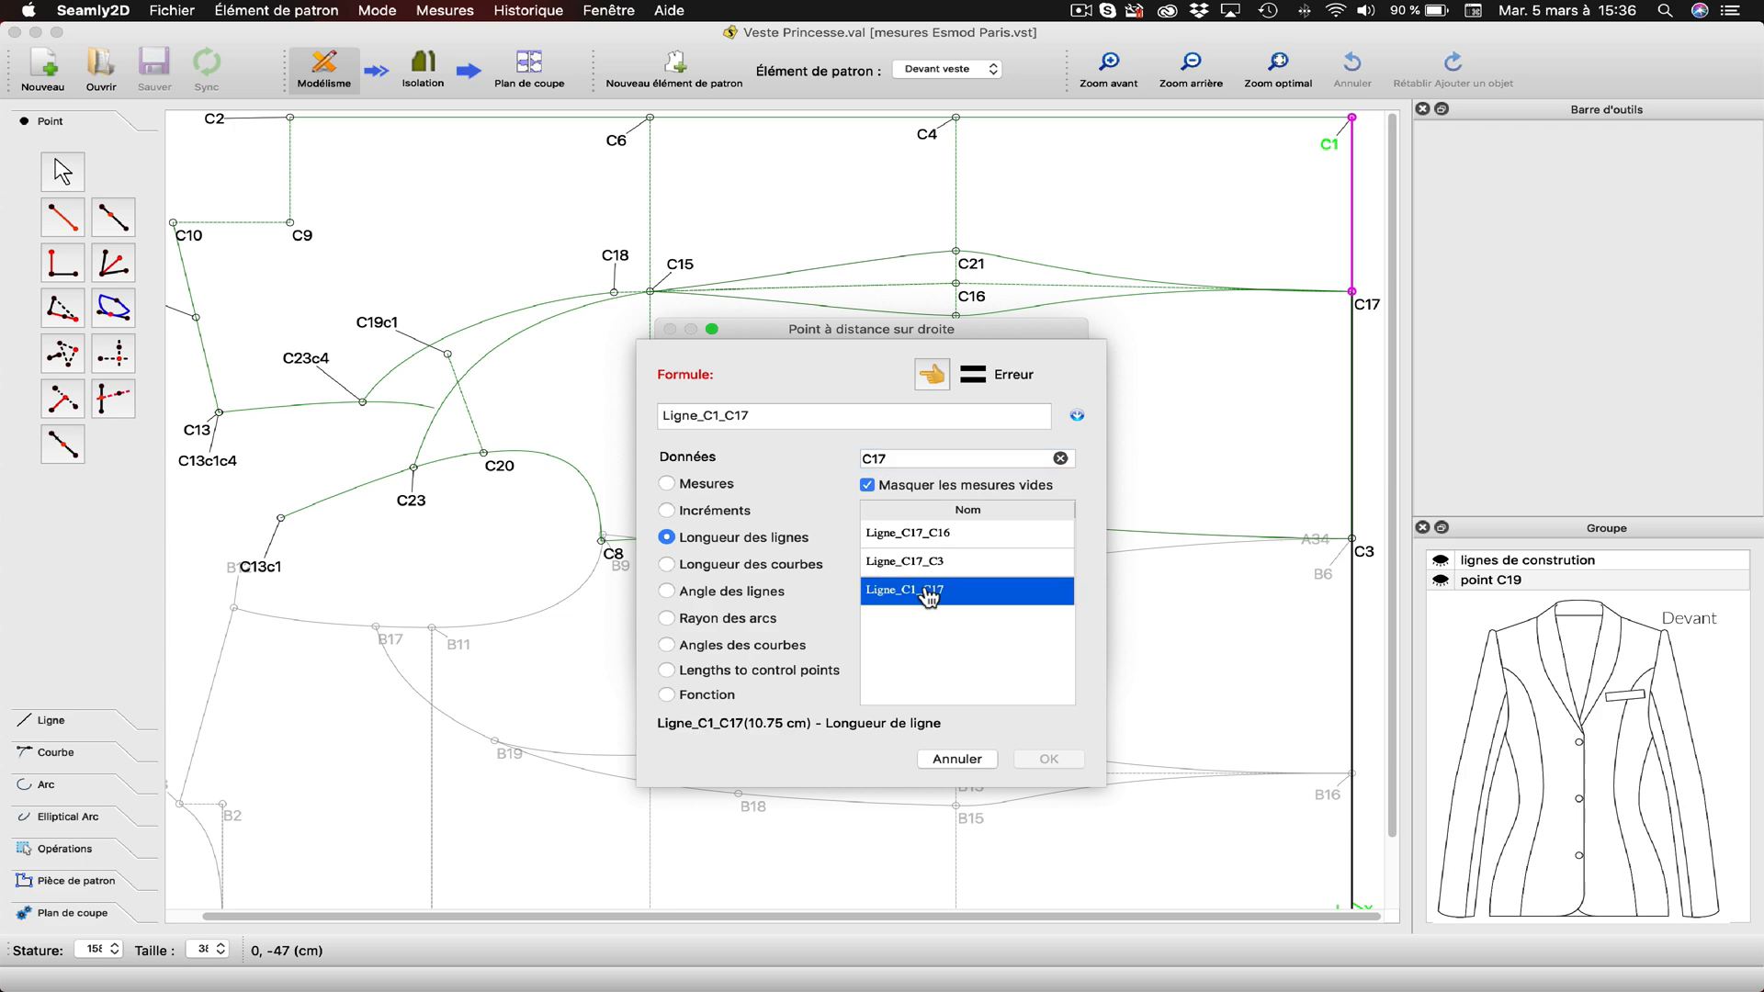
Place a point on the line from C17 through C1 at a length of Ligne_C1_C17+2.
click(834, 424)
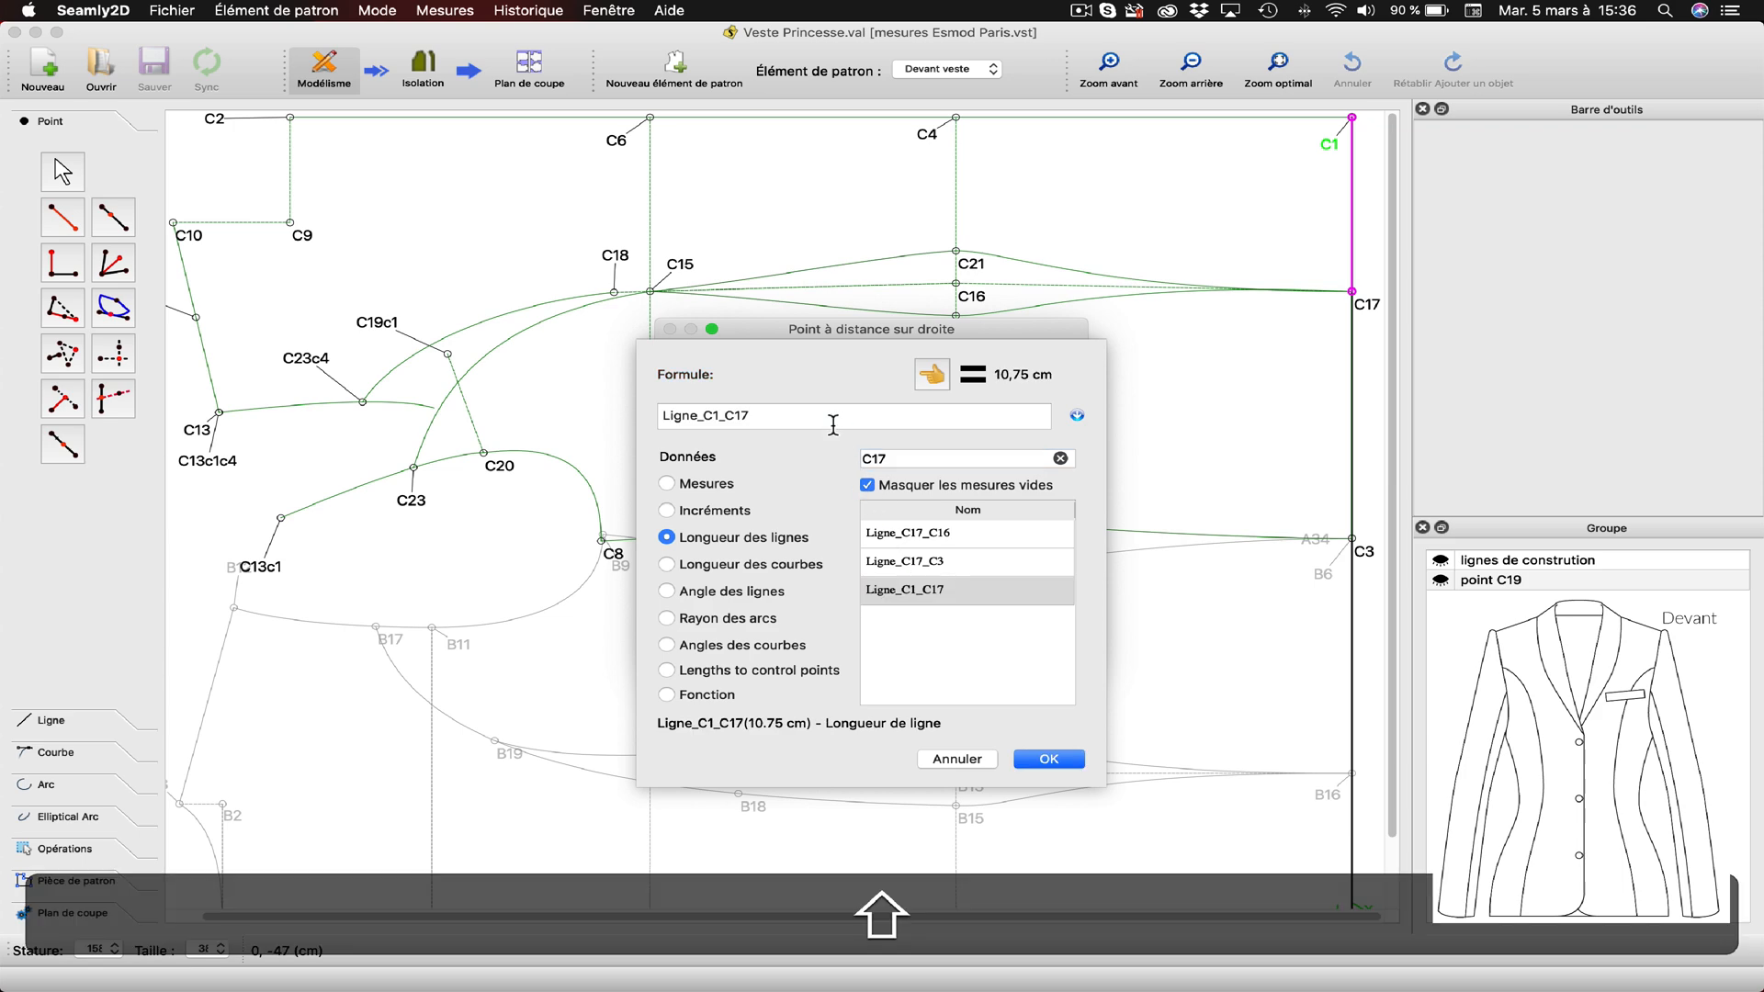
text(+2)
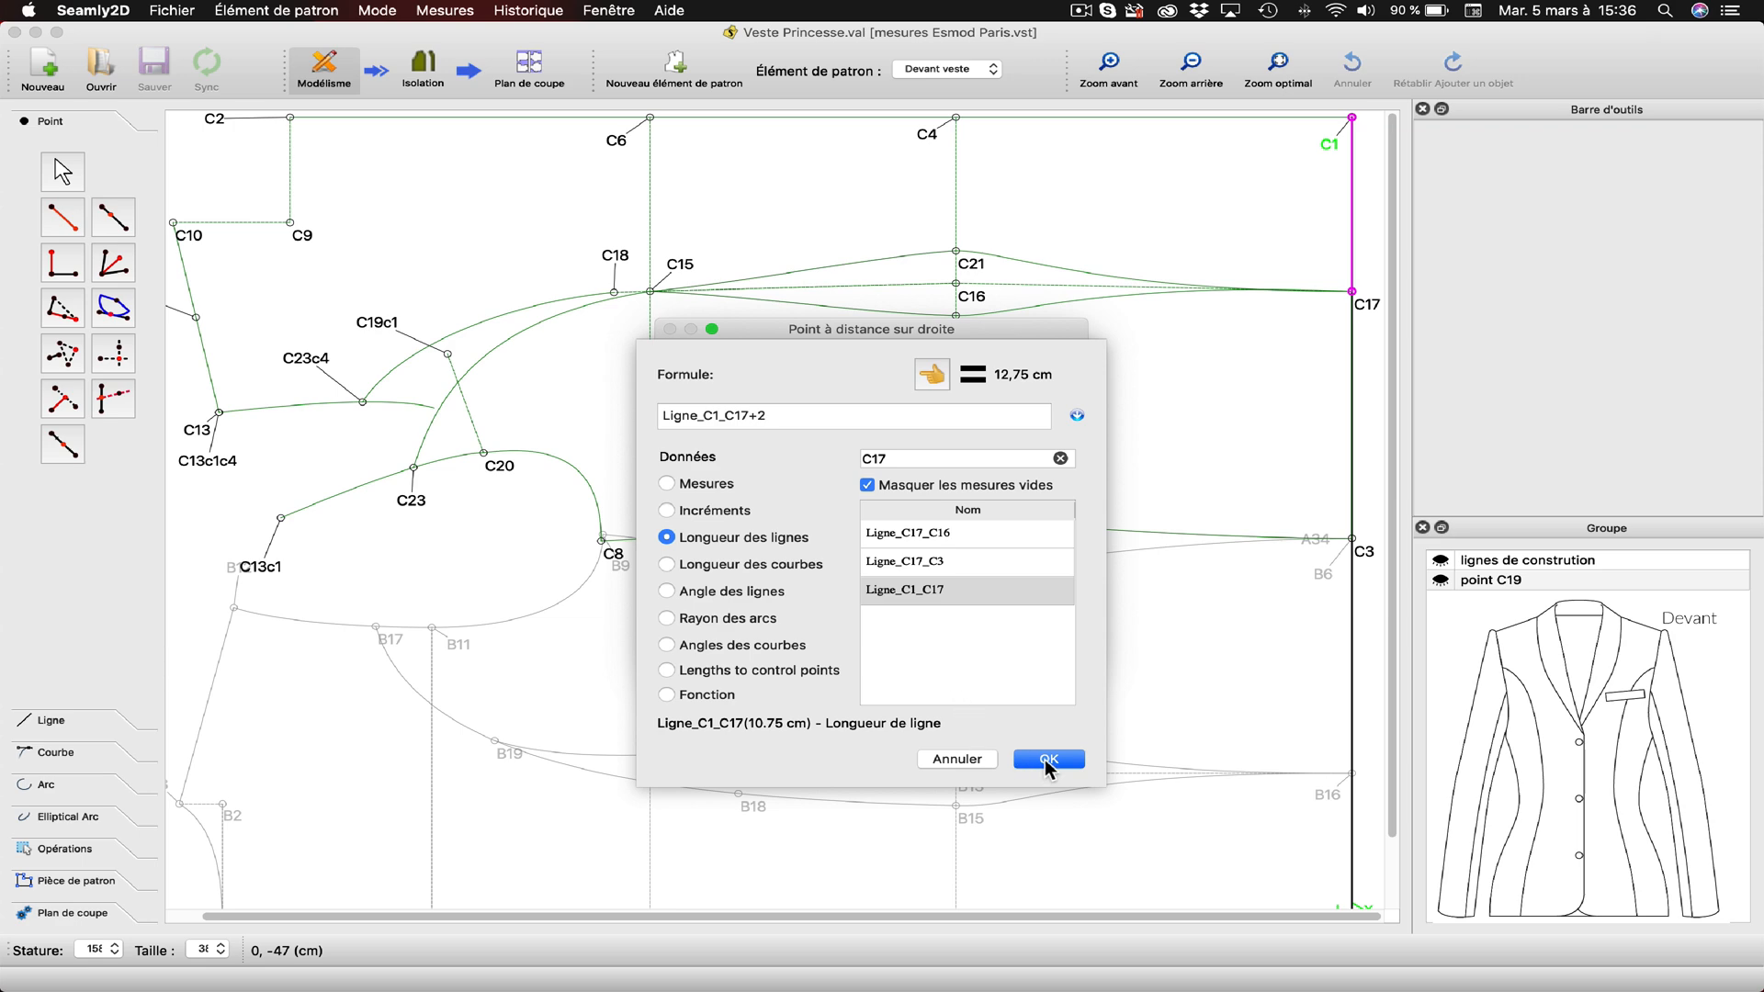
click(1048, 760)
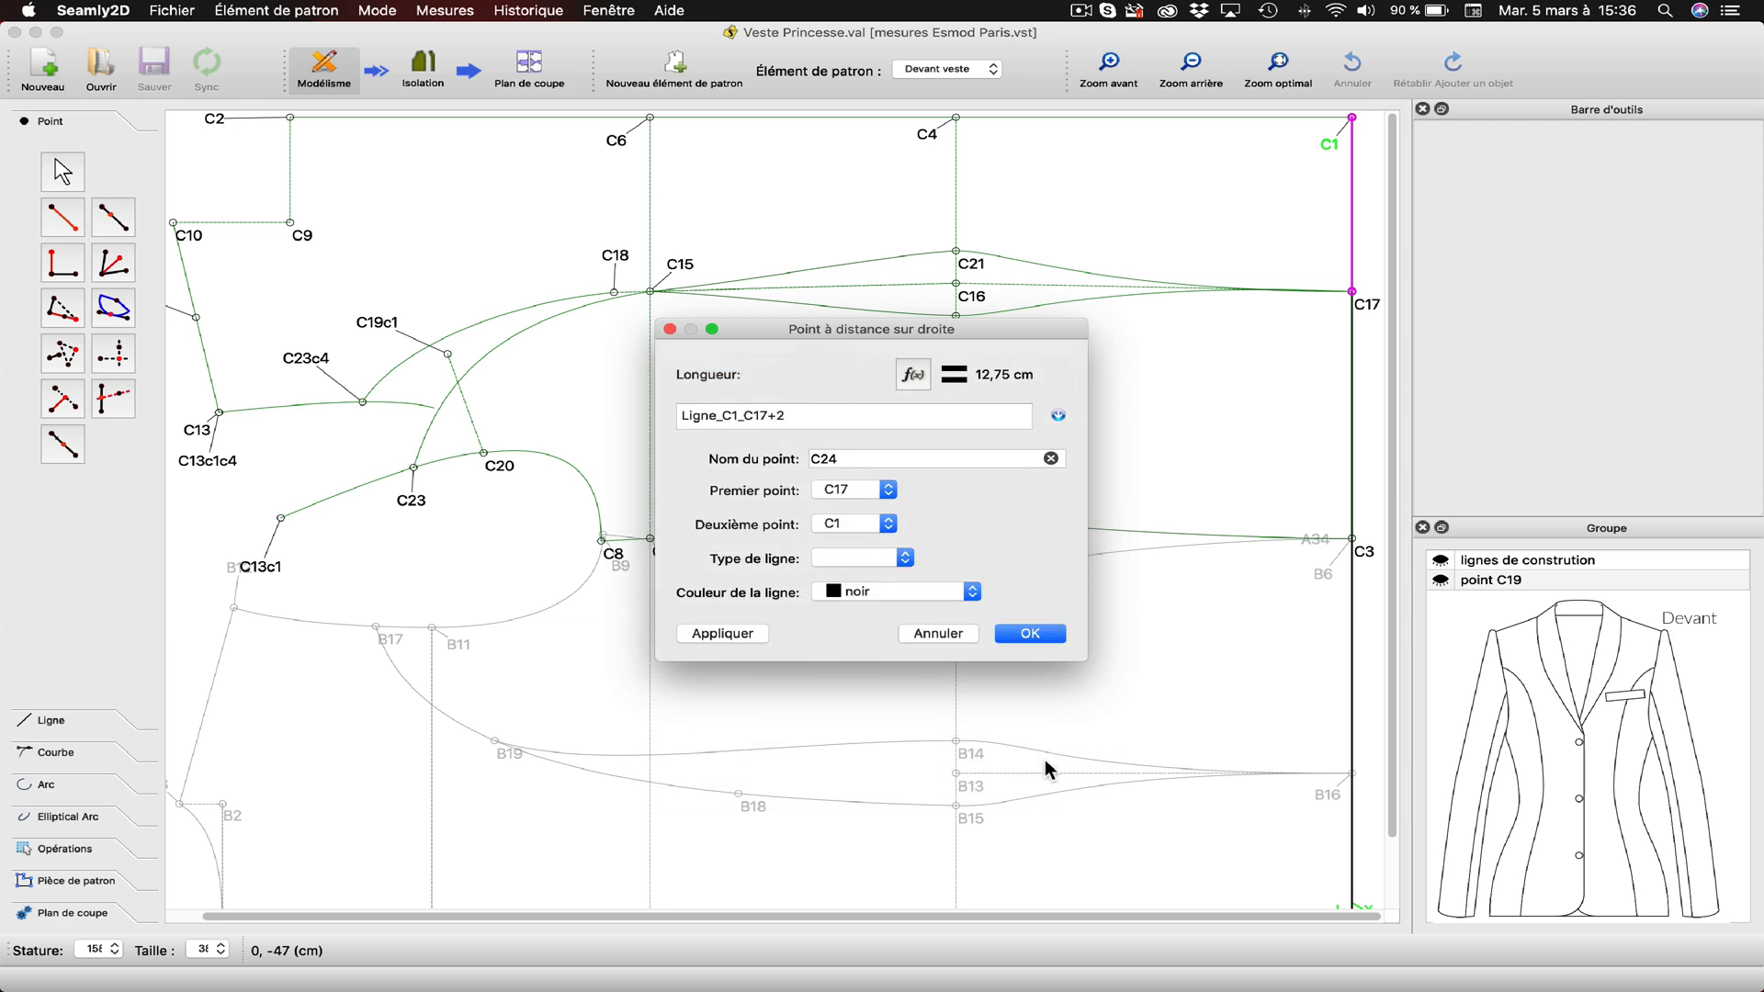
click(729, 634)
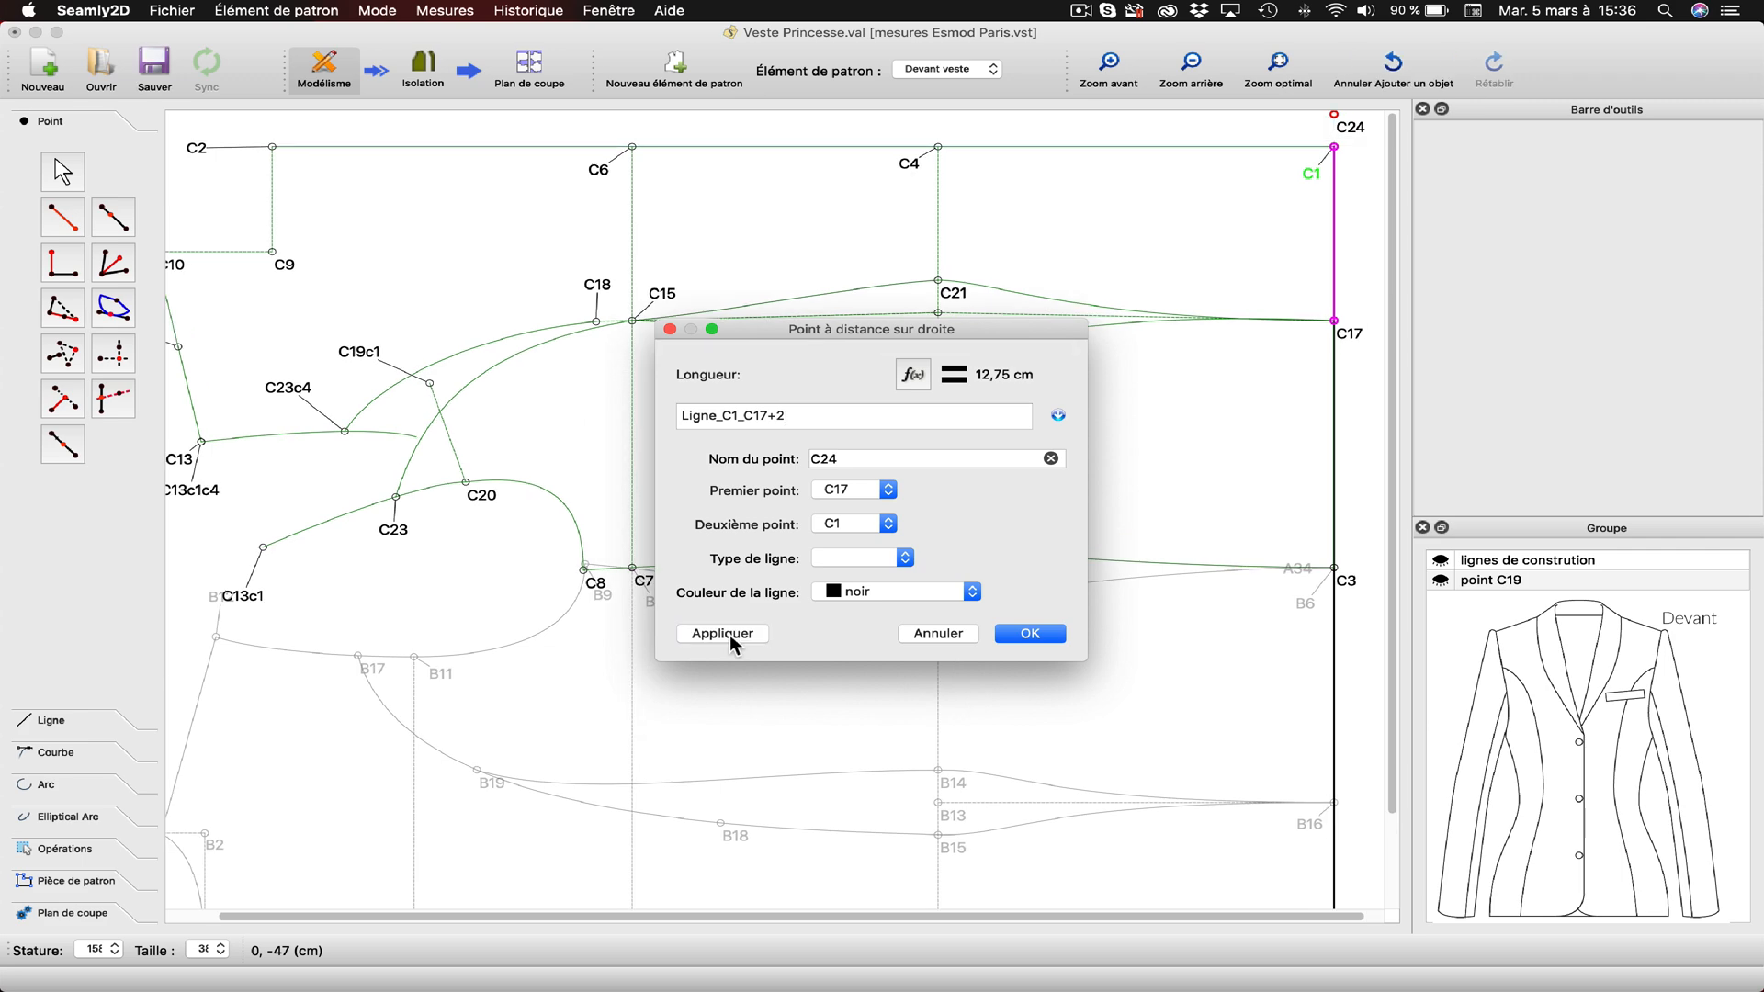
click(1030, 634)
Create a point at distance and angle from C24, about 48.7 cm away at 180°, with a solid green (vert) line.
click(56, 223)
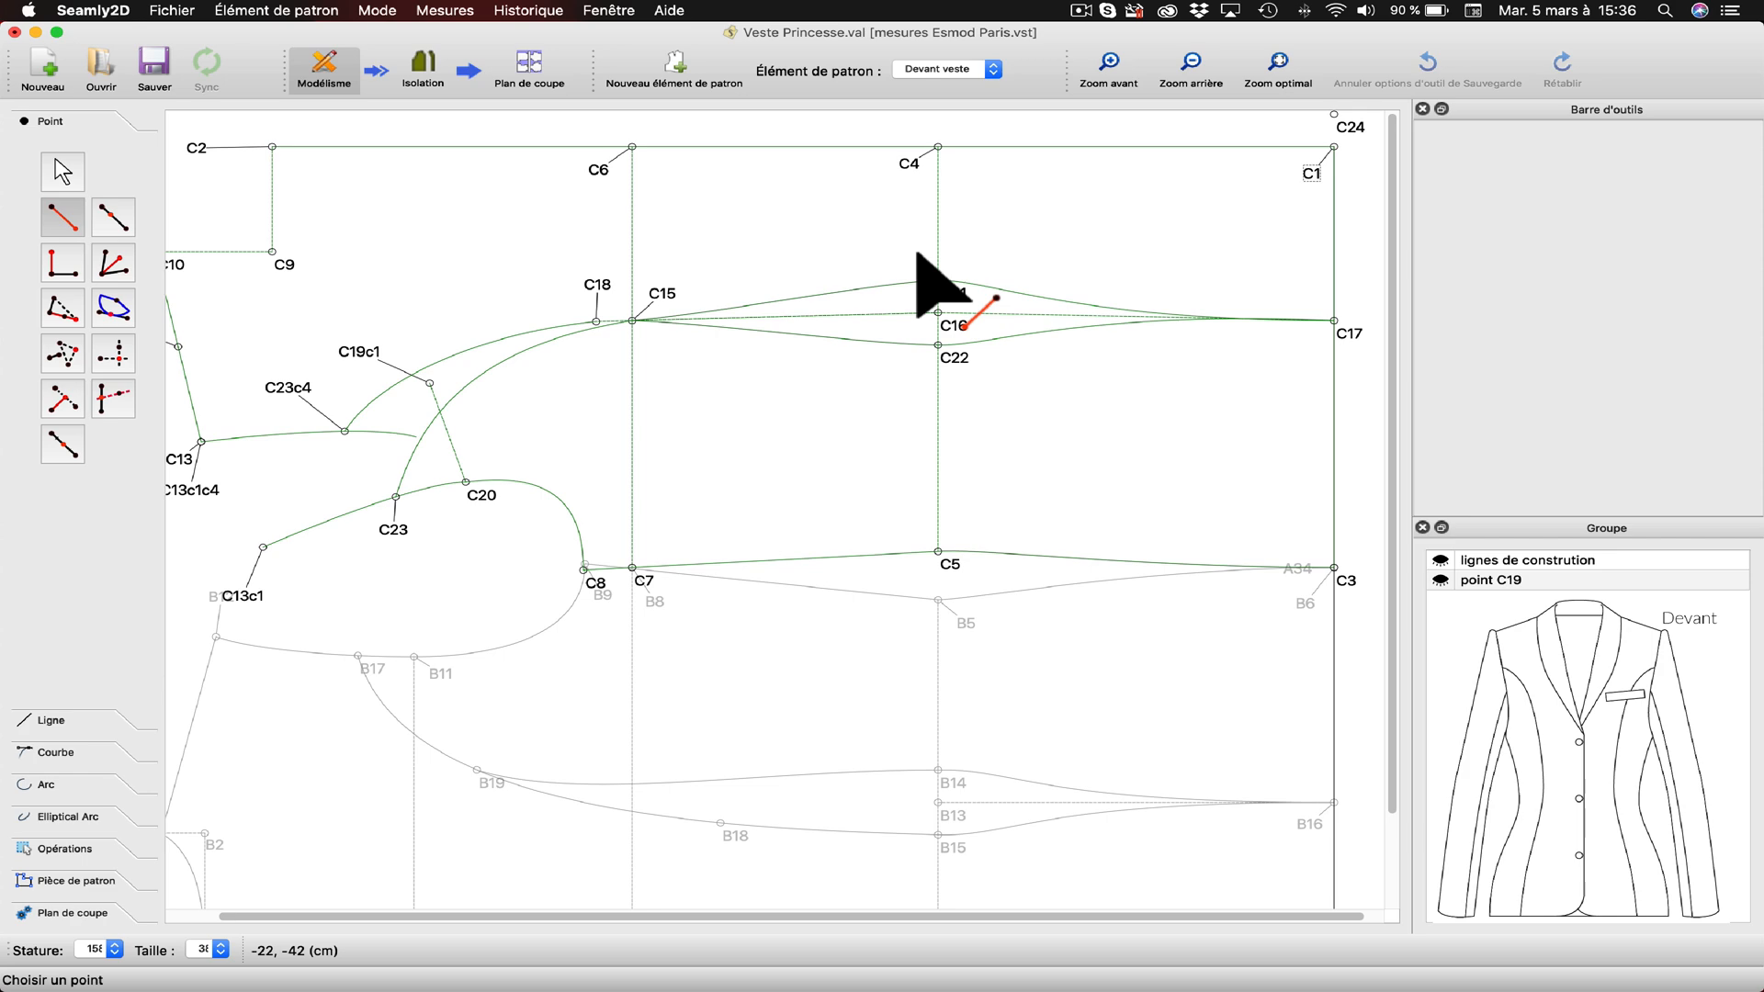
click(1336, 116)
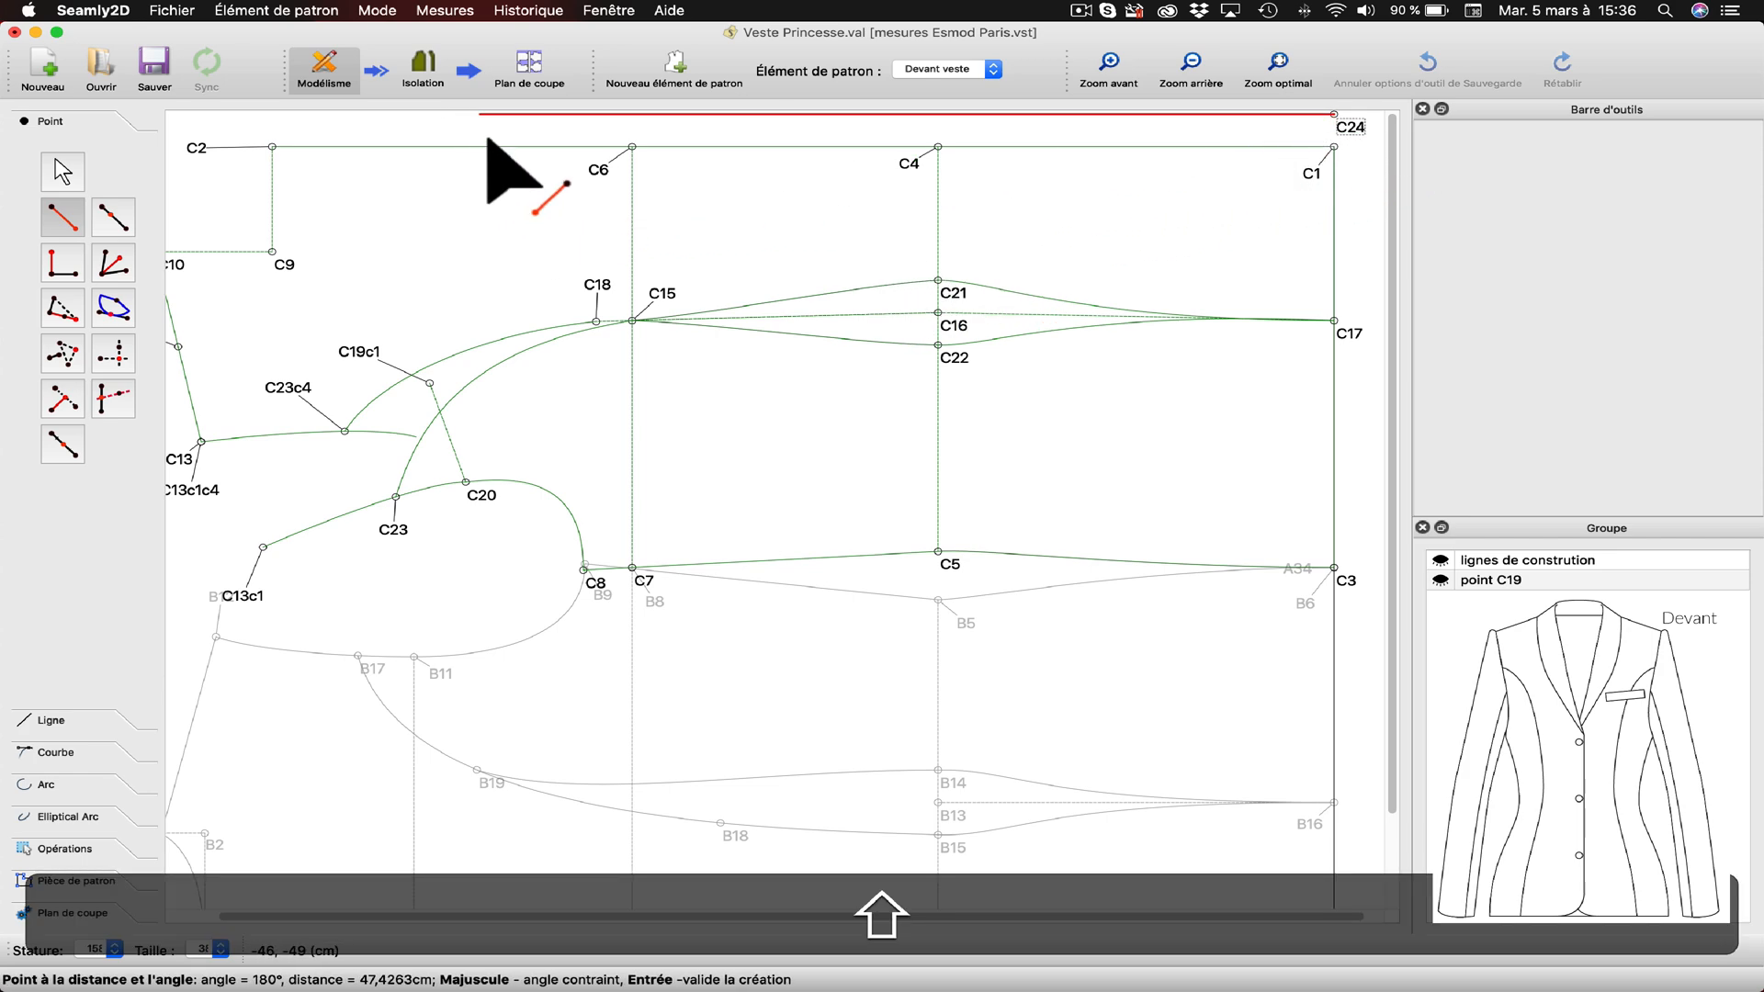
click(460, 138)
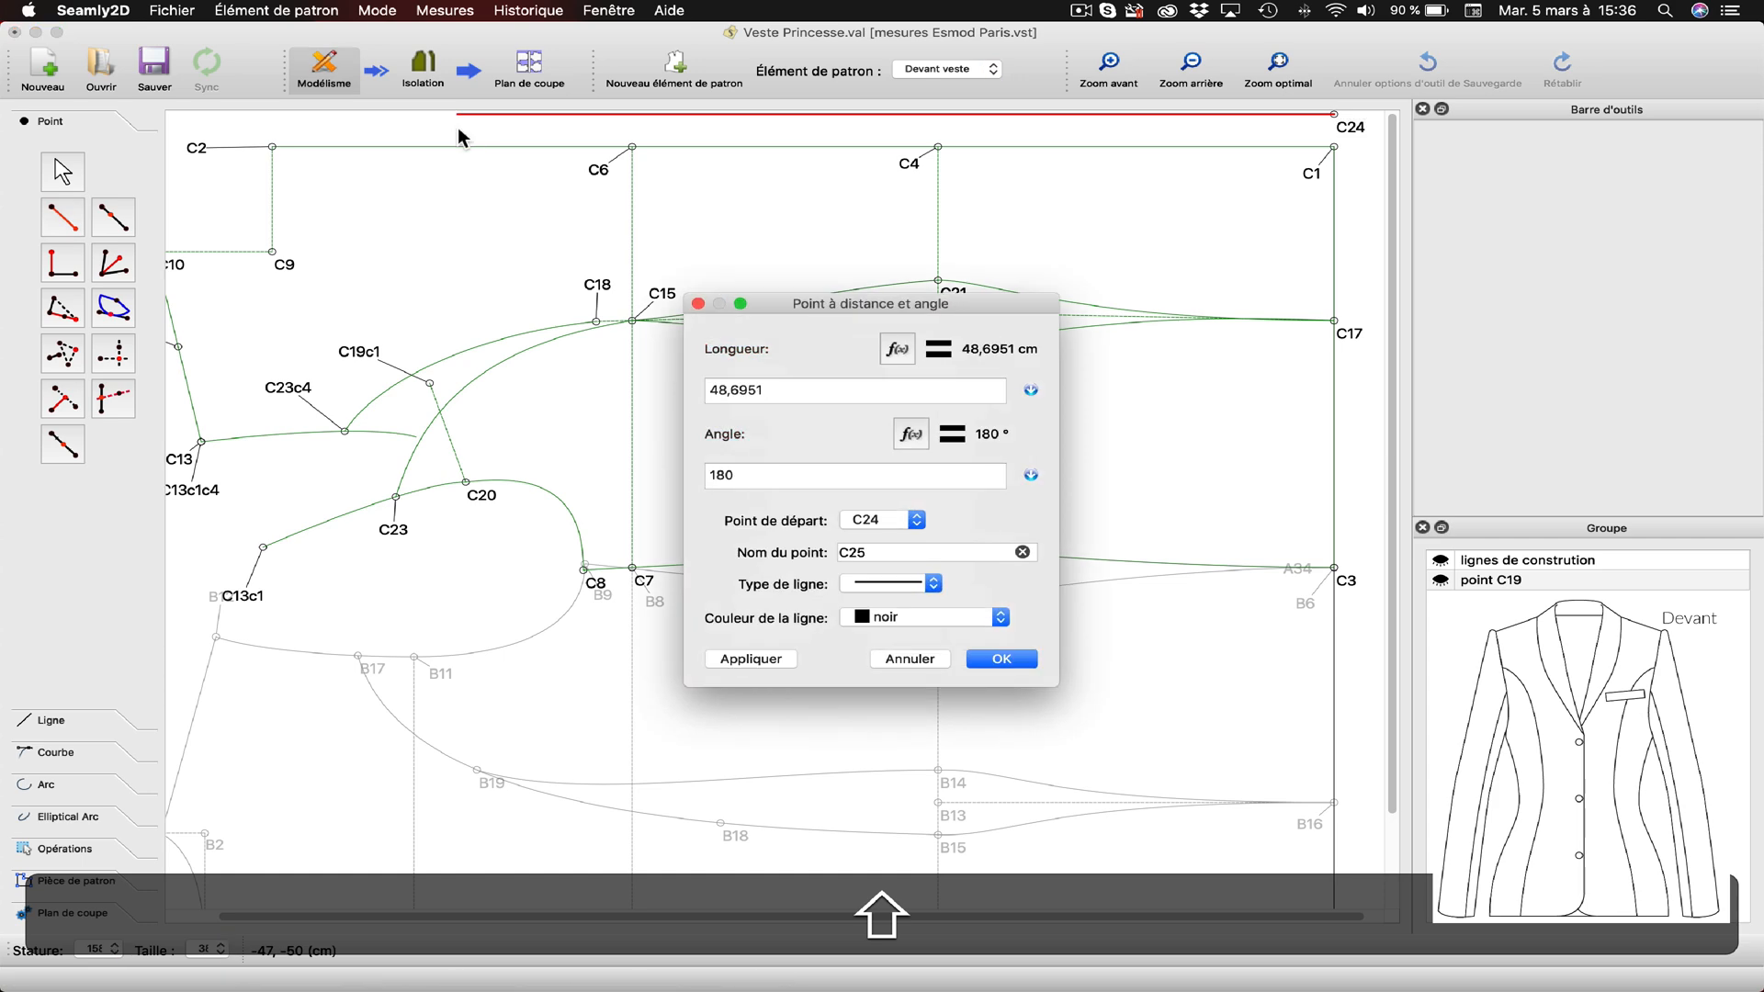
click(893, 585)
click(893, 586)
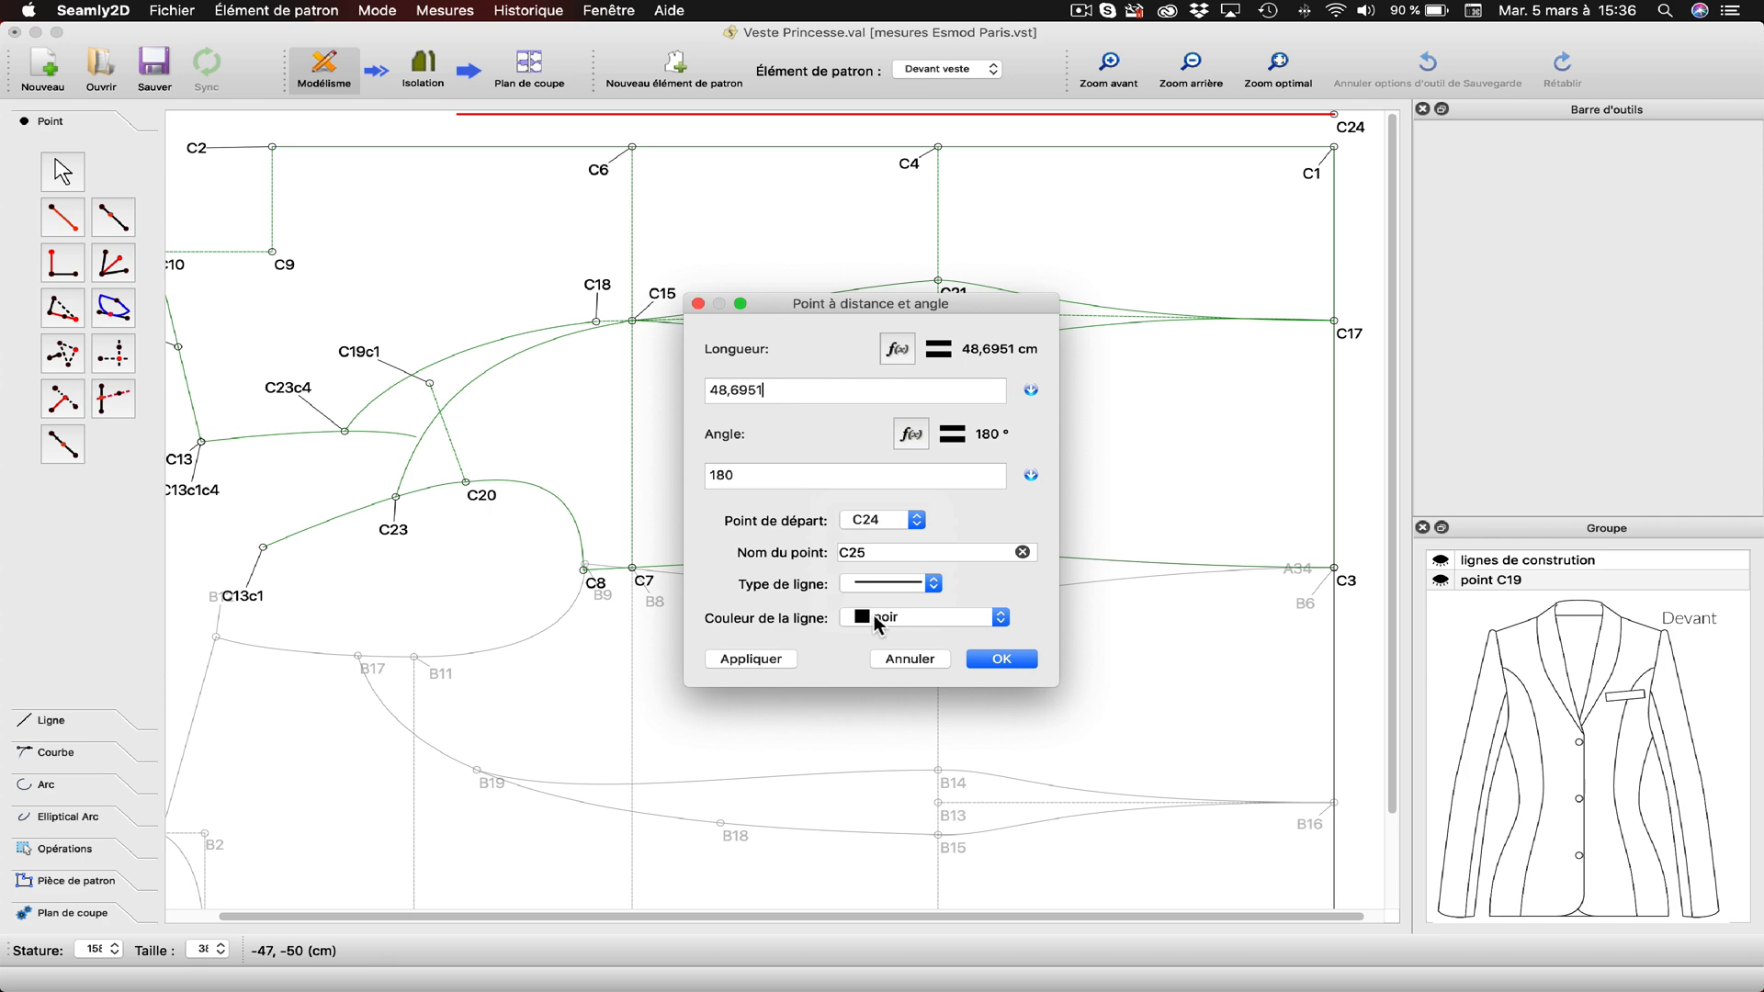
click(875, 621)
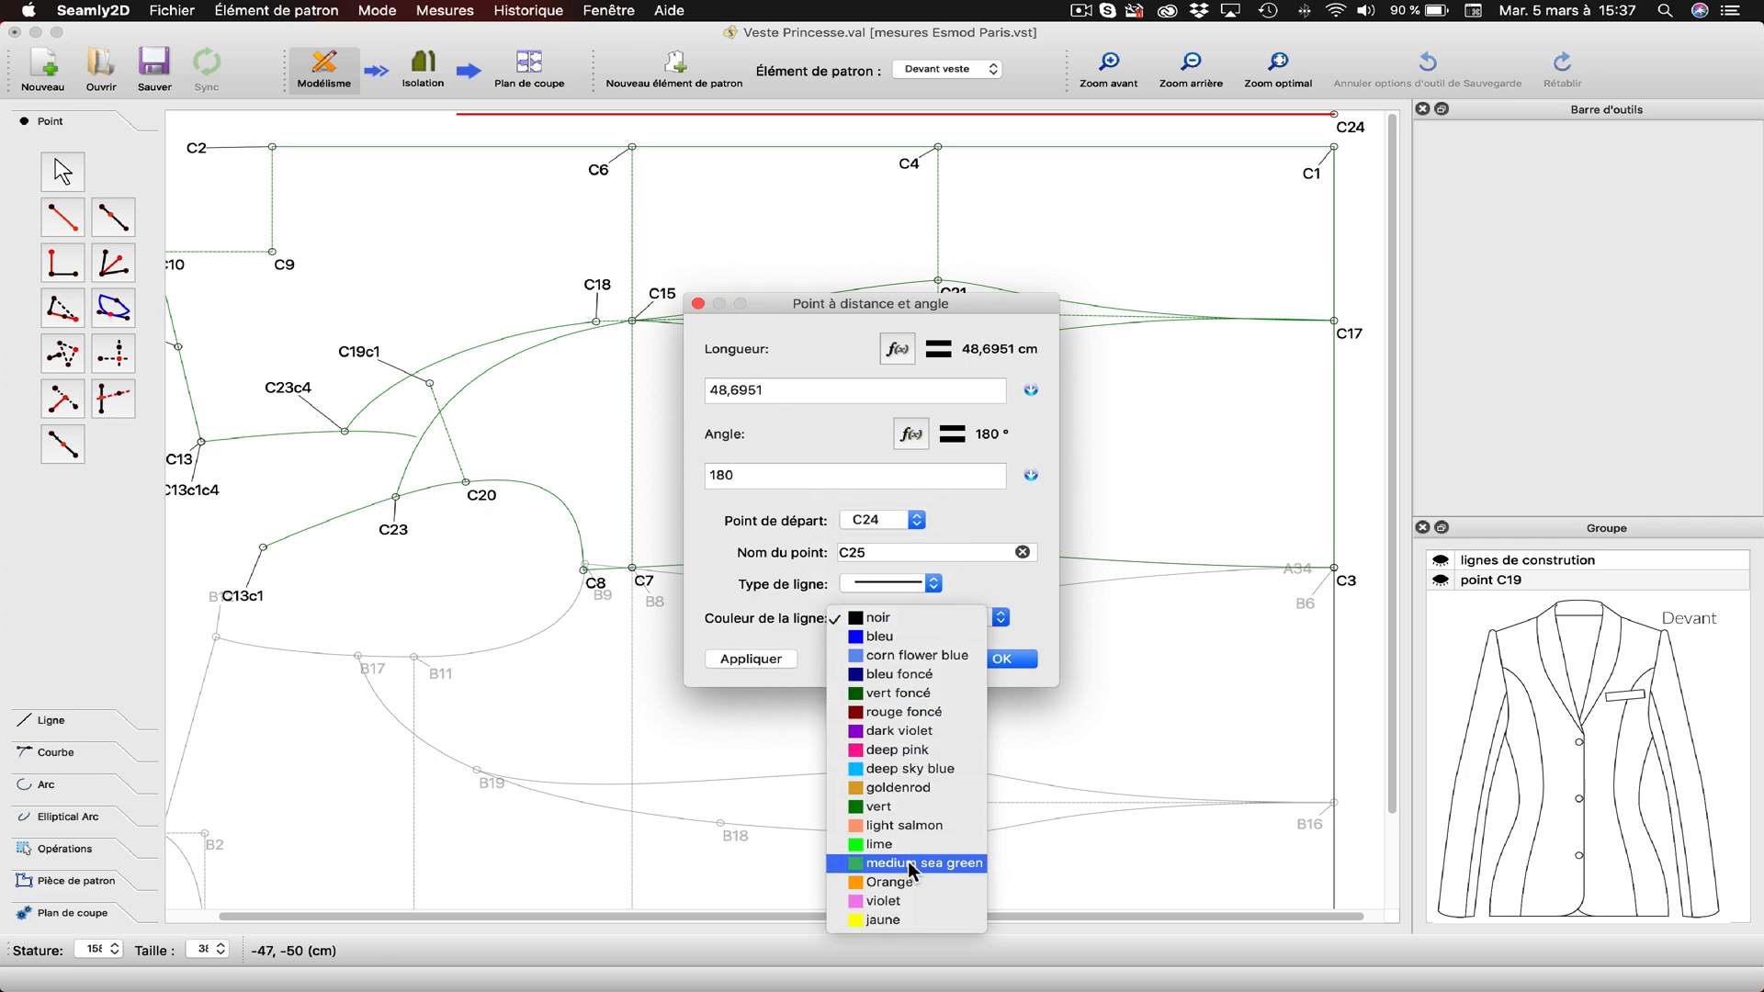
click(882, 806)
click(744, 659)
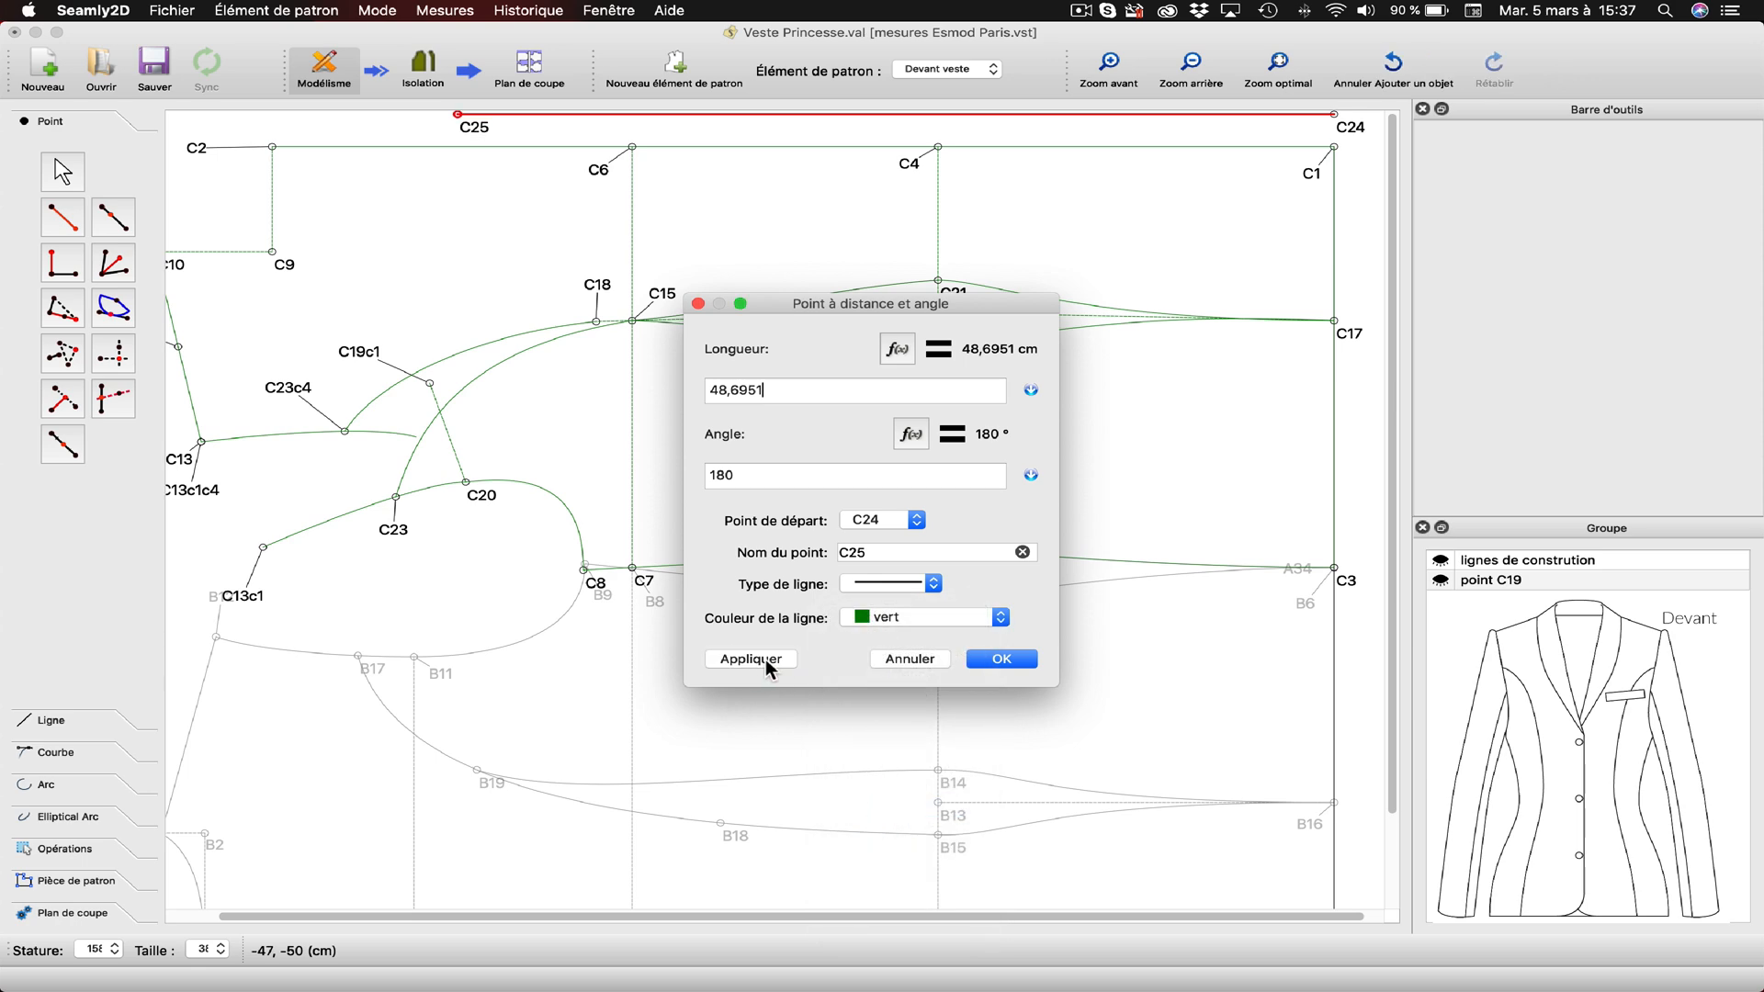
click(996, 661)
click(278, 133)
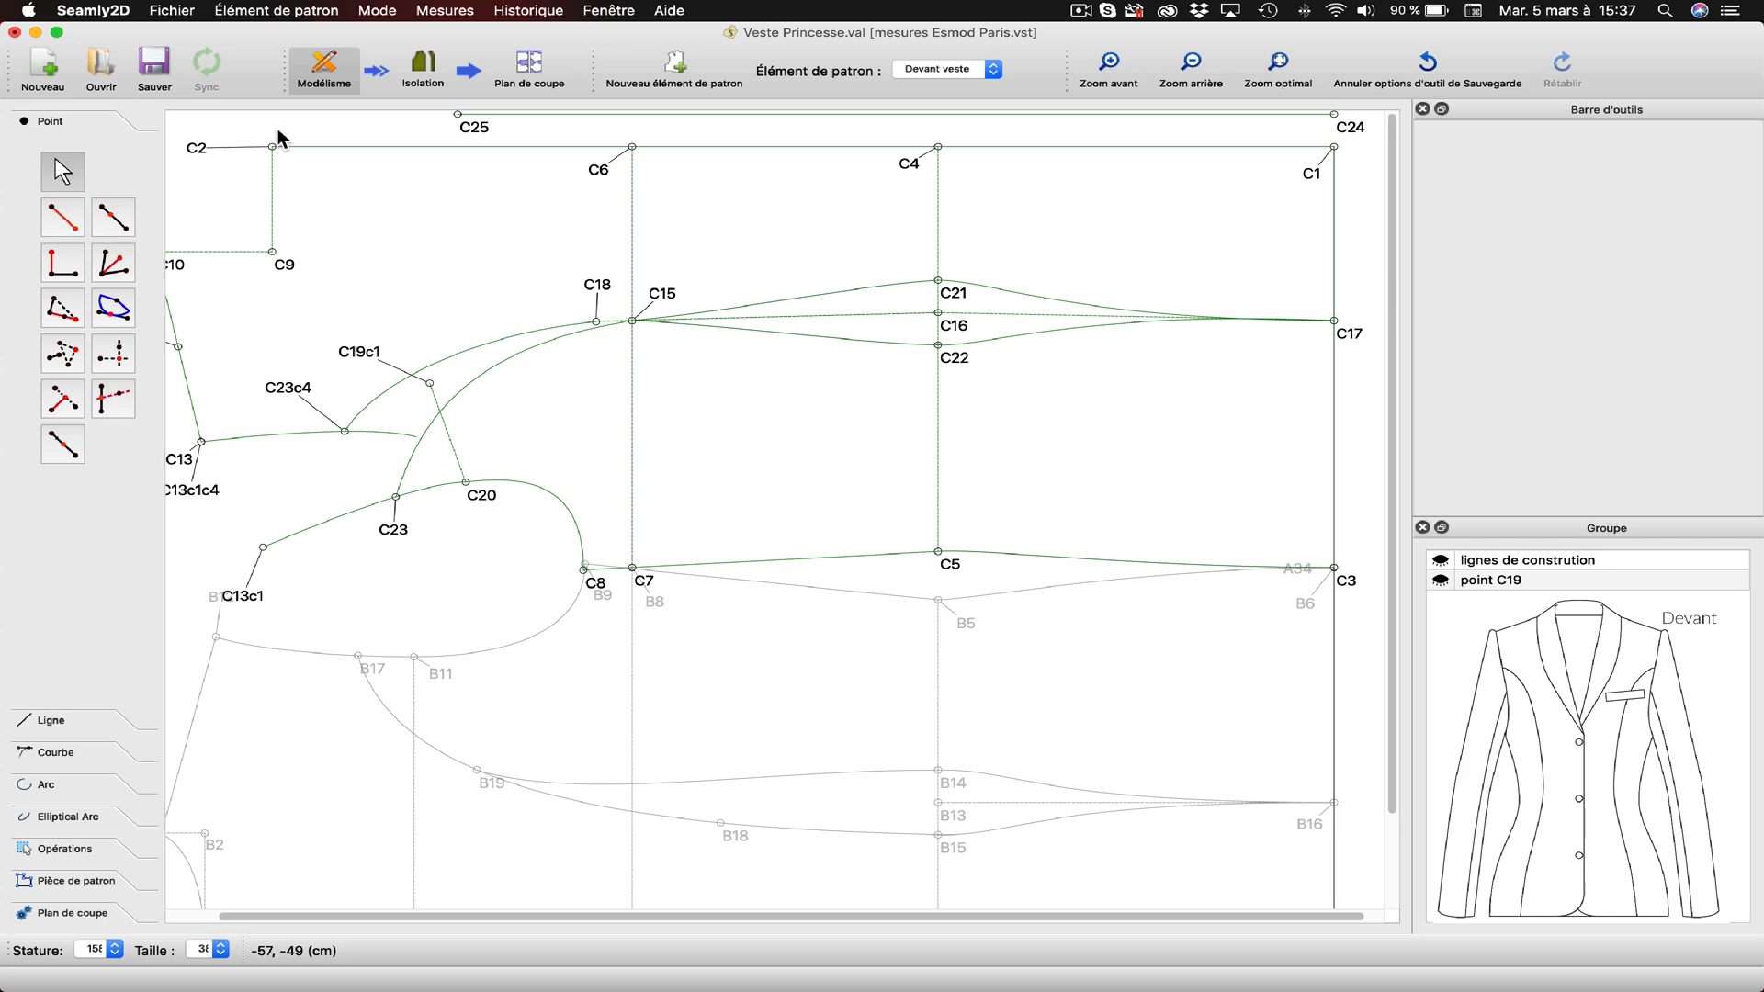
Place a point on the line from C24 to C25, 14 cm from C24.
click(120, 221)
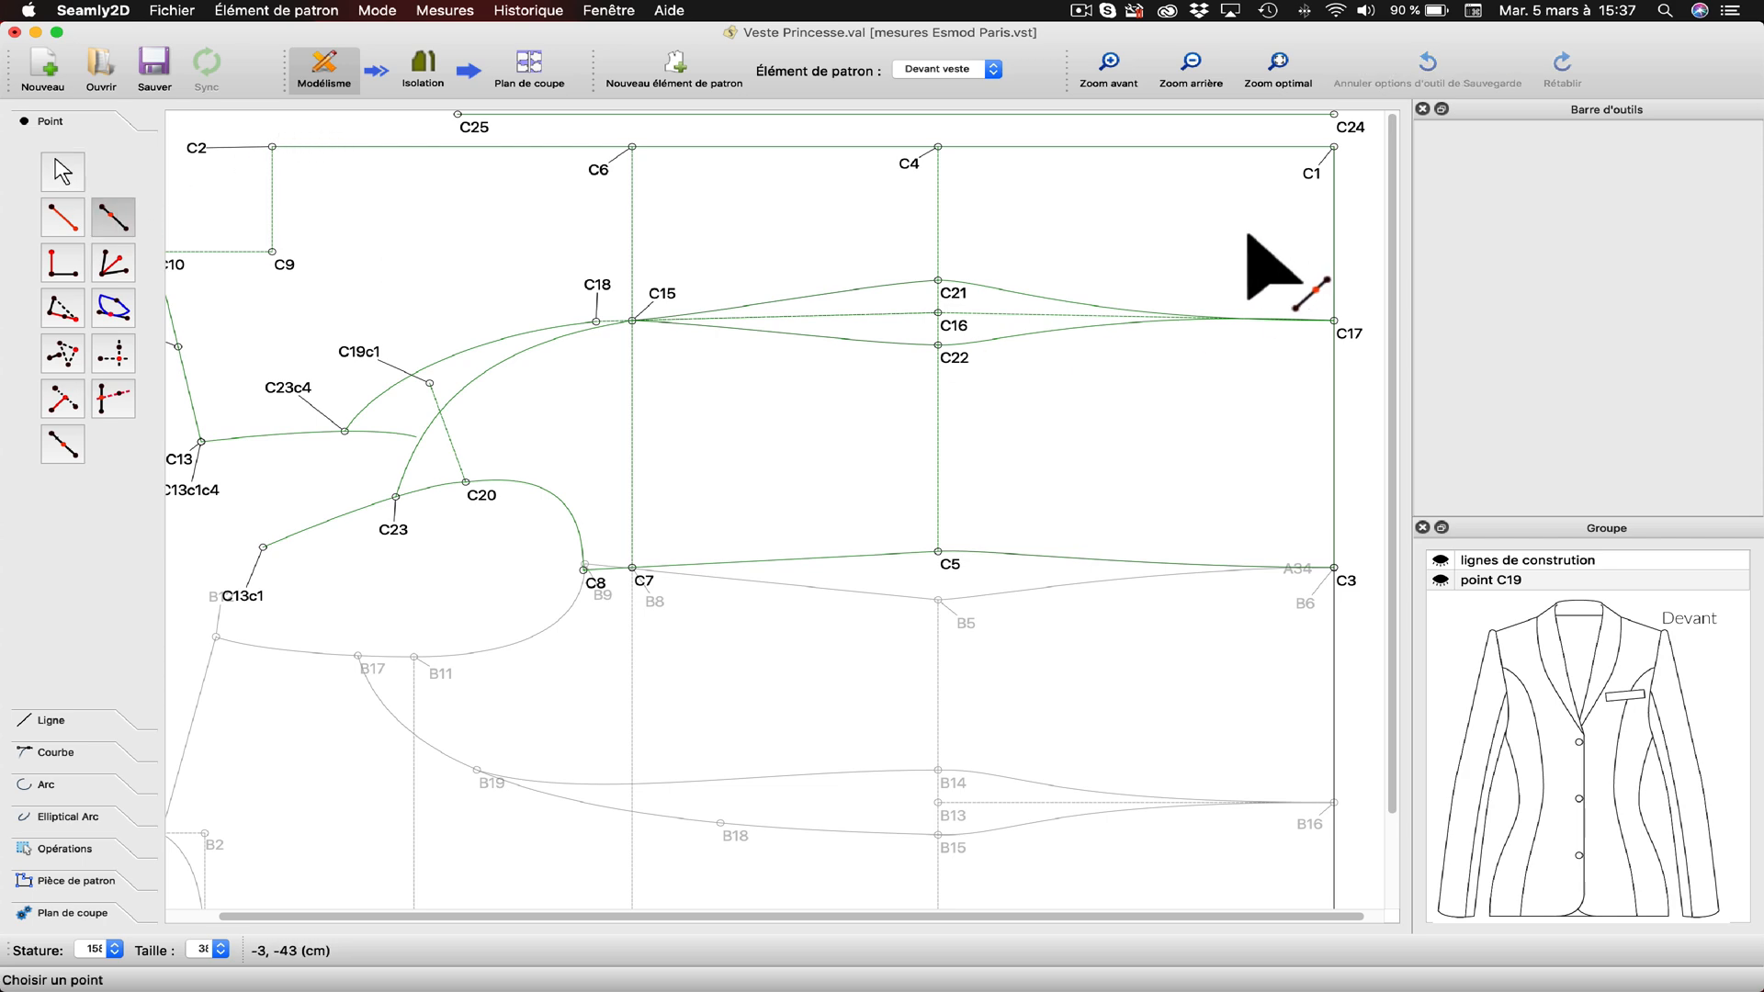
click(1334, 115)
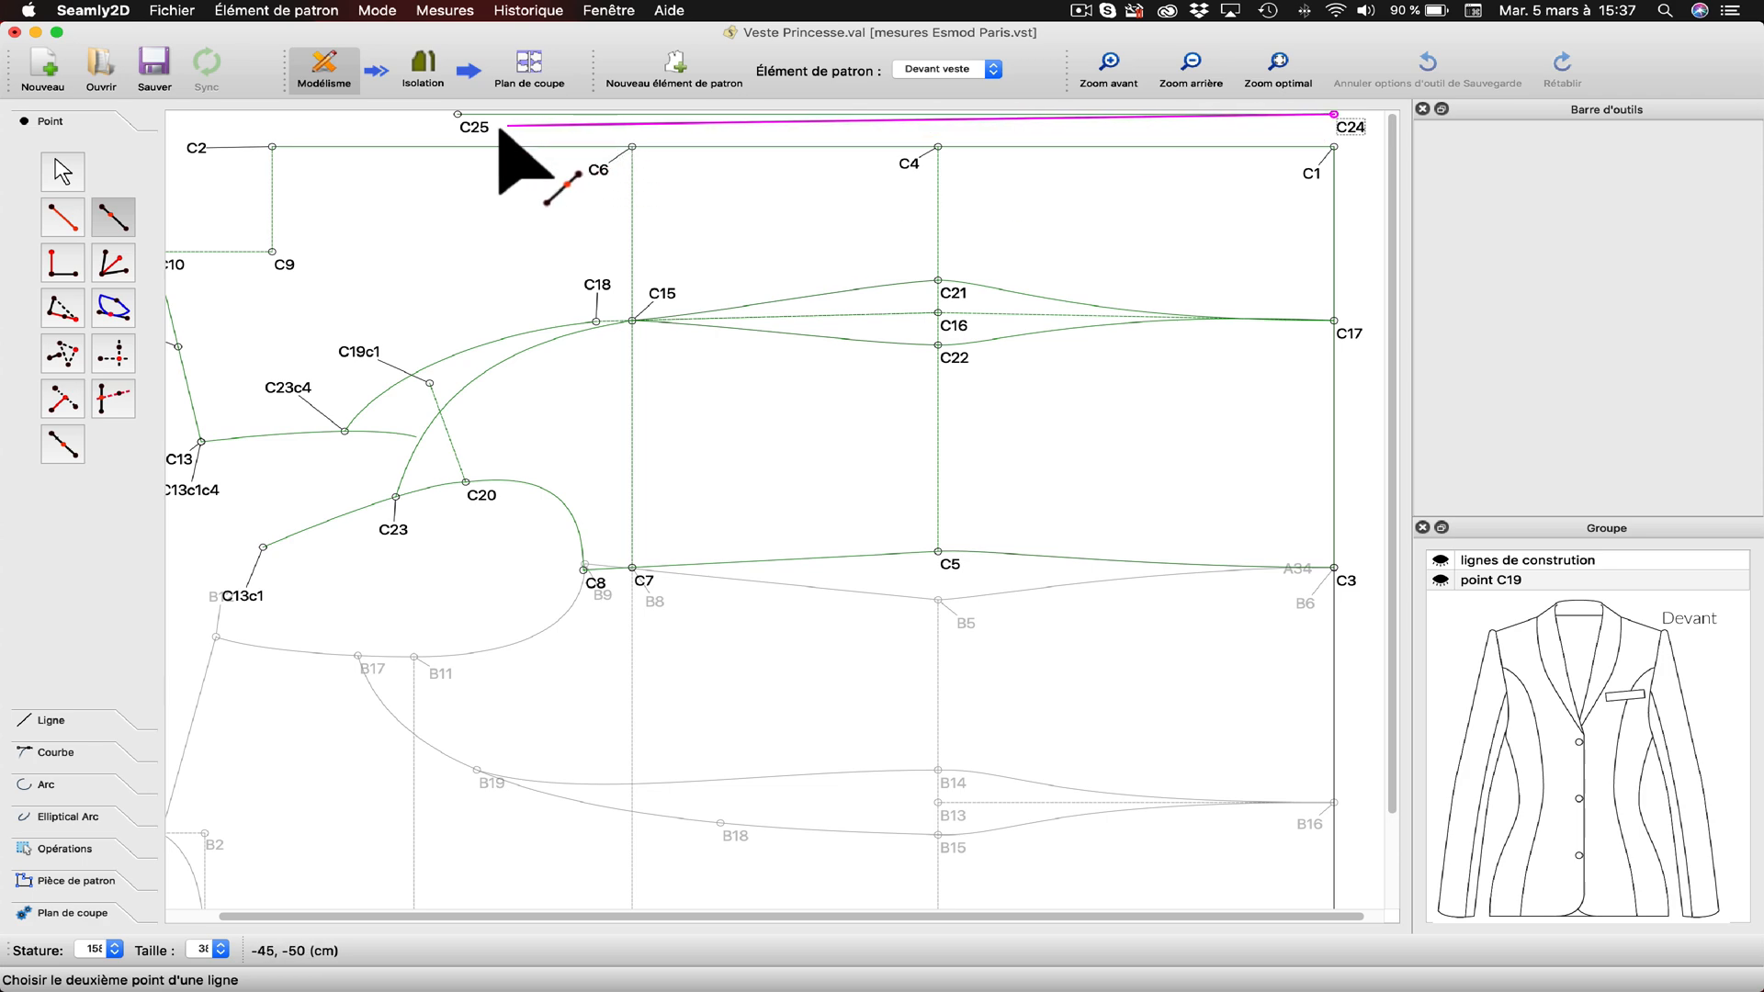
click(457, 113)
click(769, 418)
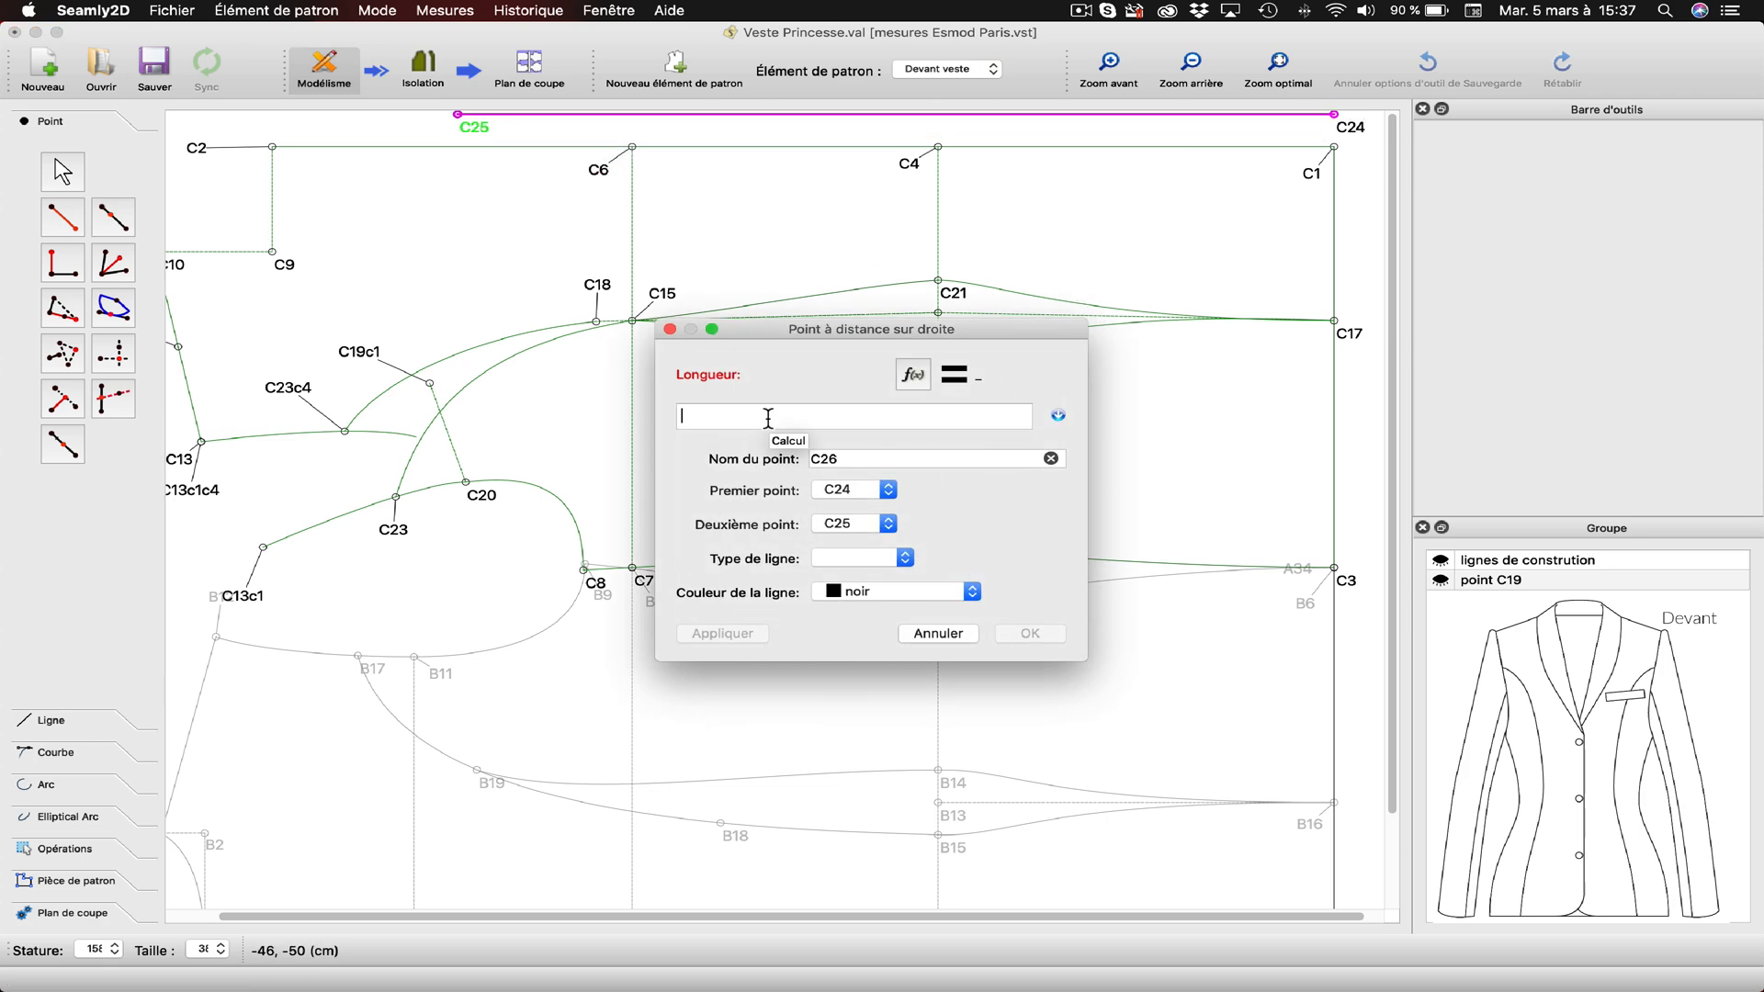
text(14)
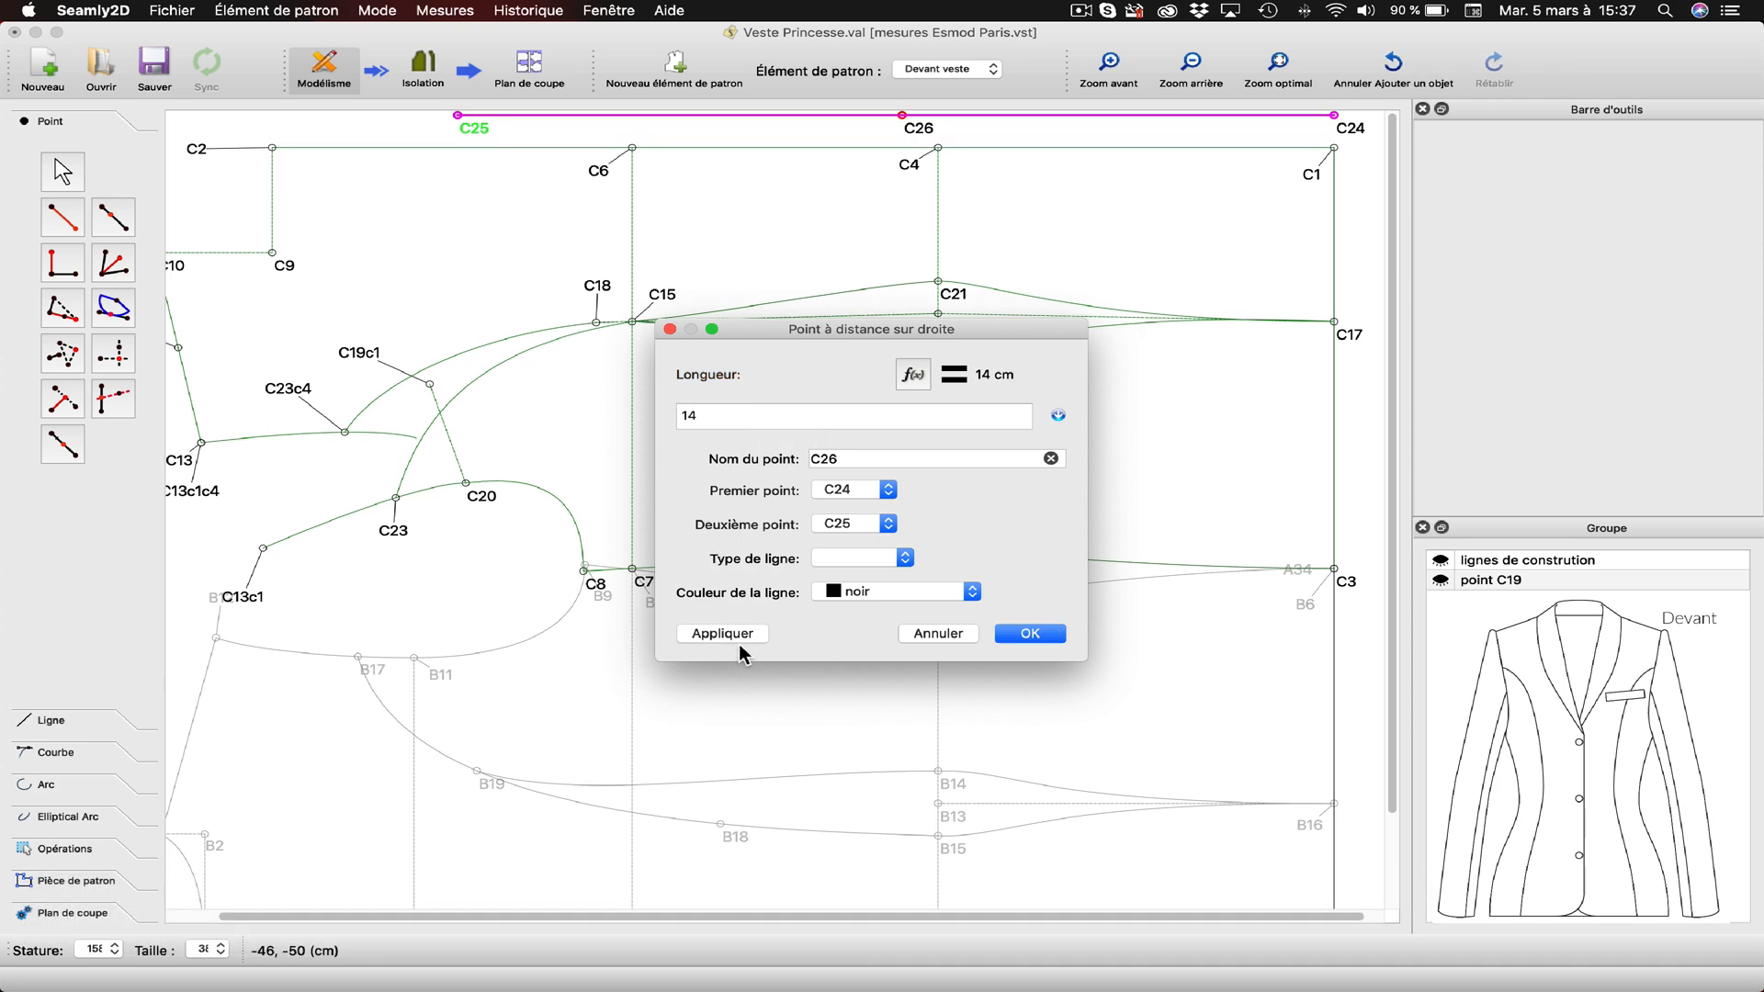
click(732, 632)
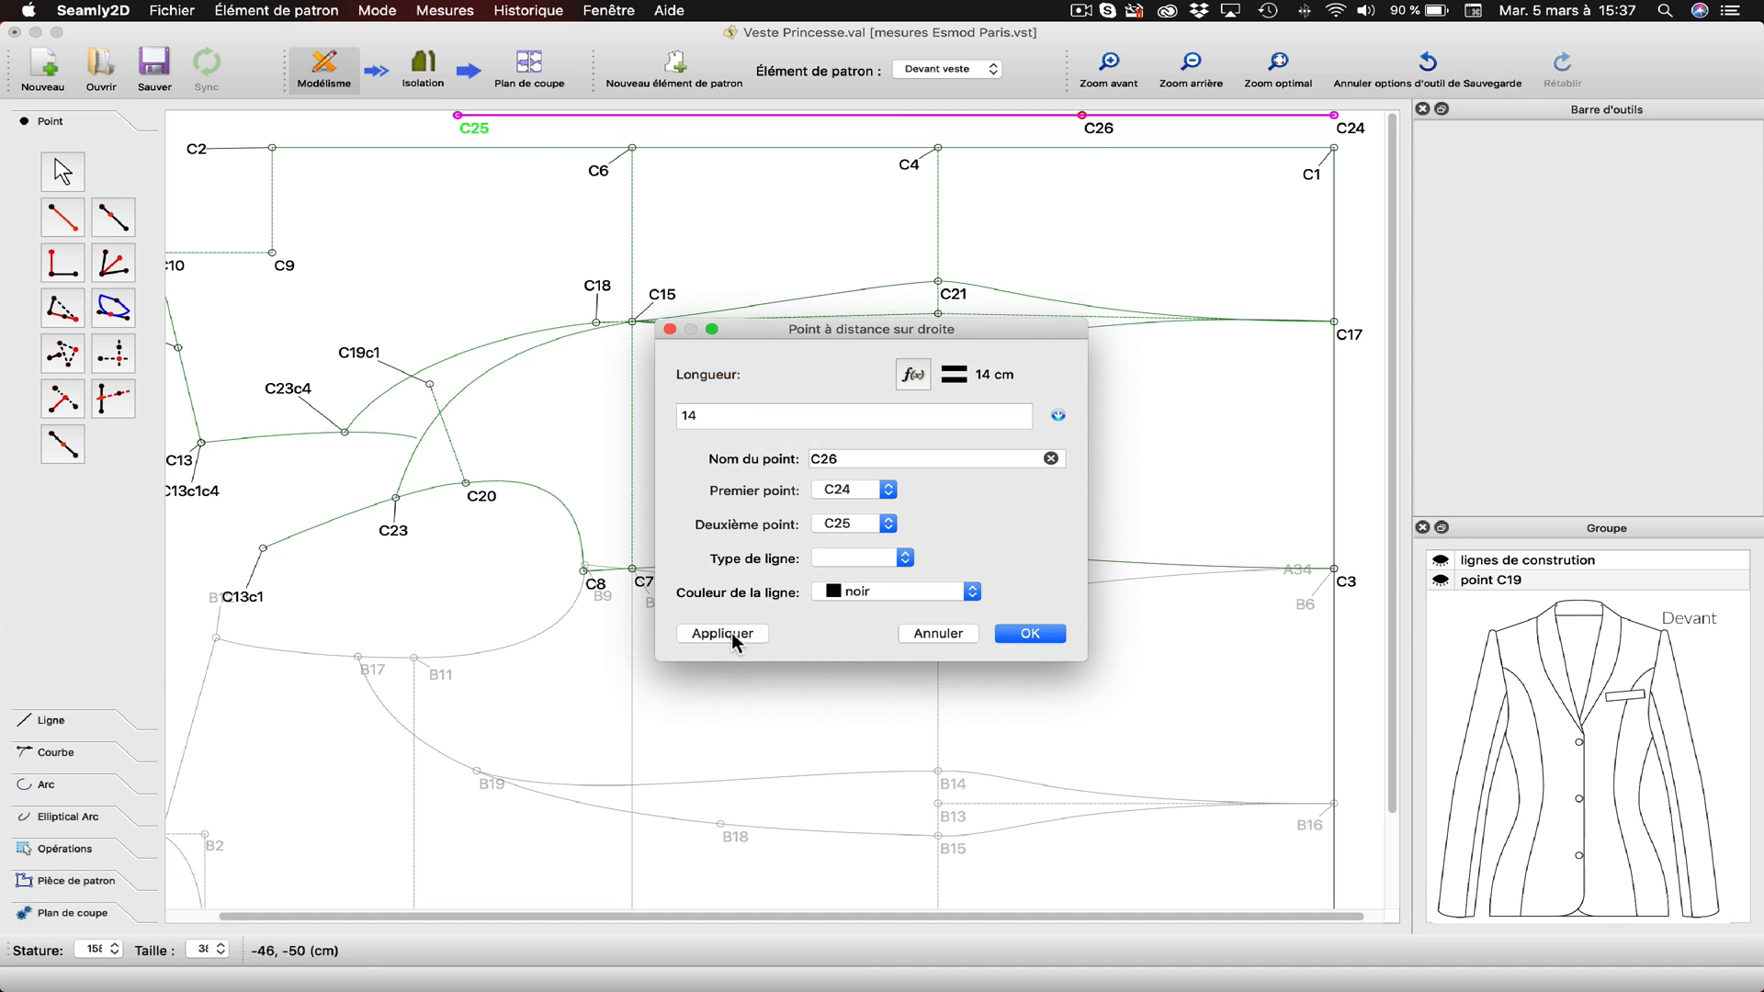
click(1035, 634)
click(1029, 634)
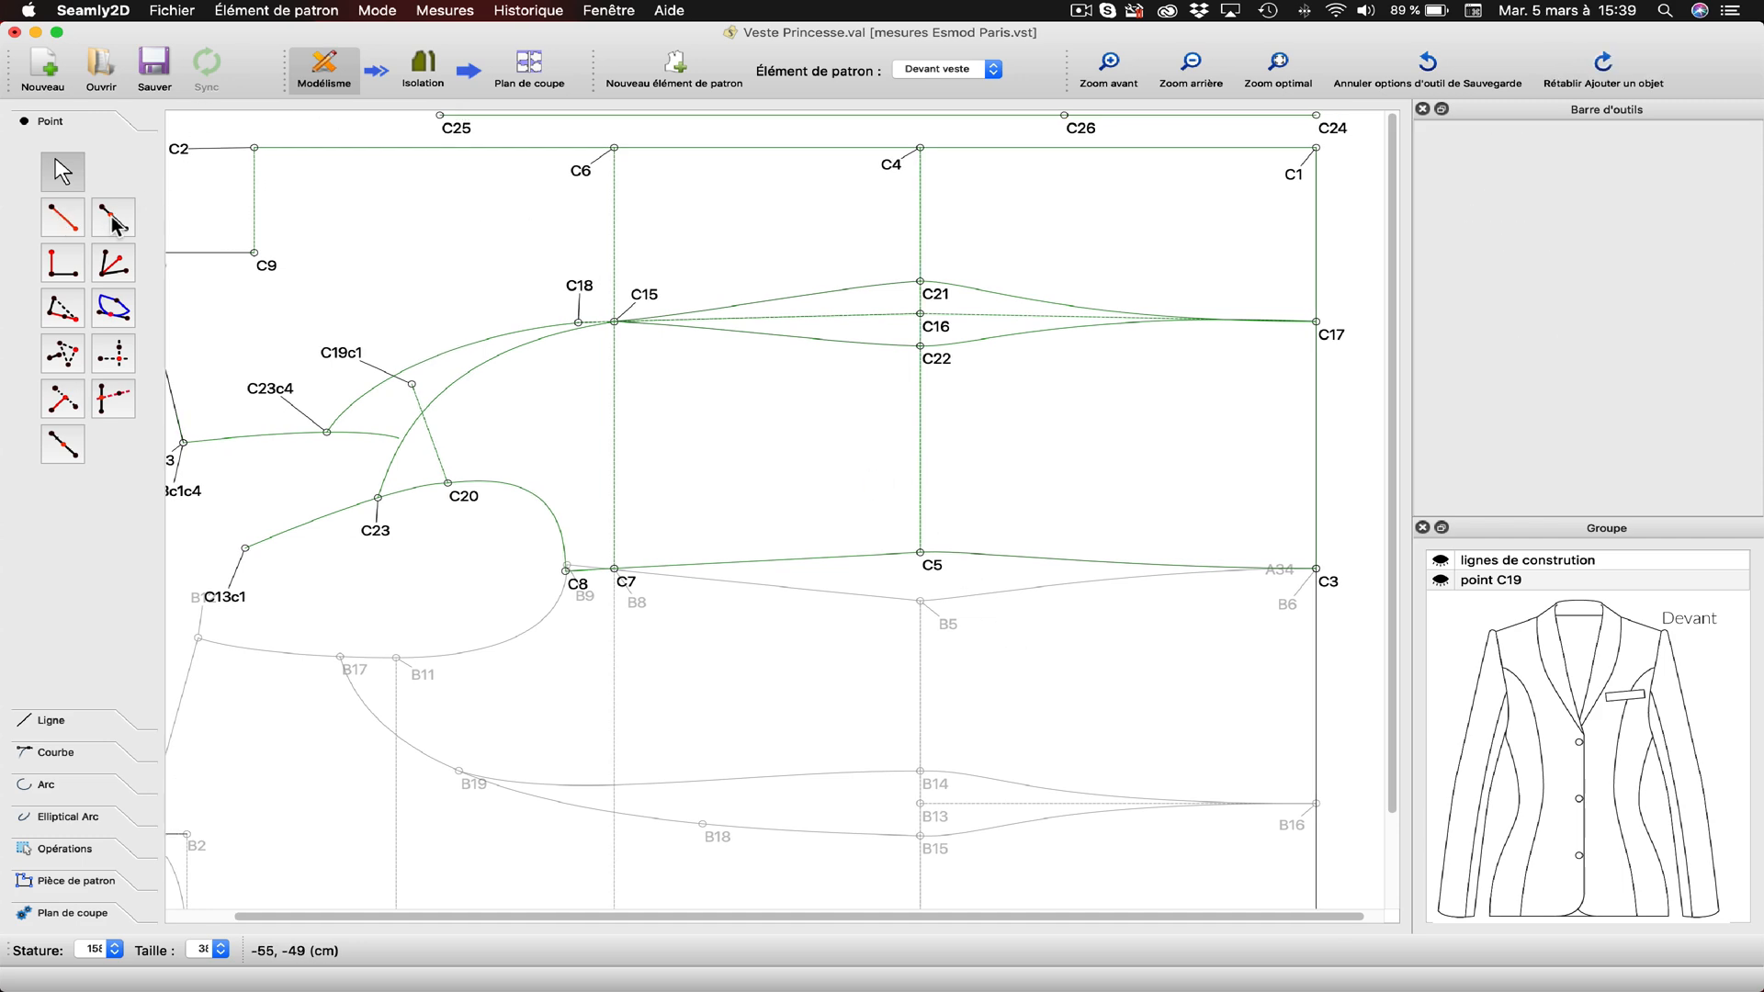
Start a point along the line from C24 to C17 and use the line length Ligne_C17_C24 in its formula.
click(112, 219)
click(1315, 114)
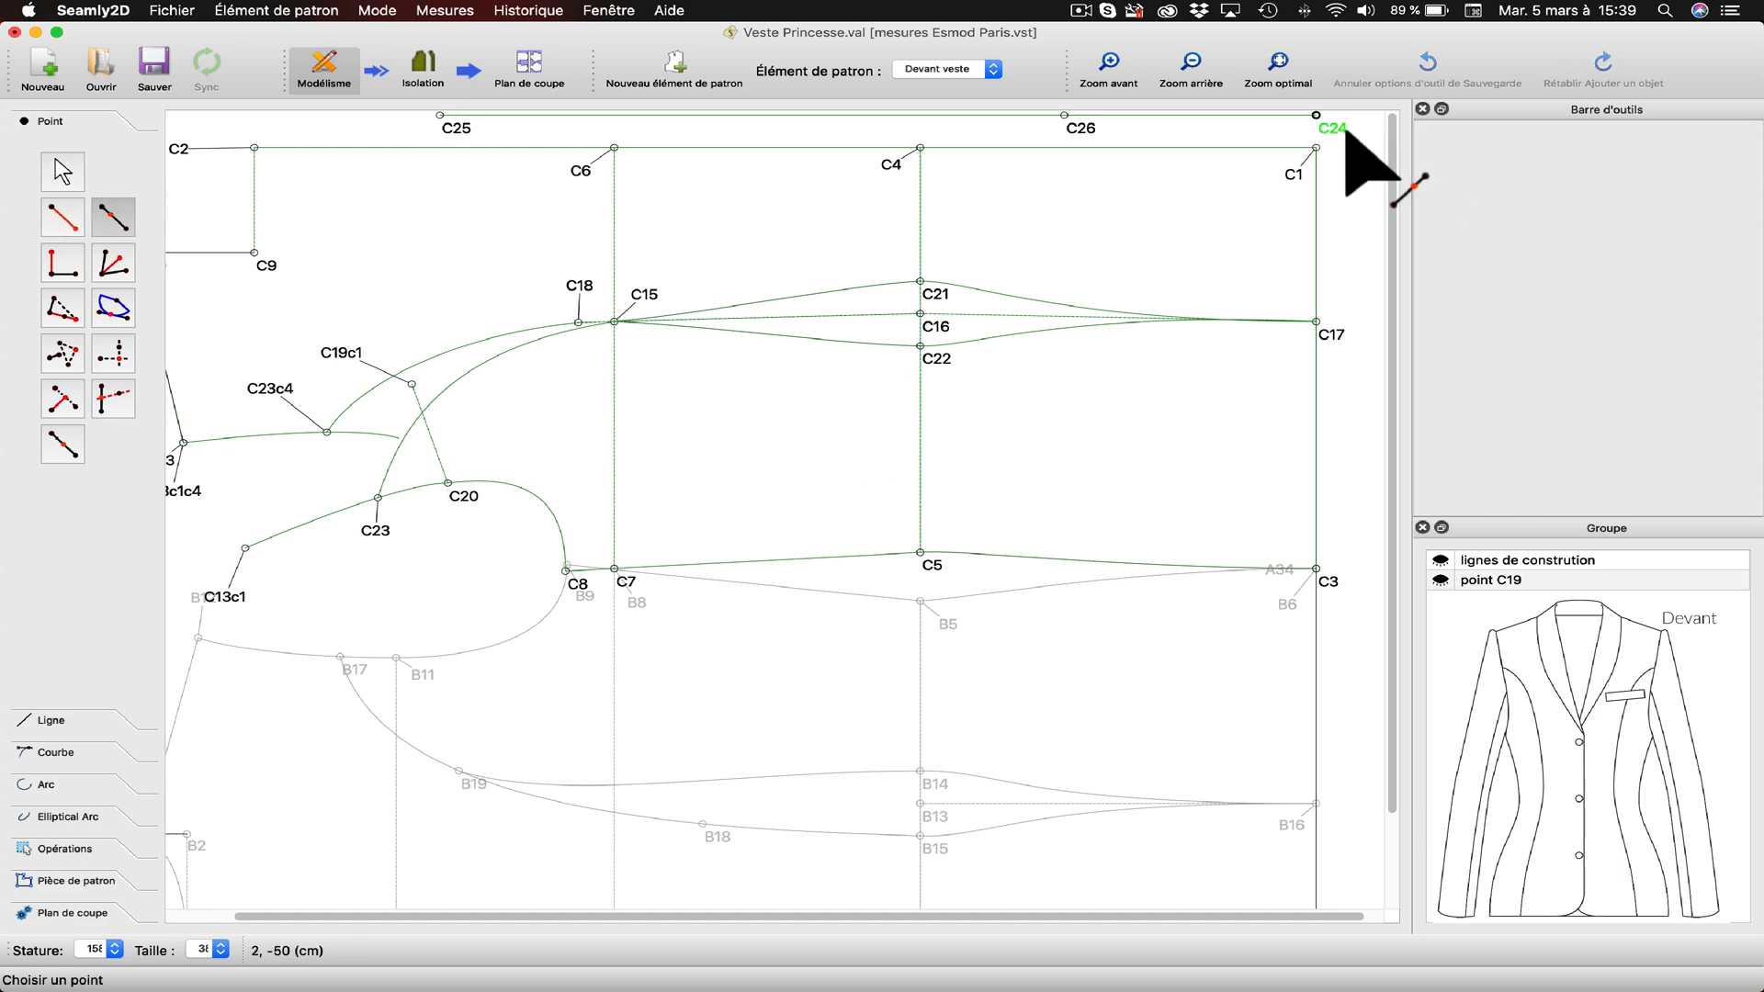
click(1323, 329)
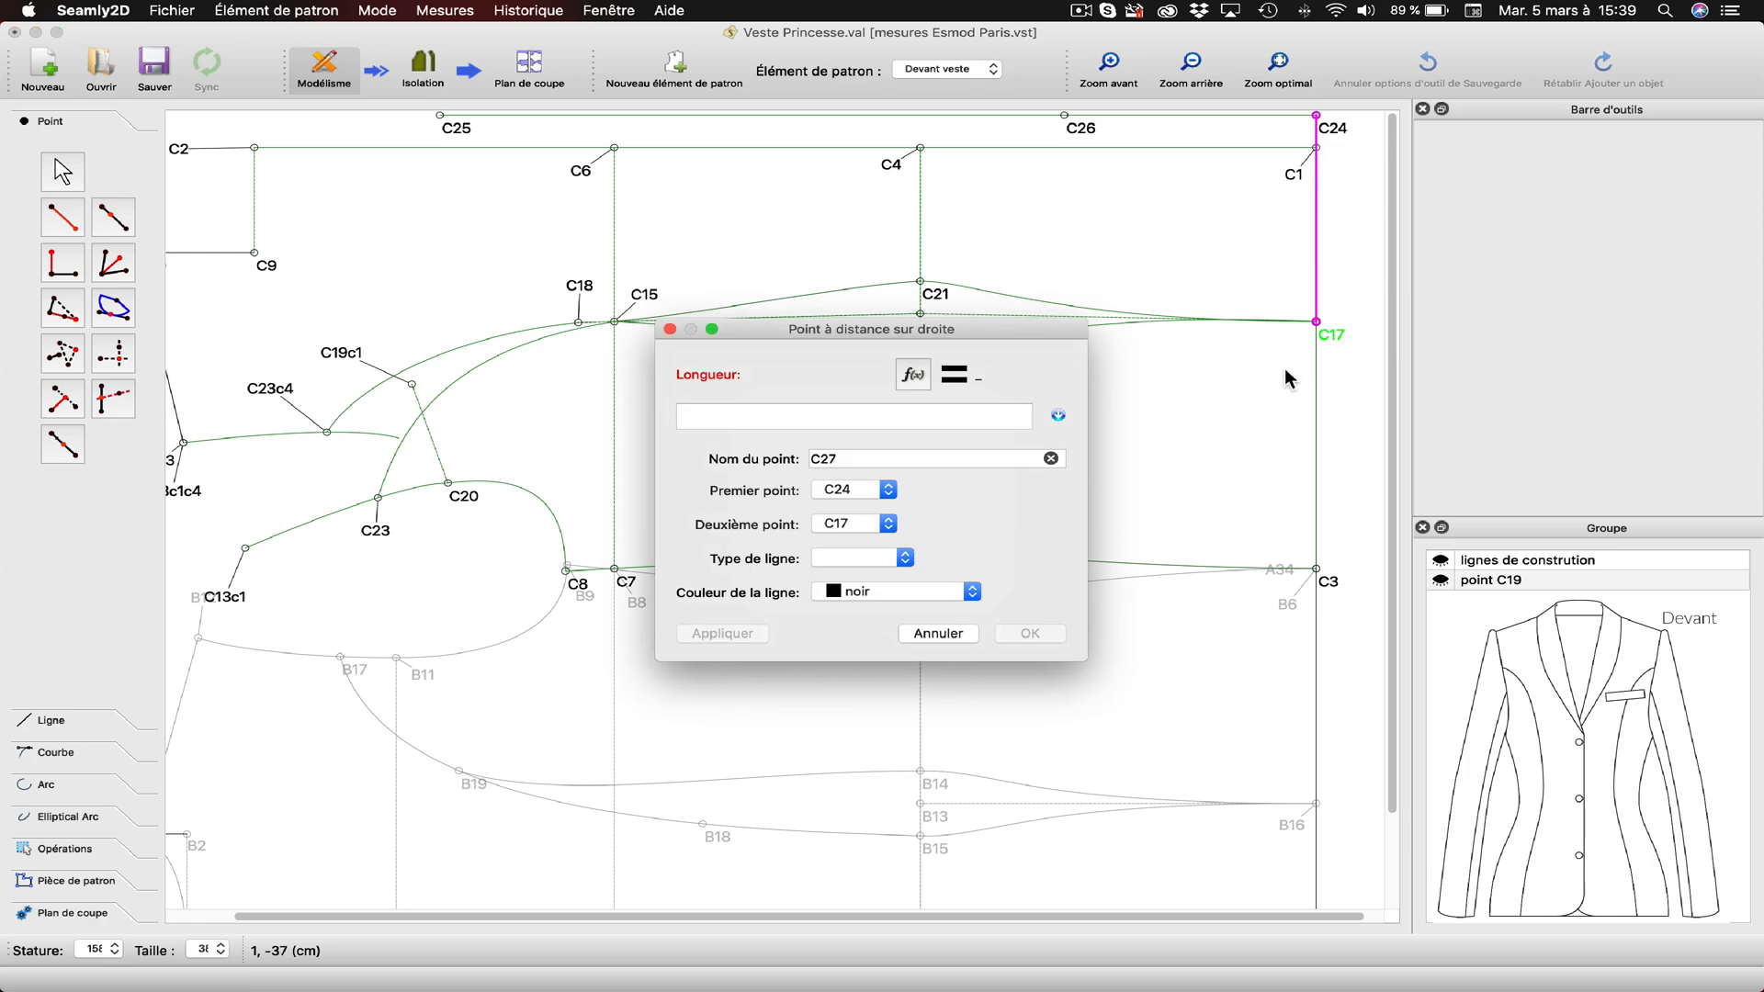
click(913, 374)
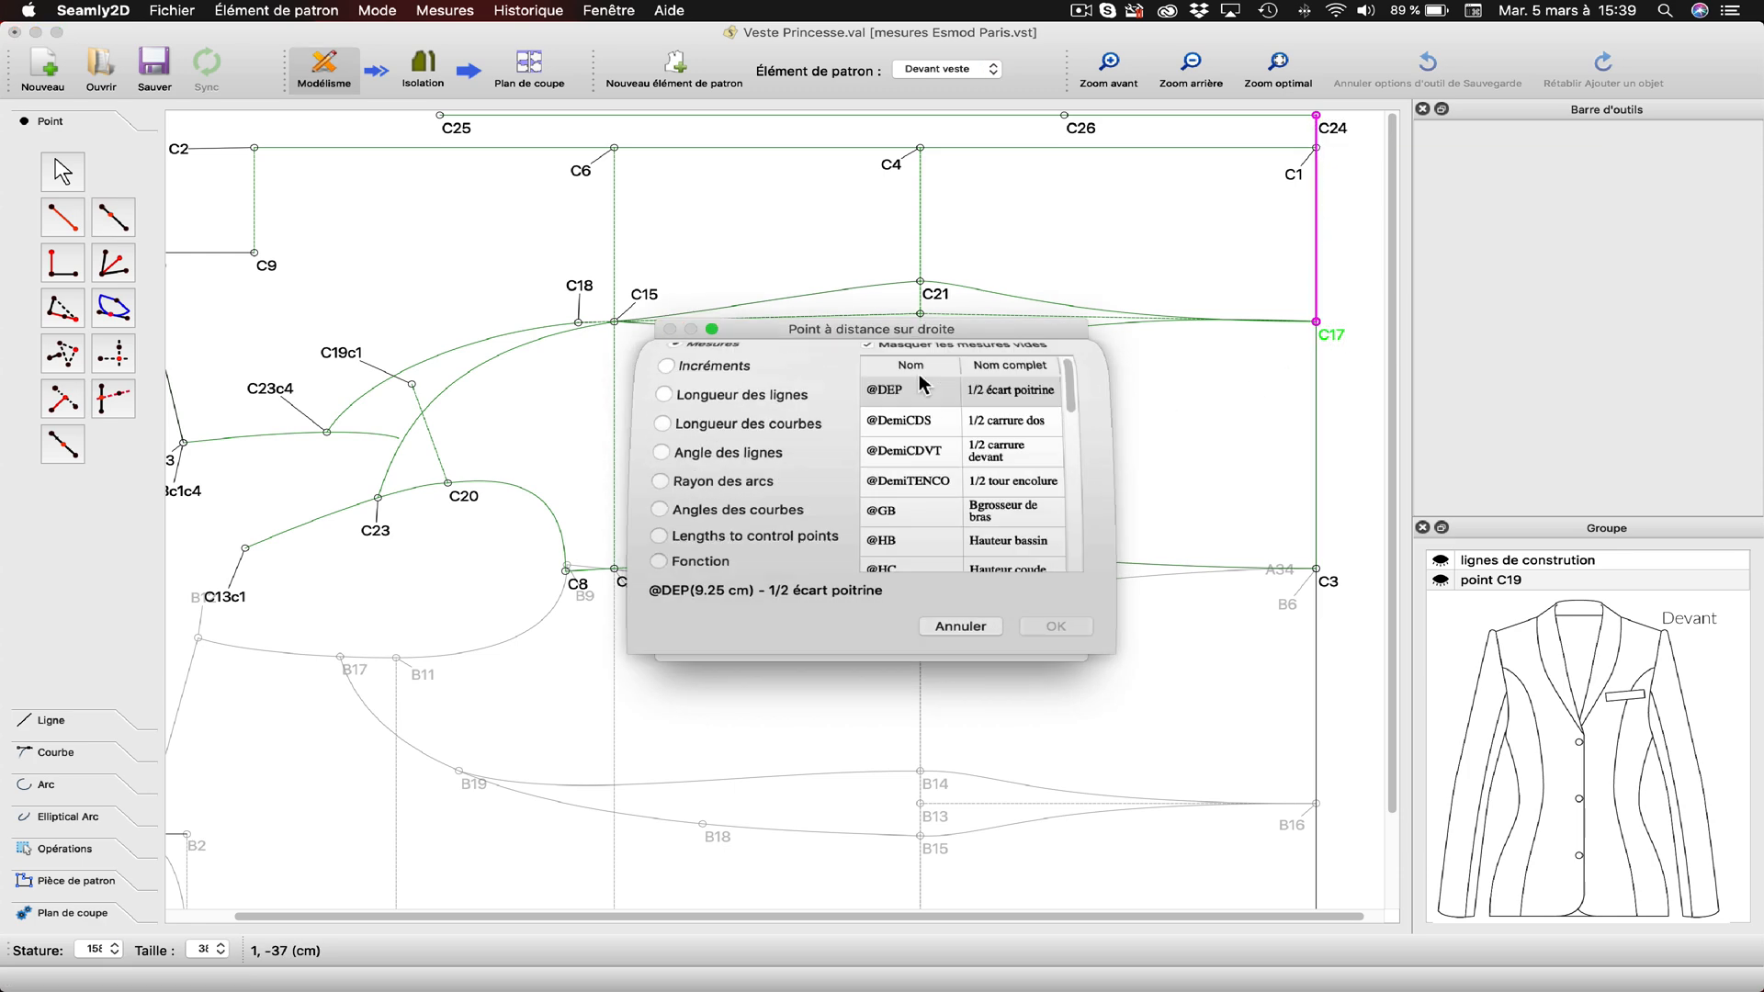
click(720, 540)
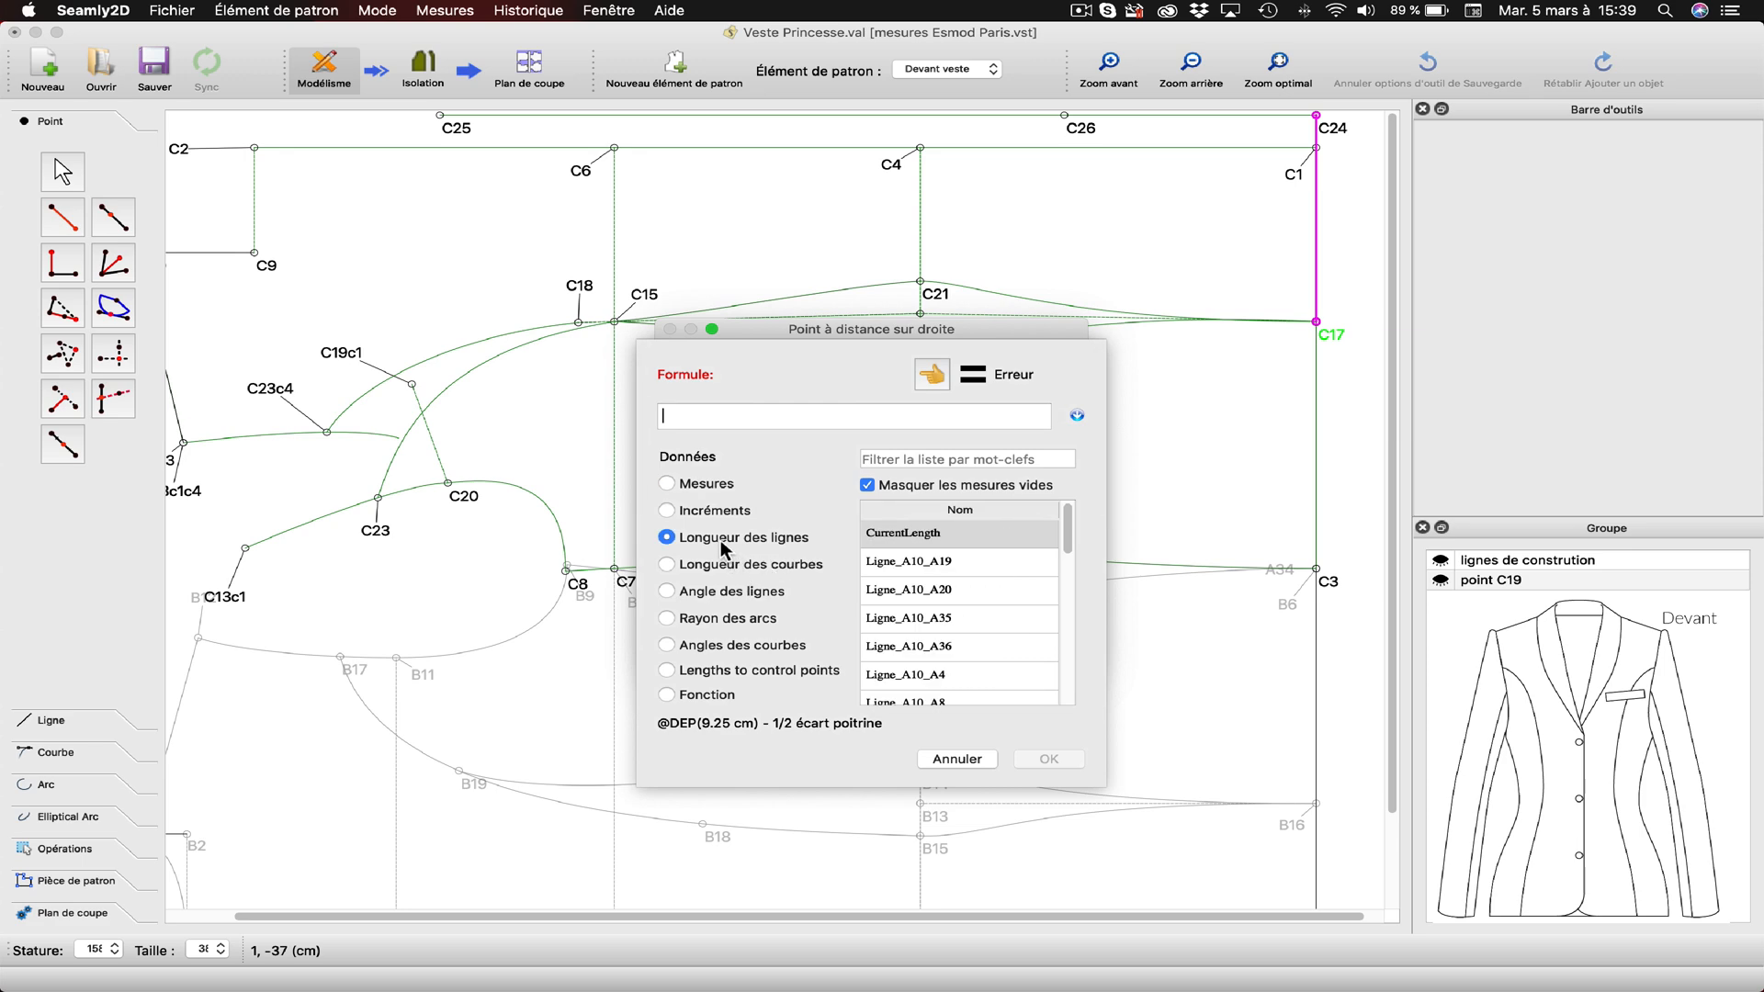
click(889, 462)
text(C24)
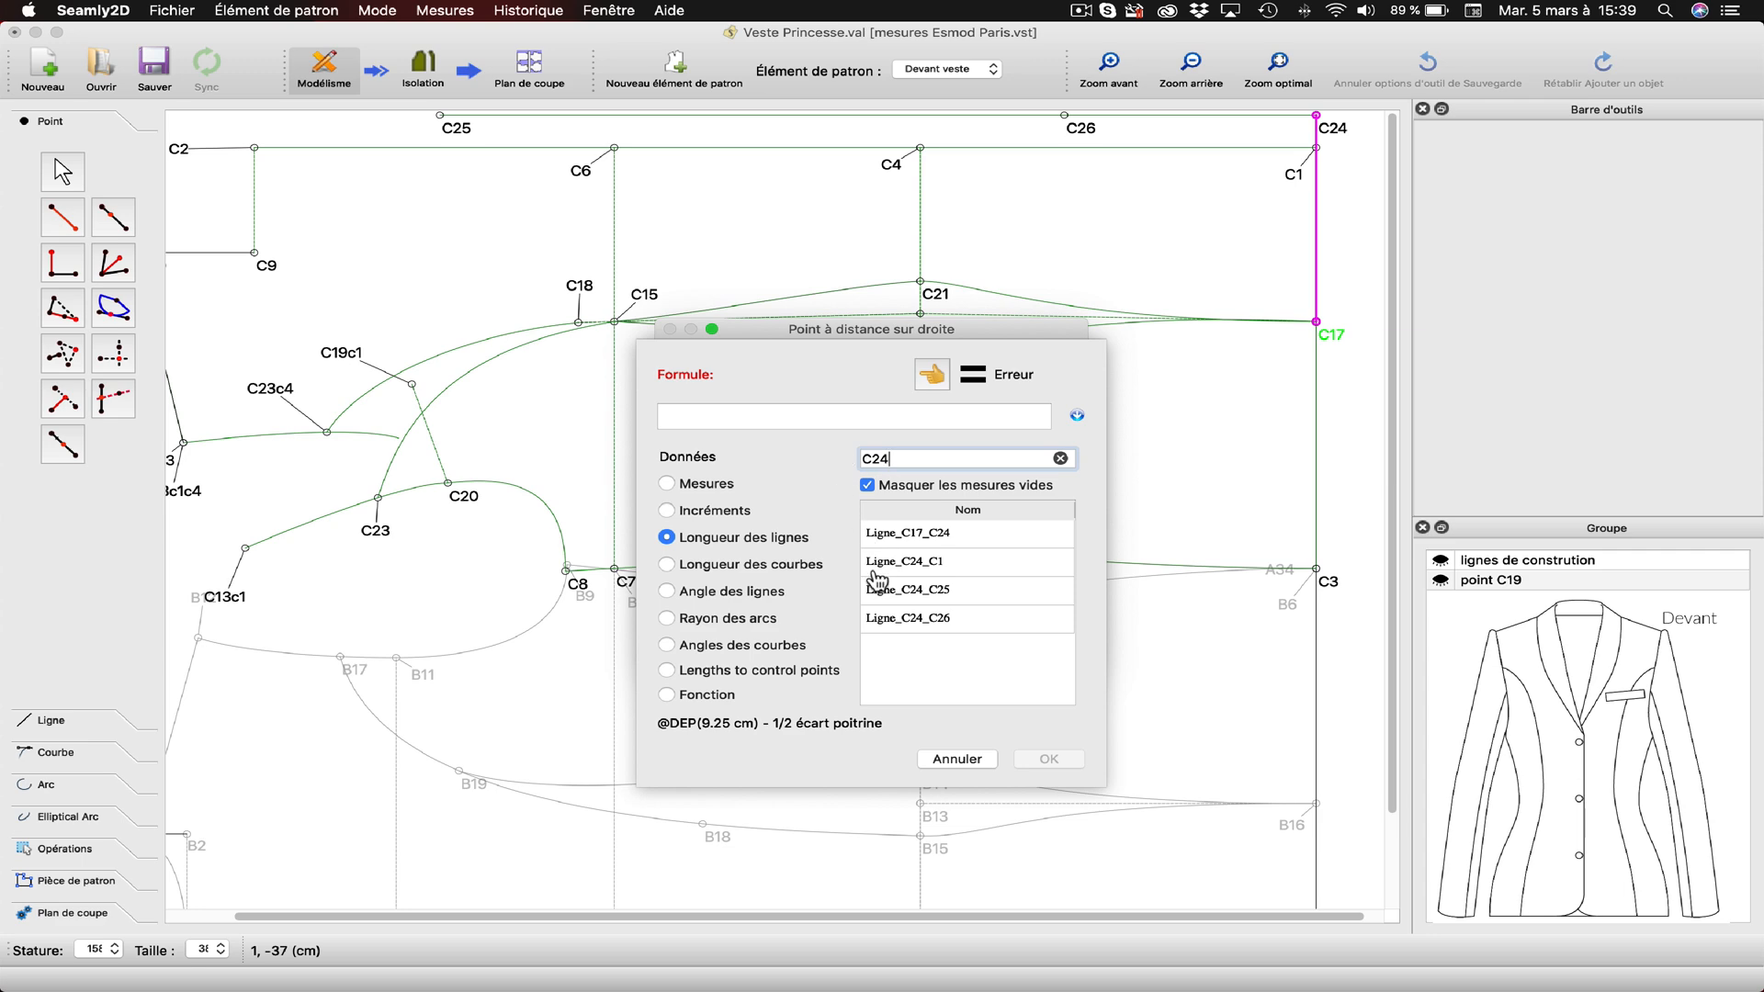
click(923, 568)
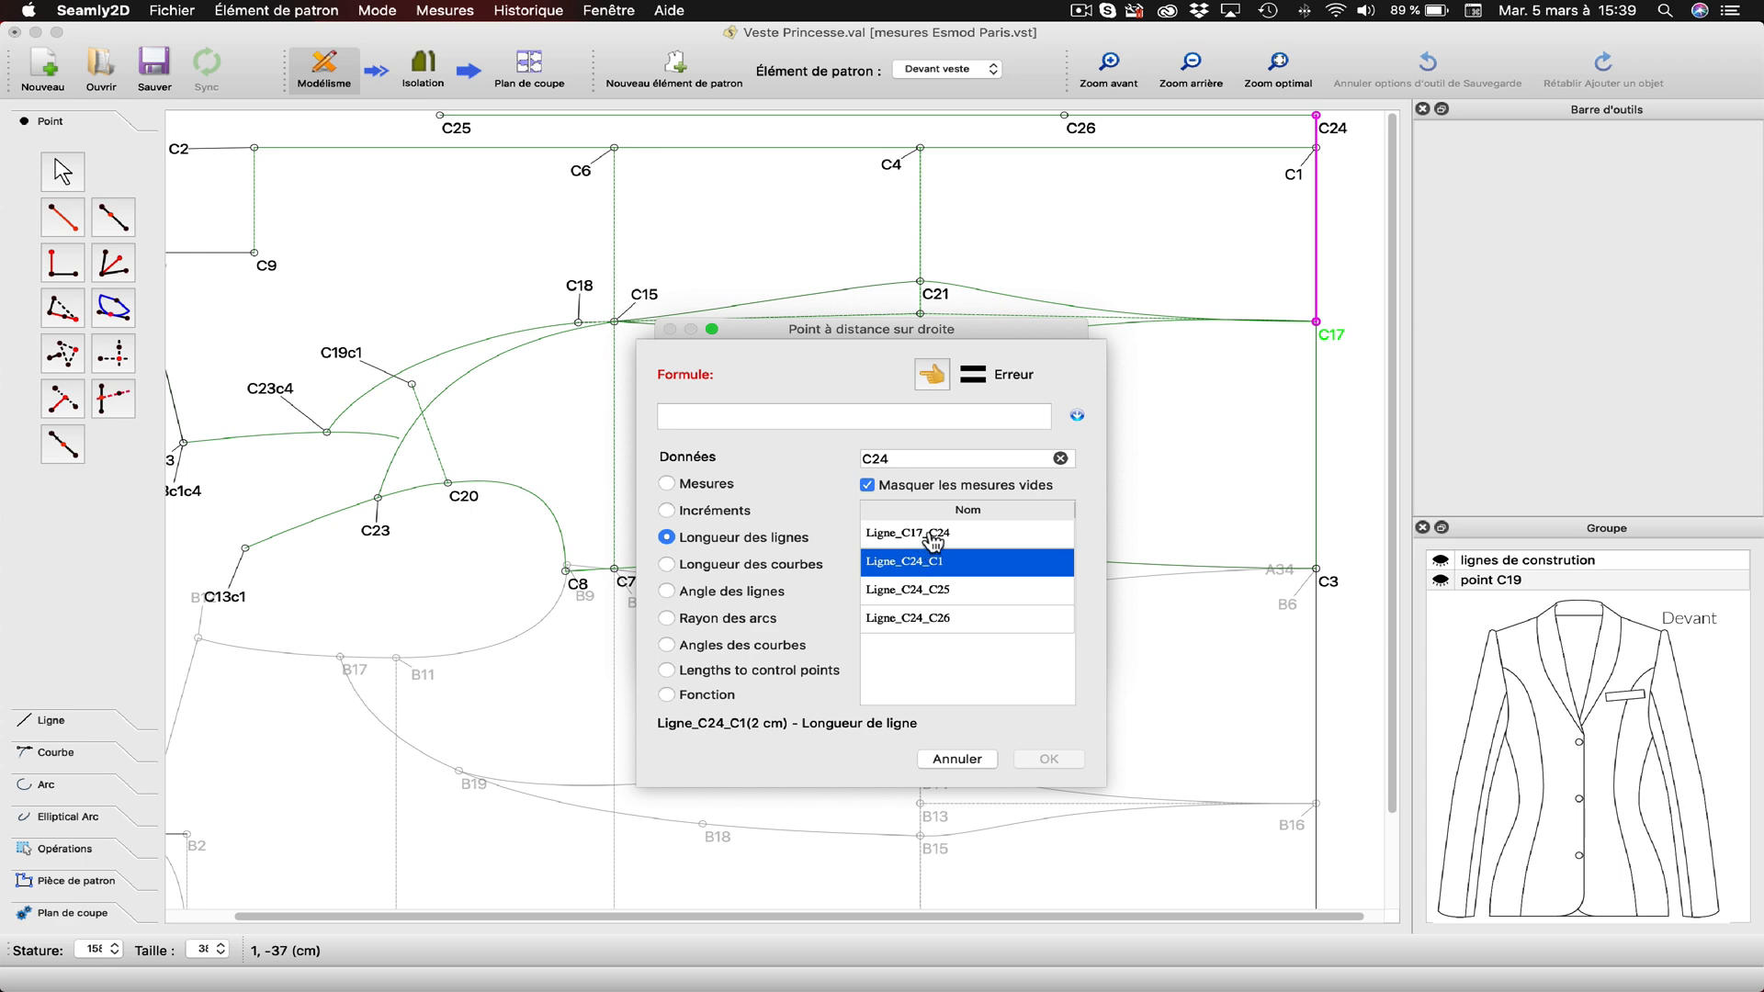
double_click(933, 536)
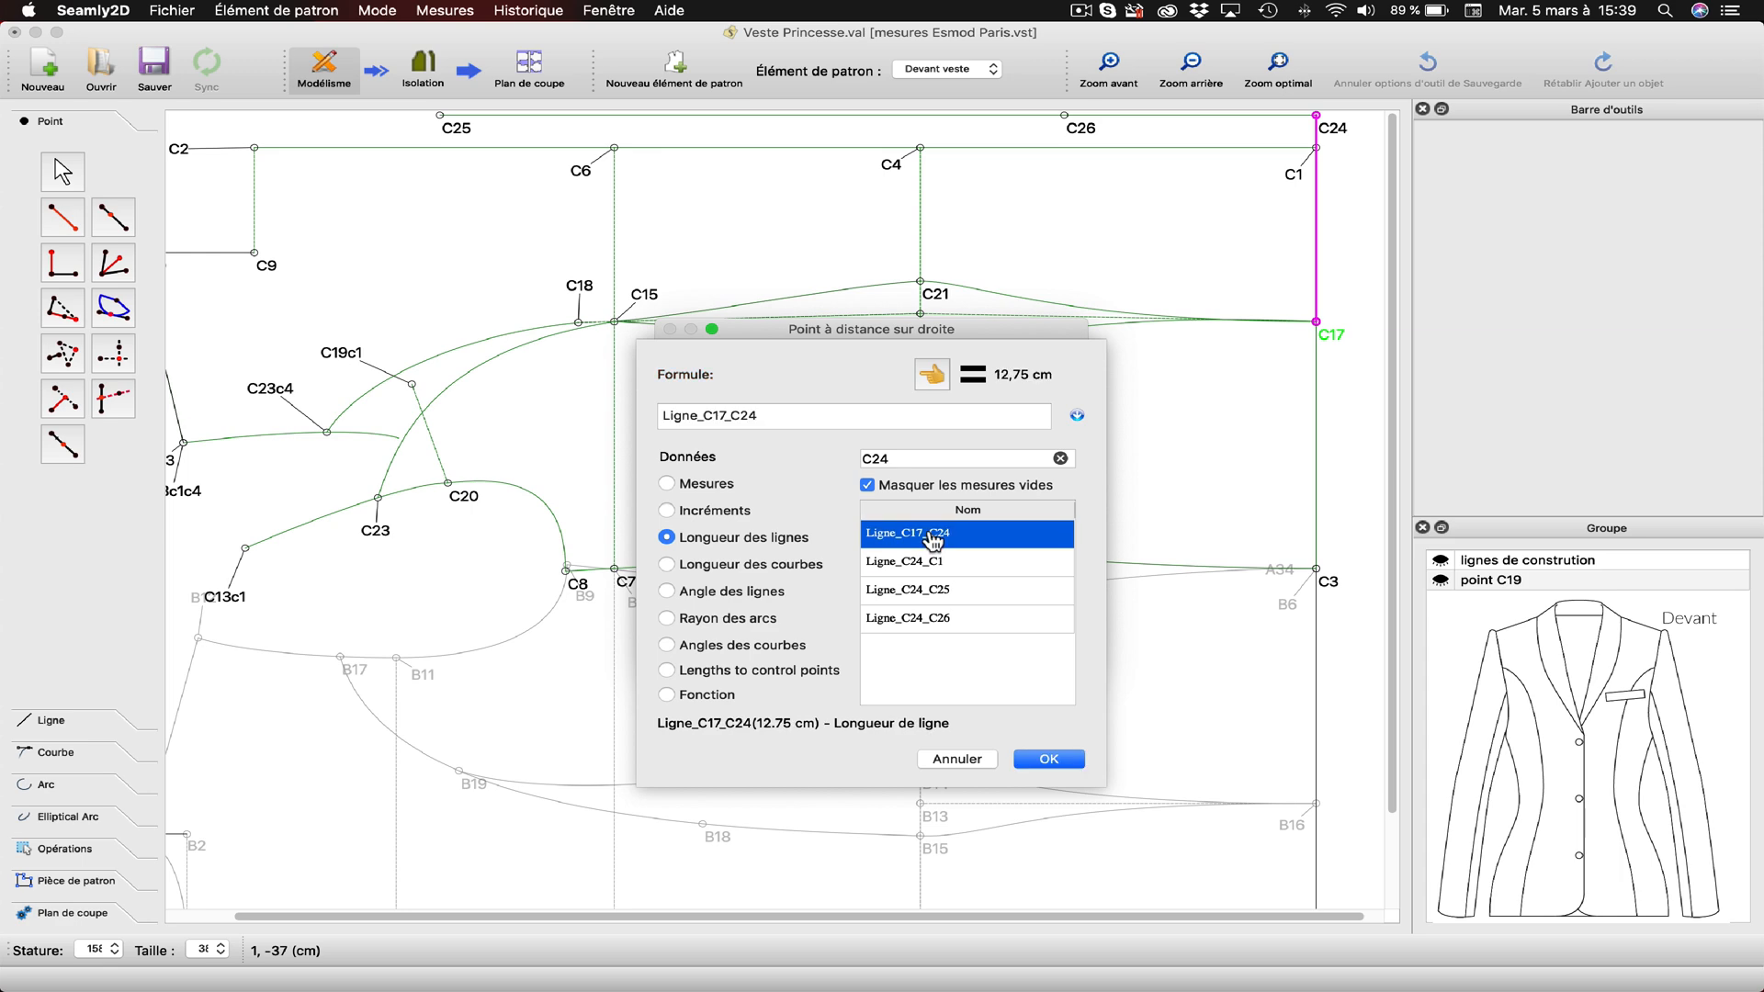
Extend the length formula to Ligne_C17_C24+5 and create the point.
click(787, 416)
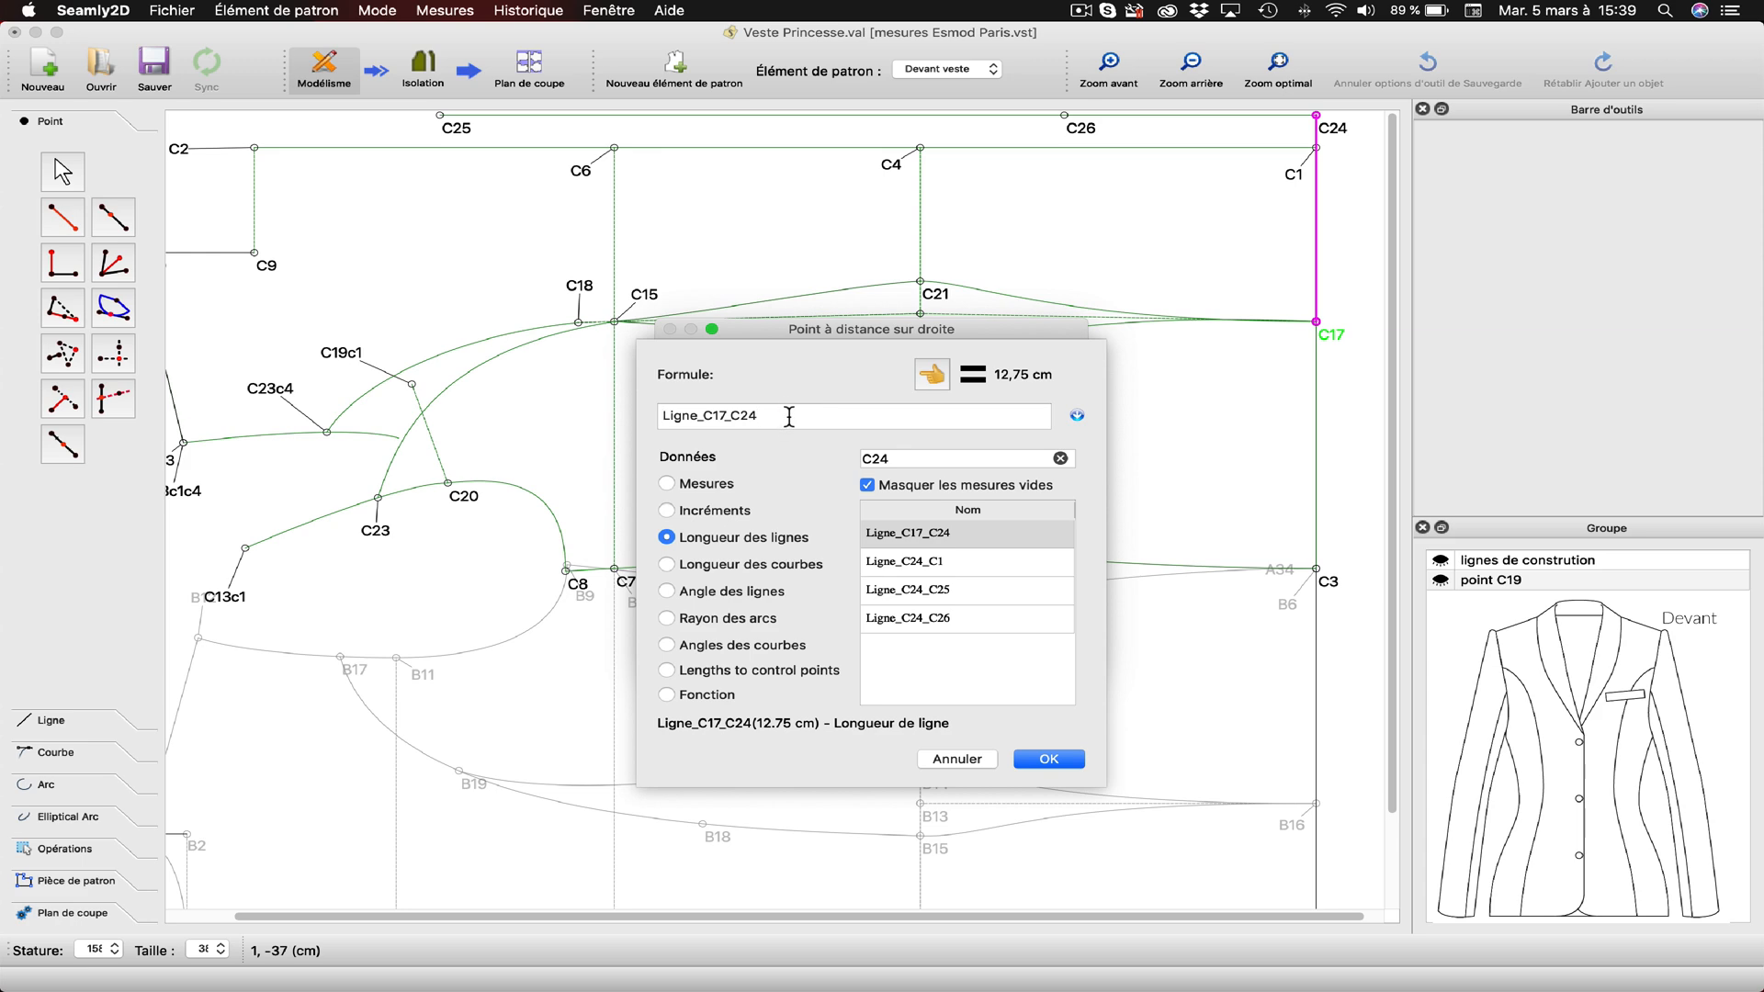
key(shift)
text(+)
click(1074, 760)
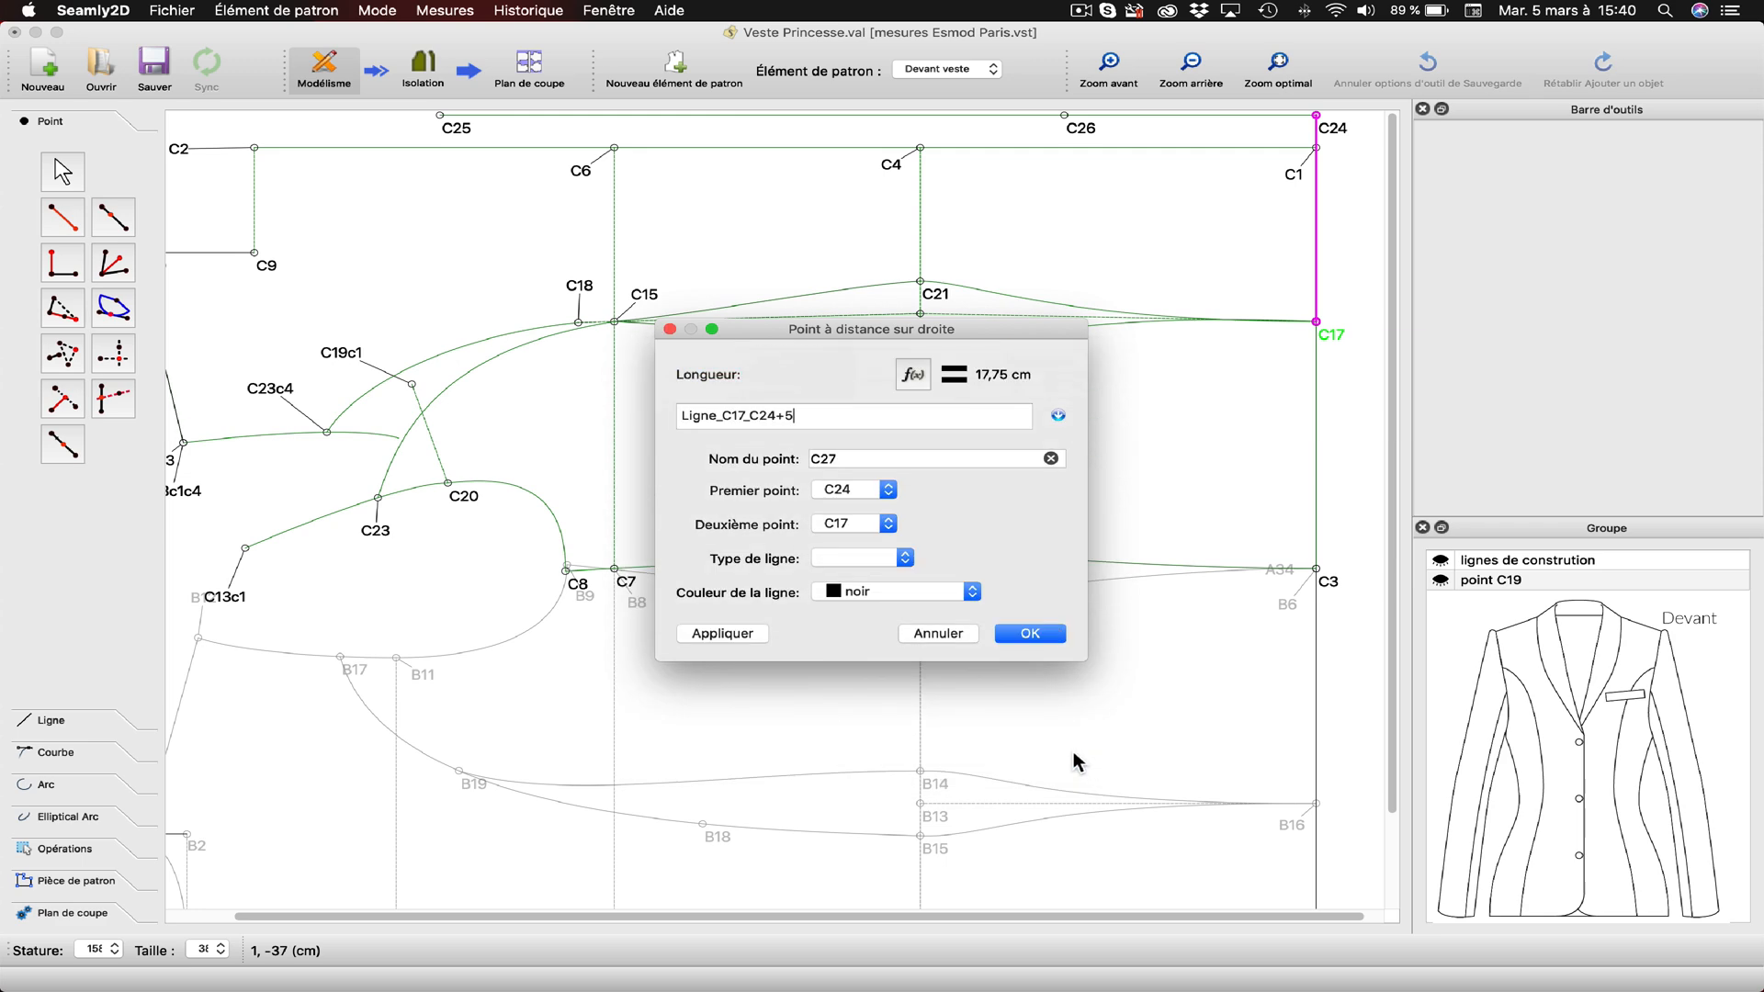
click(740, 632)
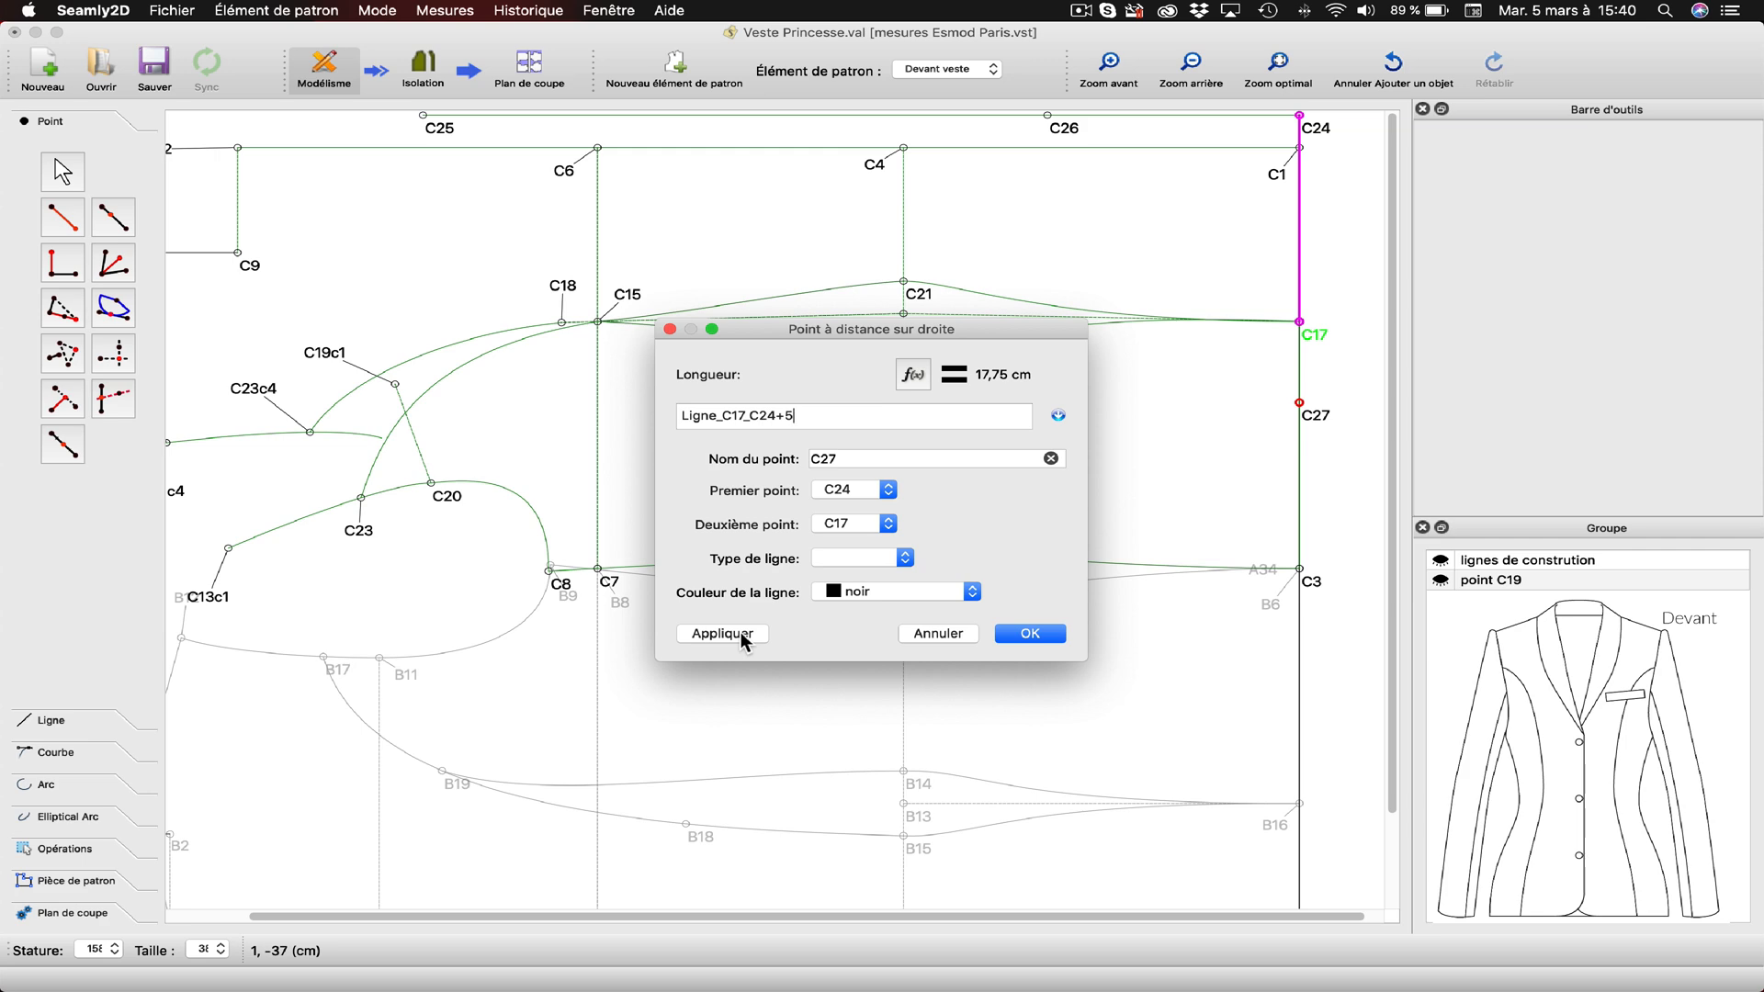
click(1018, 634)
Draw a curve from C26 to C27 with control handles at 0°, about 9.4 cm long, and 90°, about 17.7 cm long.
click(53, 755)
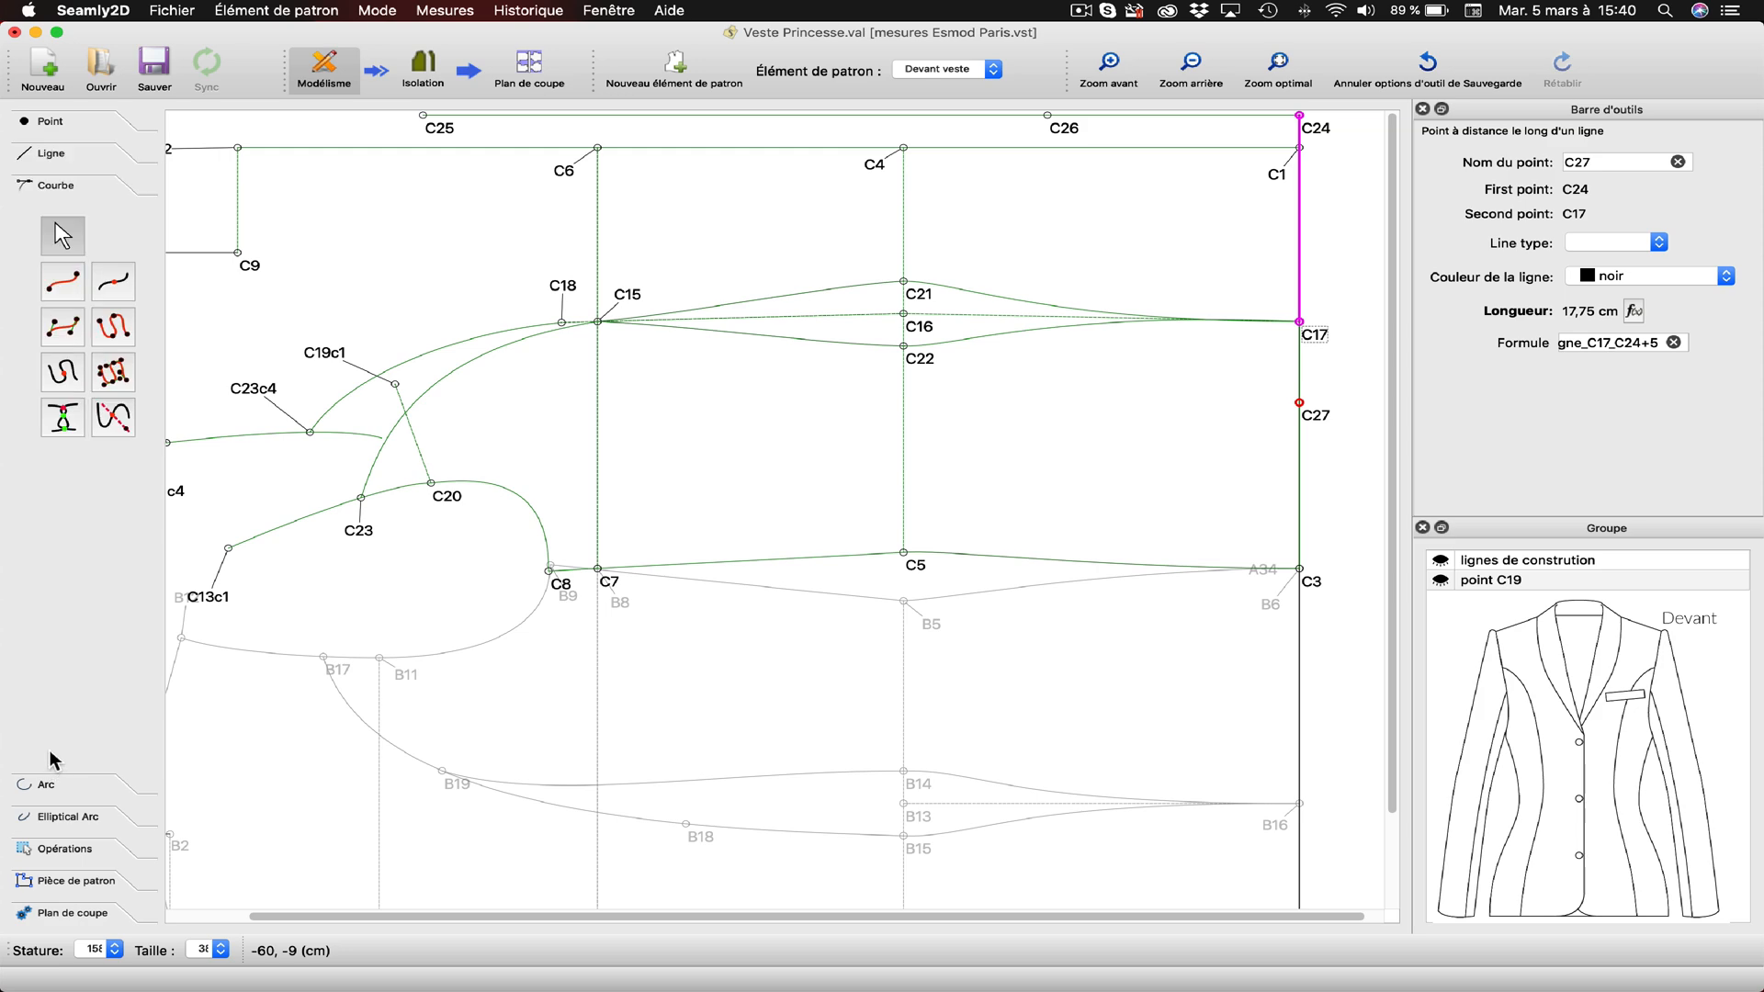
click(70, 286)
click(1048, 116)
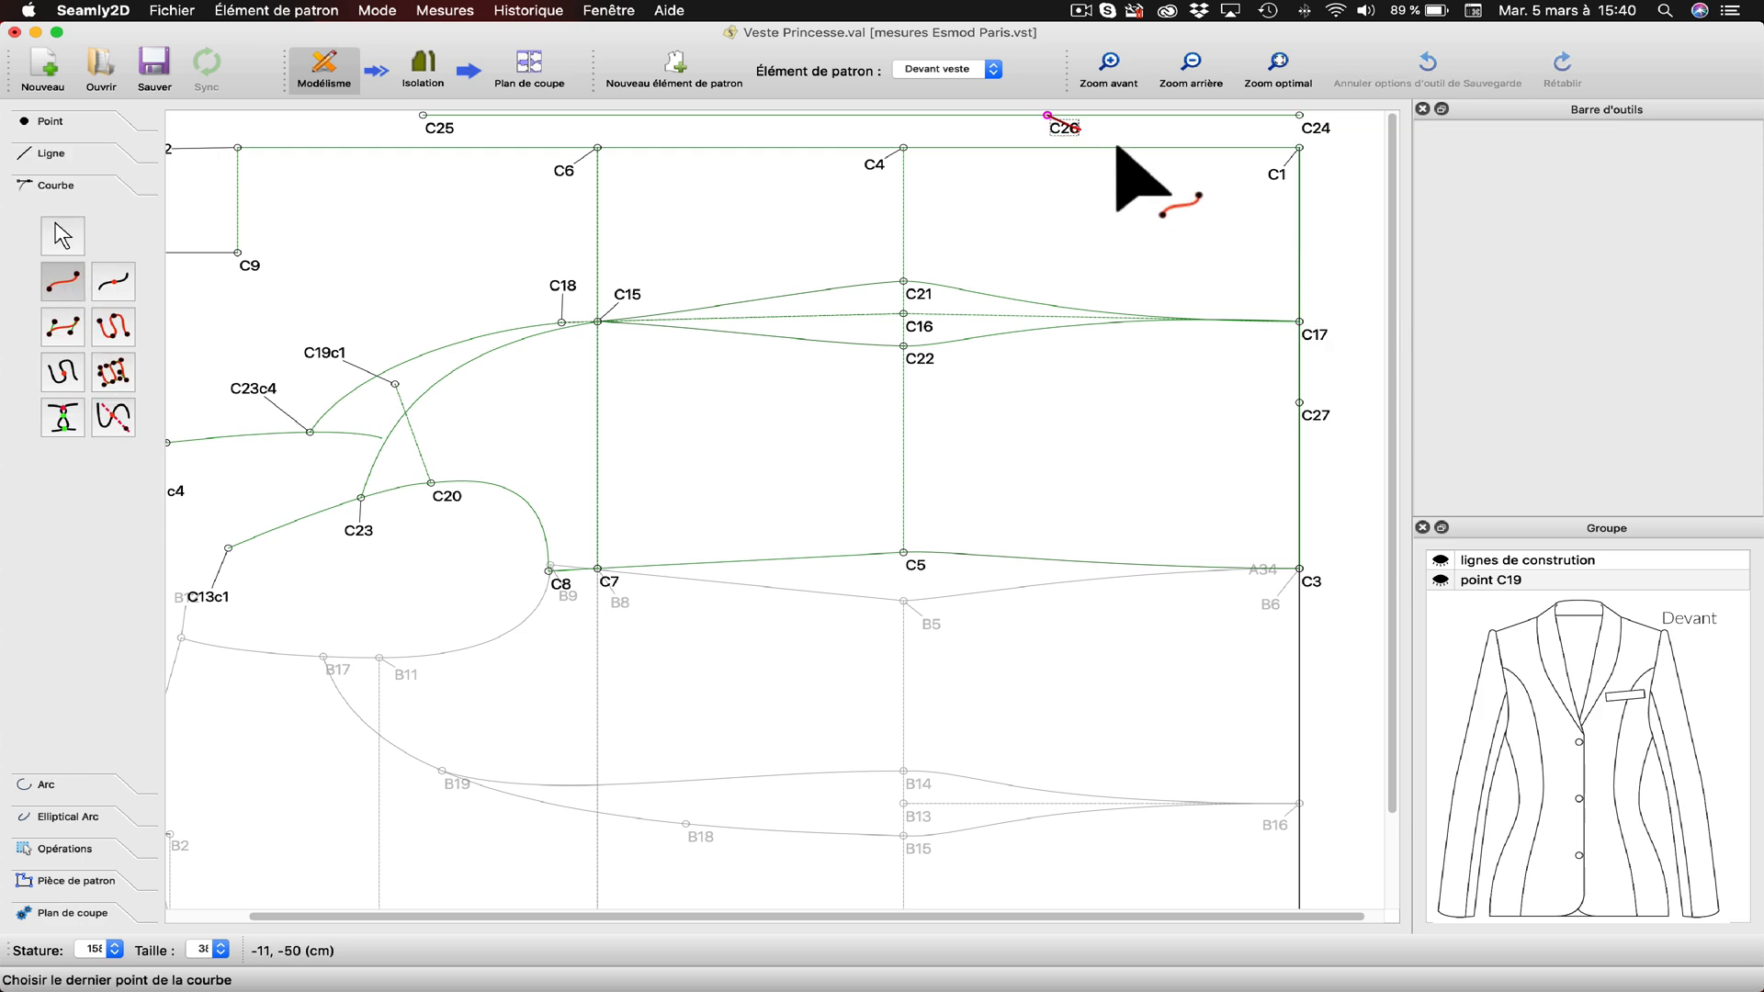
click(1317, 416)
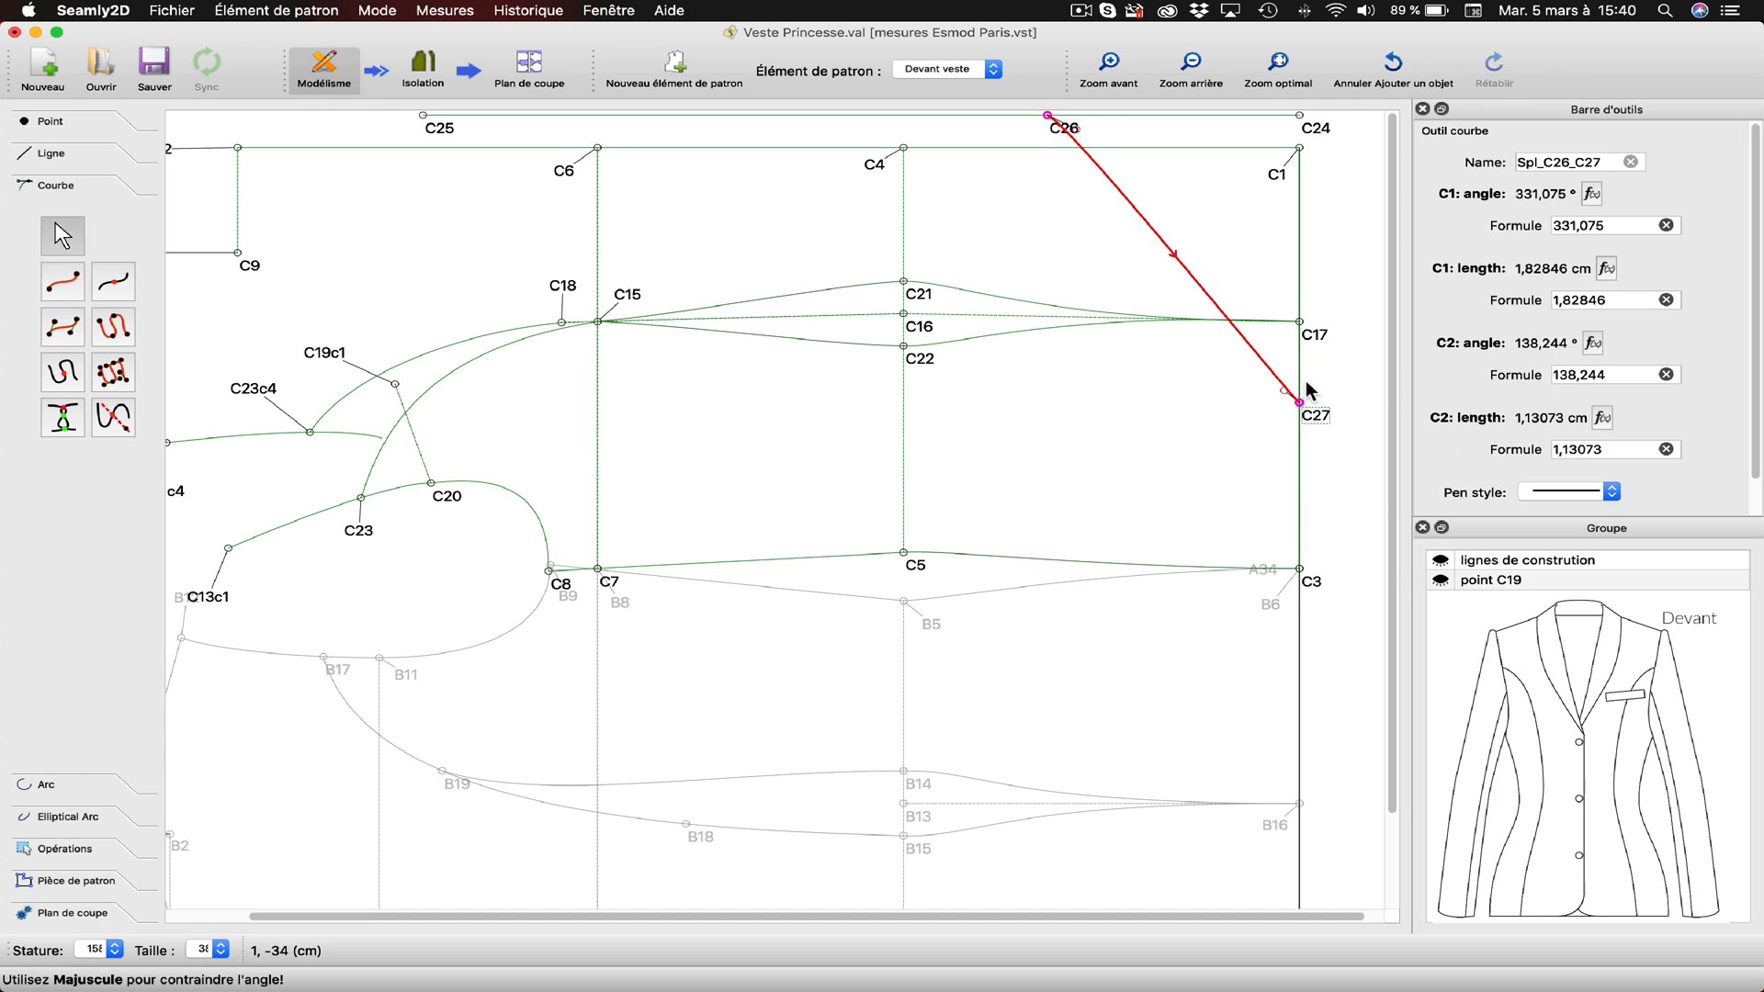
drag(1291, 404, 1299, 115)
shift+drag(1079, 130, 1216, 133)
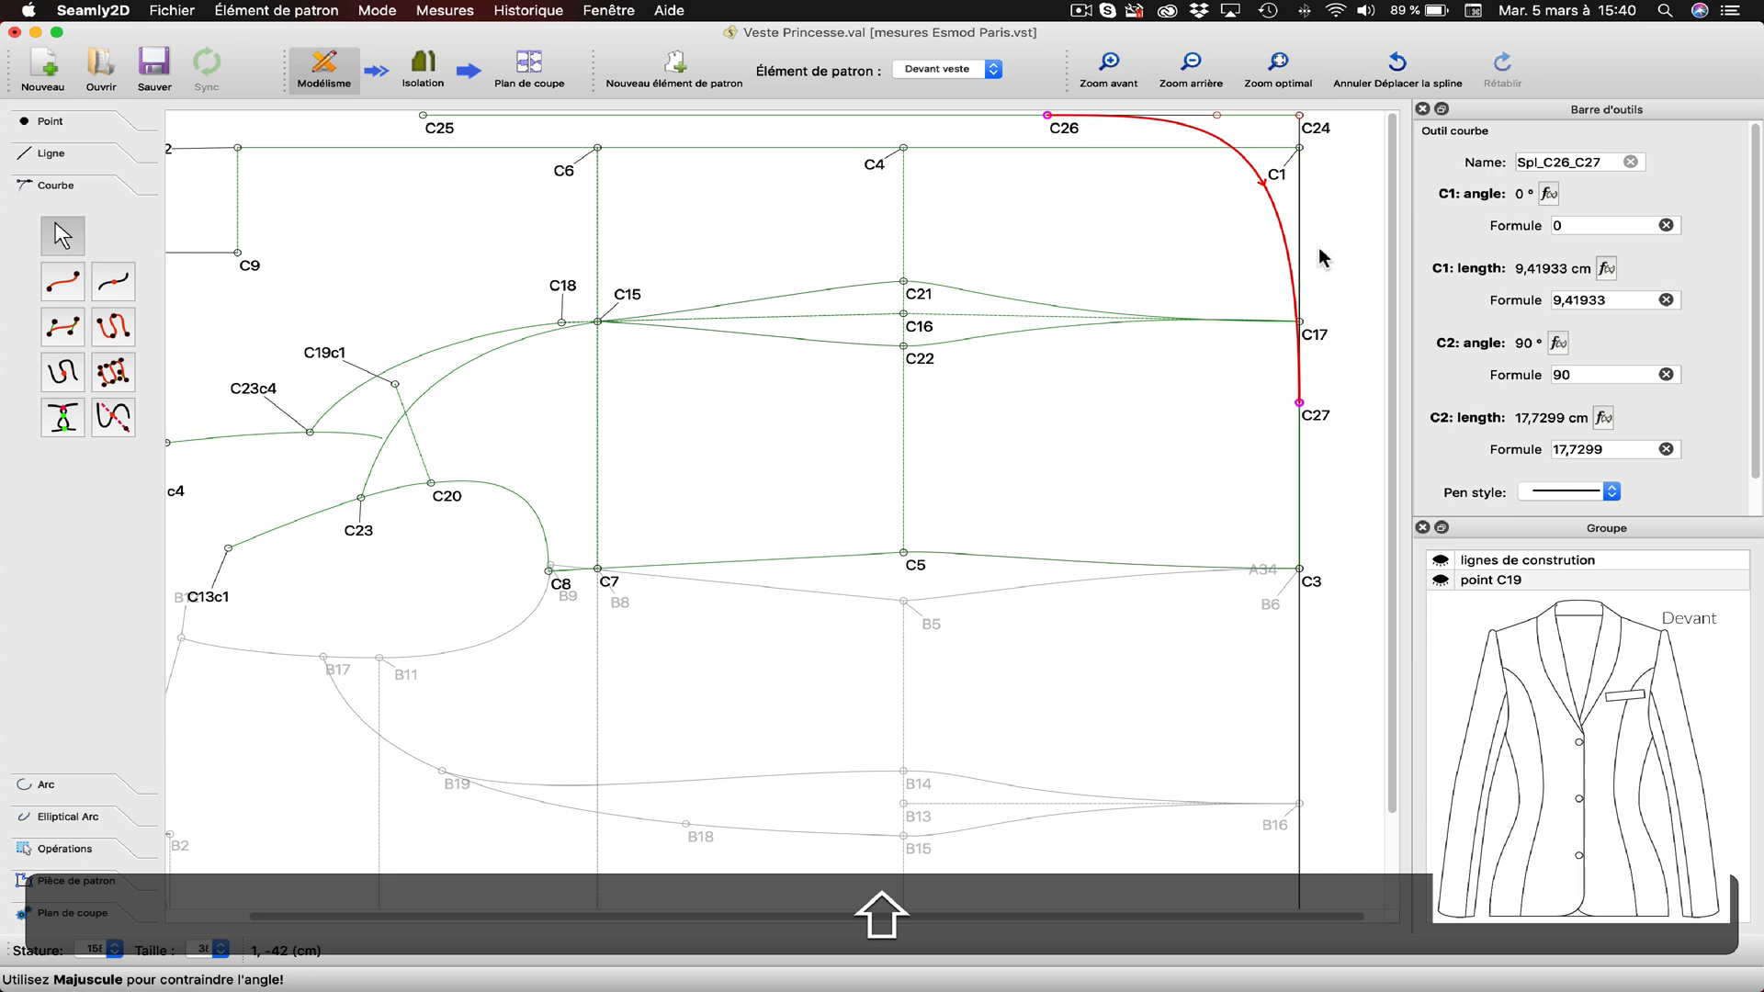
key(Return)
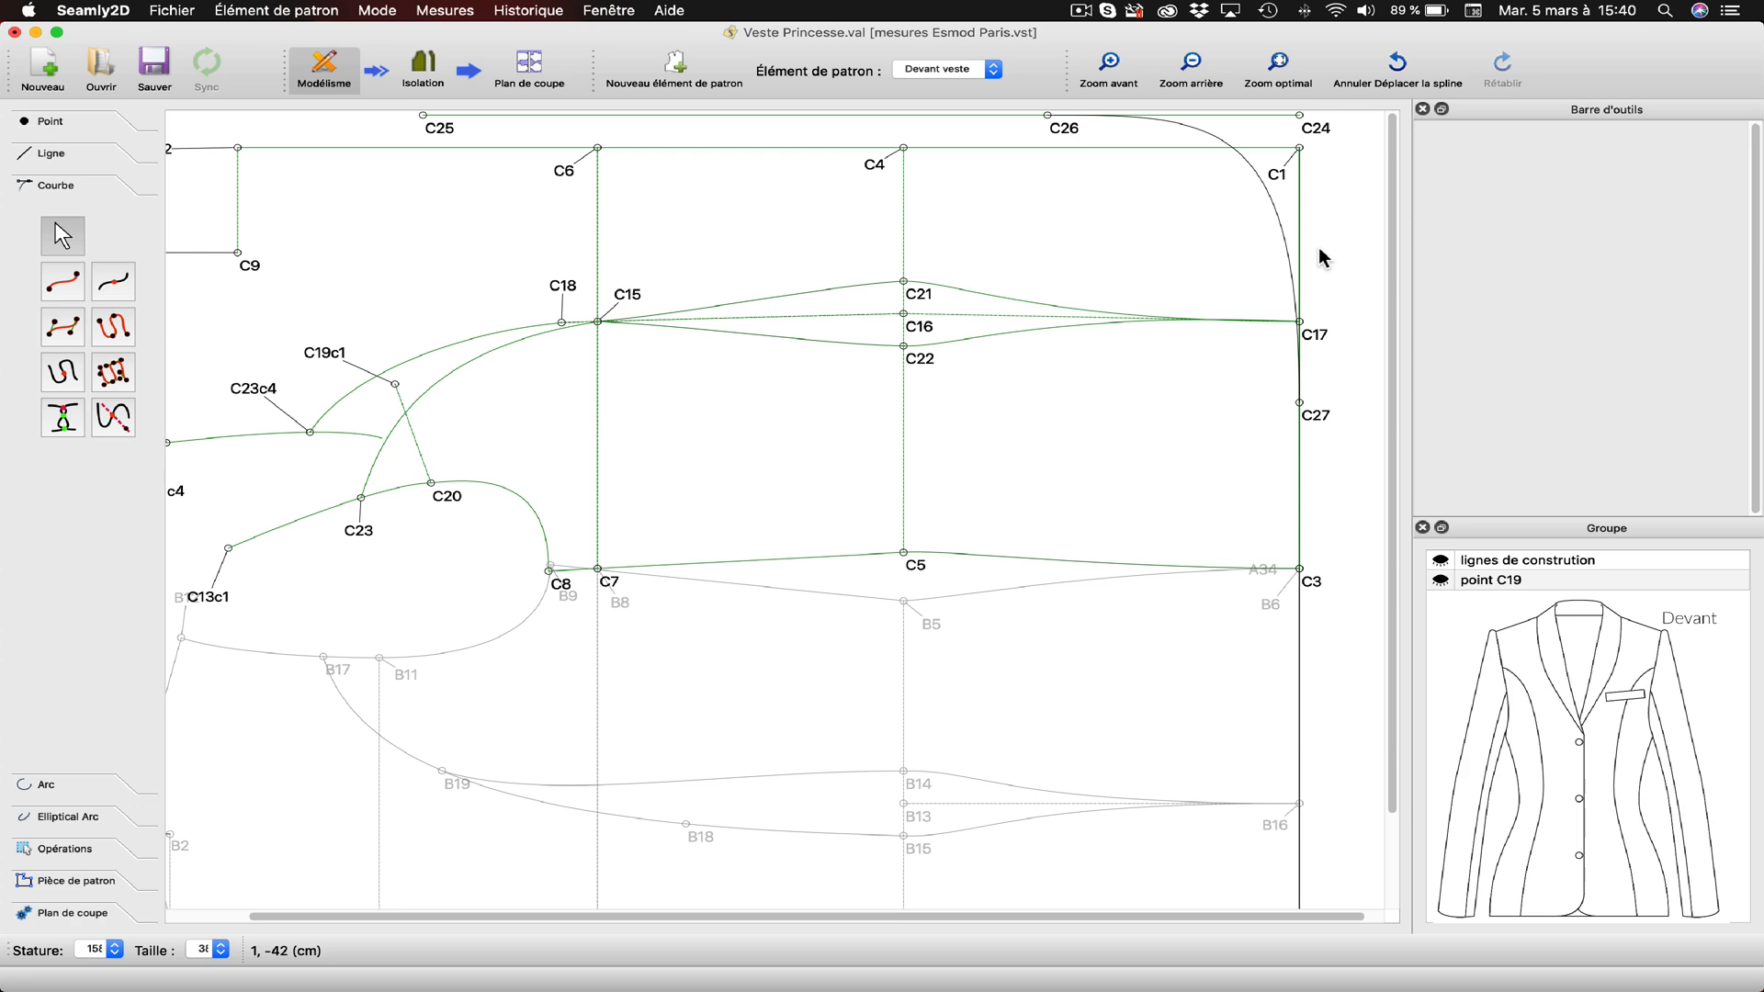
Change the colour of the hem curve from C26 to C27 to green (vert), keeping the solid pen style.
double_click(1249, 170)
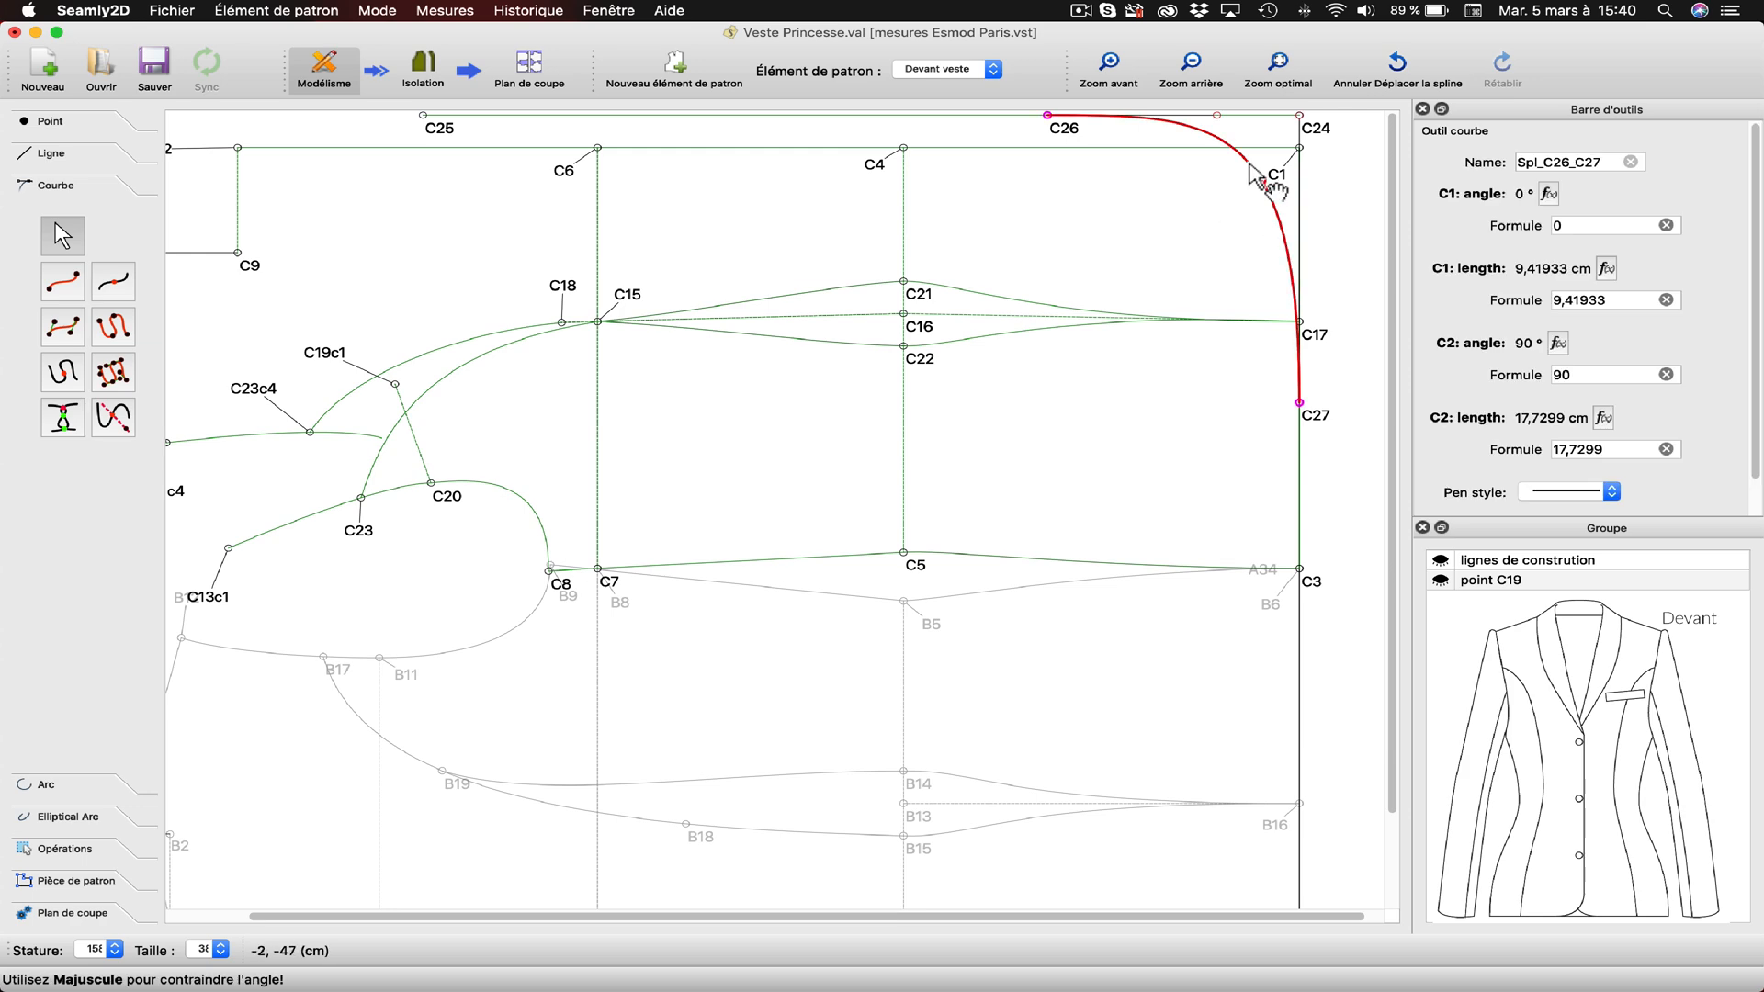
click(1589, 499)
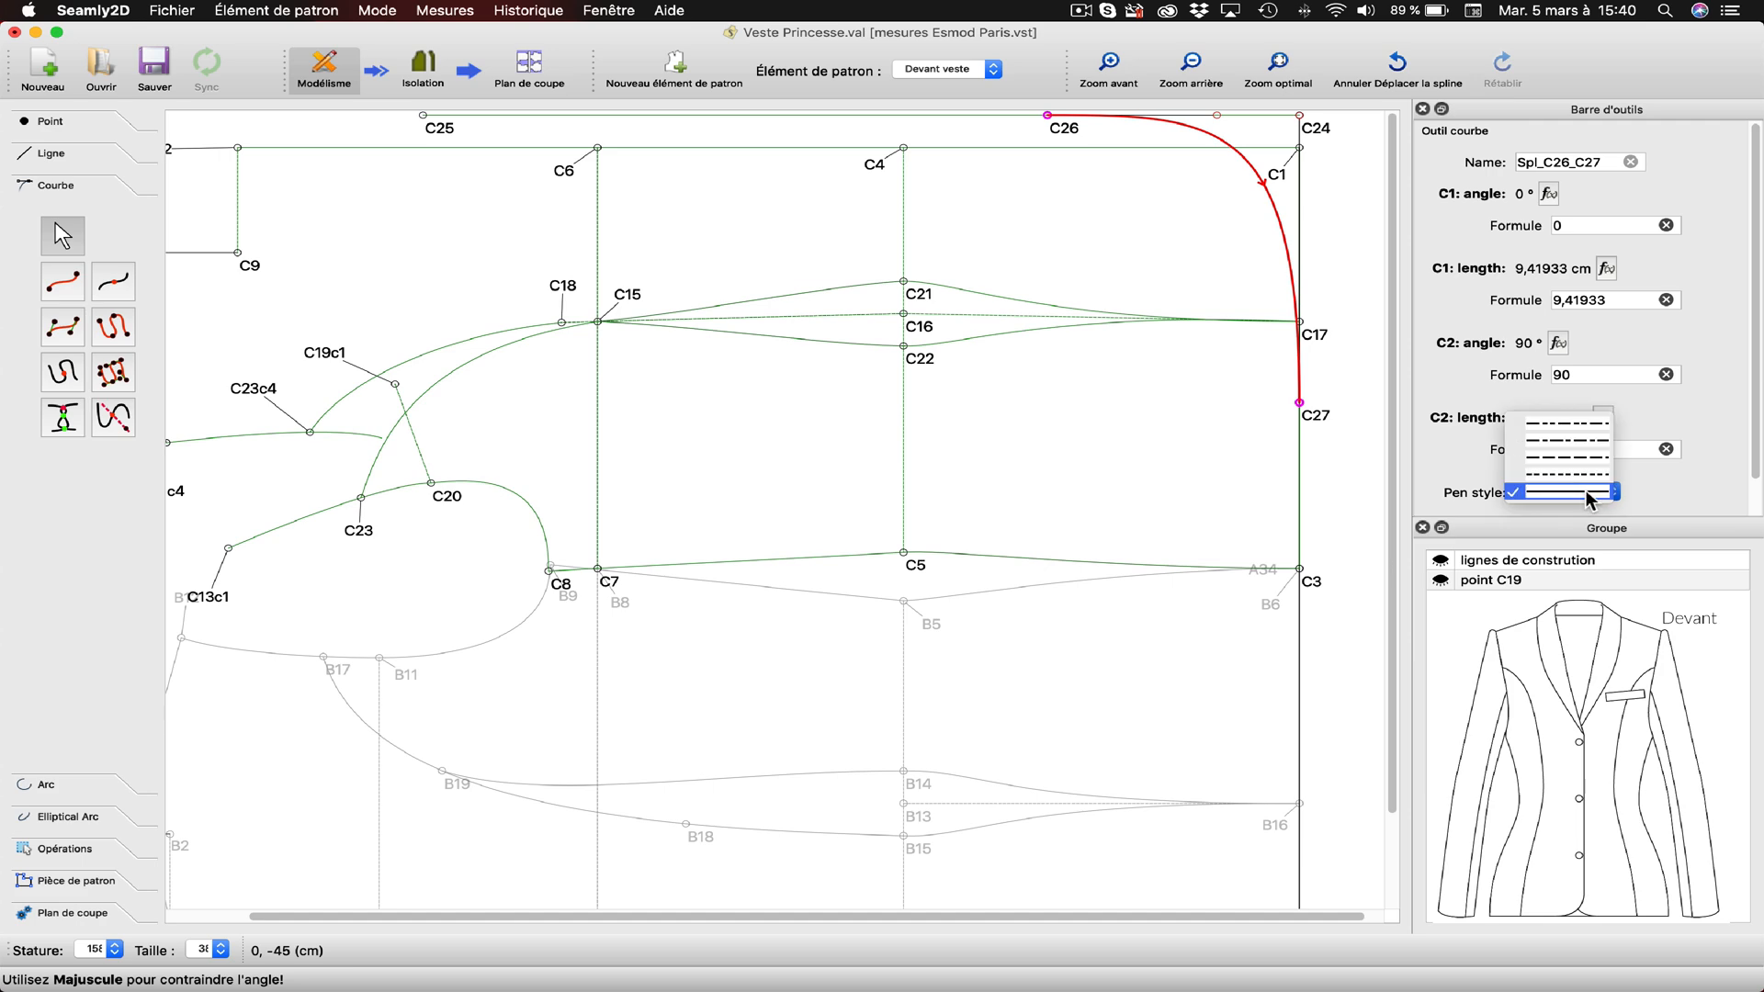
click(1589, 499)
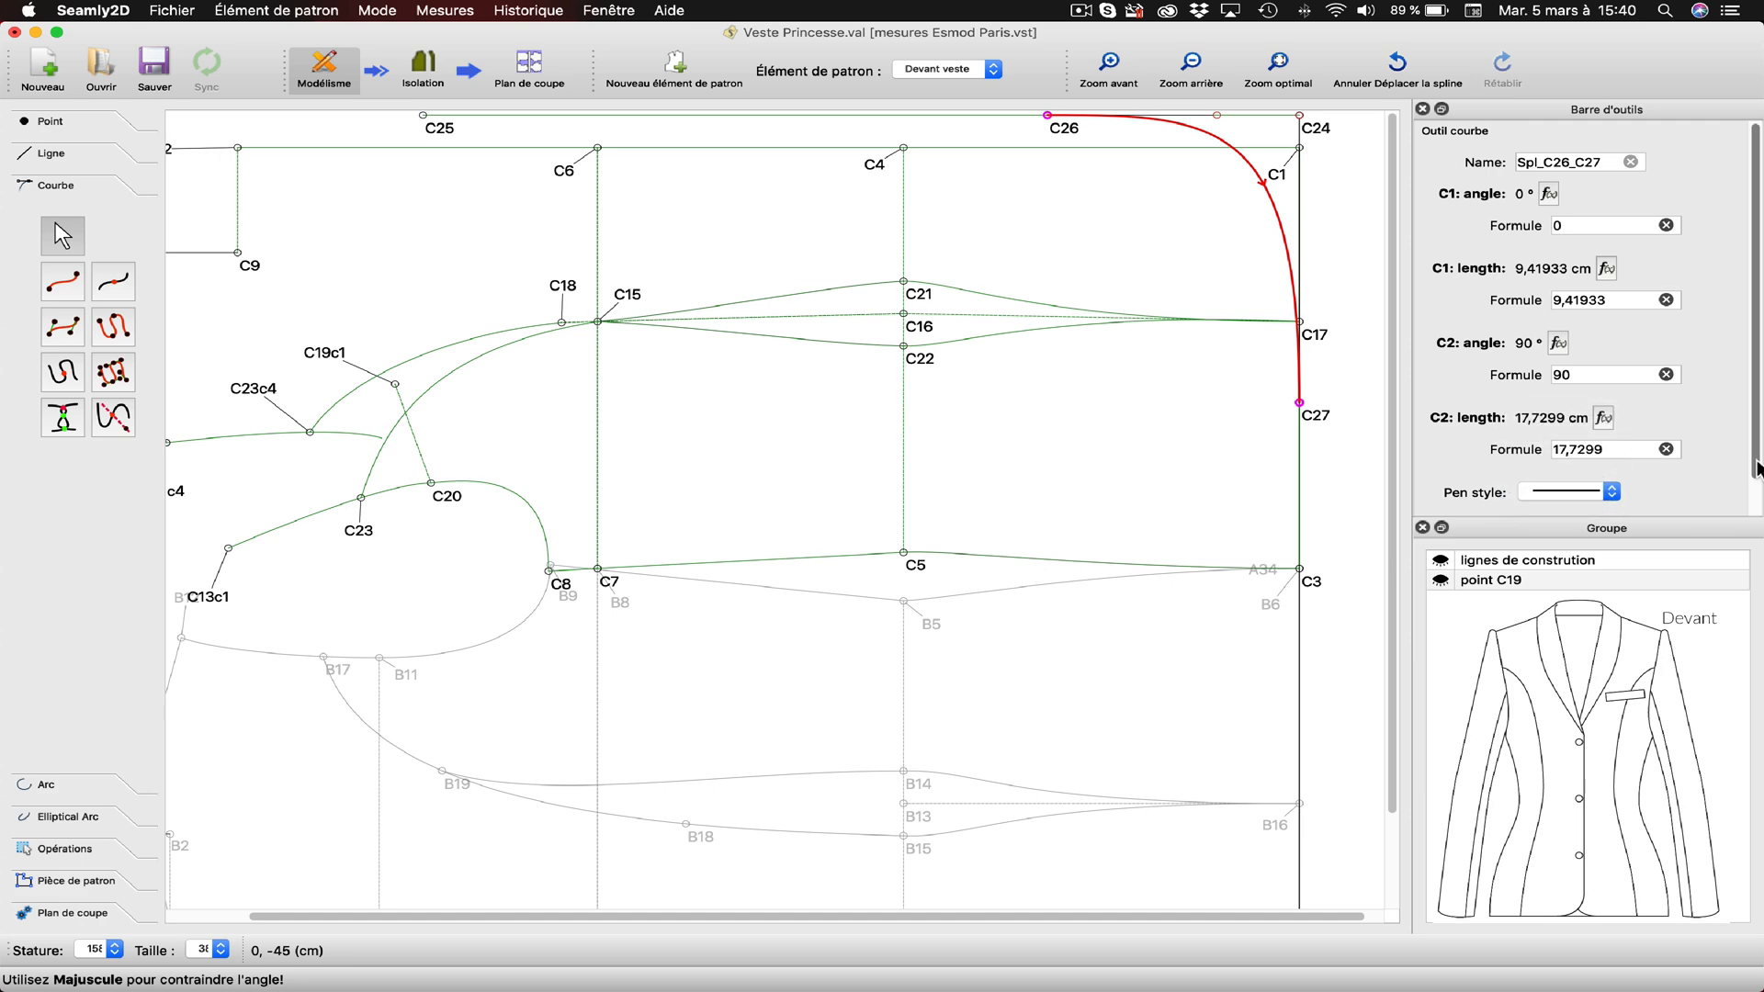
scroll(1749, 514, down, 2)
click(1582, 492)
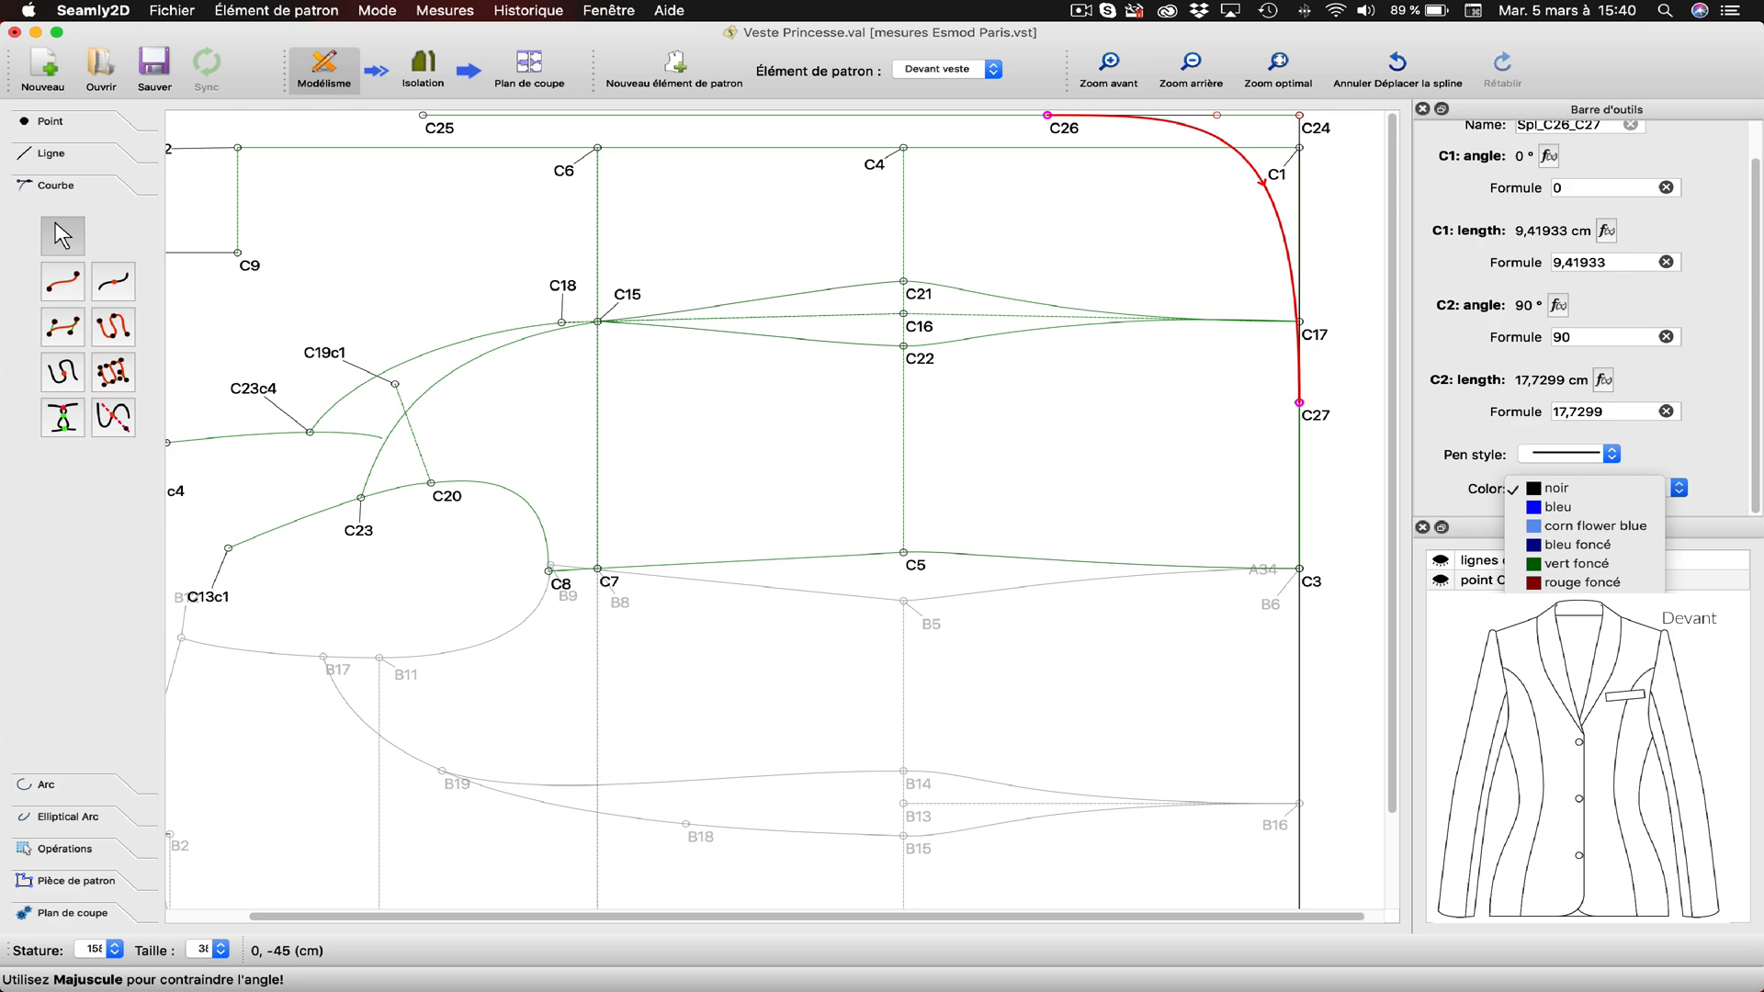
click(1562, 563)
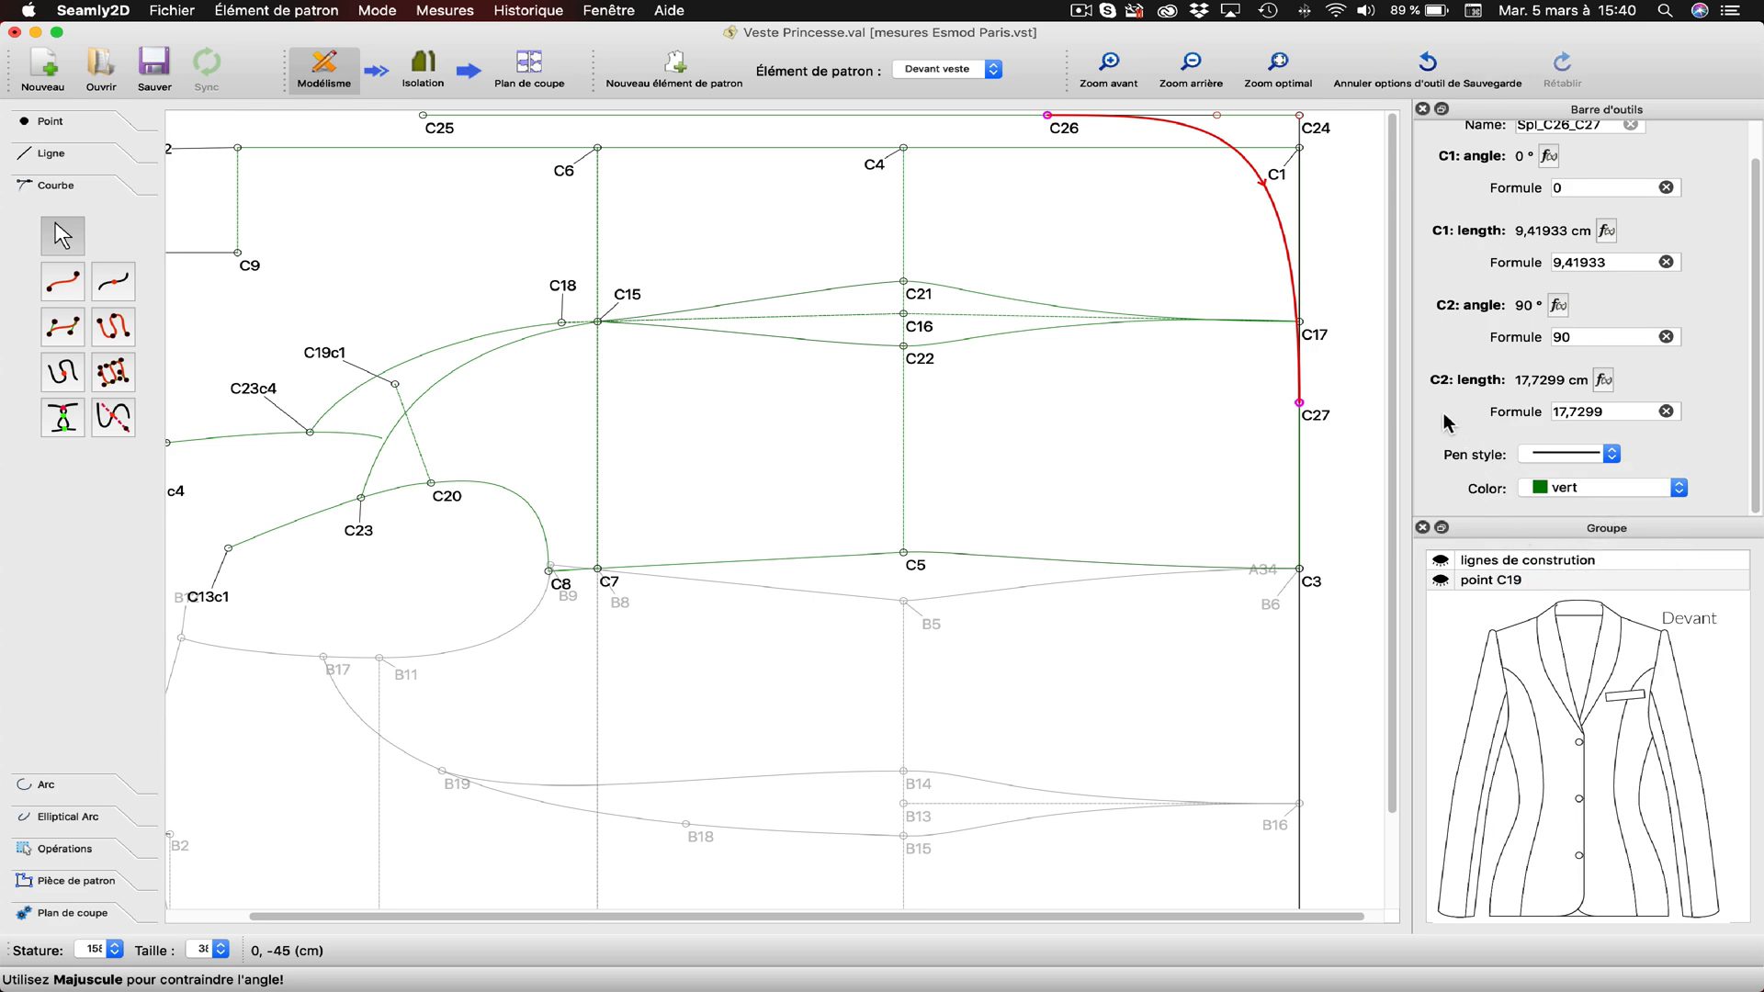
click(1367, 487)
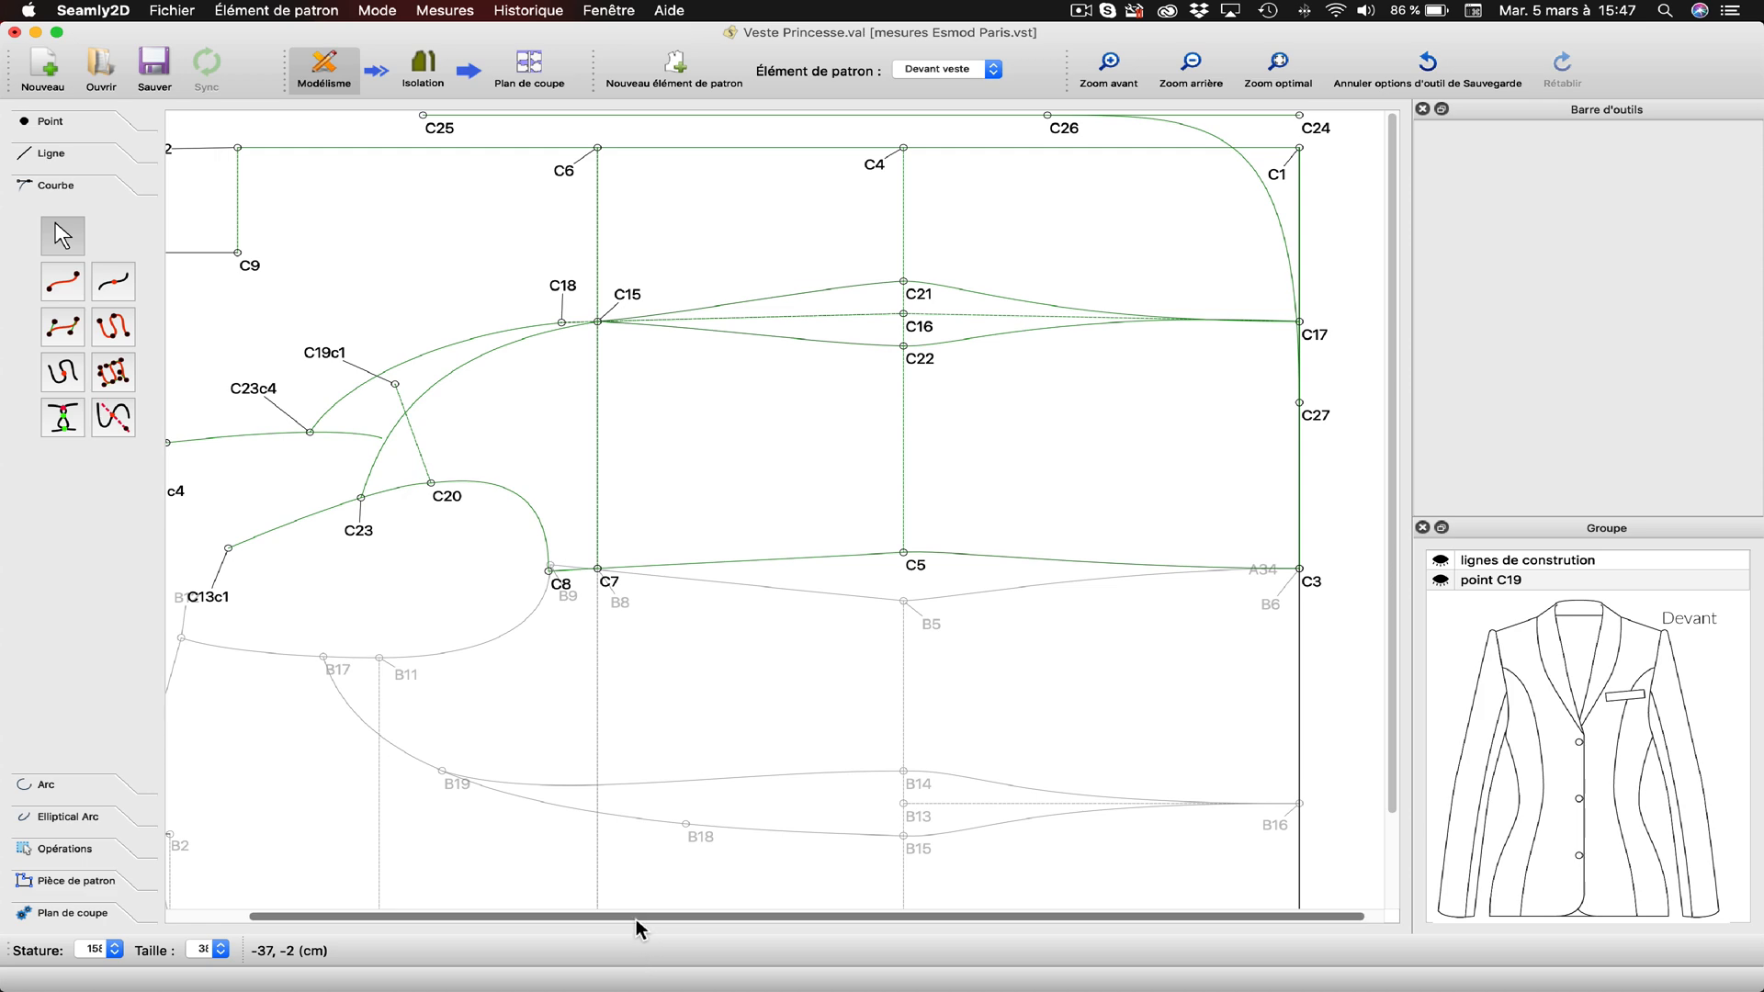
Start a point at a distance along the line from C14 to C10 and use the line length Ligne_C14_C10 in its formula.
drag(636, 919, 450, 918)
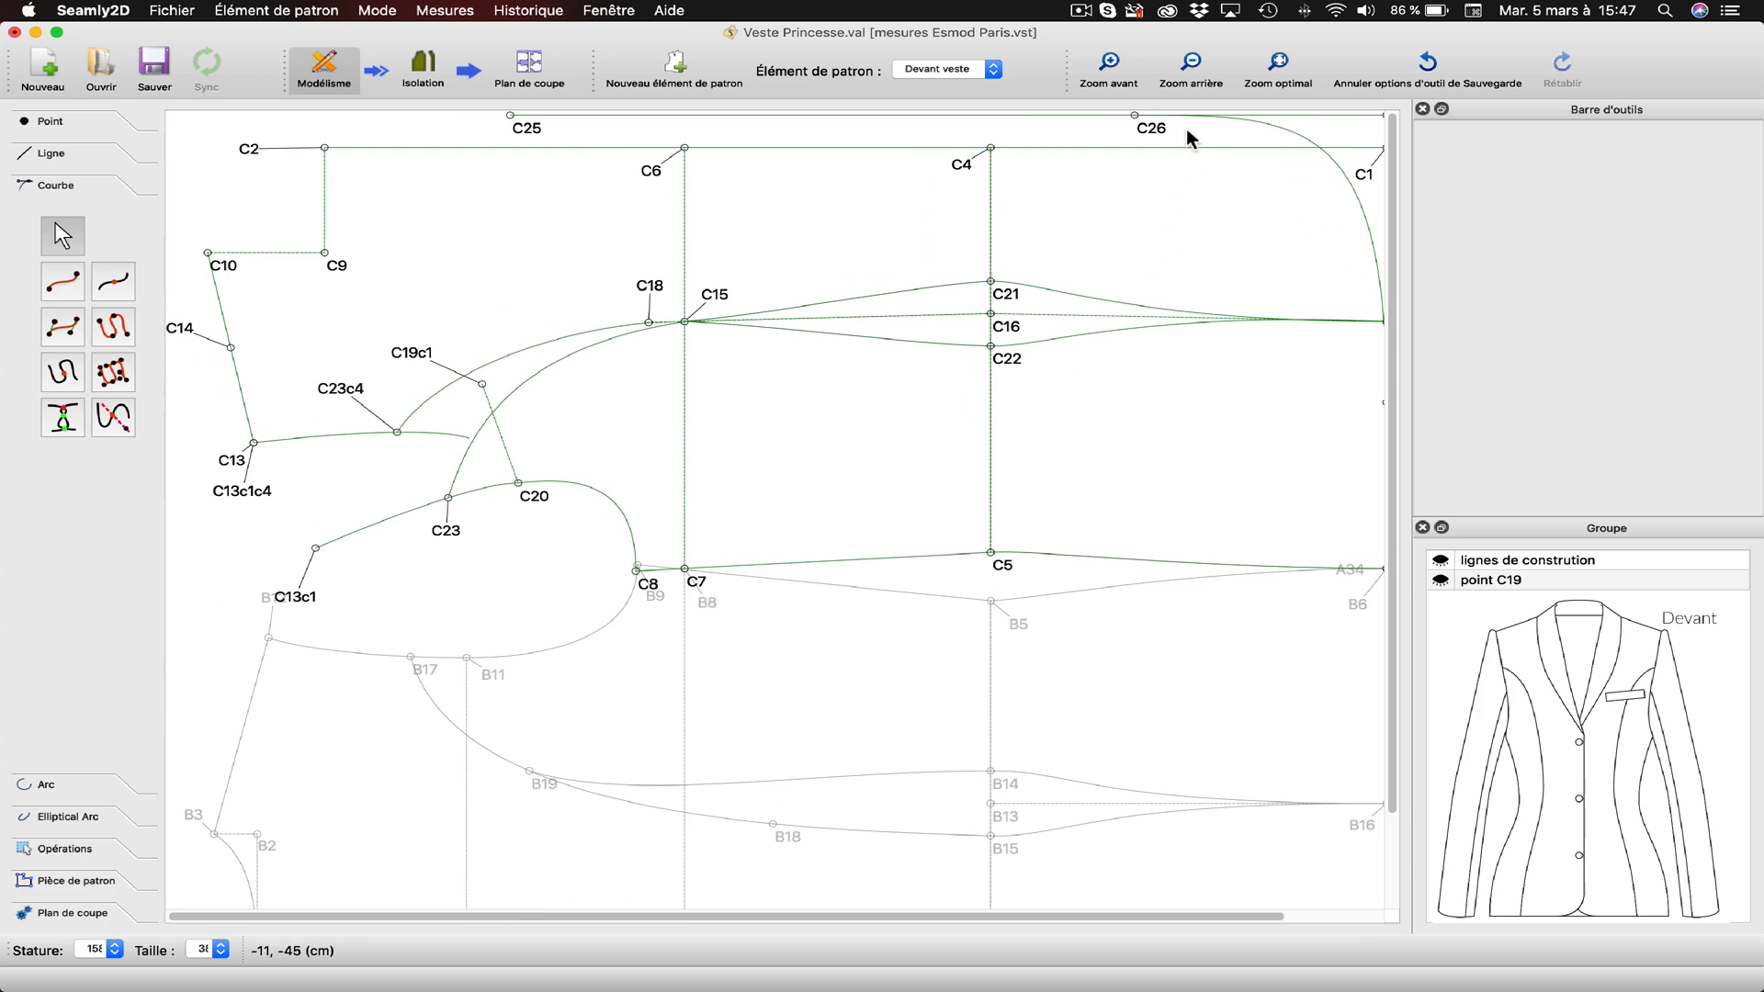
click(1114, 68)
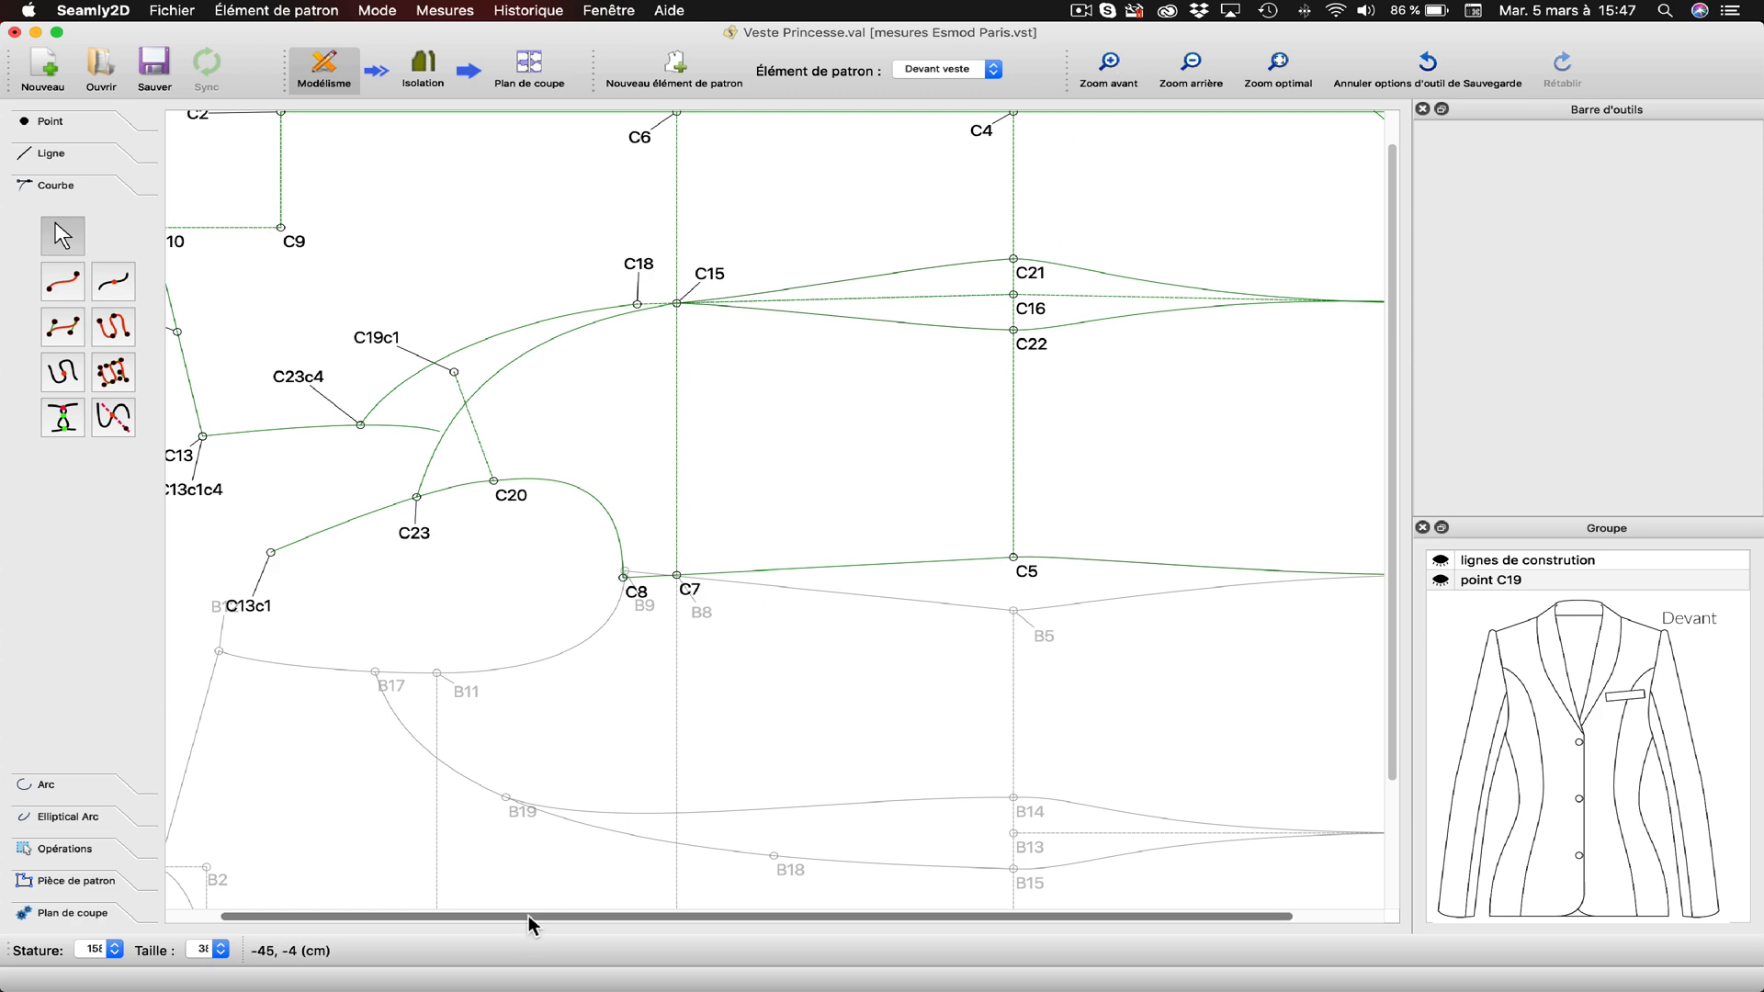
drag(528, 917, 450, 917)
scroll(823, 668, up, 2)
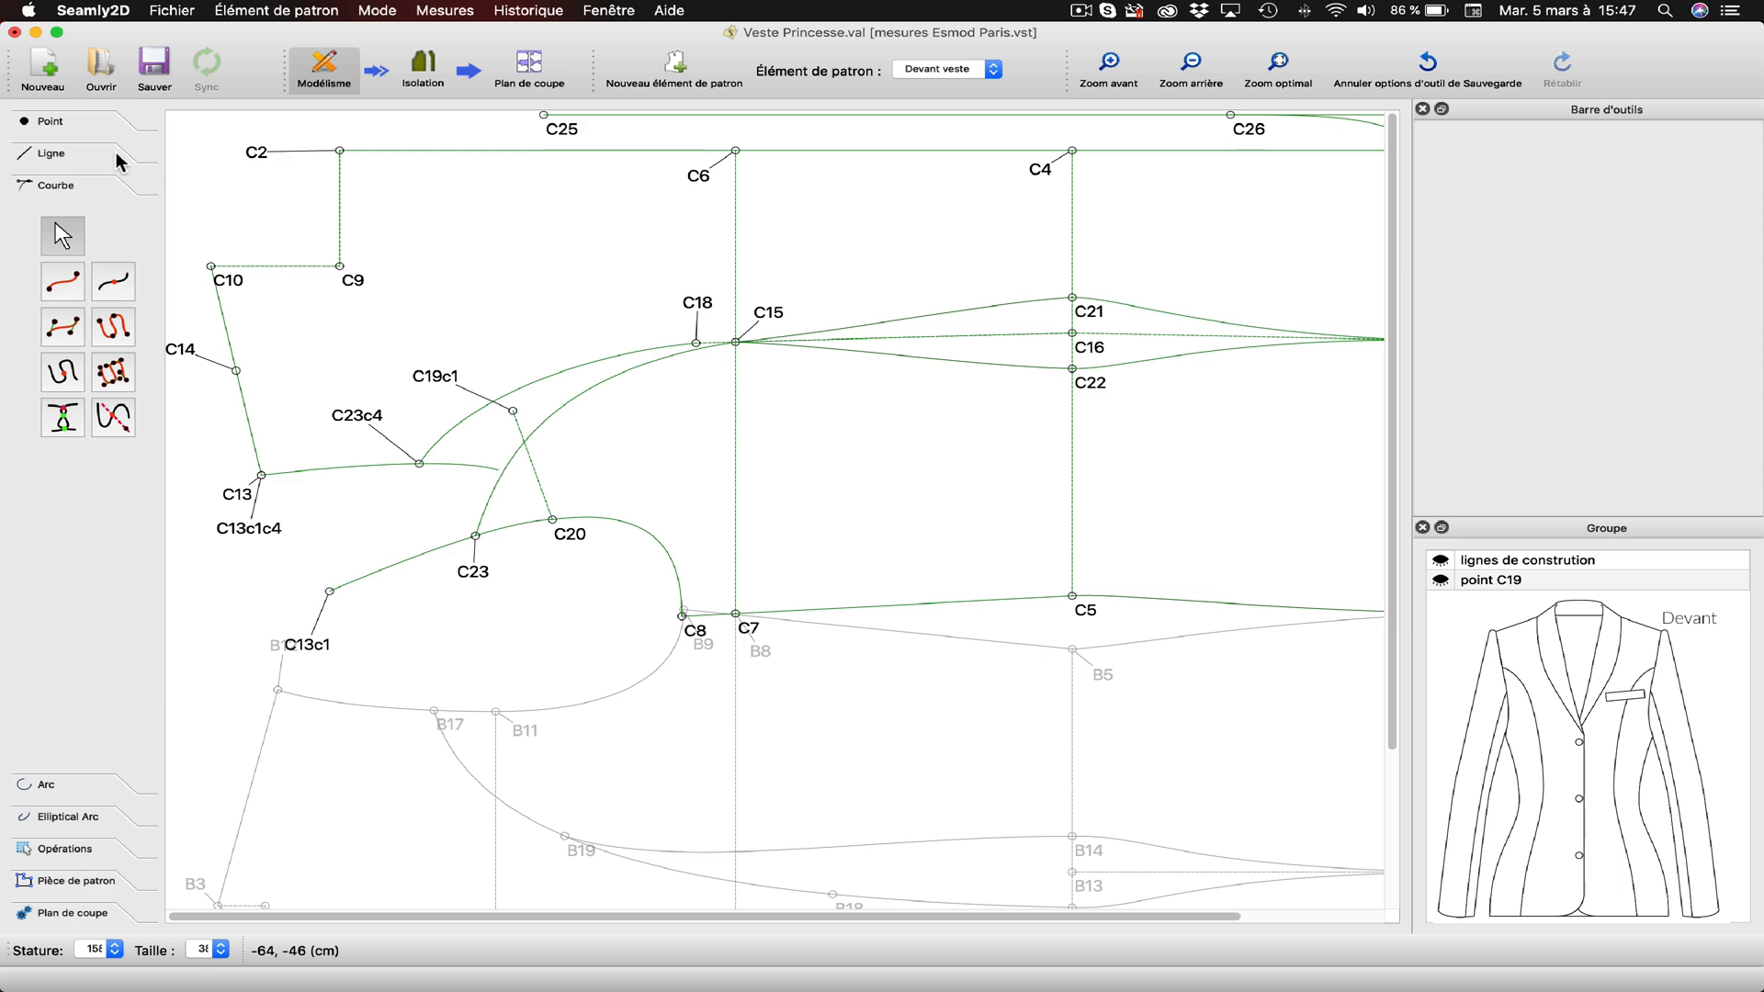
click(57, 123)
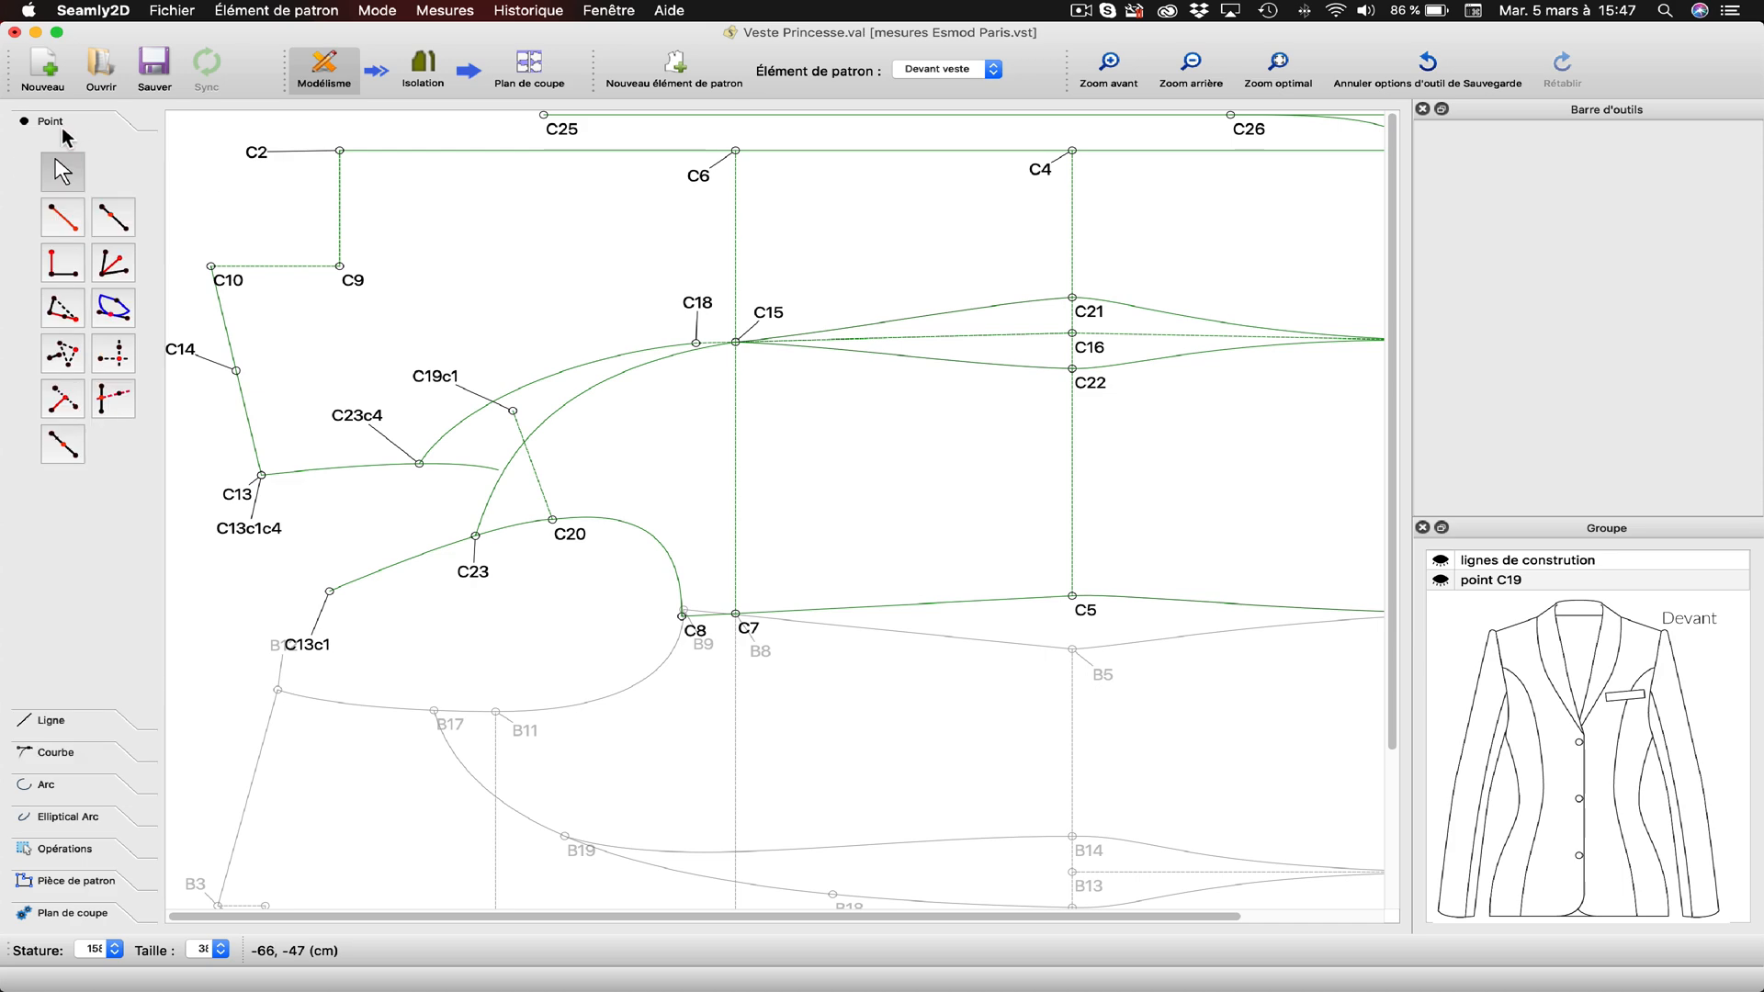
click(113, 217)
click(236, 370)
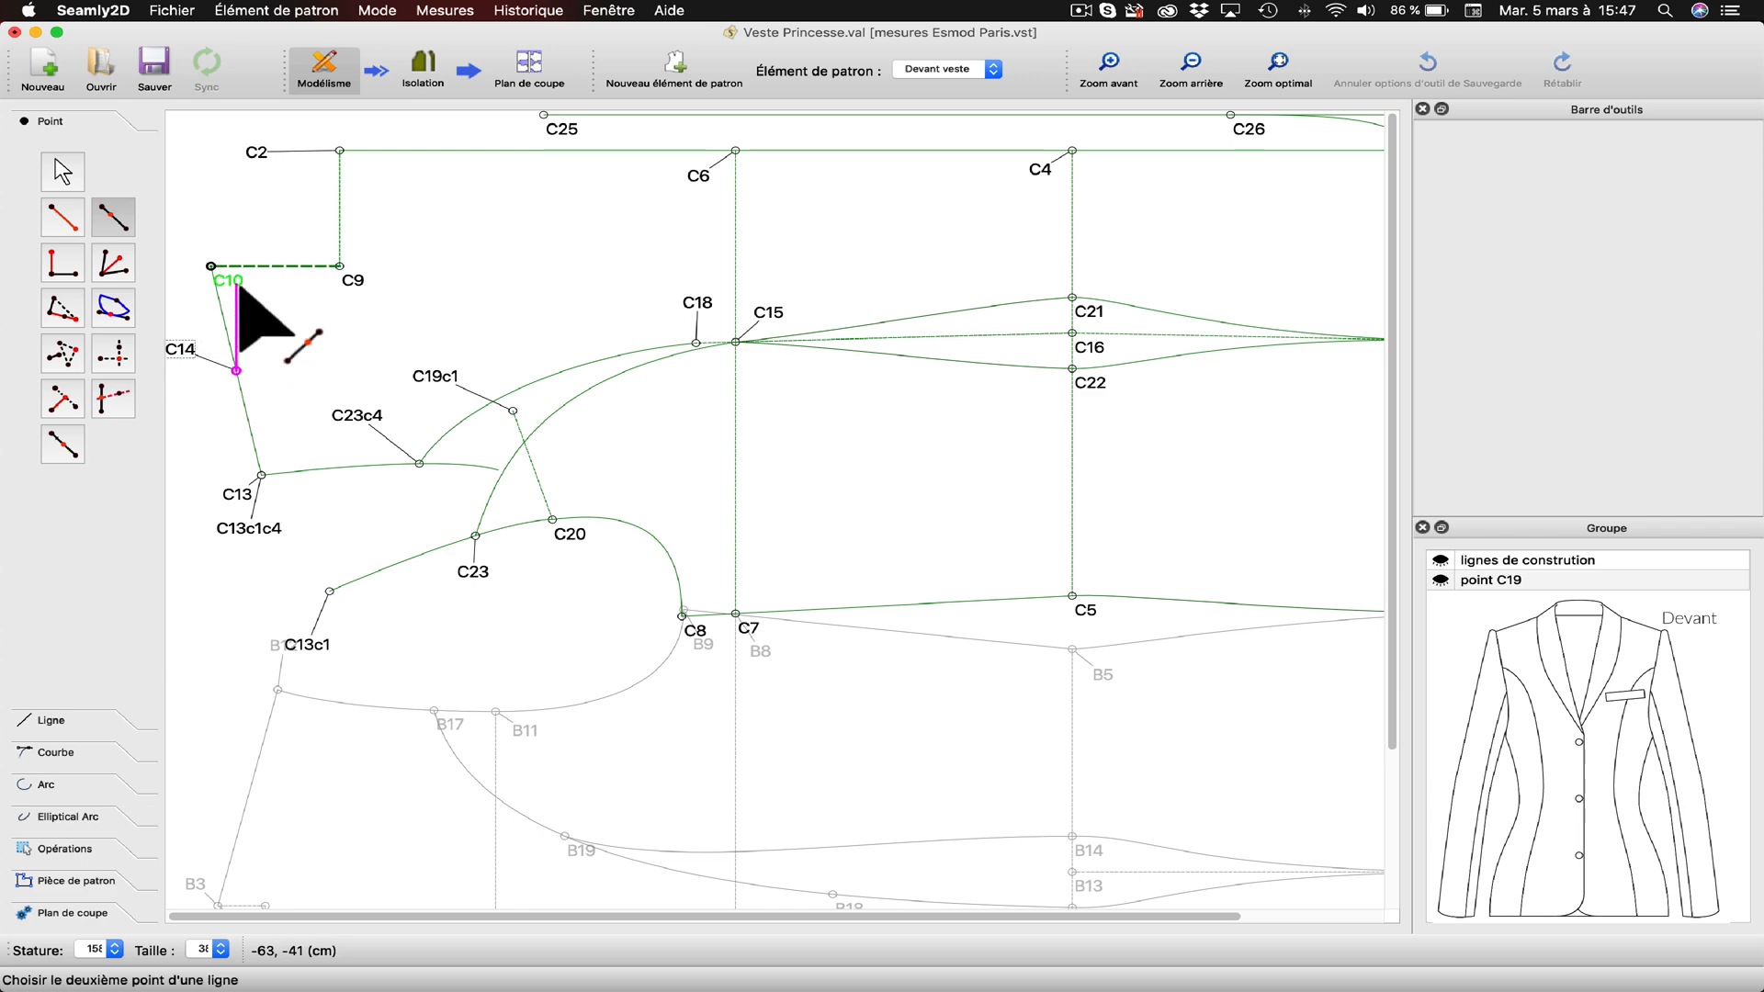
click(212, 266)
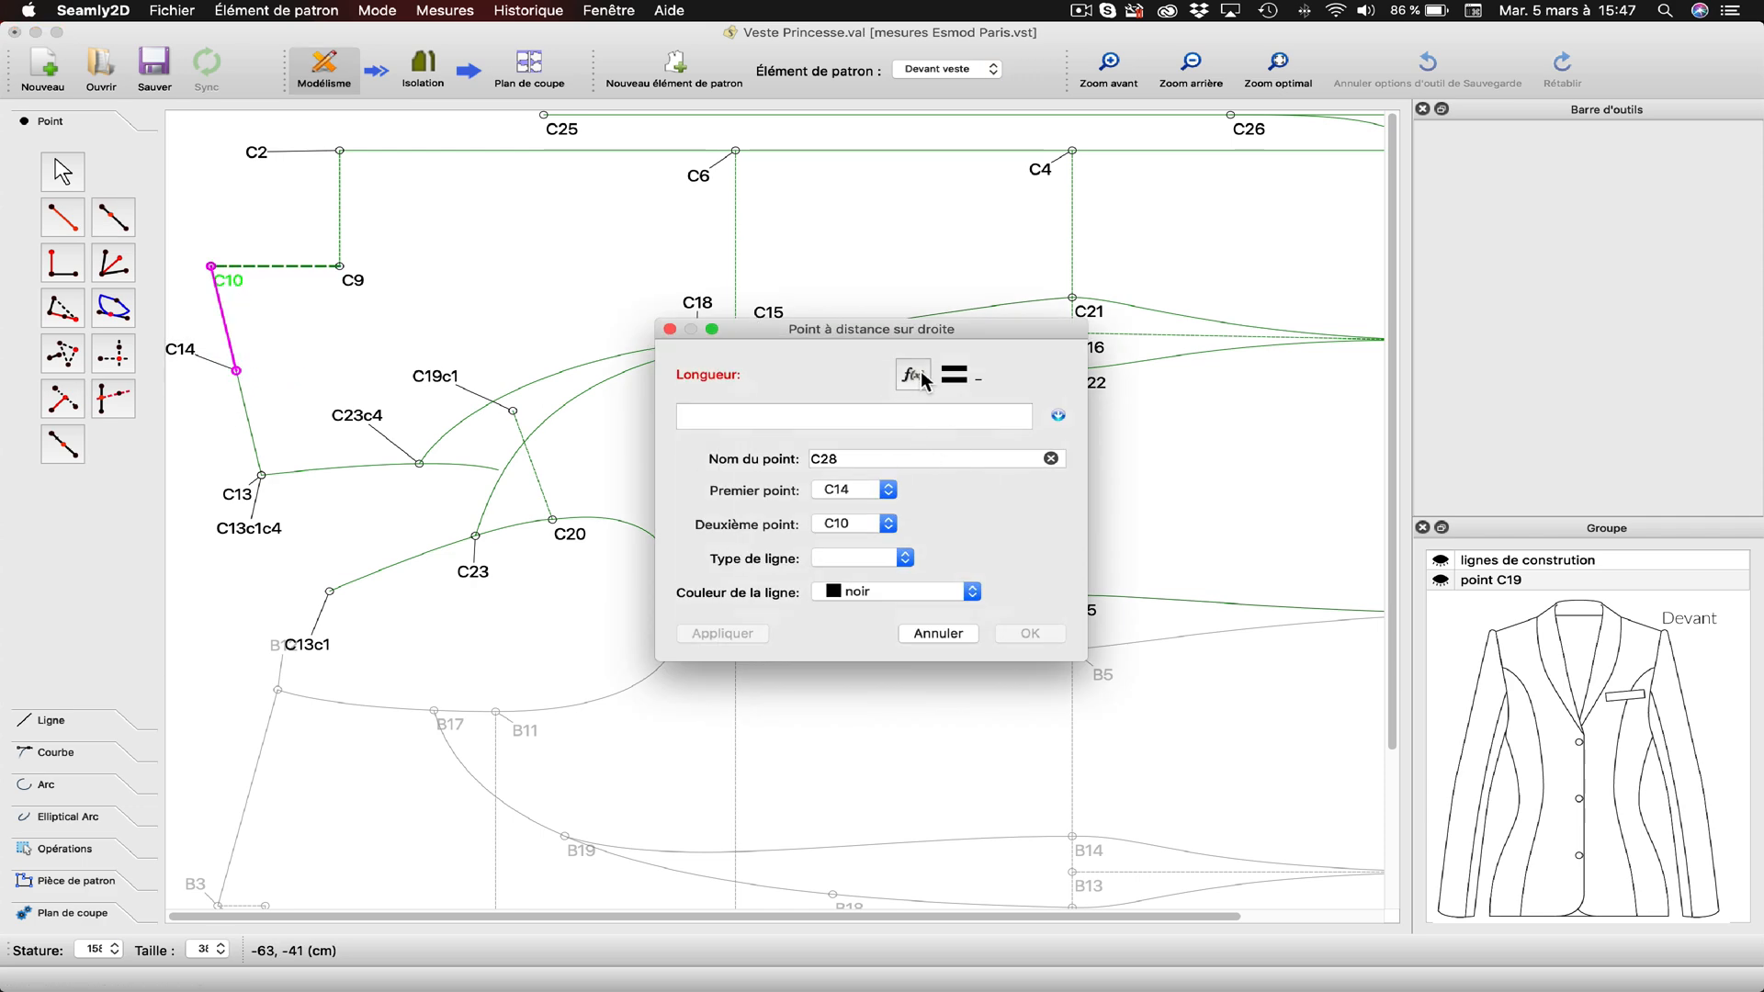
click(921, 376)
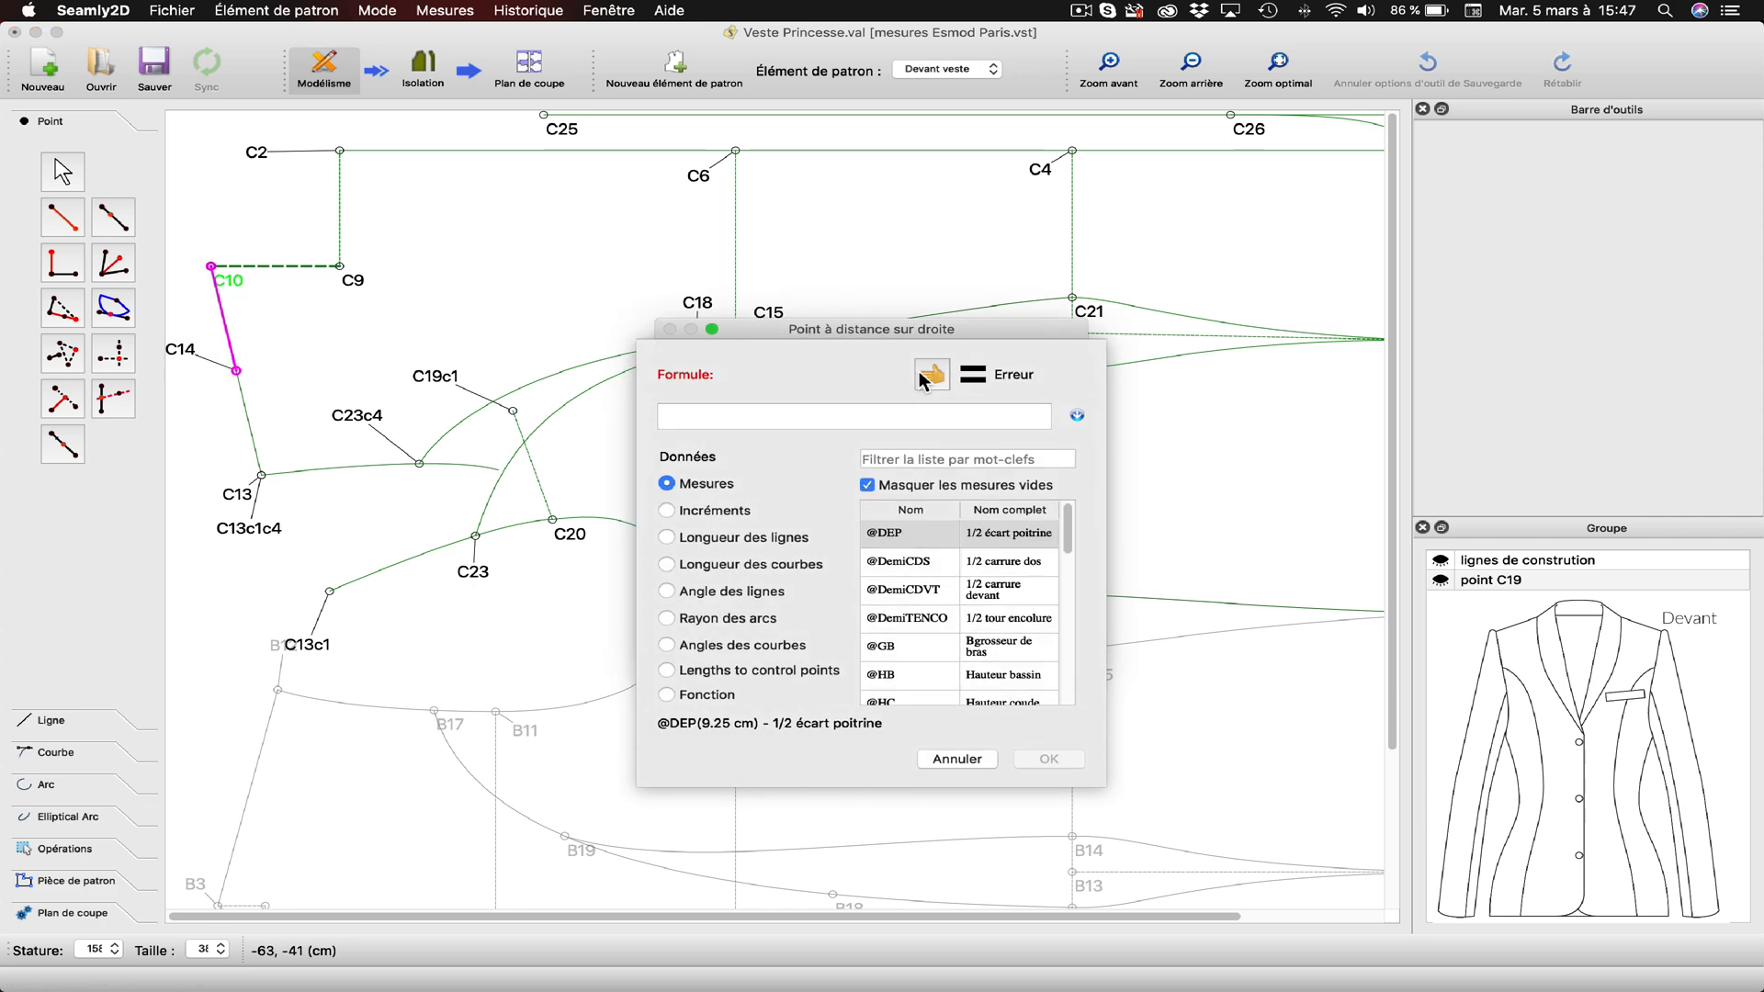
click(745, 538)
click(912, 459)
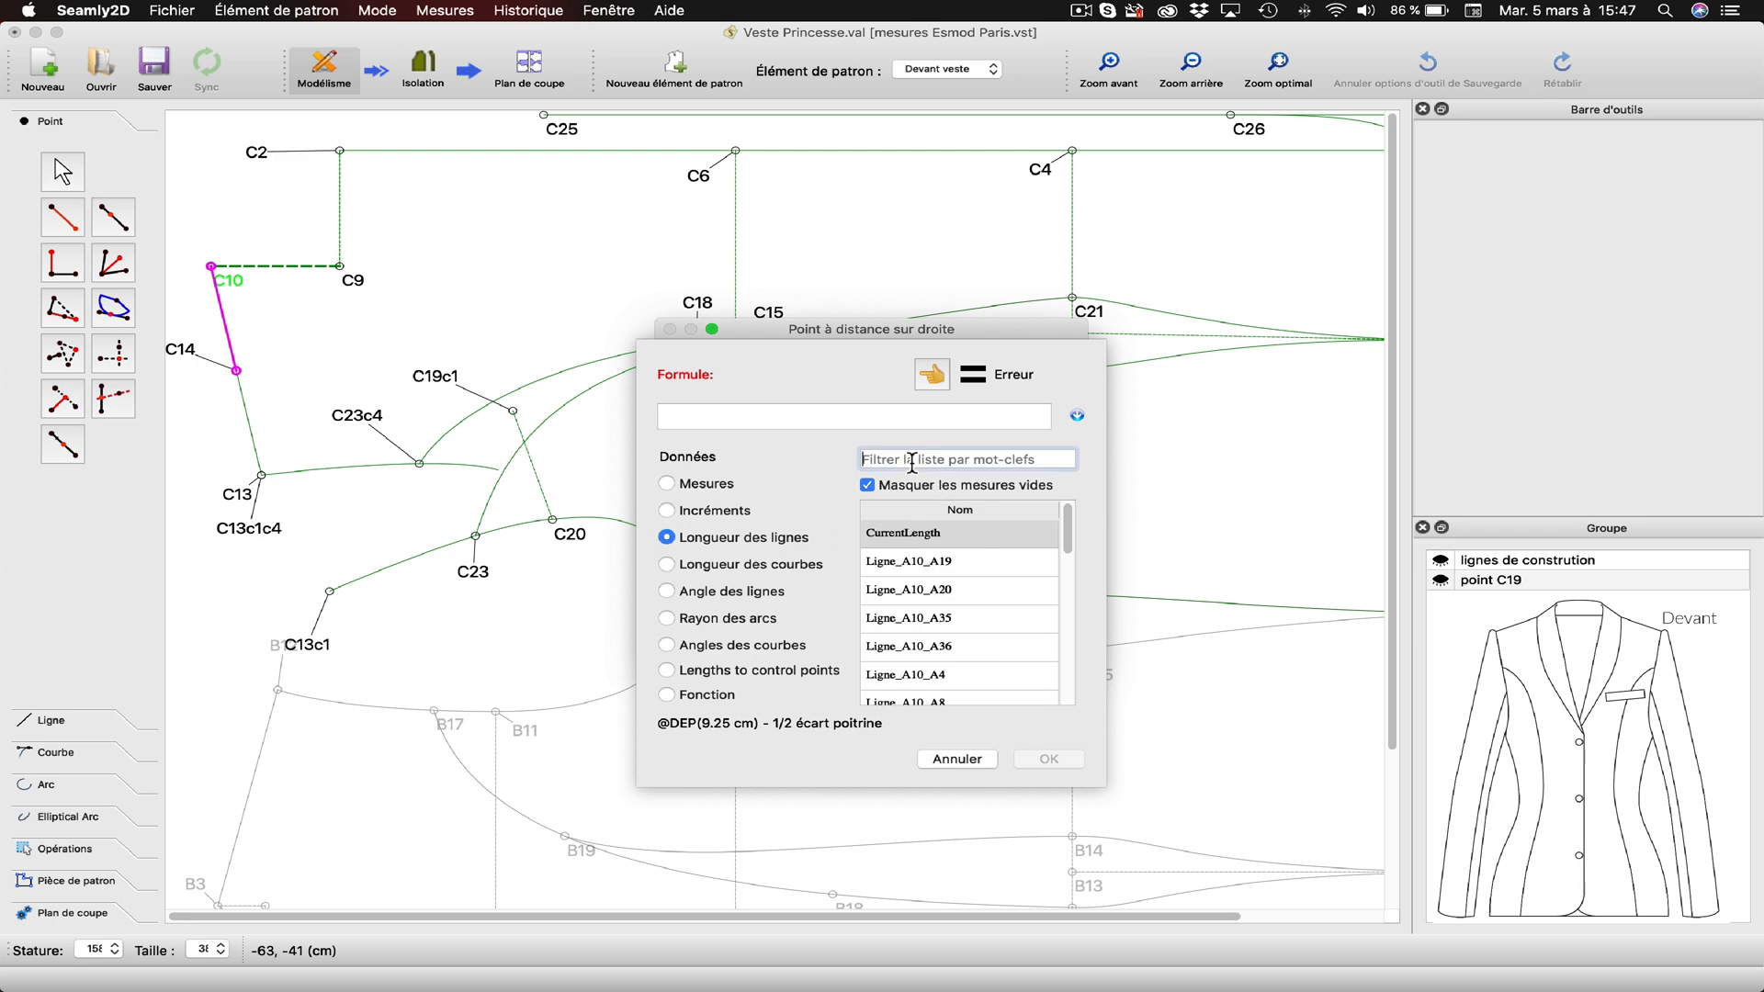
text(C14)
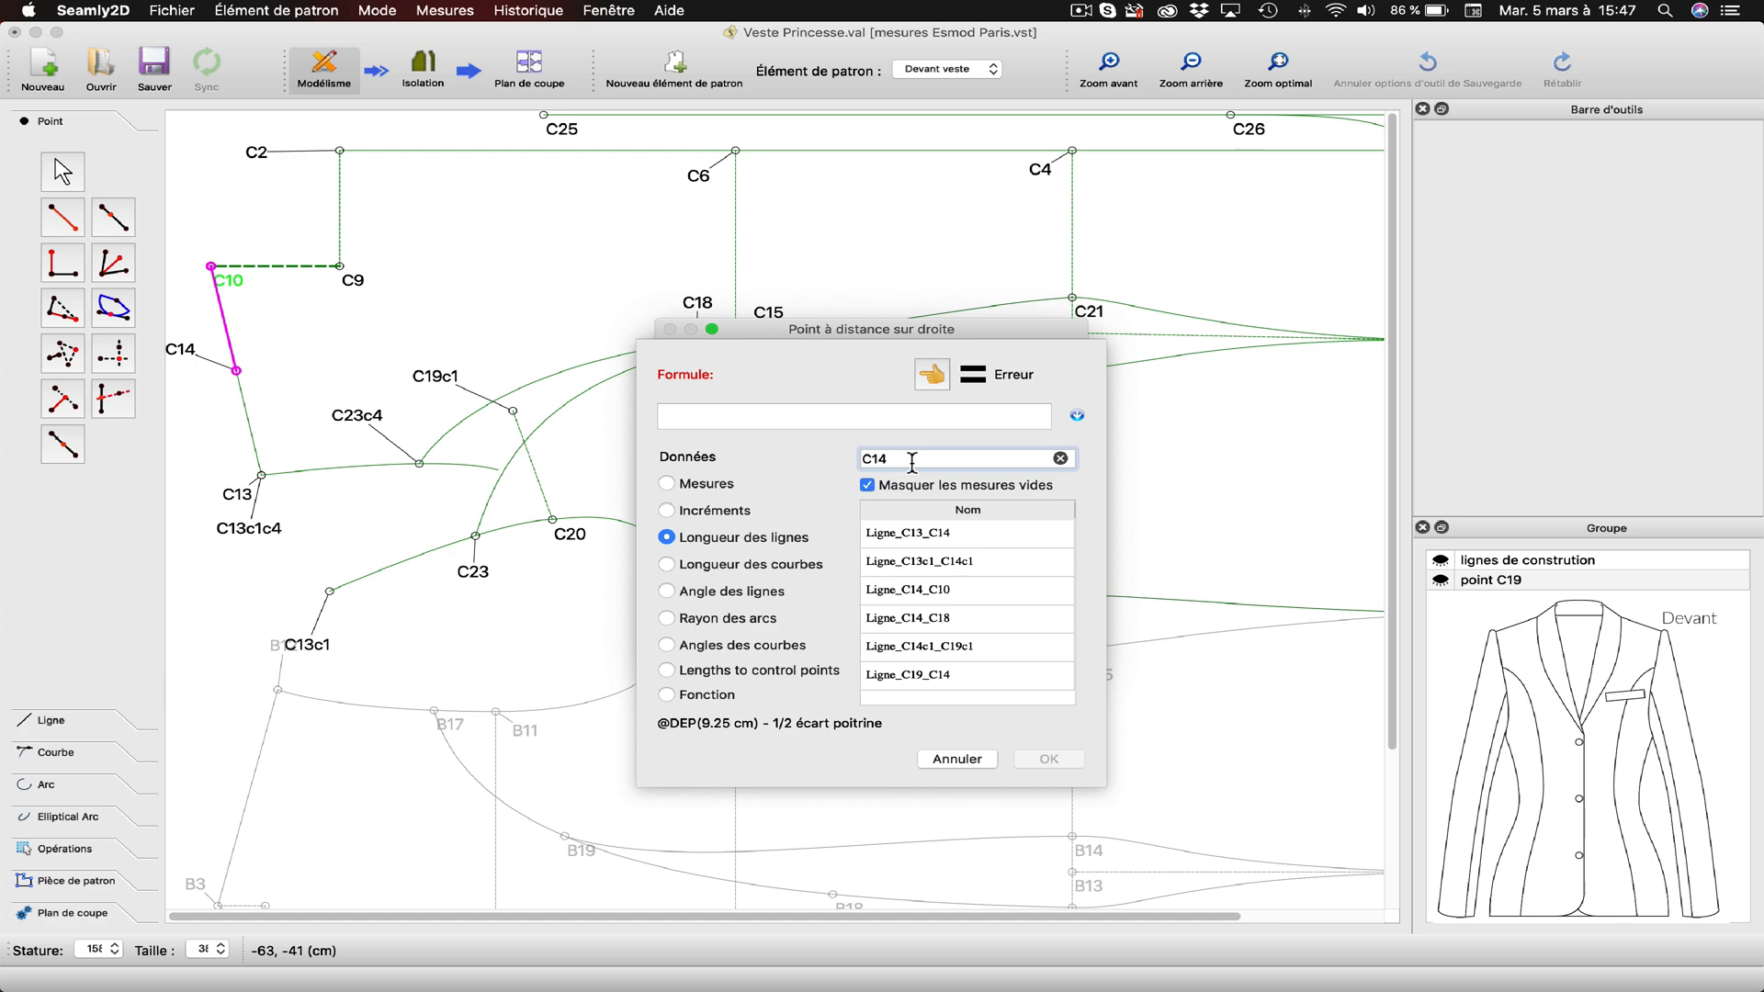
double_click(933, 590)
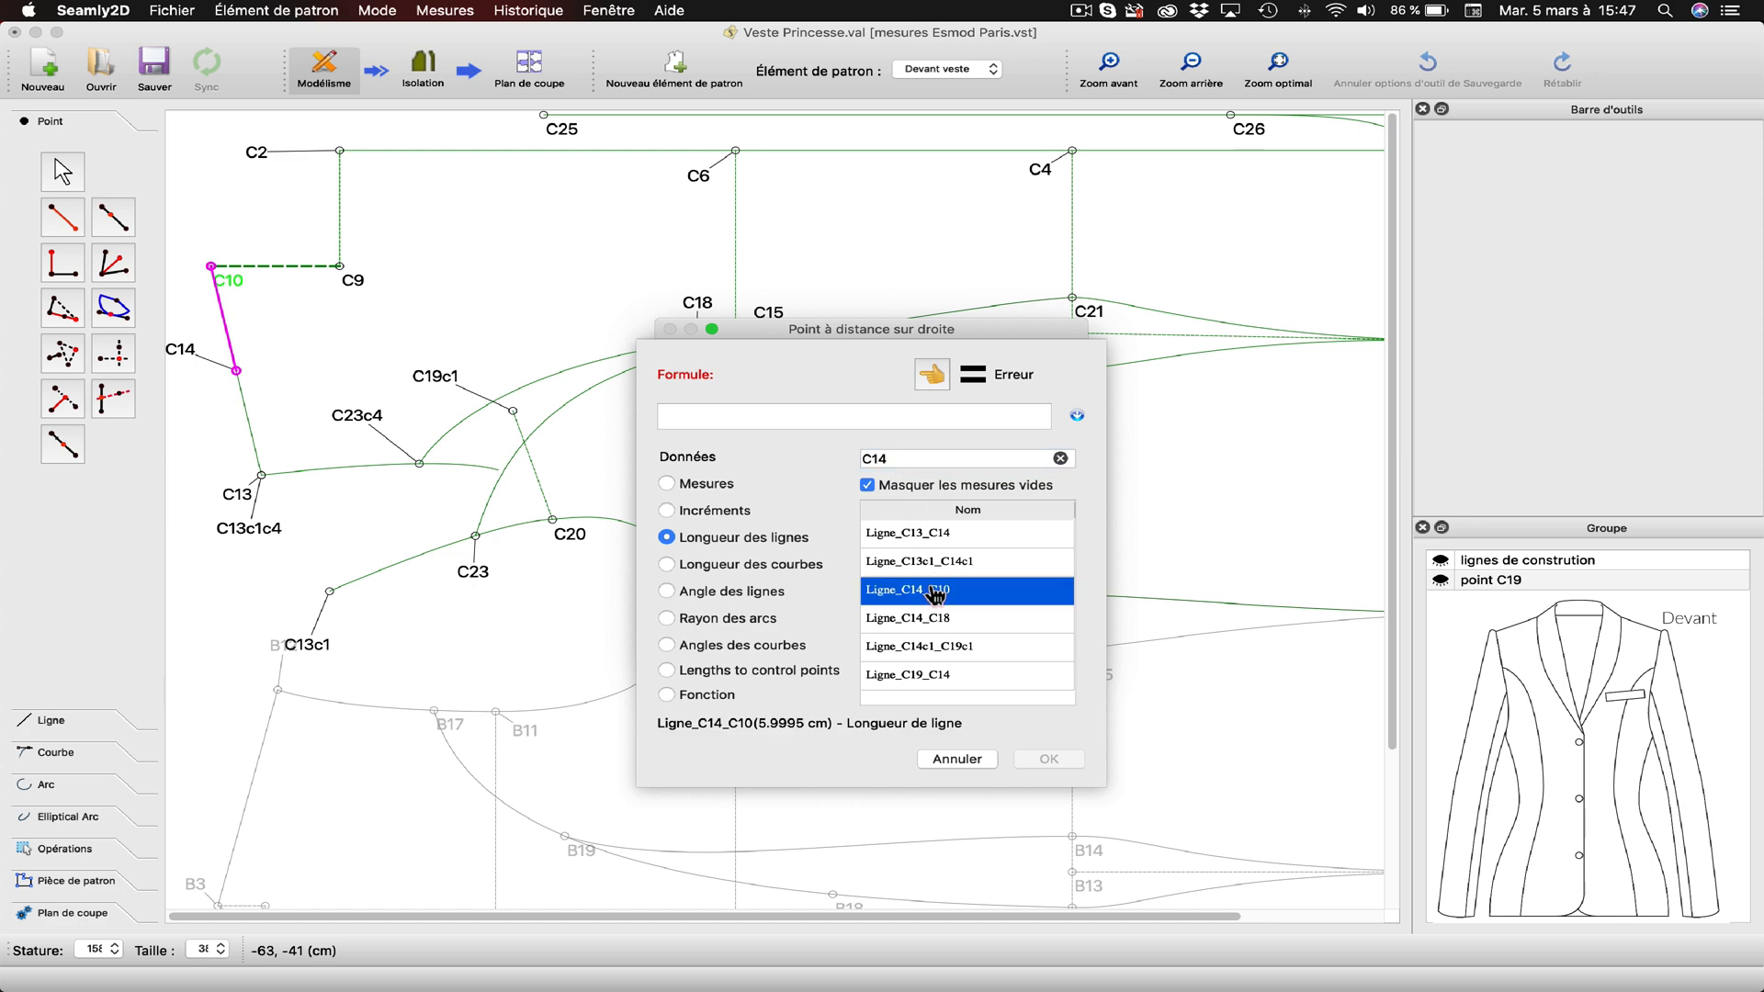
Extend the length formula to Ligne_C14_C10+2 and create the point beyond C10.
click(797, 420)
text(+2)
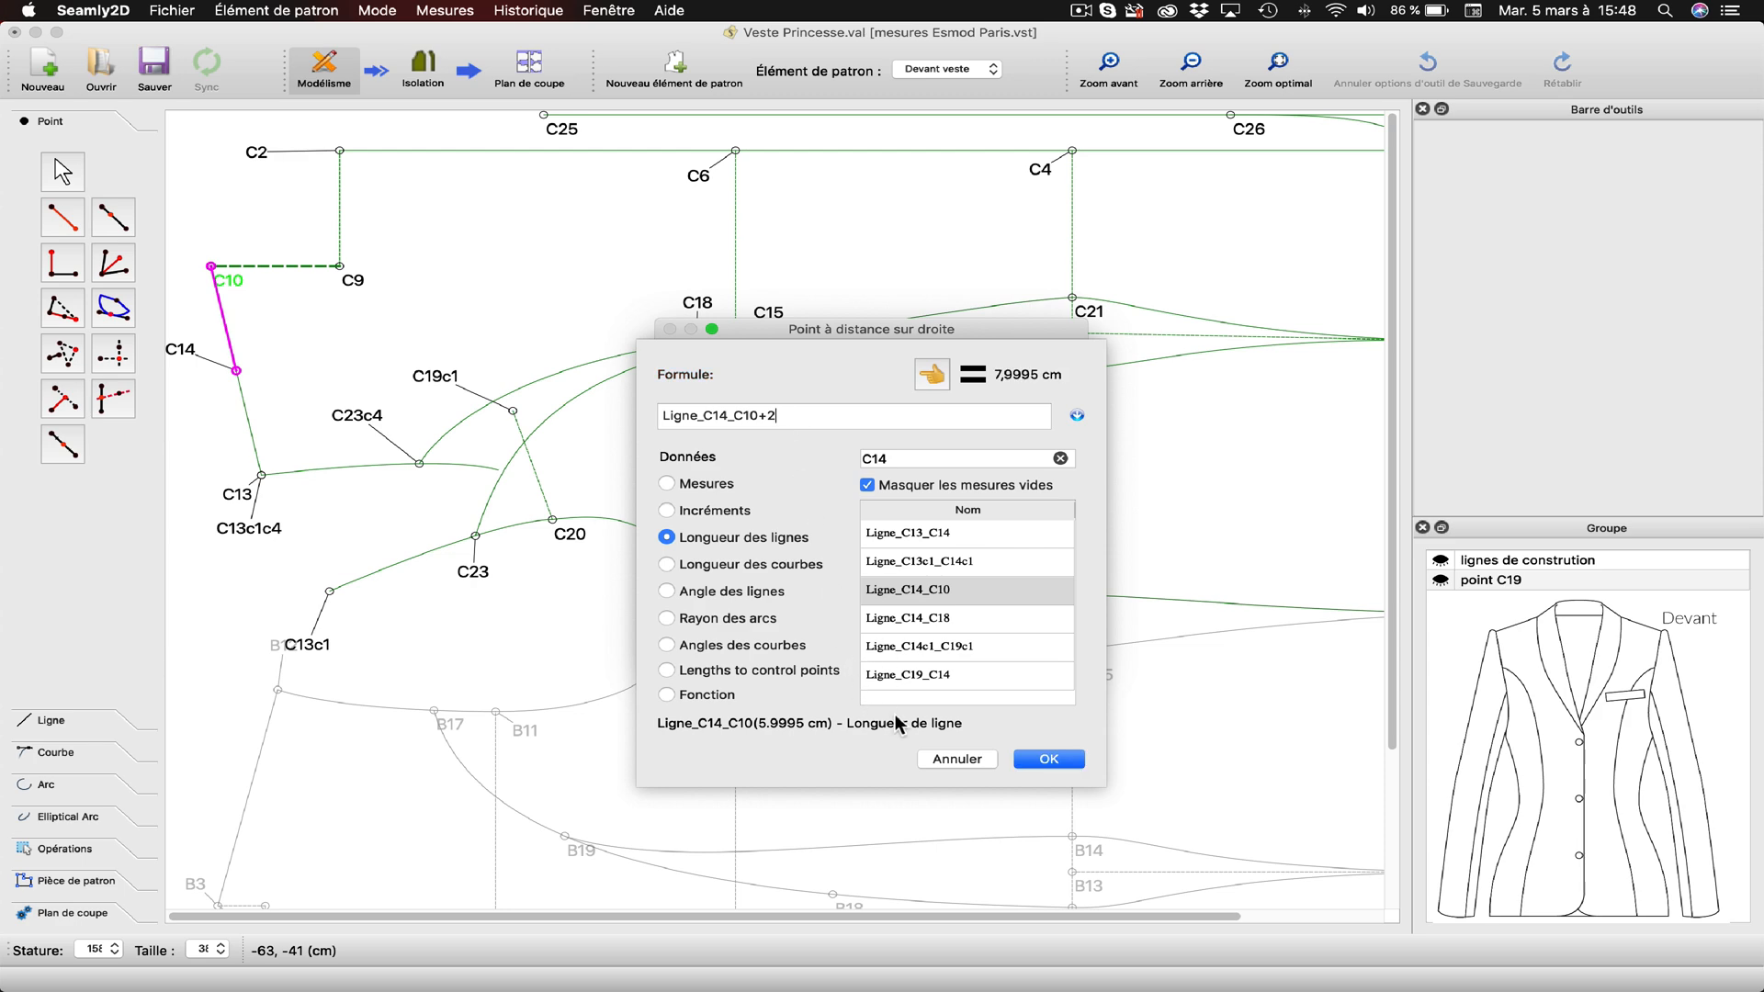
click(1053, 762)
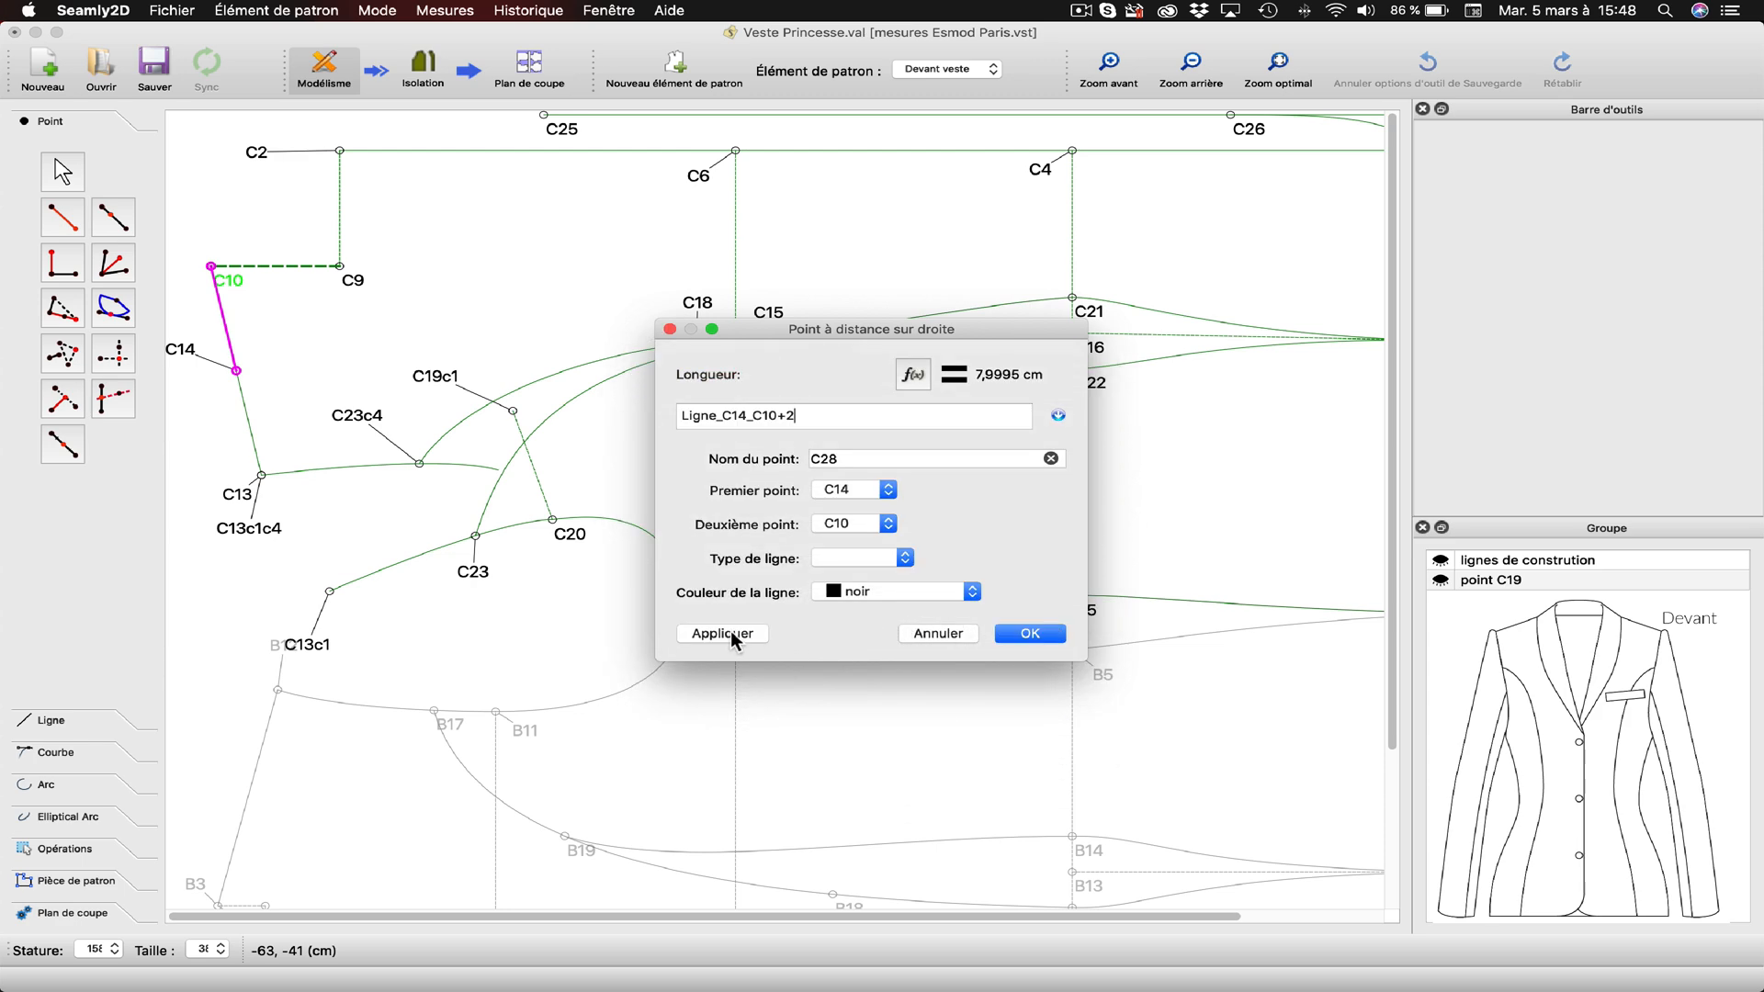
click(722, 633)
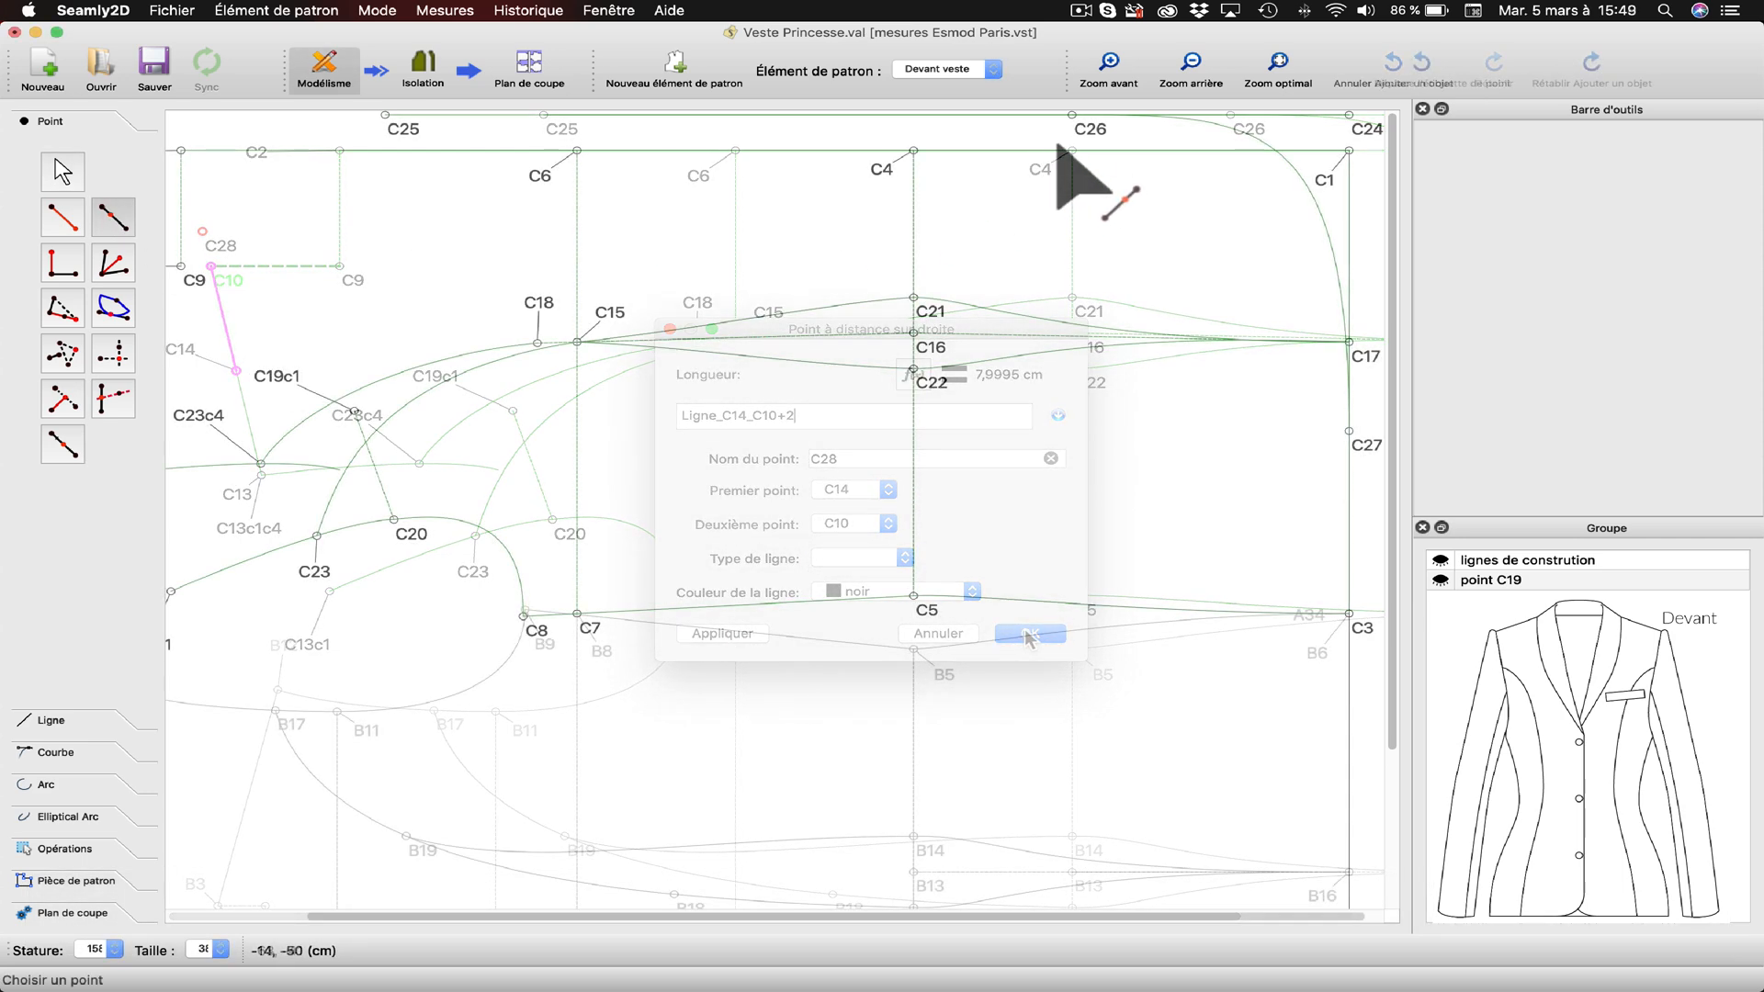
Start a point along the line from C26 to C25 and use the line length Ligne_C26_C25 in its formula.
click(1092, 138)
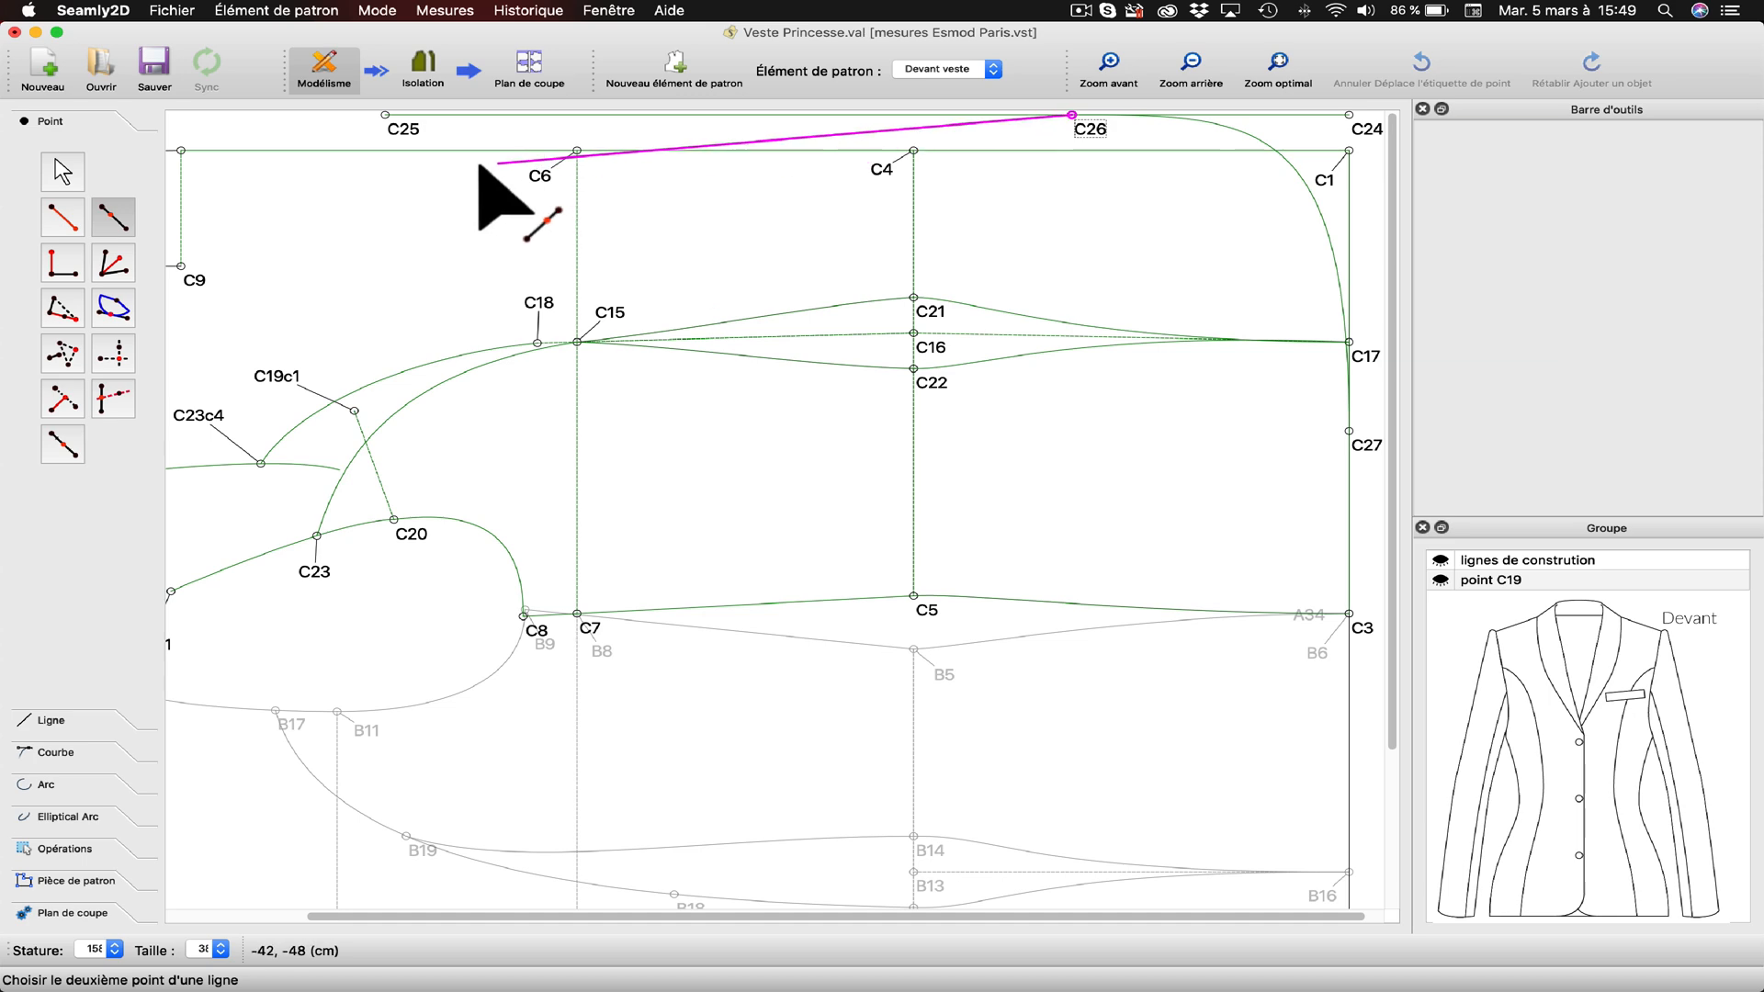
click(413, 136)
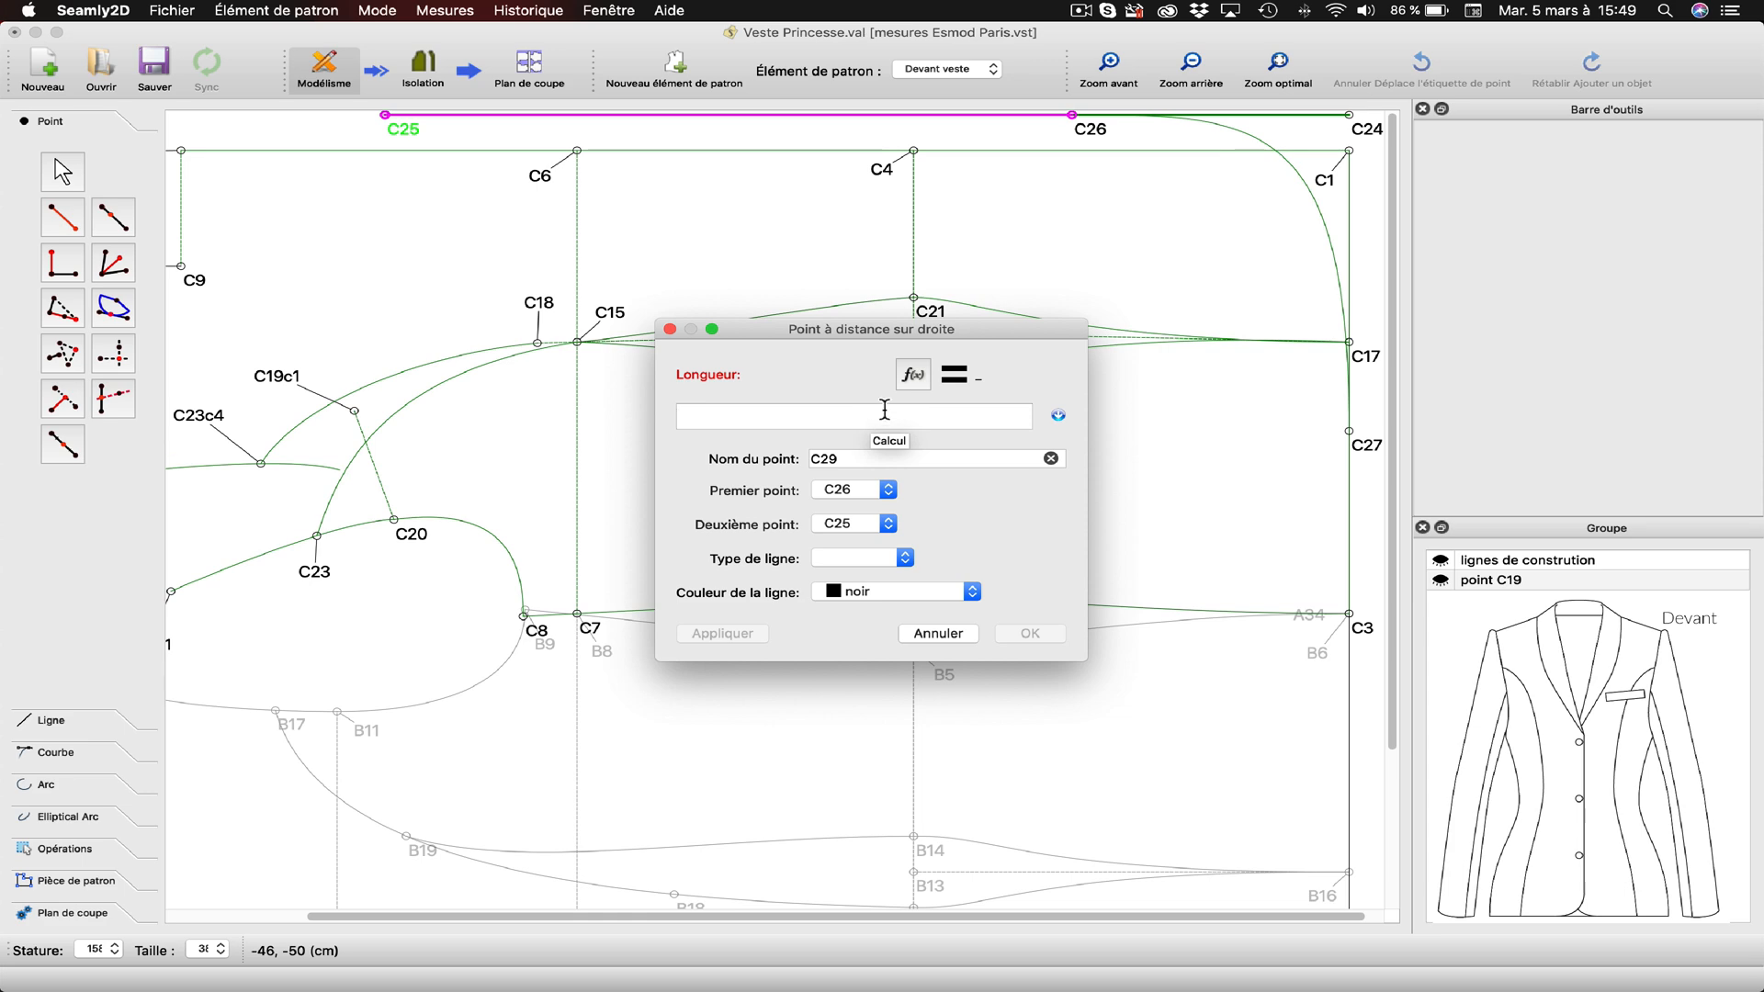
click(914, 375)
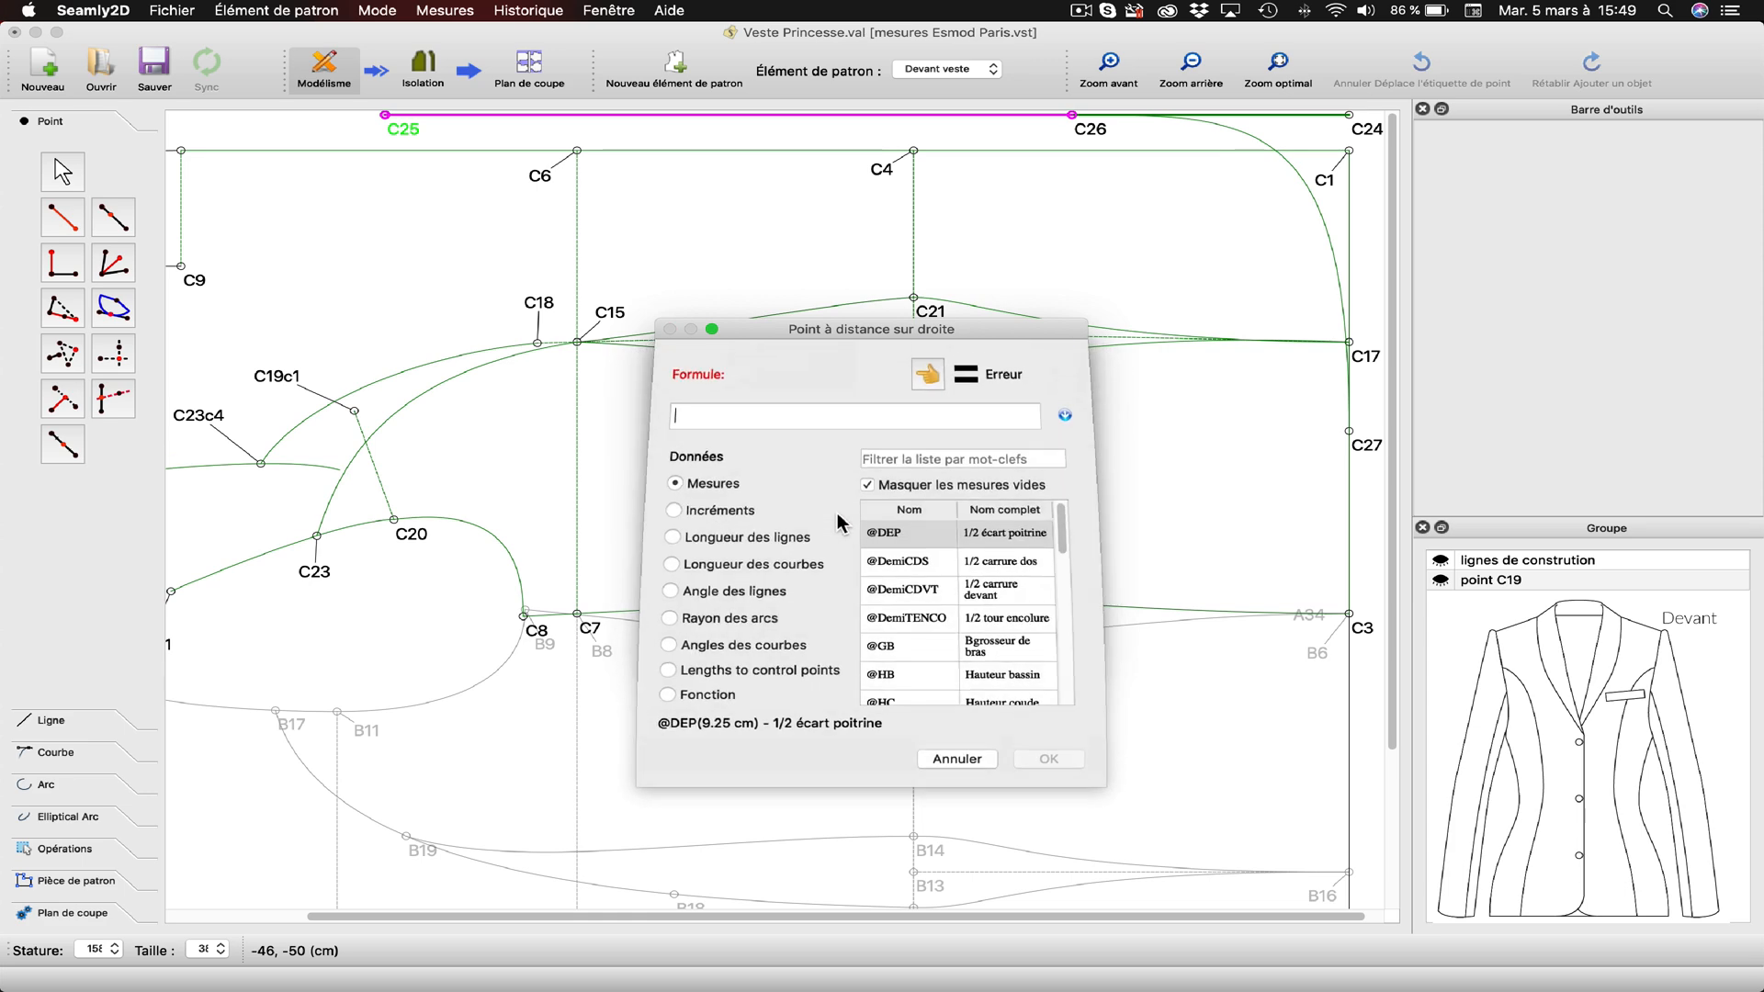
click(772, 540)
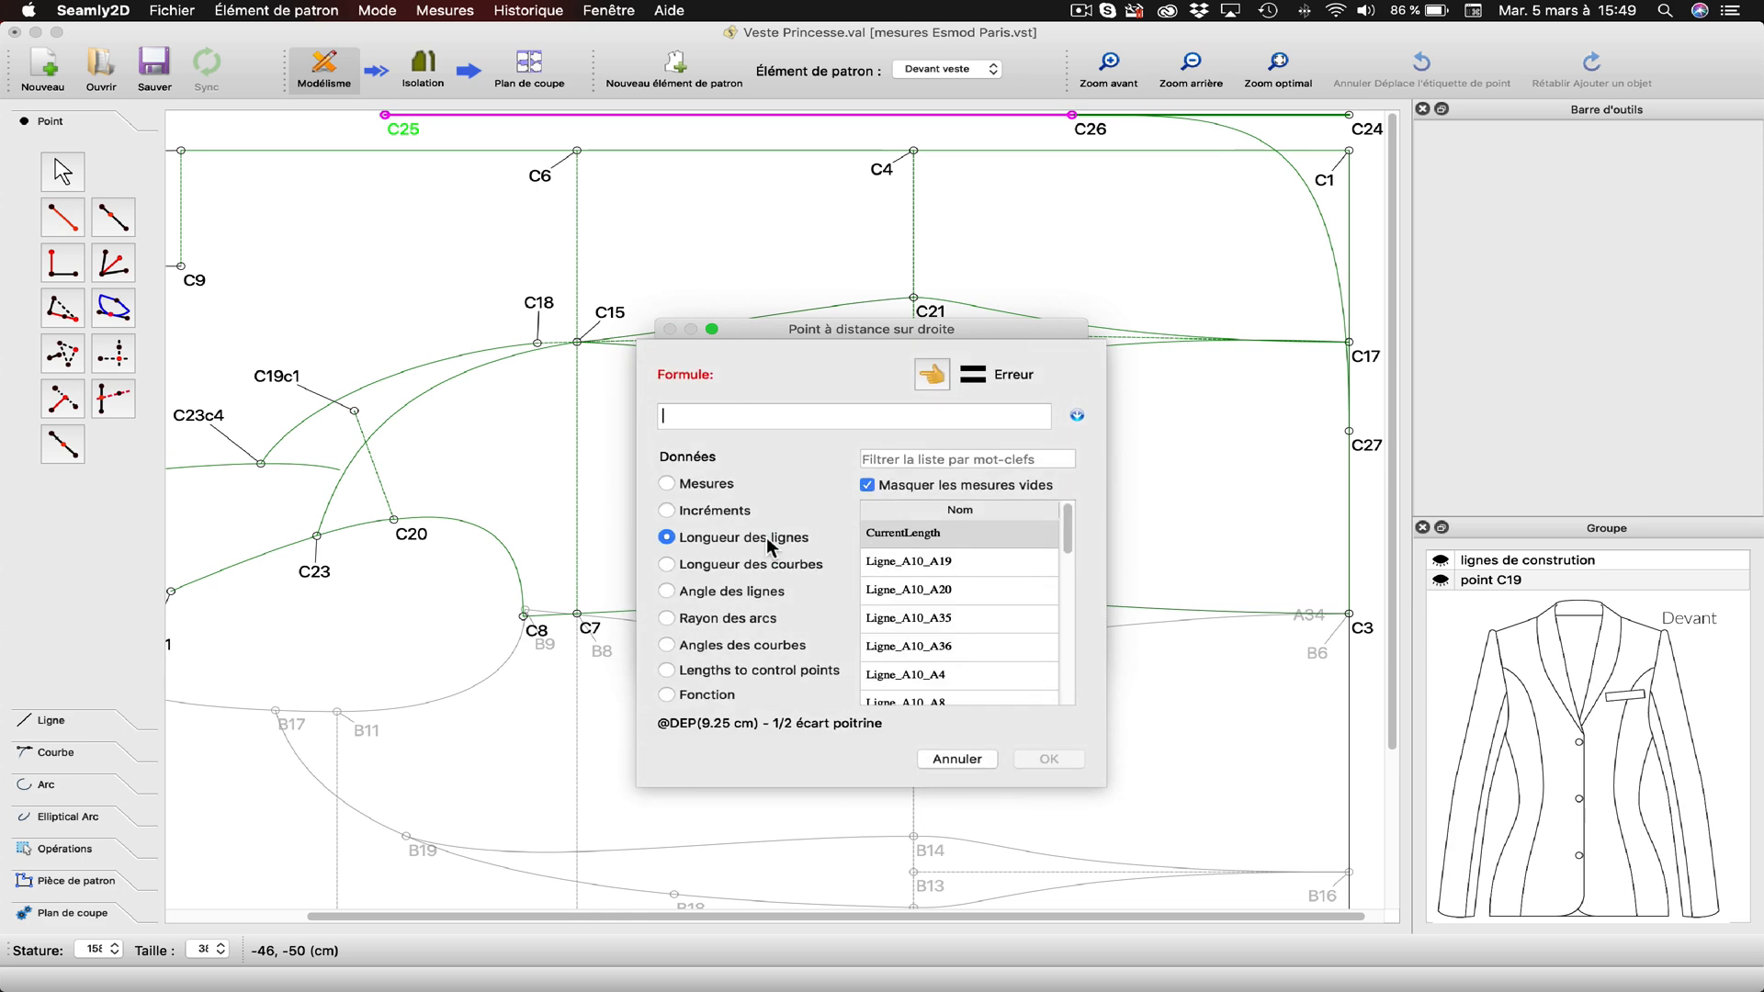
click(899, 460)
text(C)
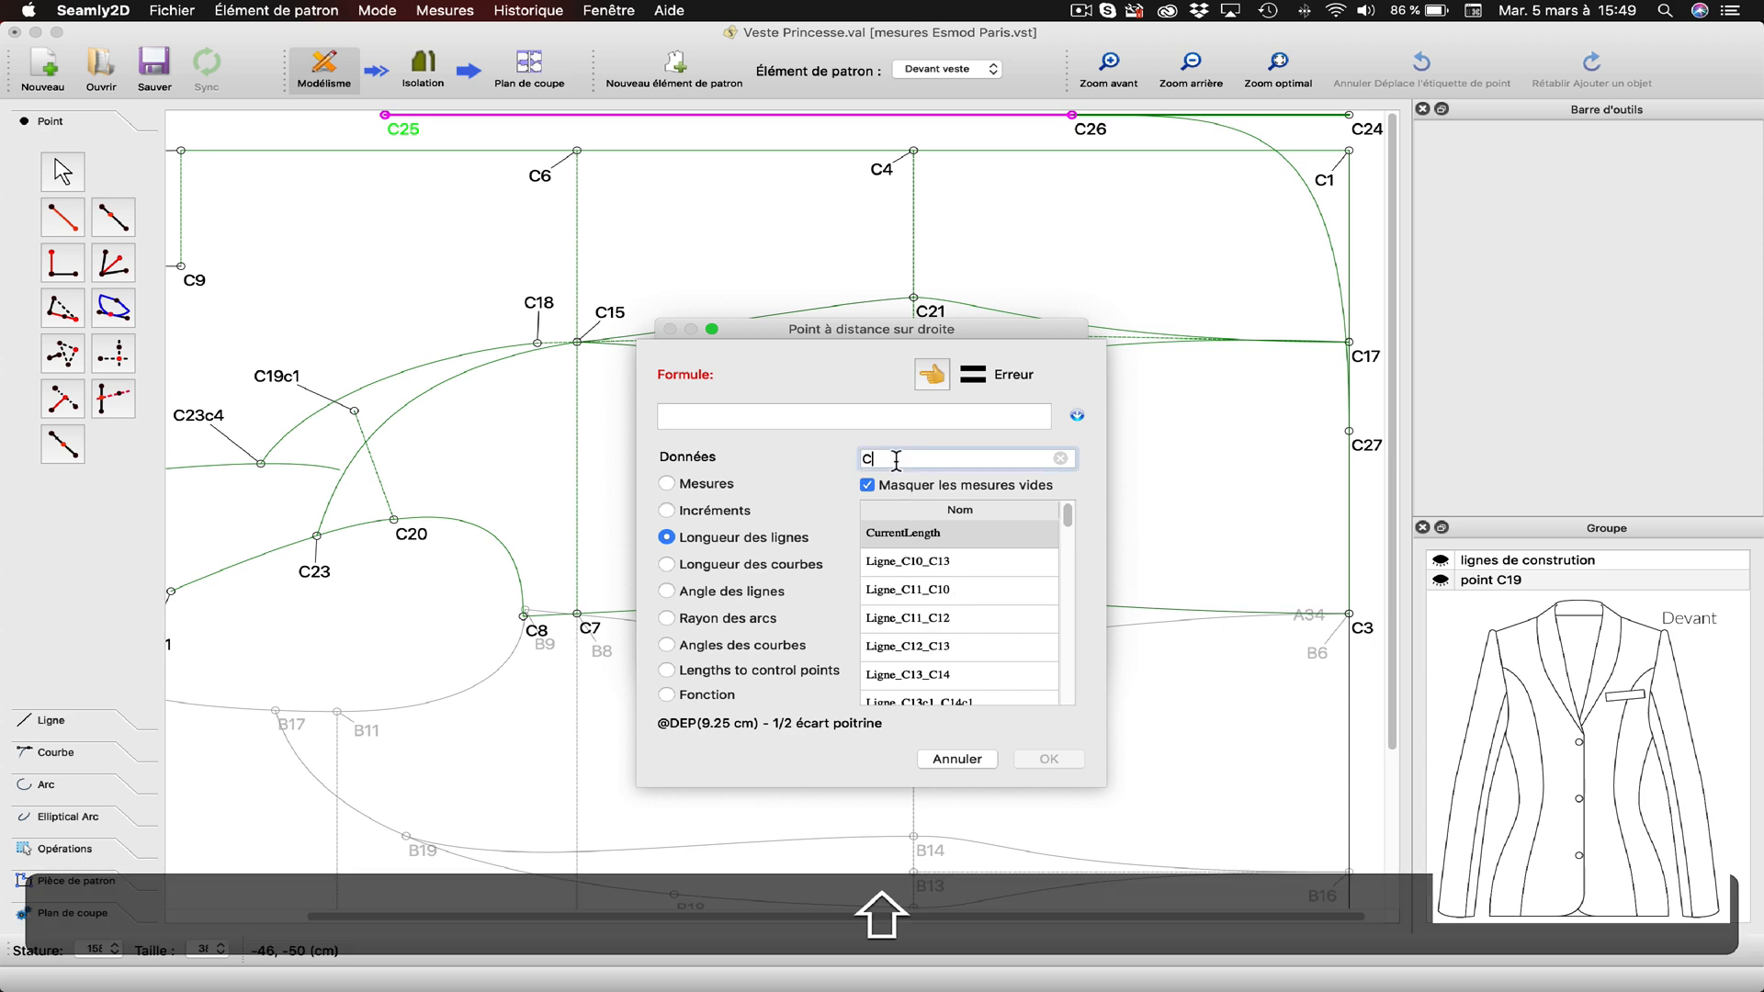
text(26)
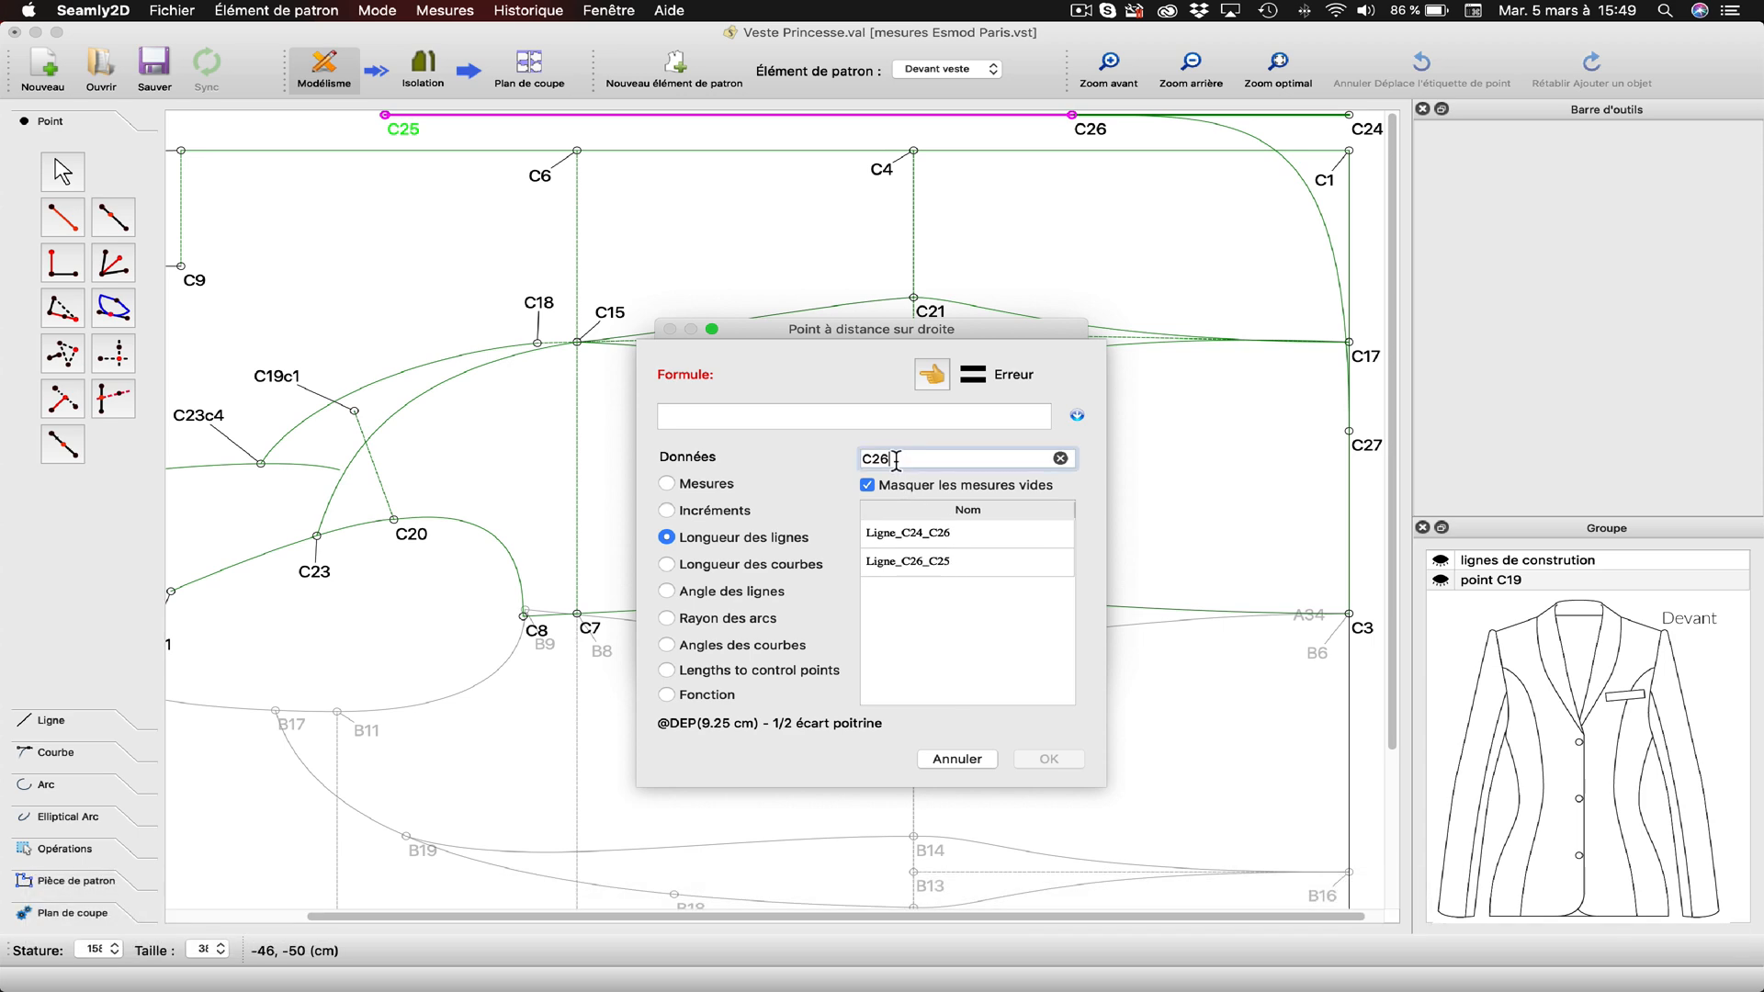
click(949, 563)
double_click(949, 564)
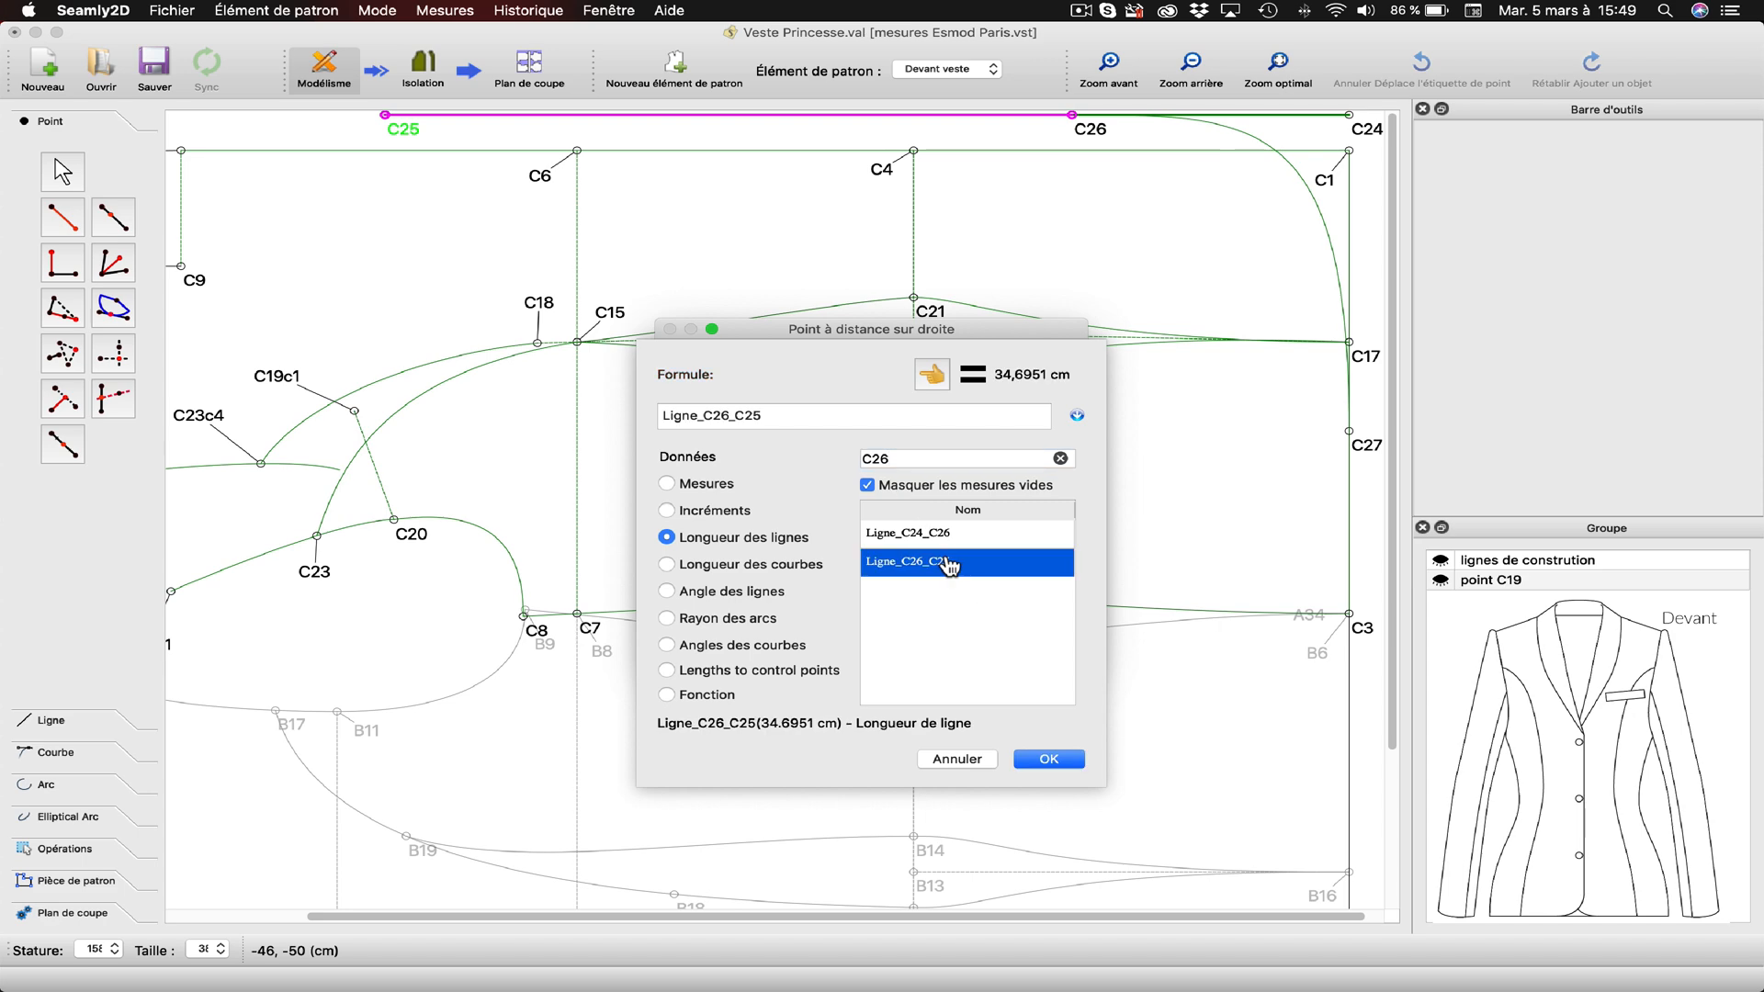
Set the point's length formula to Ligne_C26_C25-12 and apply it, so it lies between C25 and C26.
click(806, 416)
key(Return)
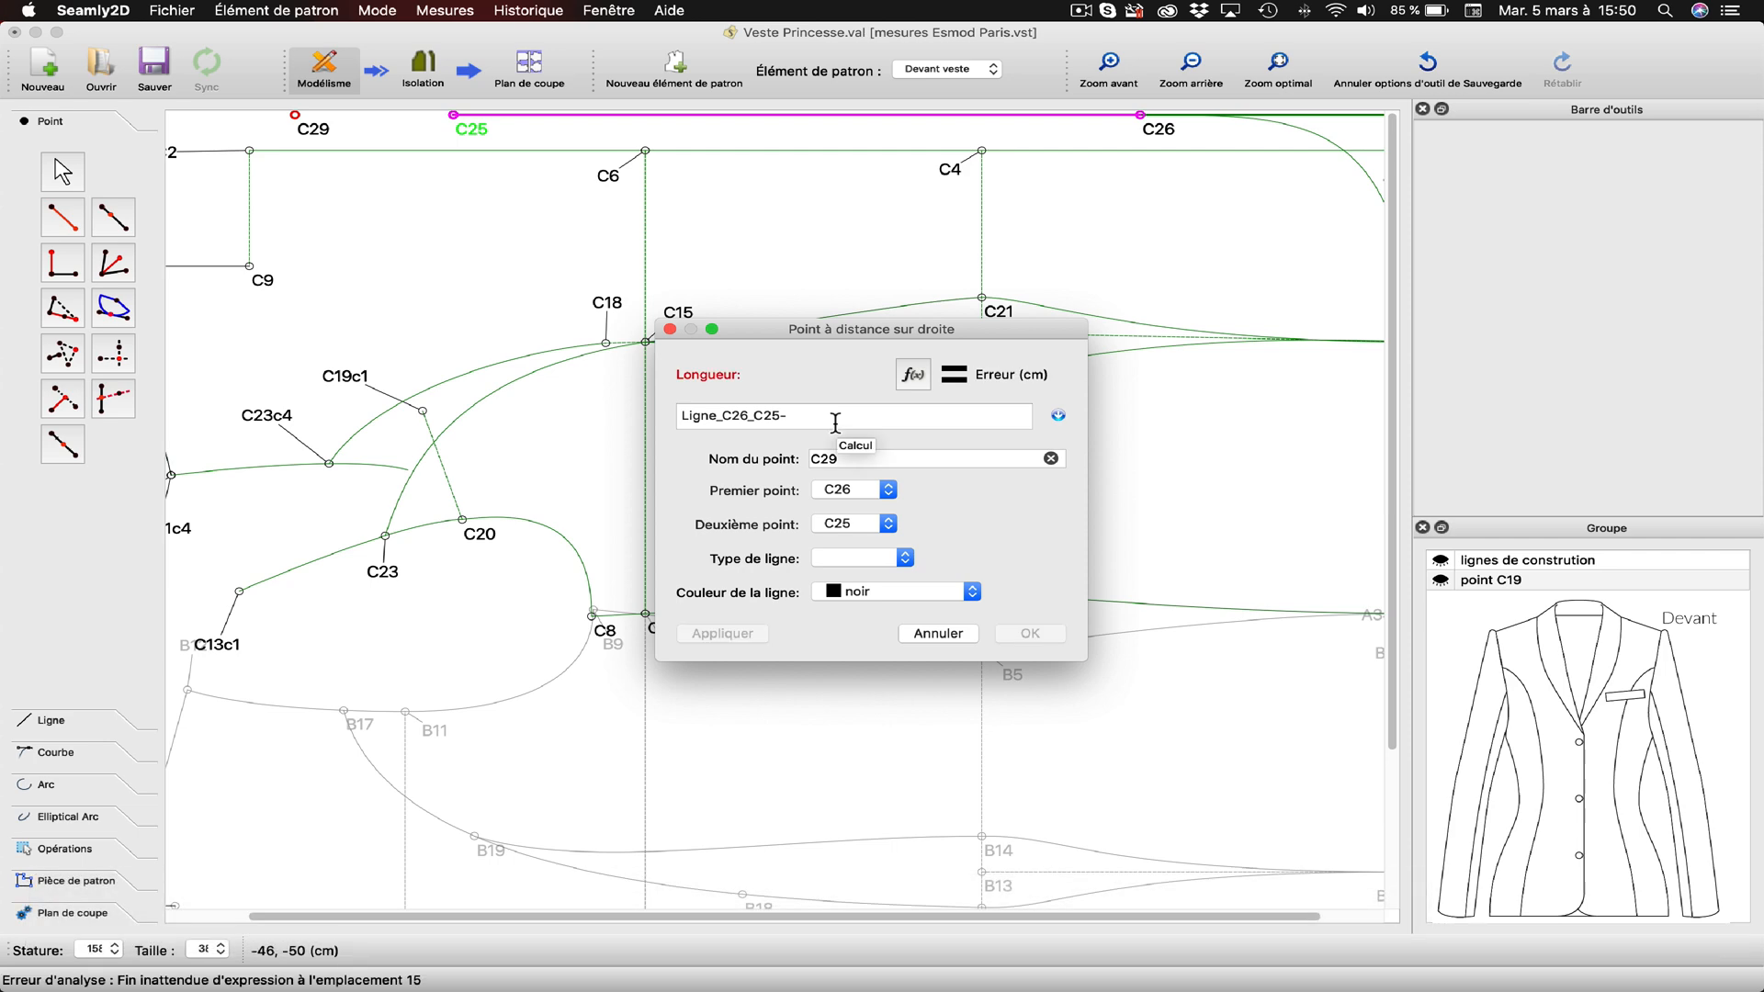
text(12)
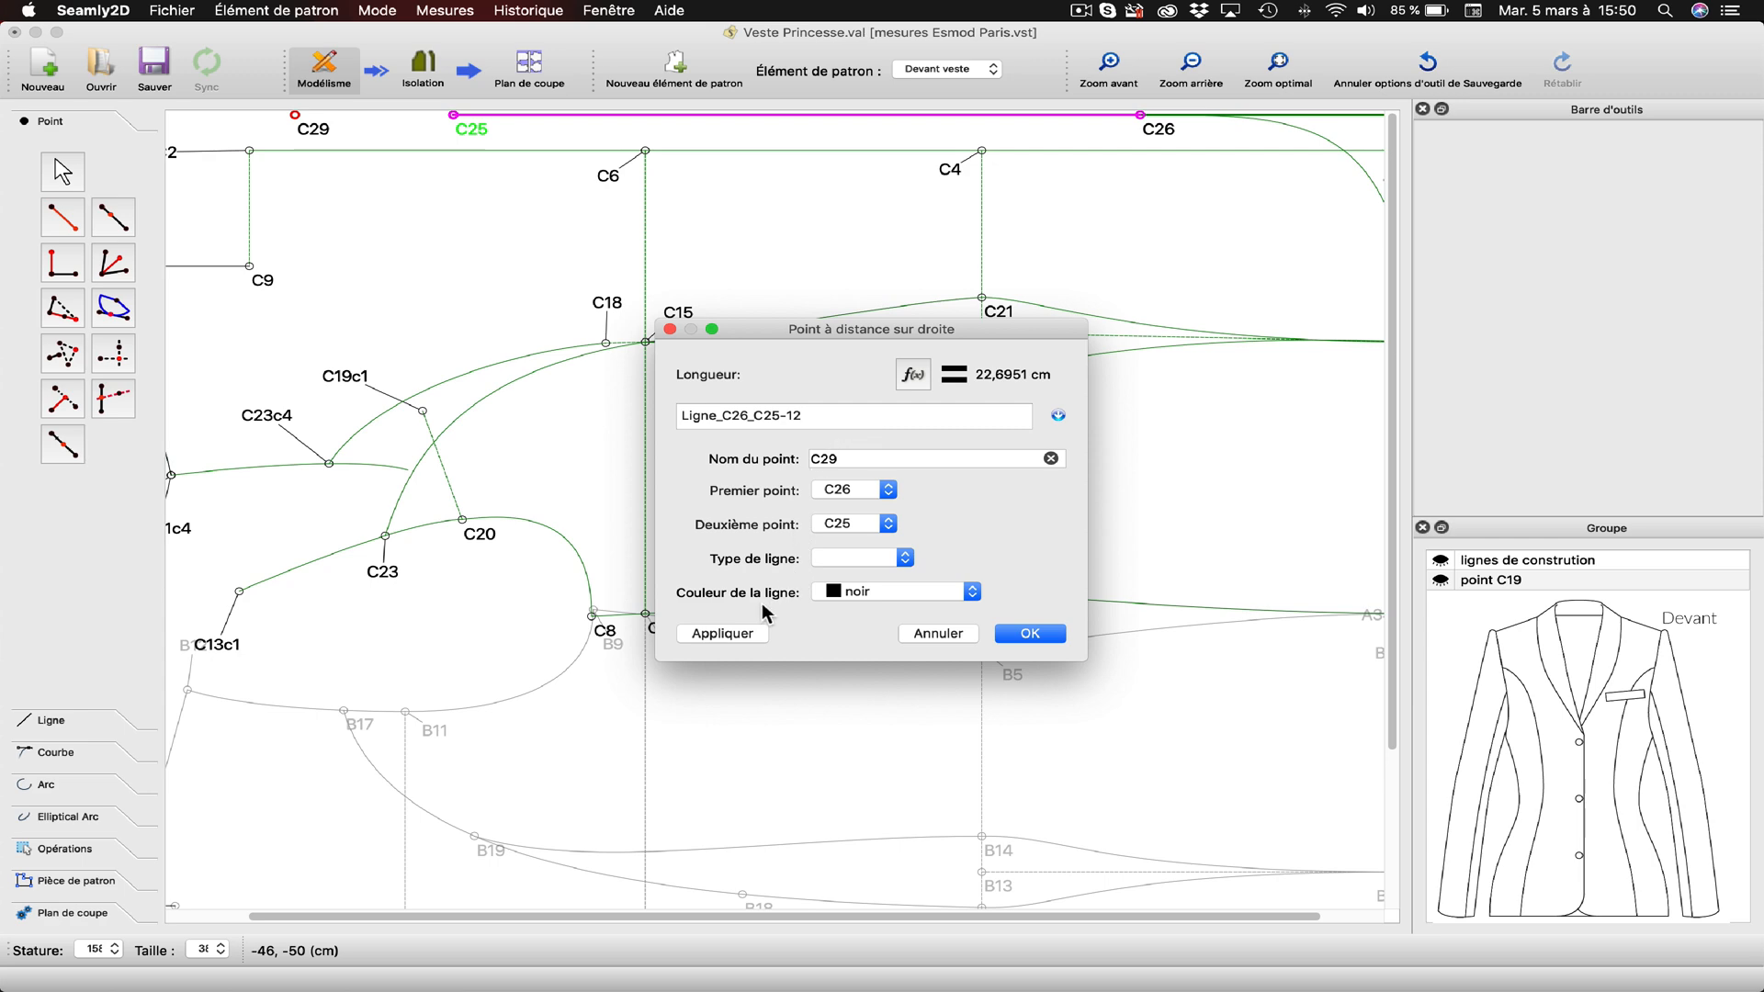
click(730, 632)
click(1029, 633)
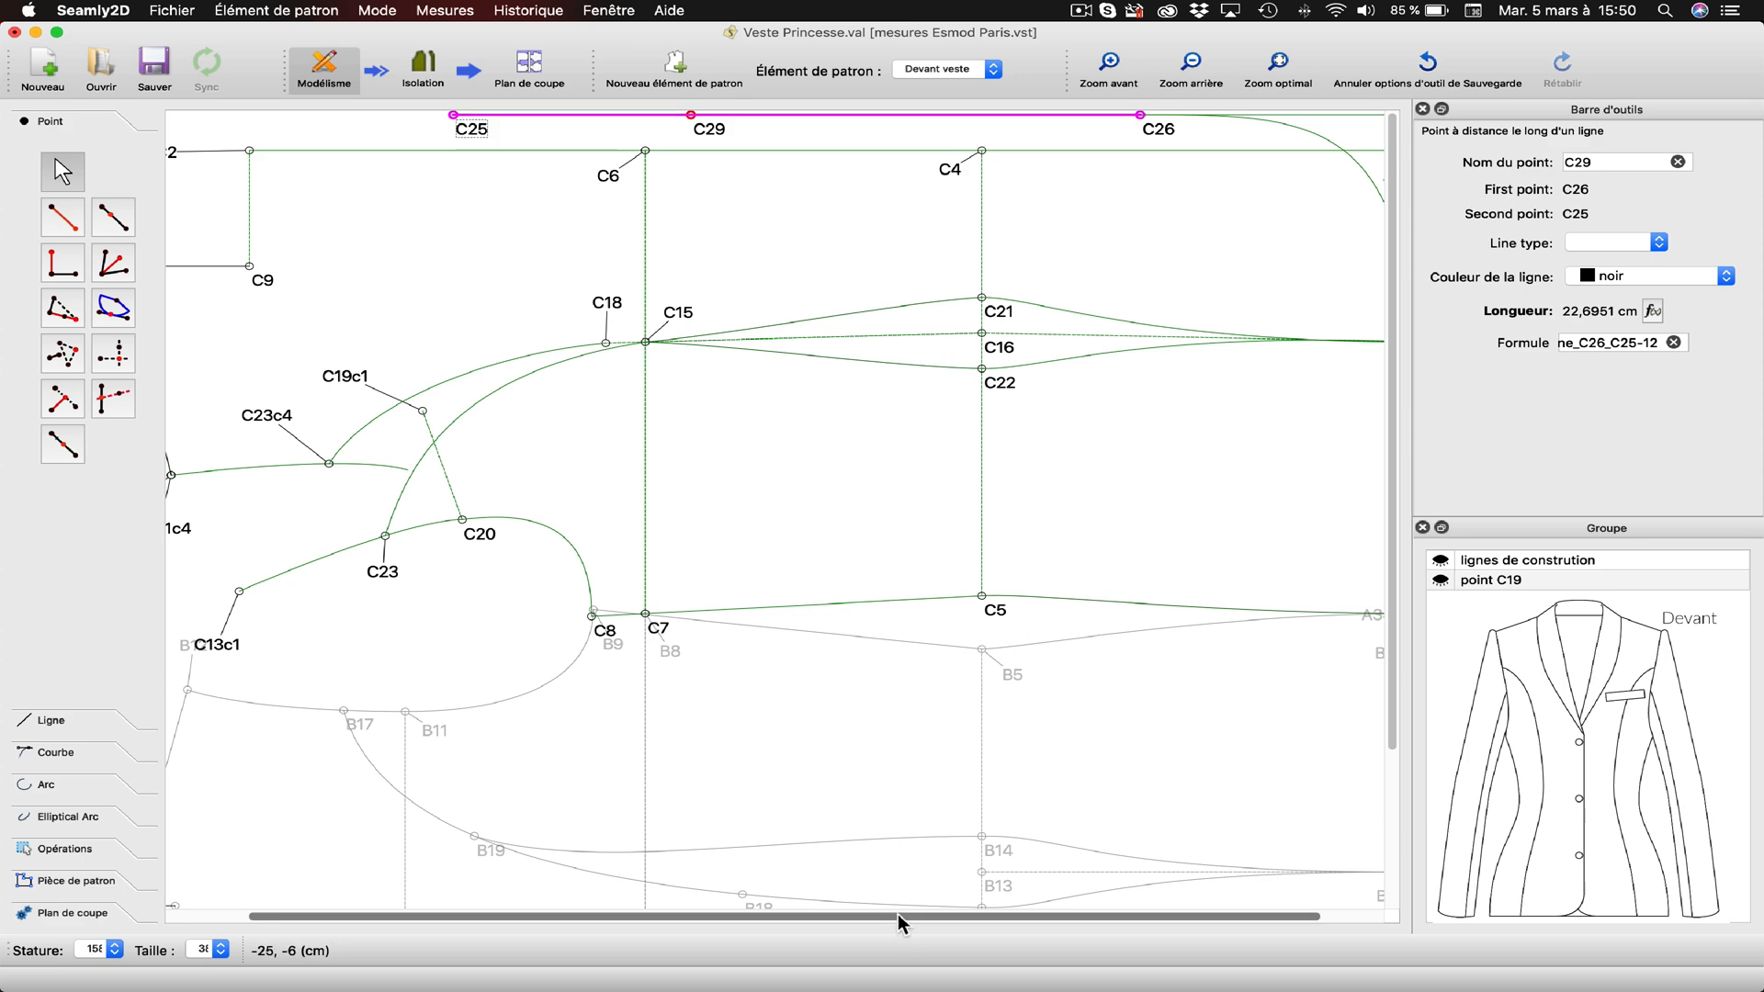
Draw a straight line from C28 to C29.
drag(901, 917, 821, 917)
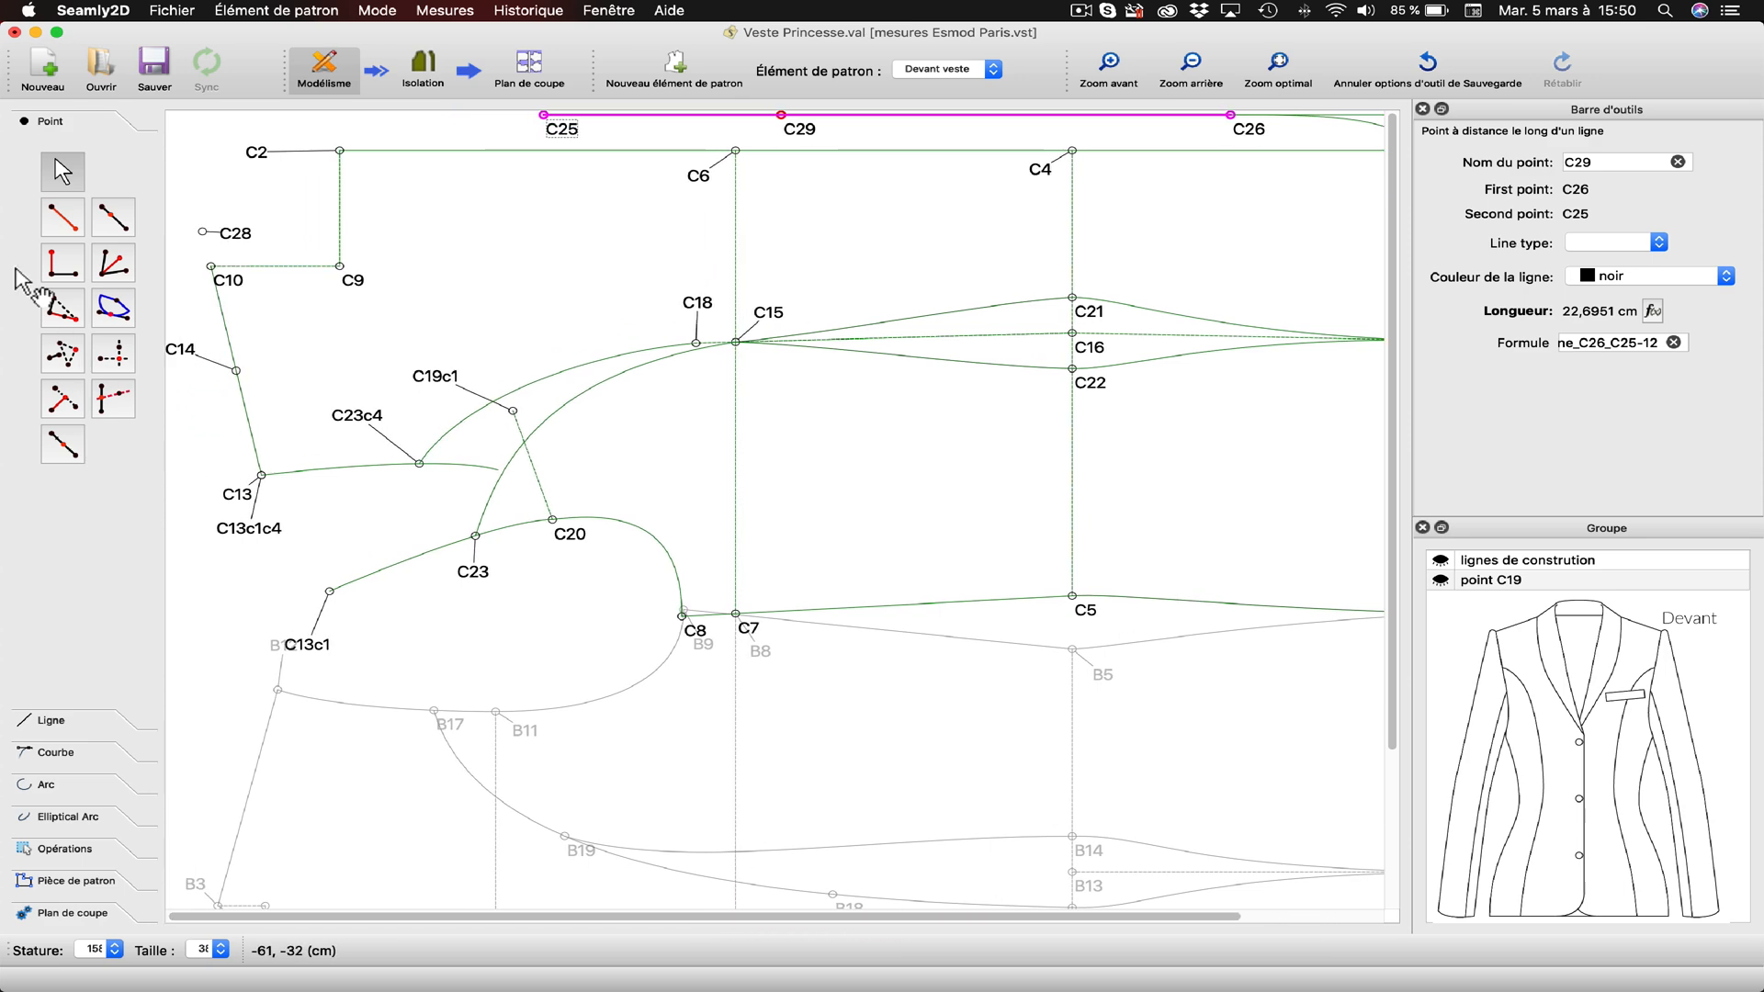
click(33, 727)
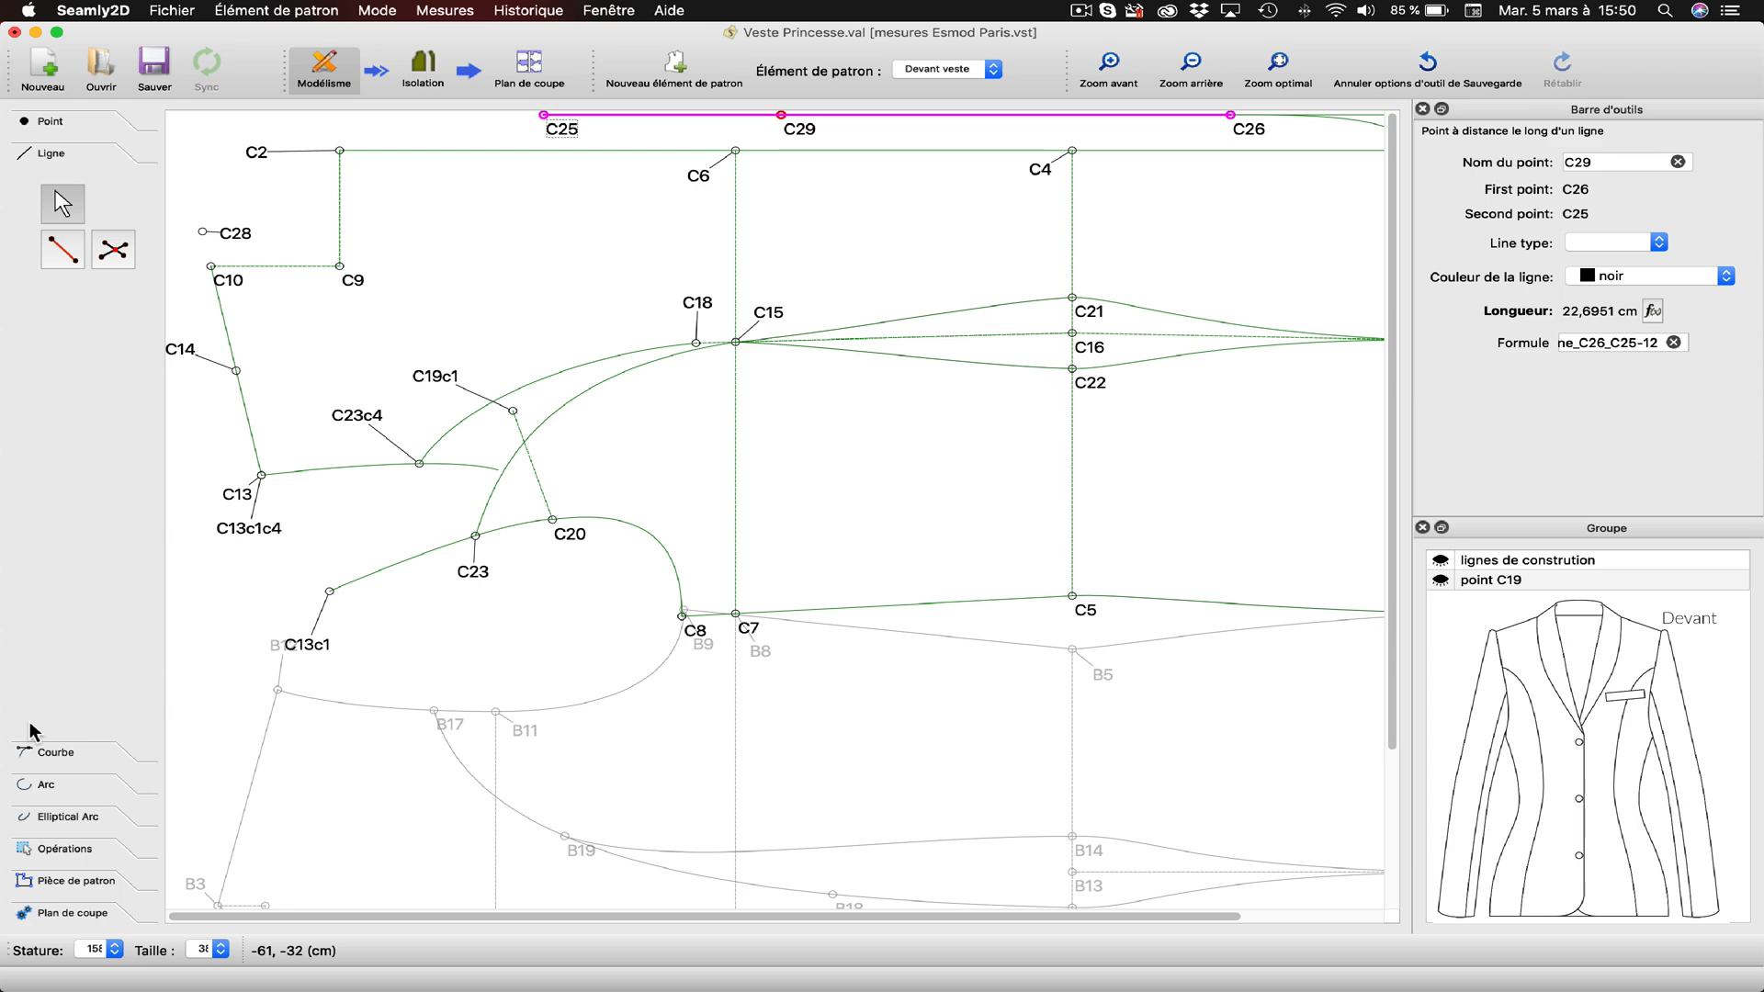
click(63, 252)
click(237, 234)
click(808, 134)
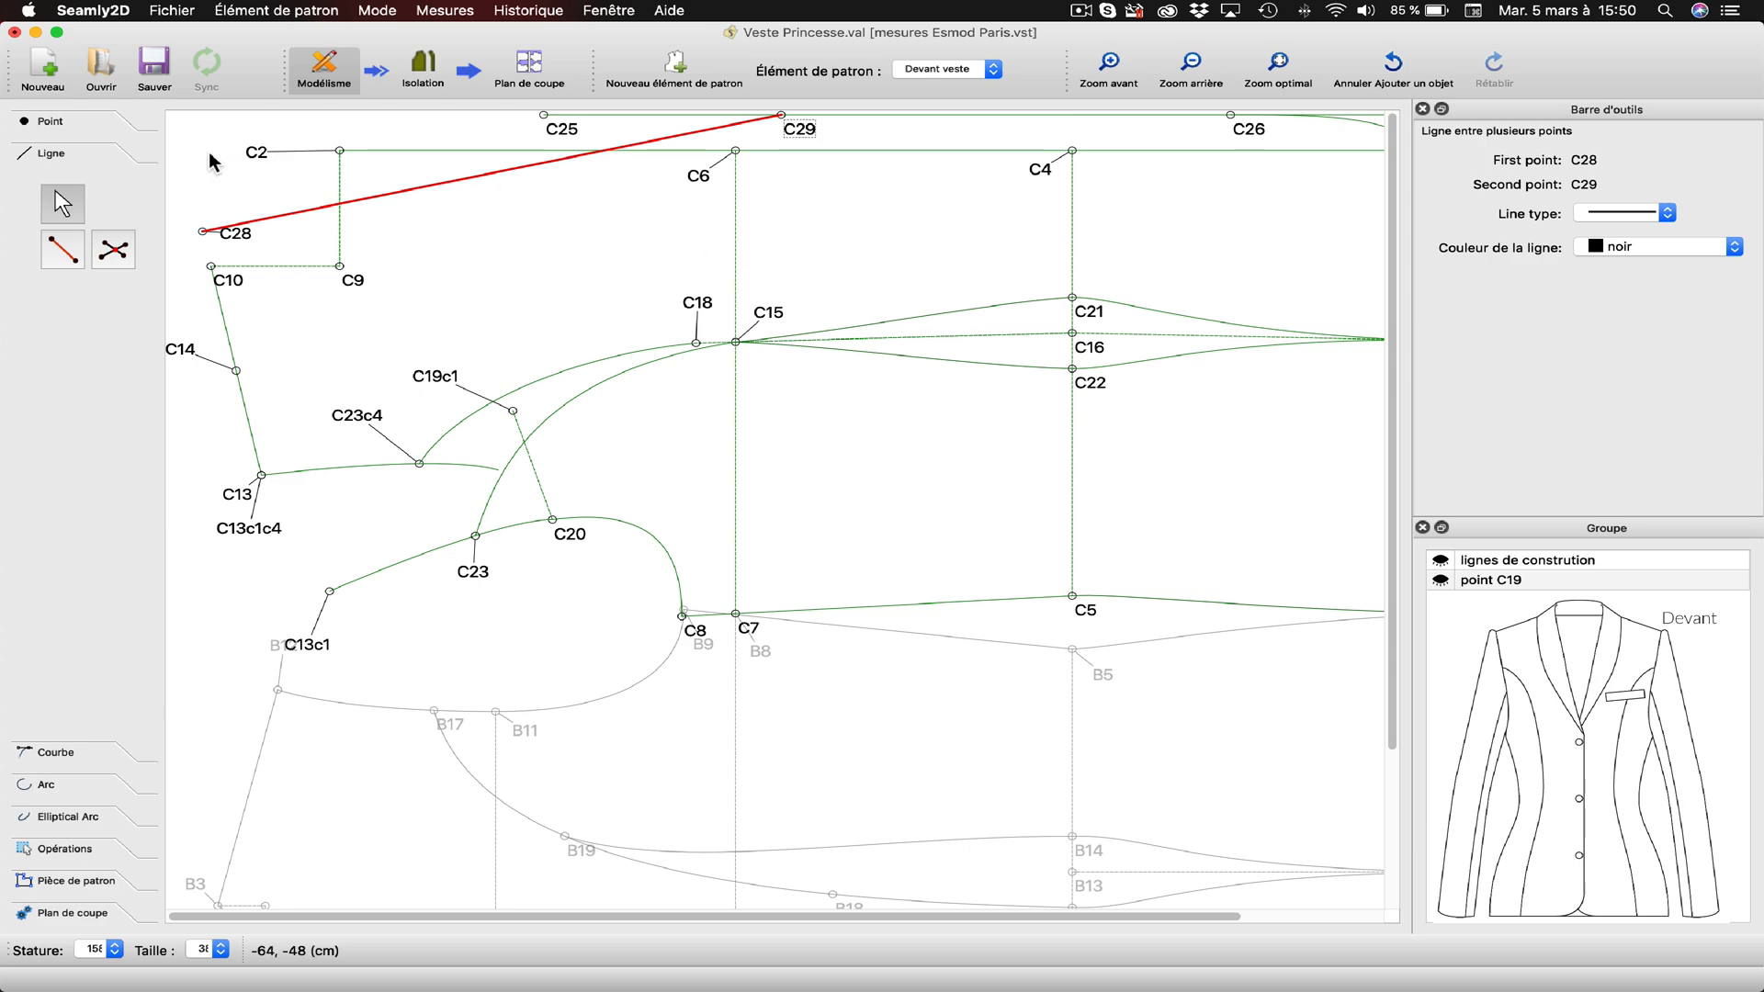
key(Return)
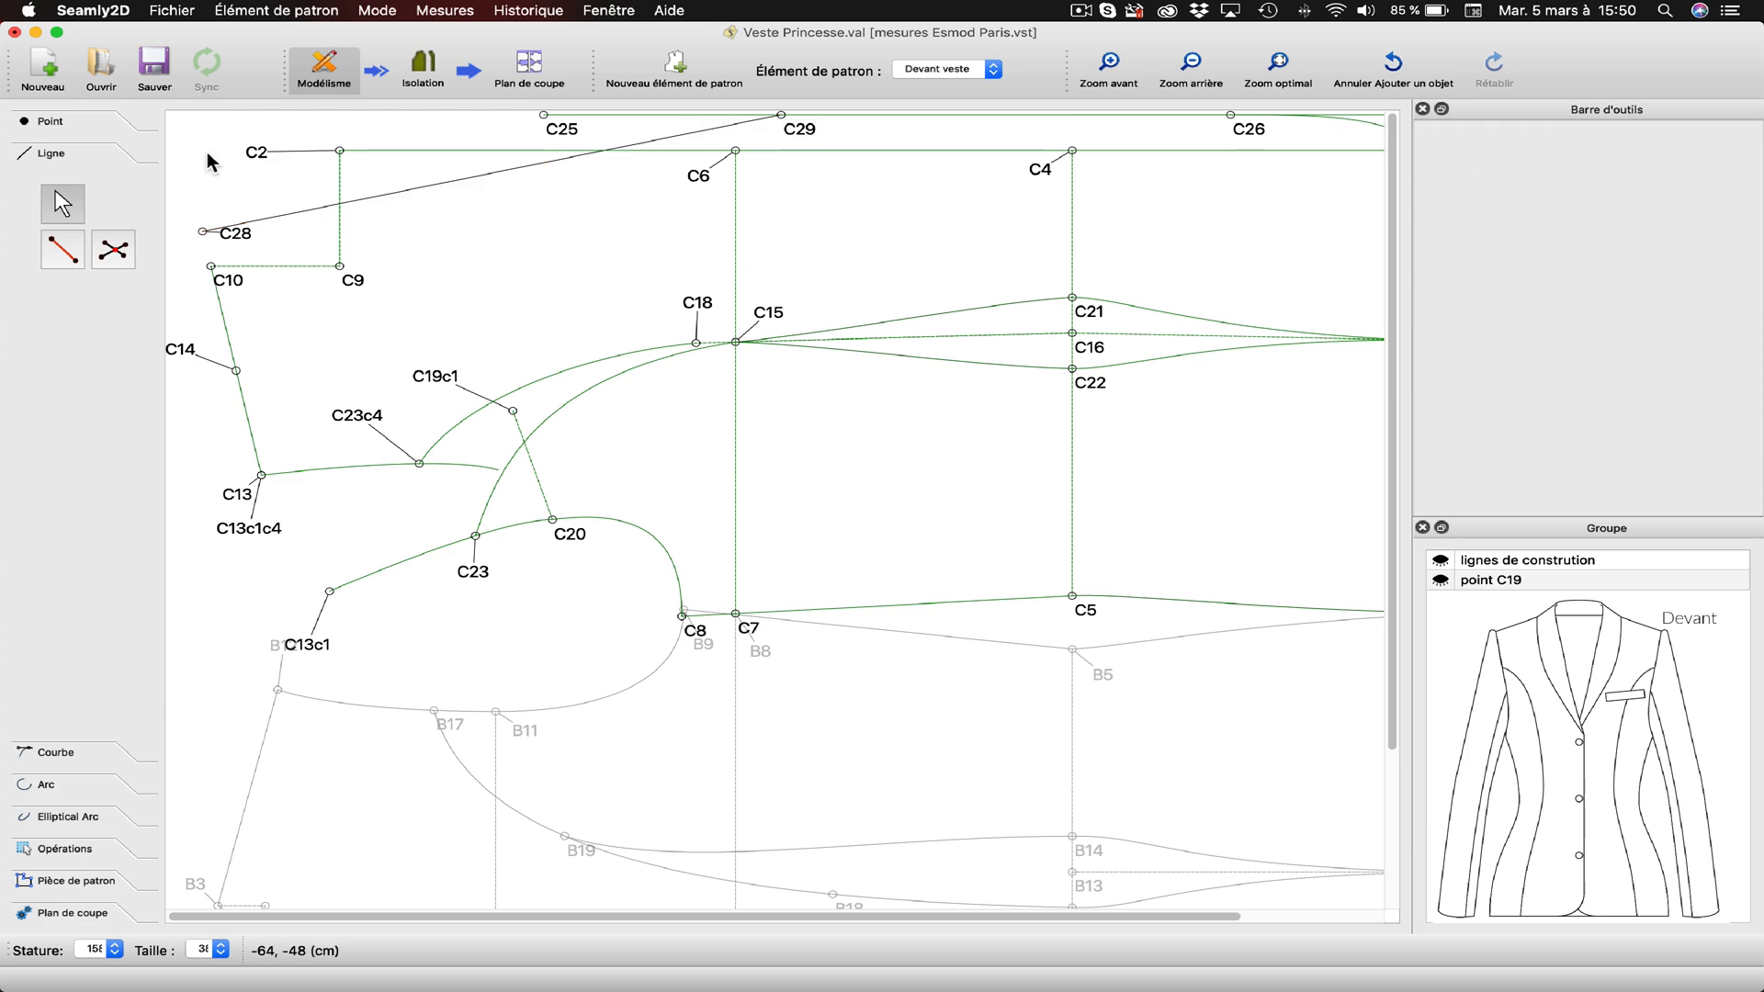
Restyle the line from C28 to C29 as a dashed line in vert.
right_click(425, 187)
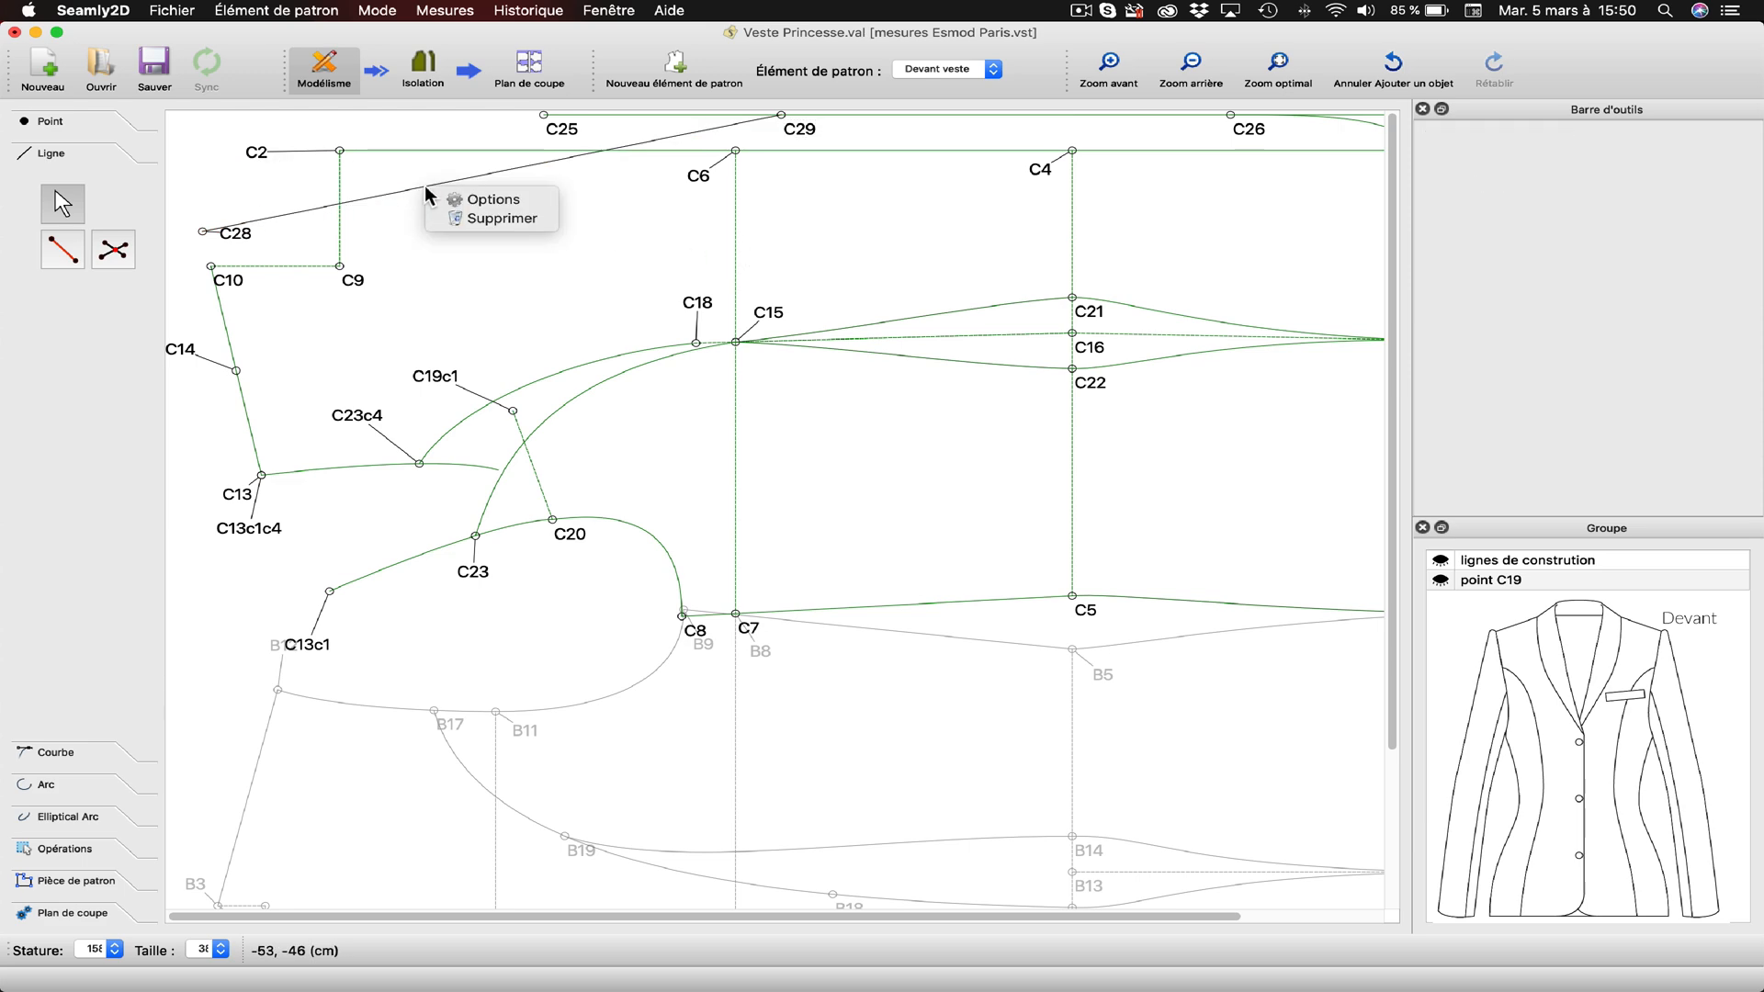
click(482, 199)
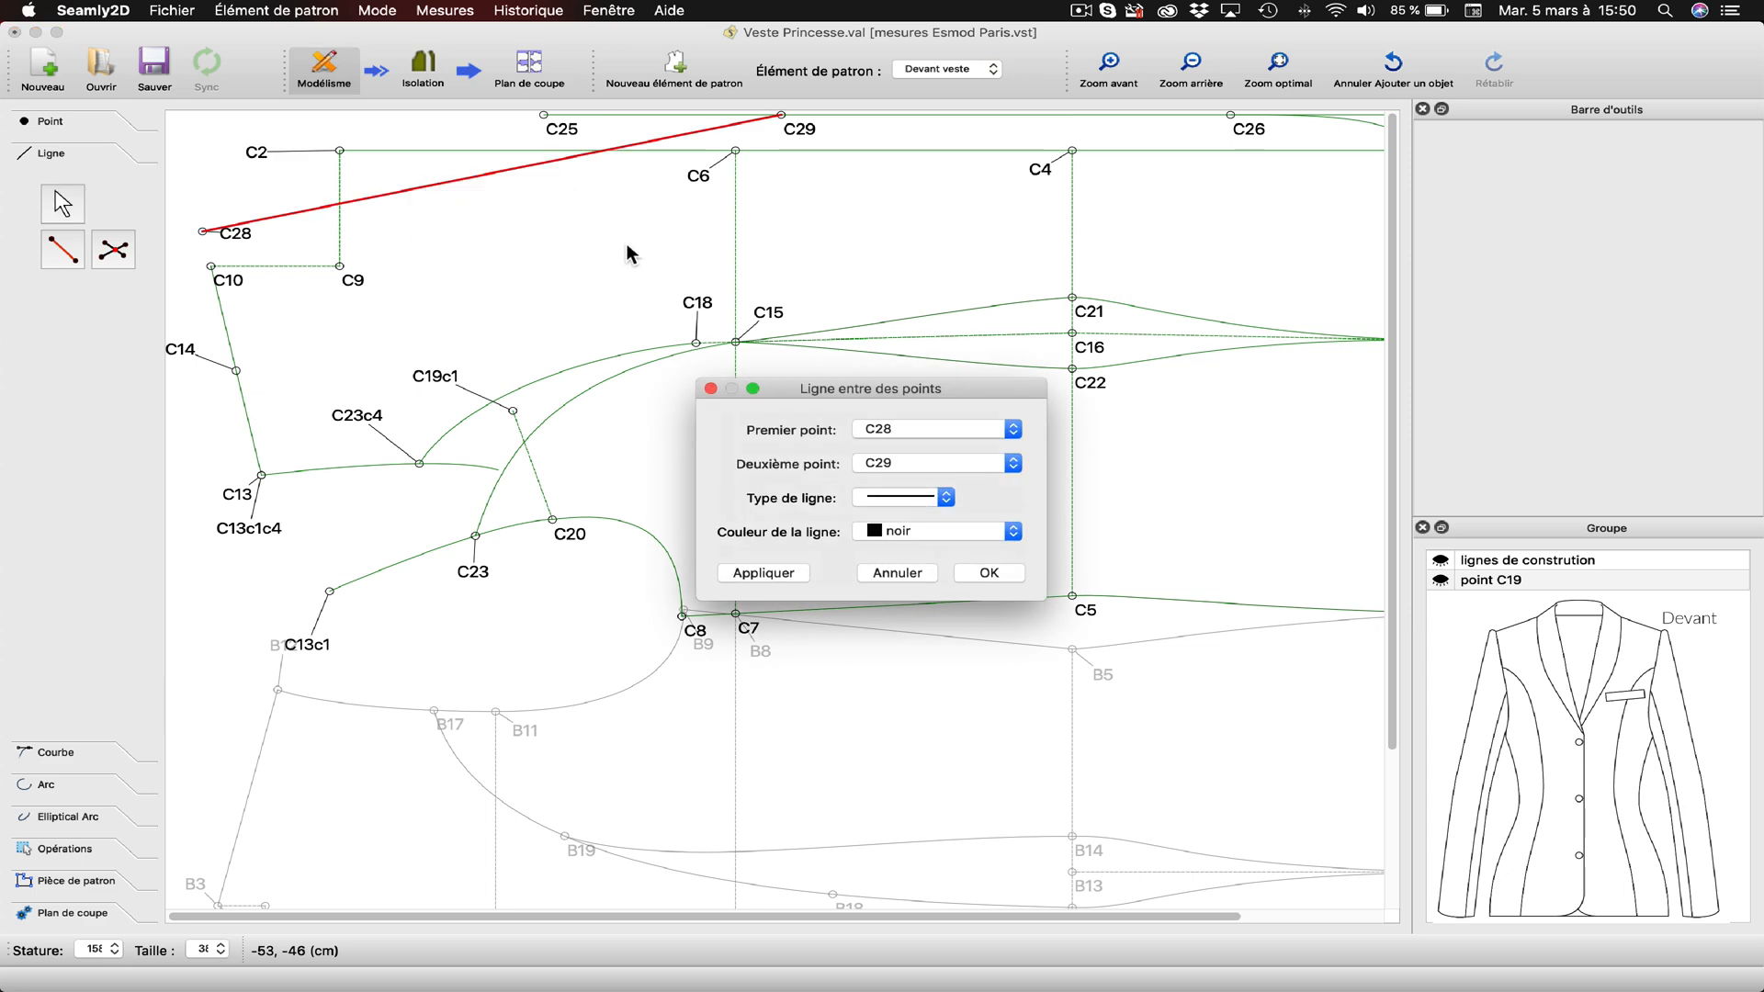
click(901, 497)
click(893, 460)
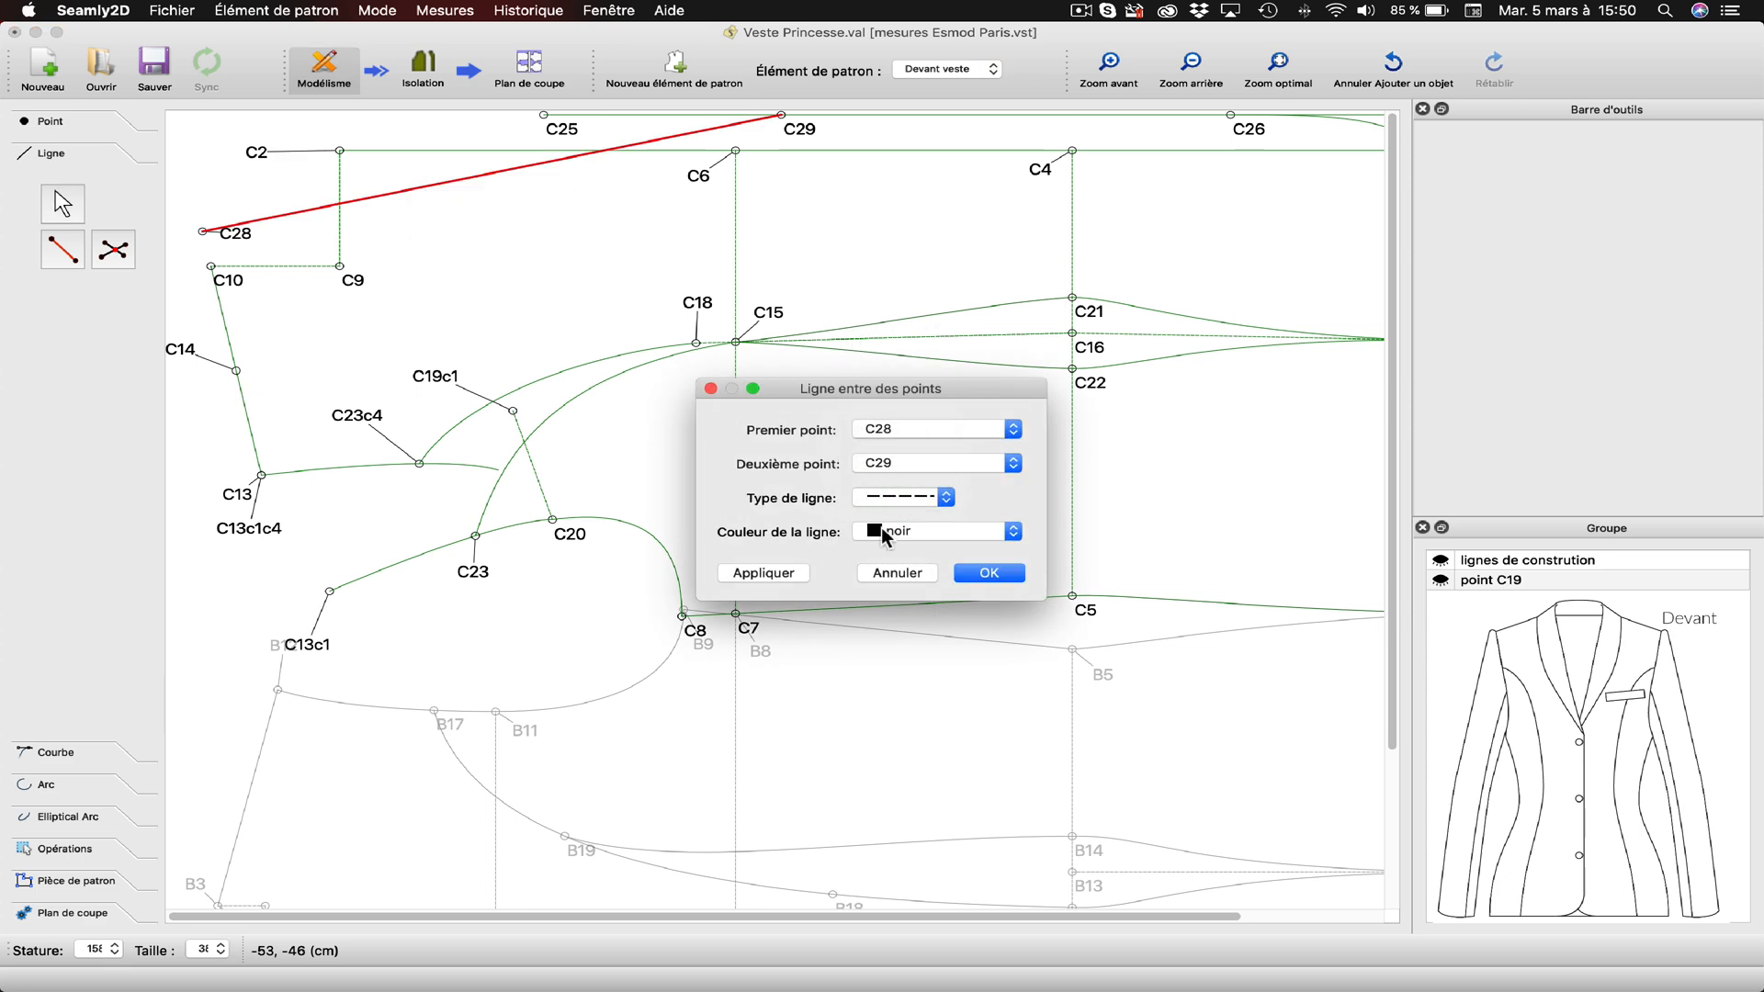
click(875, 533)
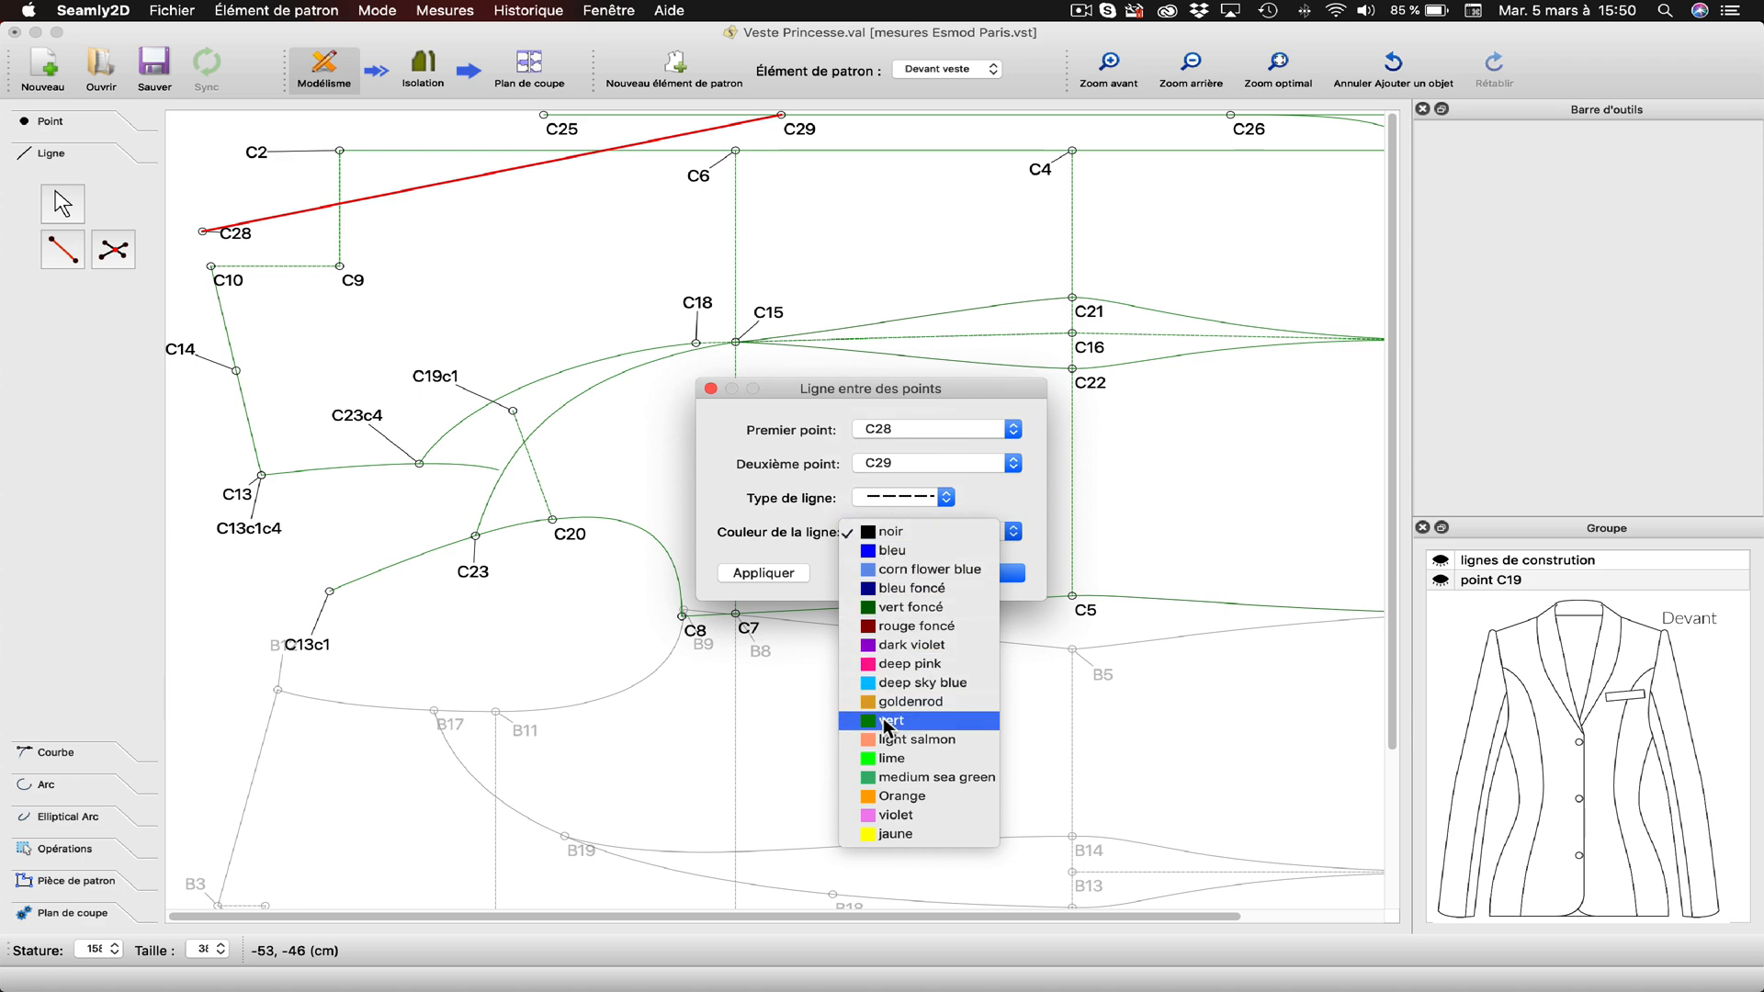
click(884, 722)
click(763, 574)
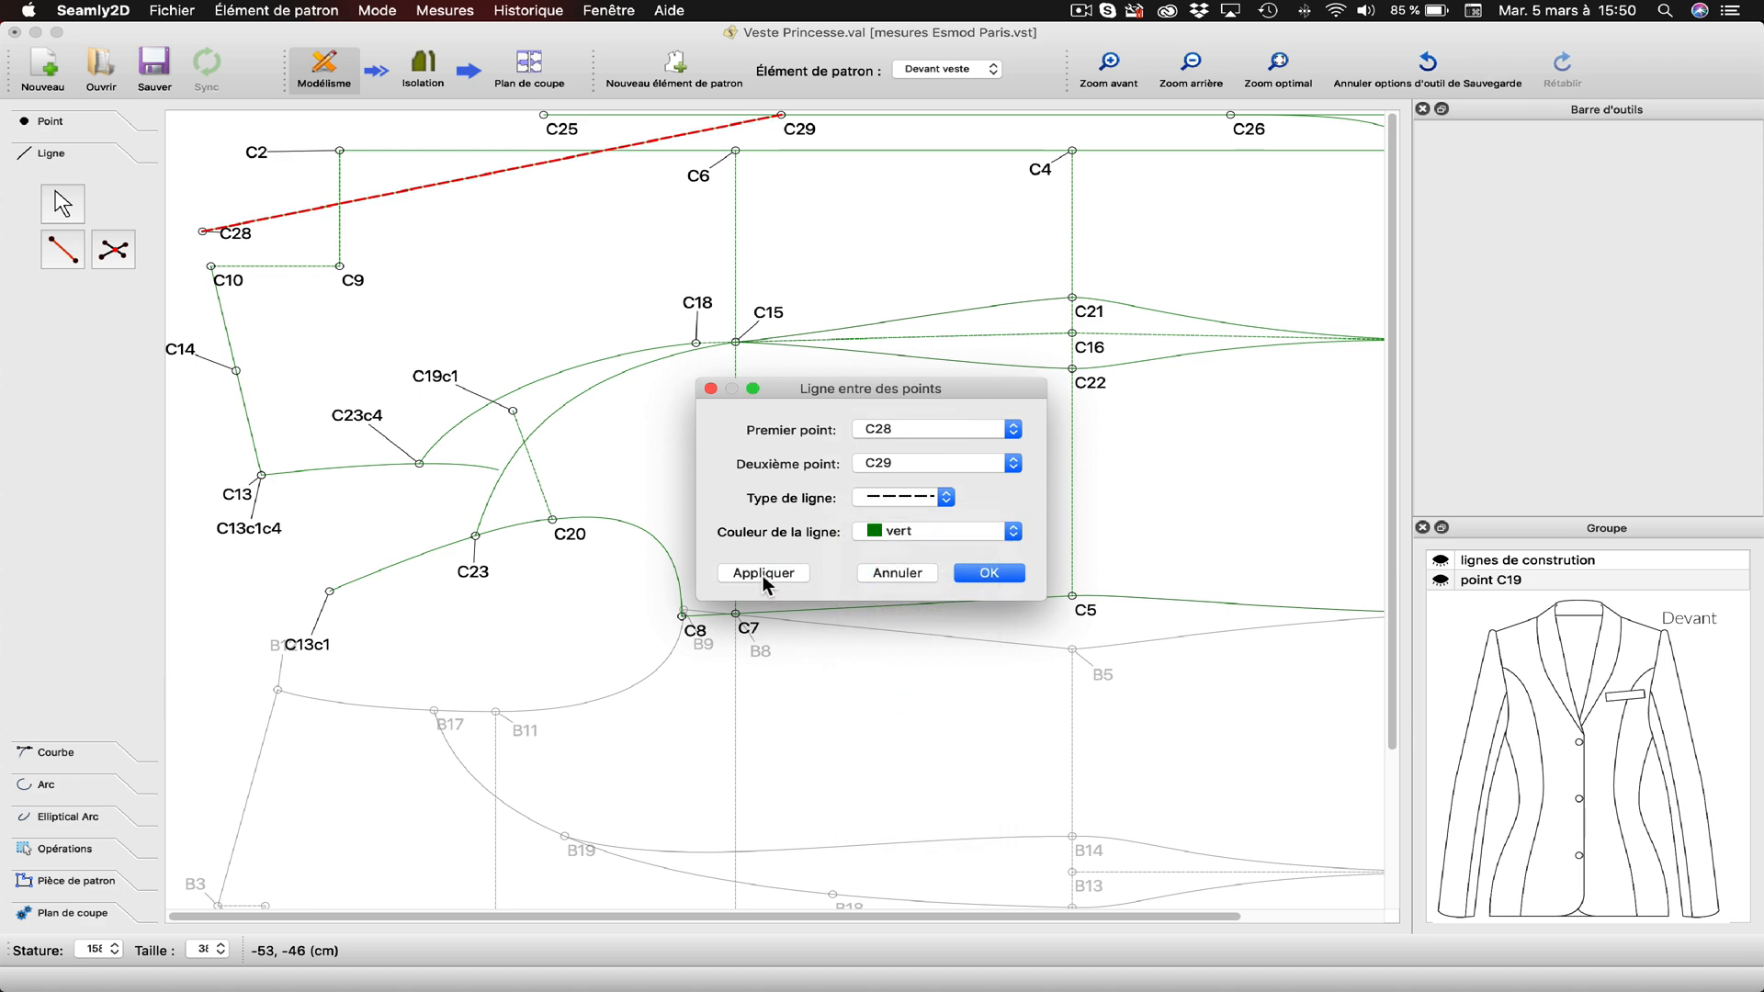
click(988, 573)
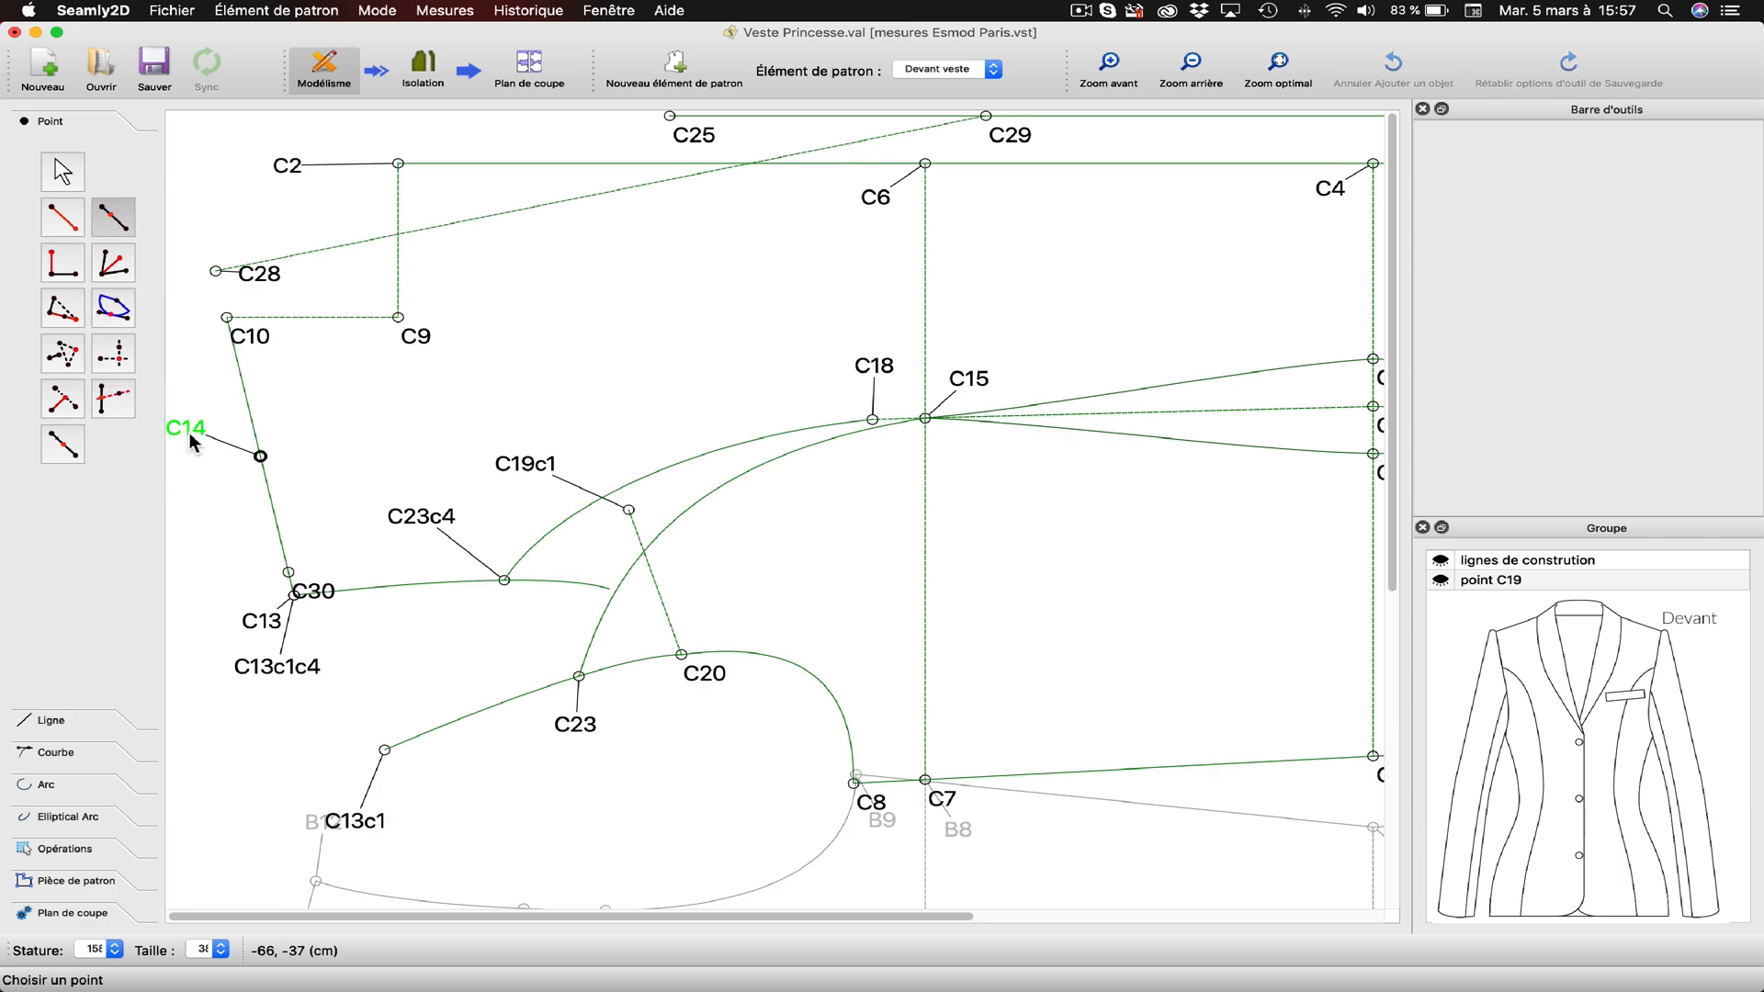
Start a point at a distance along the line from C14 to C28 and use the line length Ligne_C14_C28 in its formula.
click(196, 439)
click(259, 289)
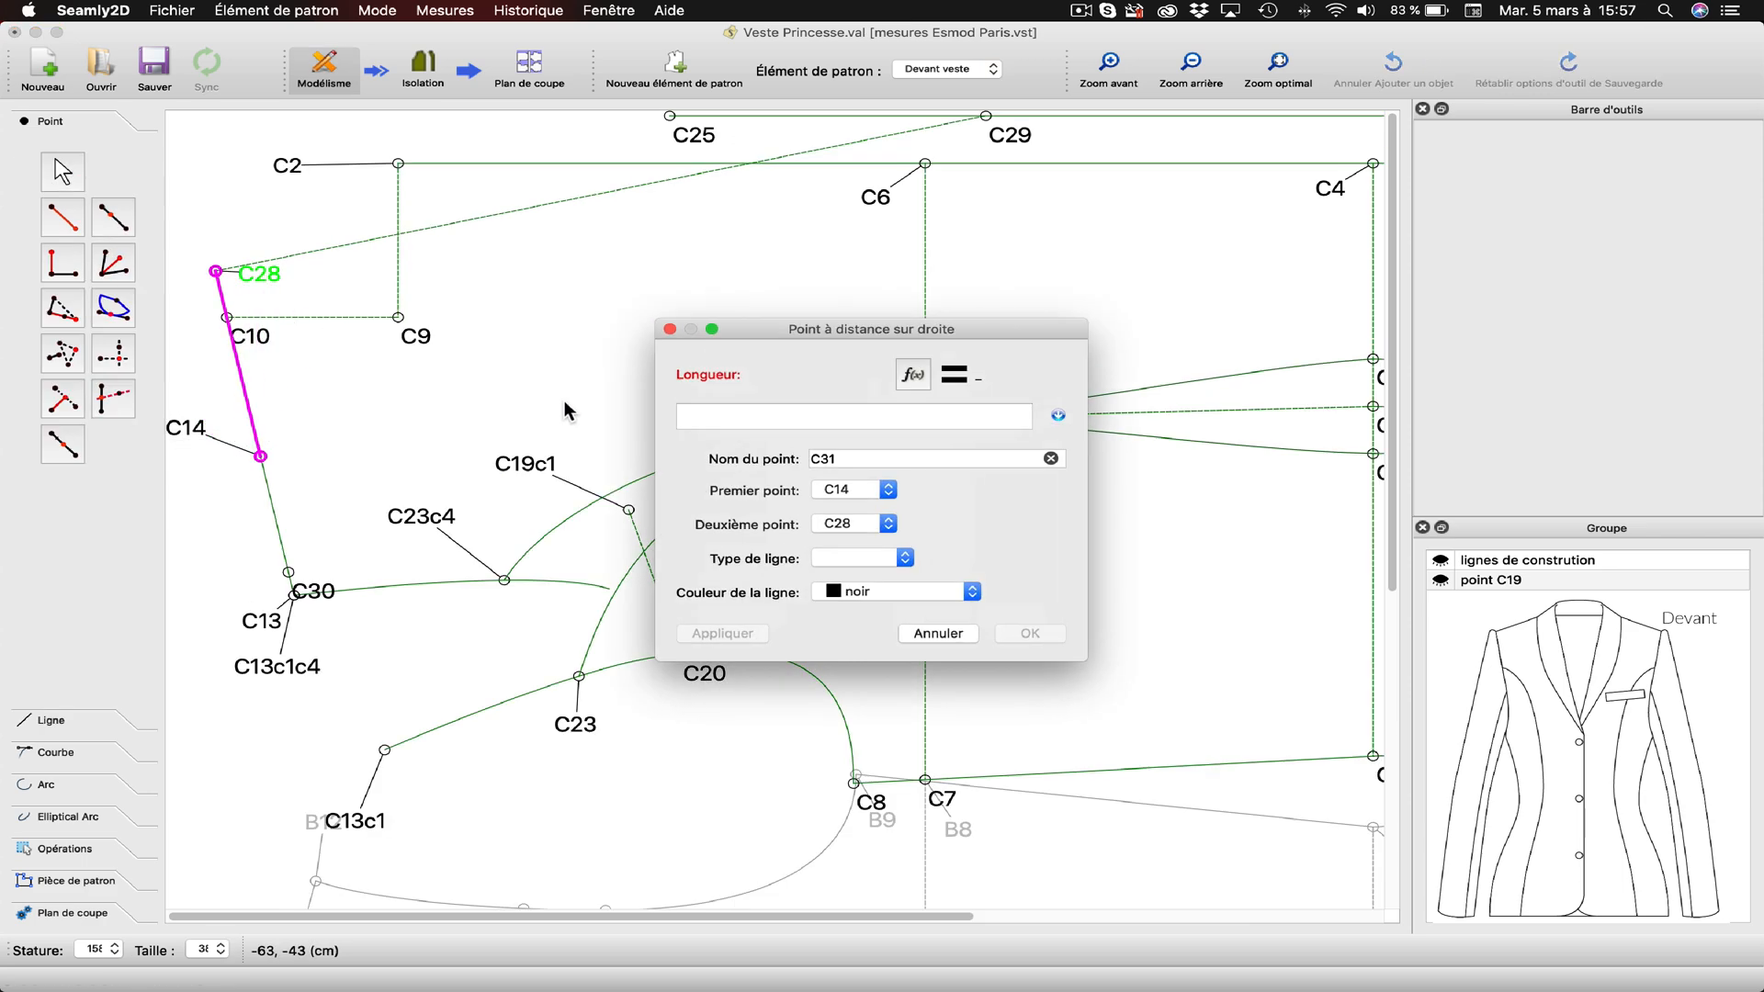
click(913, 376)
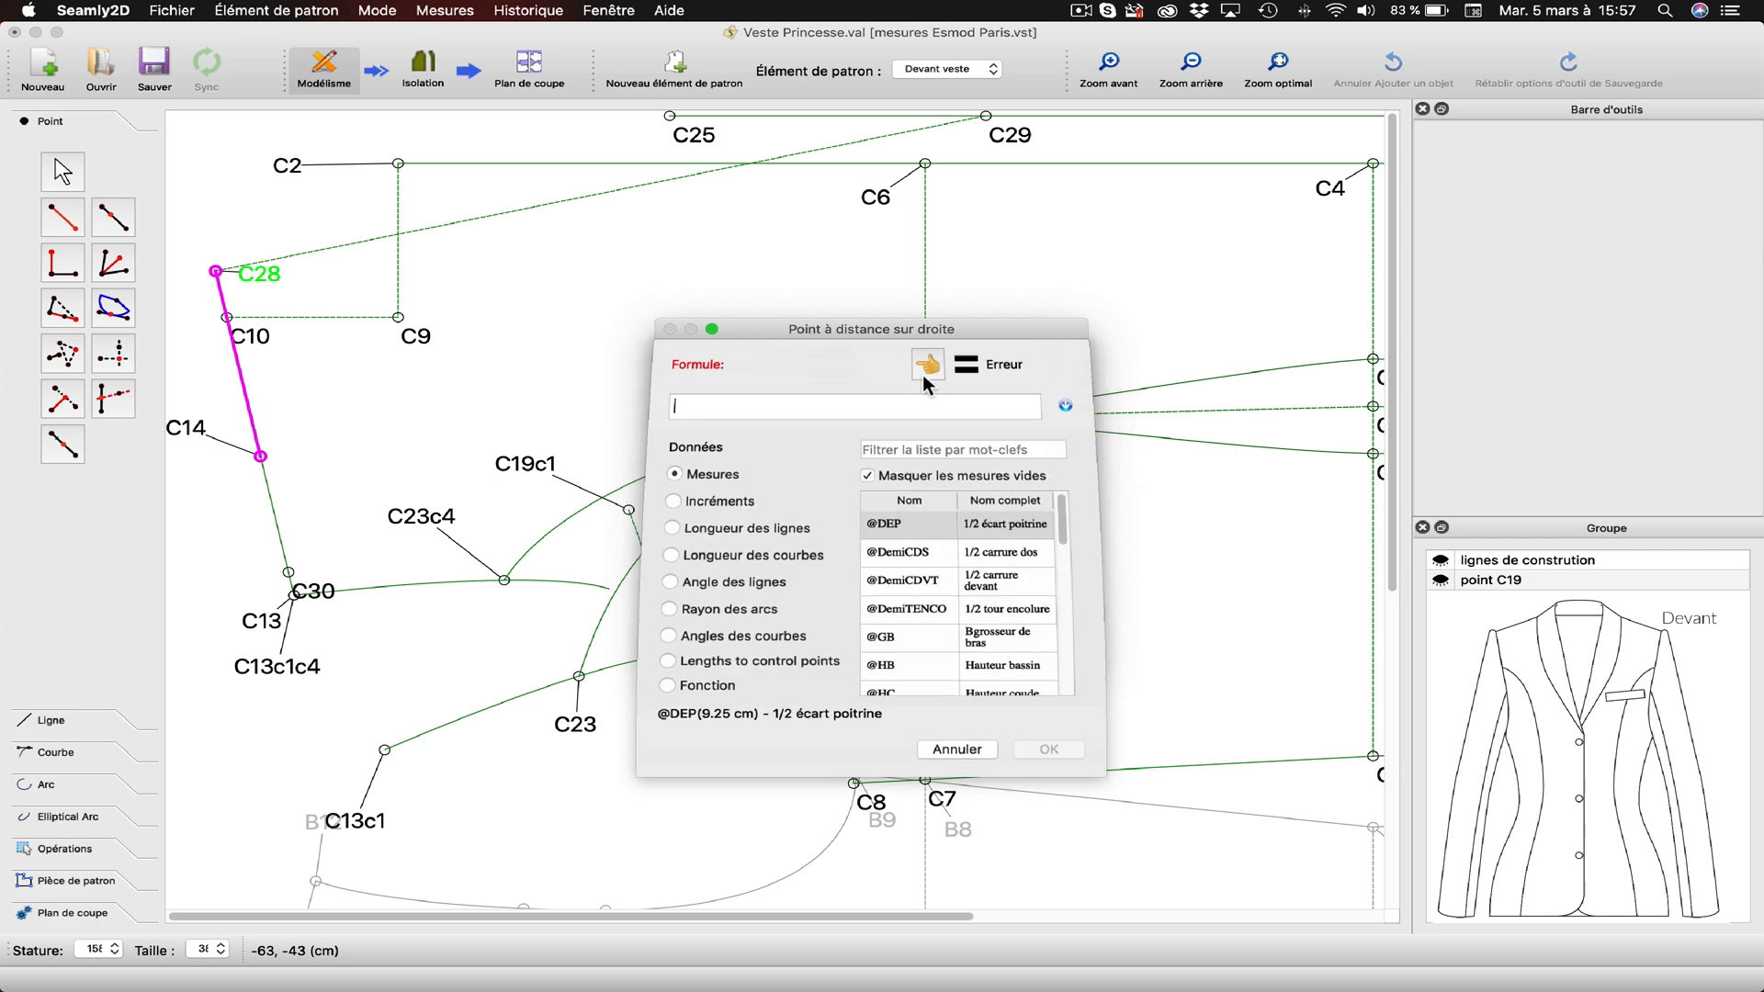
click(909, 458)
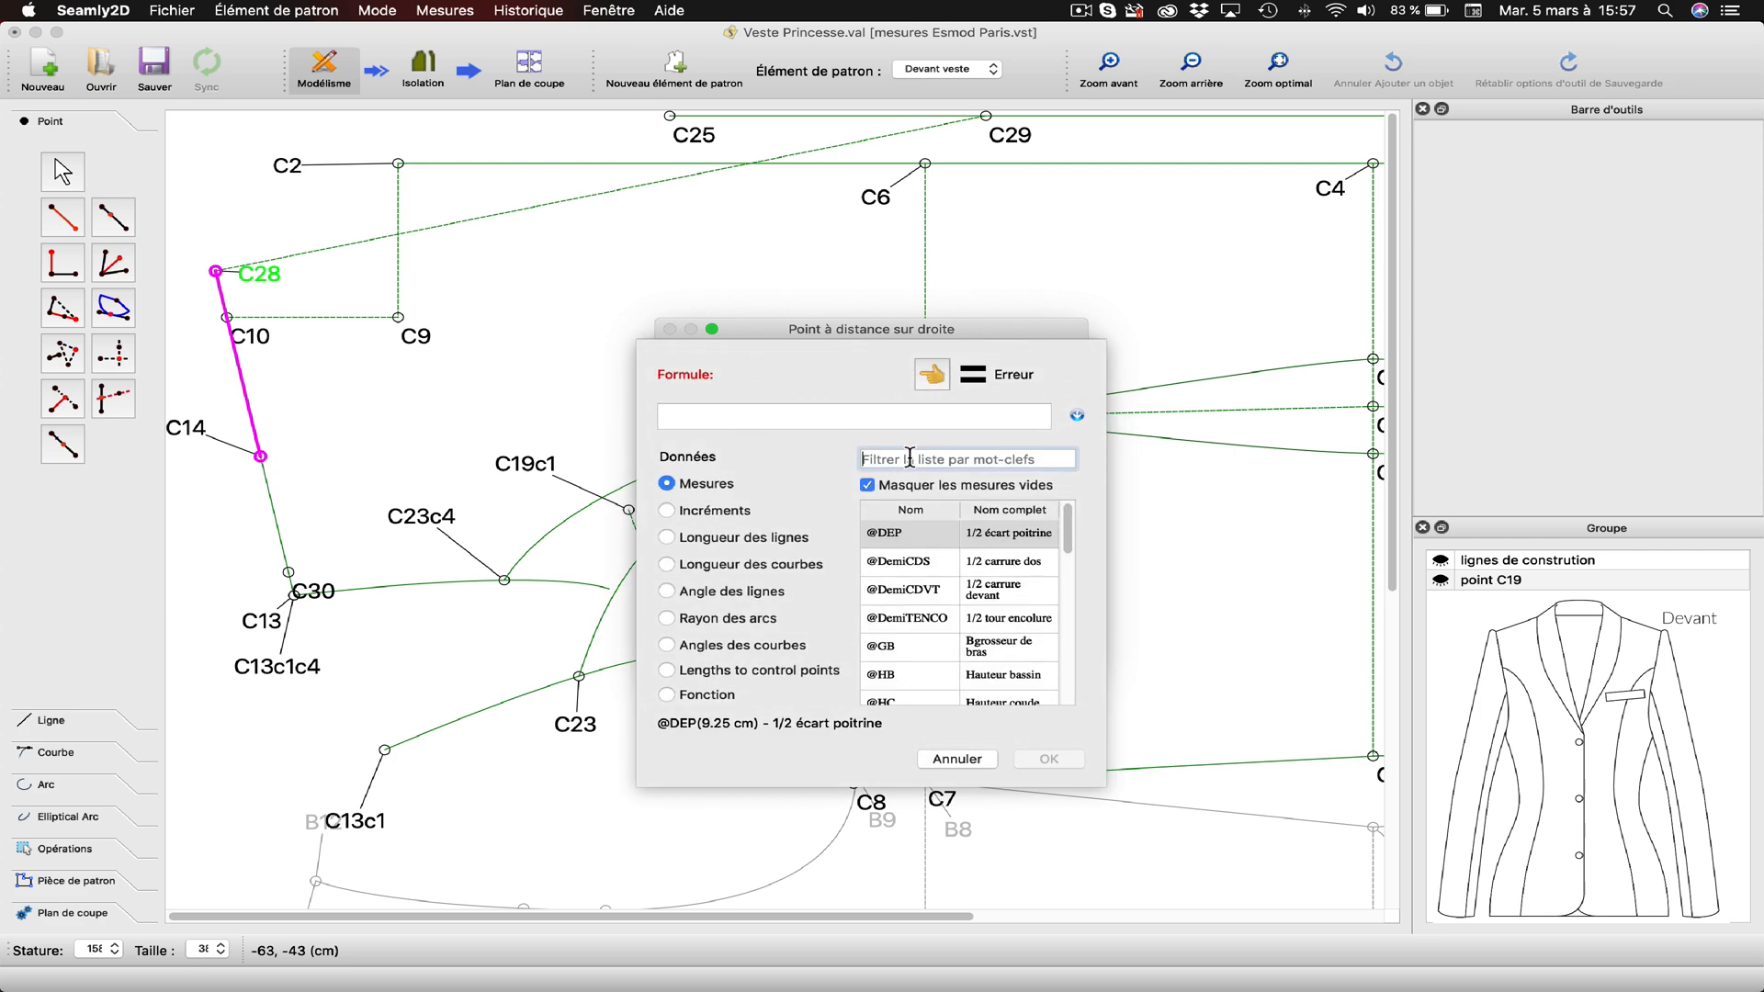
text(c14)
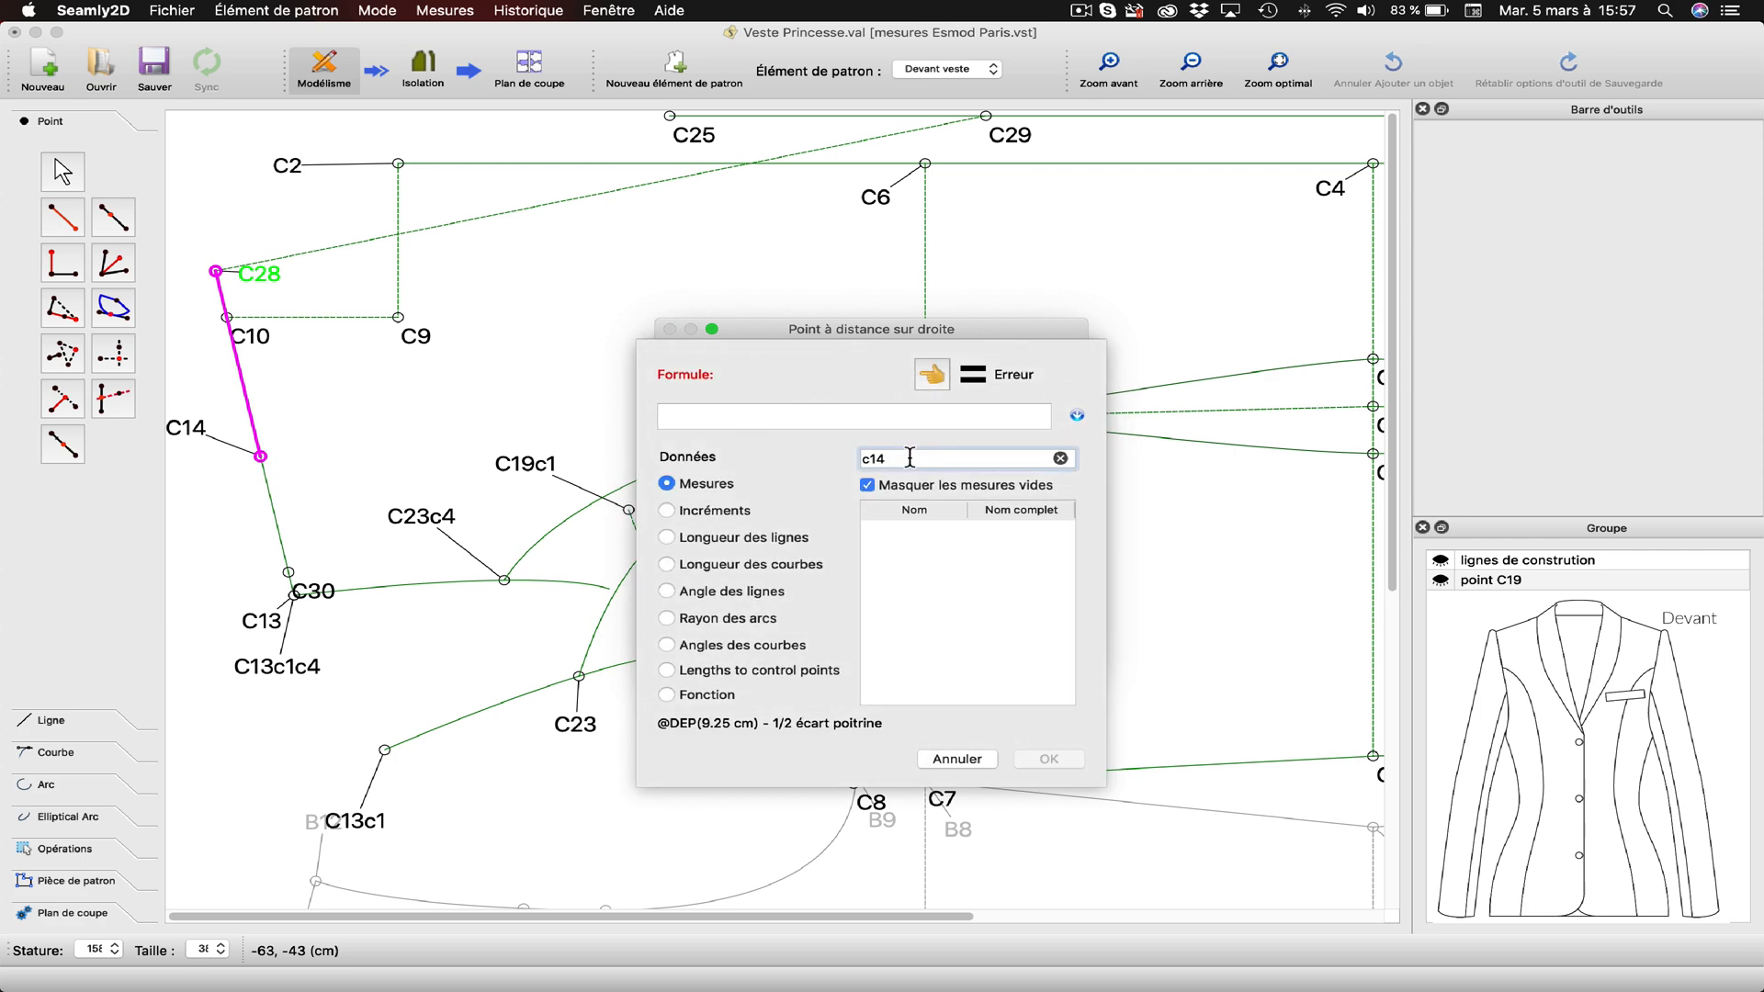
click(780, 540)
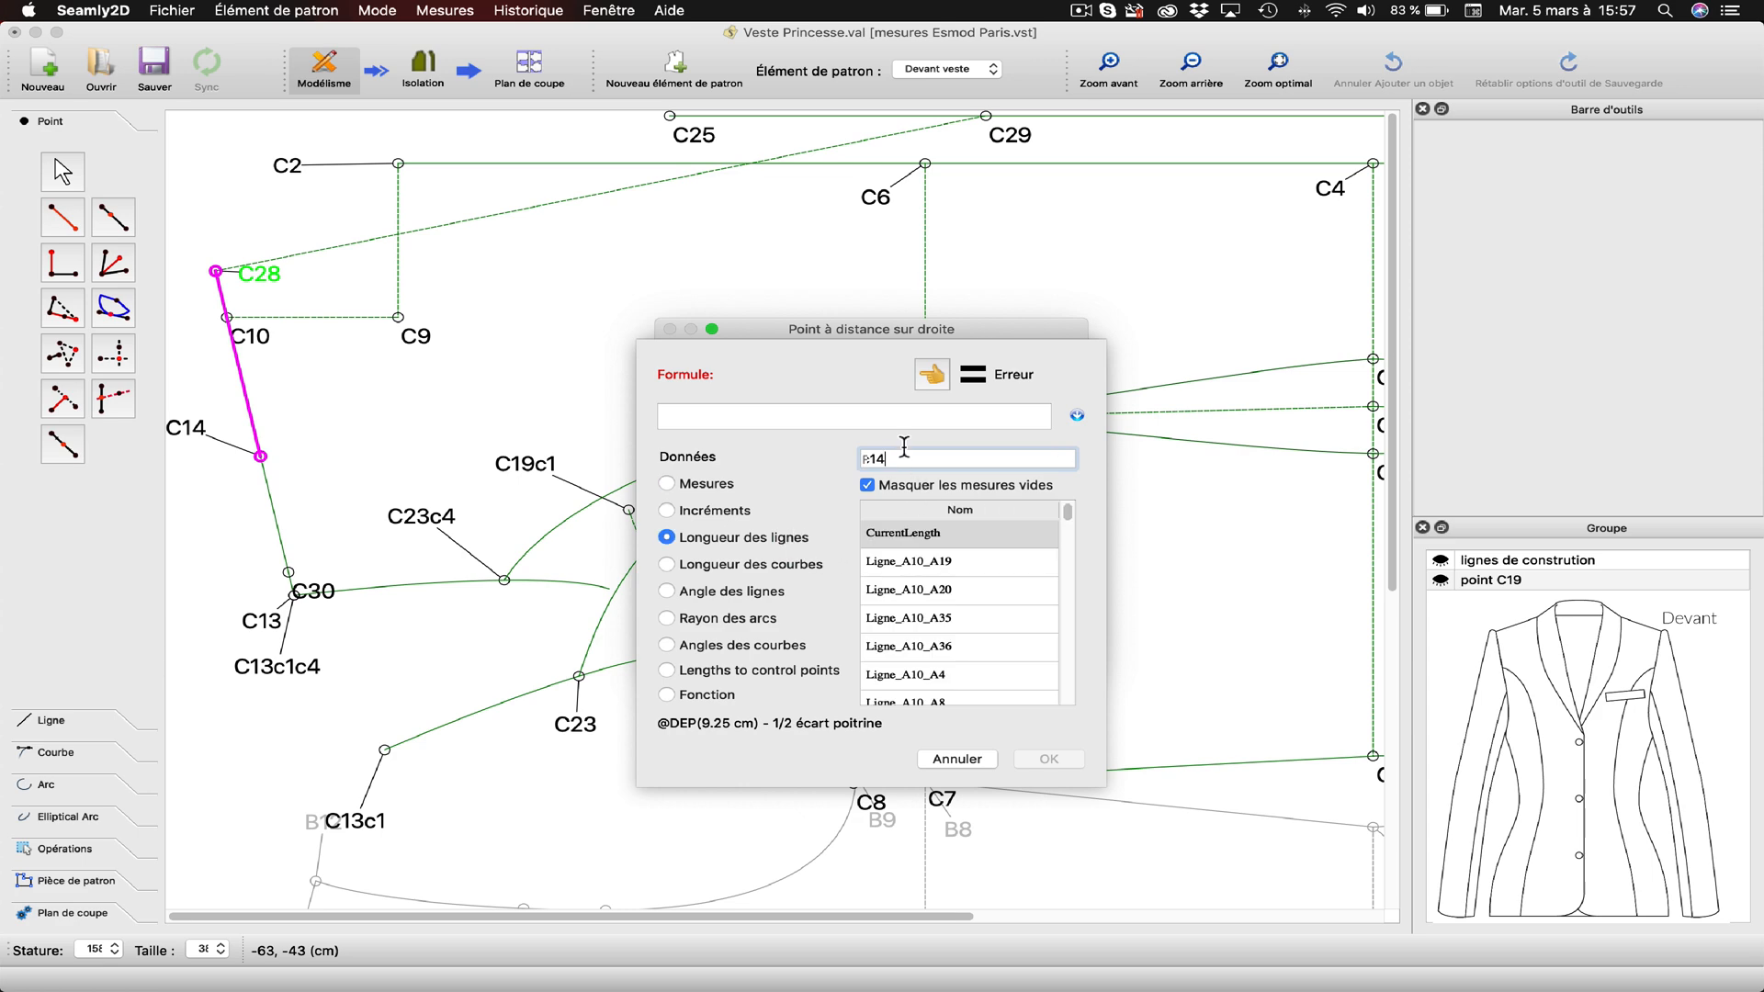
key(BackSpace)
key(BackSpace)
key(BackSpace)
text(c14)
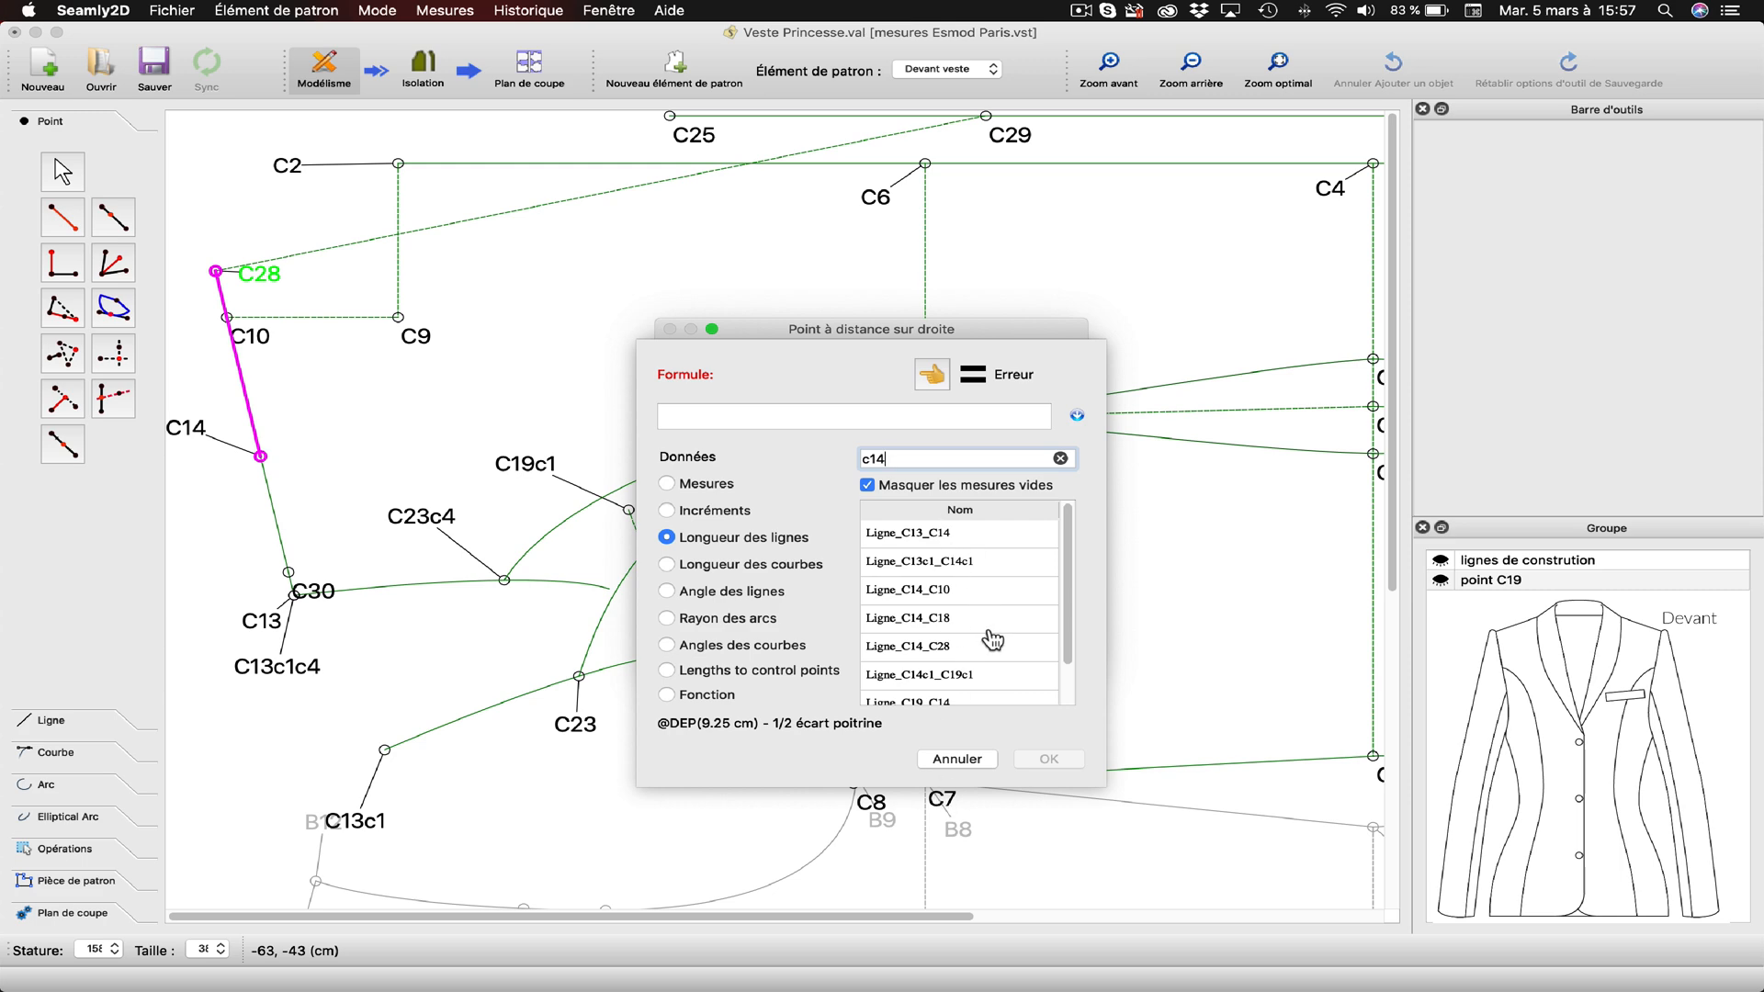
double_click(963, 648)
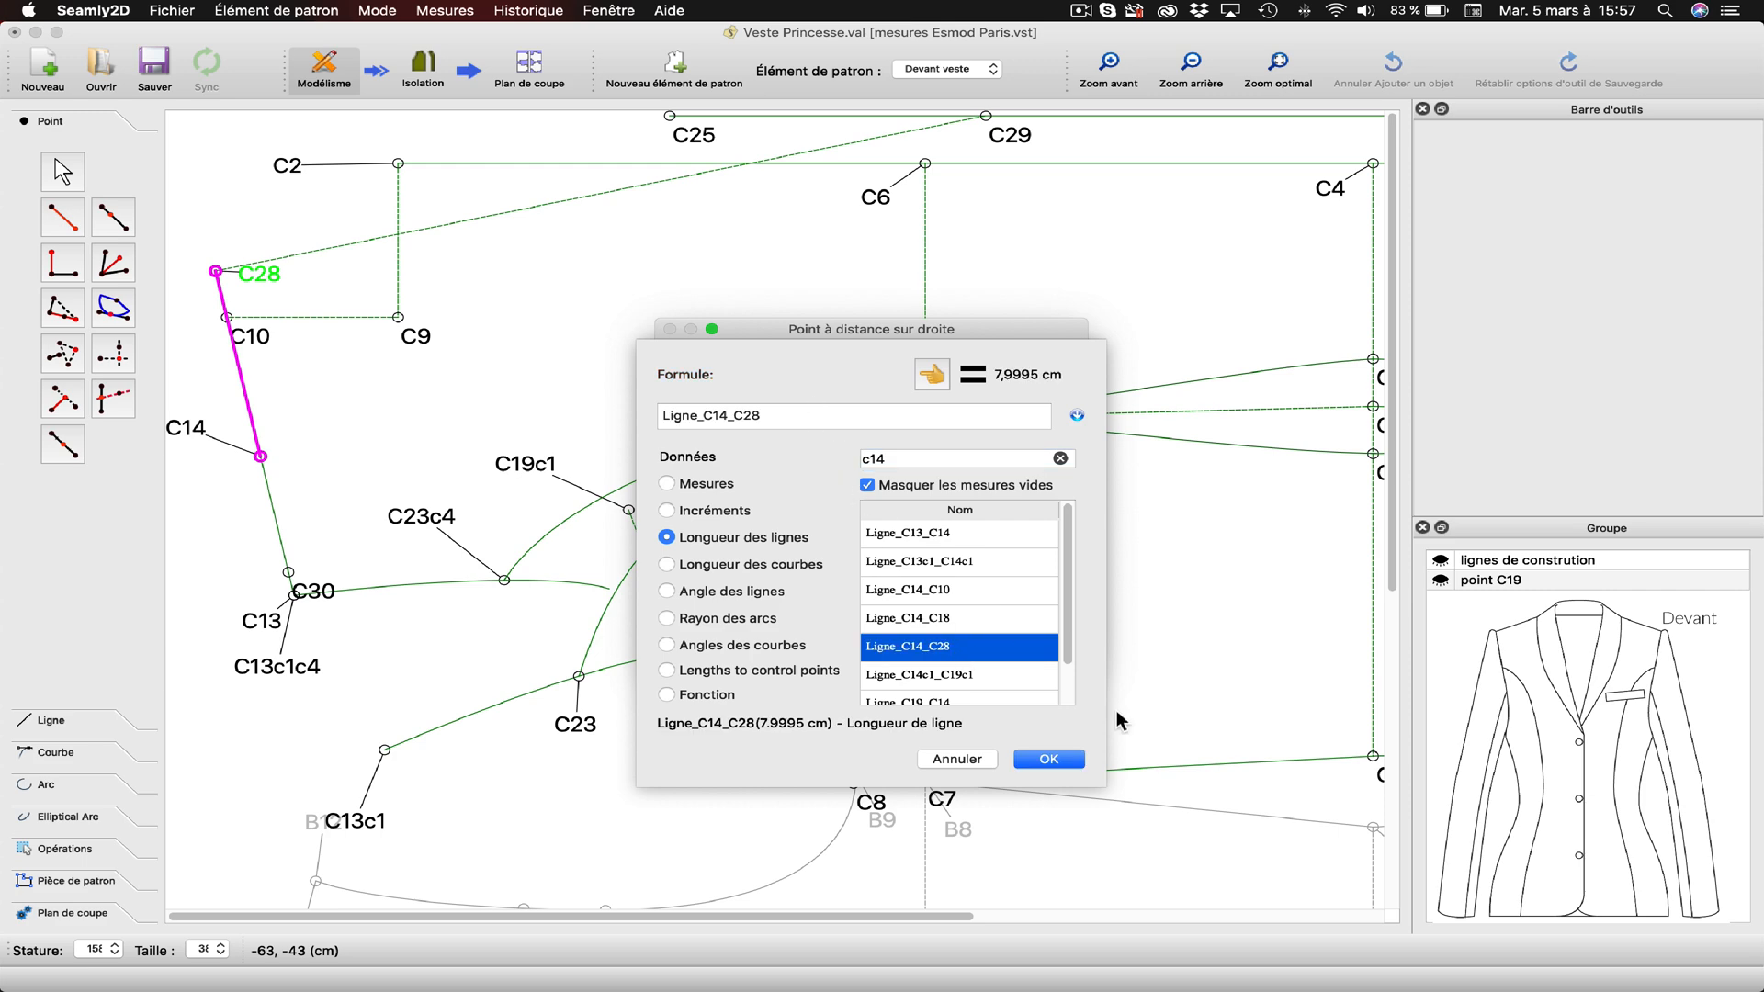
click(1053, 762)
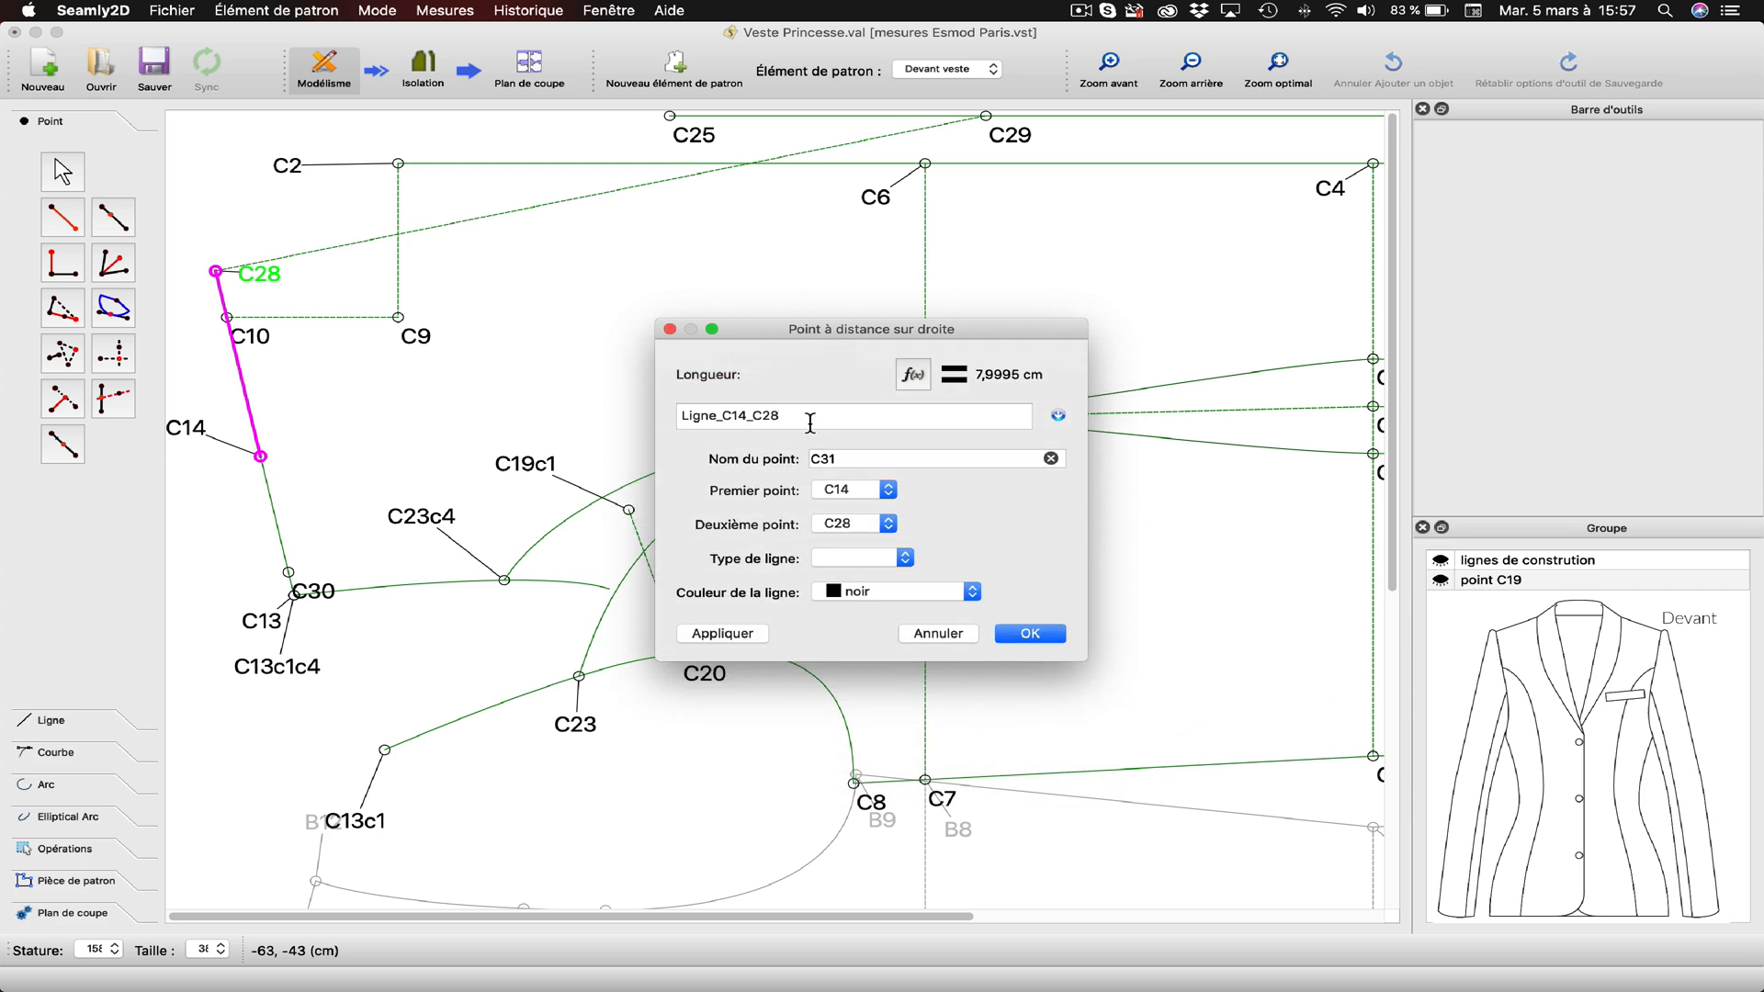
Try the length formula Ligne_C14_C28+5 for the new point and apply it.
text(+)
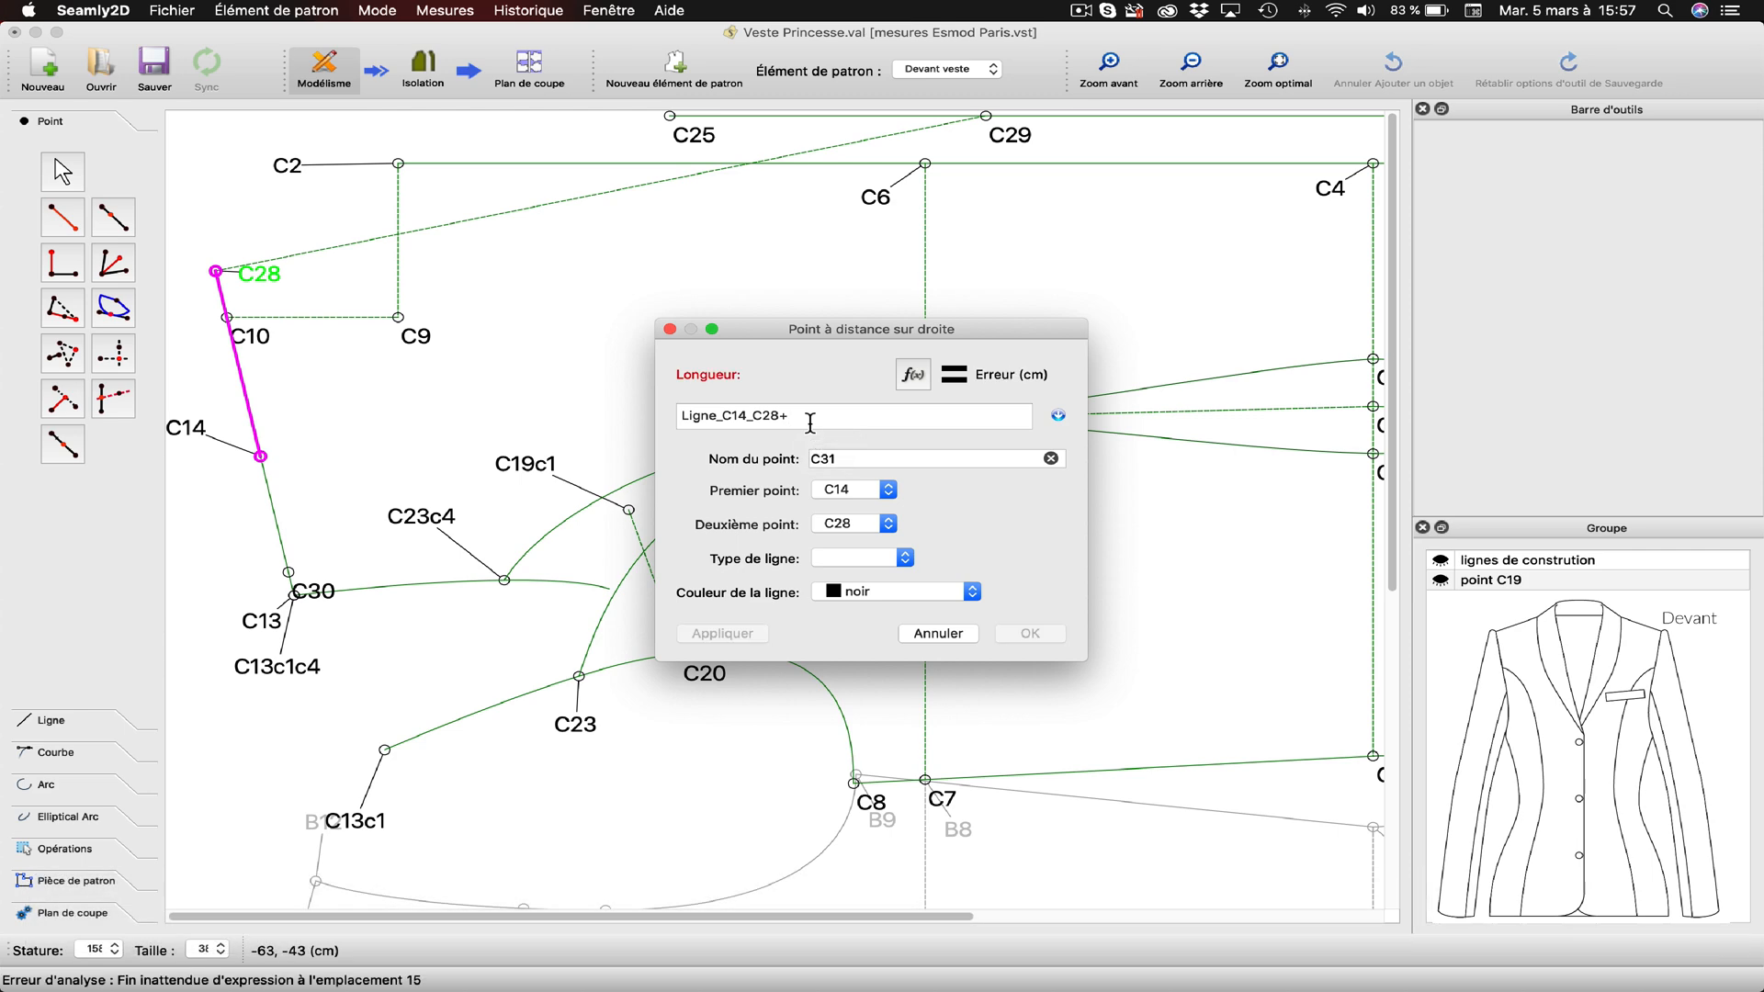
text(5)
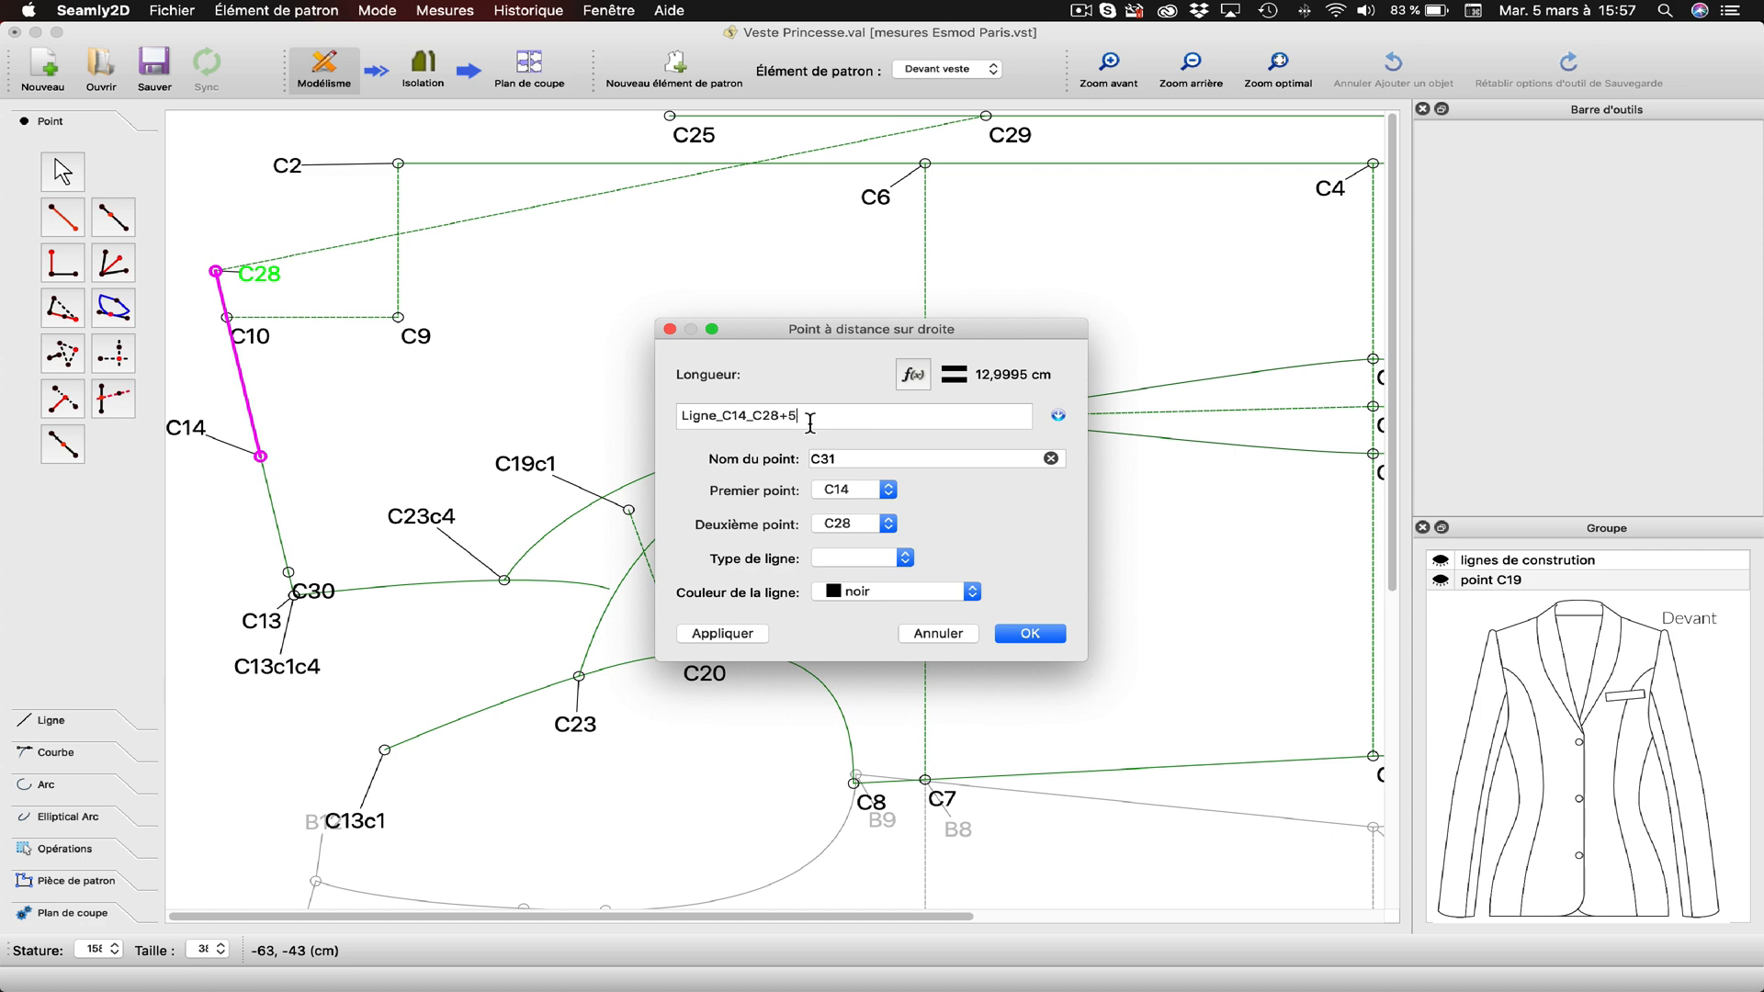
click(722, 633)
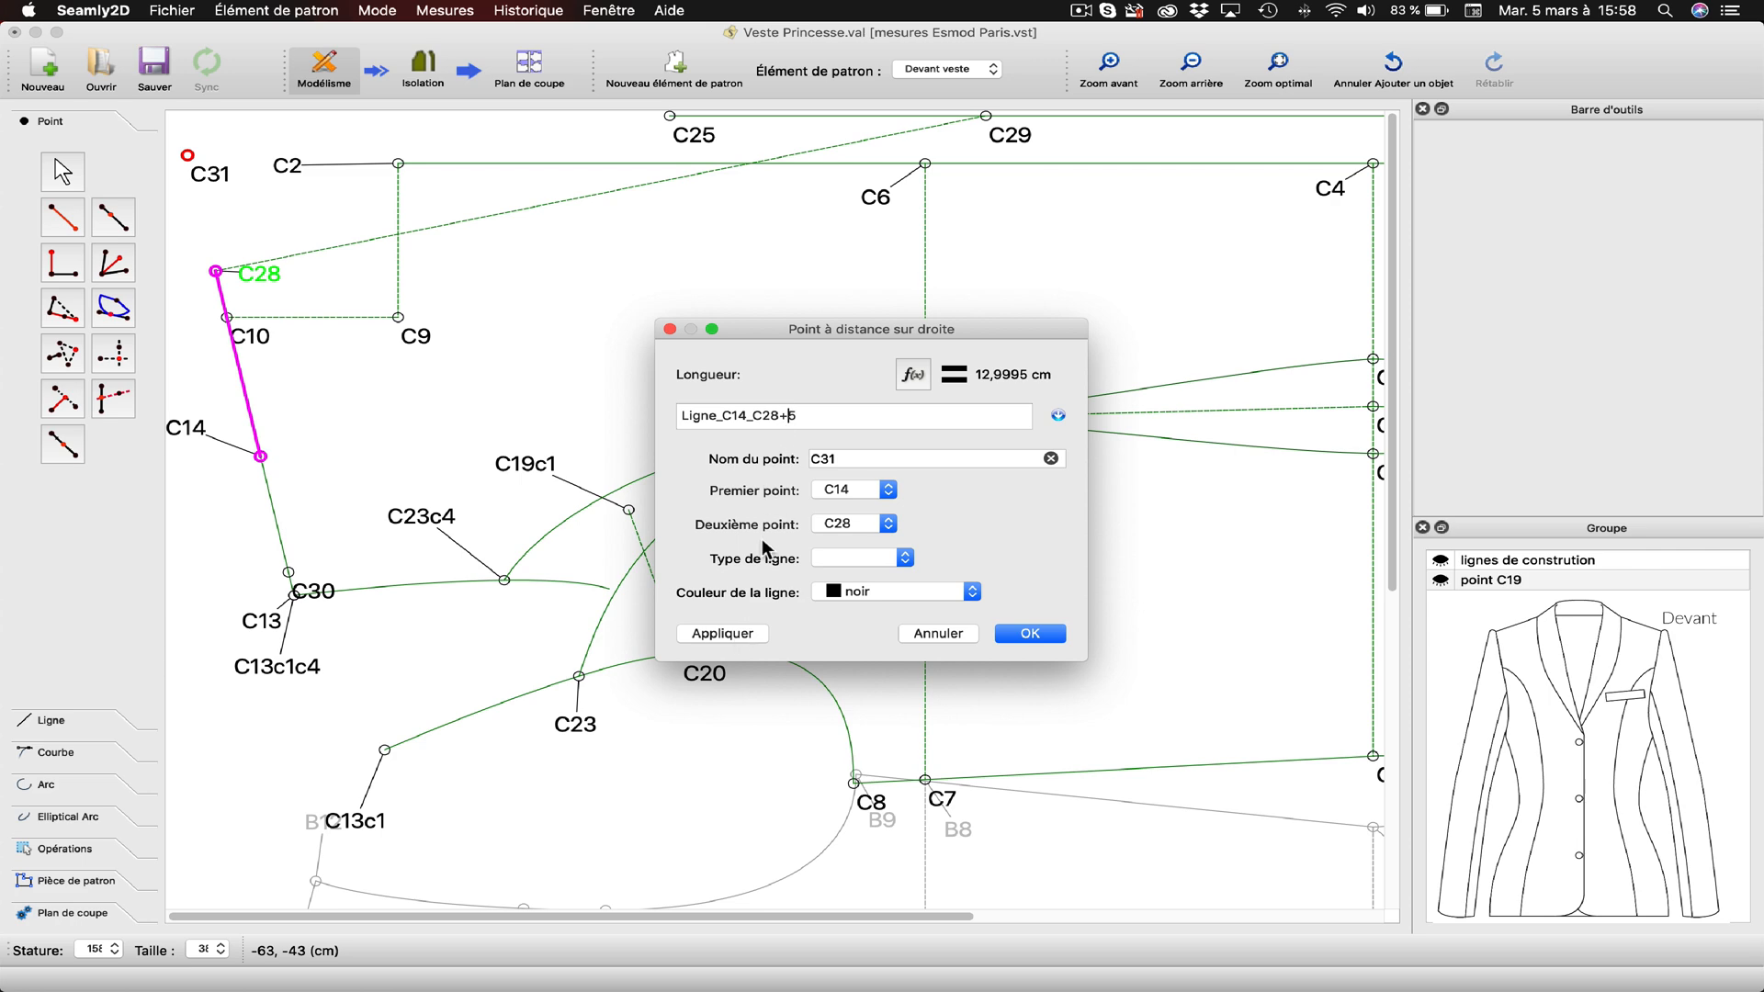
Set the point's length formula to Ligne_C14_C28-5 and create it between C14 and C28.
key(BackSpace)
key(BackSpace)
text(-5)
click(738, 634)
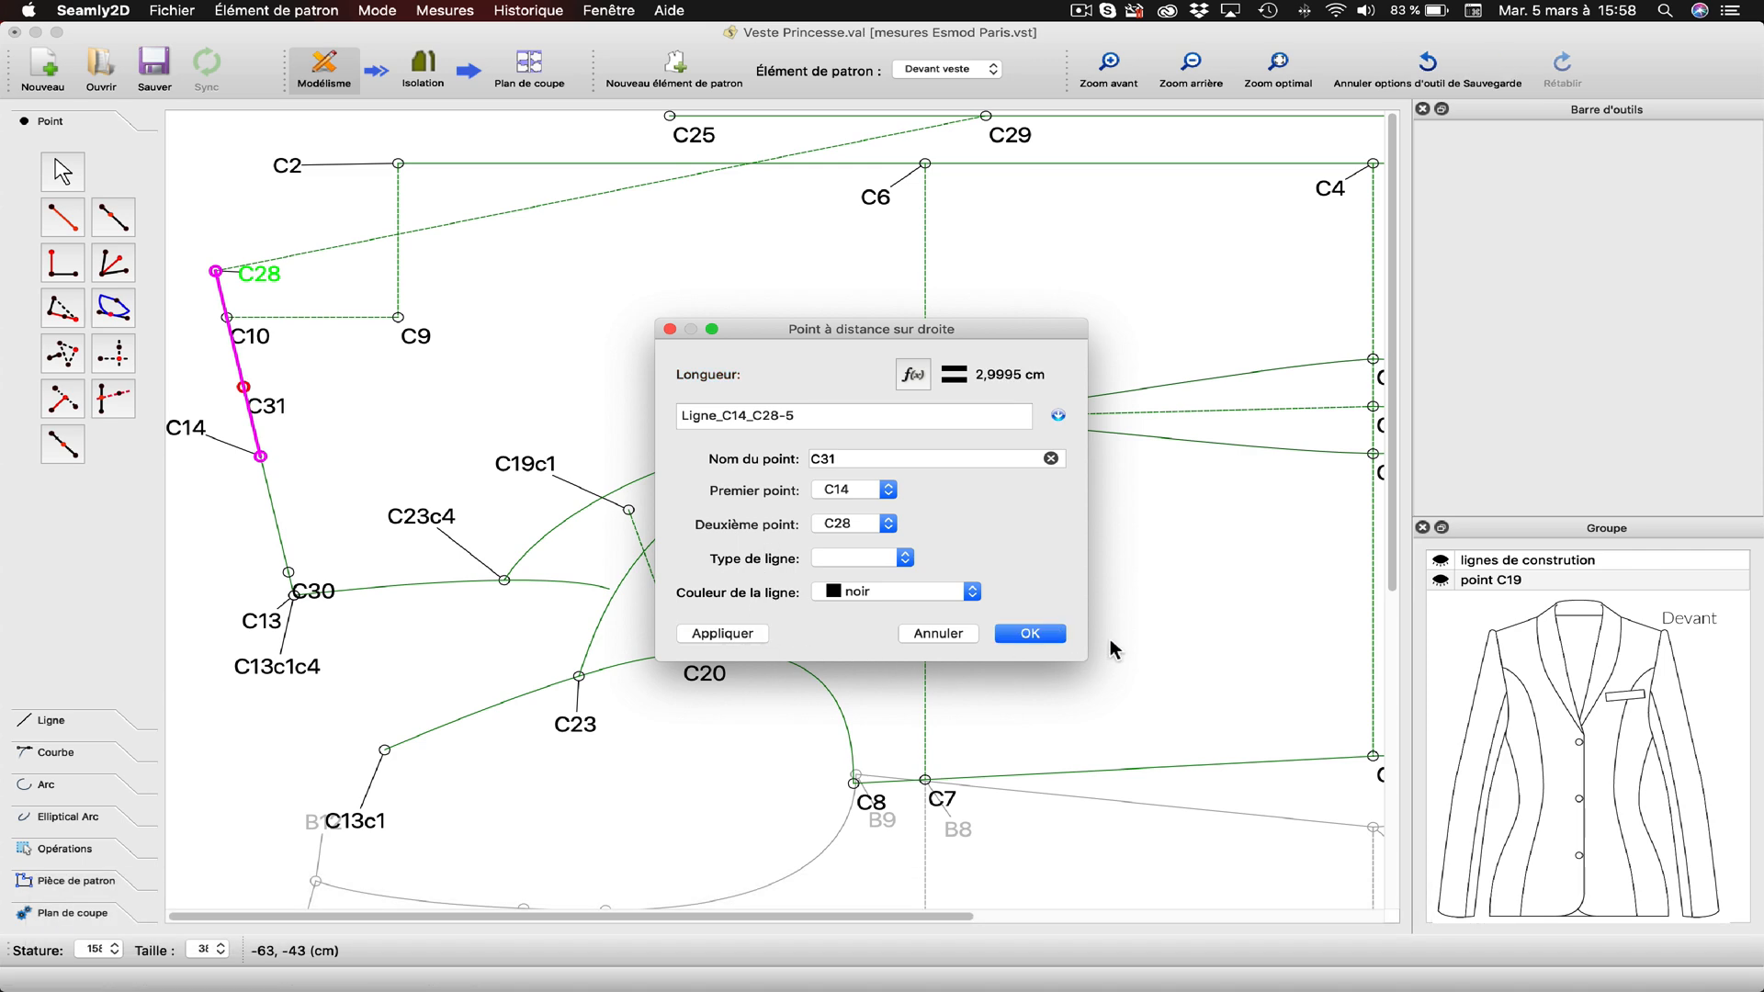
click(1031, 634)
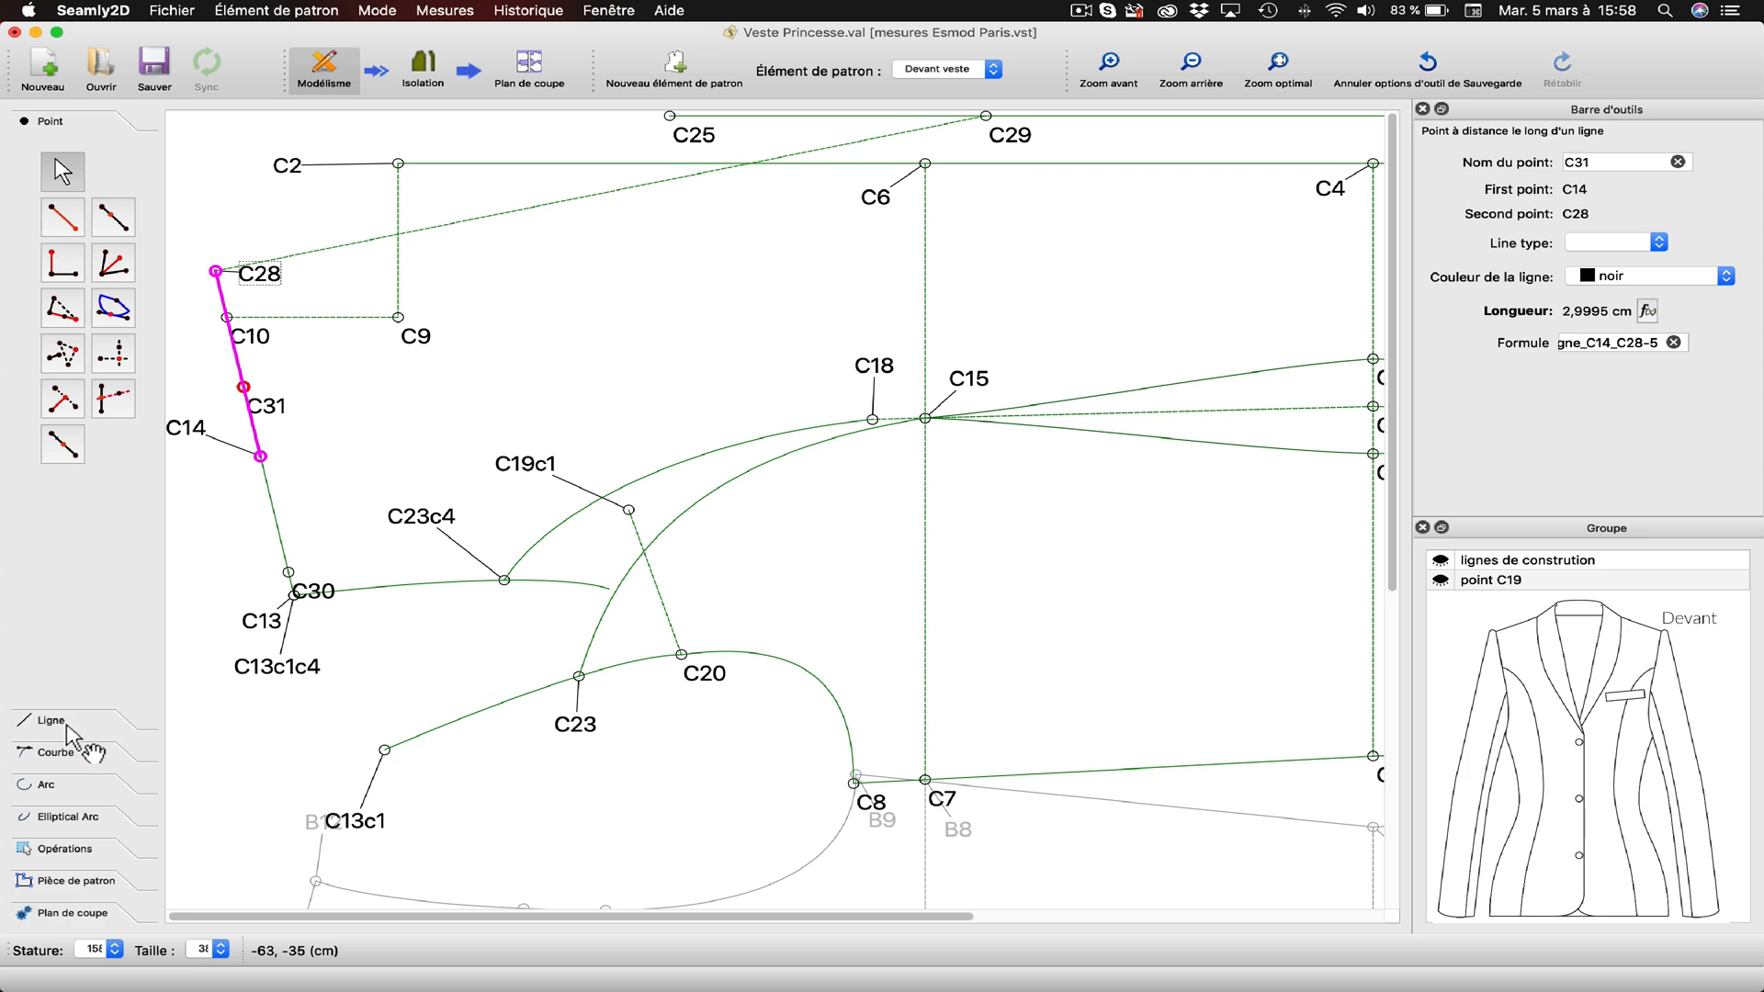
Draw a simple curve from C31 to C29 and pull its C31 control handle out to about 19.6 cm at about 5.9°.
click(62, 753)
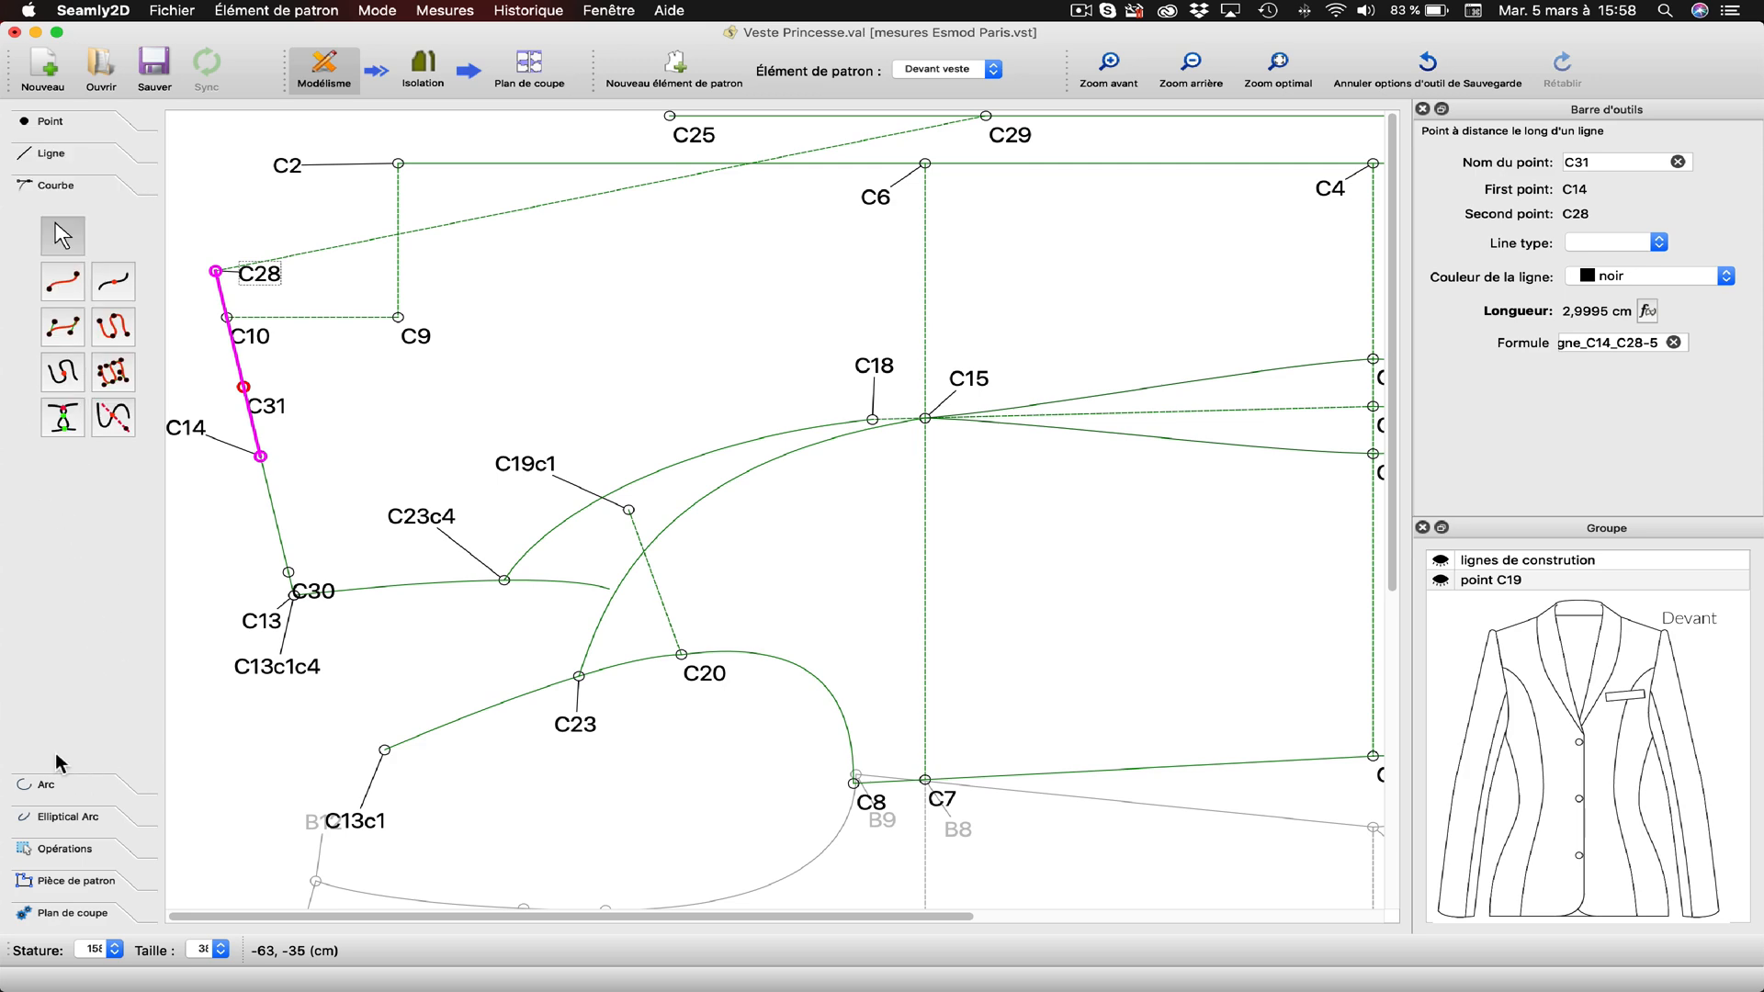
click(61, 281)
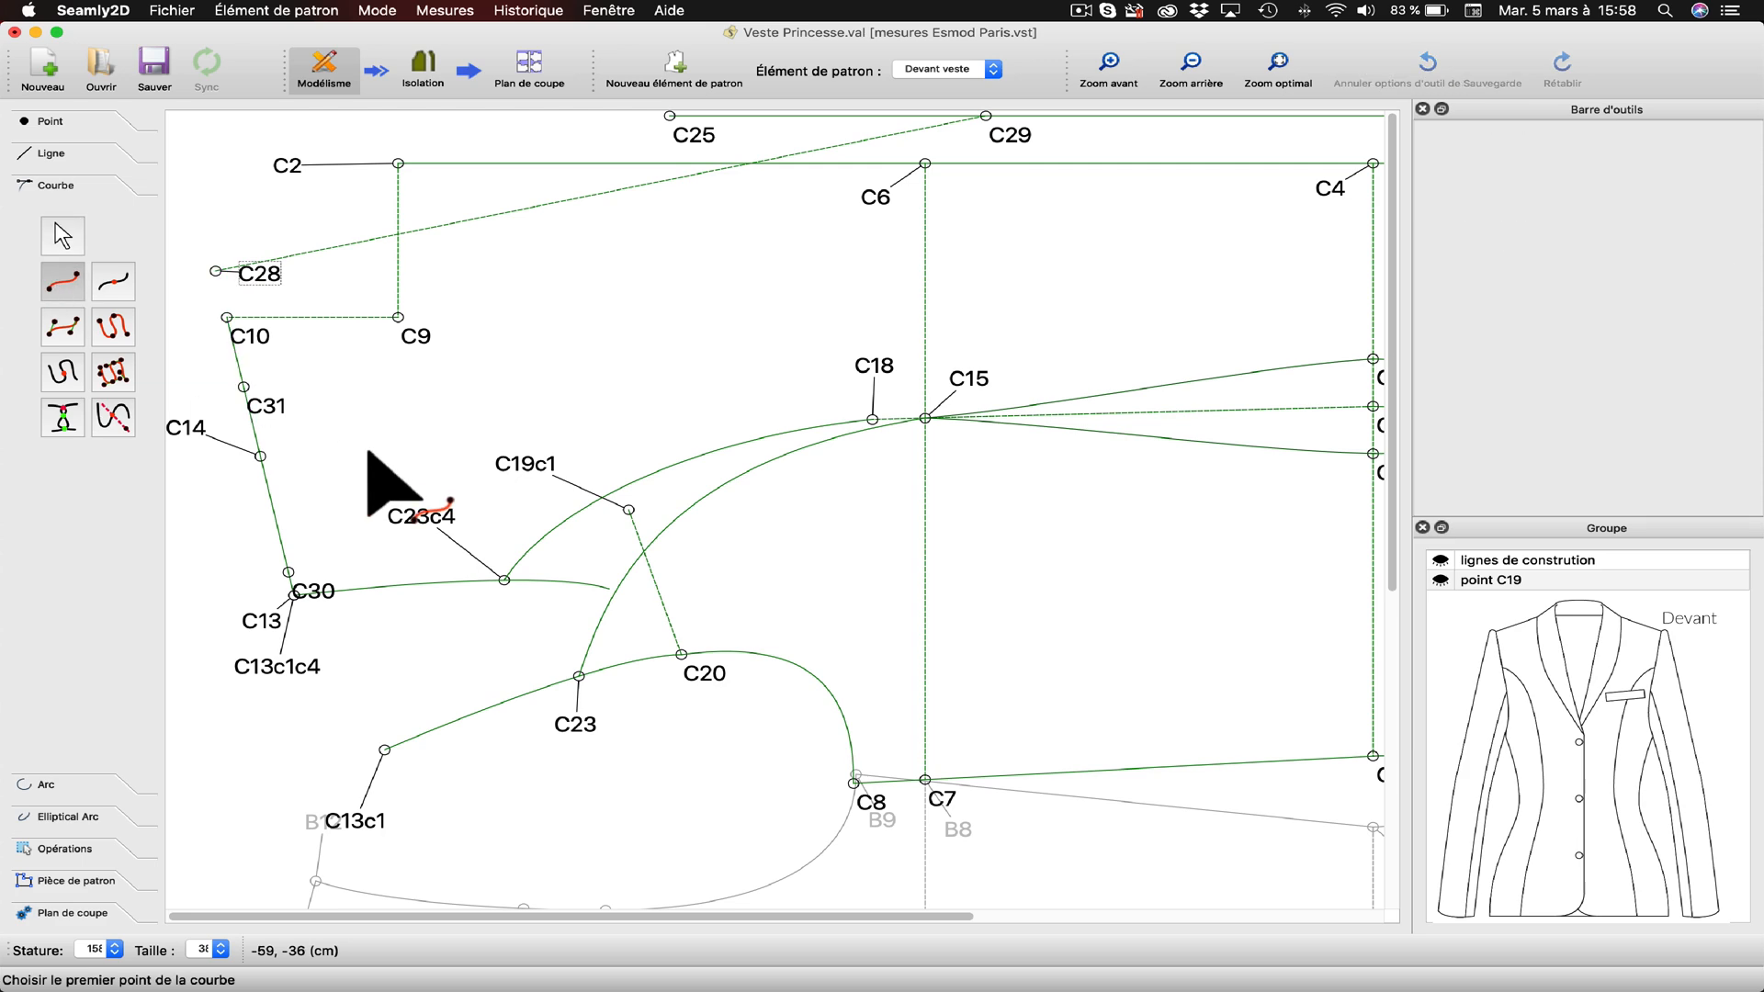
click(270, 413)
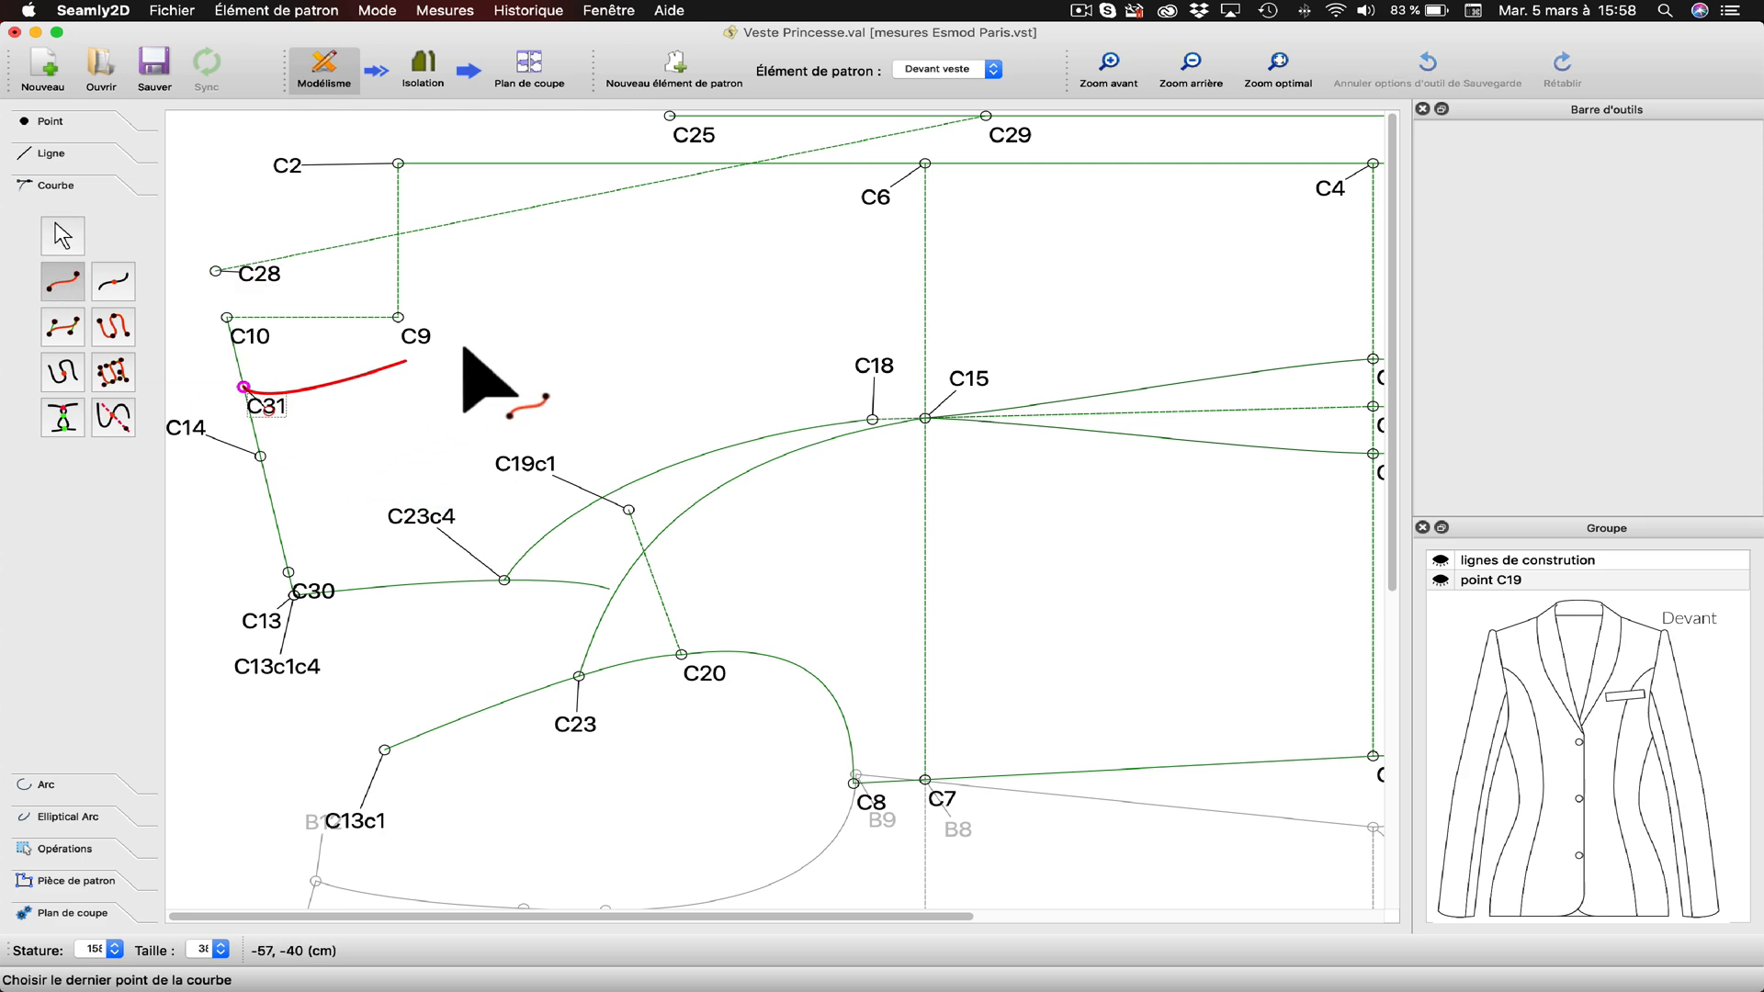
click(986, 117)
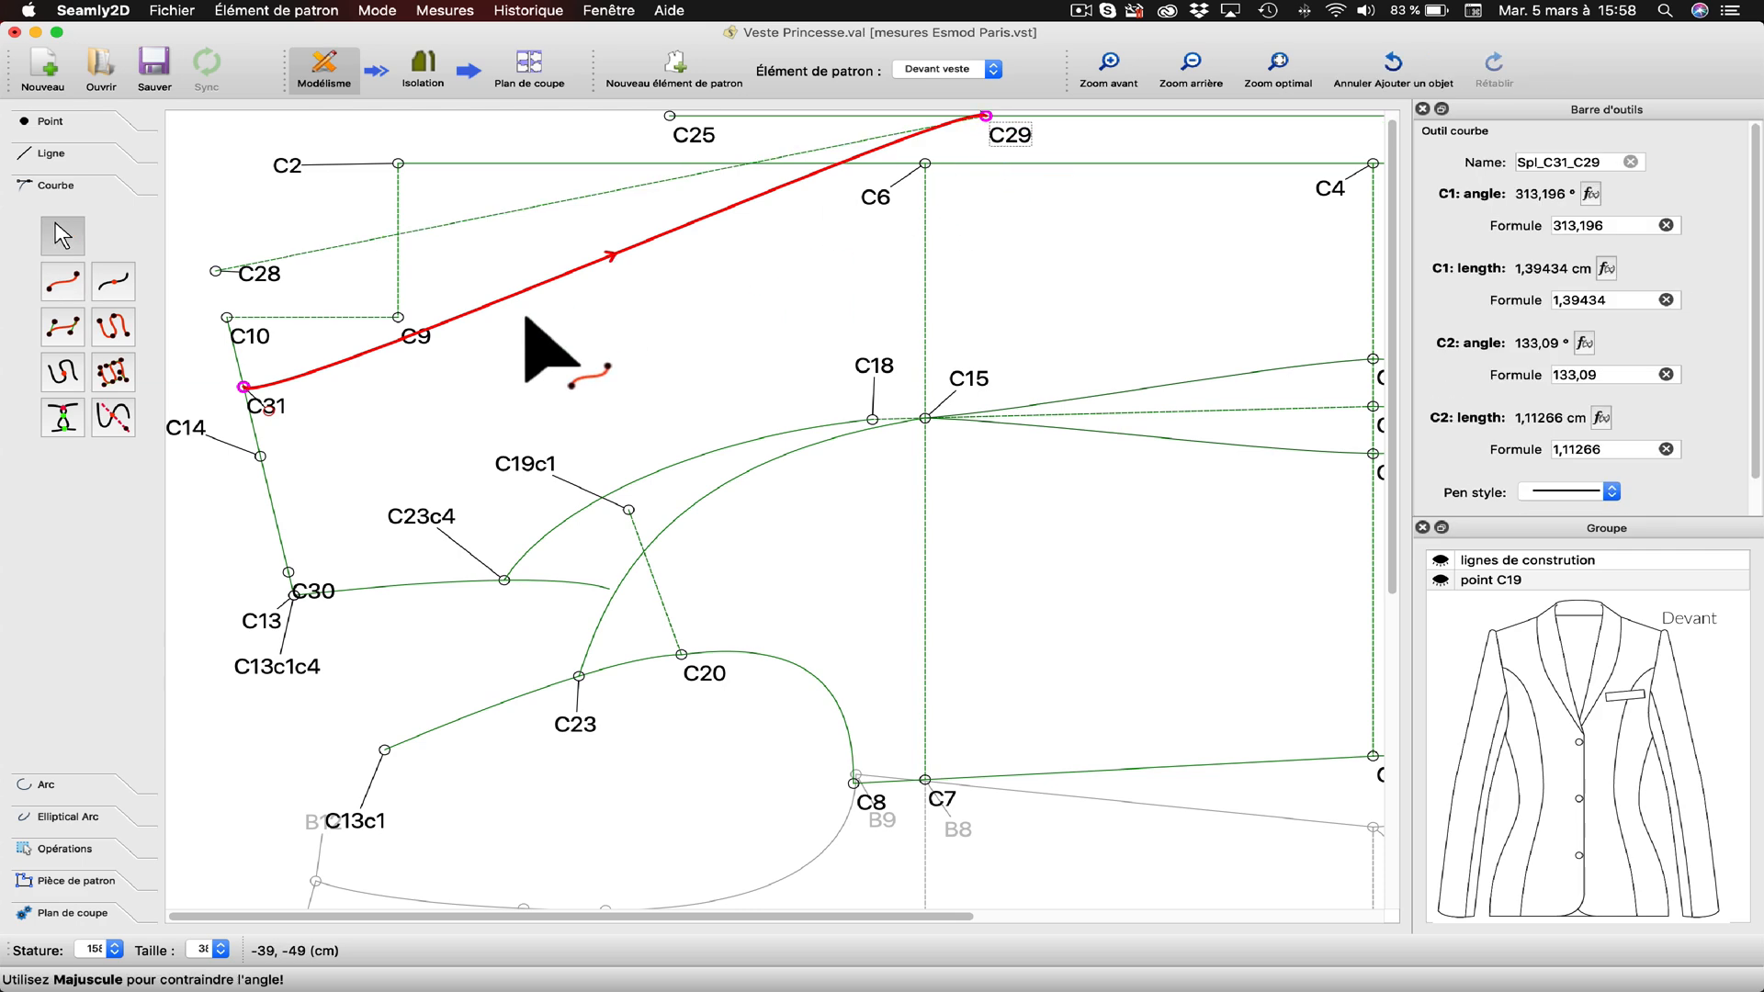
drag(269, 414, 395, 422)
drag(493, 384, 759, 340)
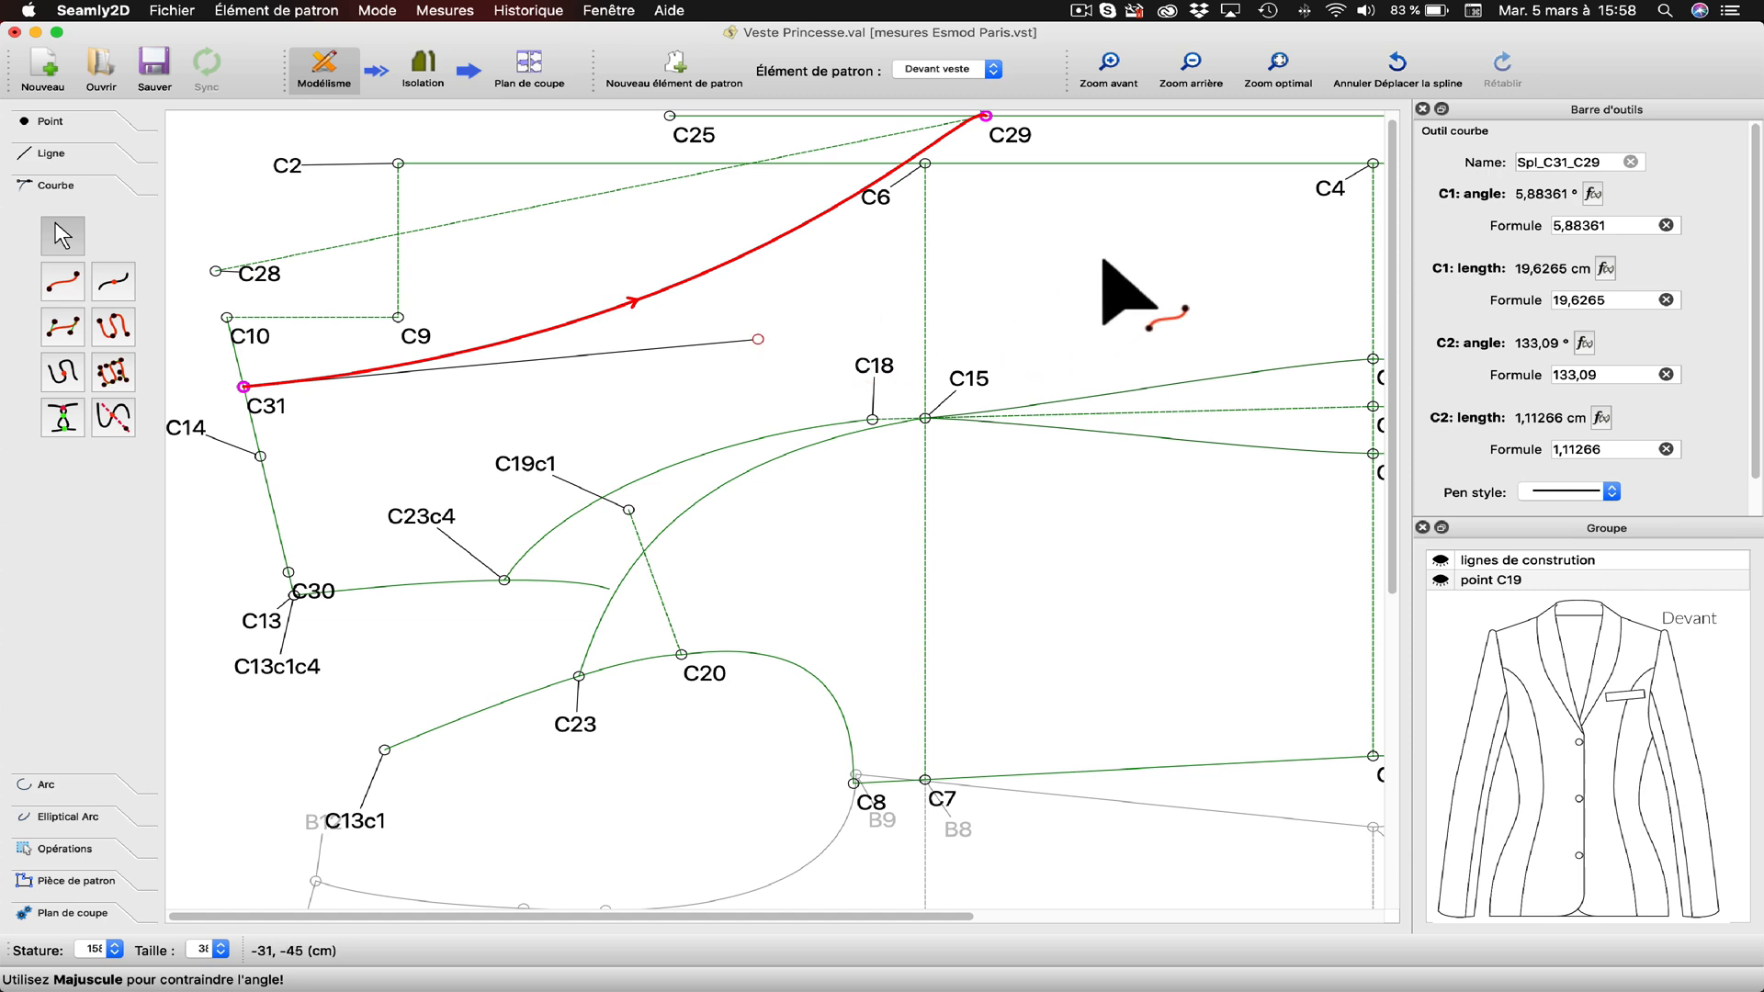
Reshape the C31–C29 curve, moving the C29 handle to about 2.7 cm at 196° and the C31 handle to about 21.5 cm at 10.8°.
scroll(1102, 260, up, 1)
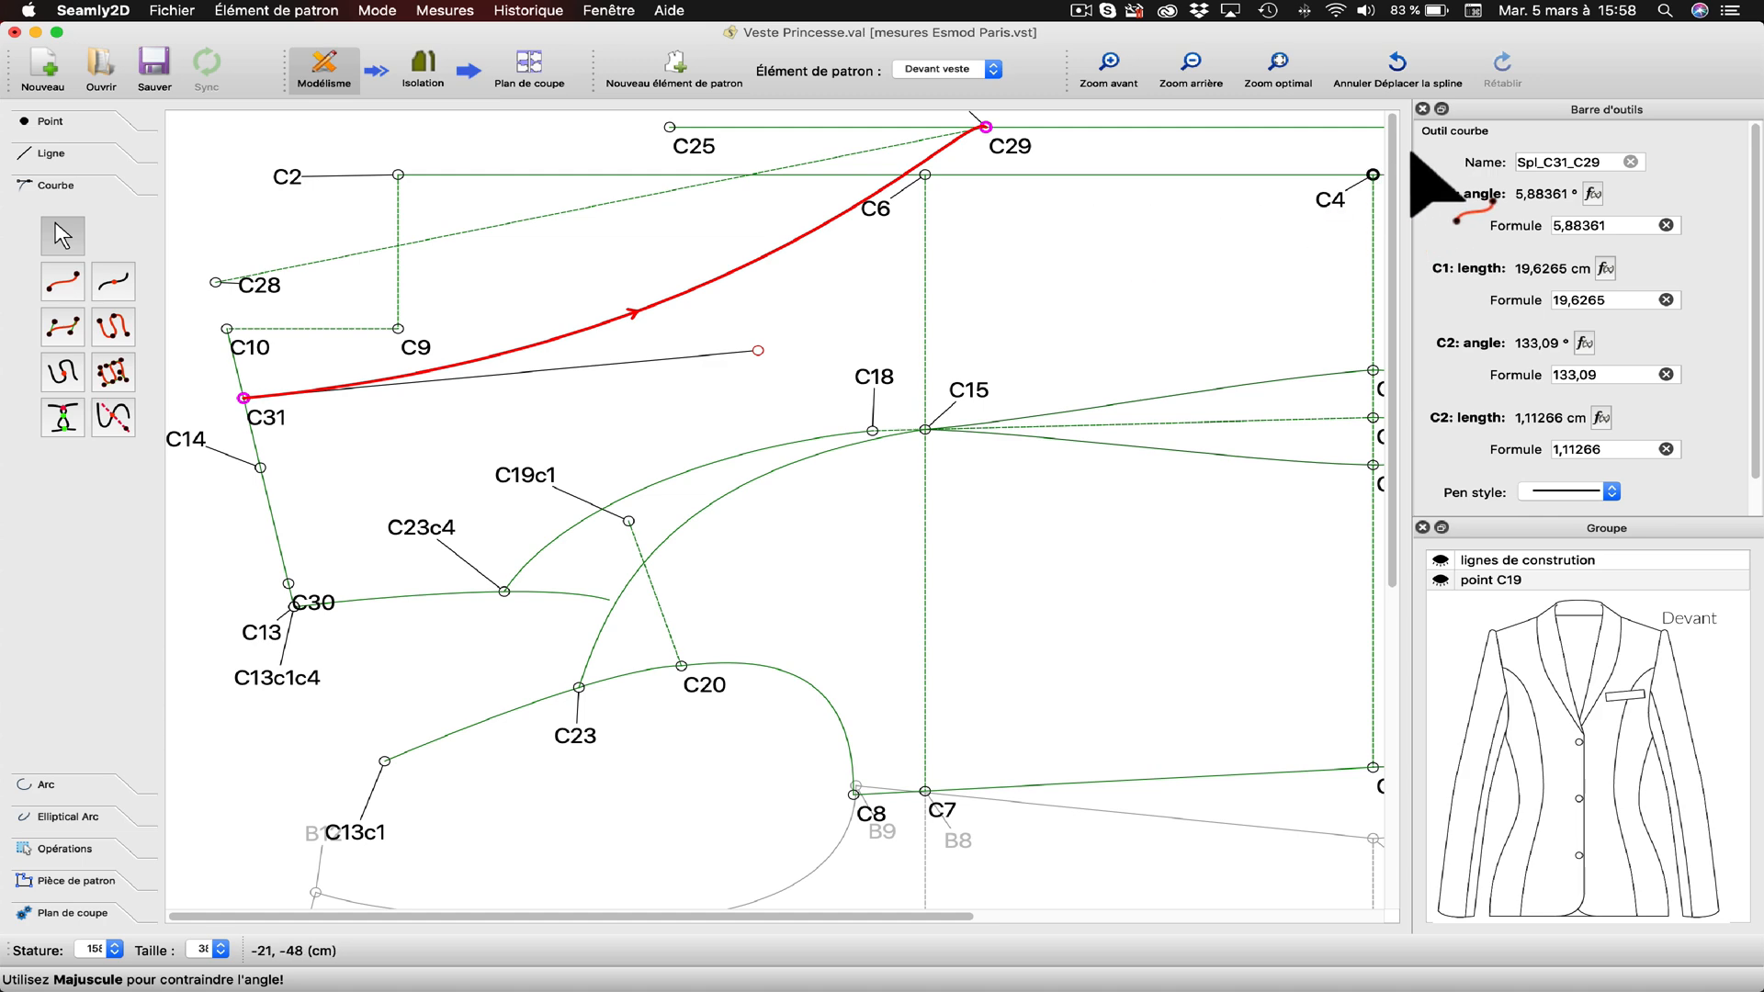
click(1193, 68)
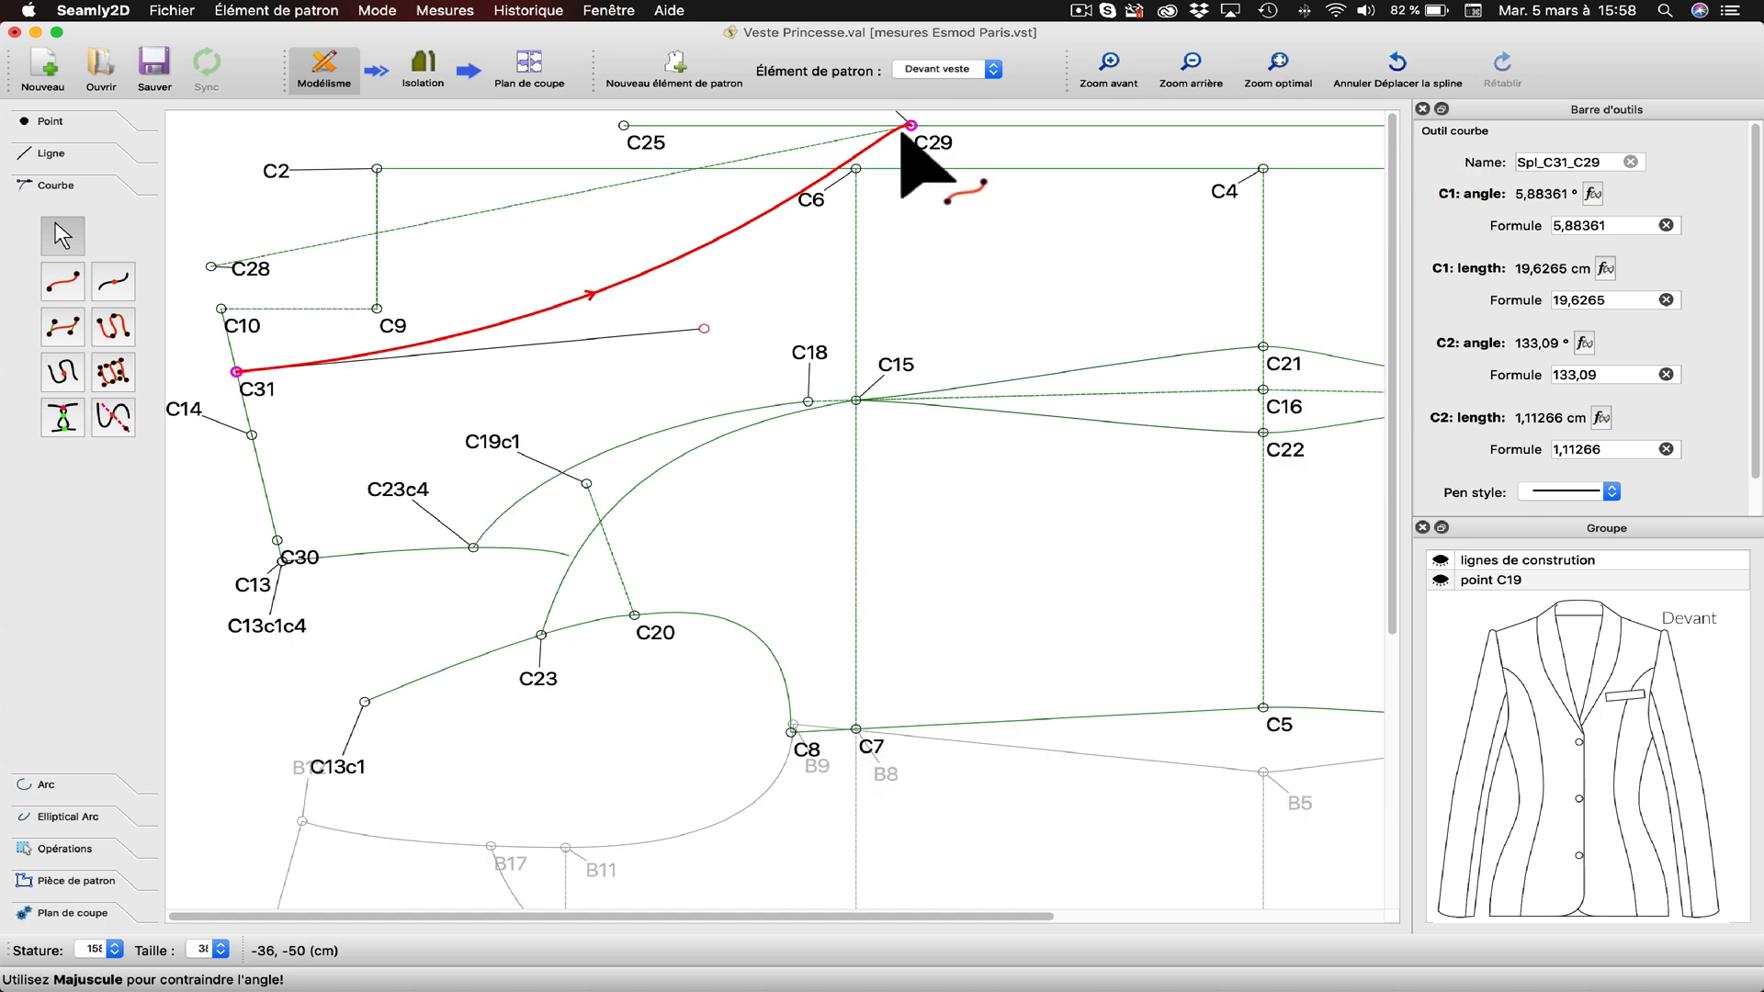
key(Return)
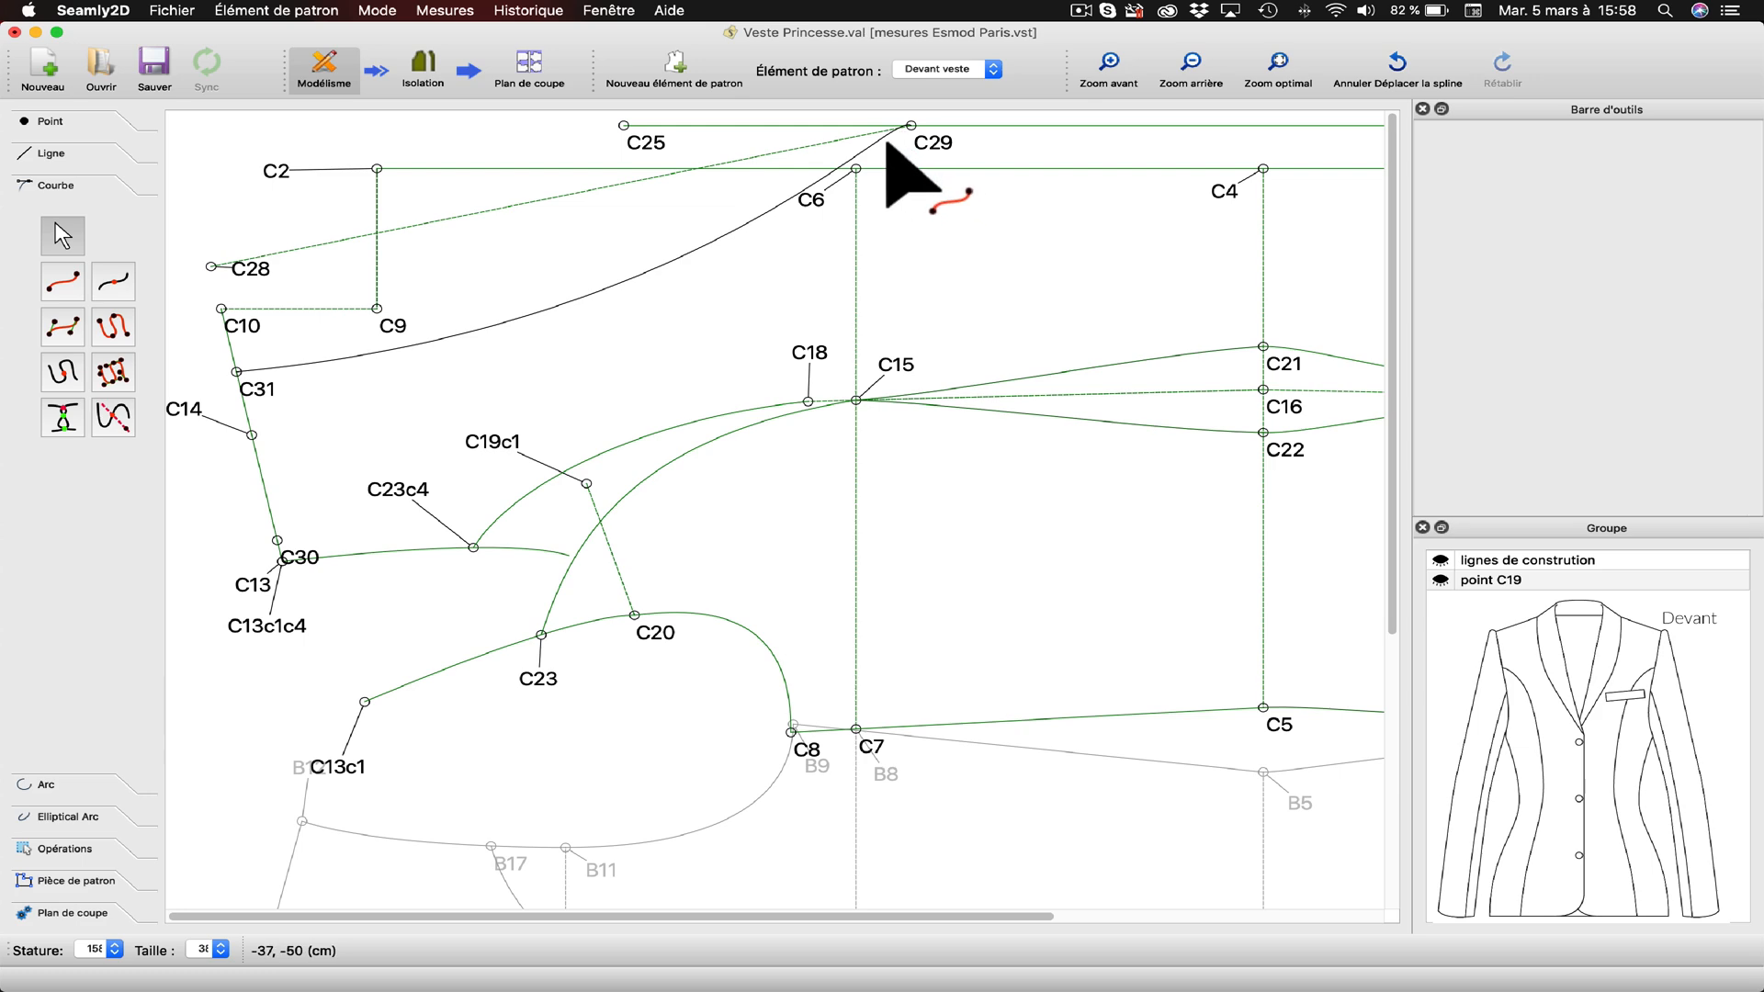
click(877, 145)
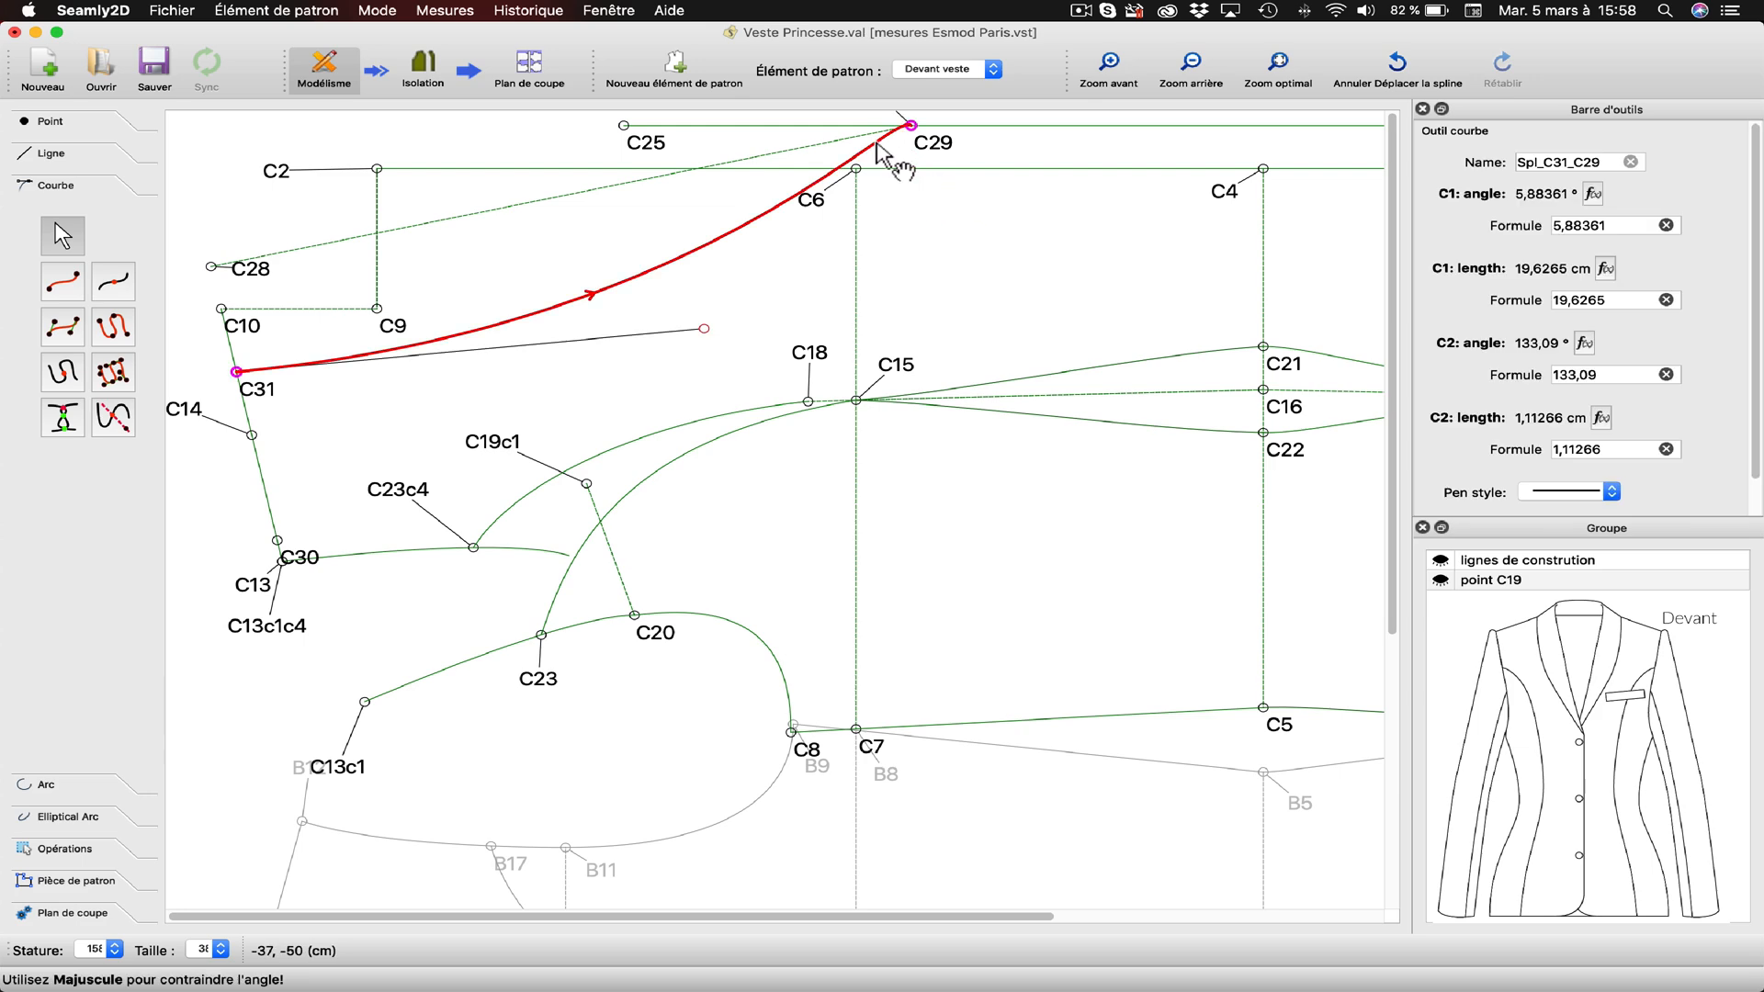
drag(898, 165, 860, 159)
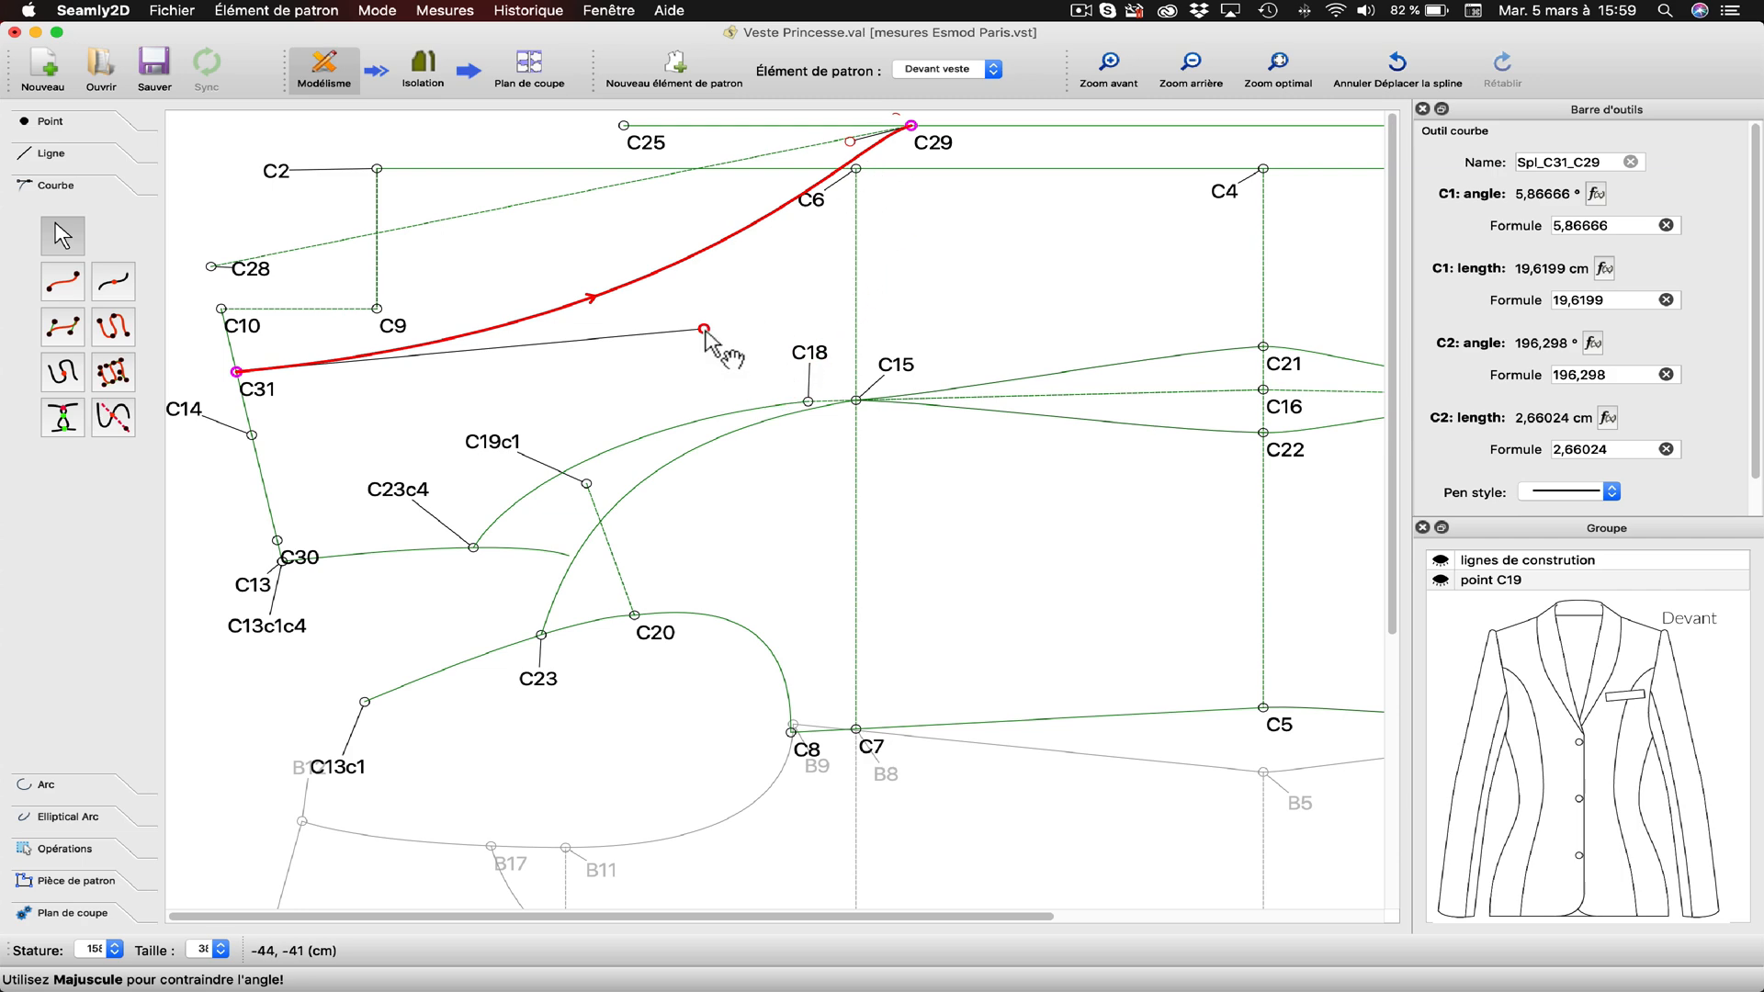
drag(713, 333, 744, 287)
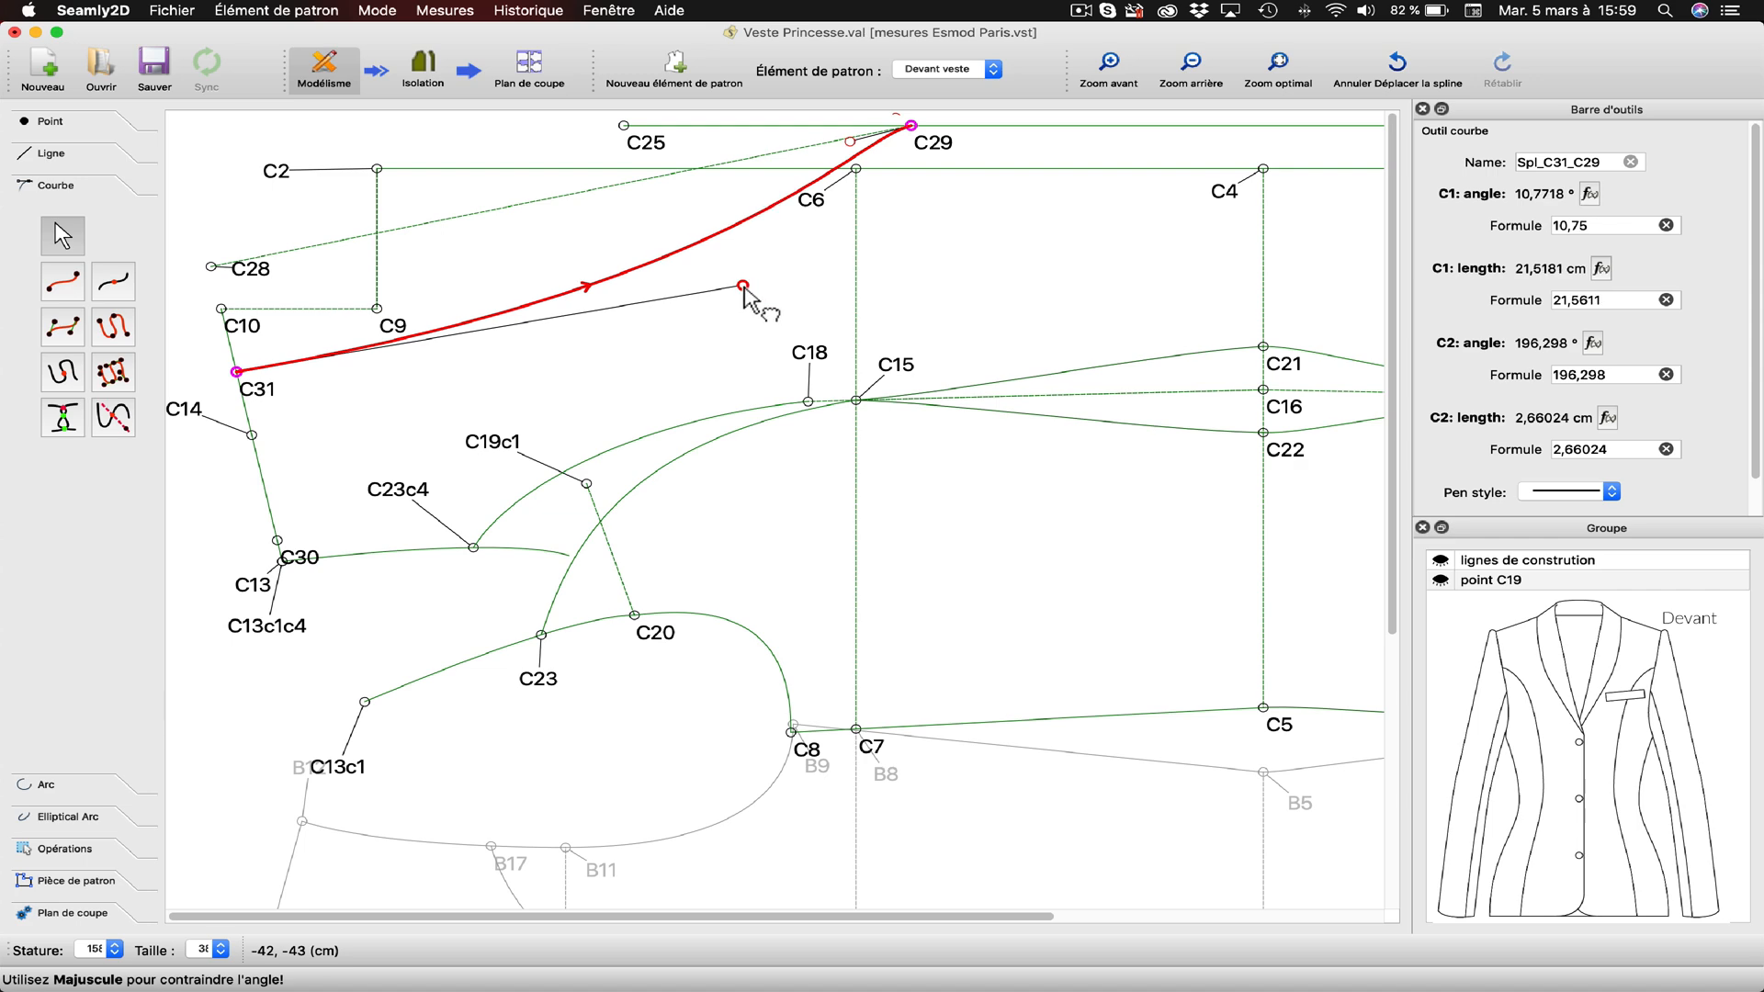
click(331, 152)
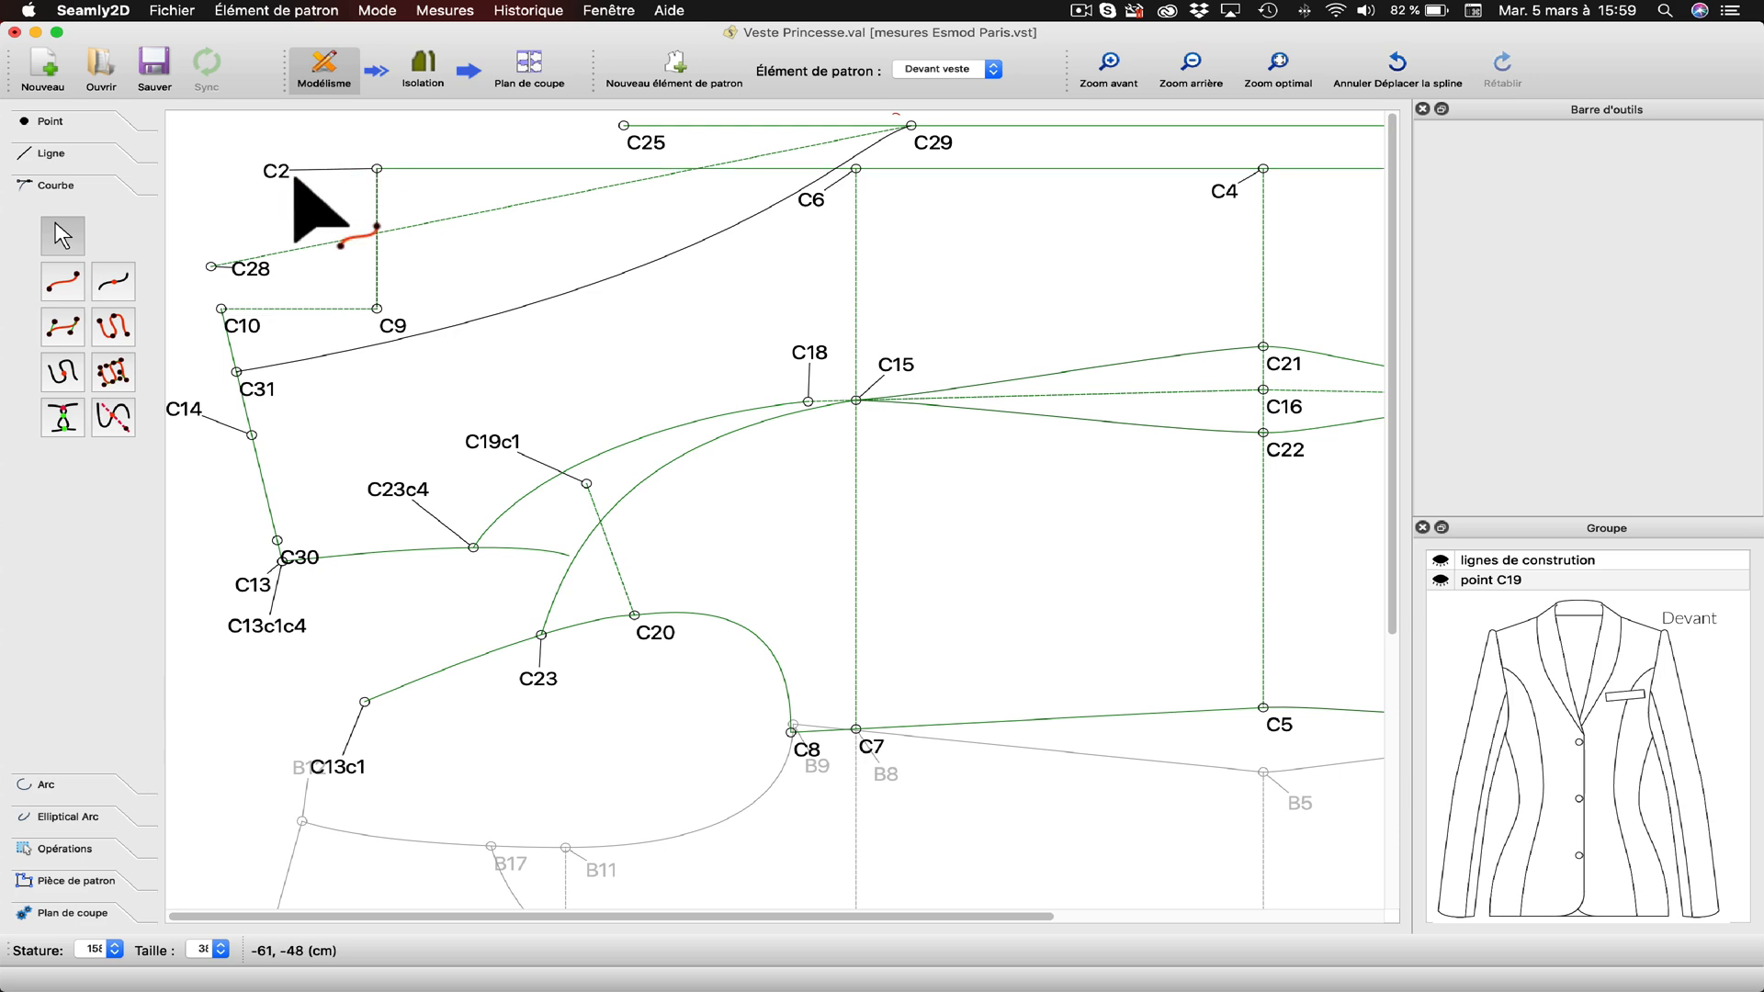
Set the colour of the C31–C29 curve to goldenrod.
right_click(554, 299)
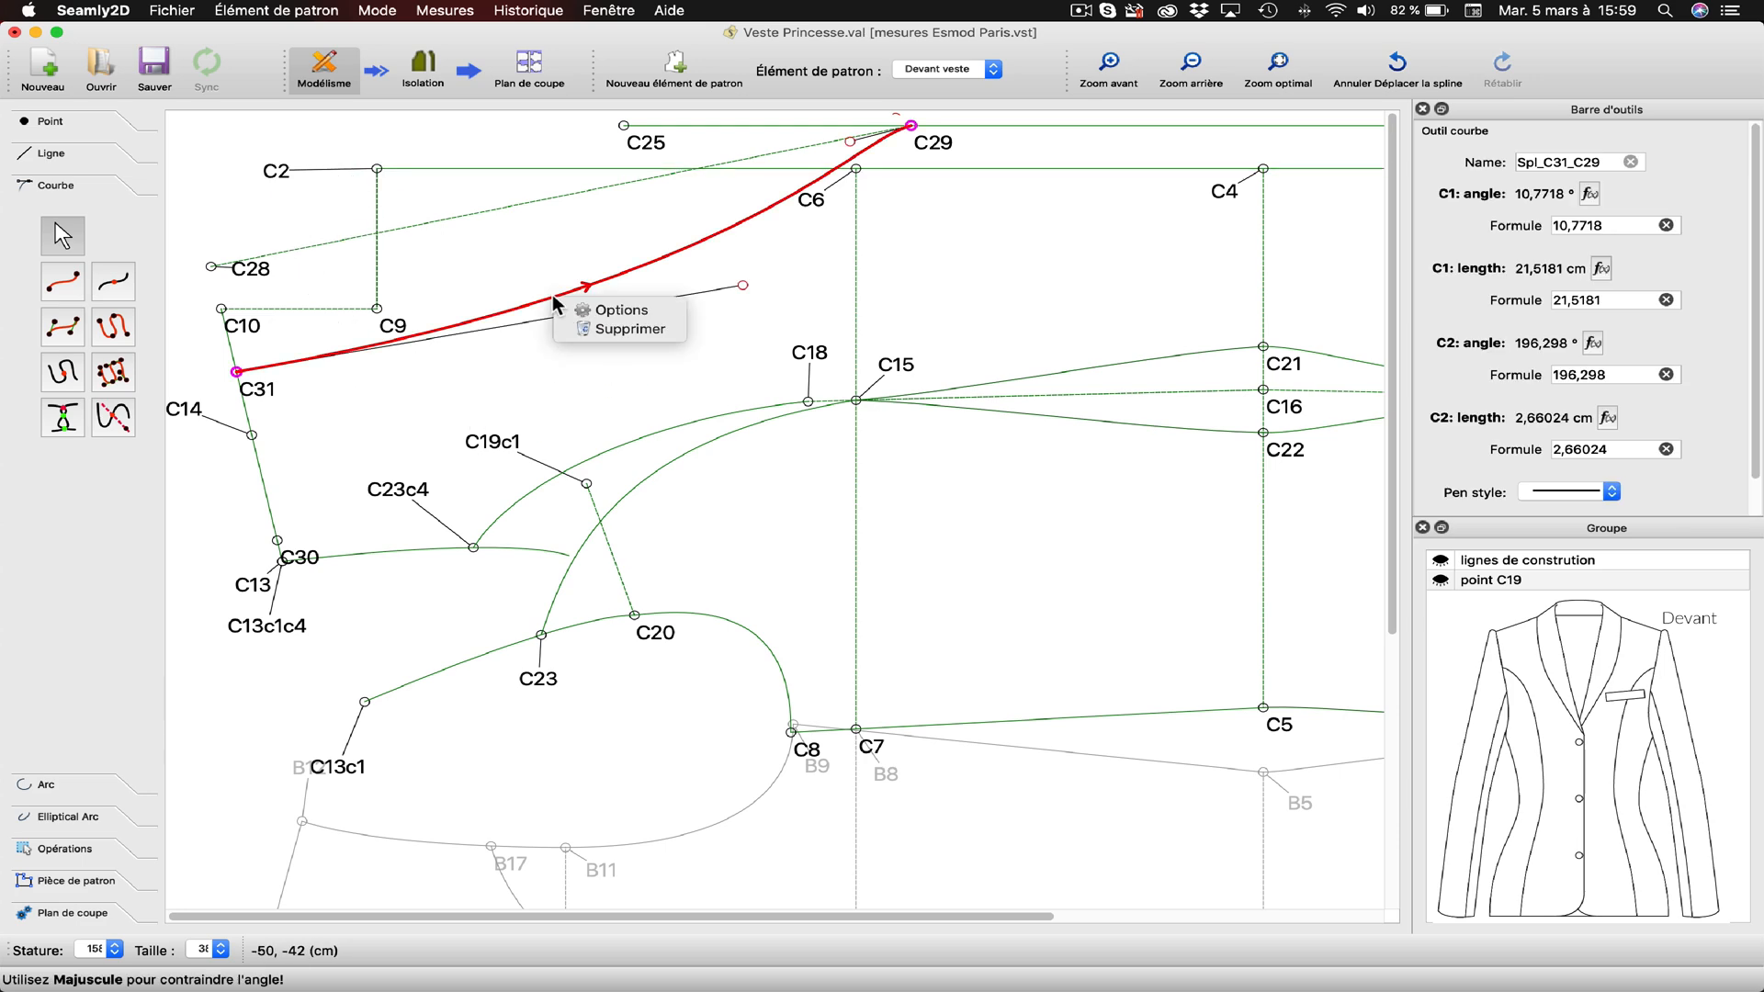
click(602, 313)
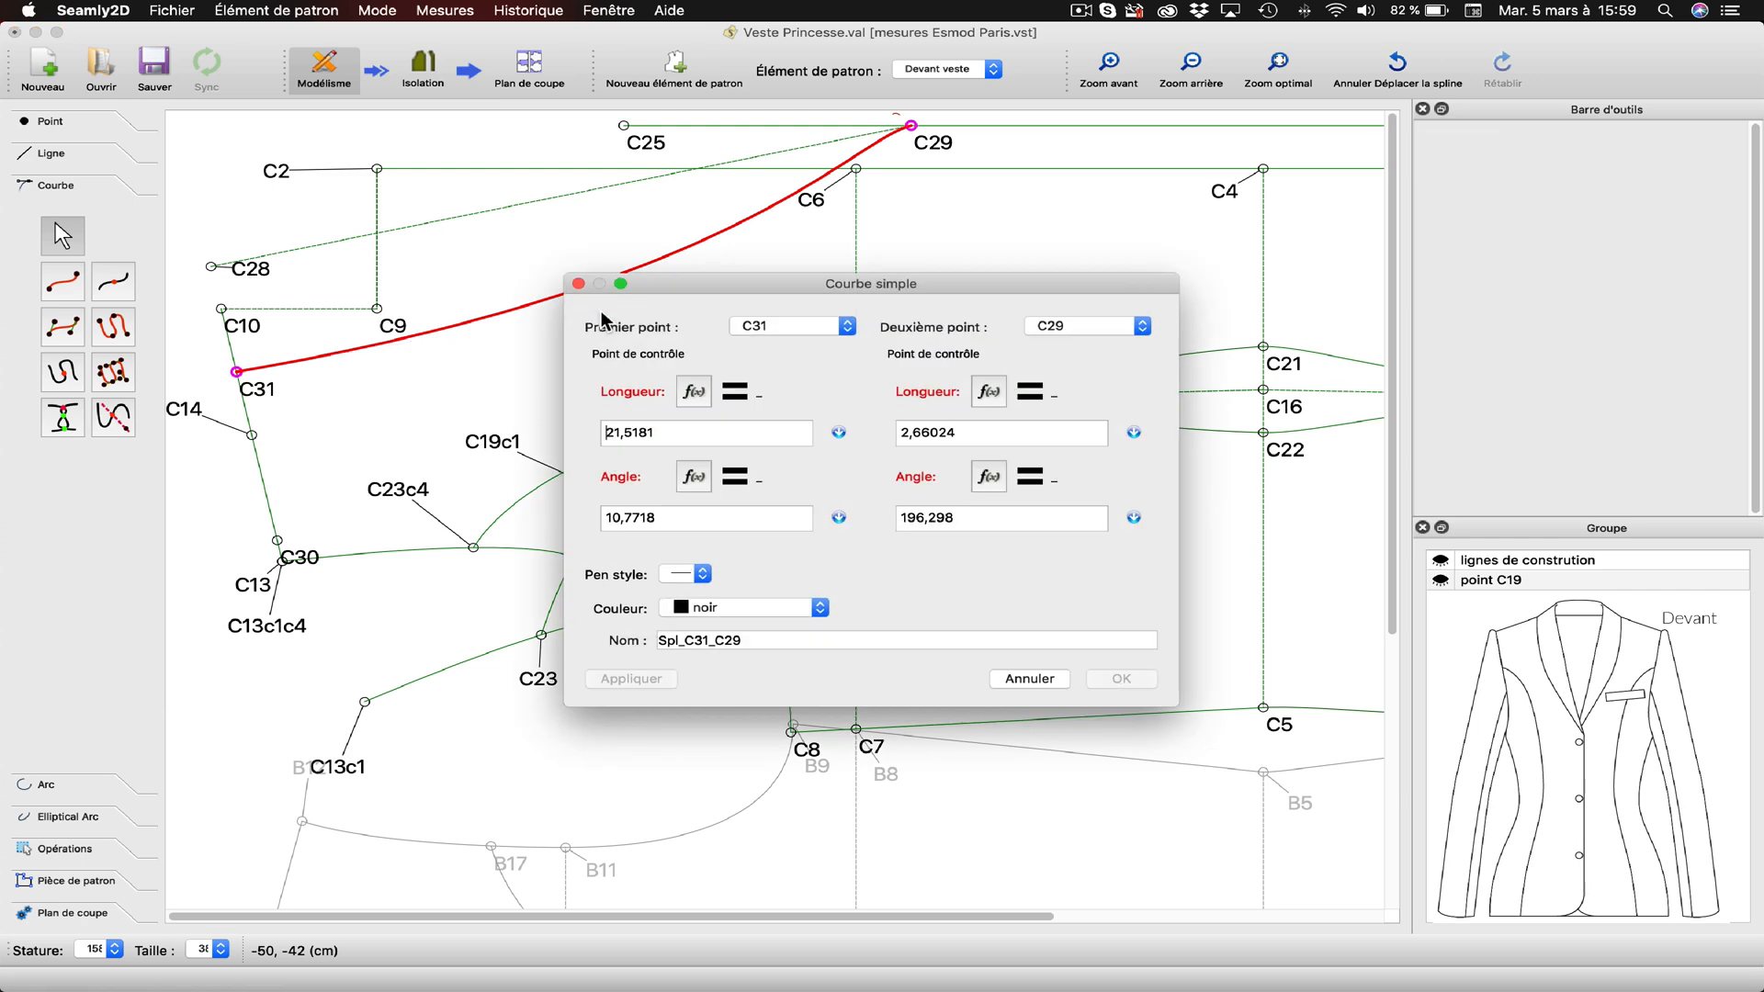
click(681, 604)
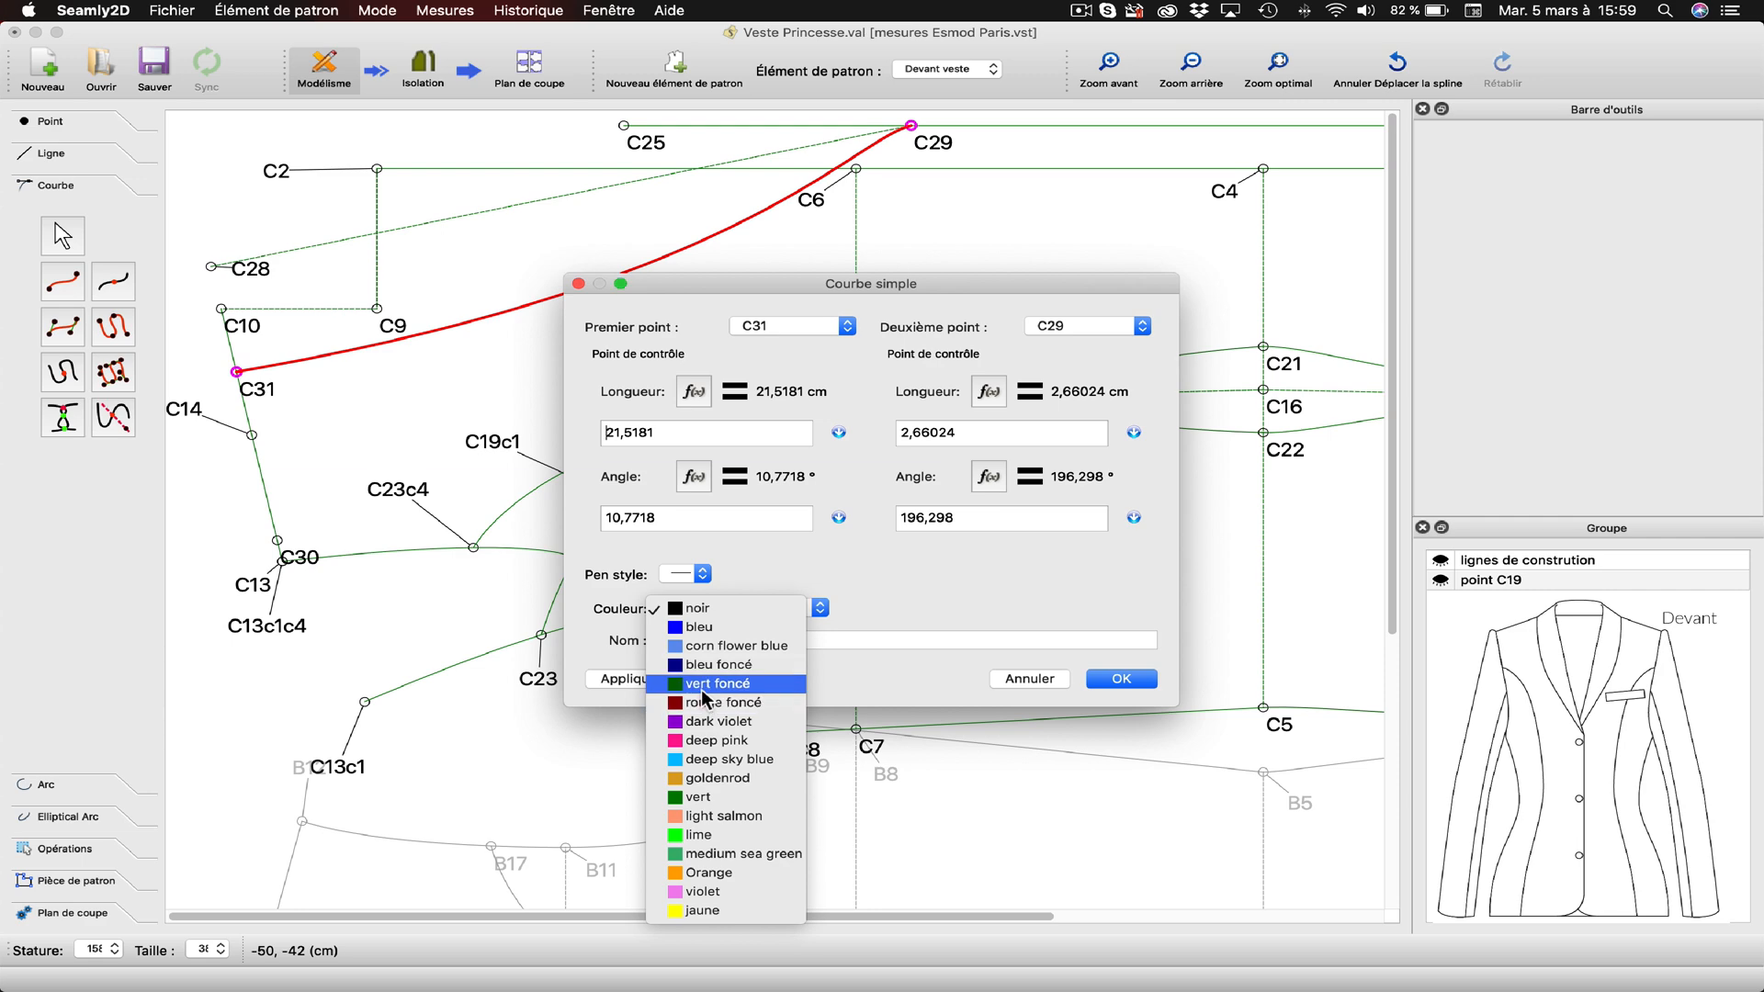
click(702, 688)
click(689, 606)
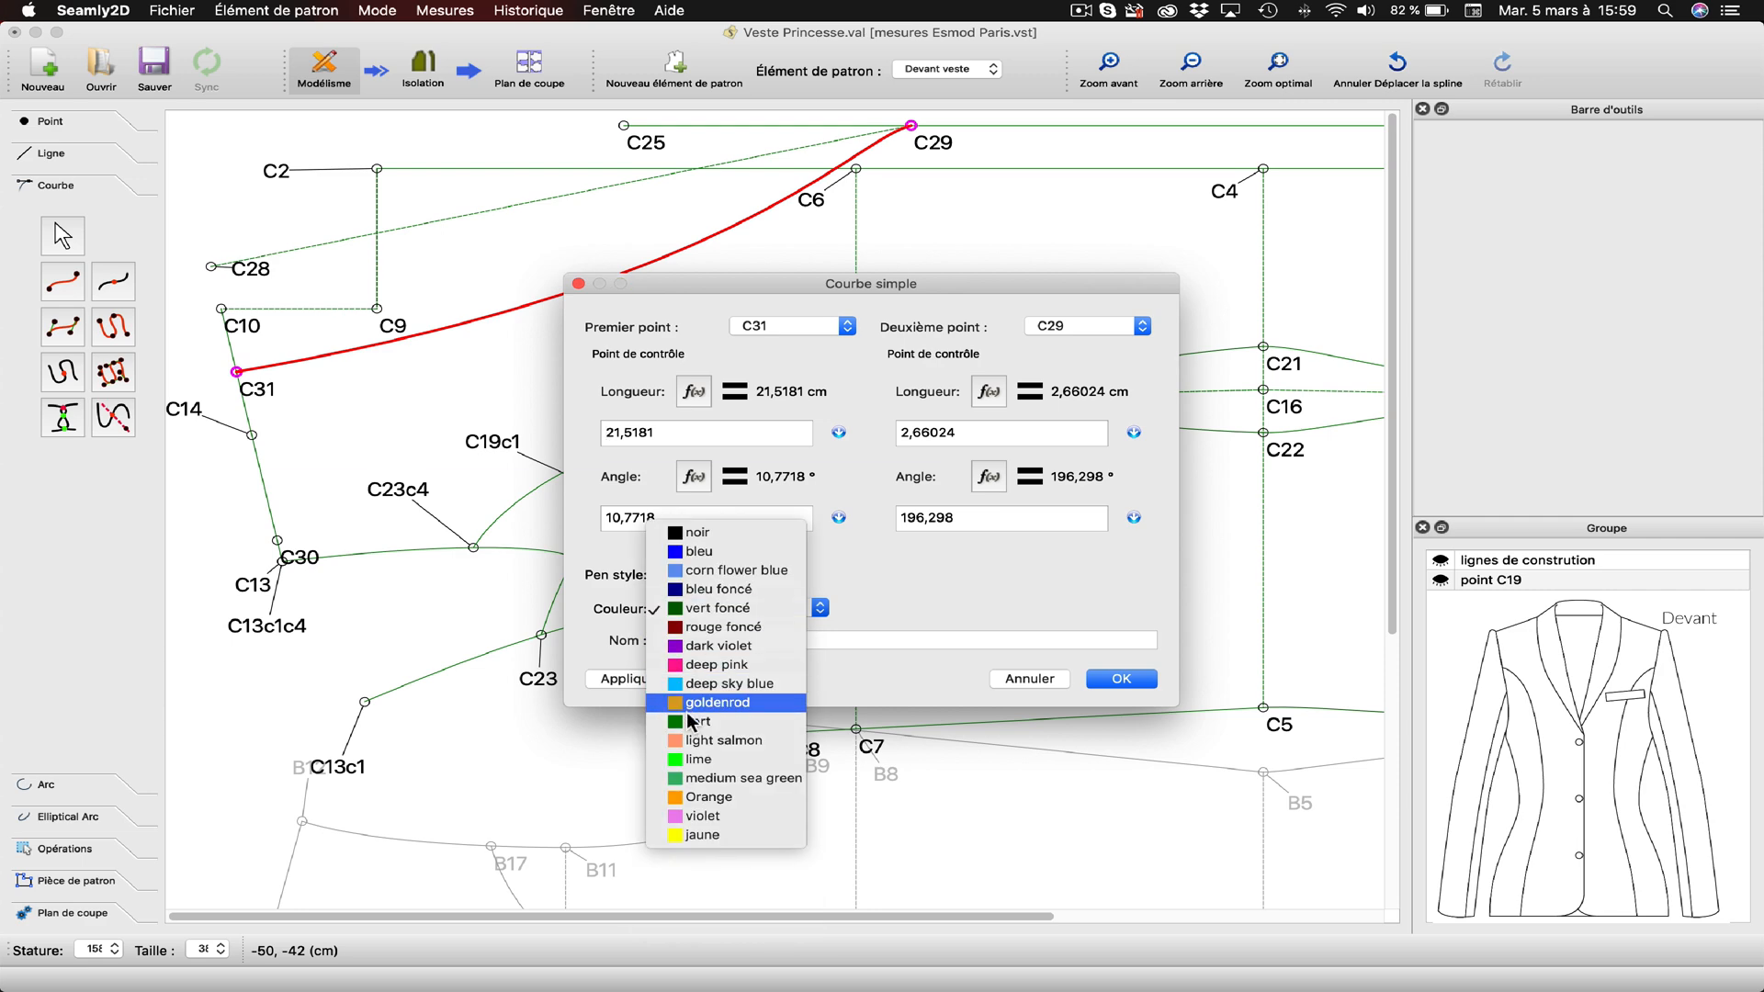
click(699, 702)
click(619, 680)
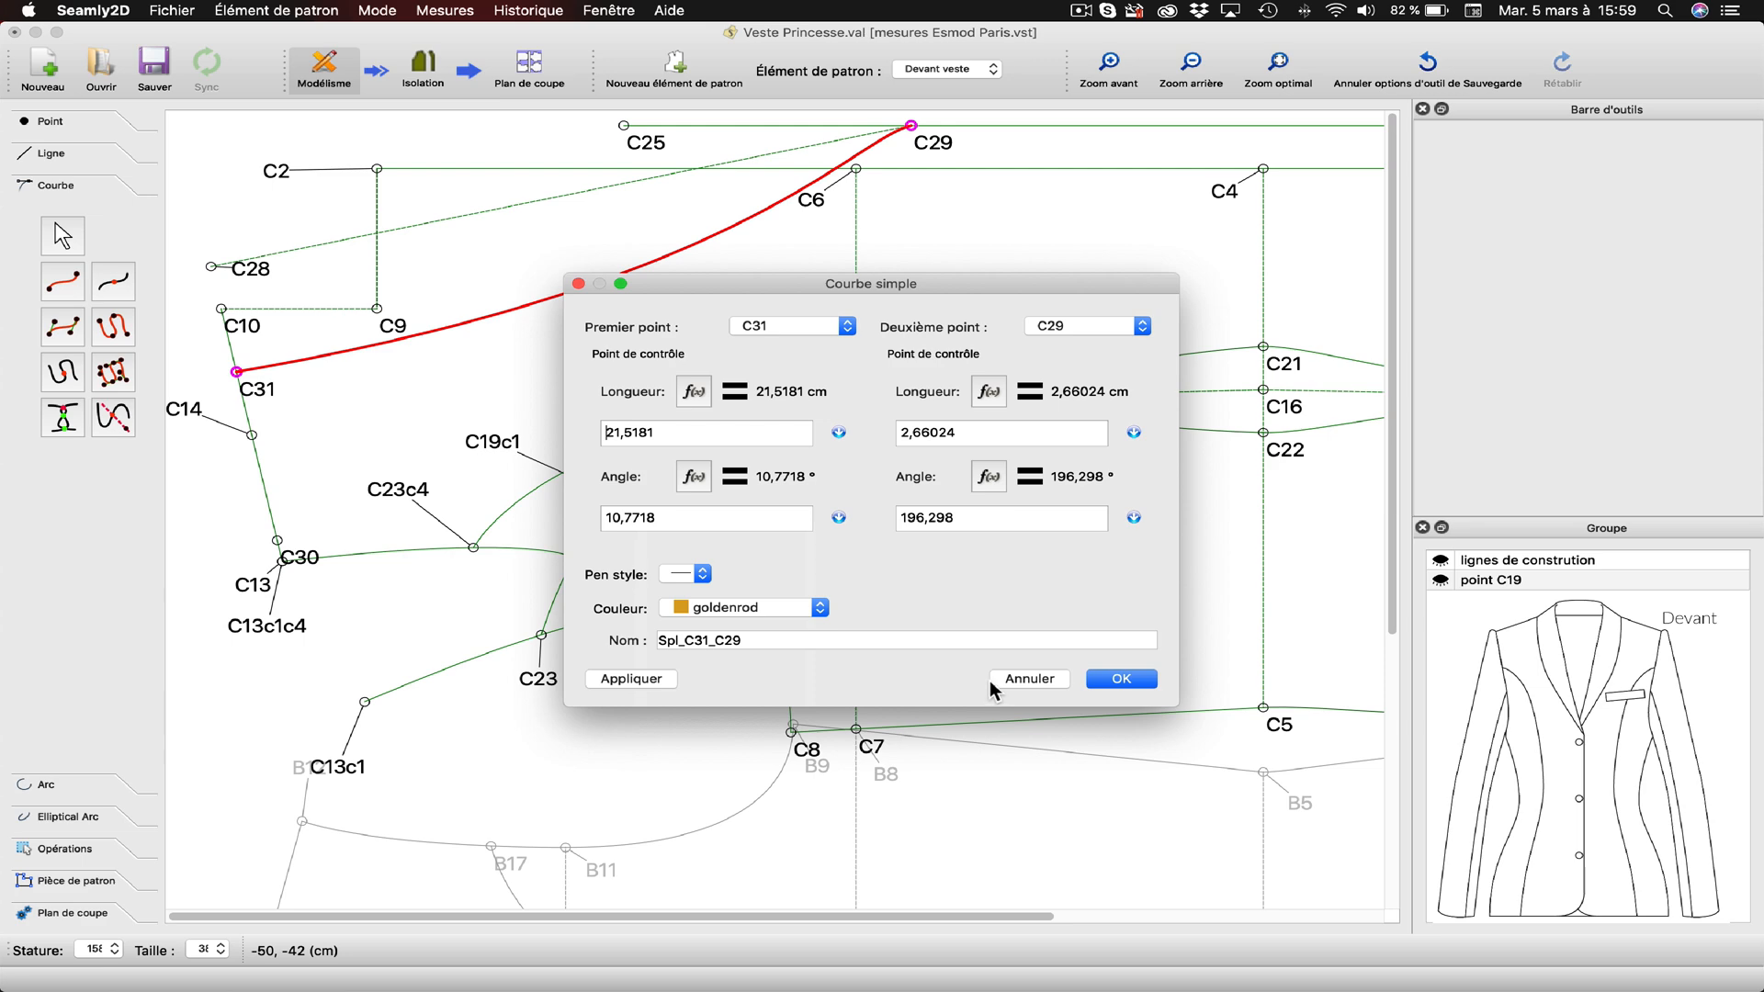
click(1101, 688)
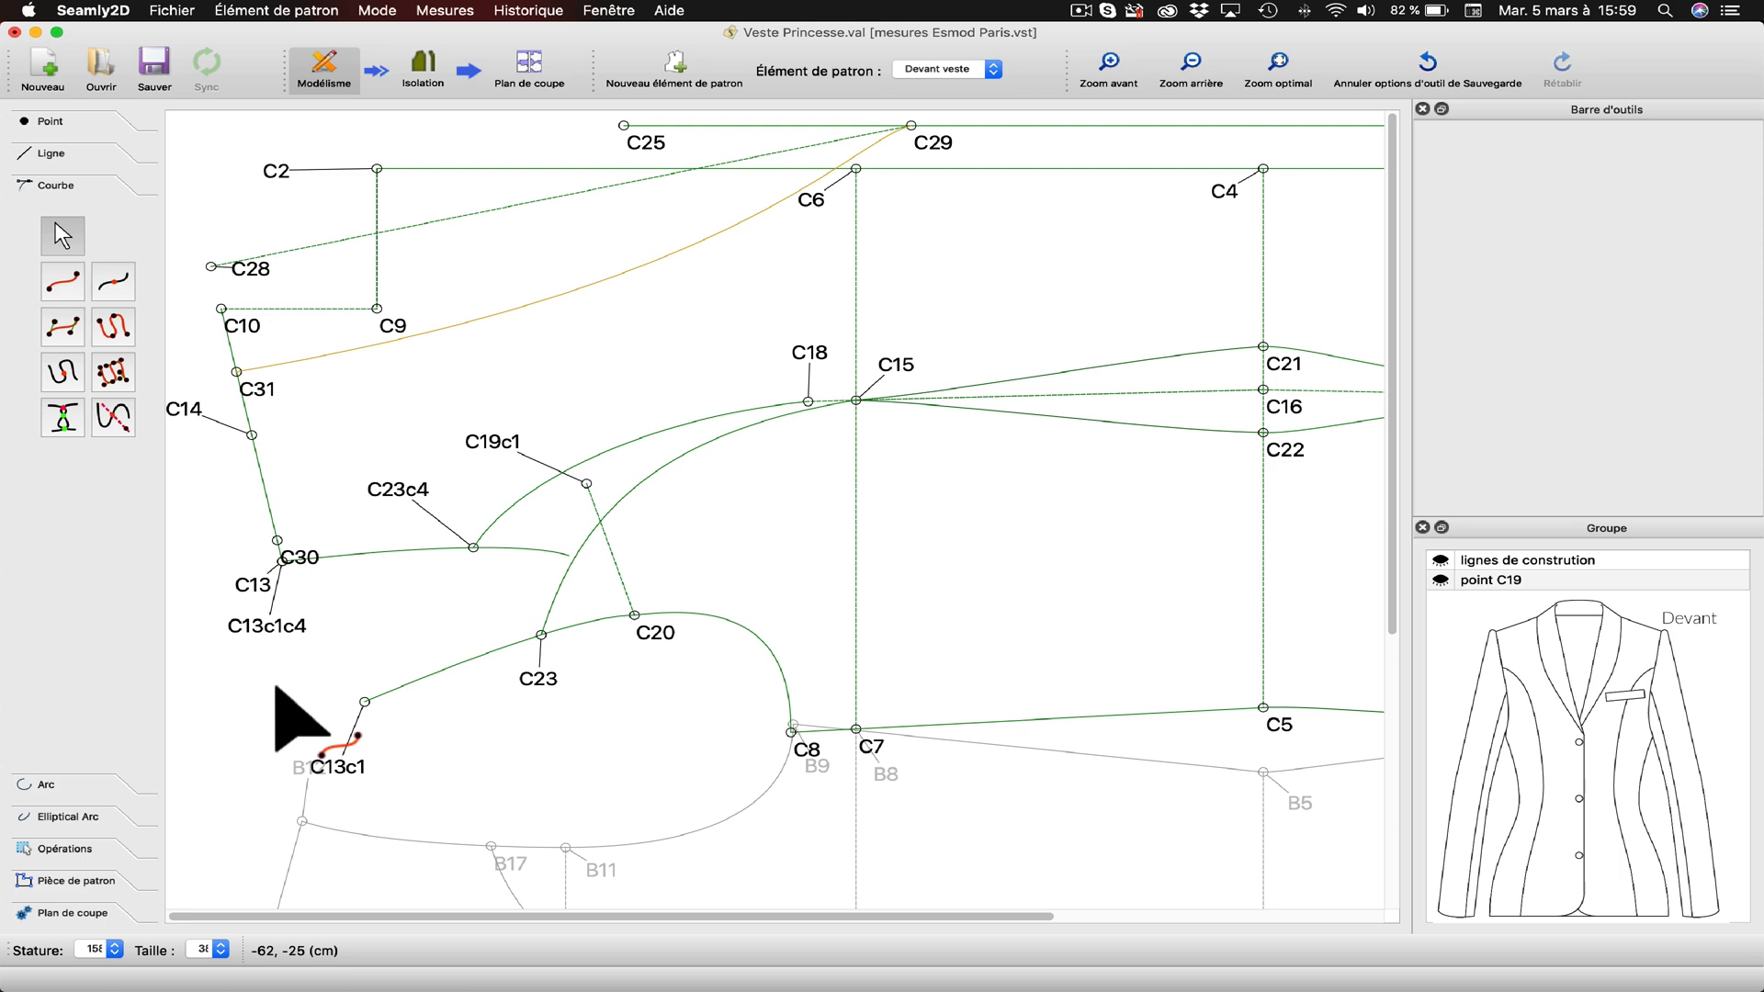
Flip the C31–C29 curve across the line from C29 to C28, using the suffix c5.
click(66, 853)
click(82, 441)
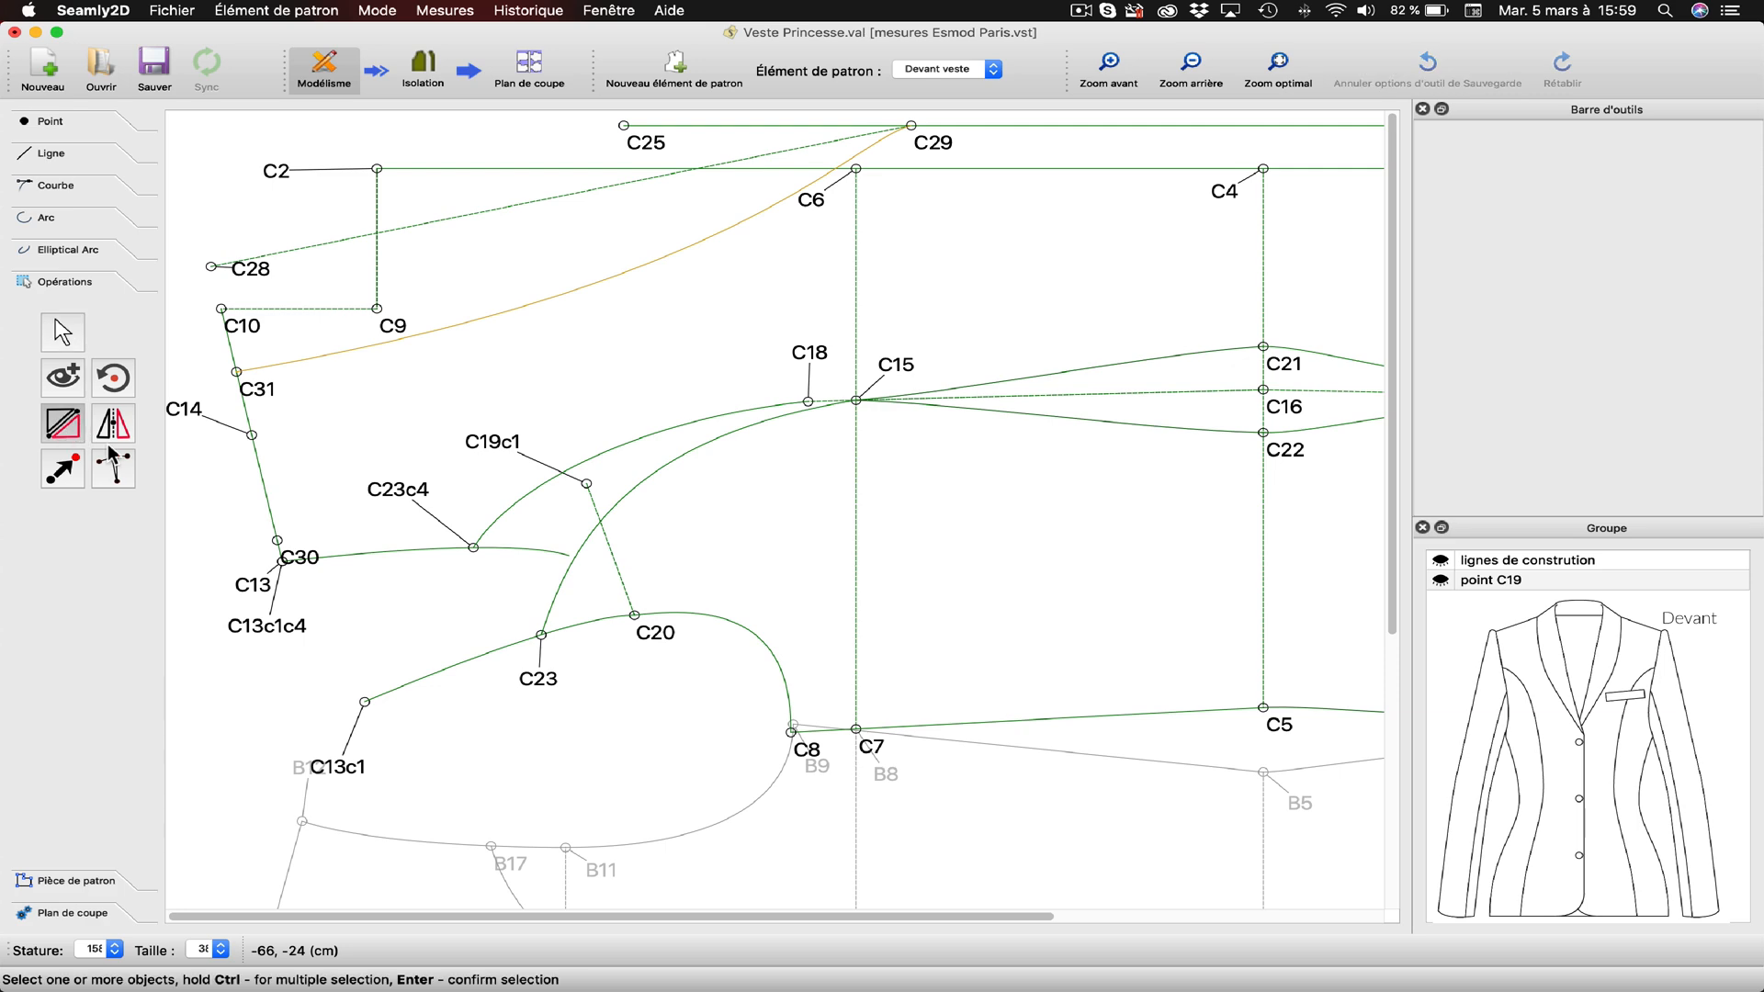
click(578, 292)
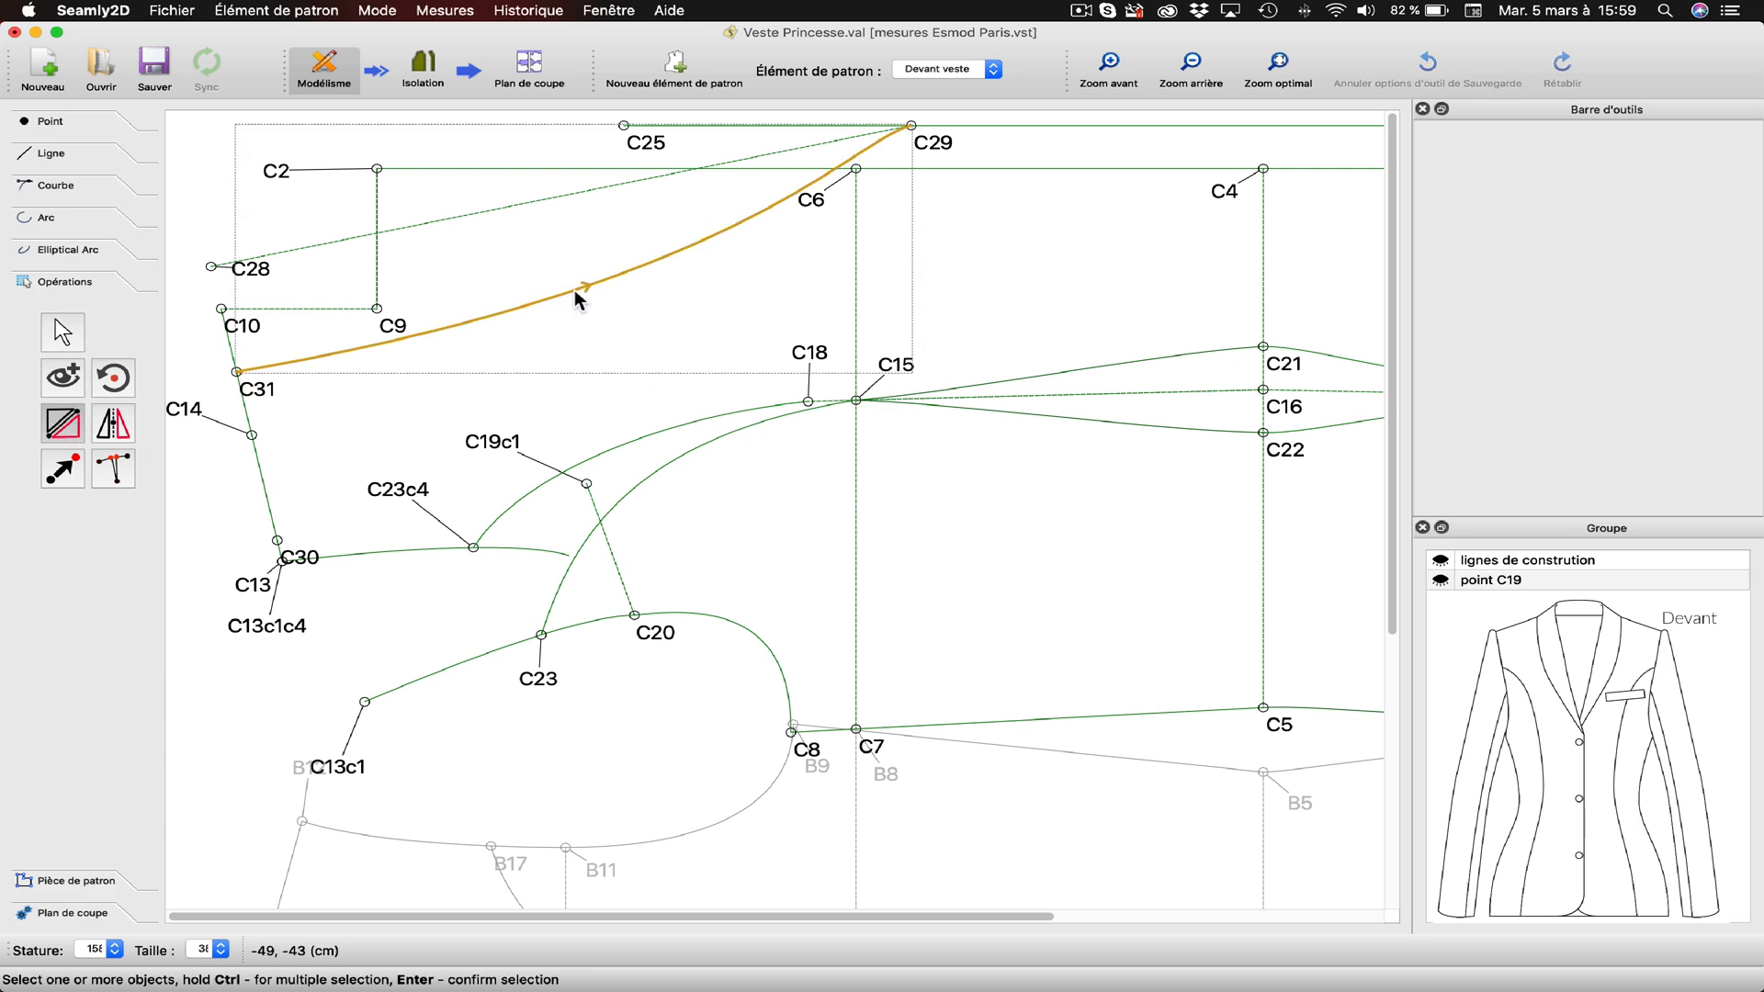
mouse_move(578, 296)
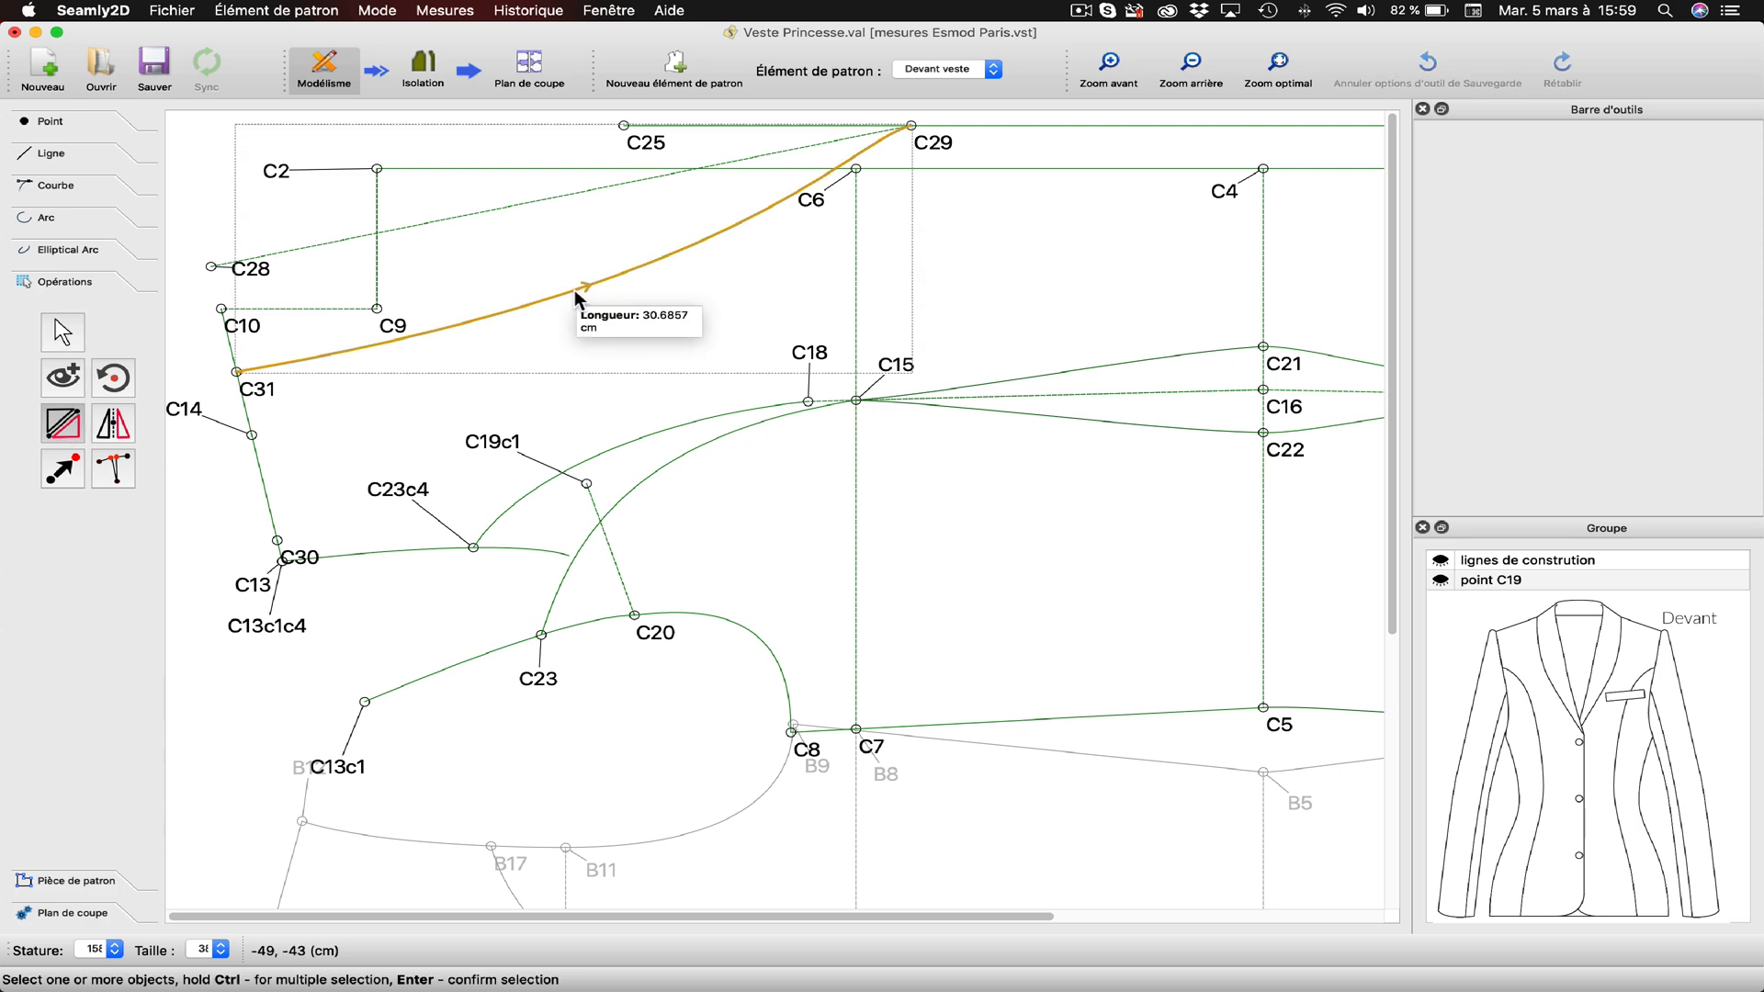
key(Return)
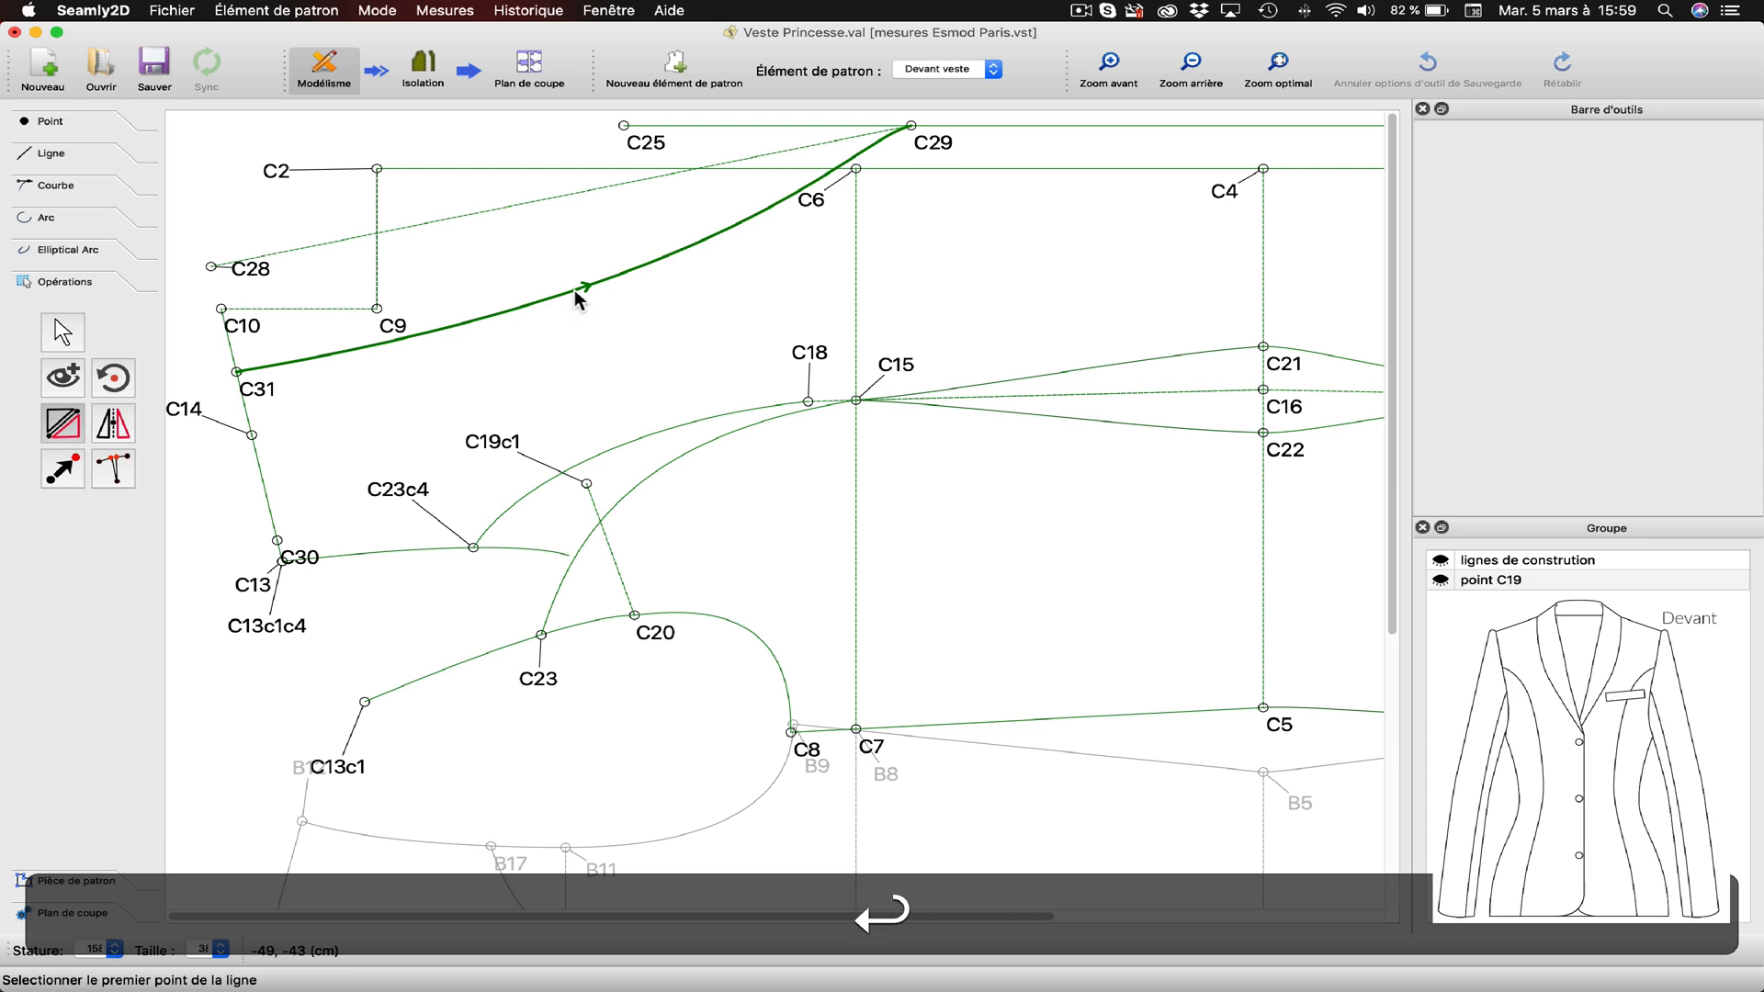
click(910, 127)
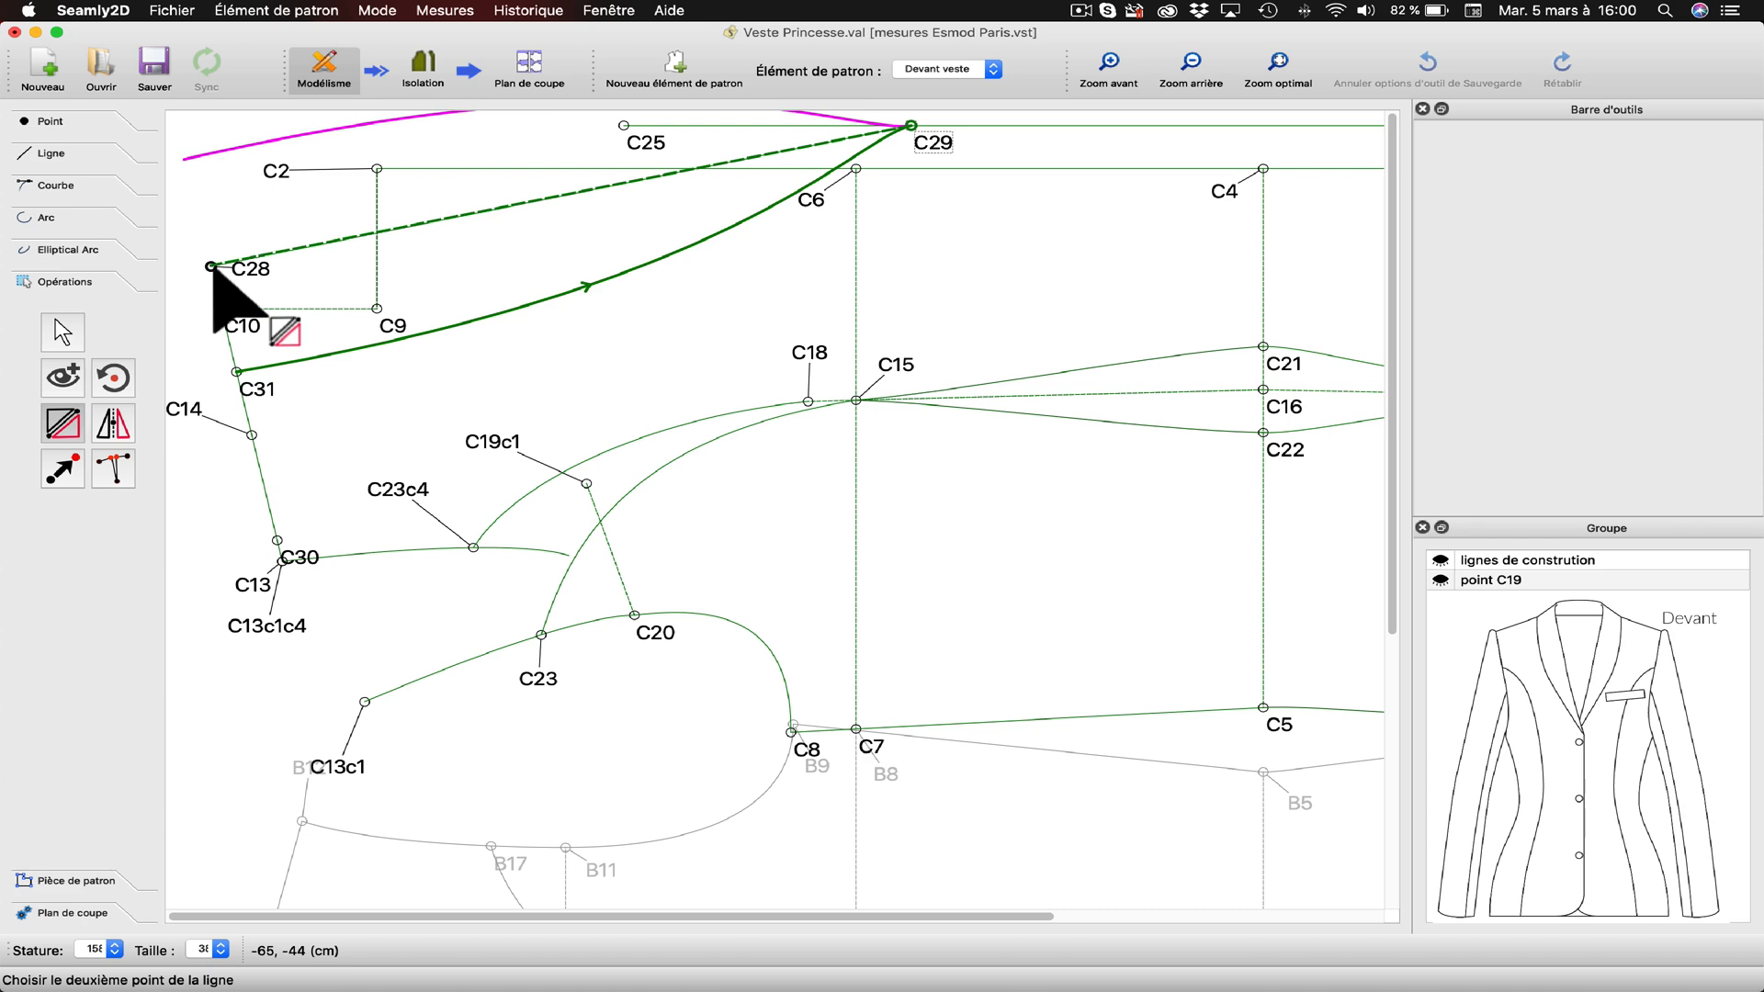
click(212, 267)
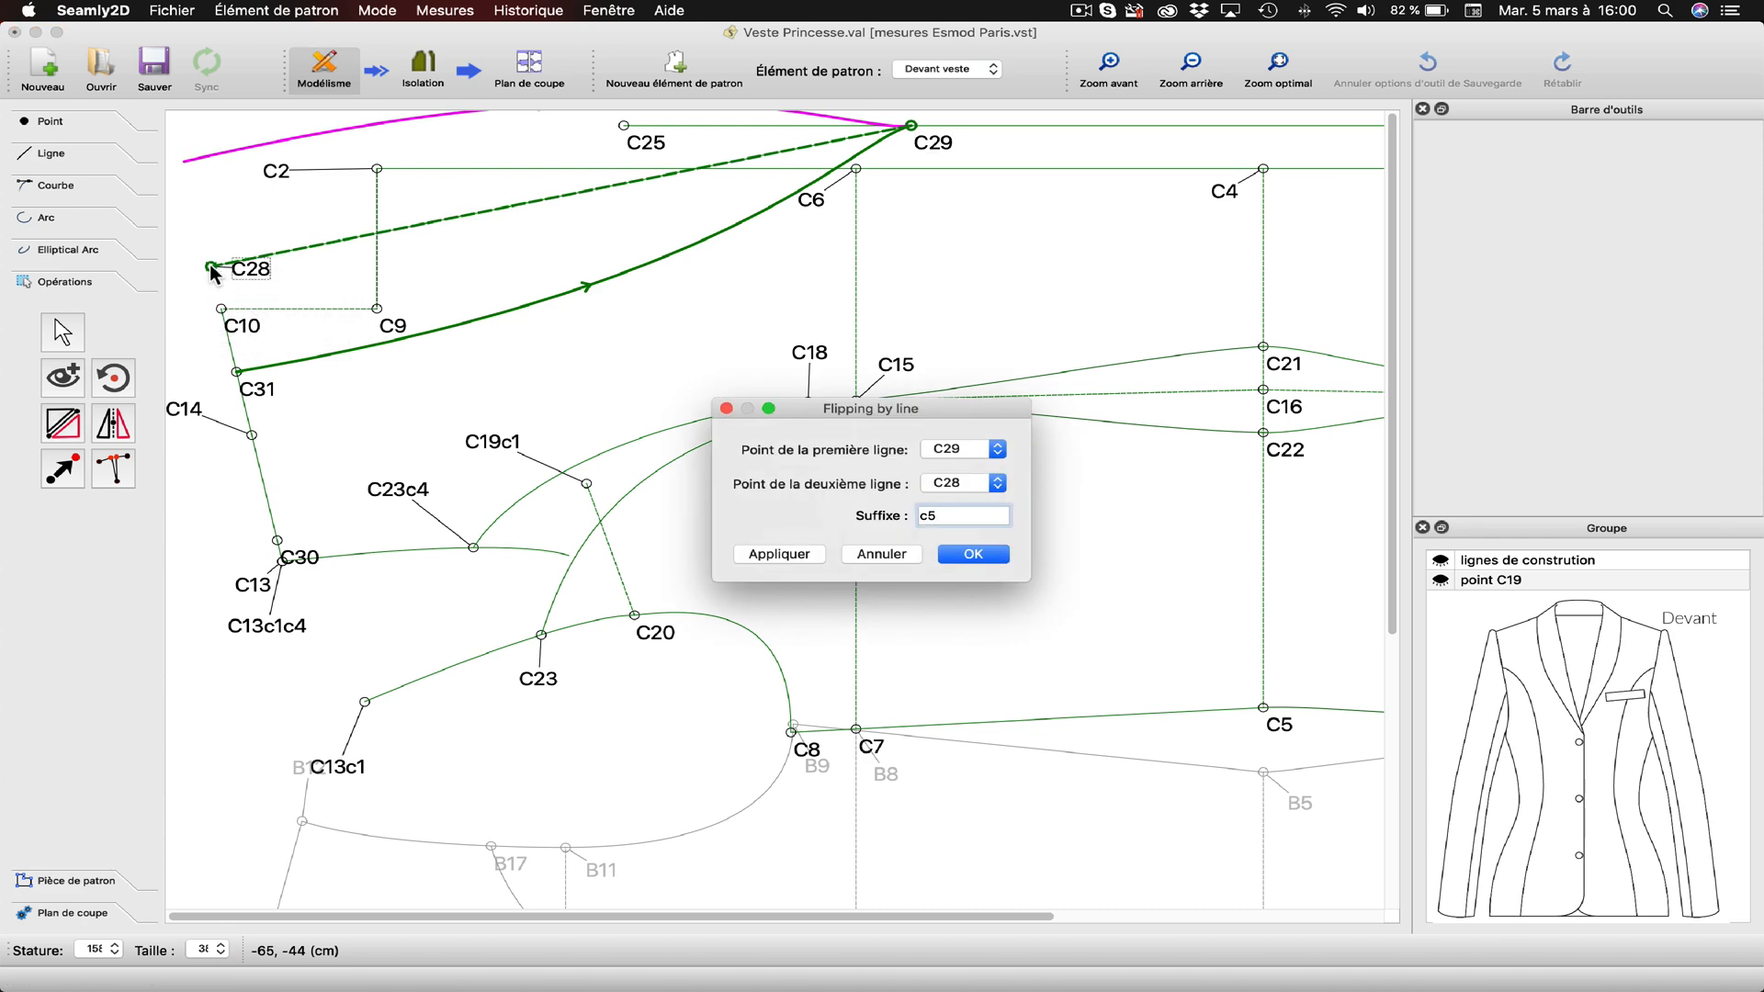
click(784, 559)
click(991, 554)
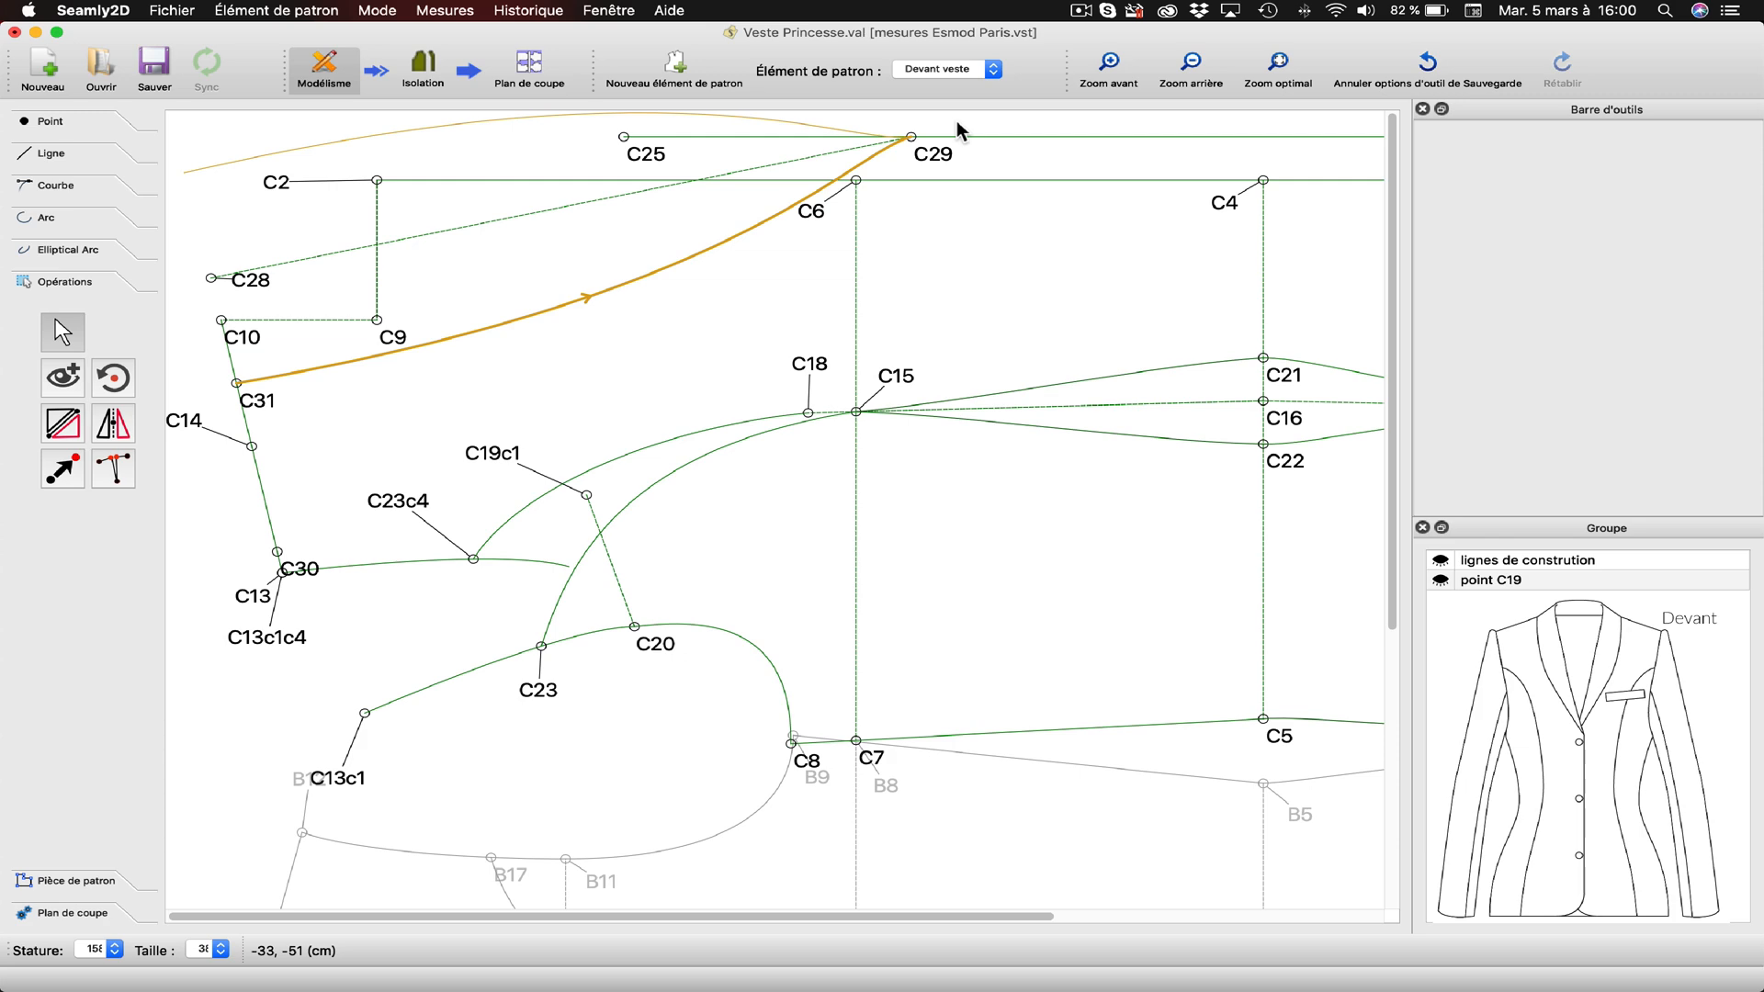
click(413, 130)
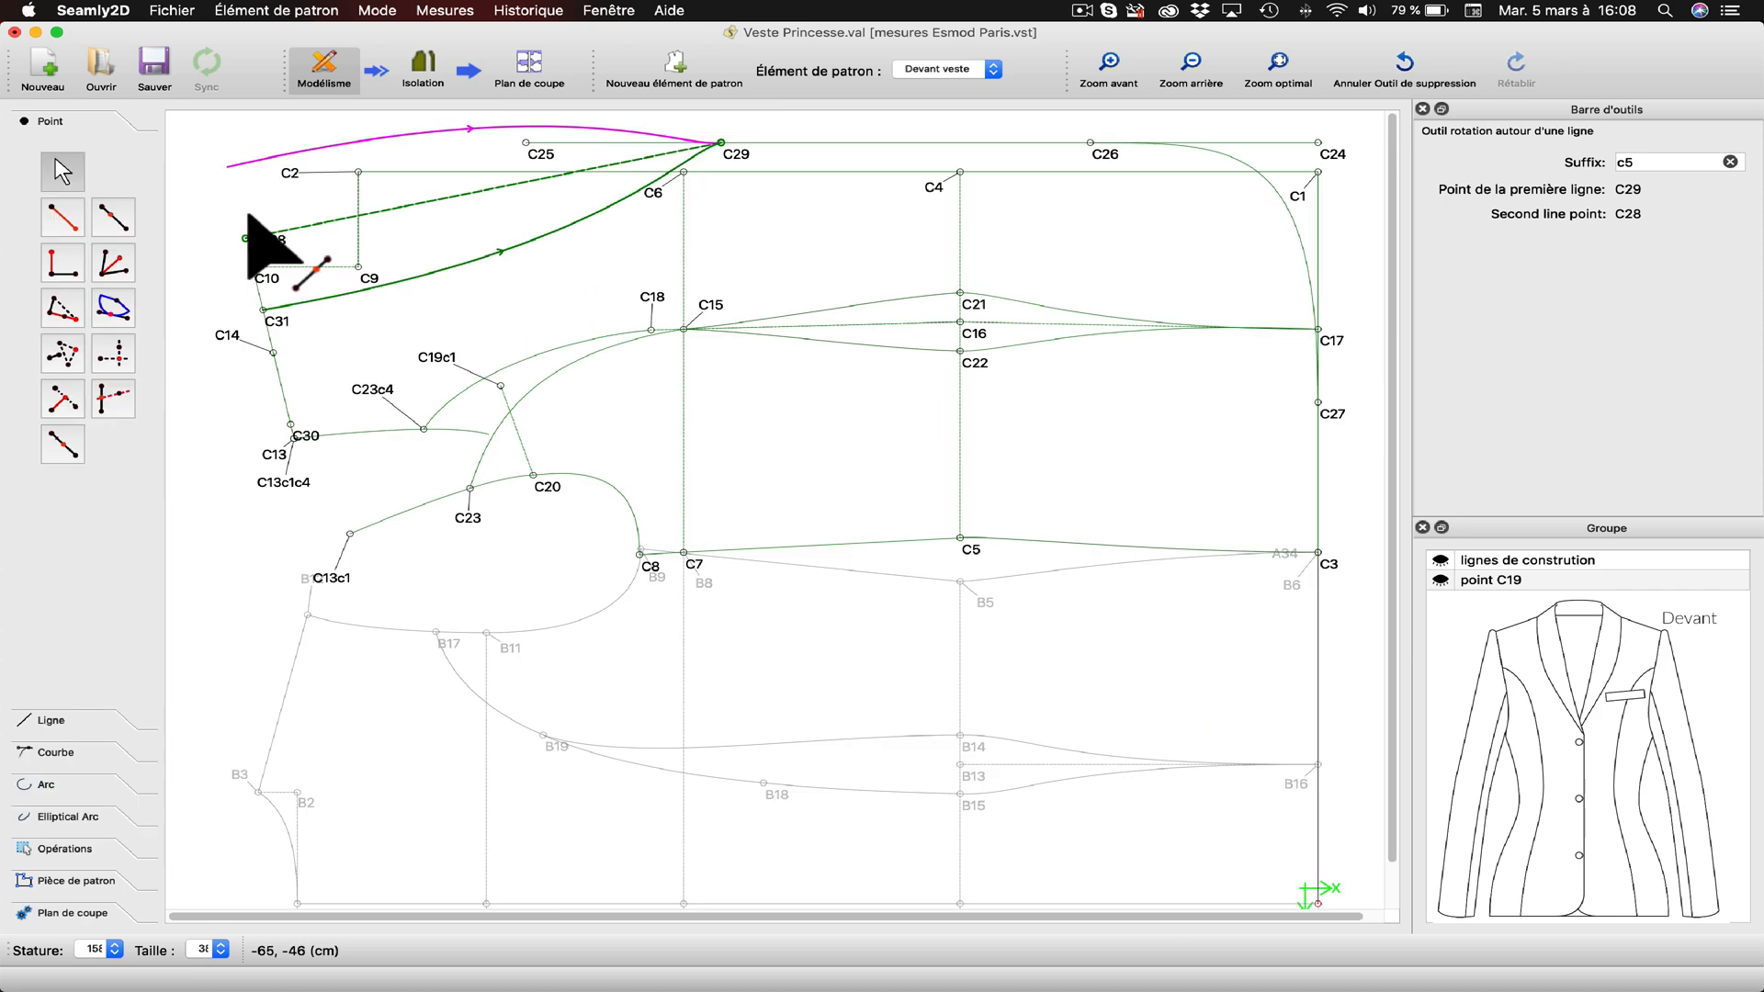
key(Escape)
scroll(388, 606, down, 2)
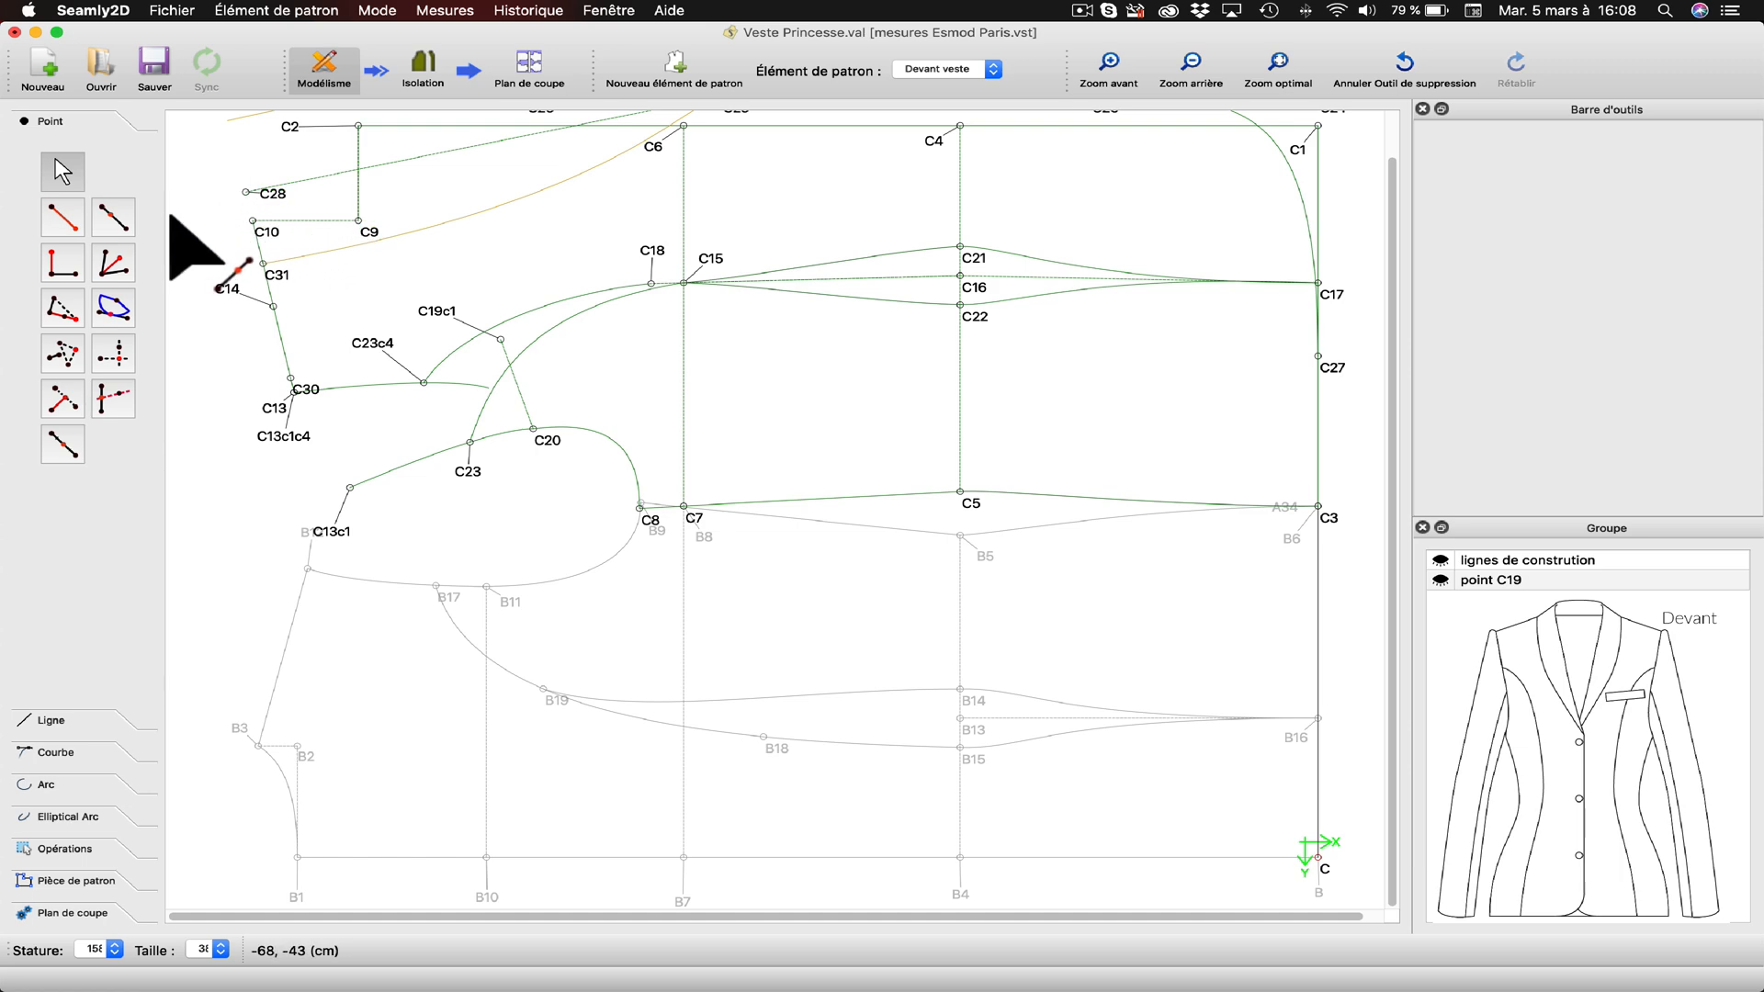
scroll(691, 246, up, 1)
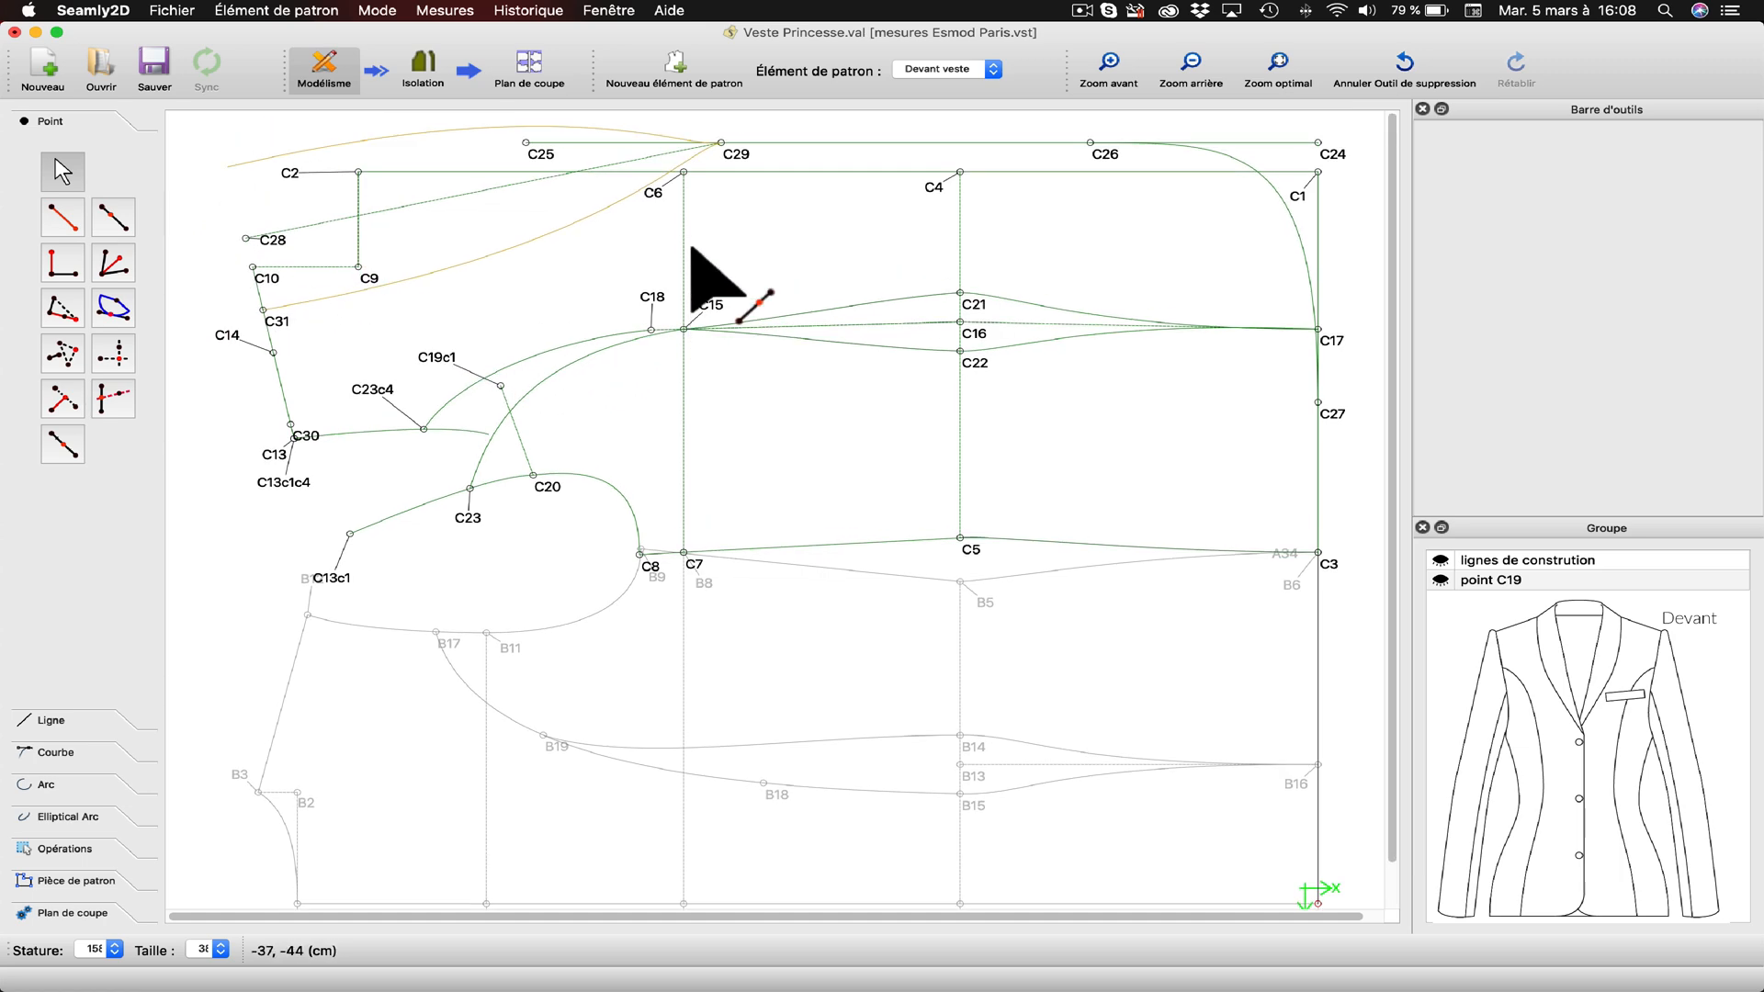
Start a point at a distance along the line from C29 through C28, with Ligne_C28_C29 as its length formula.
click(113, 217)
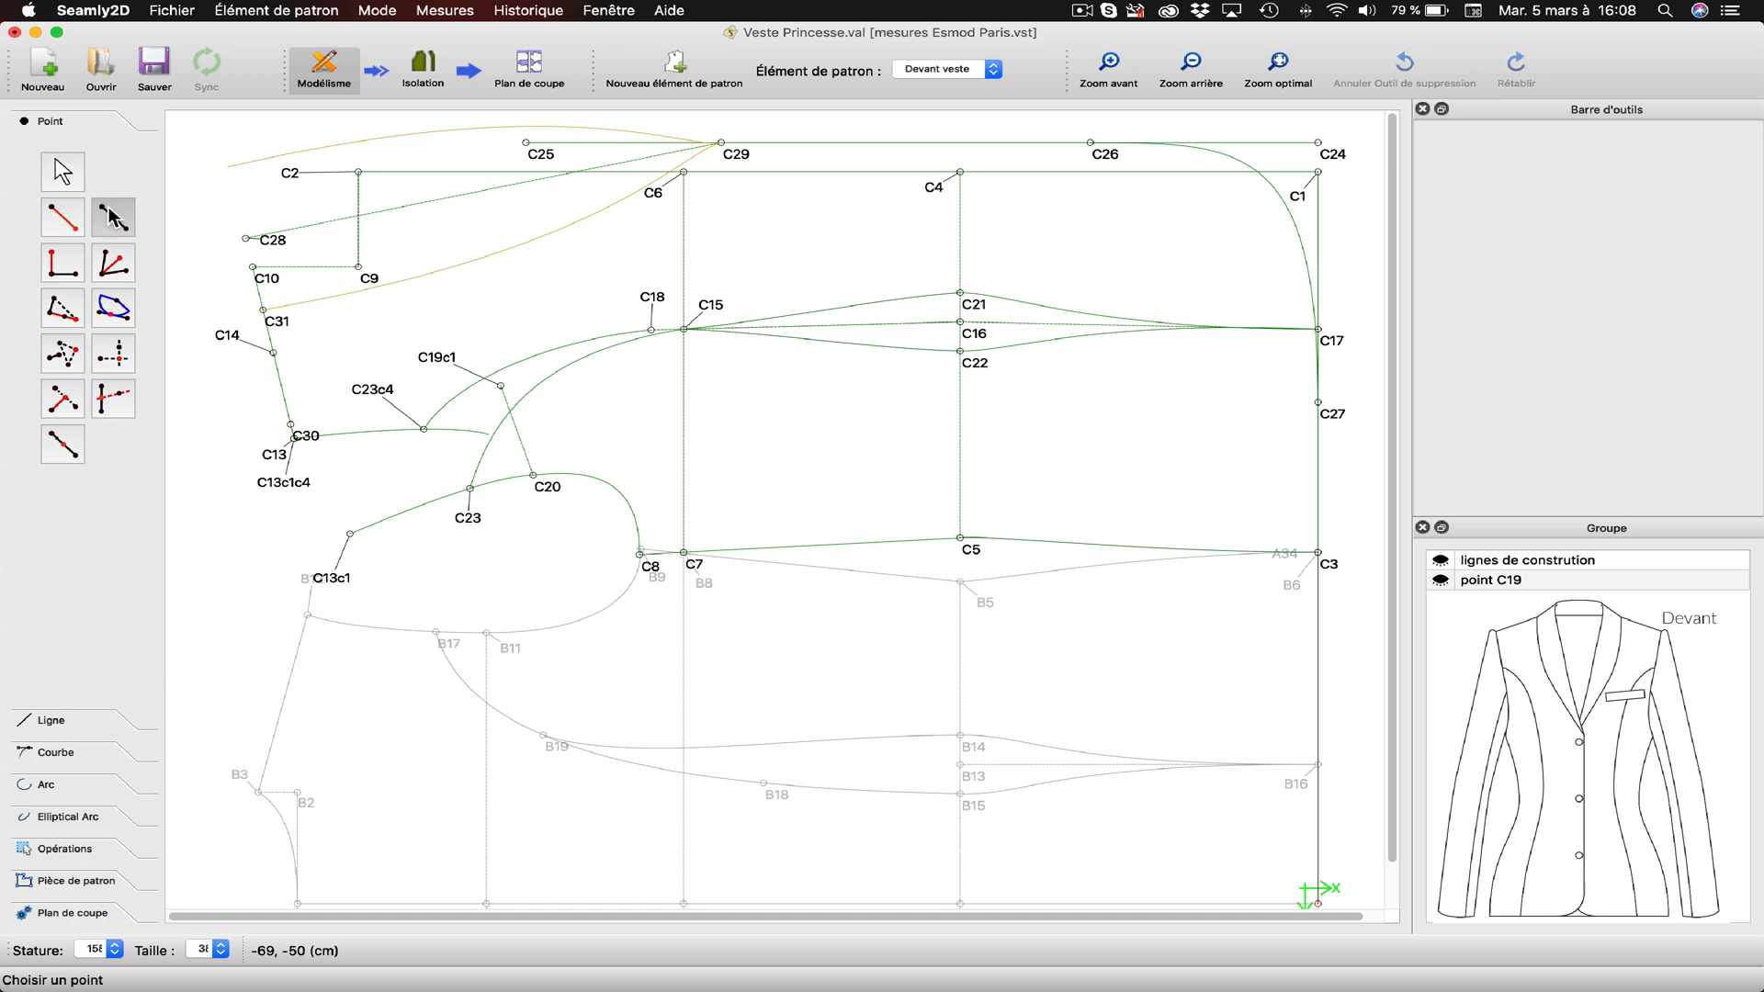
click(721, 143)
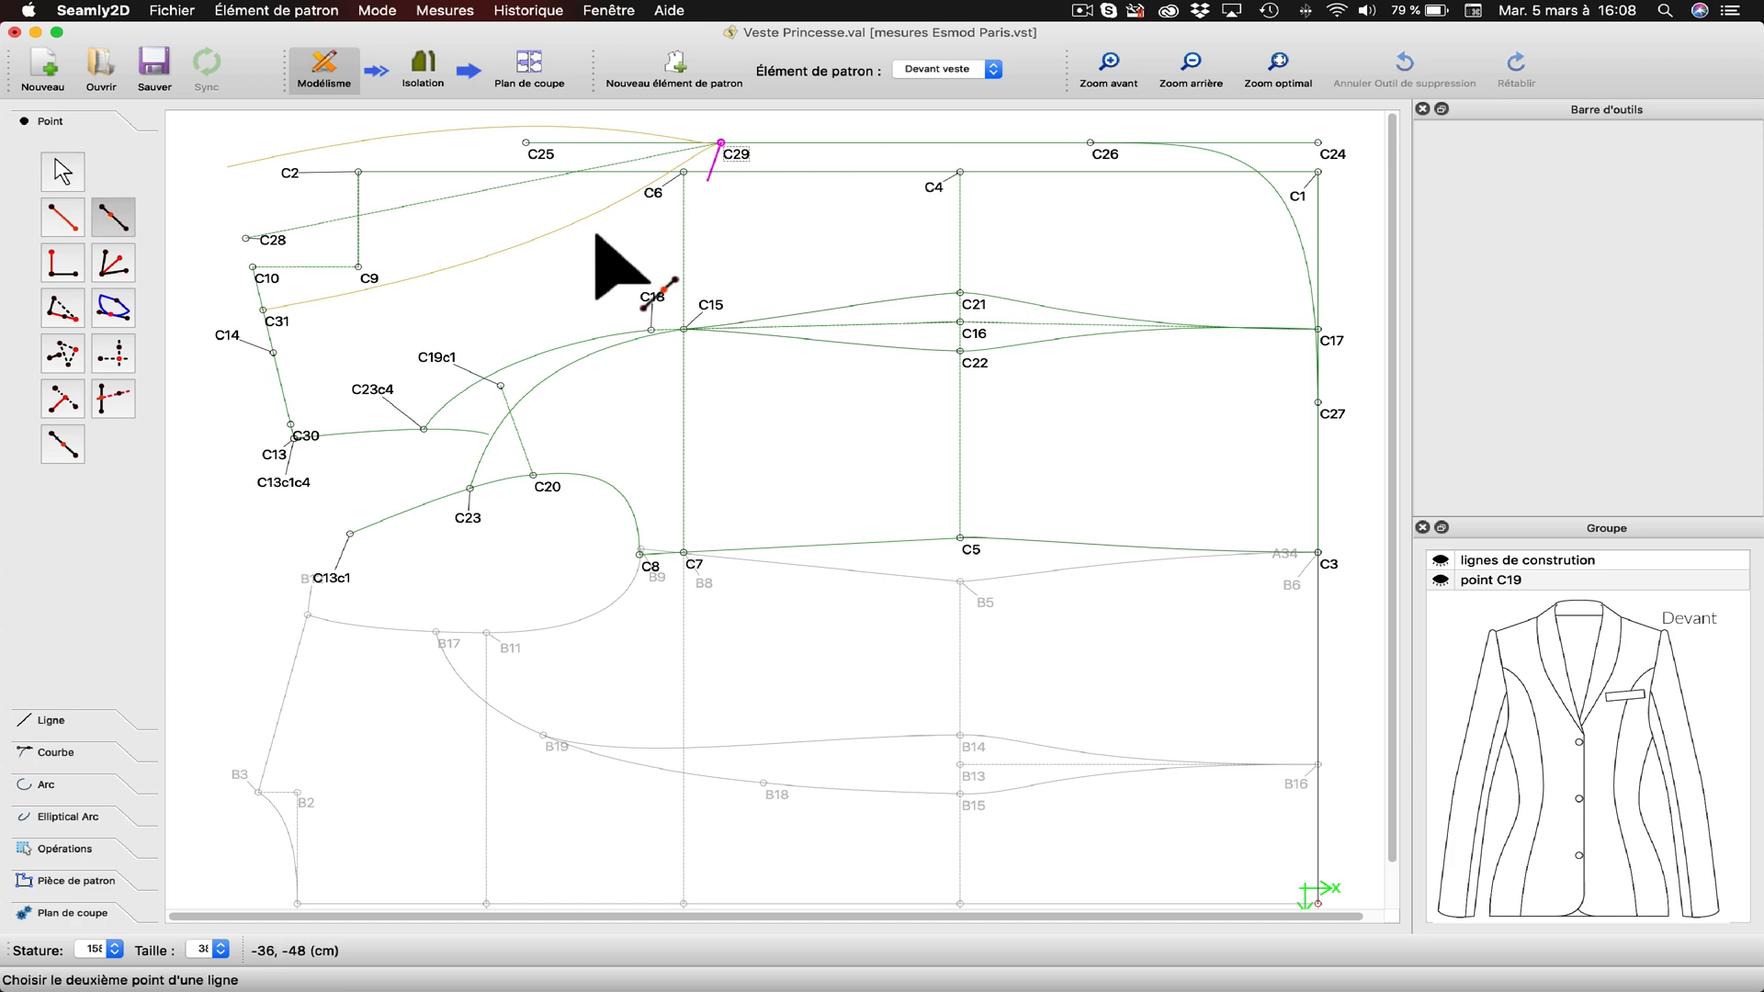
click(248, 238)
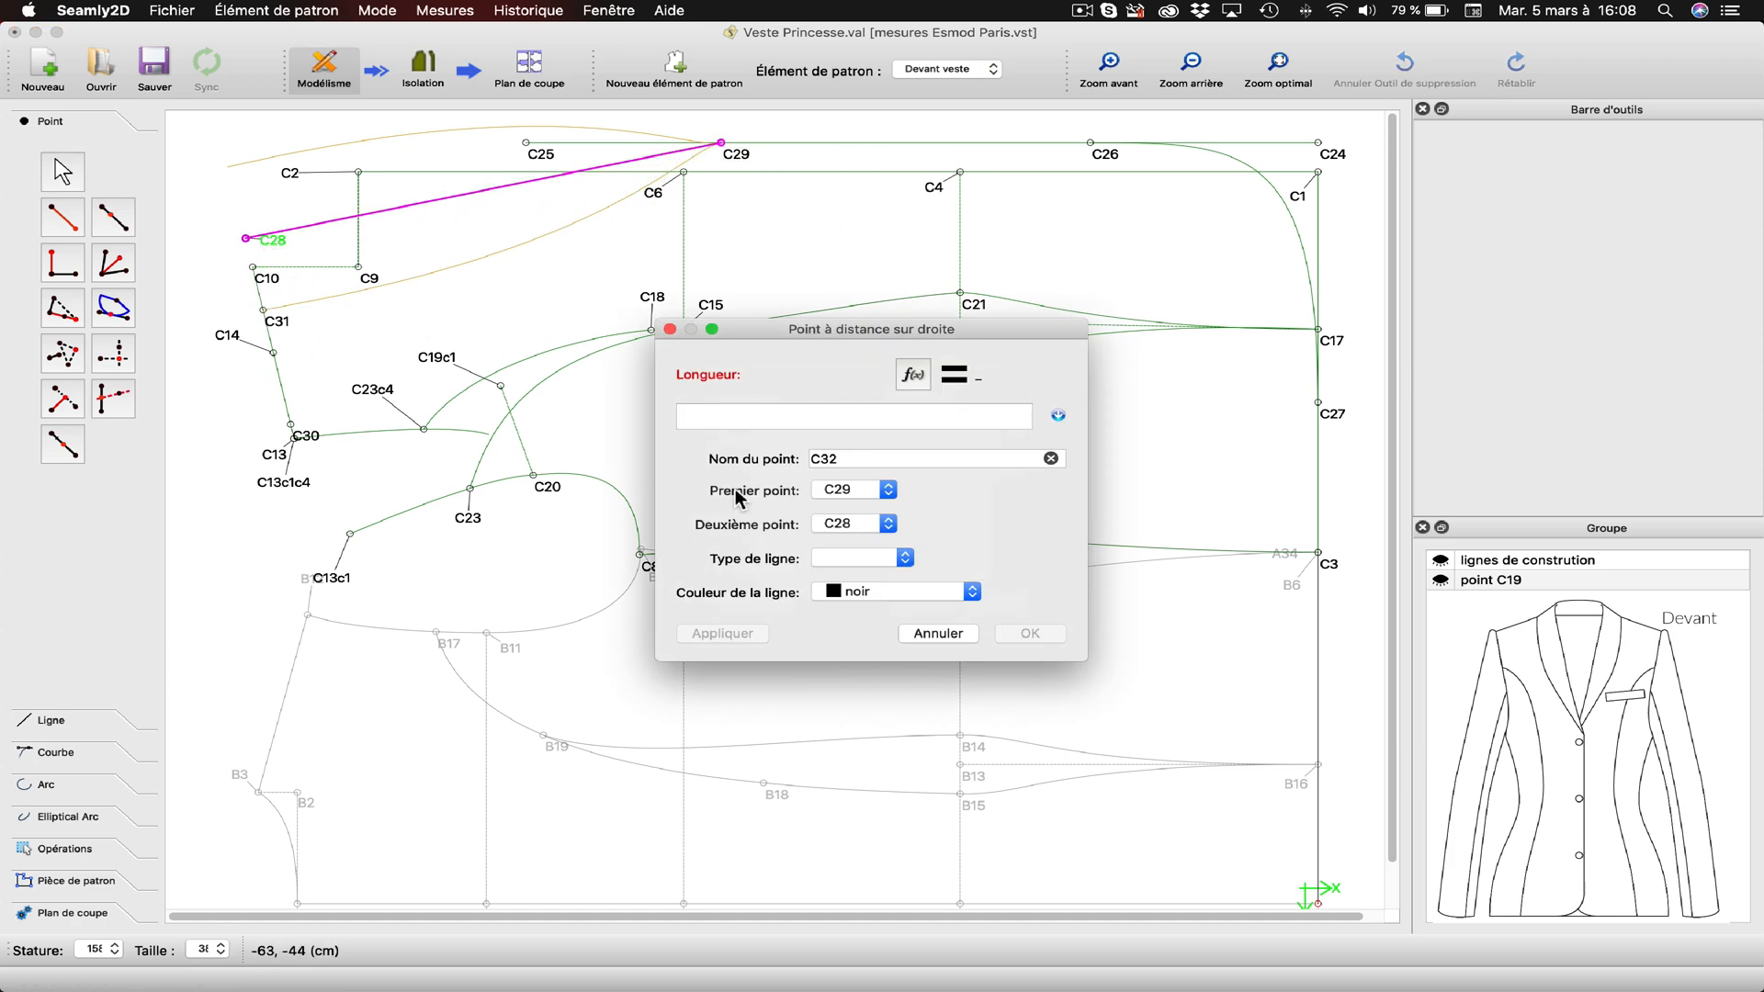
click(914, 376)
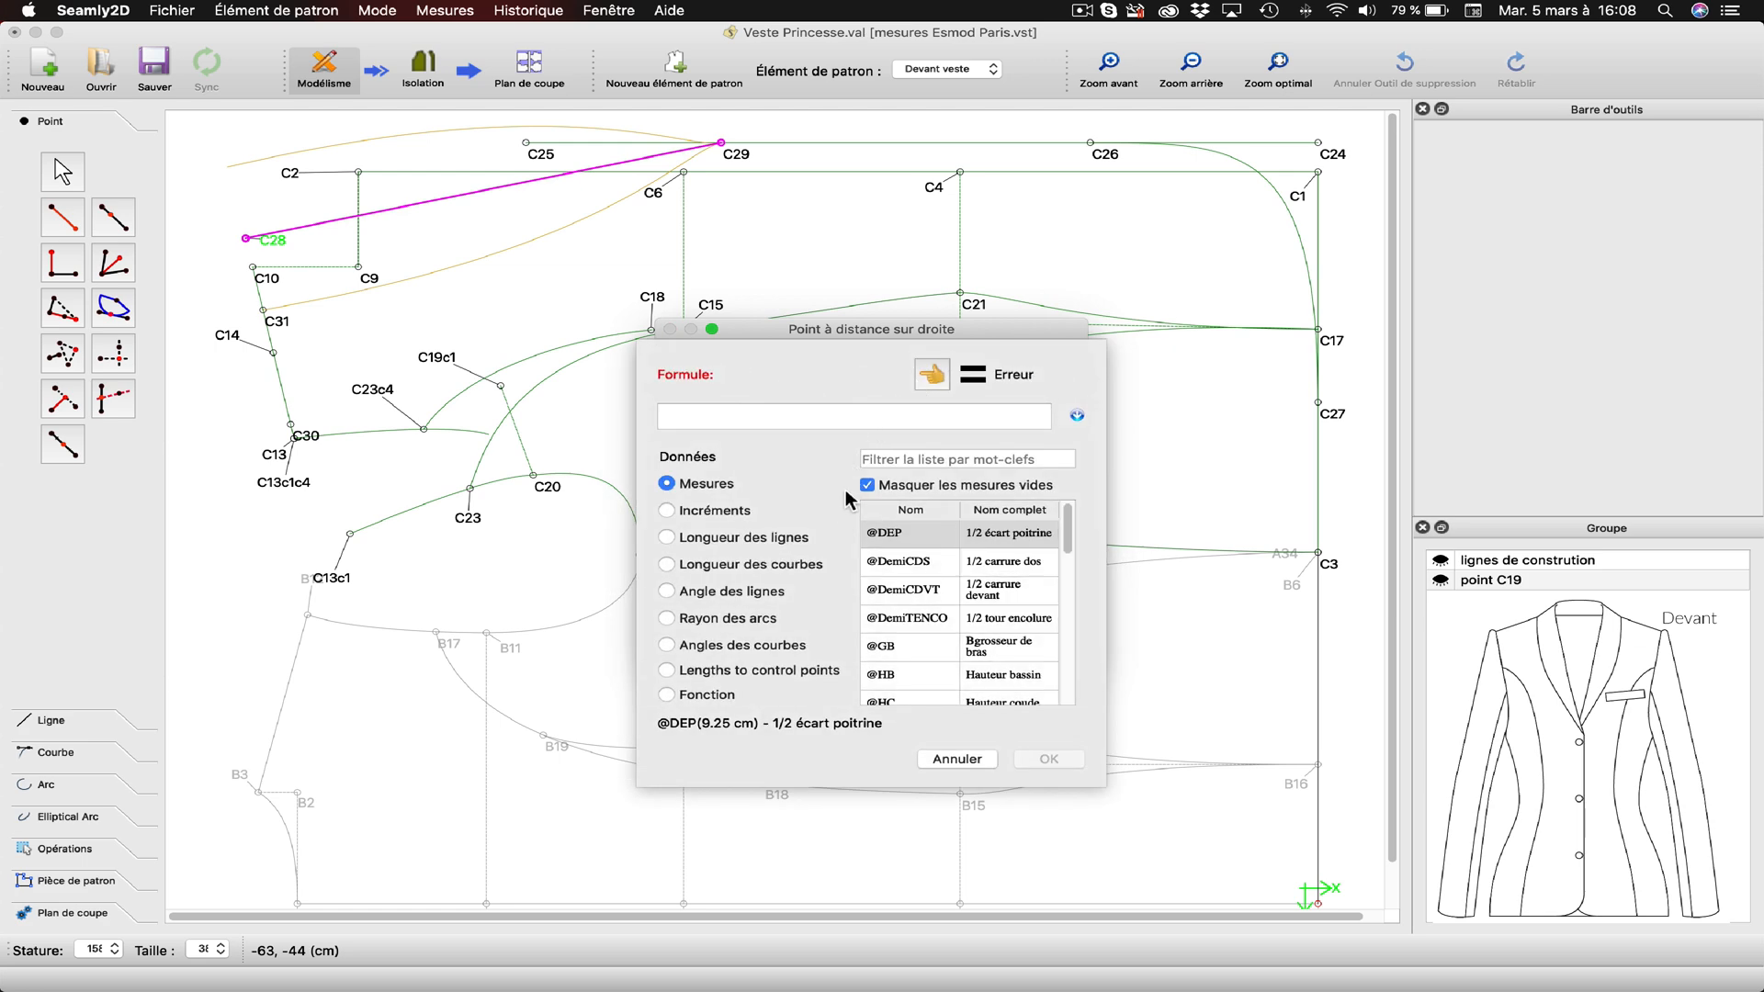
click(805, 542)
click(929, 460)
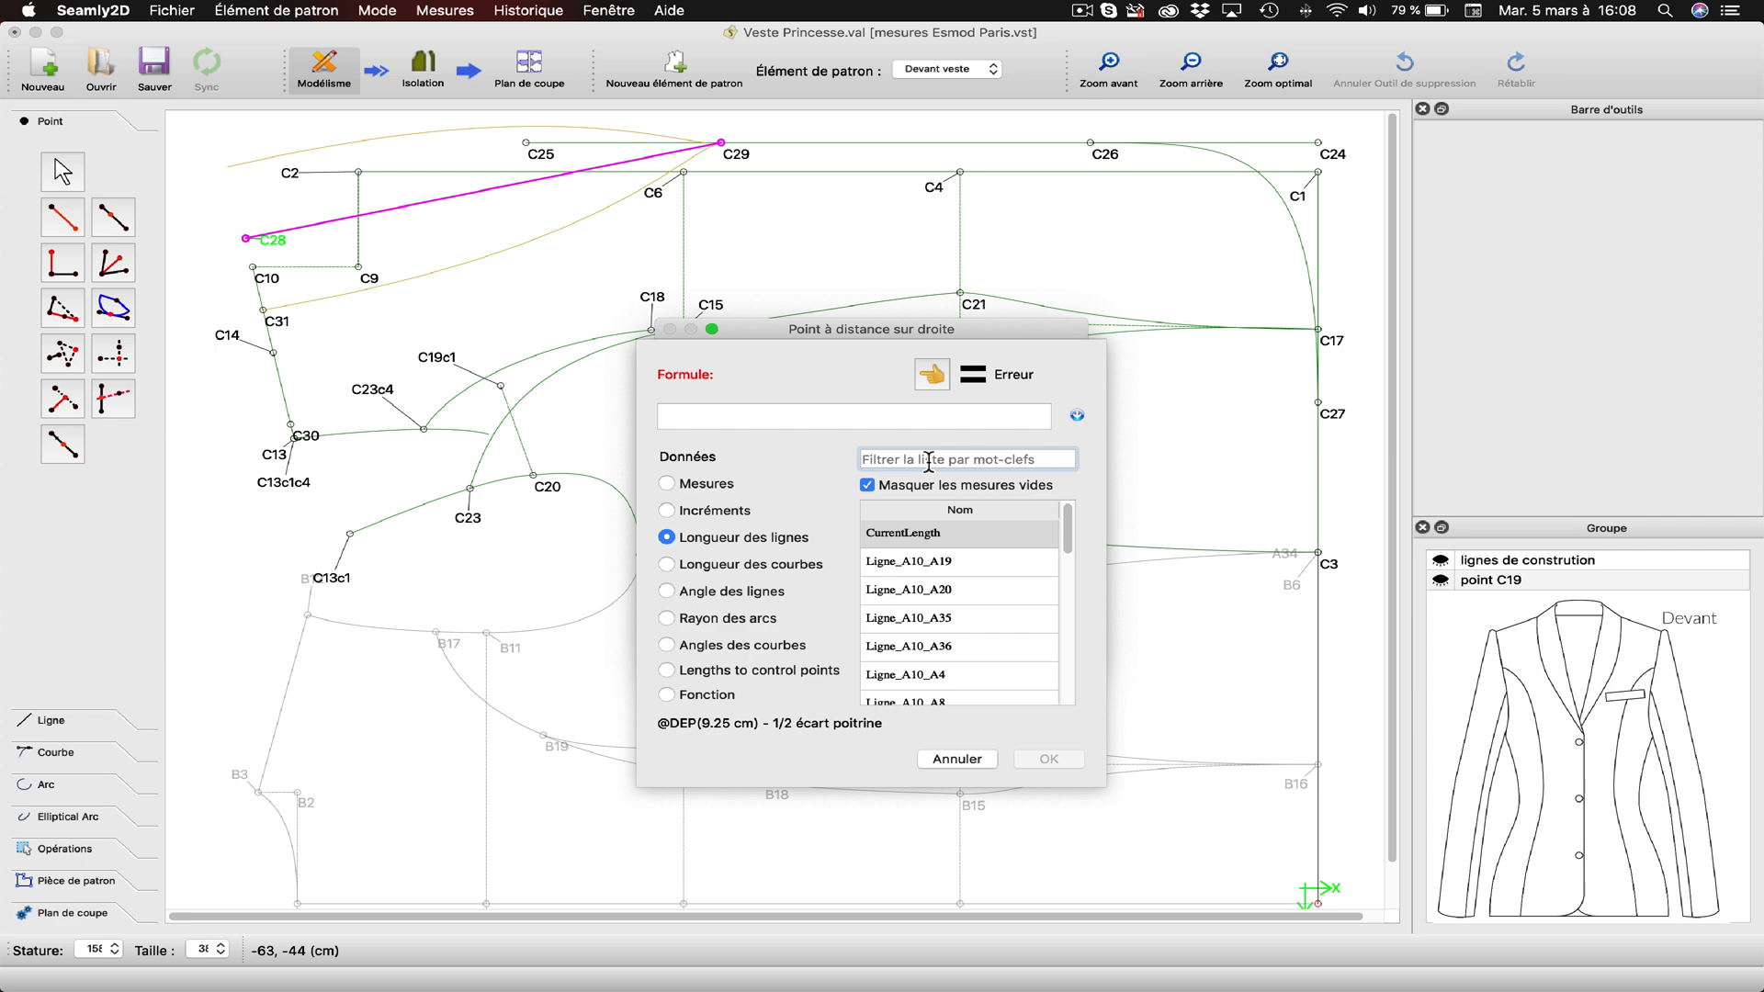
text(C29)
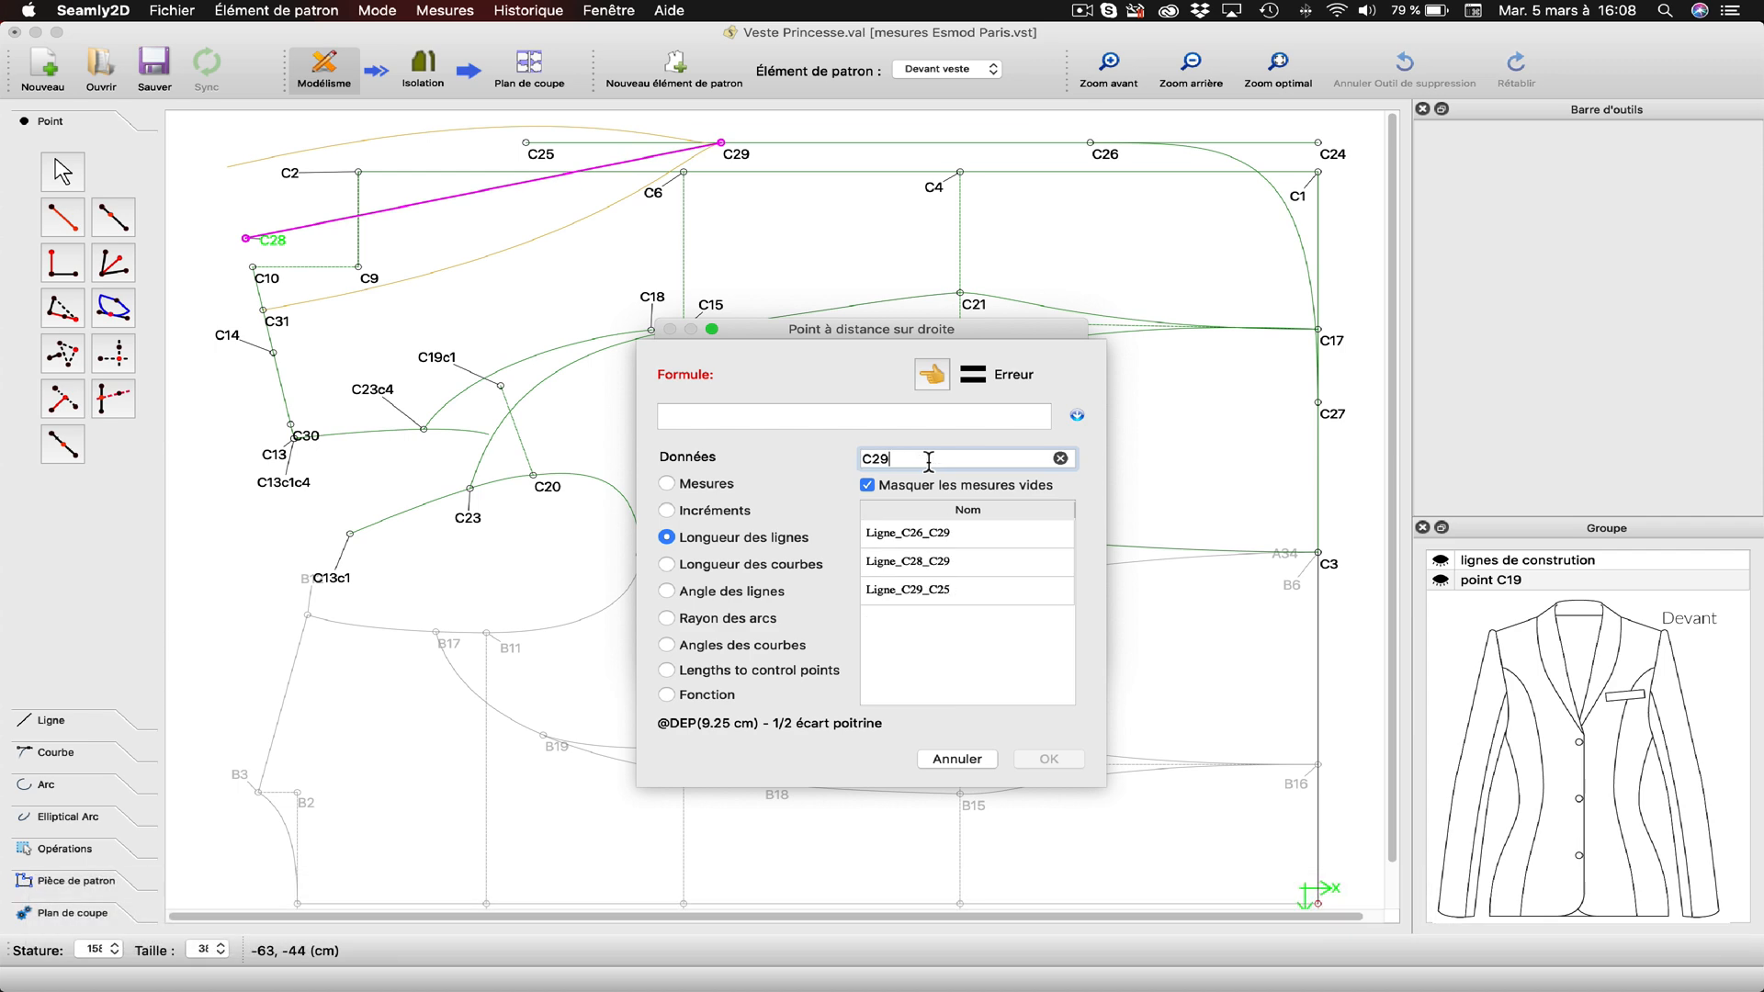
double_click(926, 566)
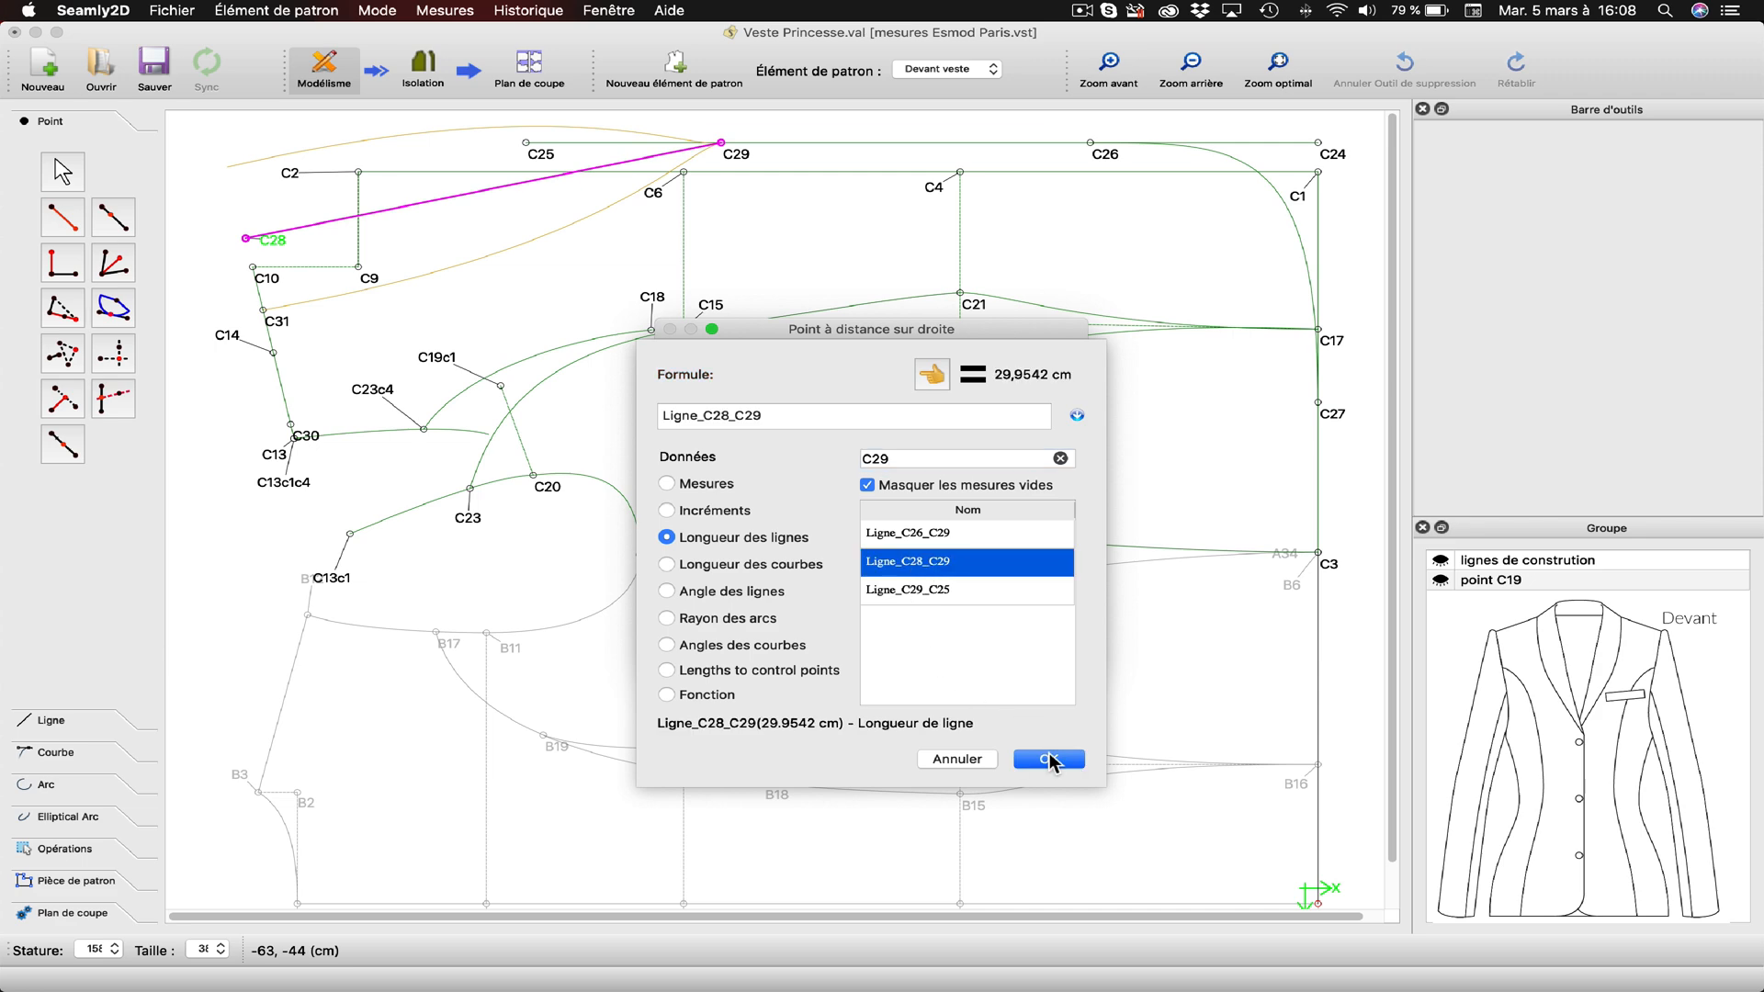
click(1050, 760)
Extend the length formula to Ligne_C28_C29+Spl_B1_B3 and create the point beyond C28.
click(784, 418)
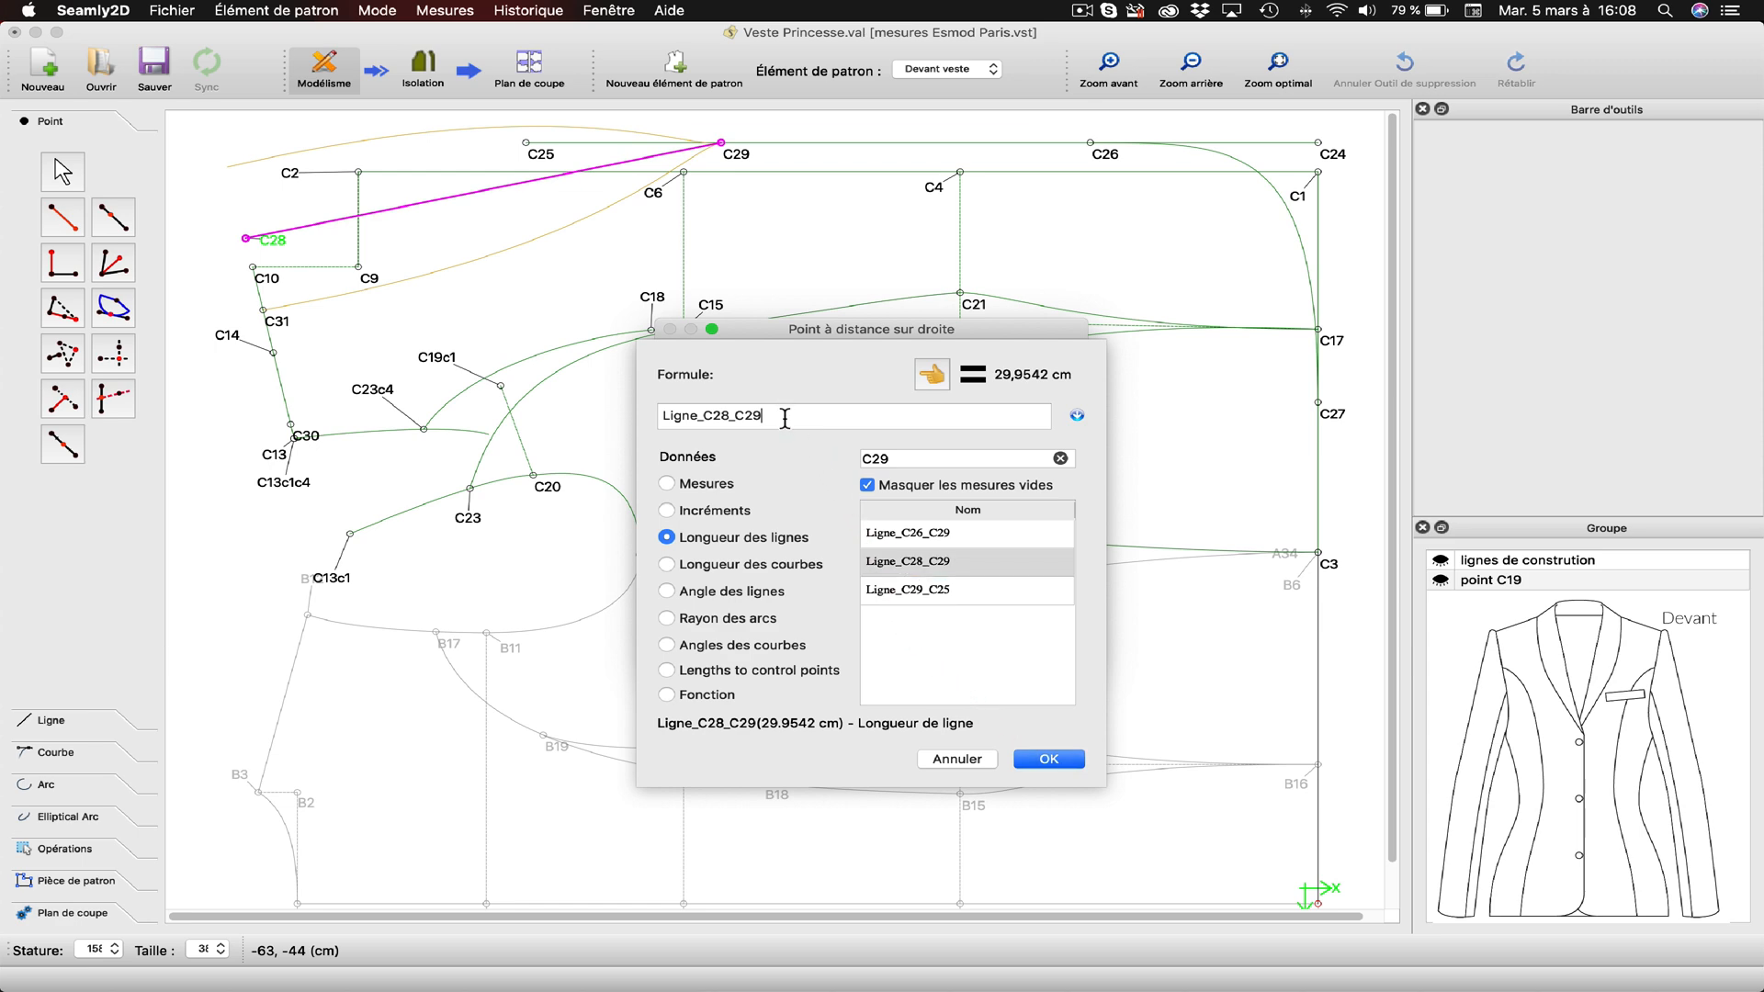
key(shift)
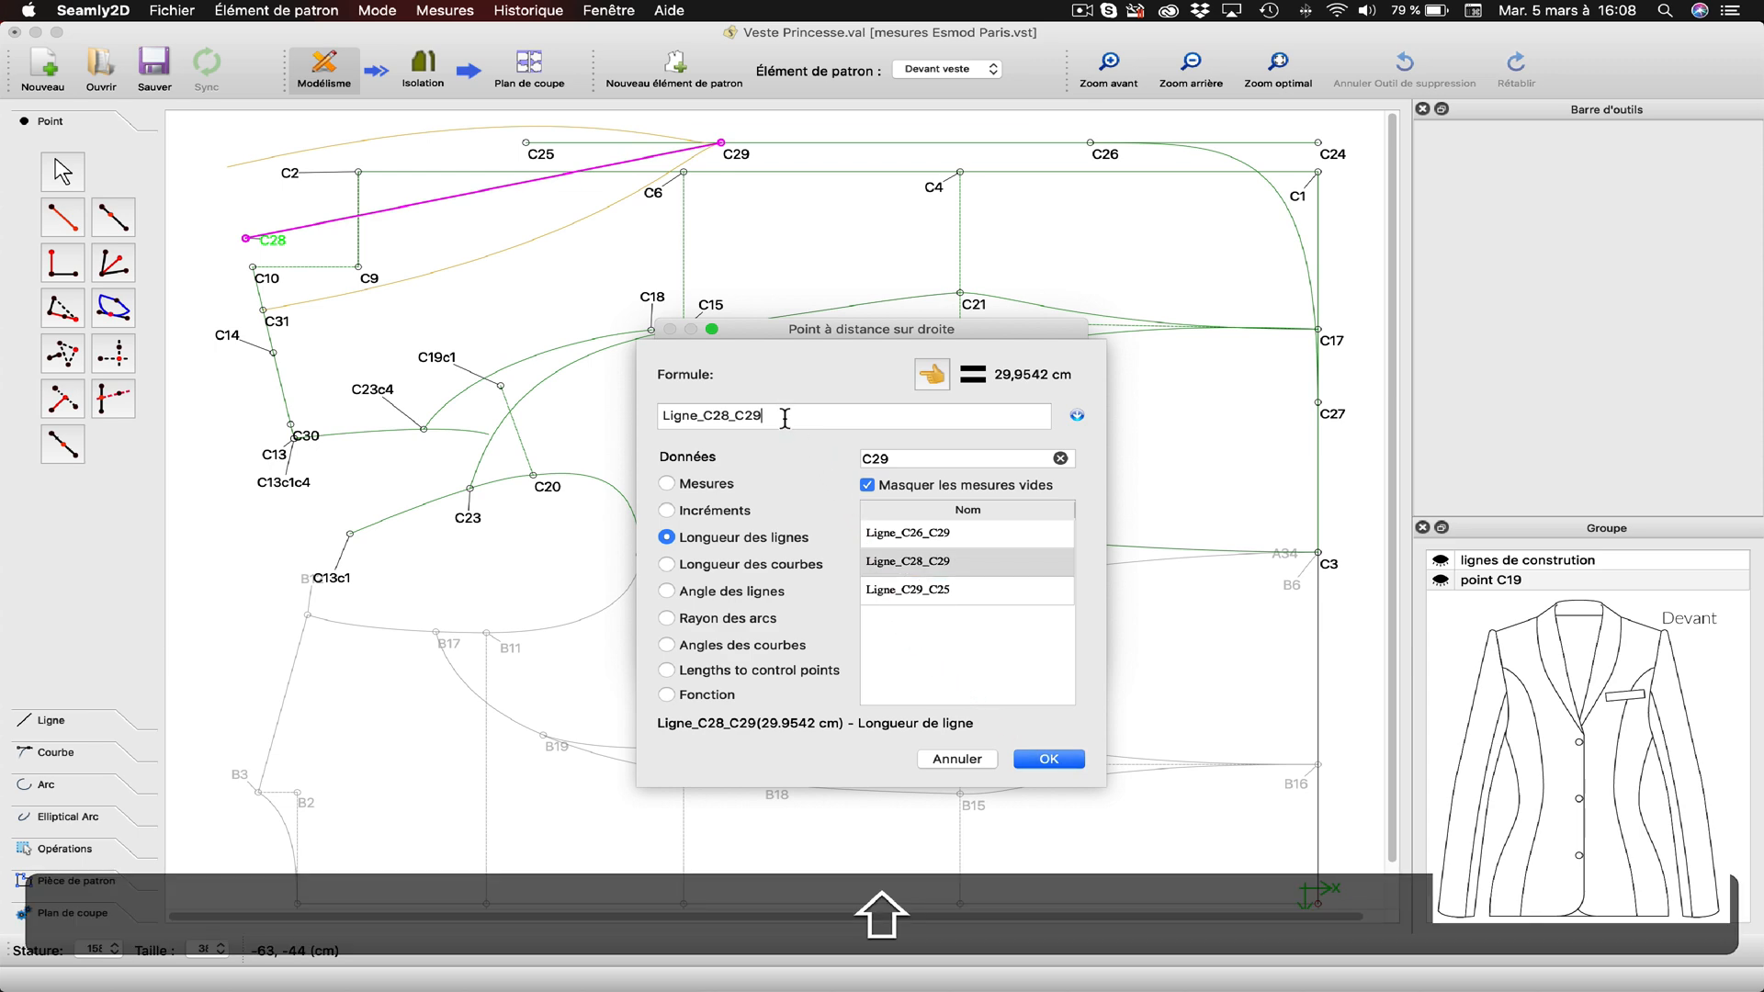
text(+)
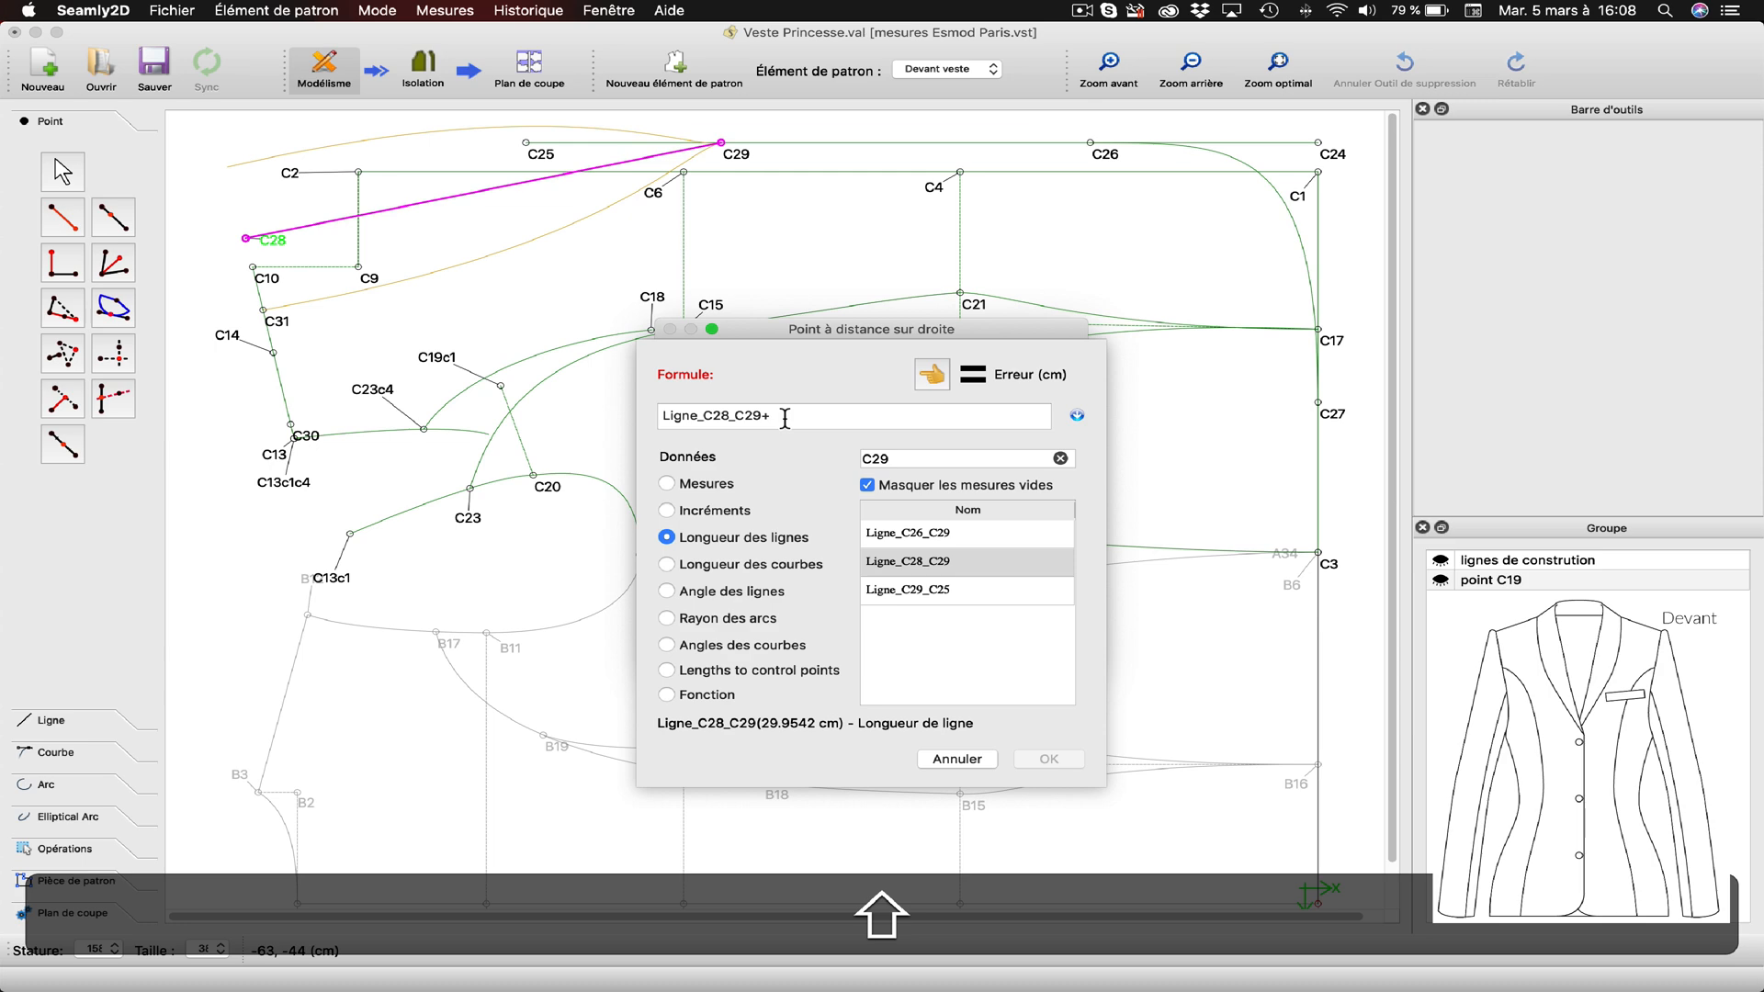
click(796, 563)
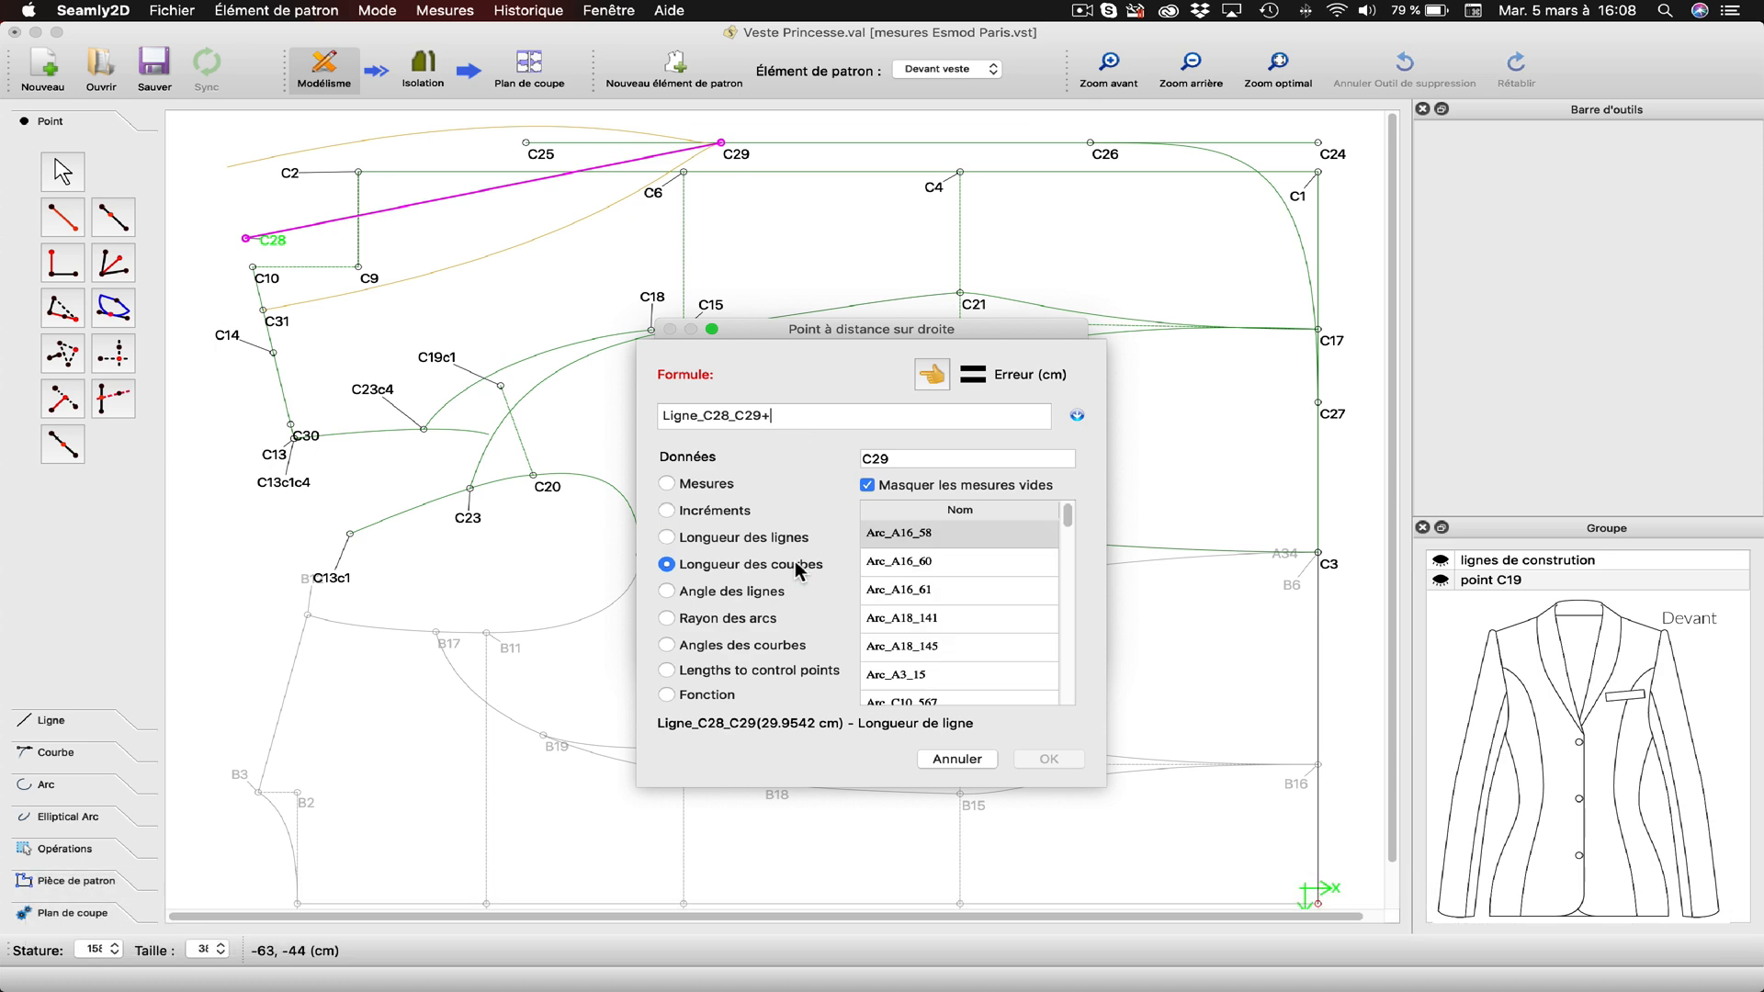
click(911, 461)
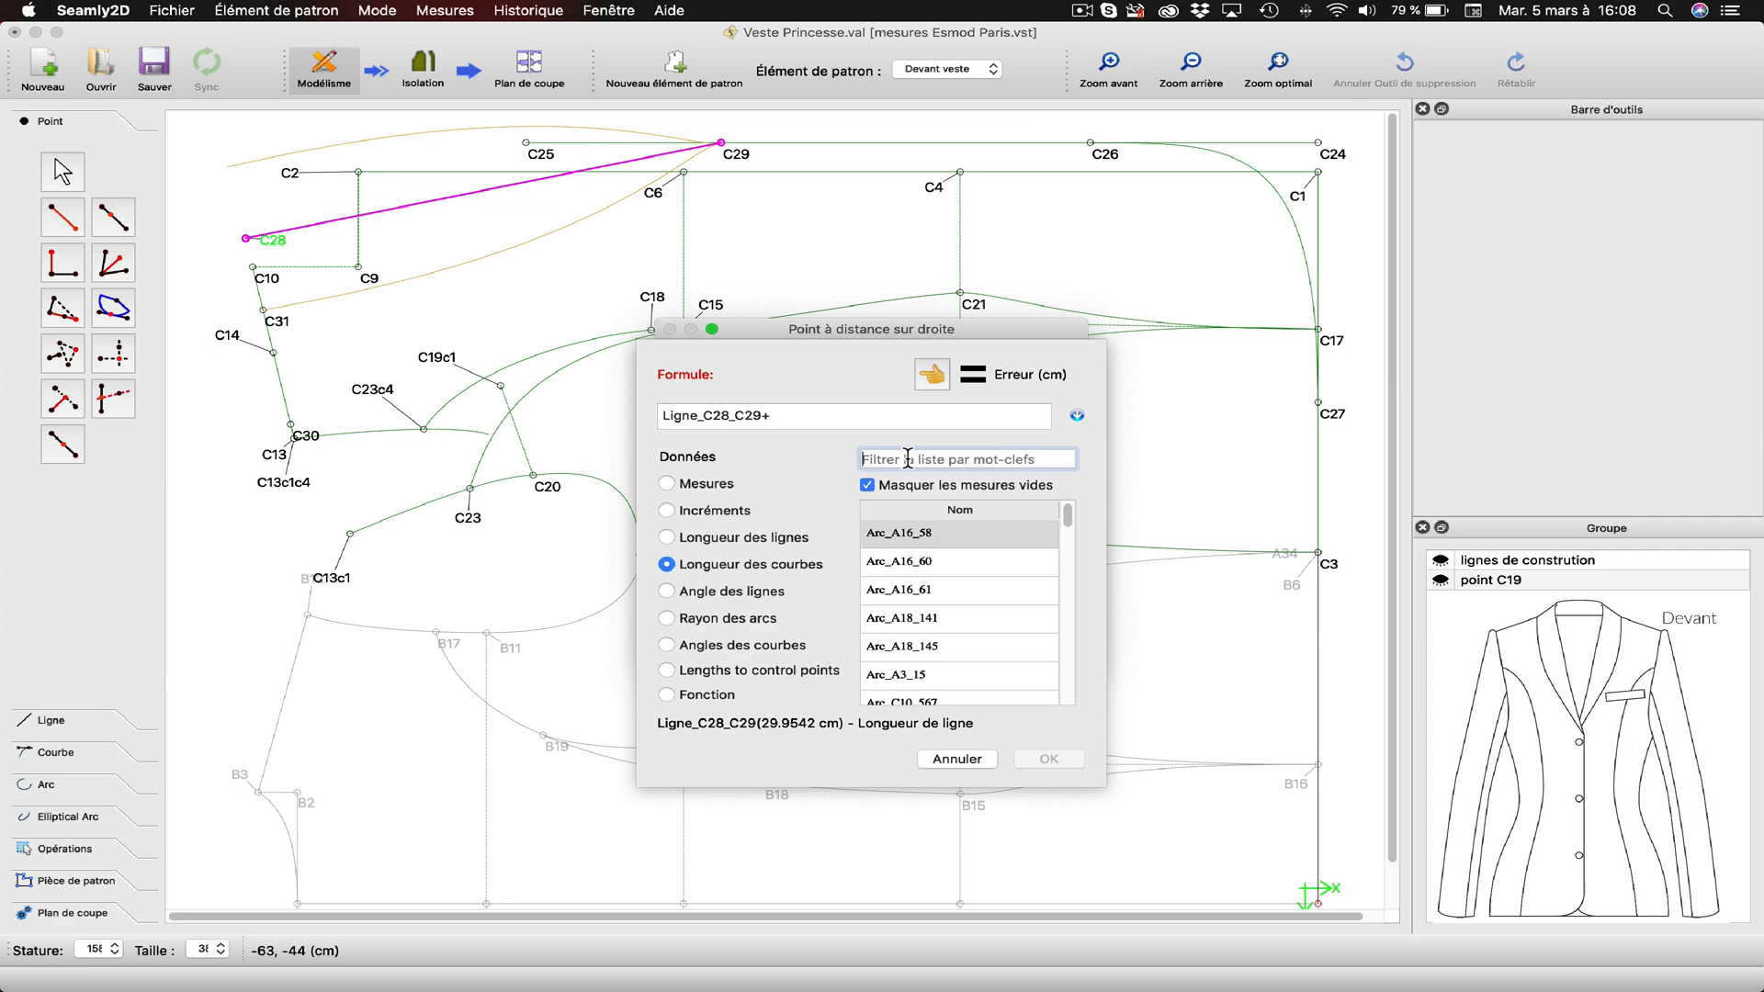
text(B)
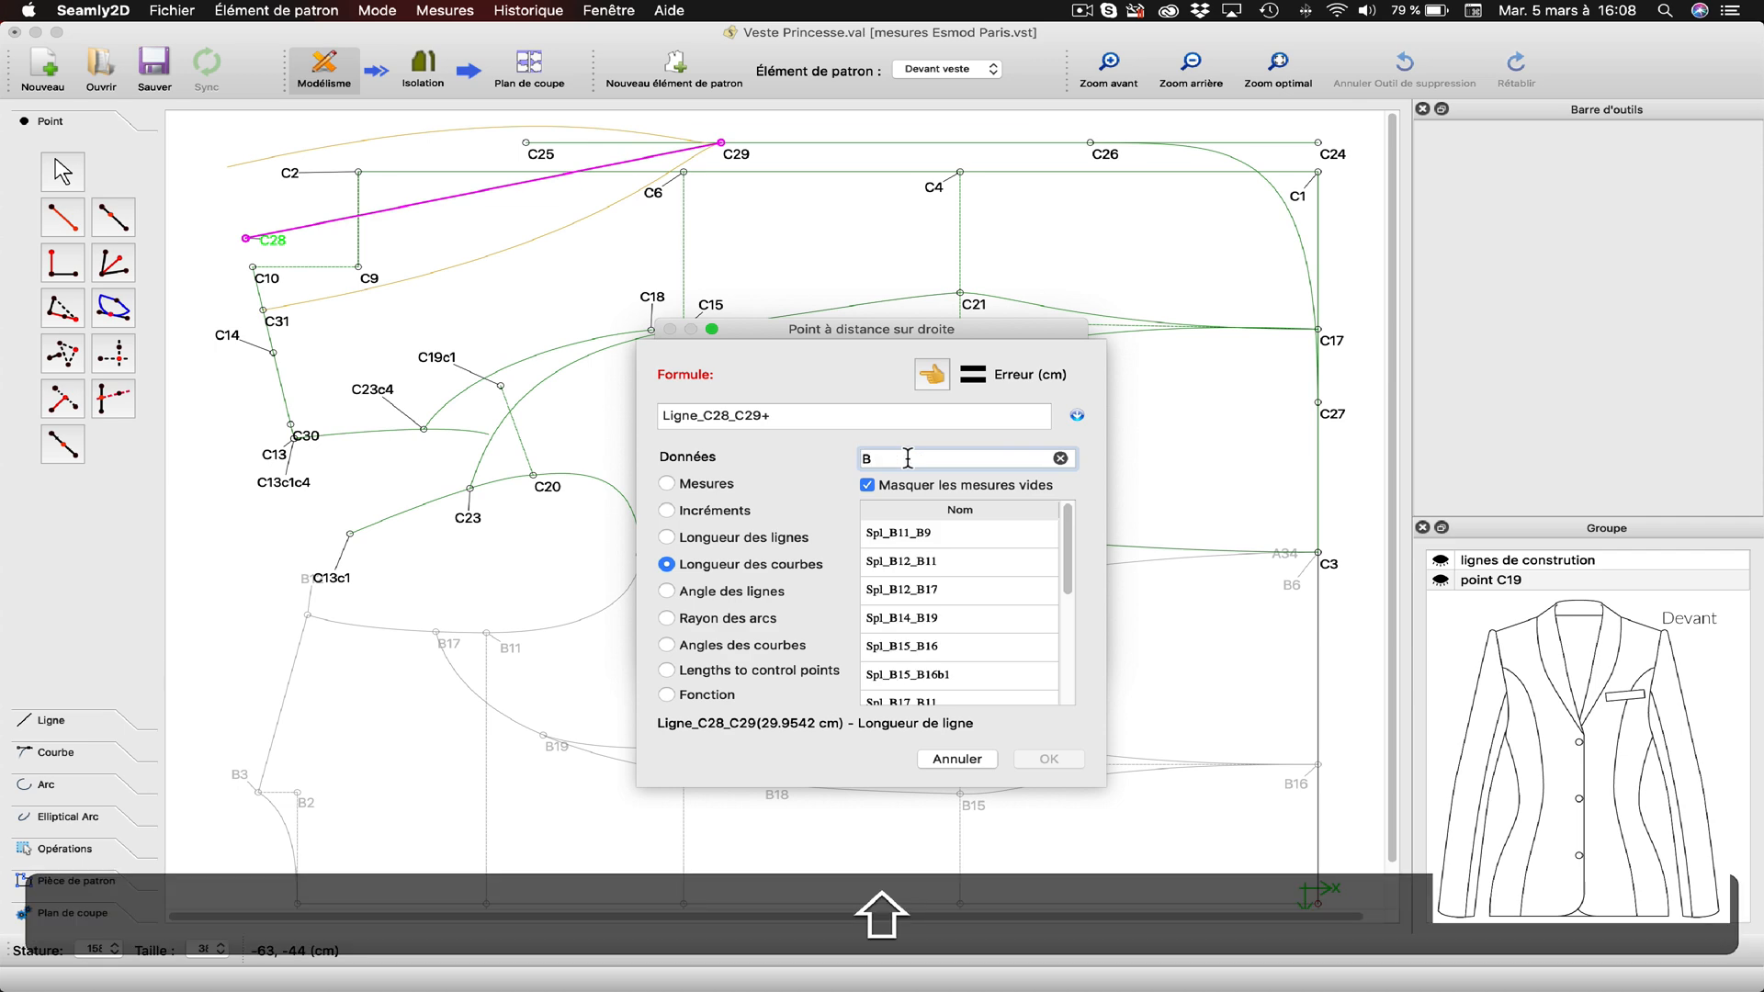
text(3)
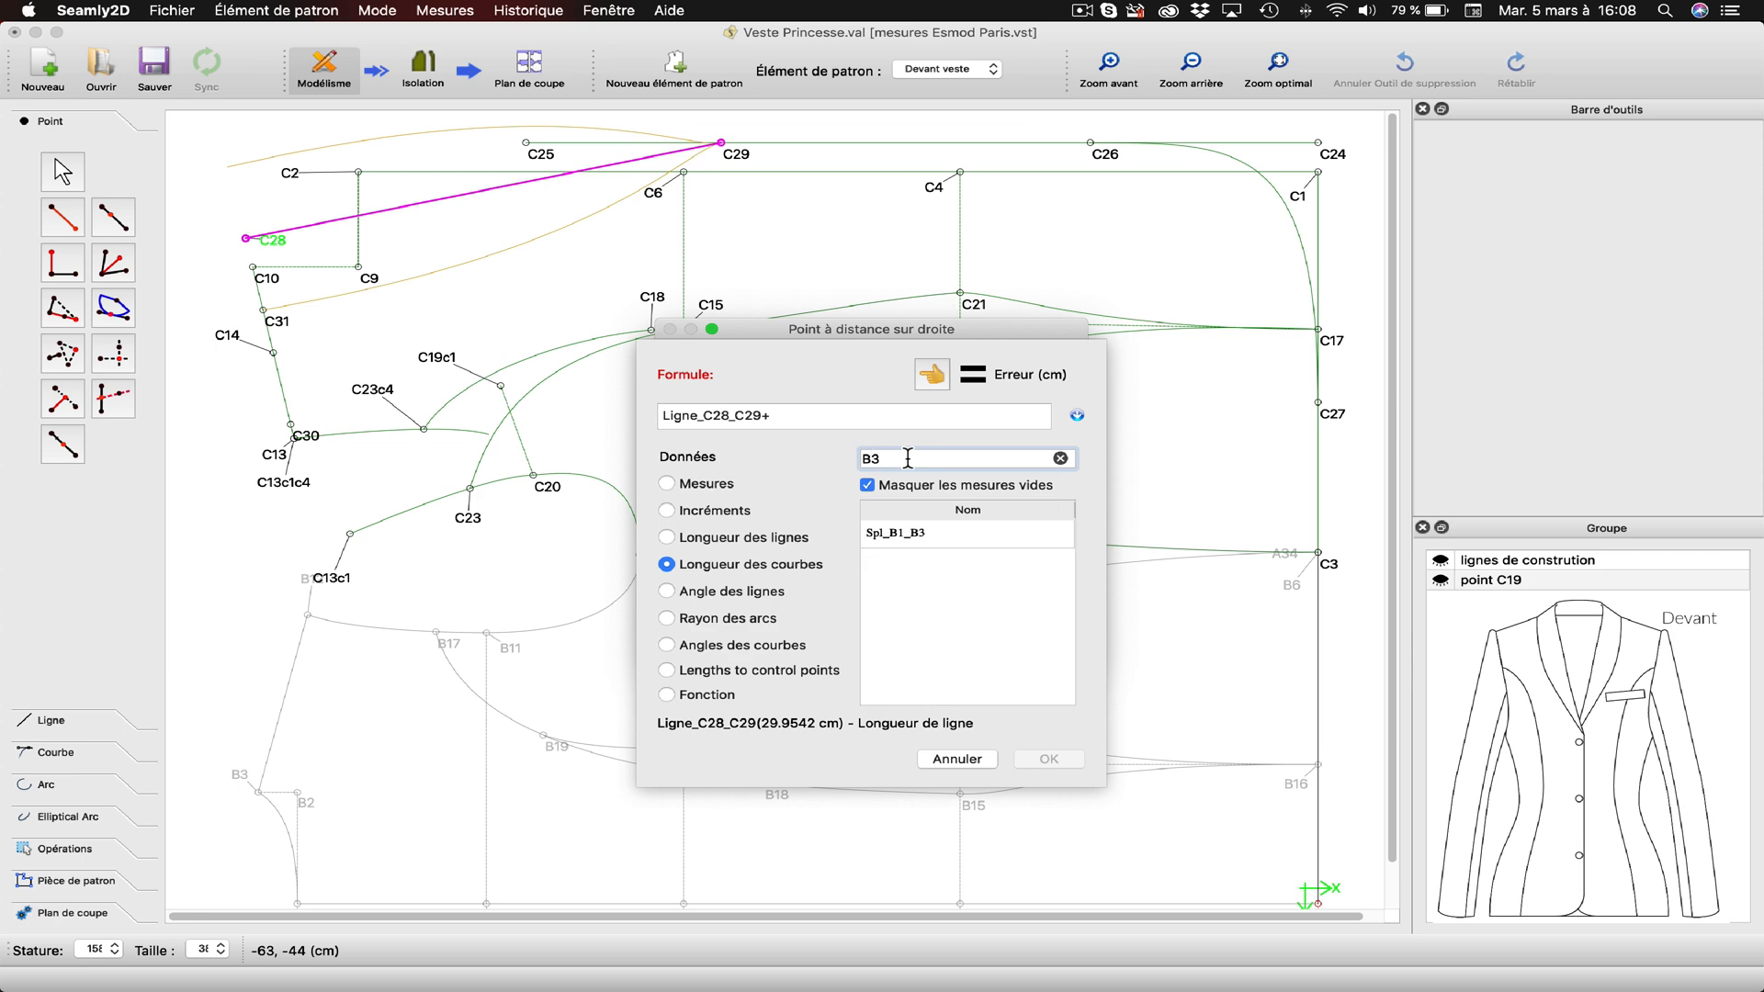
double_click(921, 540)
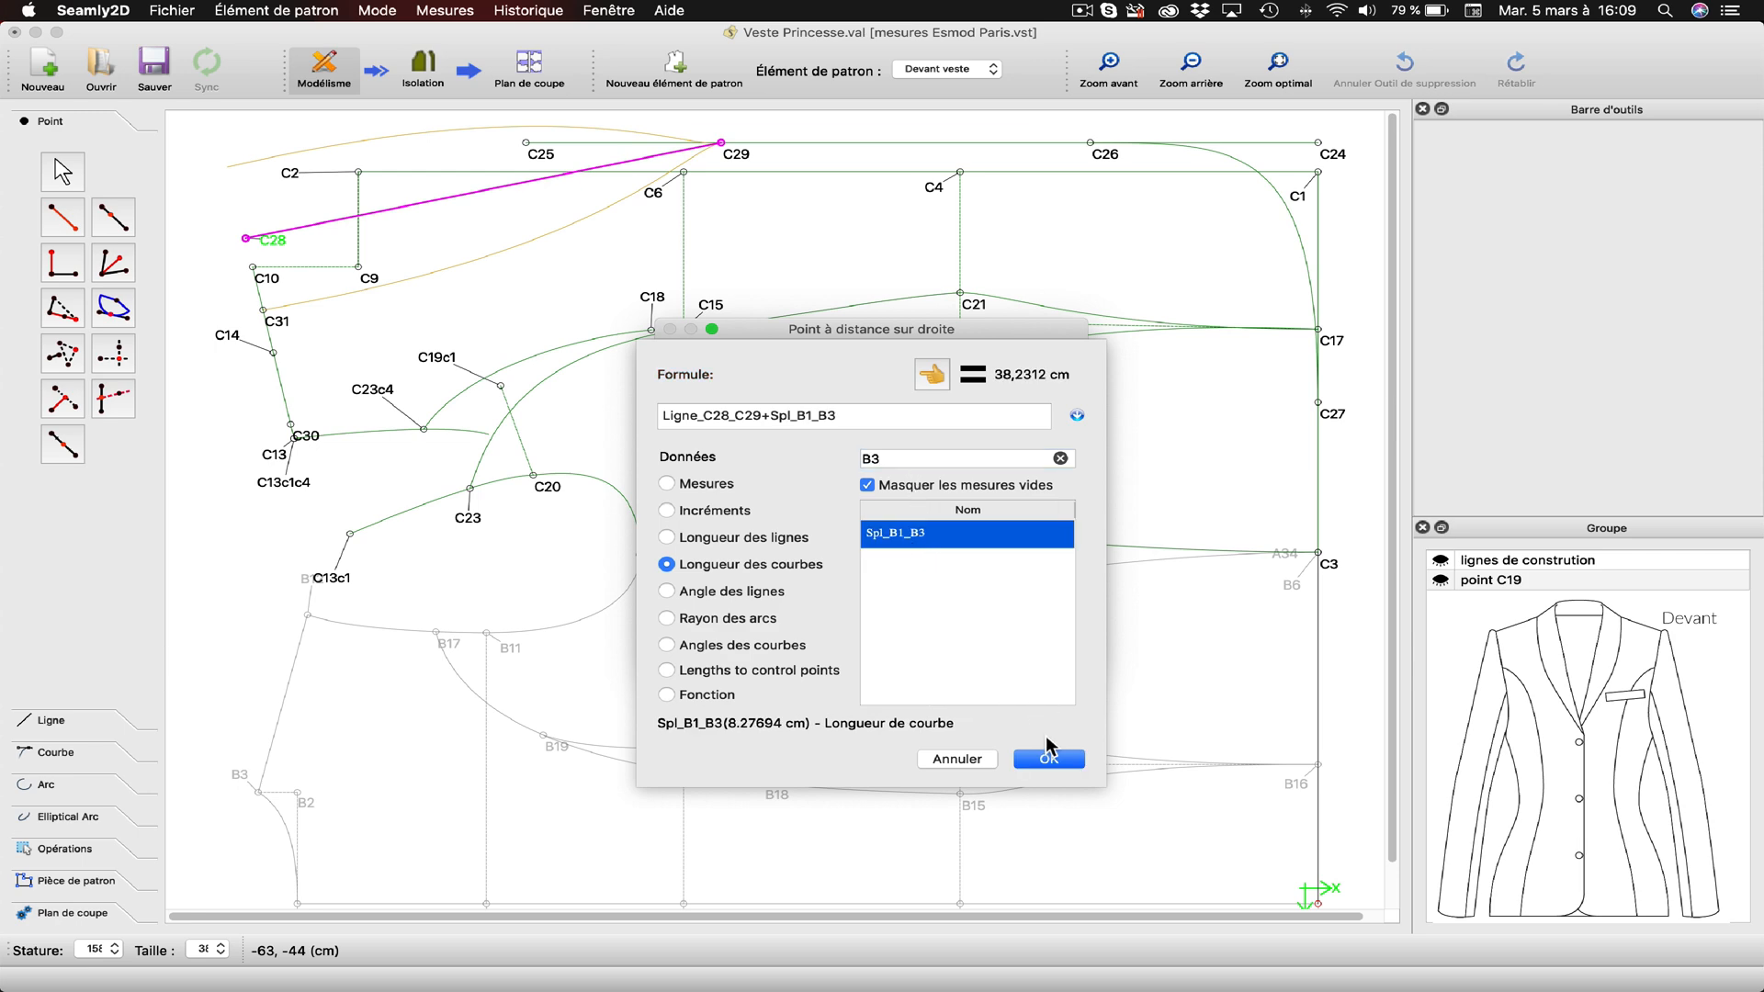
click(1049, 759)
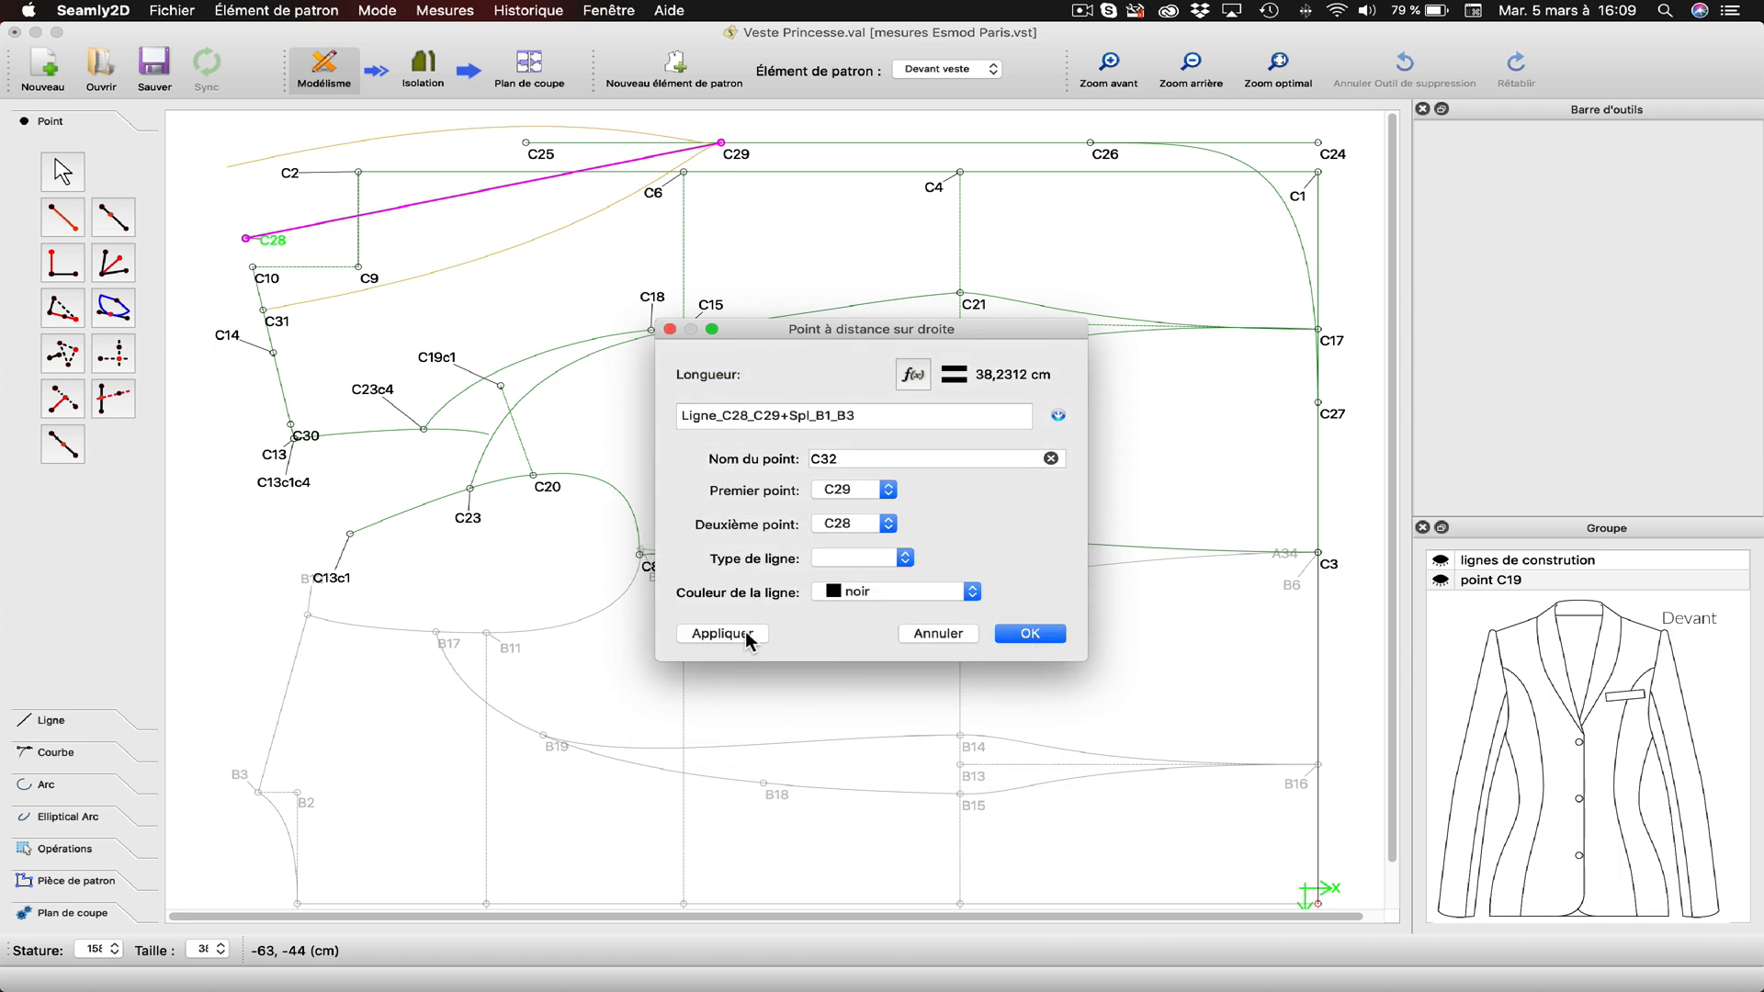
click(746, 632)
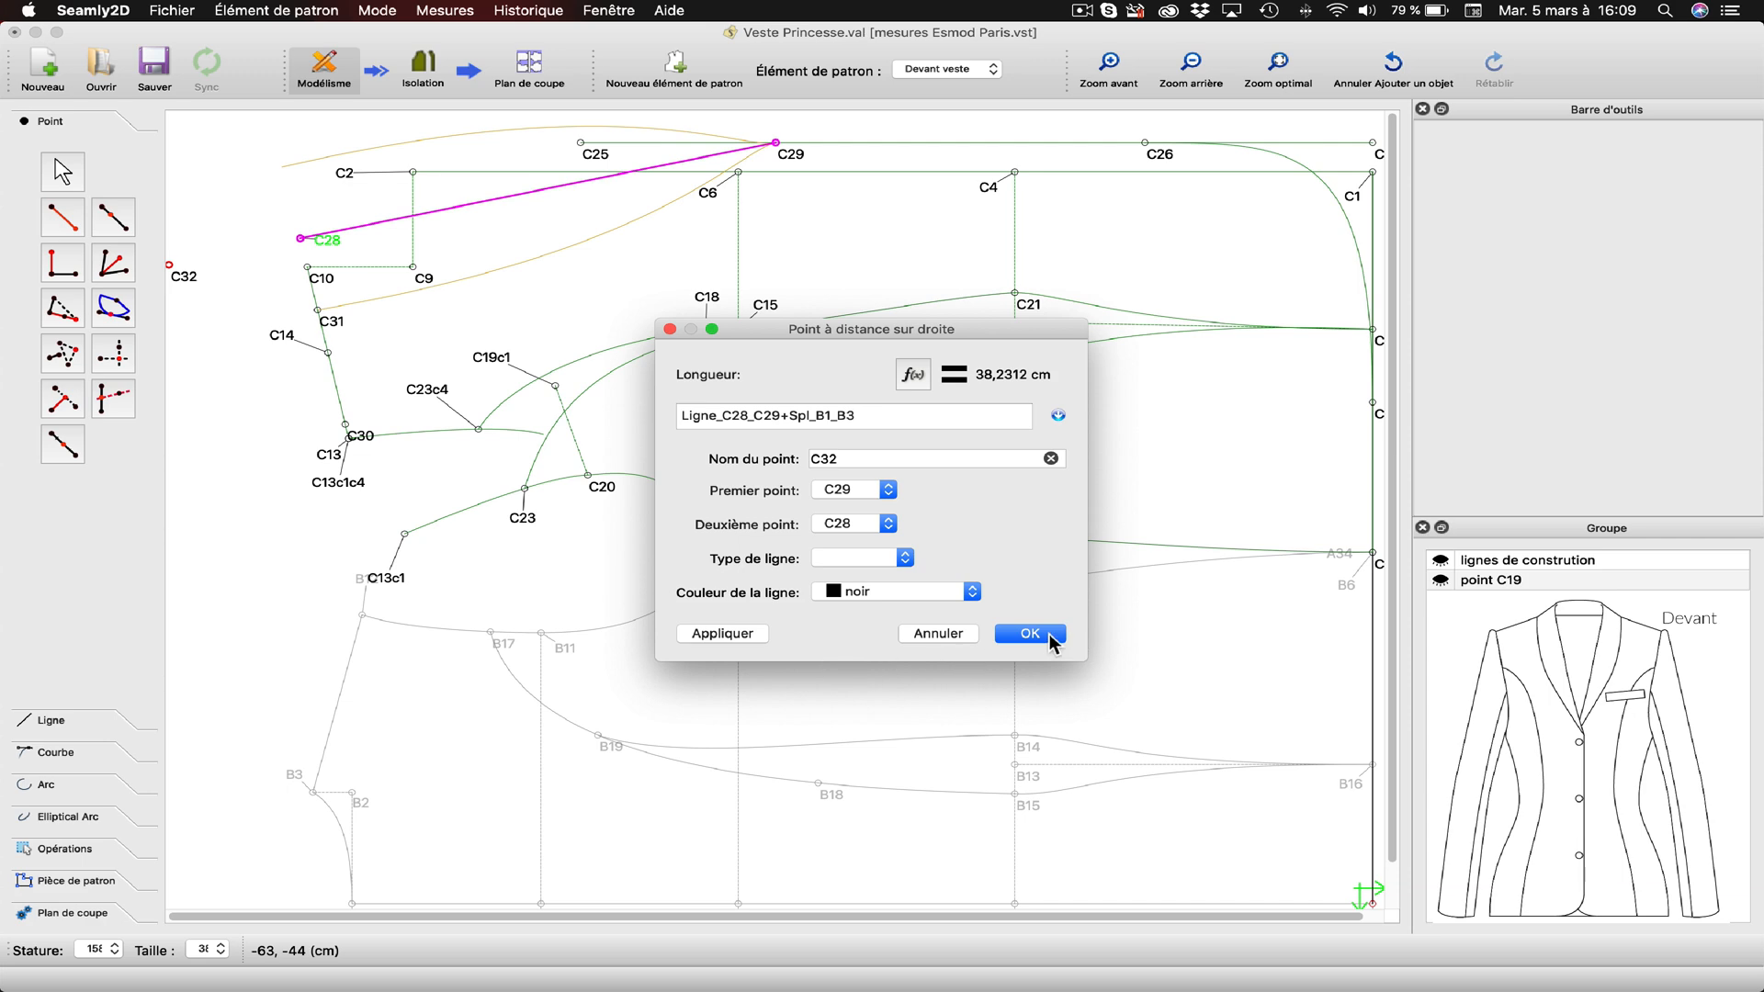
click(1052, 640)
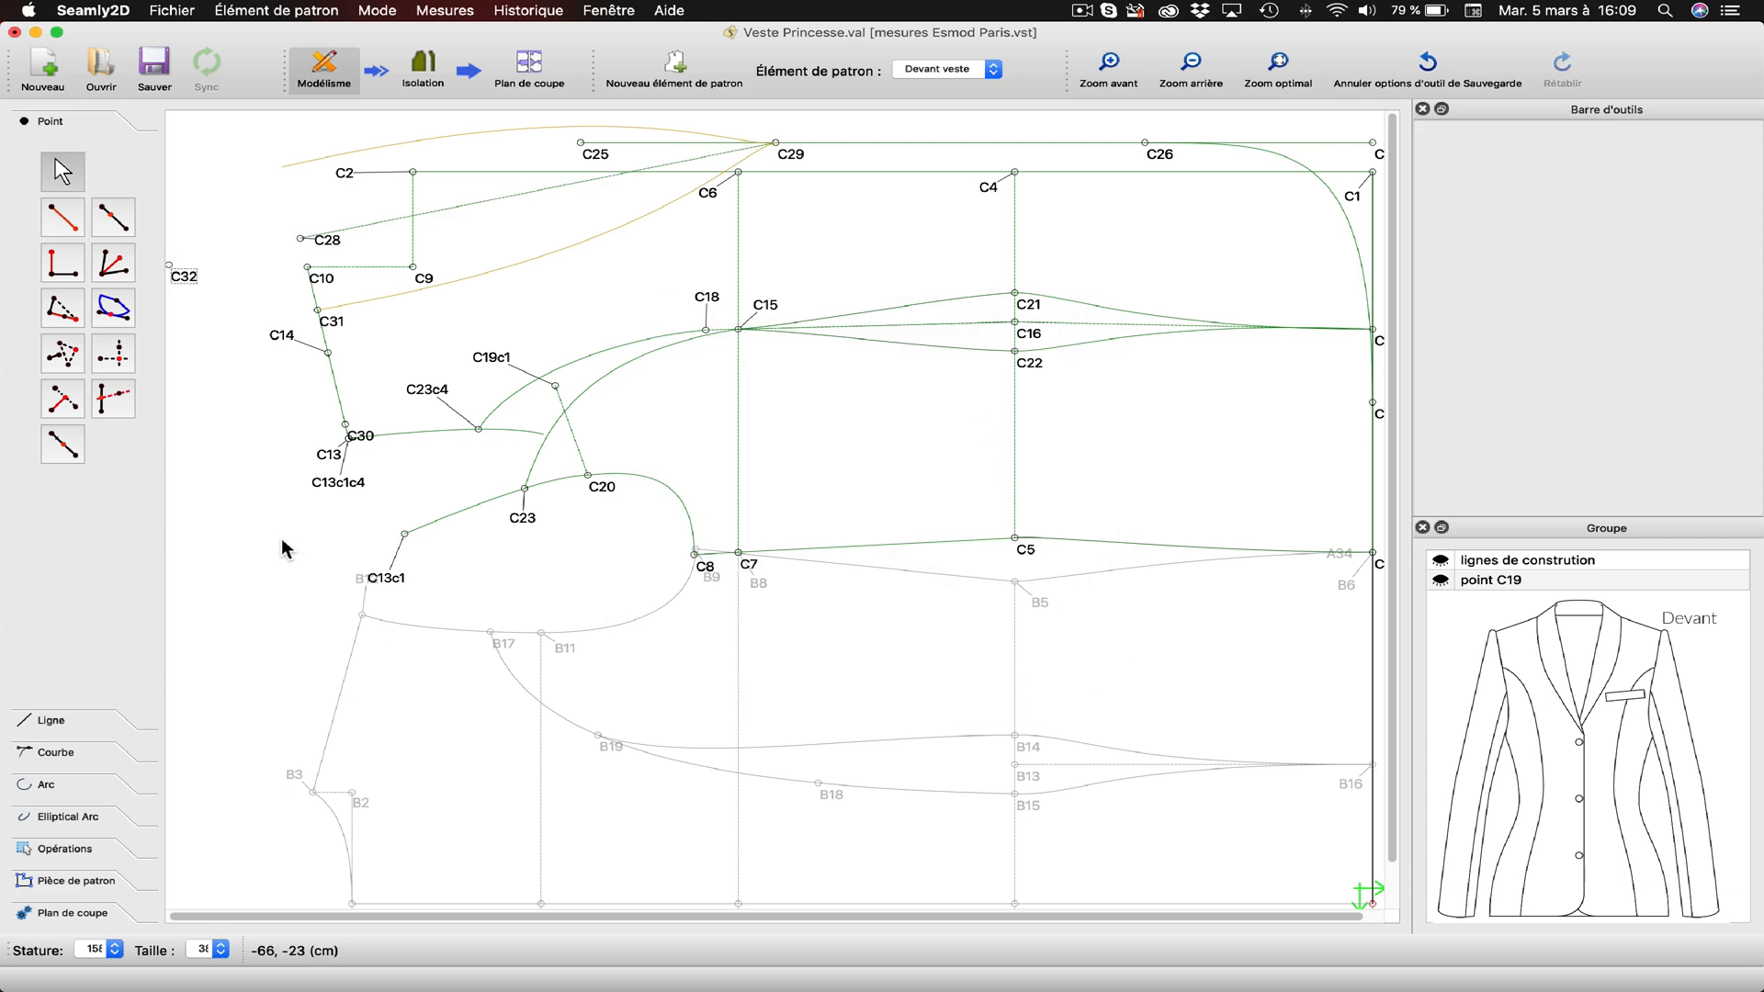
click(52, 720)
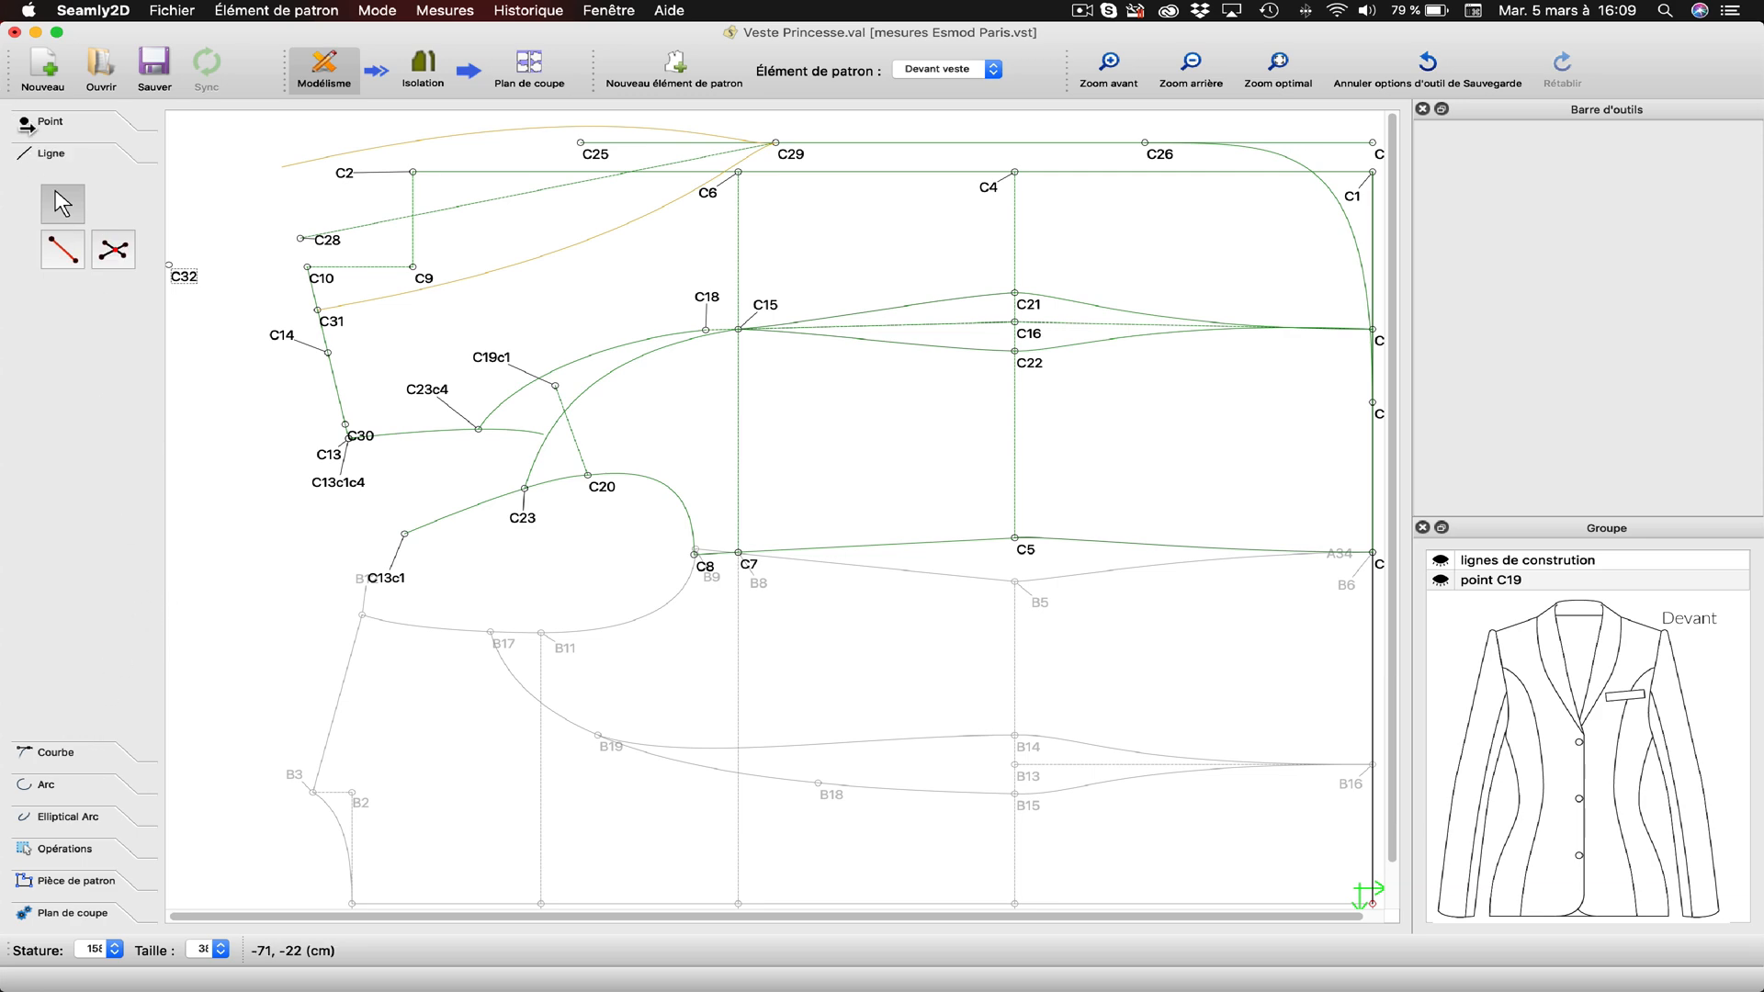
Draw a line between points C28 and C32.
click(62, 249)
click(333, 245)
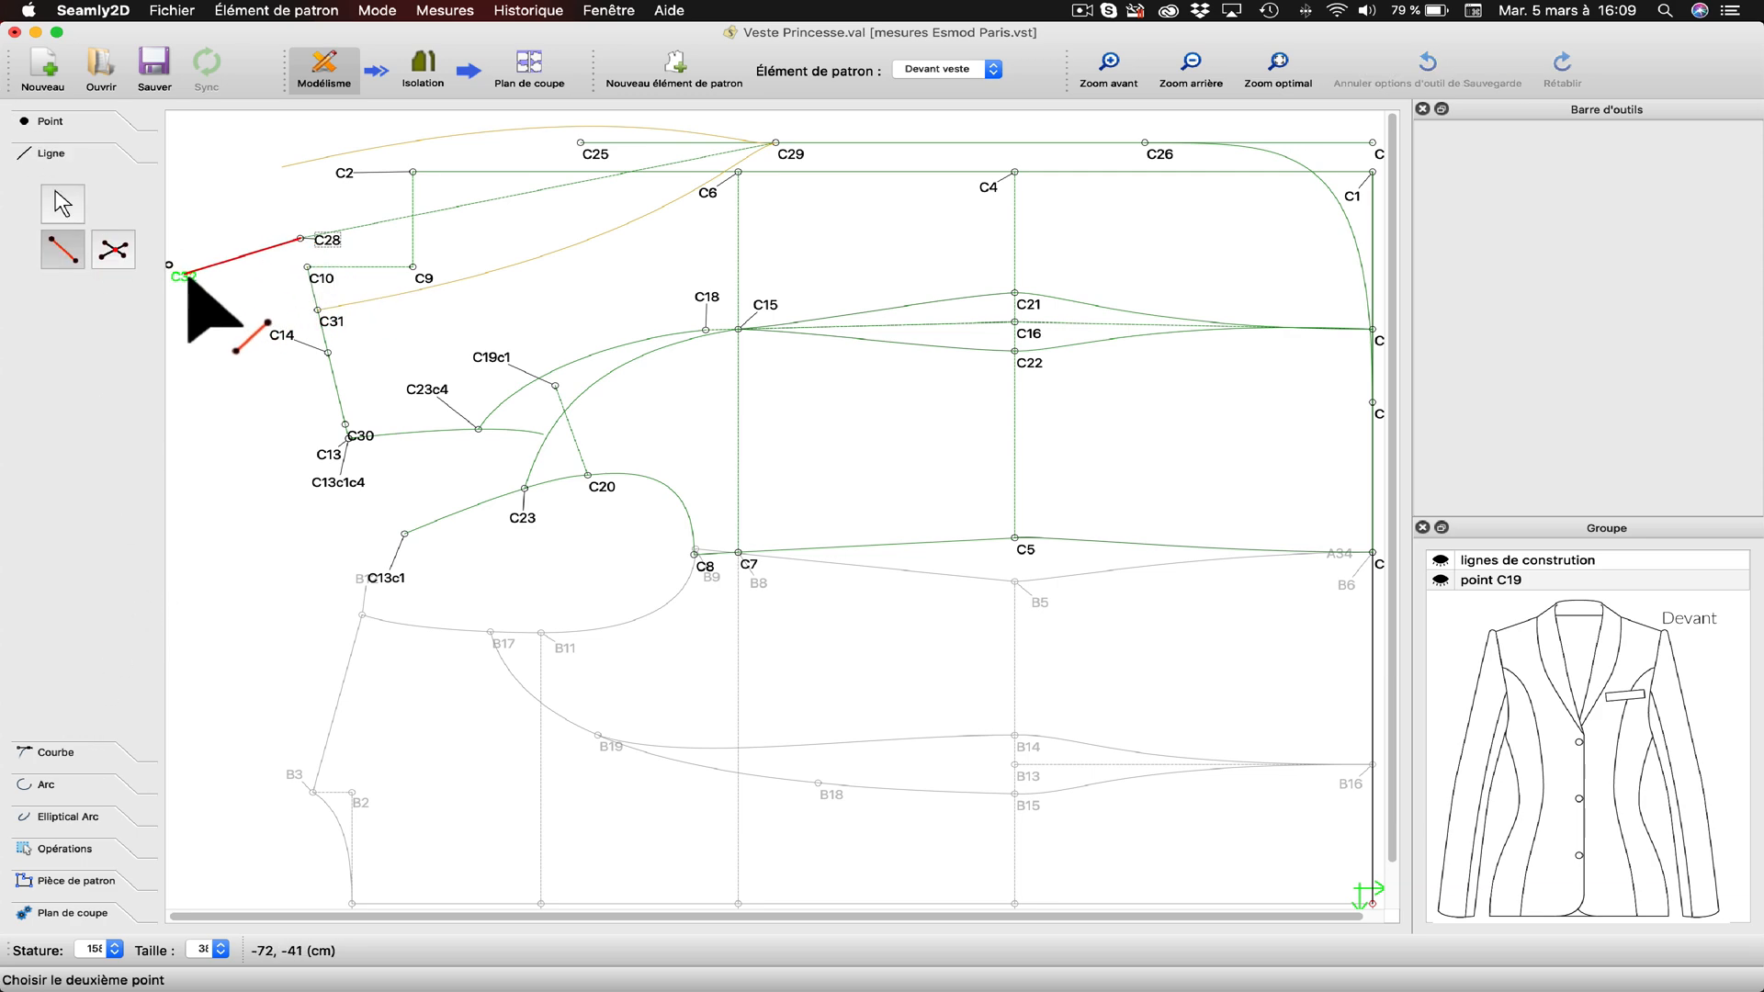
click(184, 274)
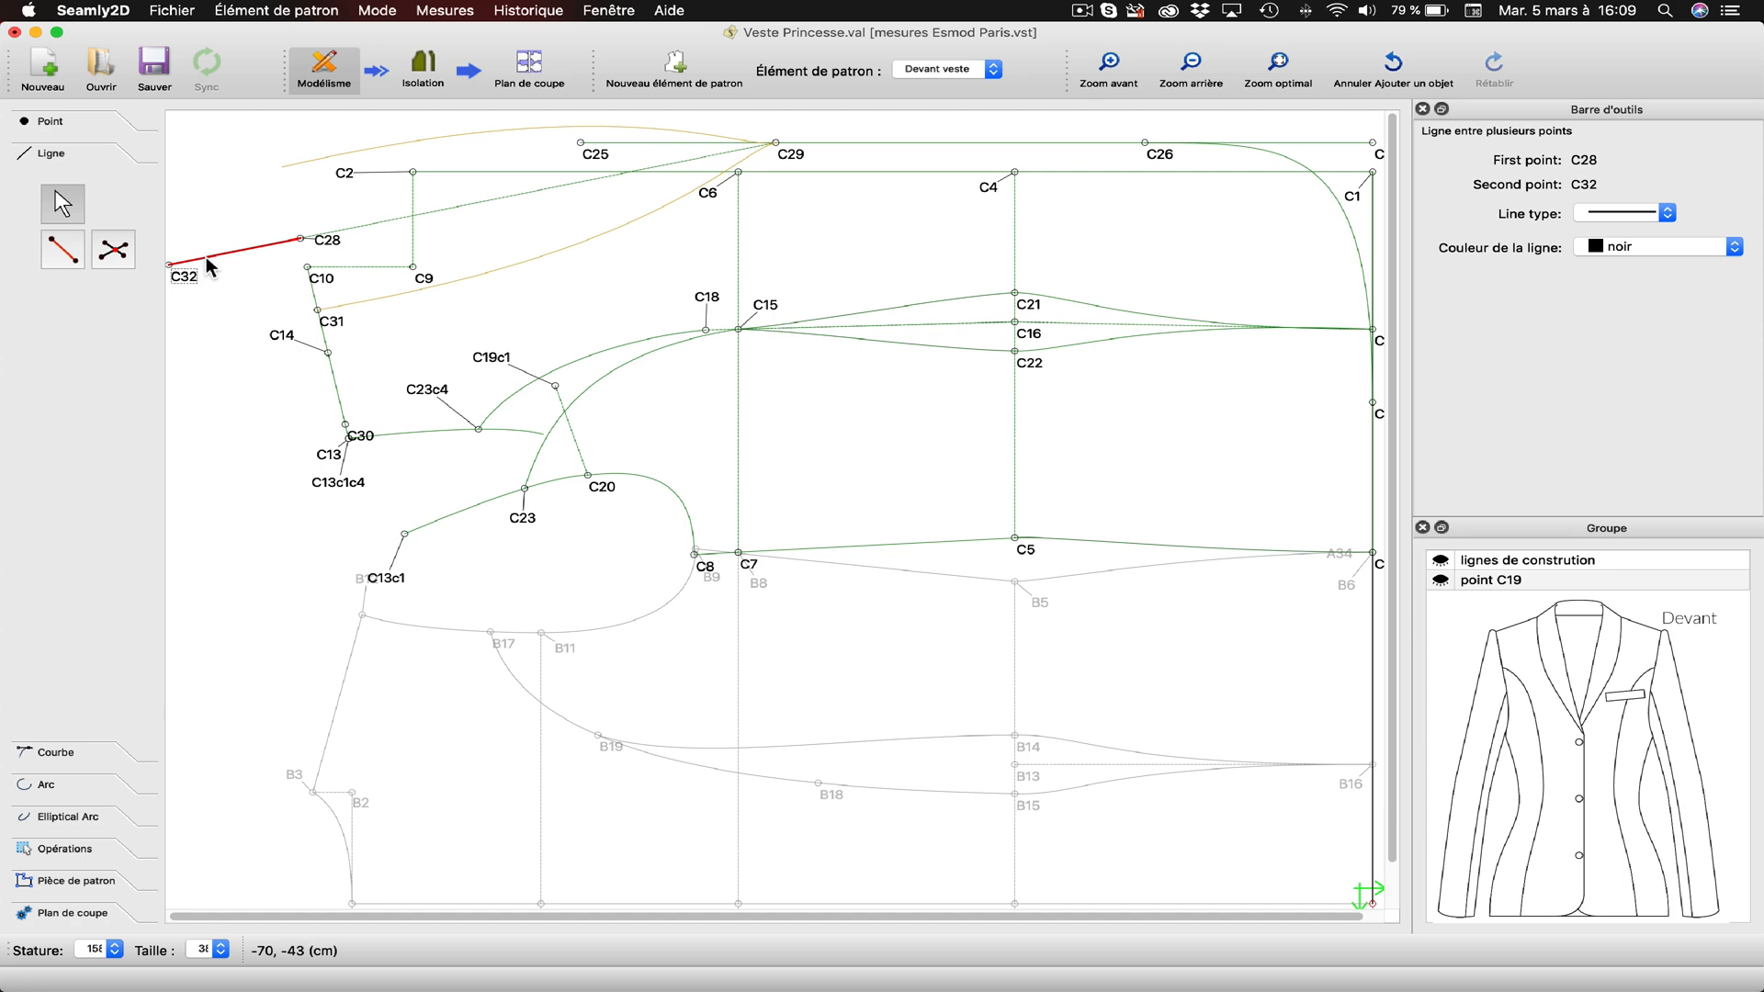
Change the C28–C32 line to a dashed line type in green (vert).
right_click(208, 264)
click(242, 273)
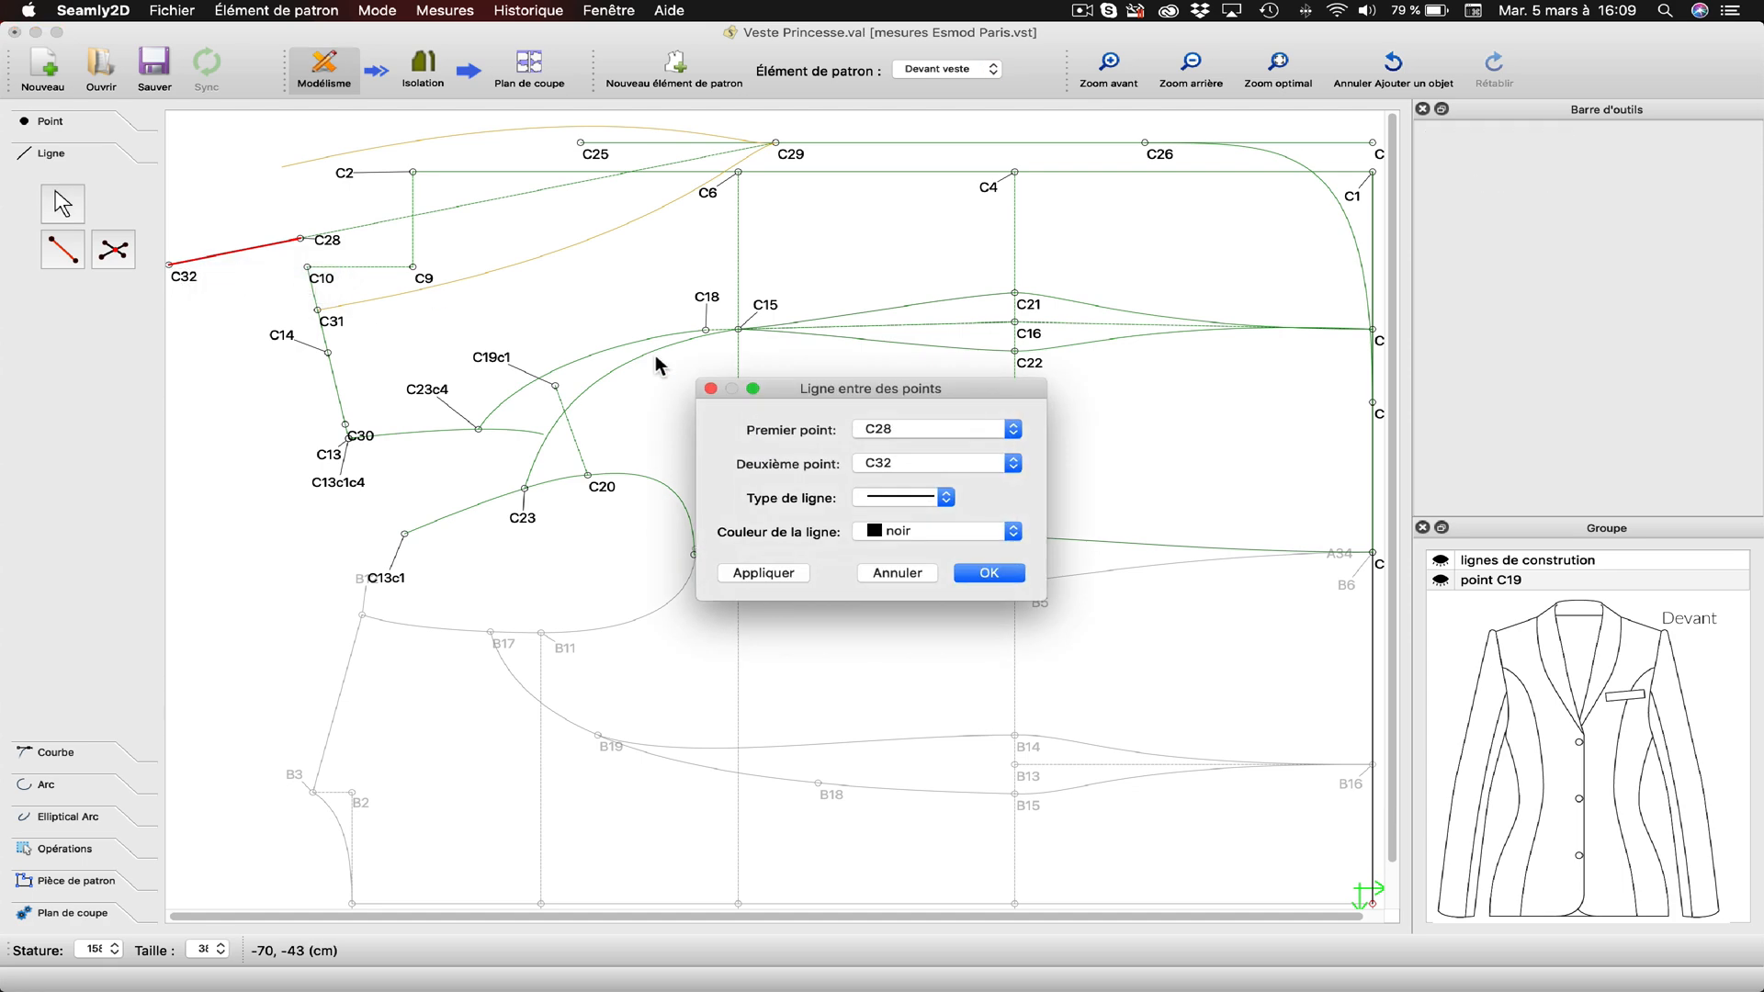
click(889, 499)
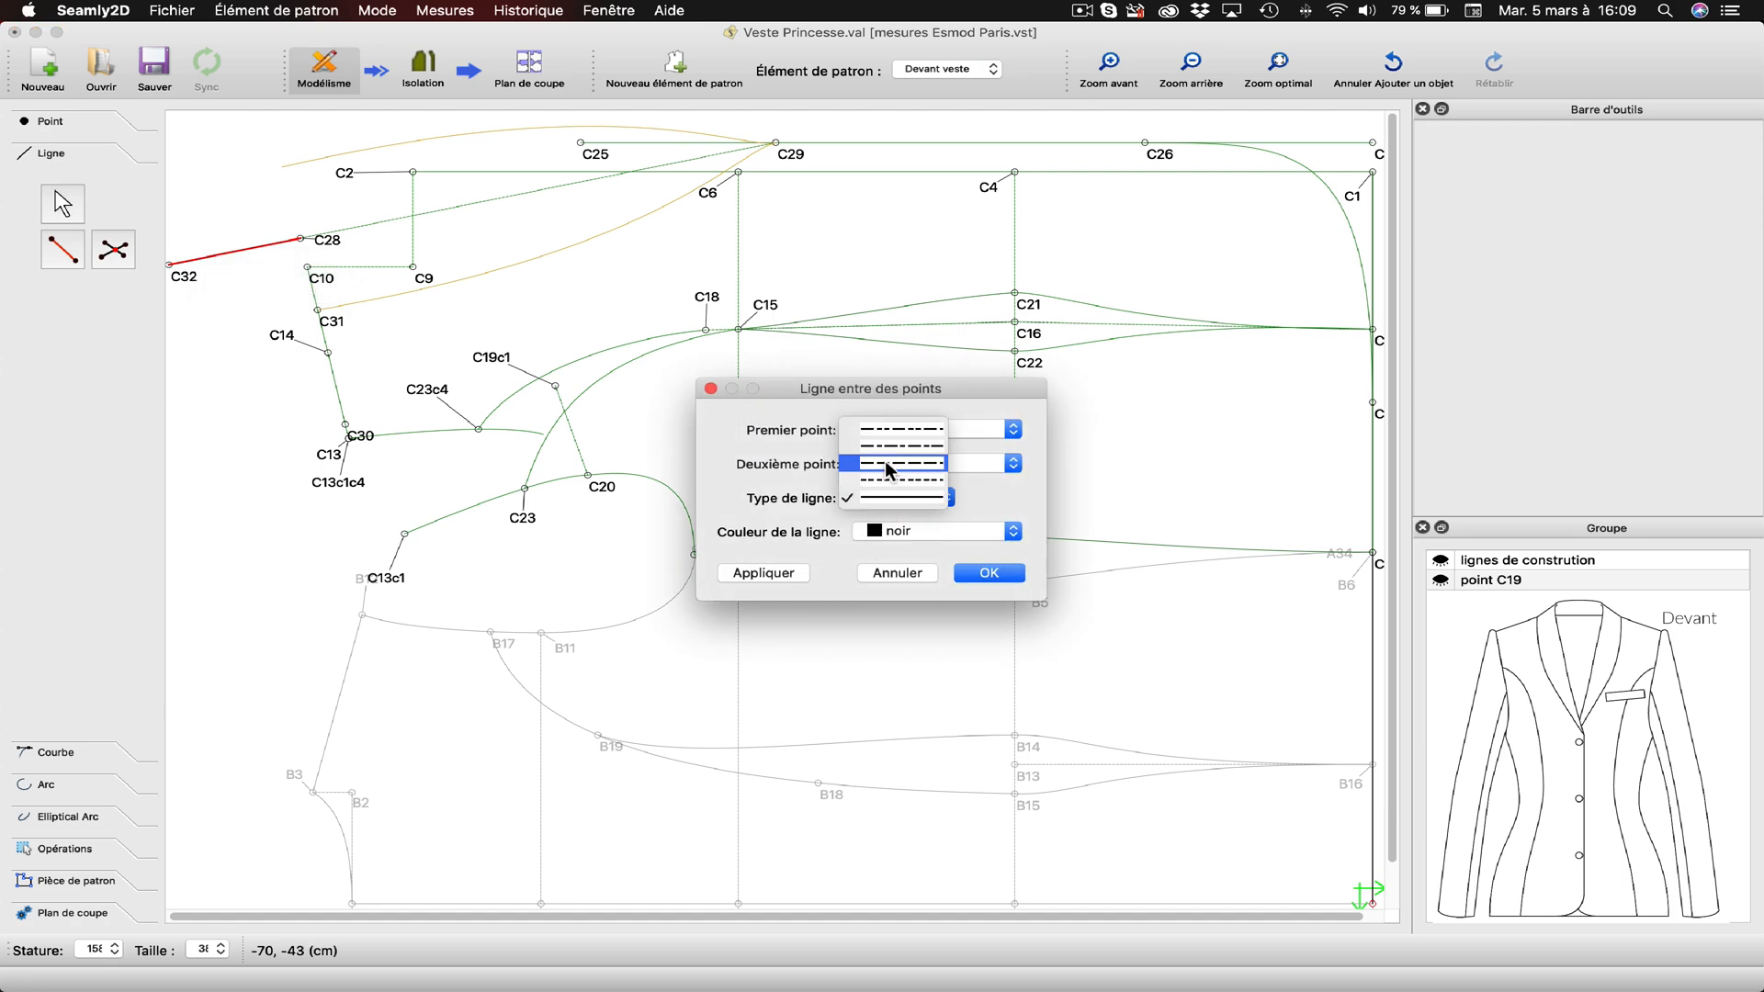
click(896, 462)
click(878, 535)
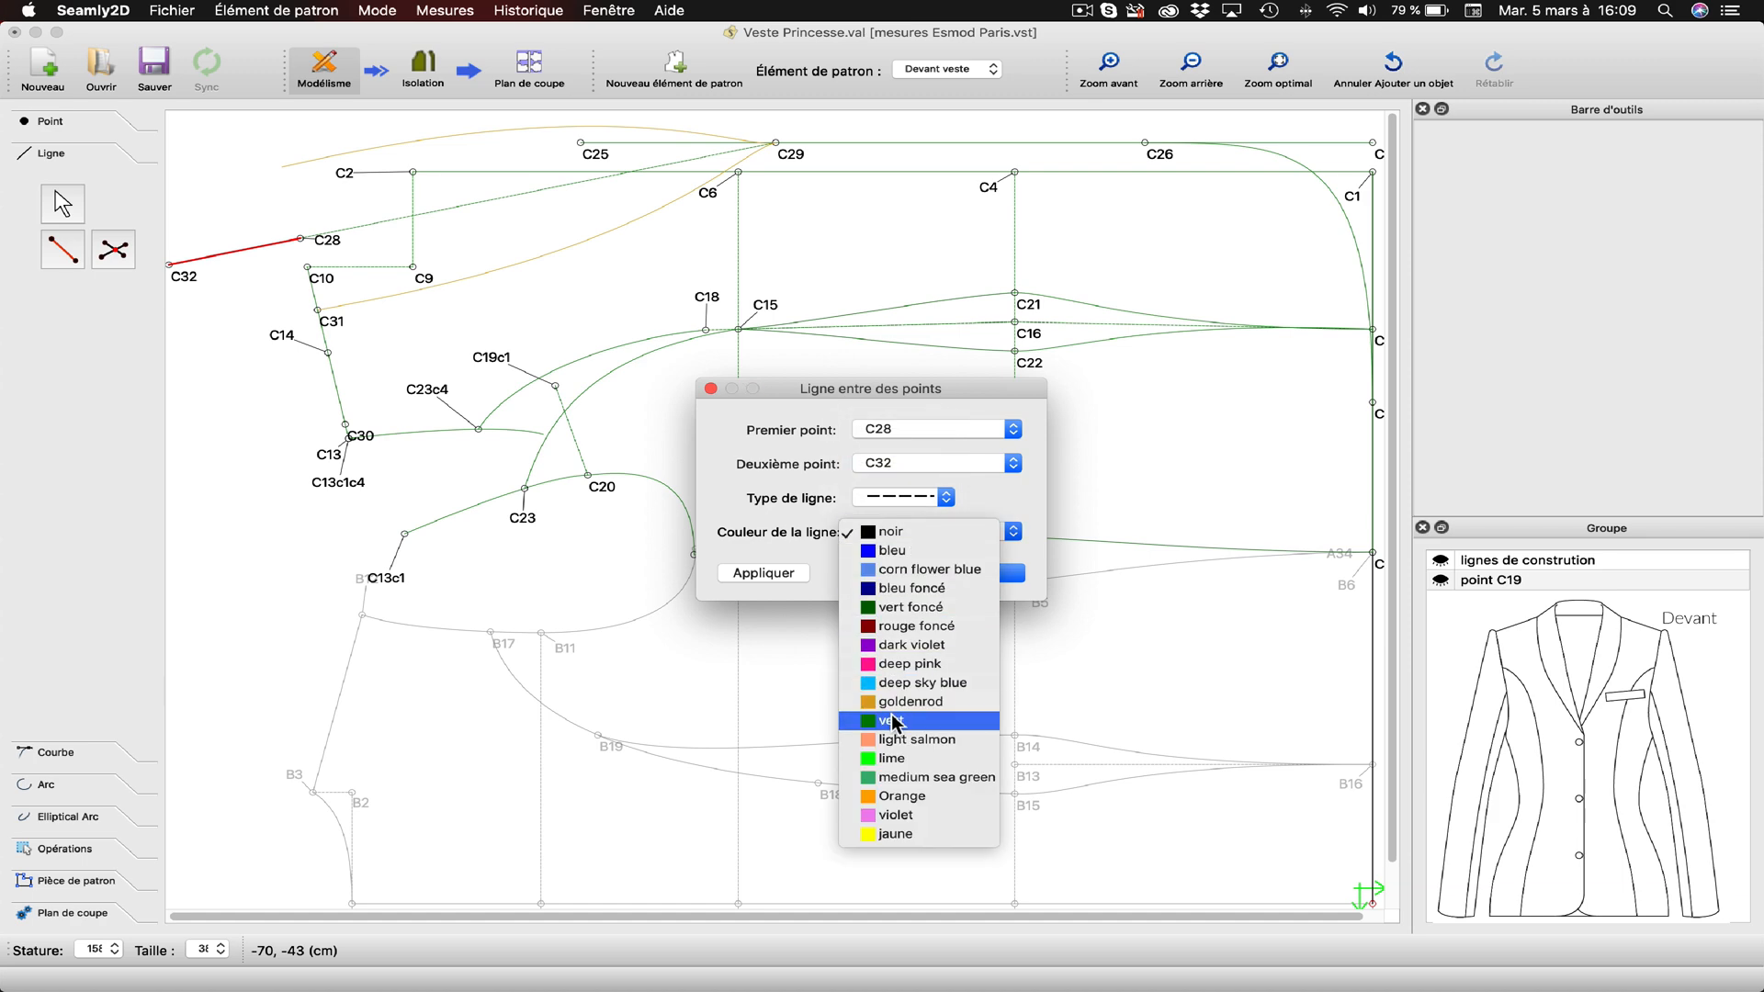
click(893, 721)
click(789, 574)
click(987, 574)
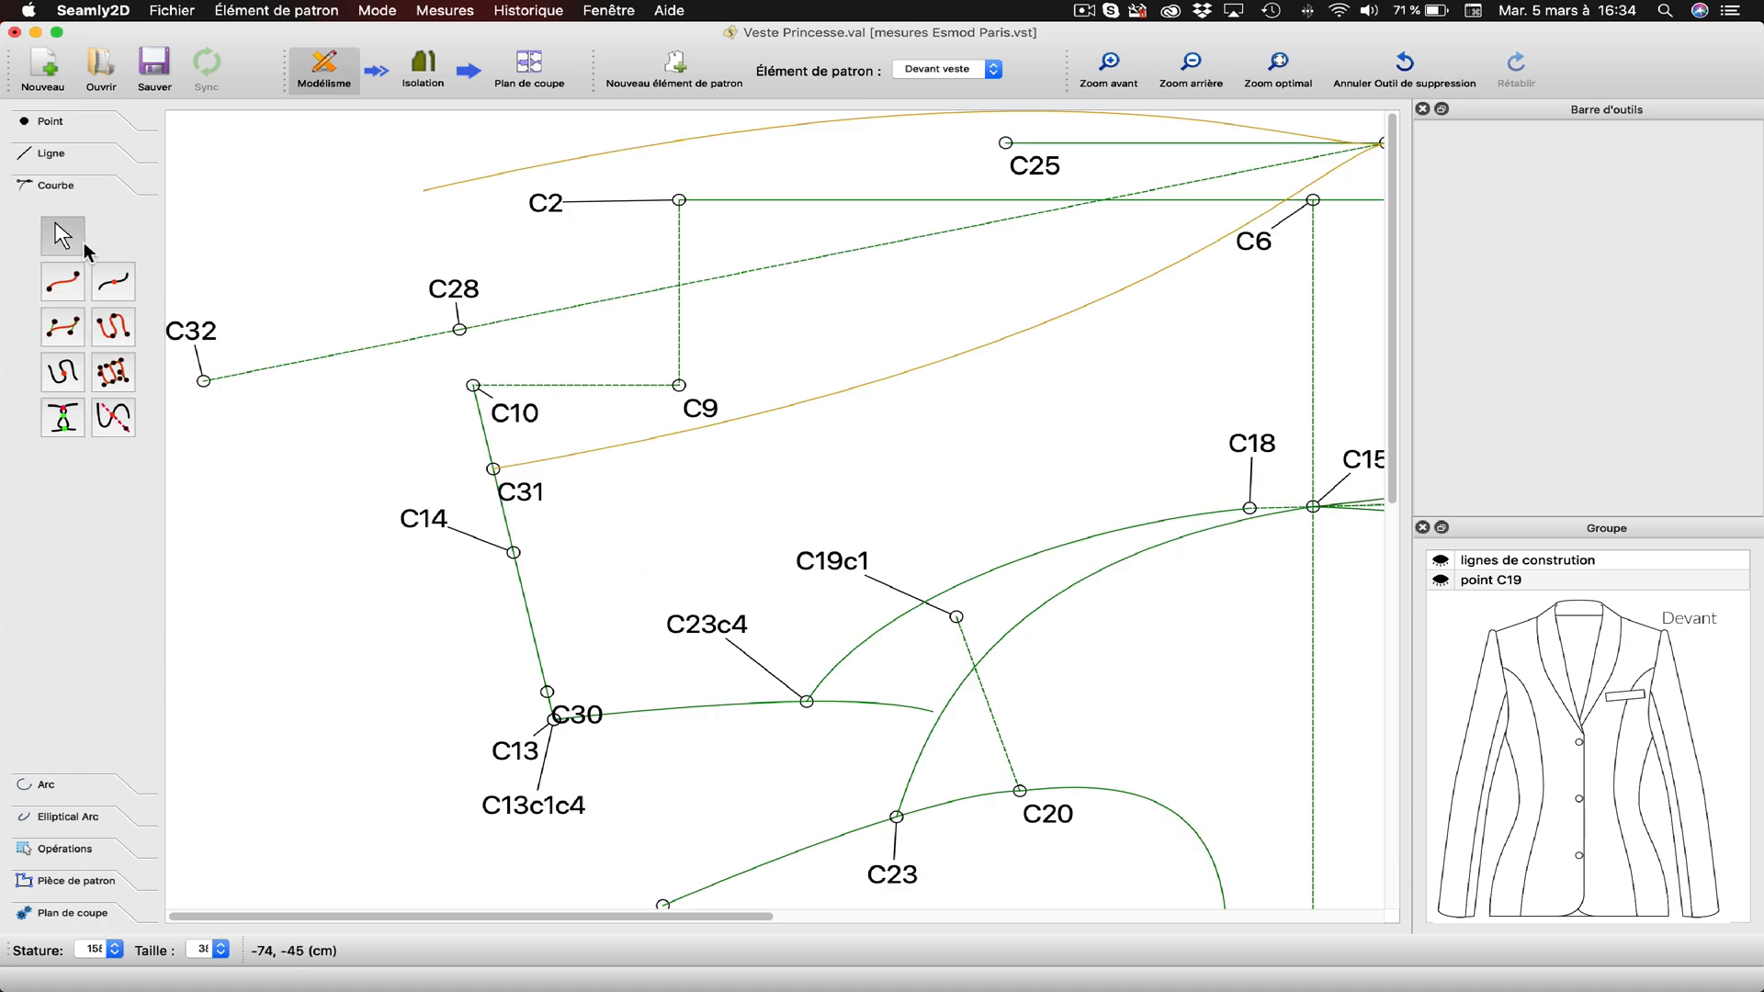
Start a perpendicular point from C32 on the line C32–C28, with a length of -2,5 cm.
click(46, 153)
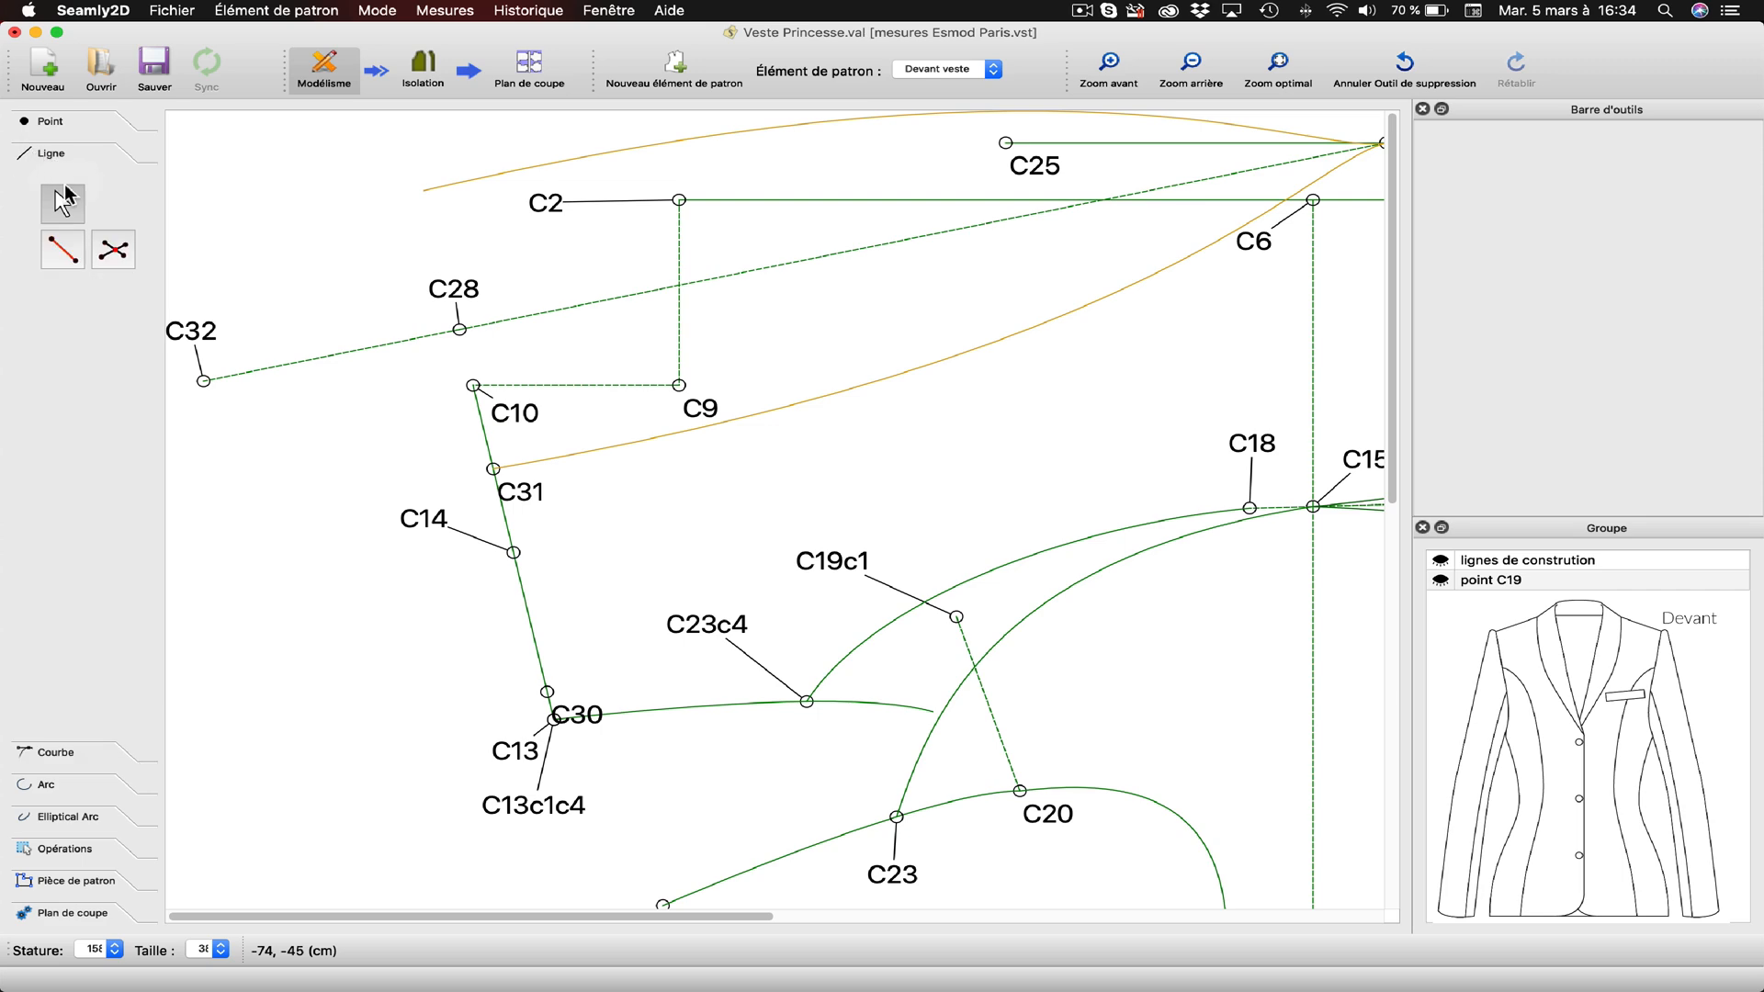
click(47, 120)
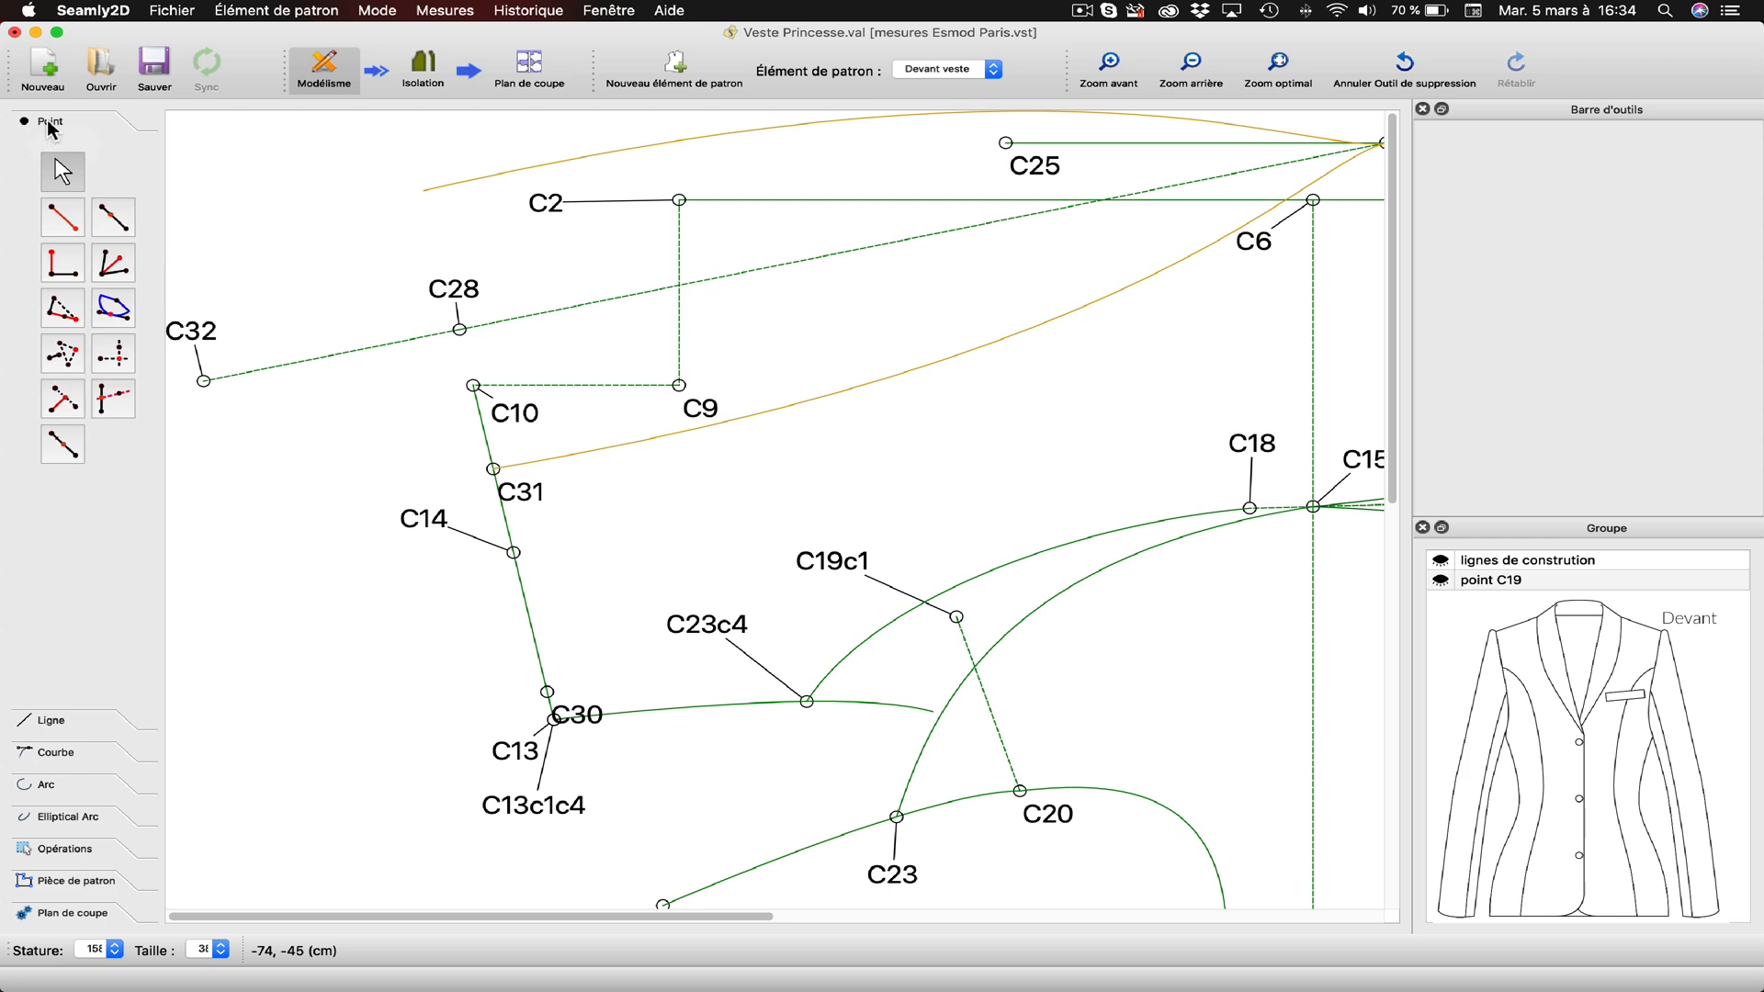
click(69, 269)
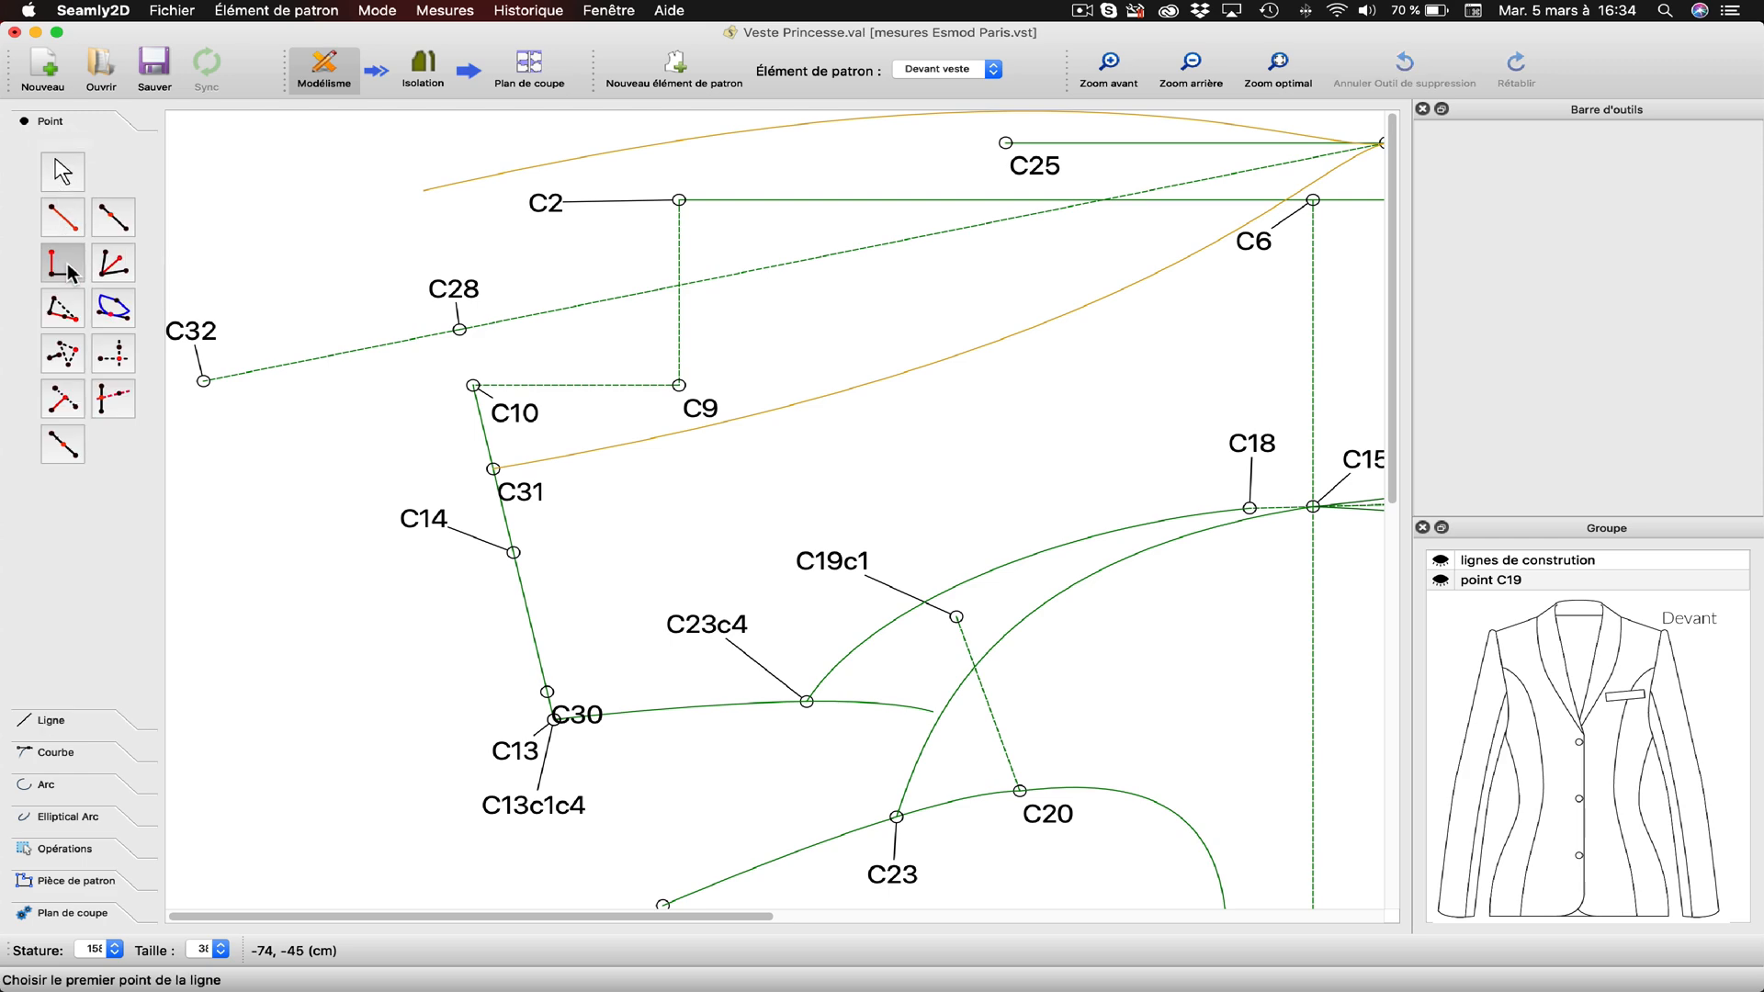
click(202, 377)
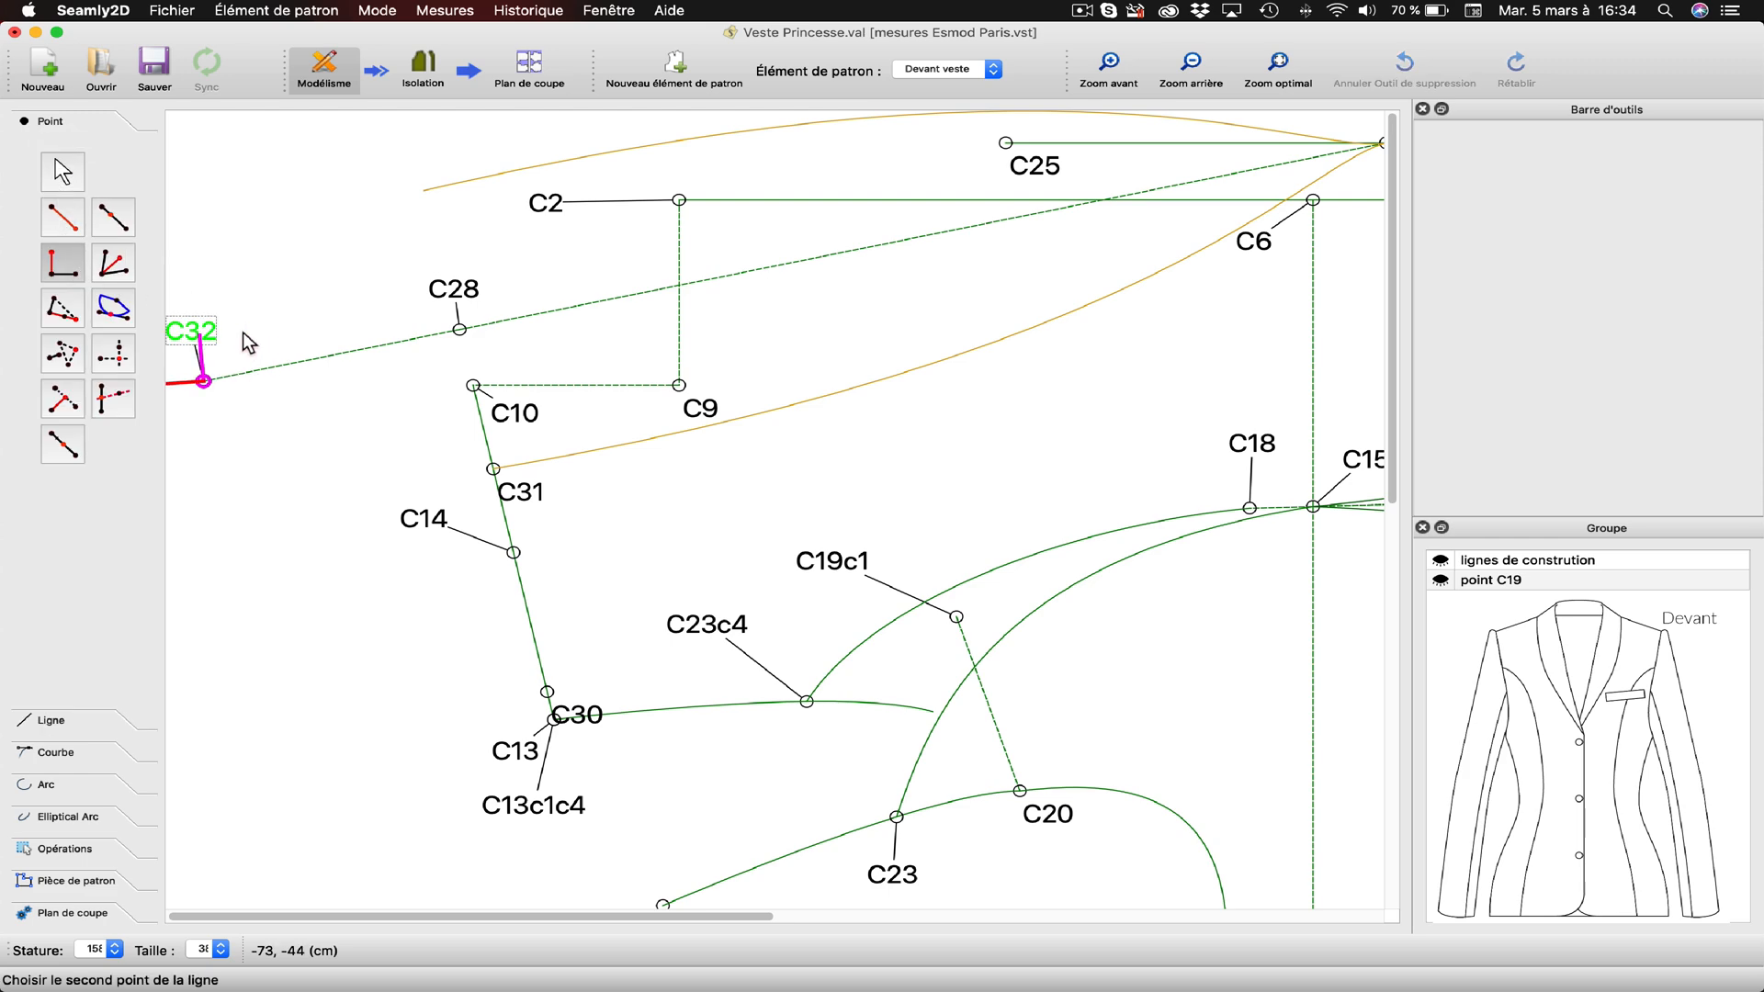
click(458, 294)
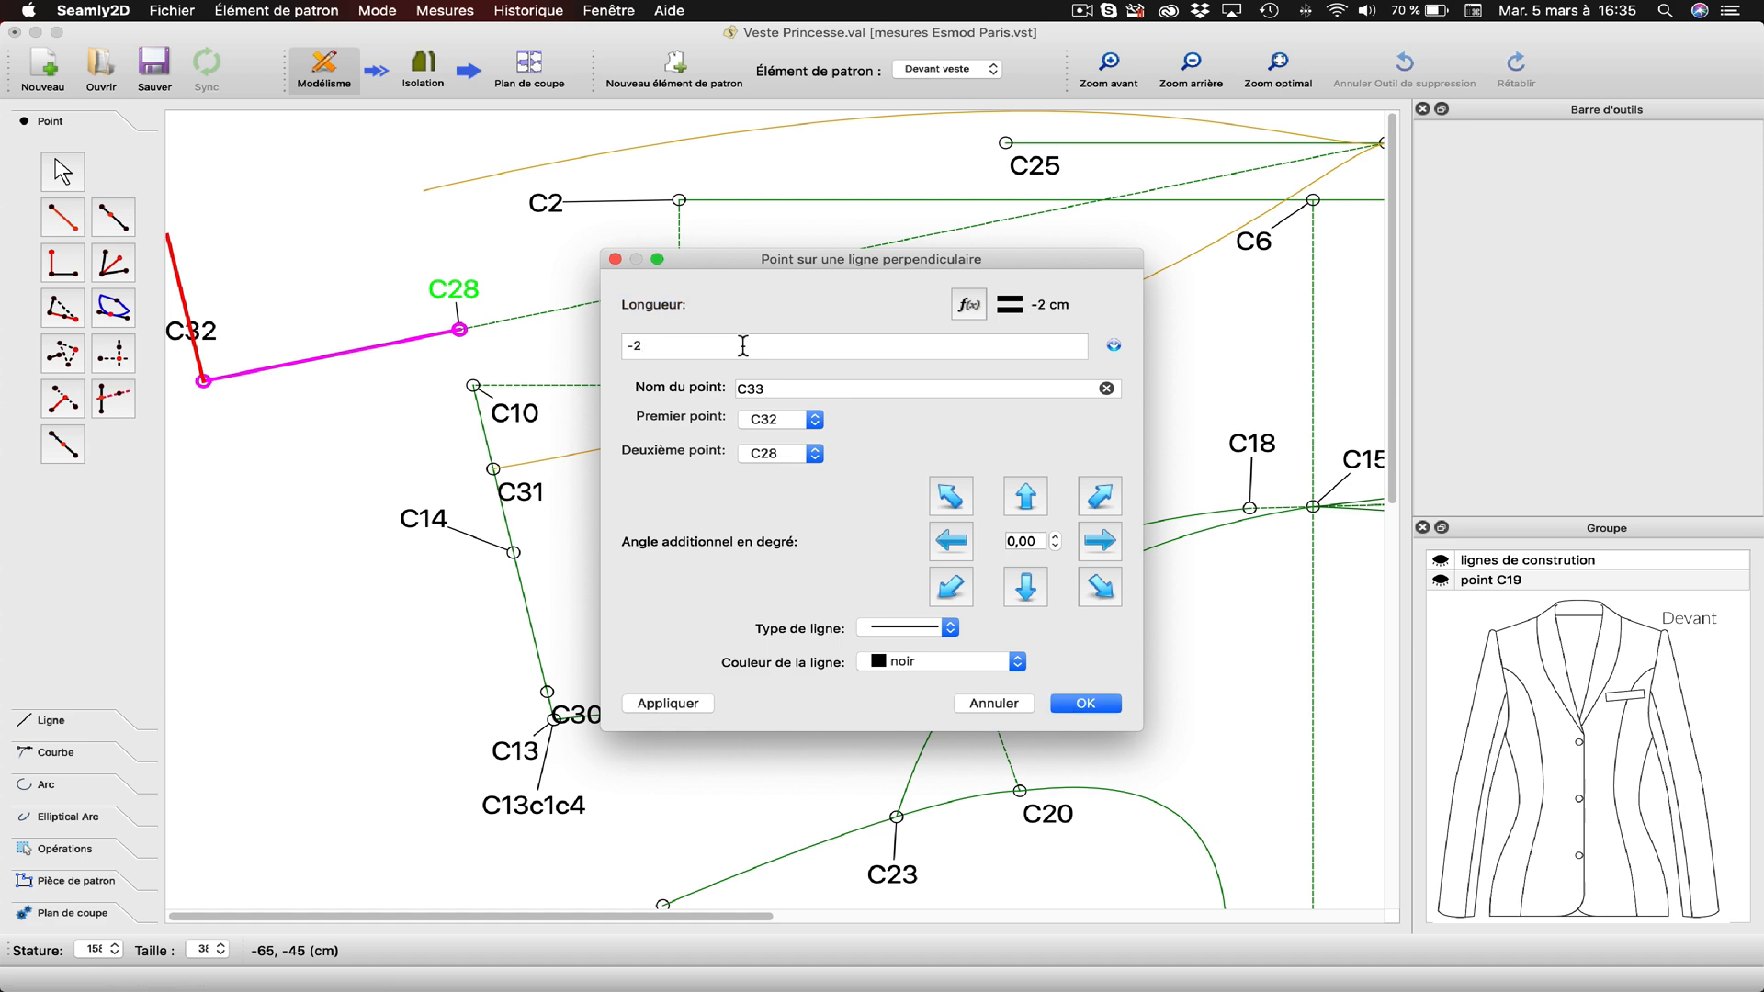
text(,)
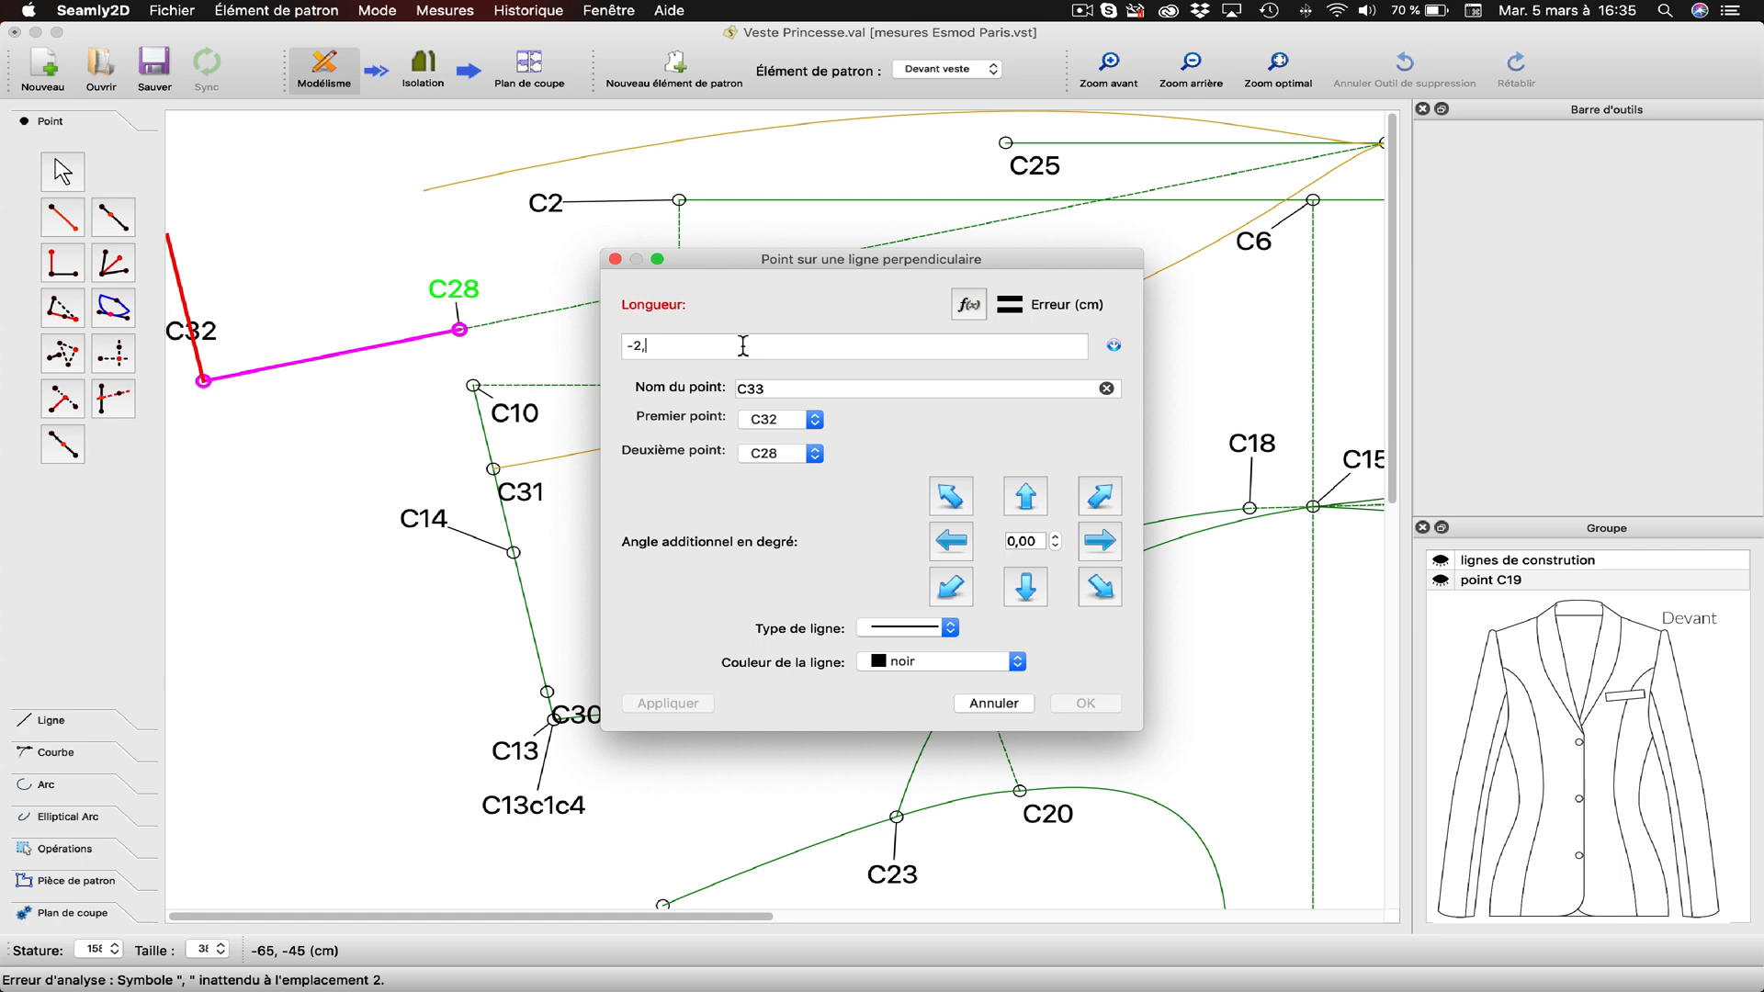
text(5)
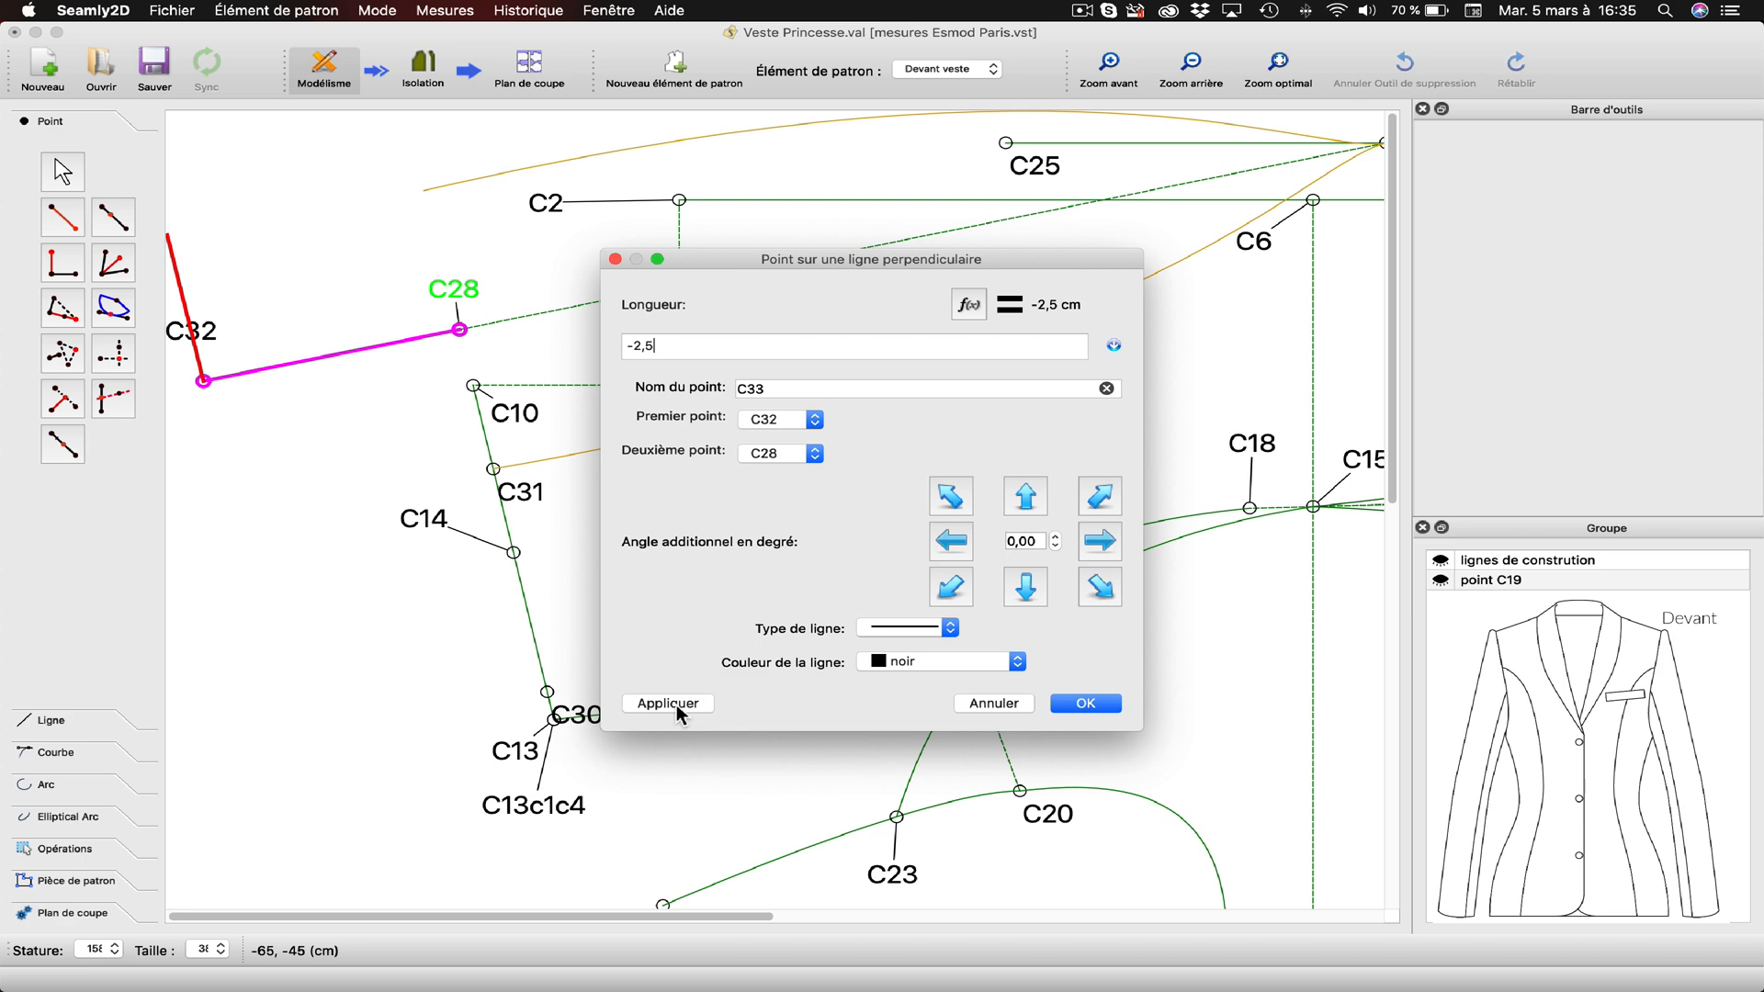
Set the perpendicular's line to dashed green (vert) and create the point below C32.
click(878, 663)
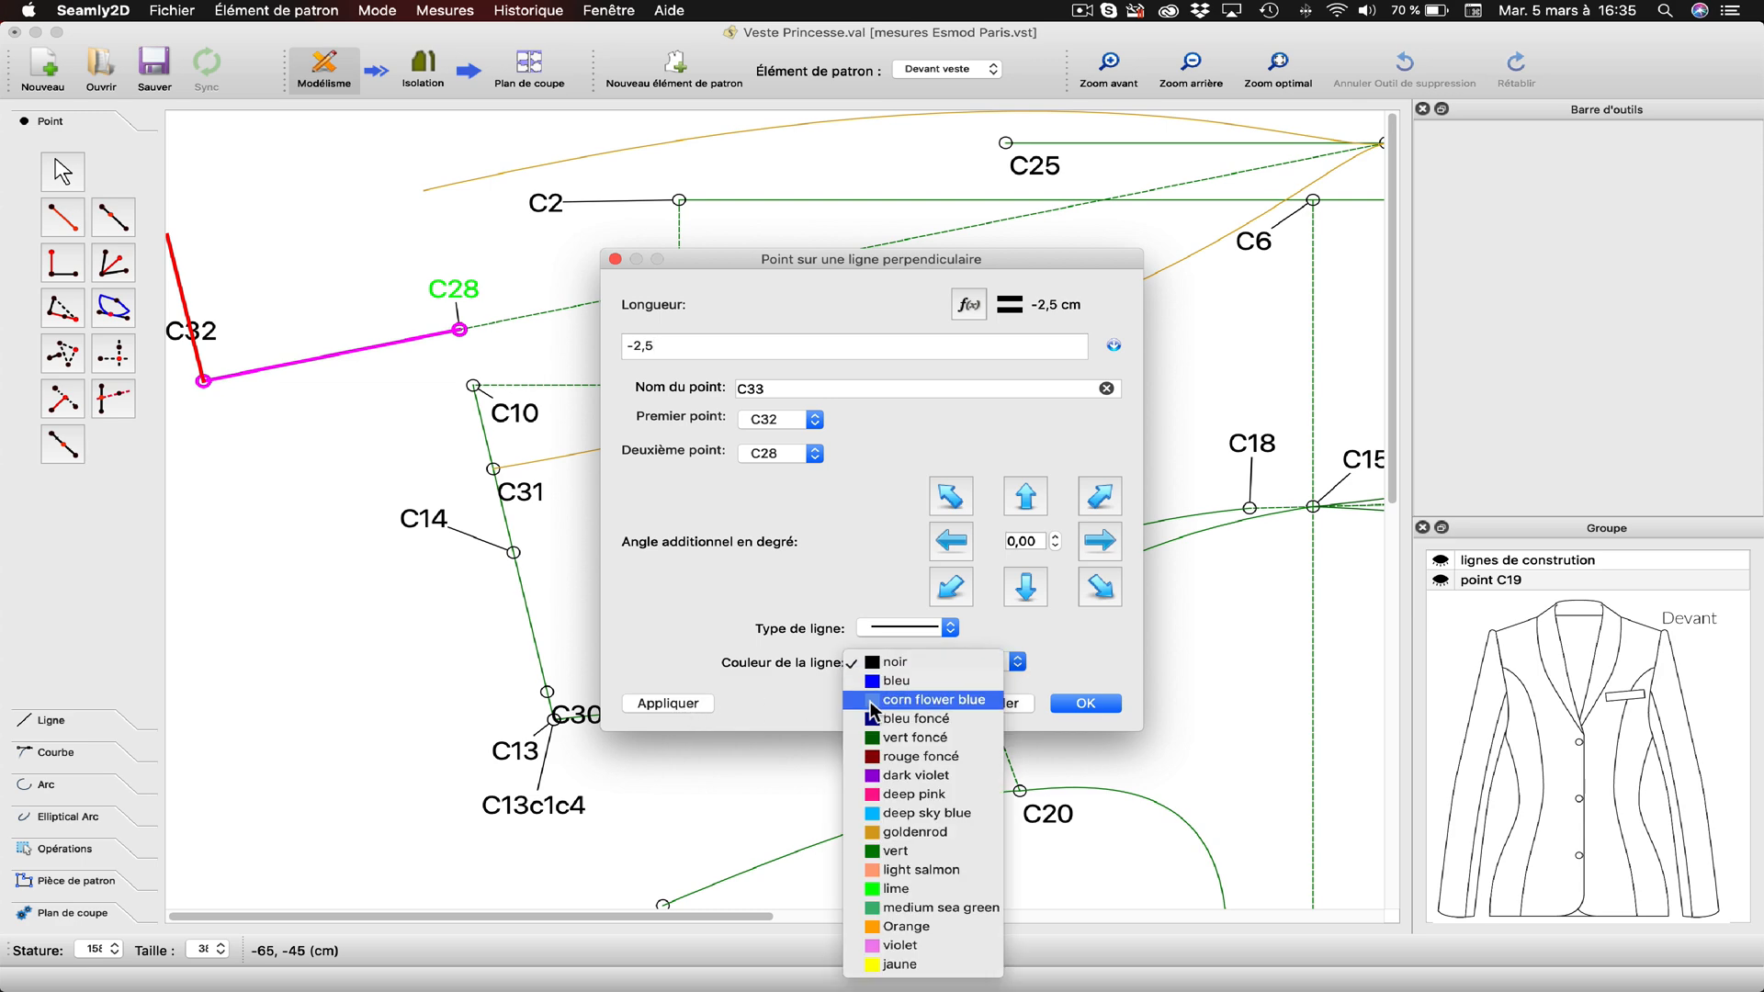
click(899, 833)
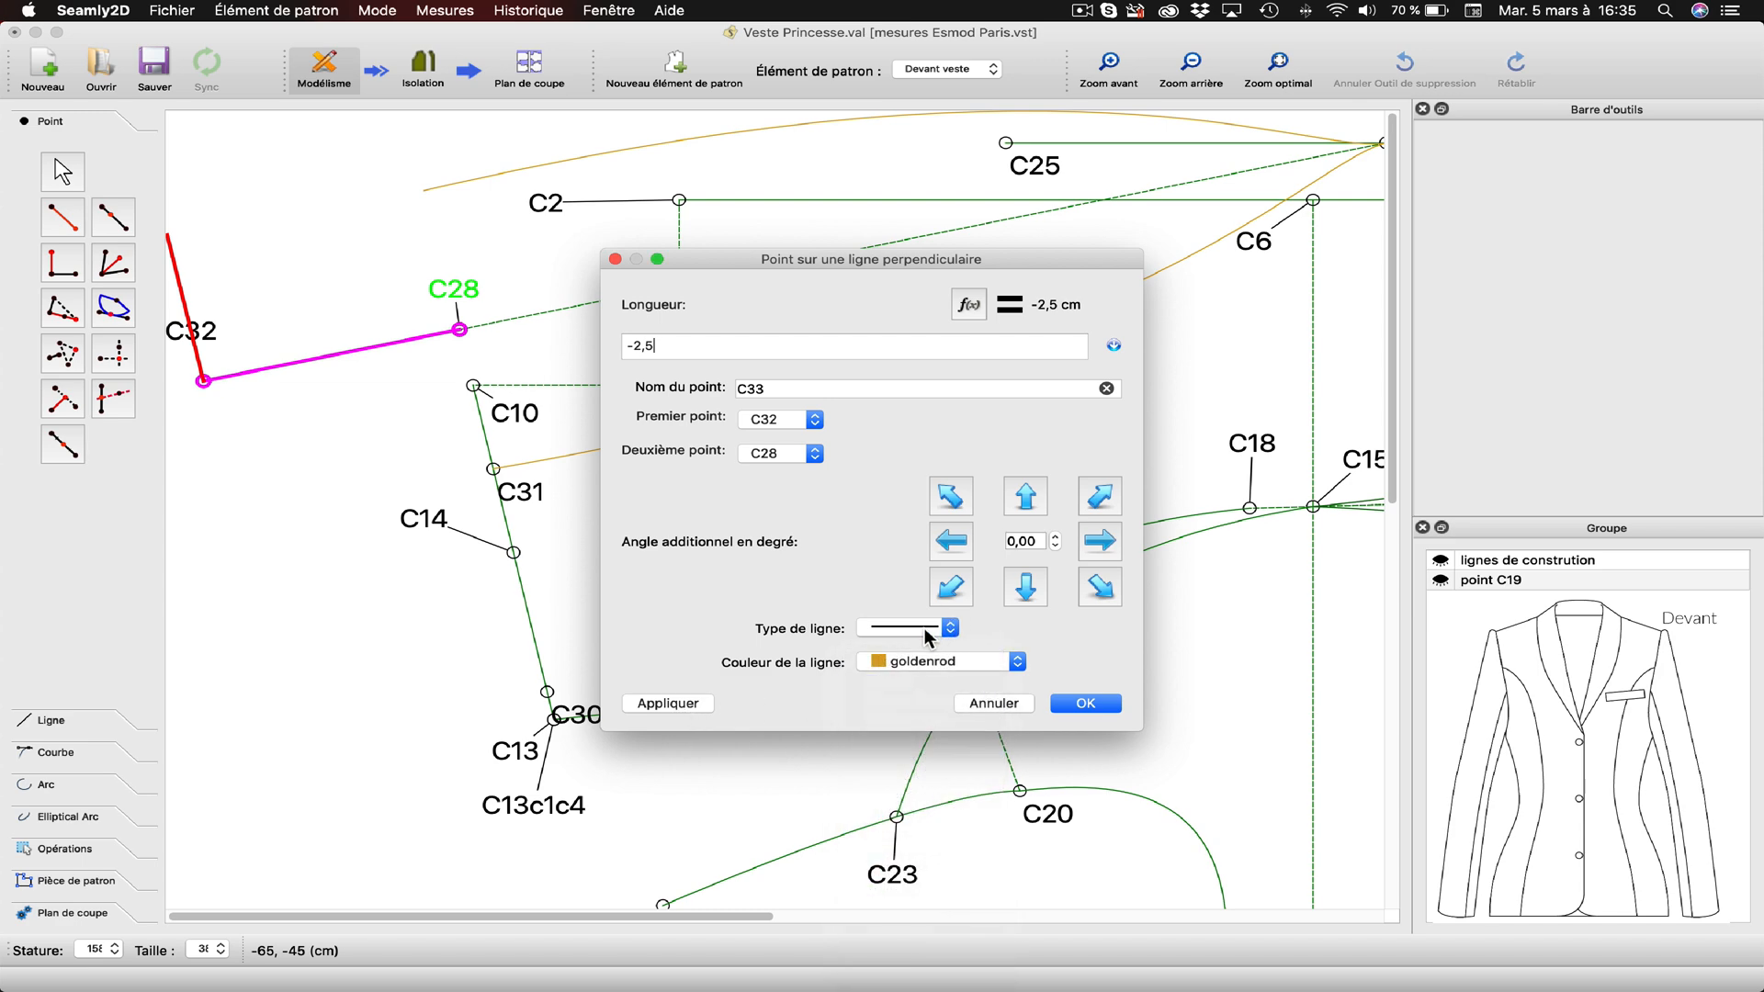
click(928, 634)
click(903, 603)
click(910, 662)
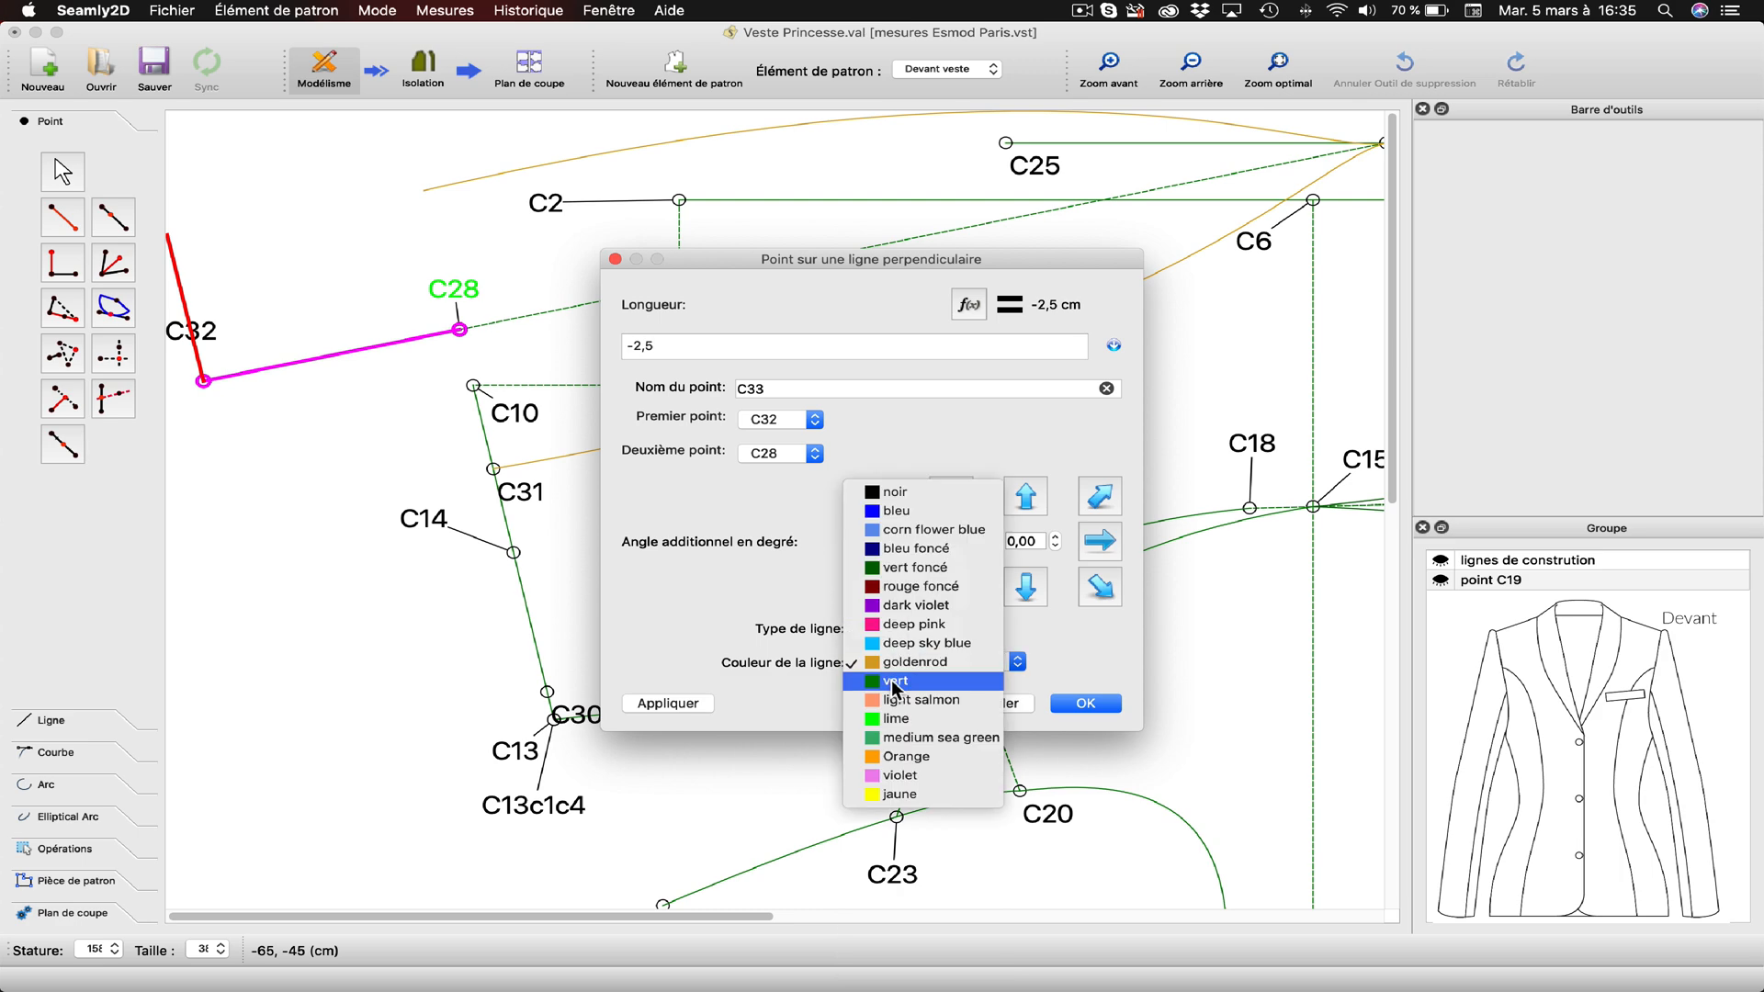
click(881, 691)
click(689, 708)
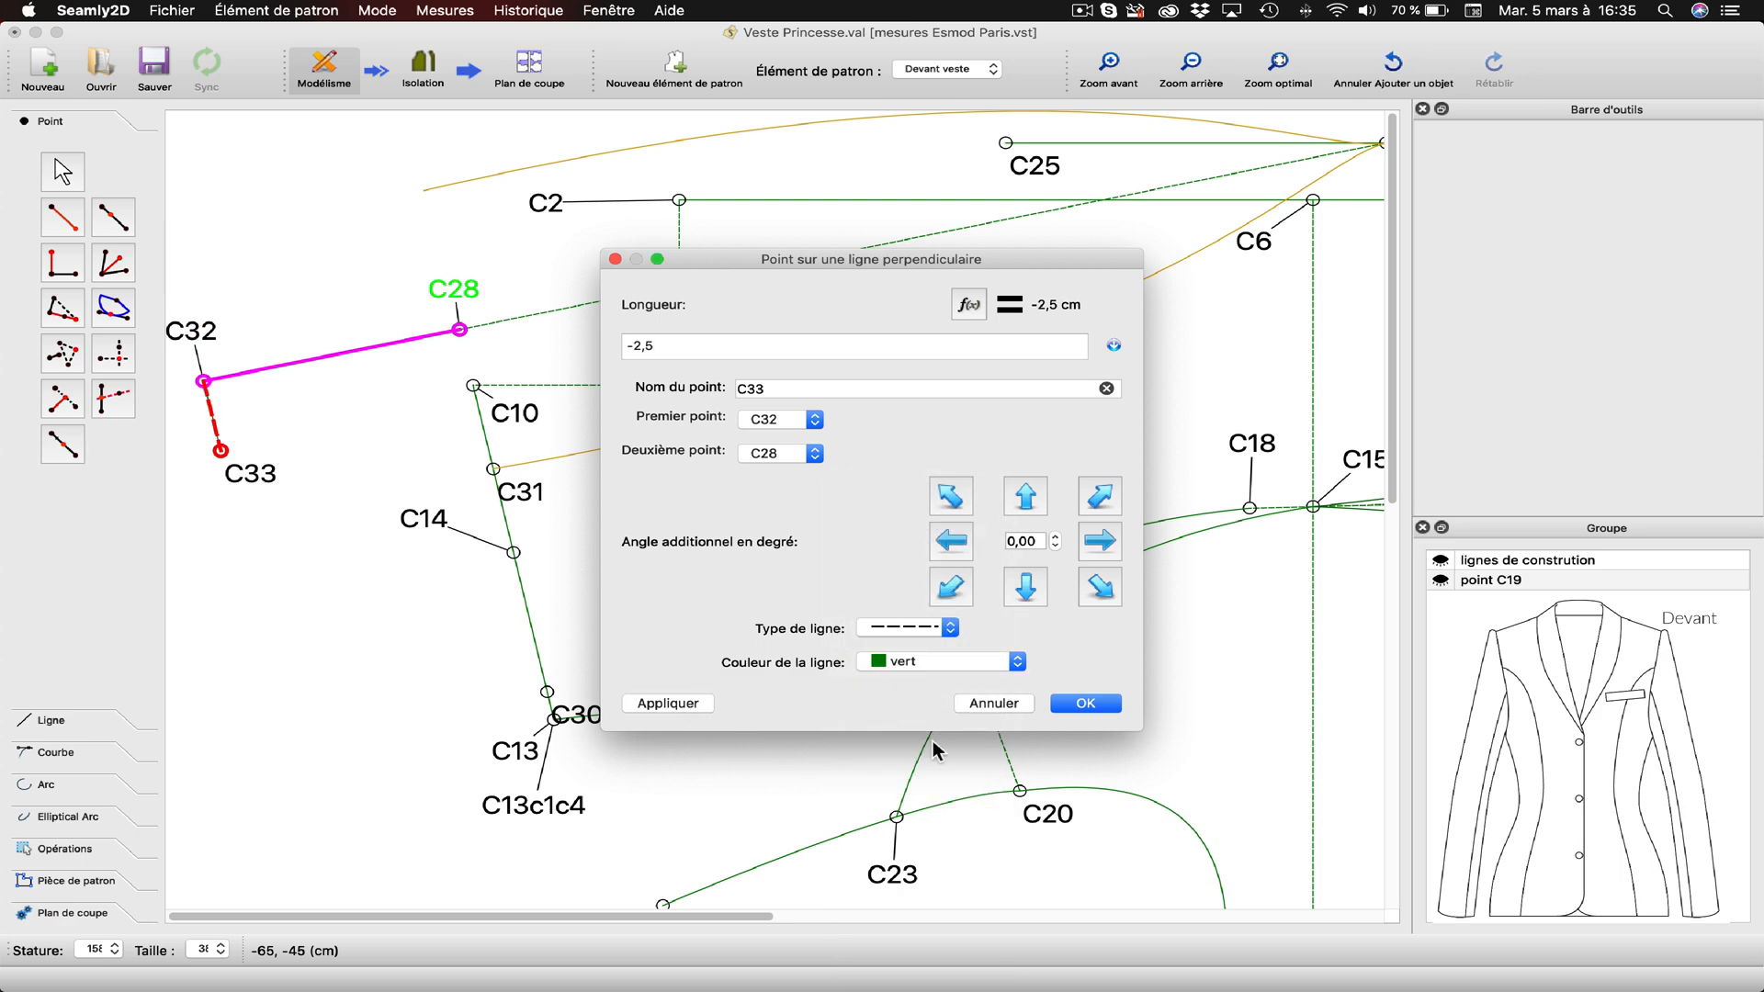
click(1084, 704)
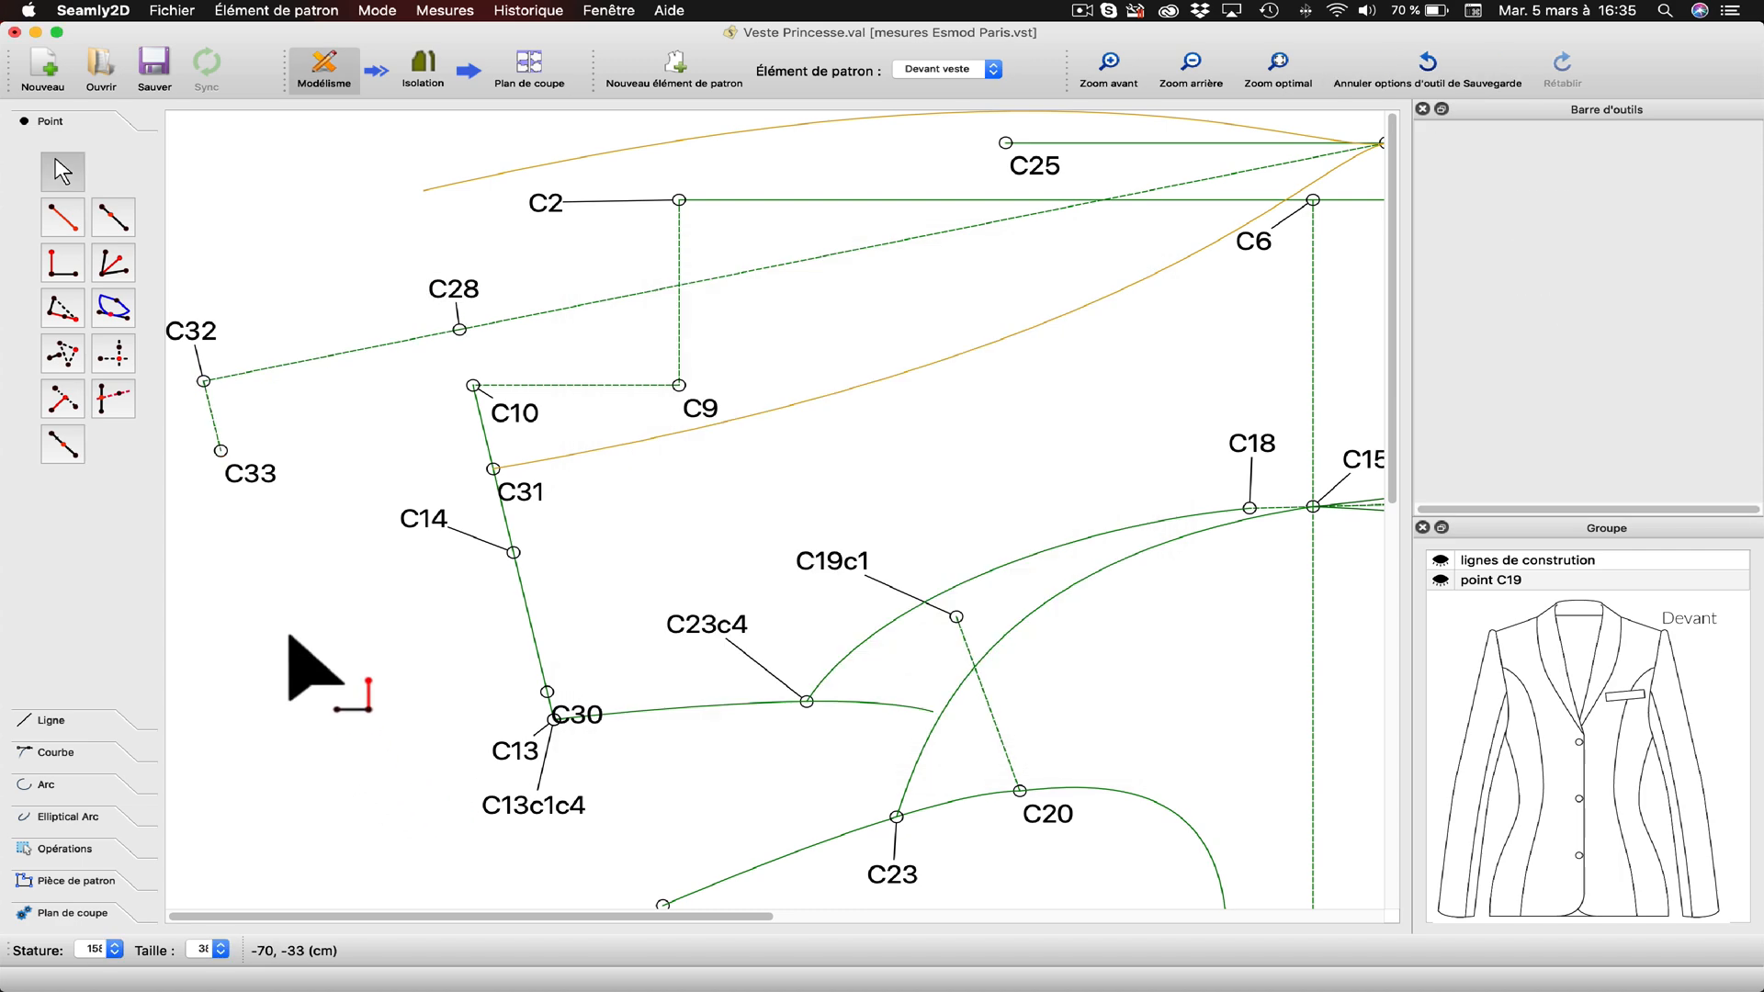
Draw a line between points C33 and C28.
click(53, 729)
click(72, 254)
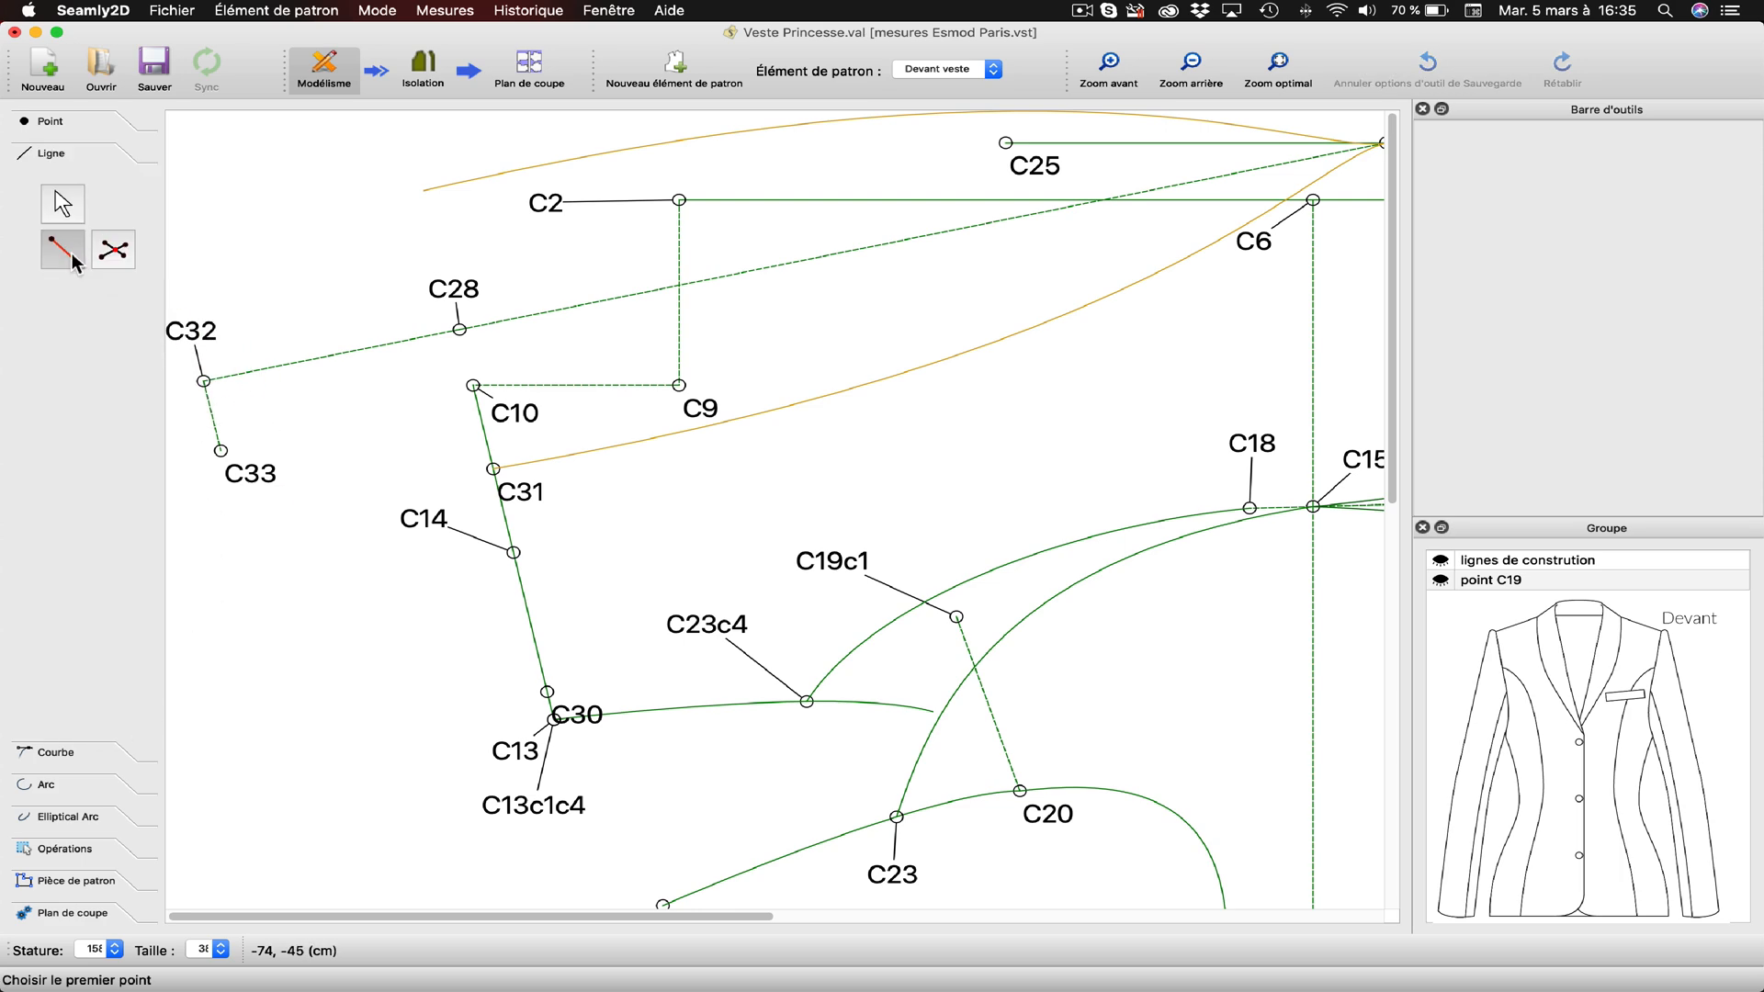
click(259, 476)
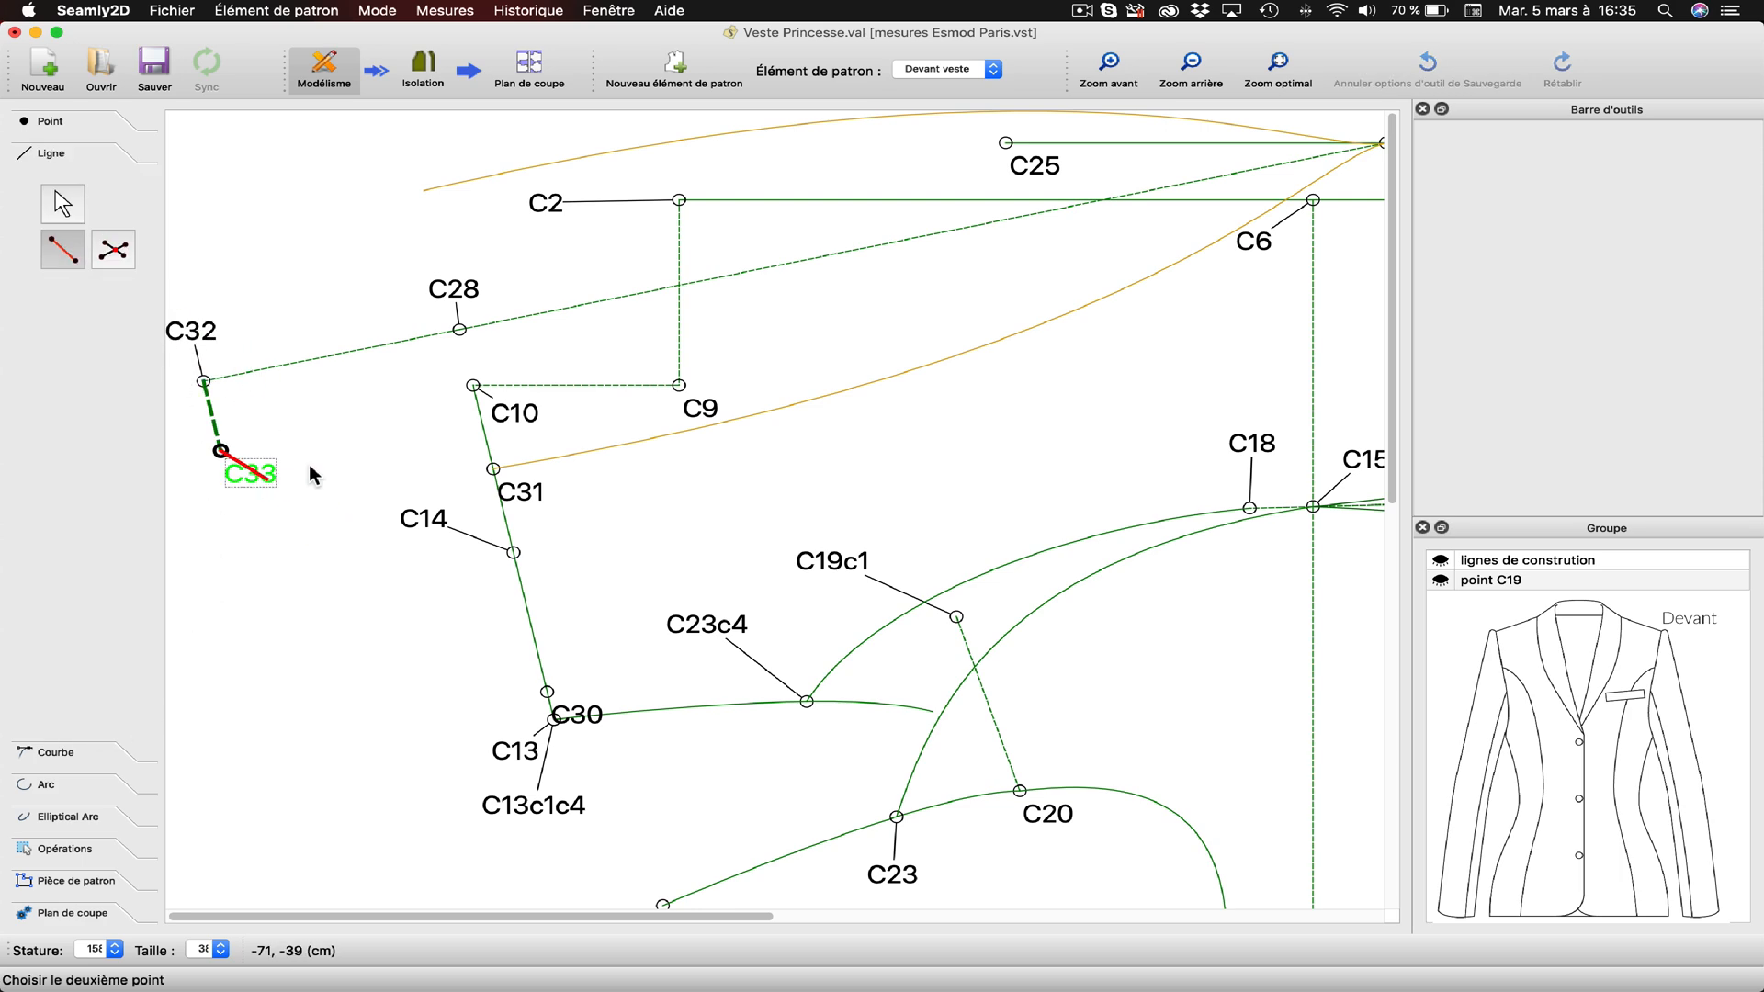
click(462, 296)
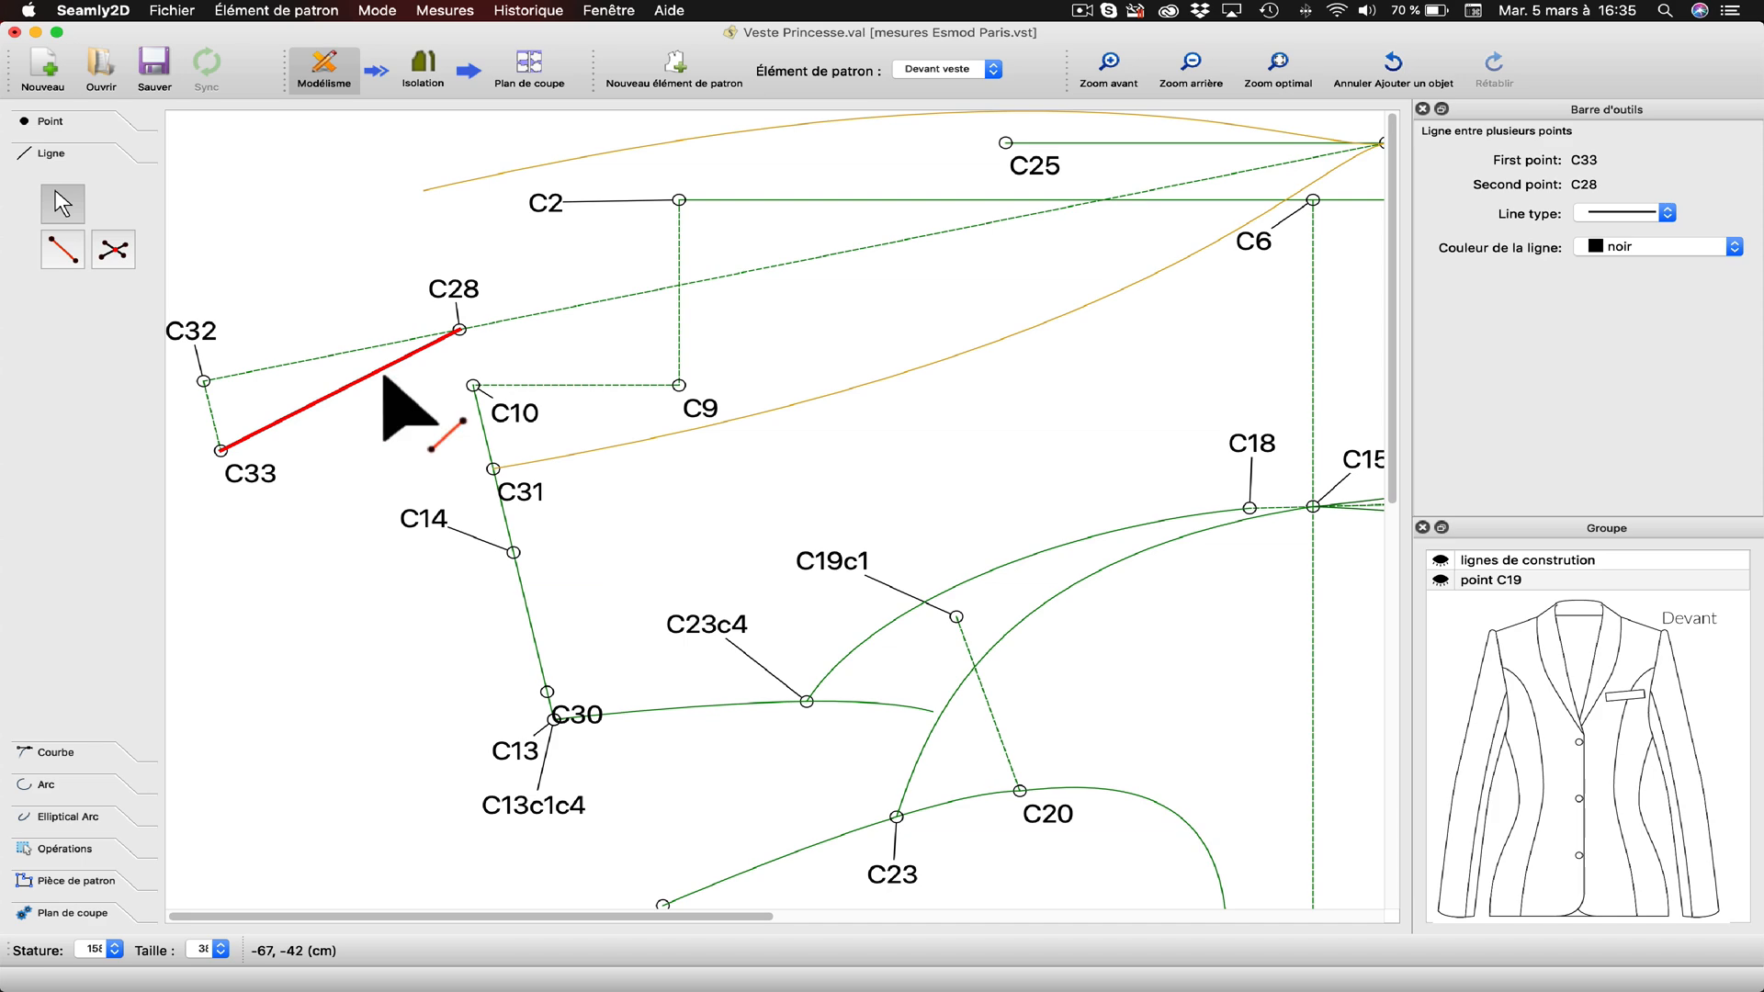
click(384, 378)
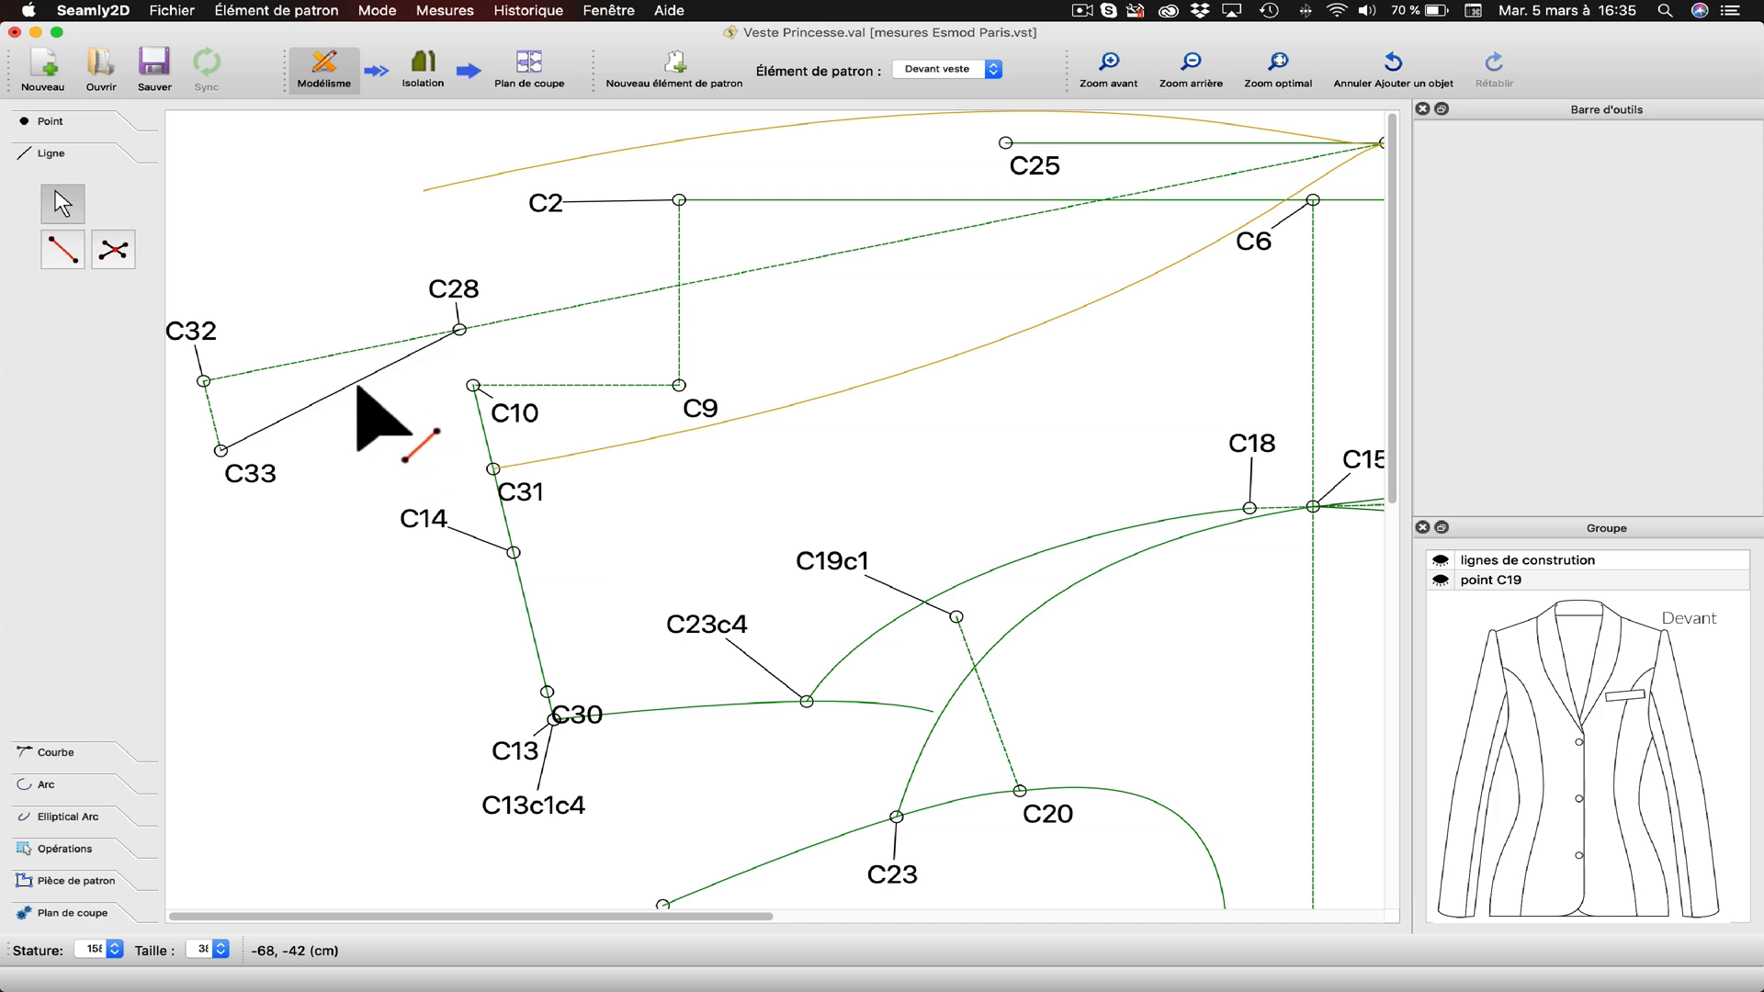
Set the C33–C28 line's colour to green (vert) and its type to short dots.
right_click(361, 390)
click(393, 393)
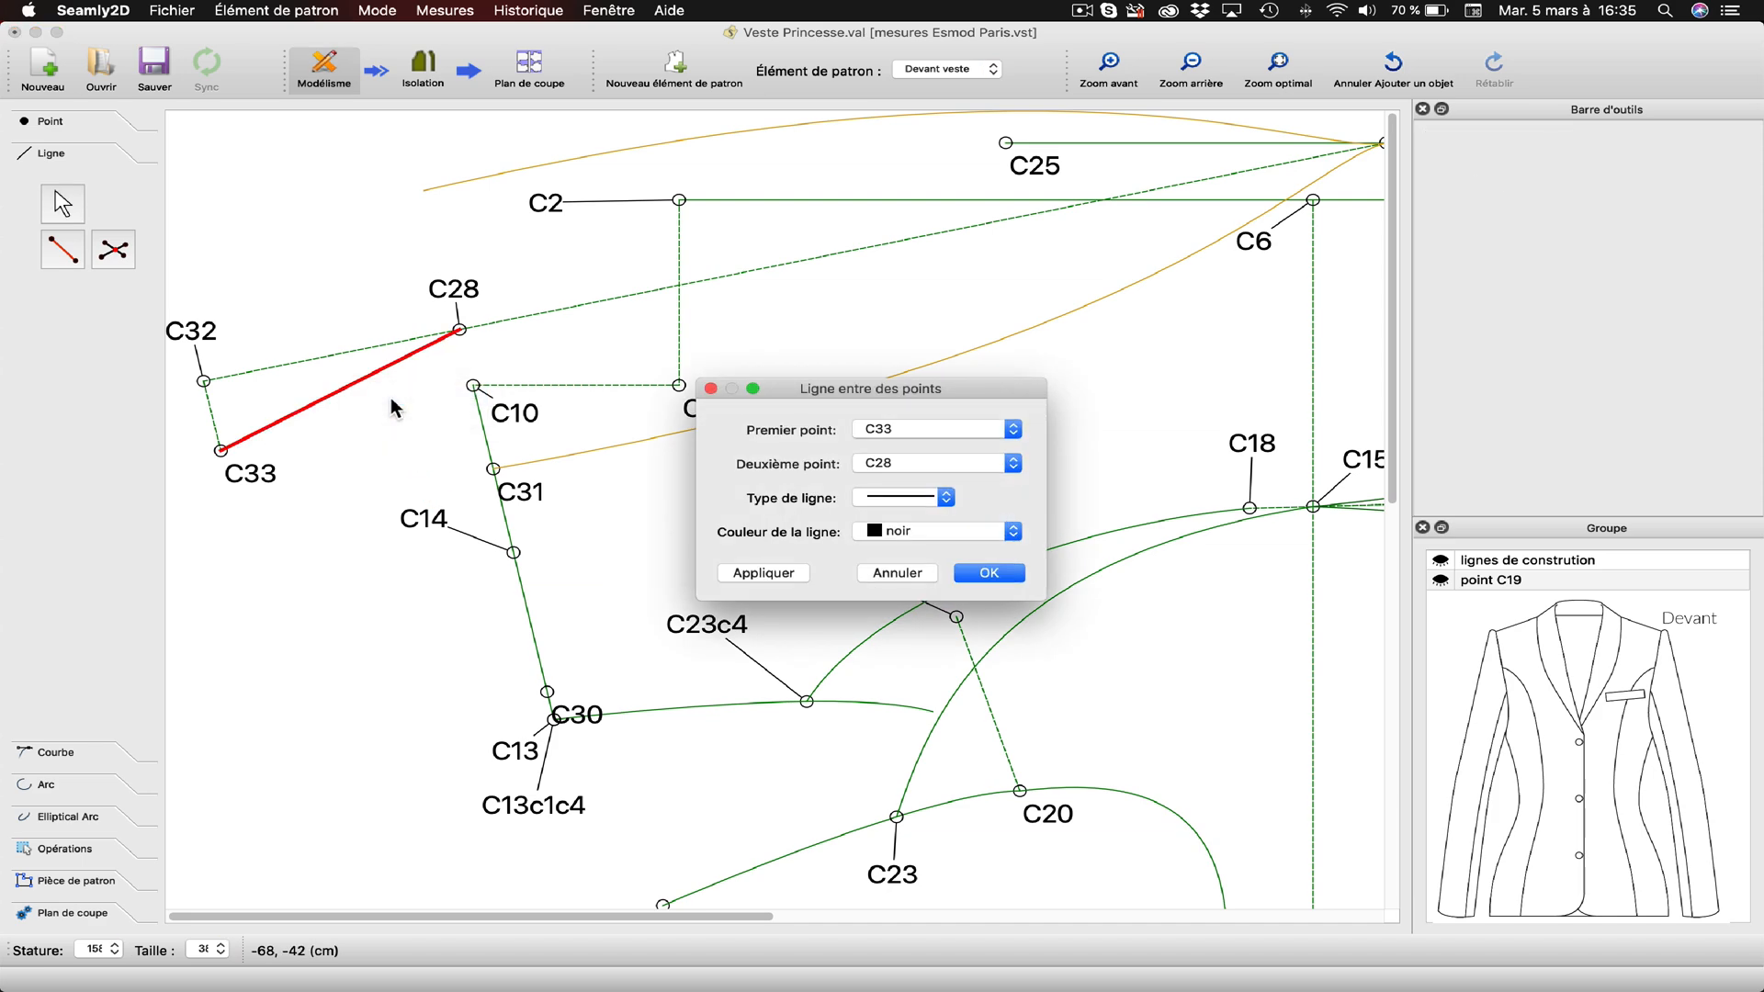
click(879, 533)
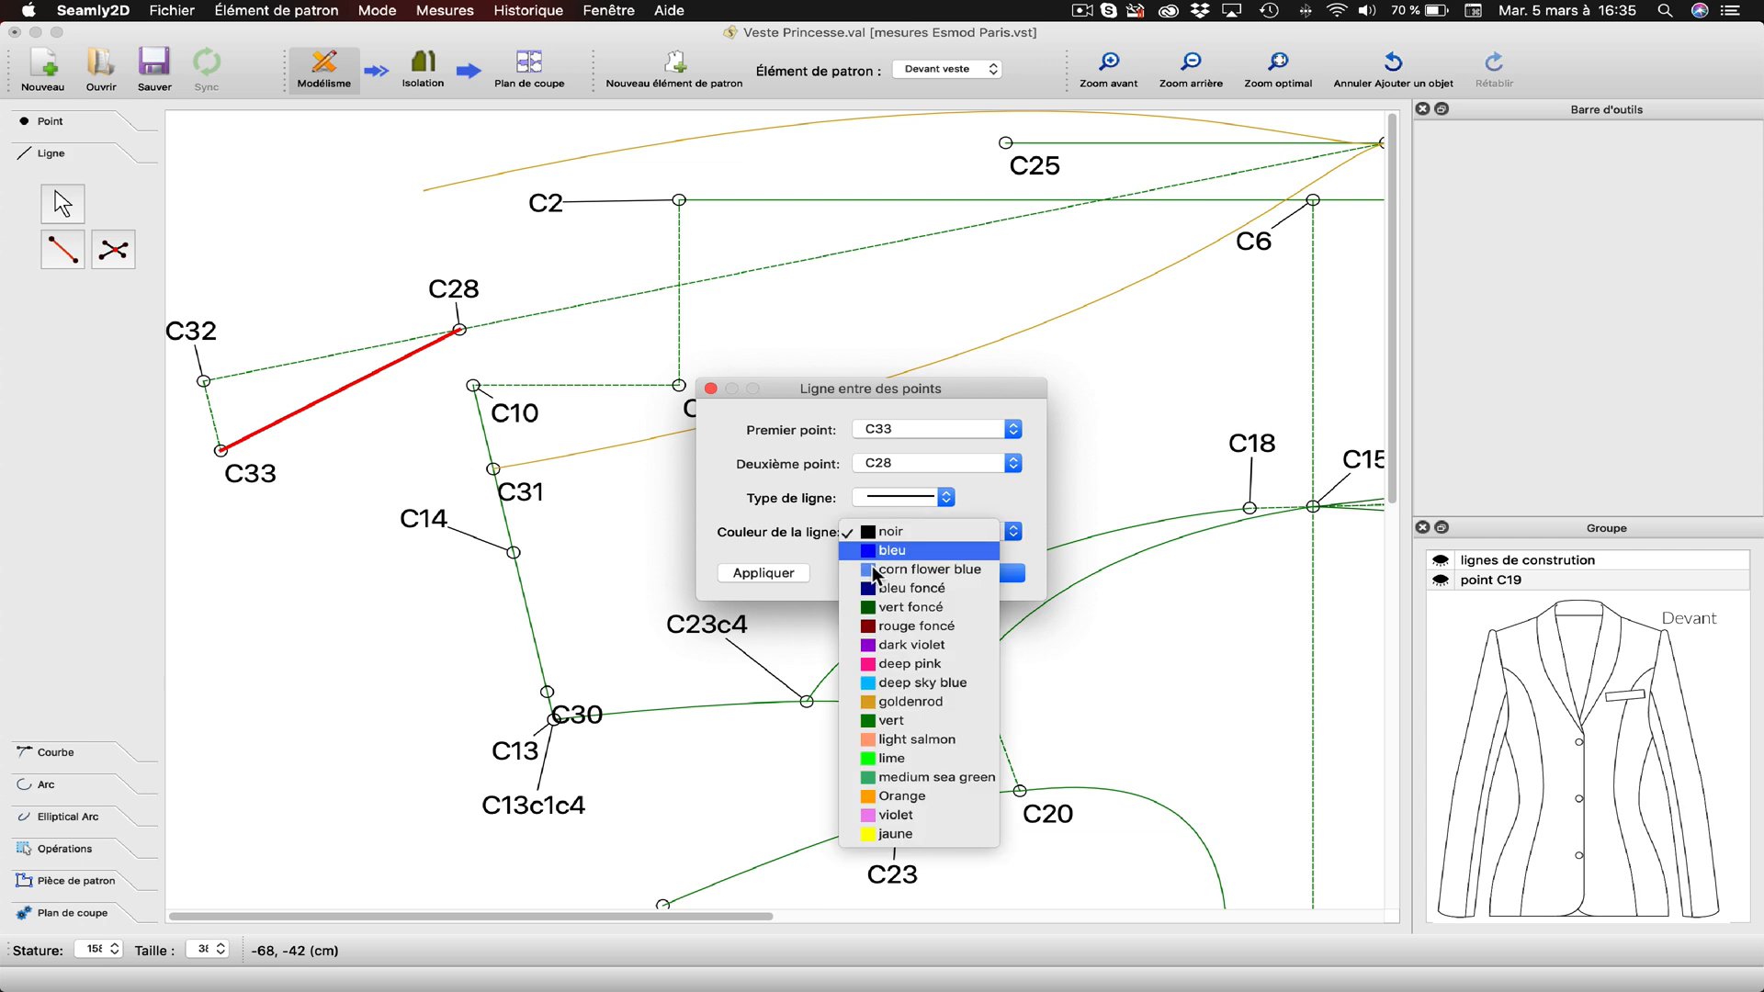
click(888, 720)
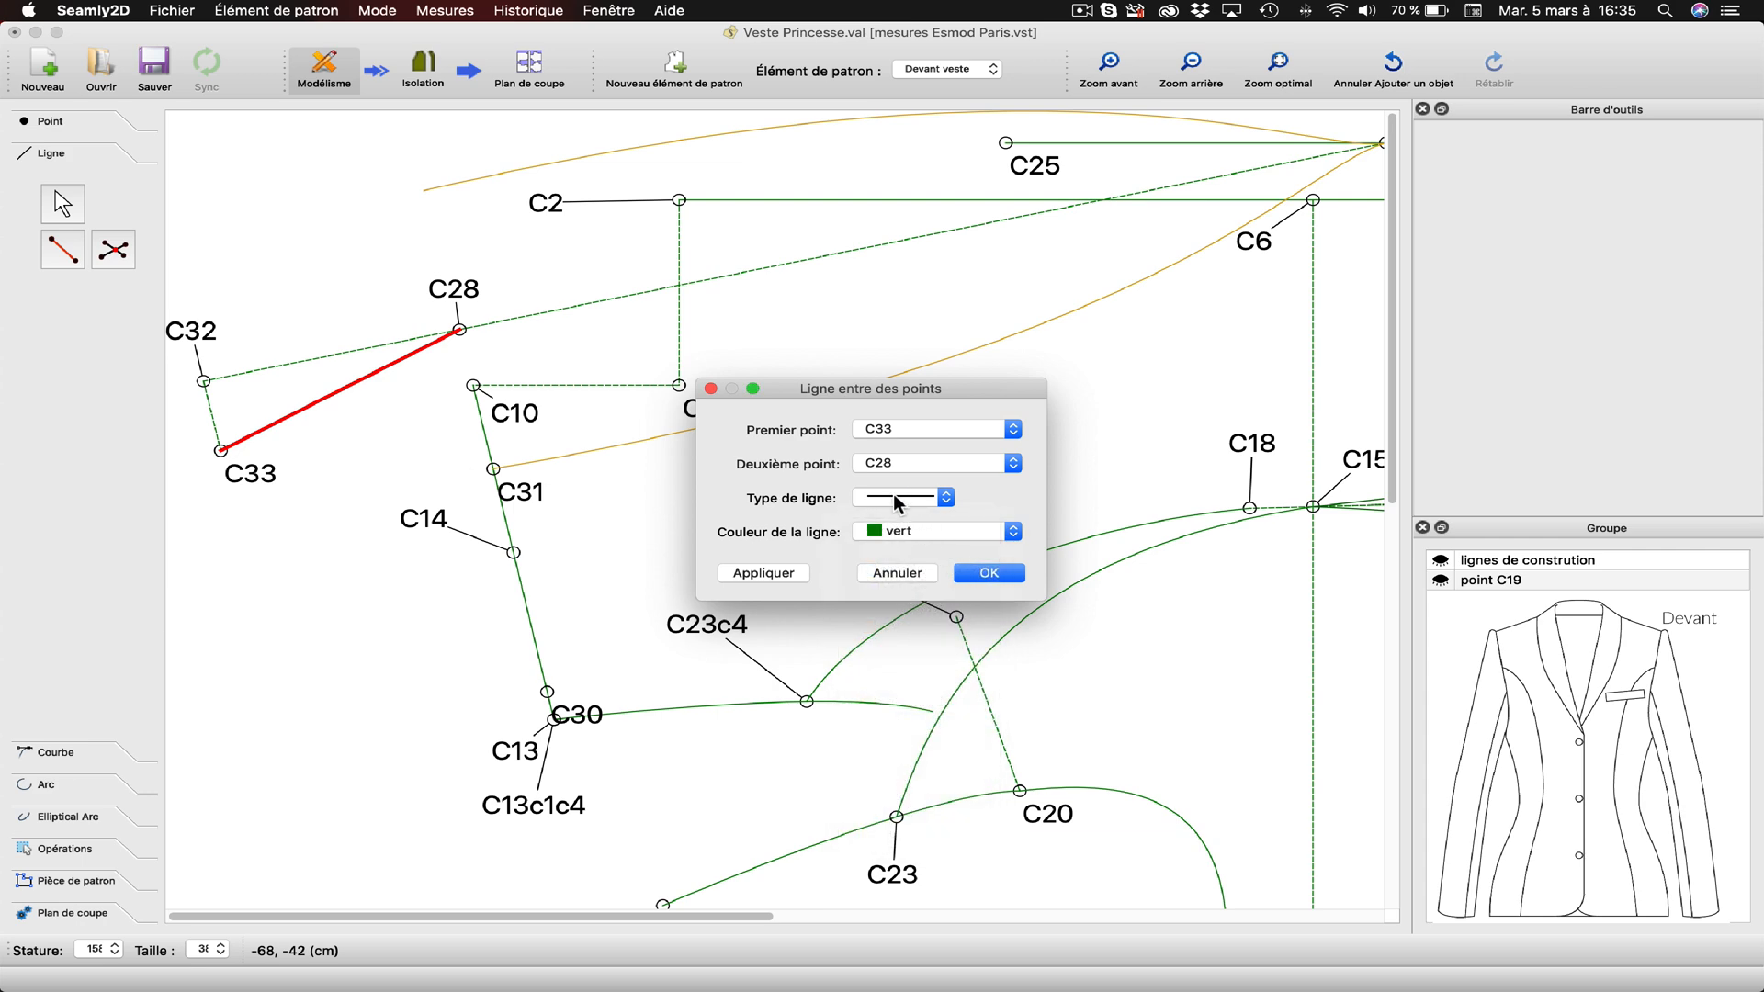
click(895, 503)
click(871, 501)
click(792, 576)
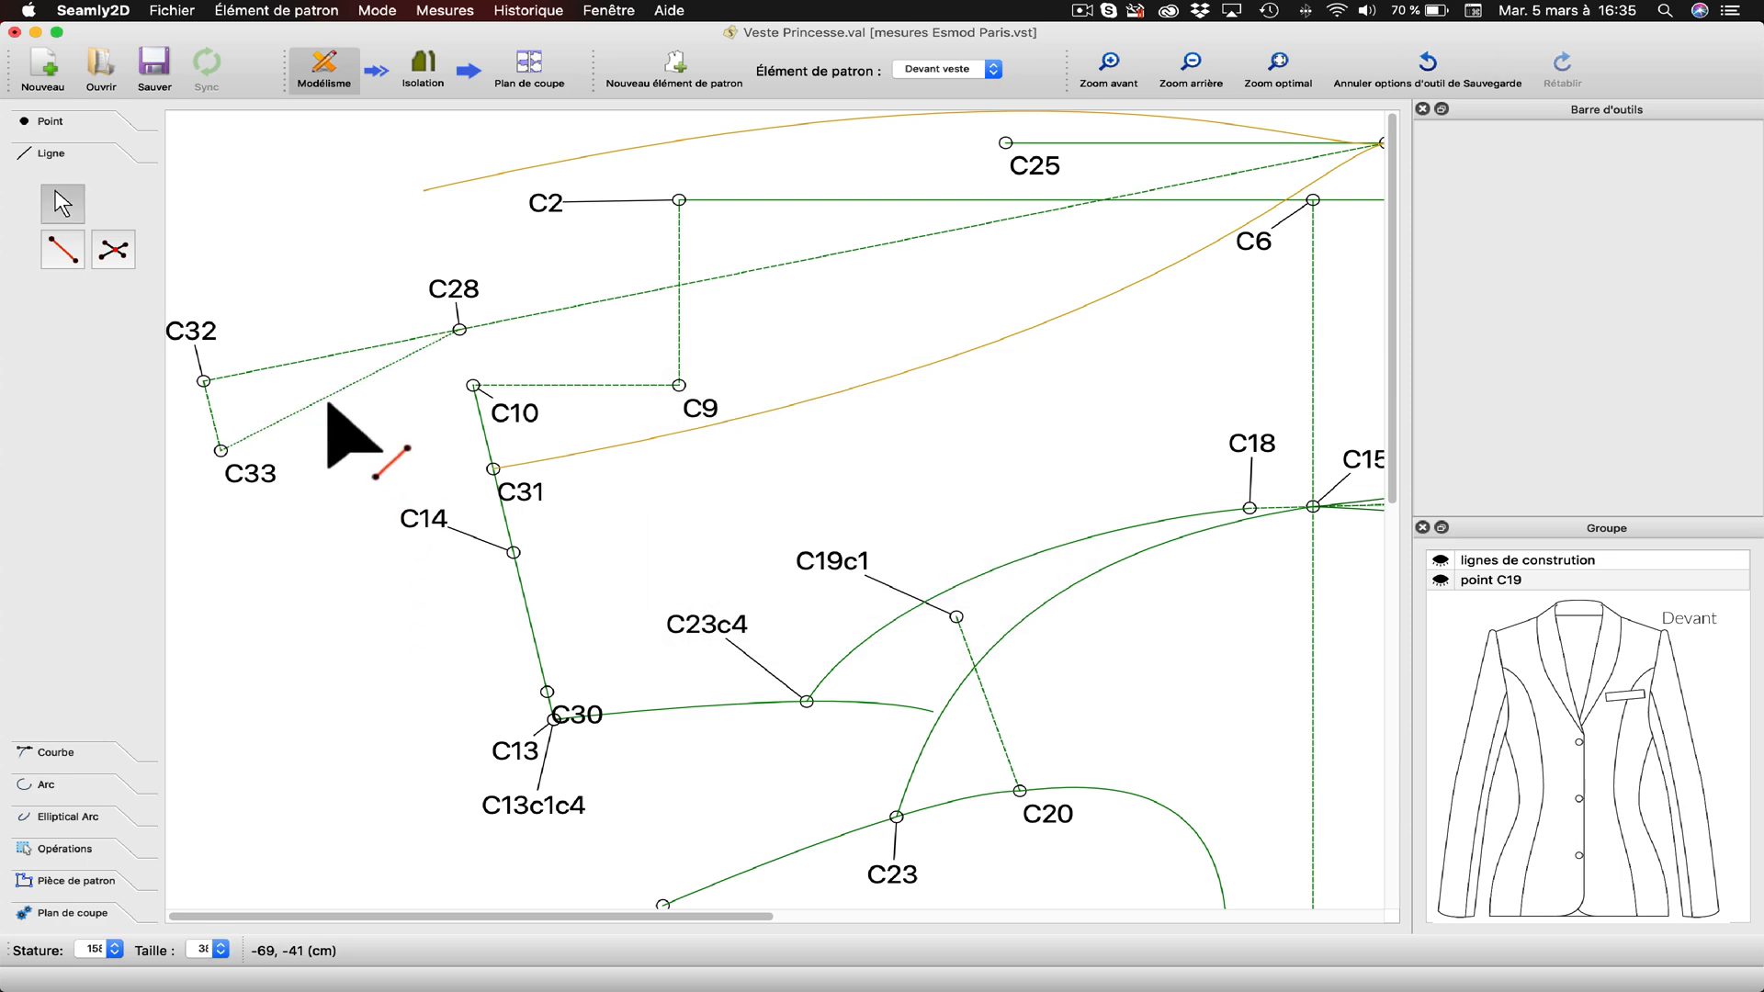
Change the C33–C28 line's type to dashed.
right_click(325, 401)
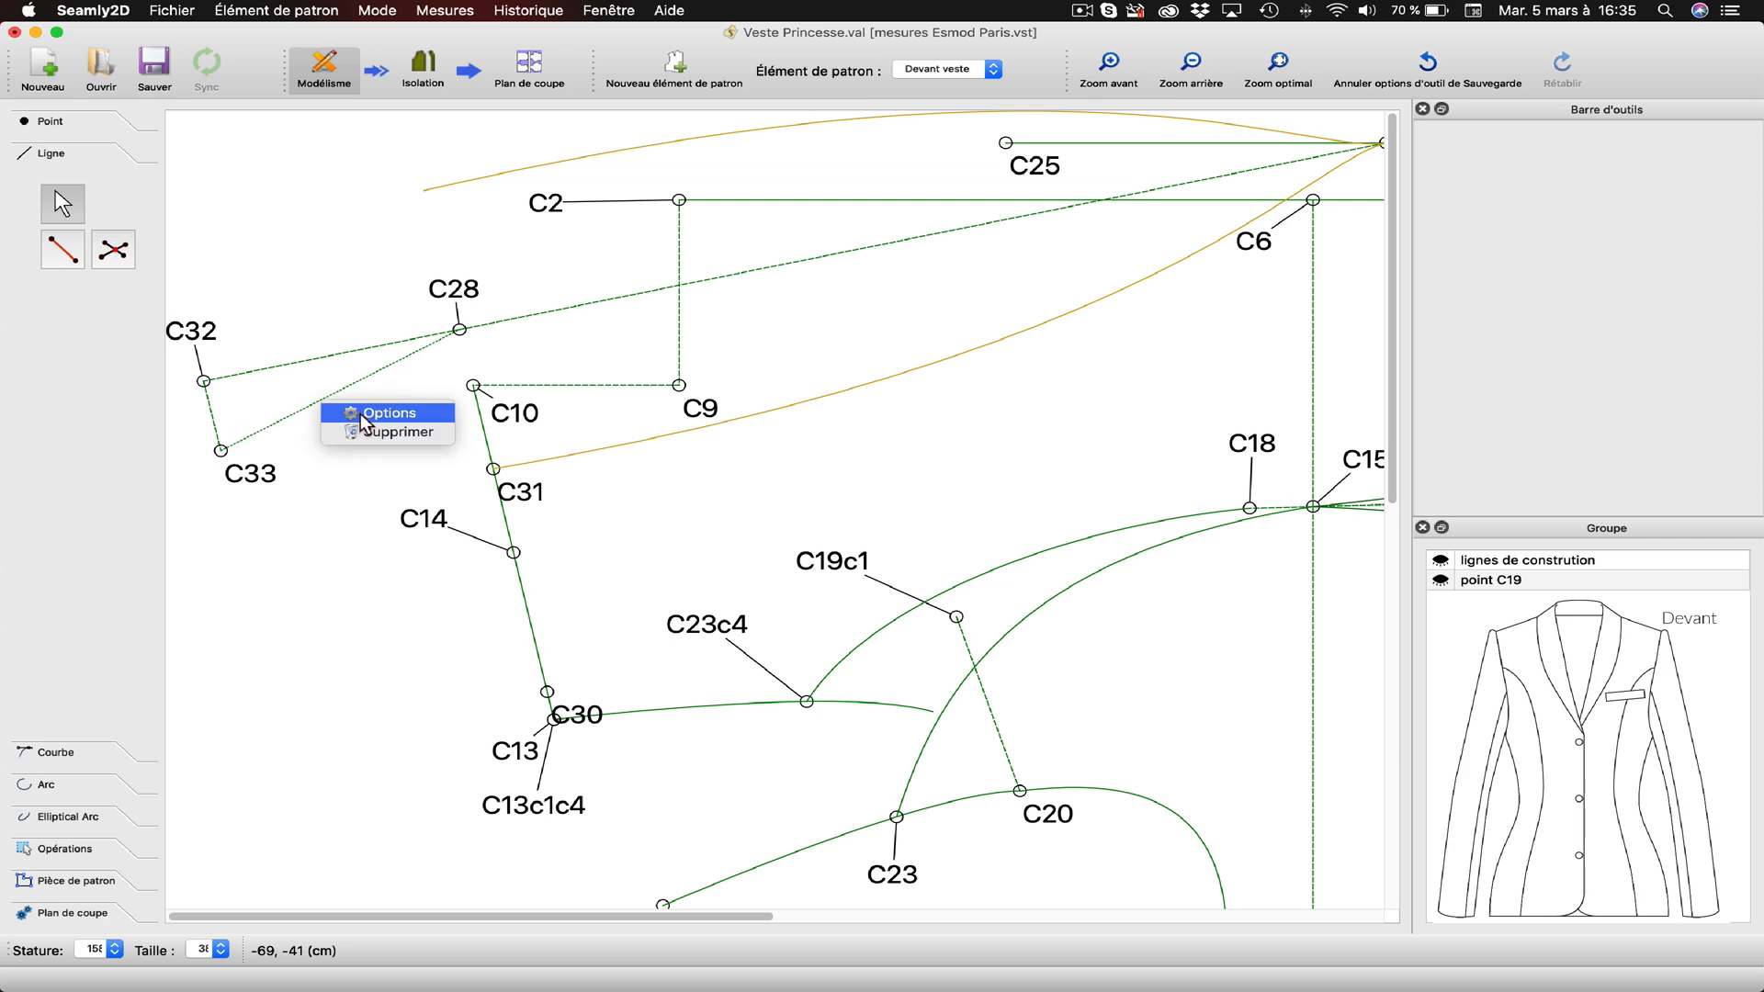
click(386, 413)
click(897, 492)
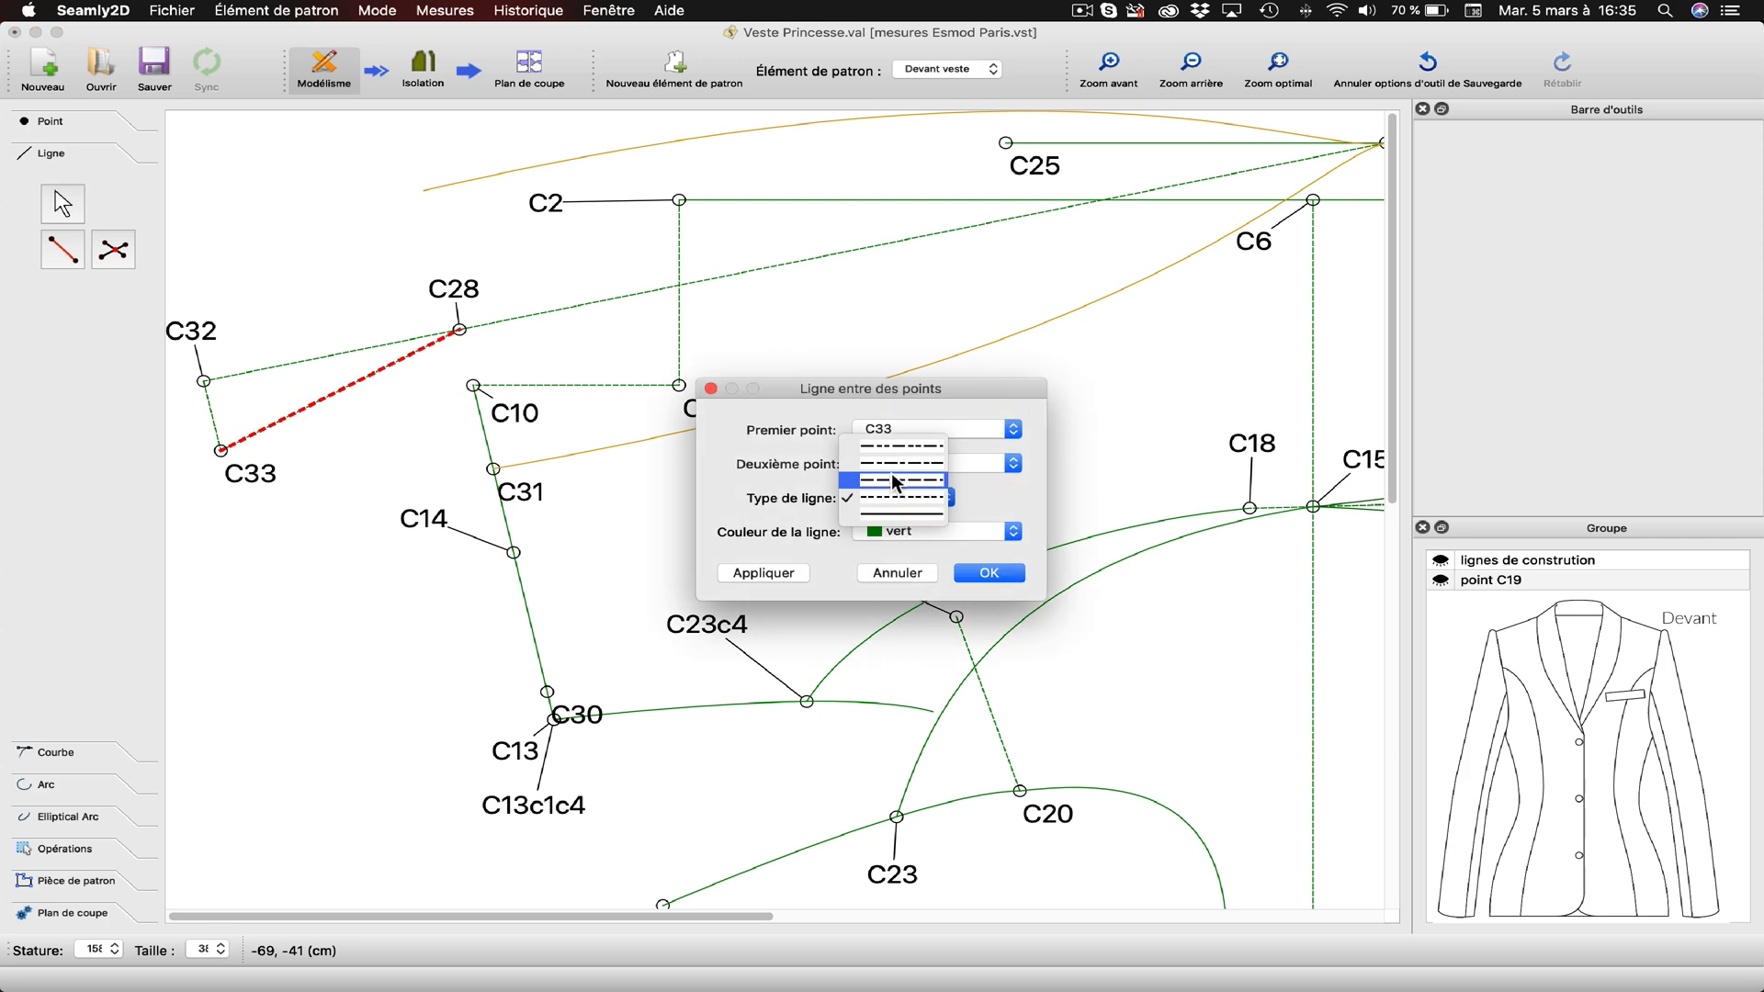
click(890, 474)
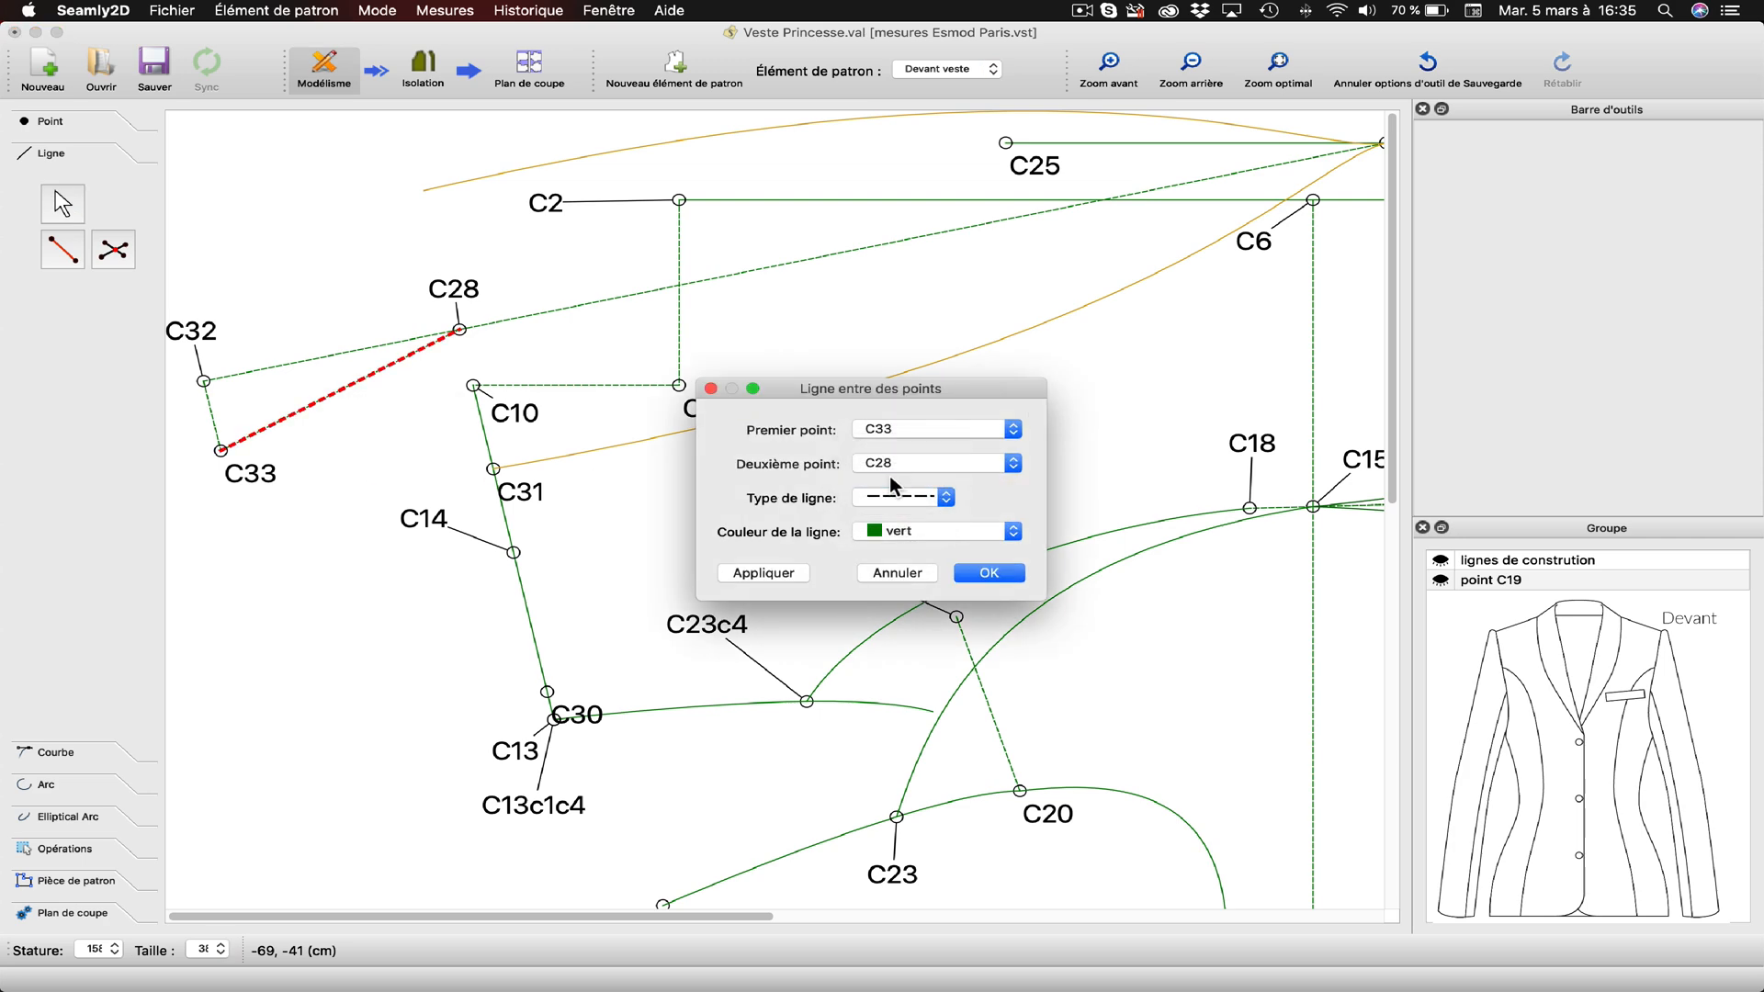
click(989, 573)
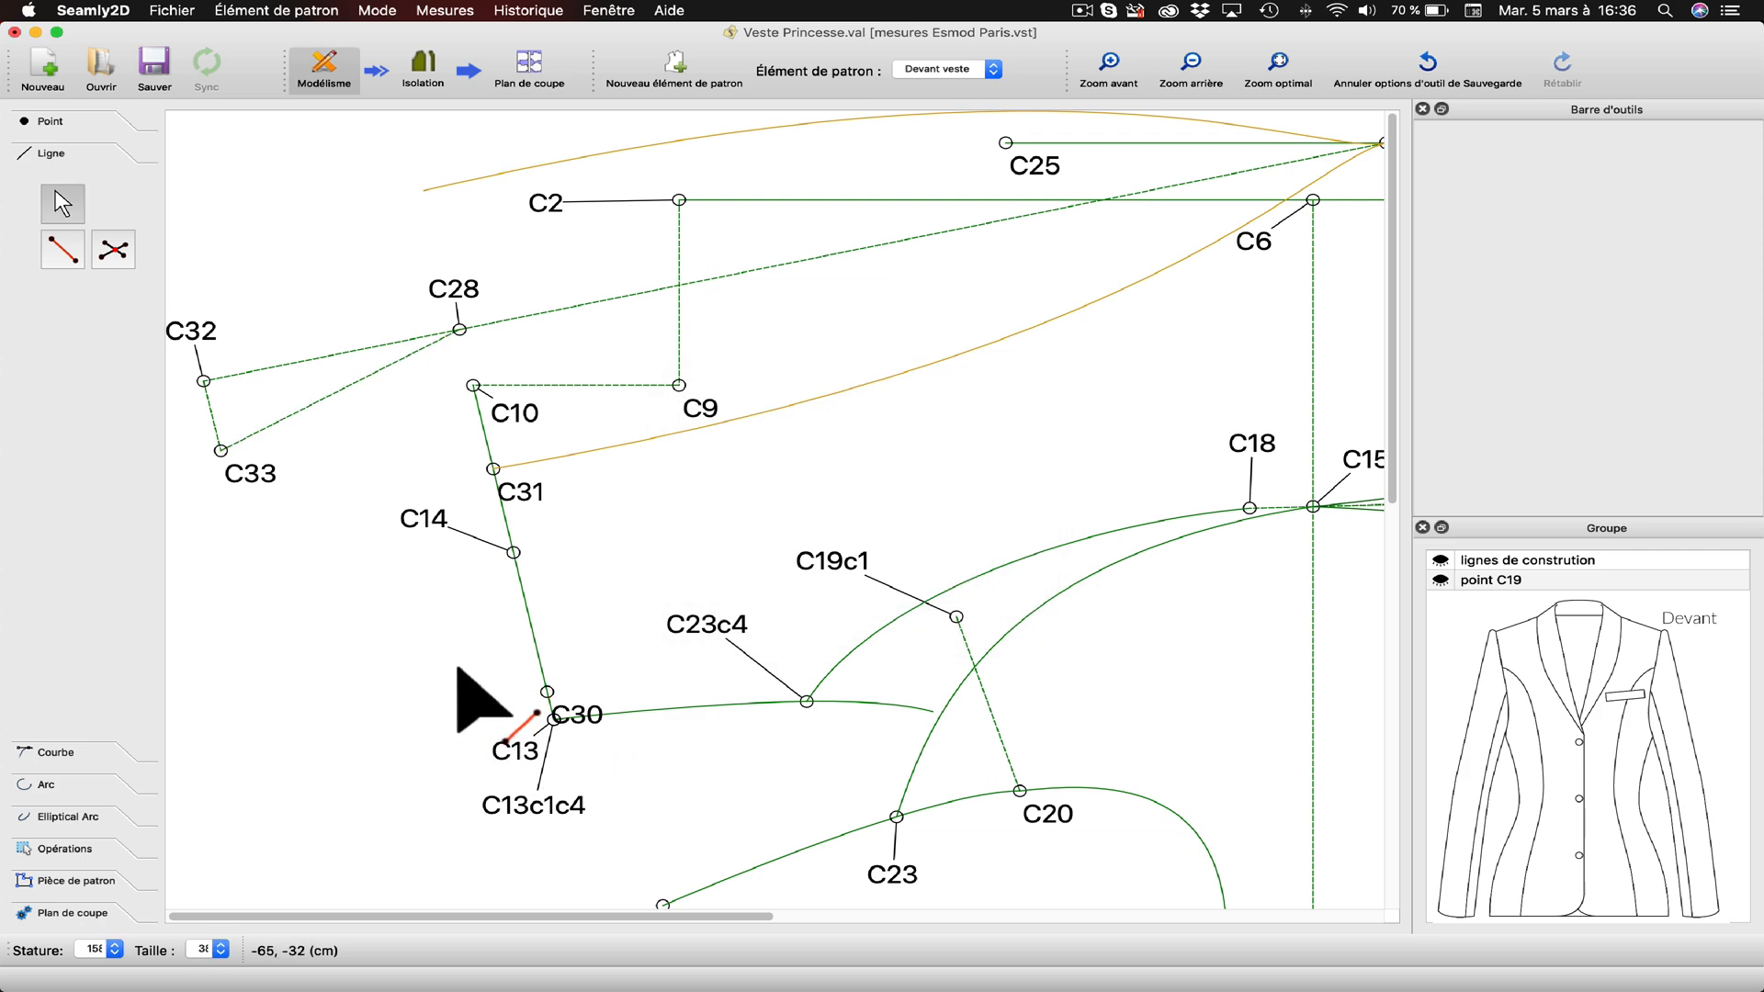
Start a perpendicular point at C33 on the line C33–C28 and set its length to 5 cm.
click(61, 123)
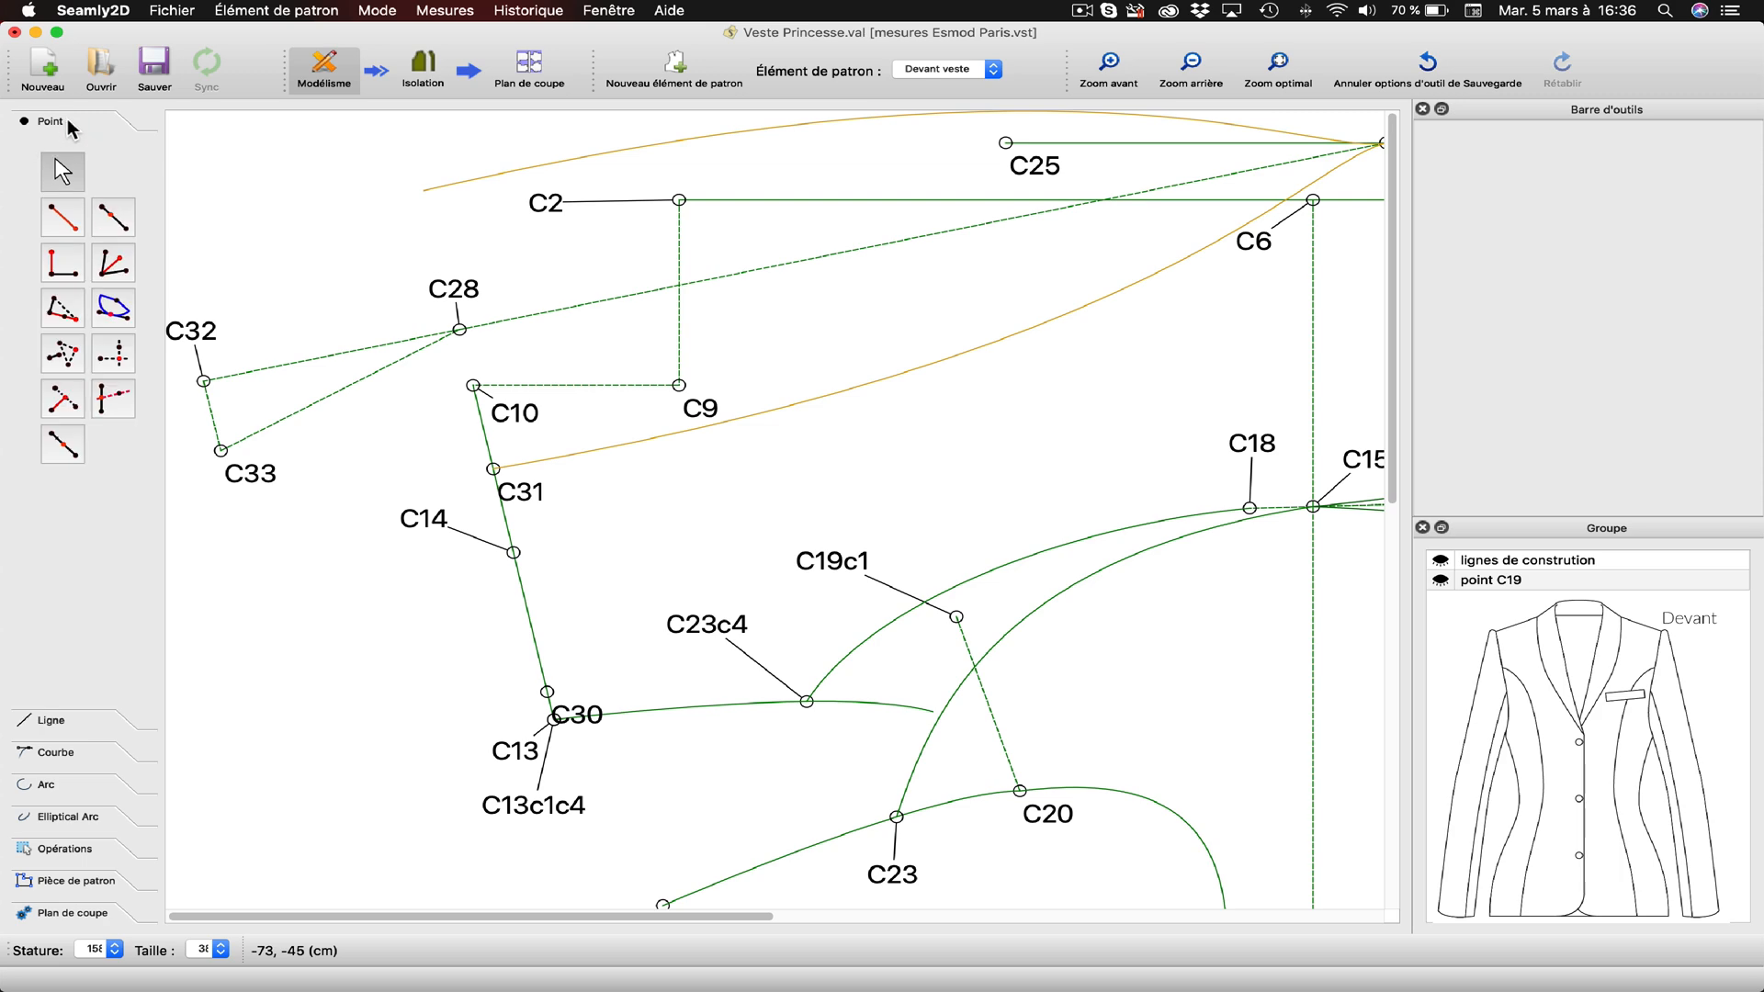
click(55, 267)
click(220, 450)
click(459, 329)
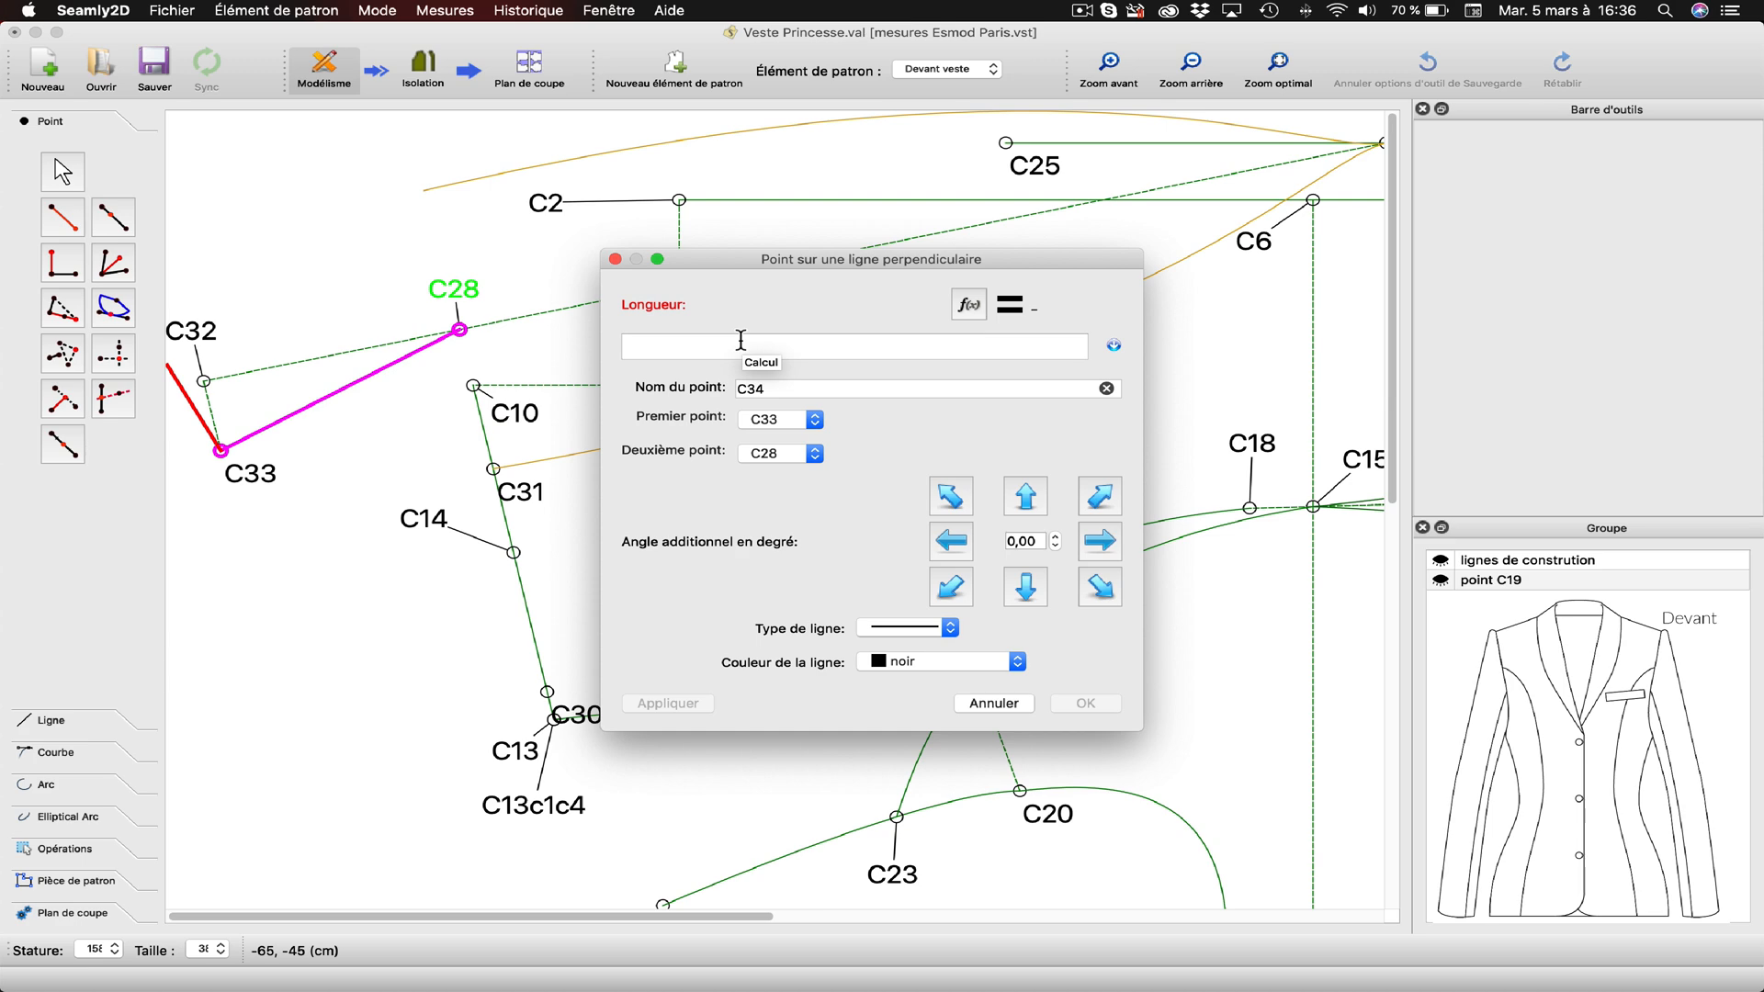
text(5)
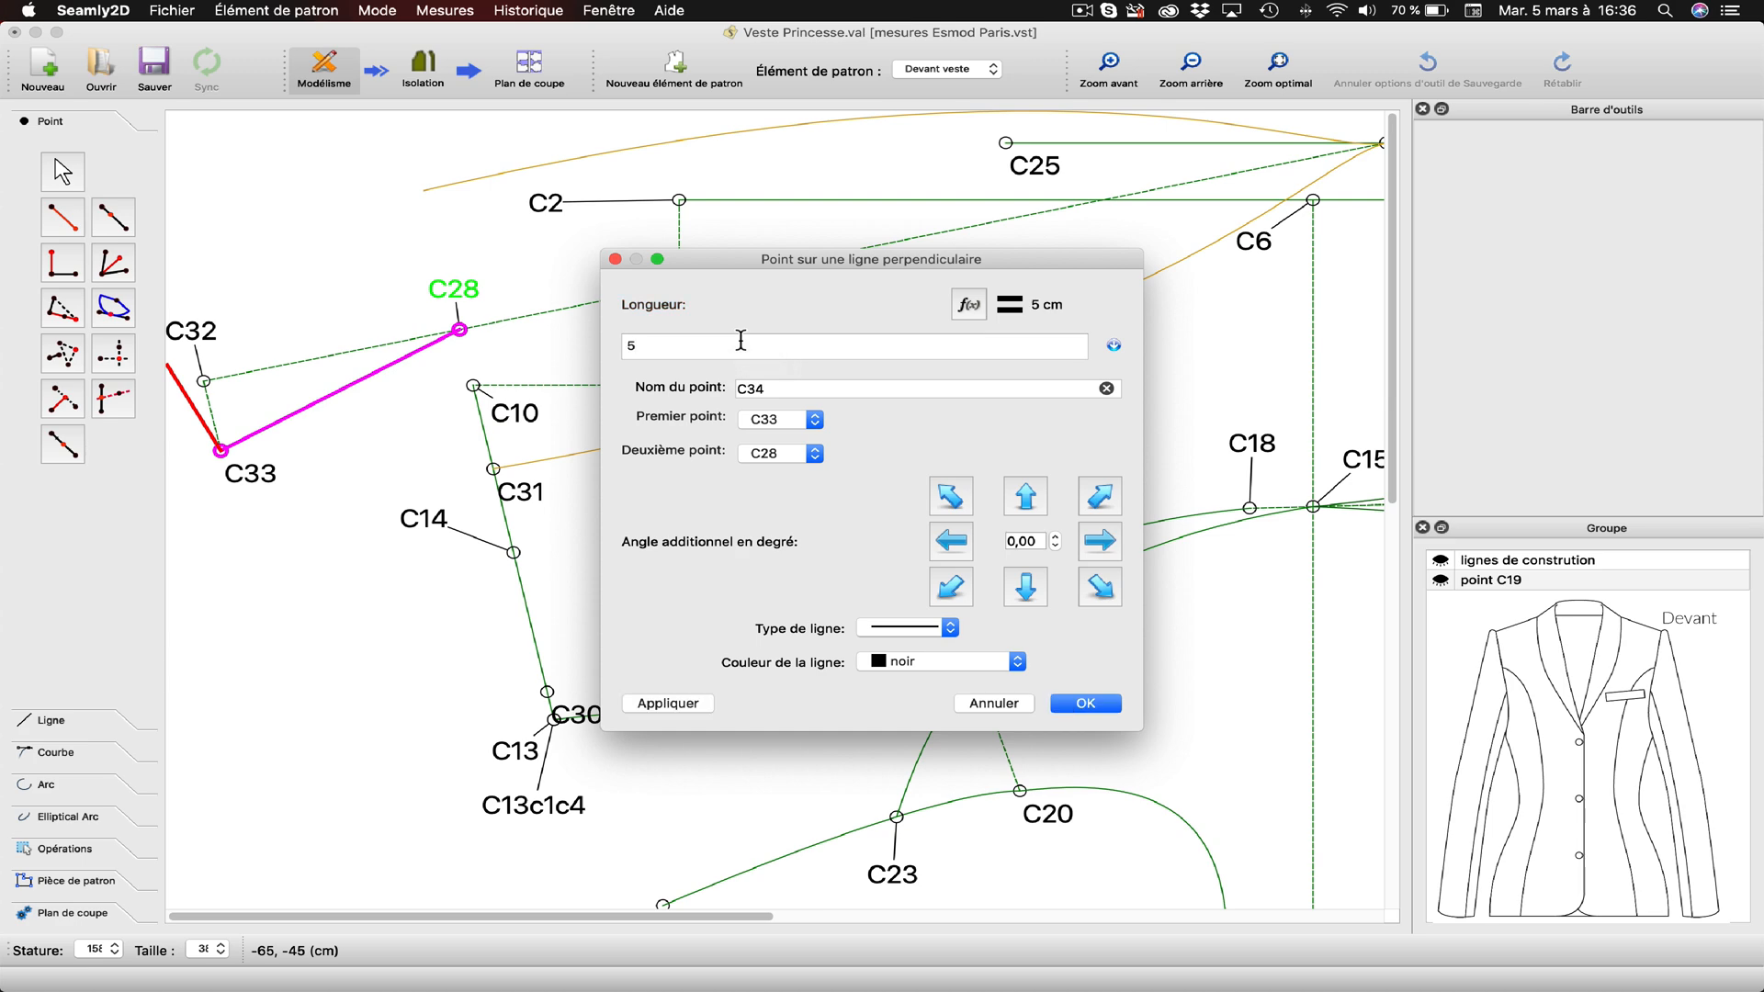
Keep the perpendicular's line solid, colour it goldenrod and create the point above C33.
click(896, 625)
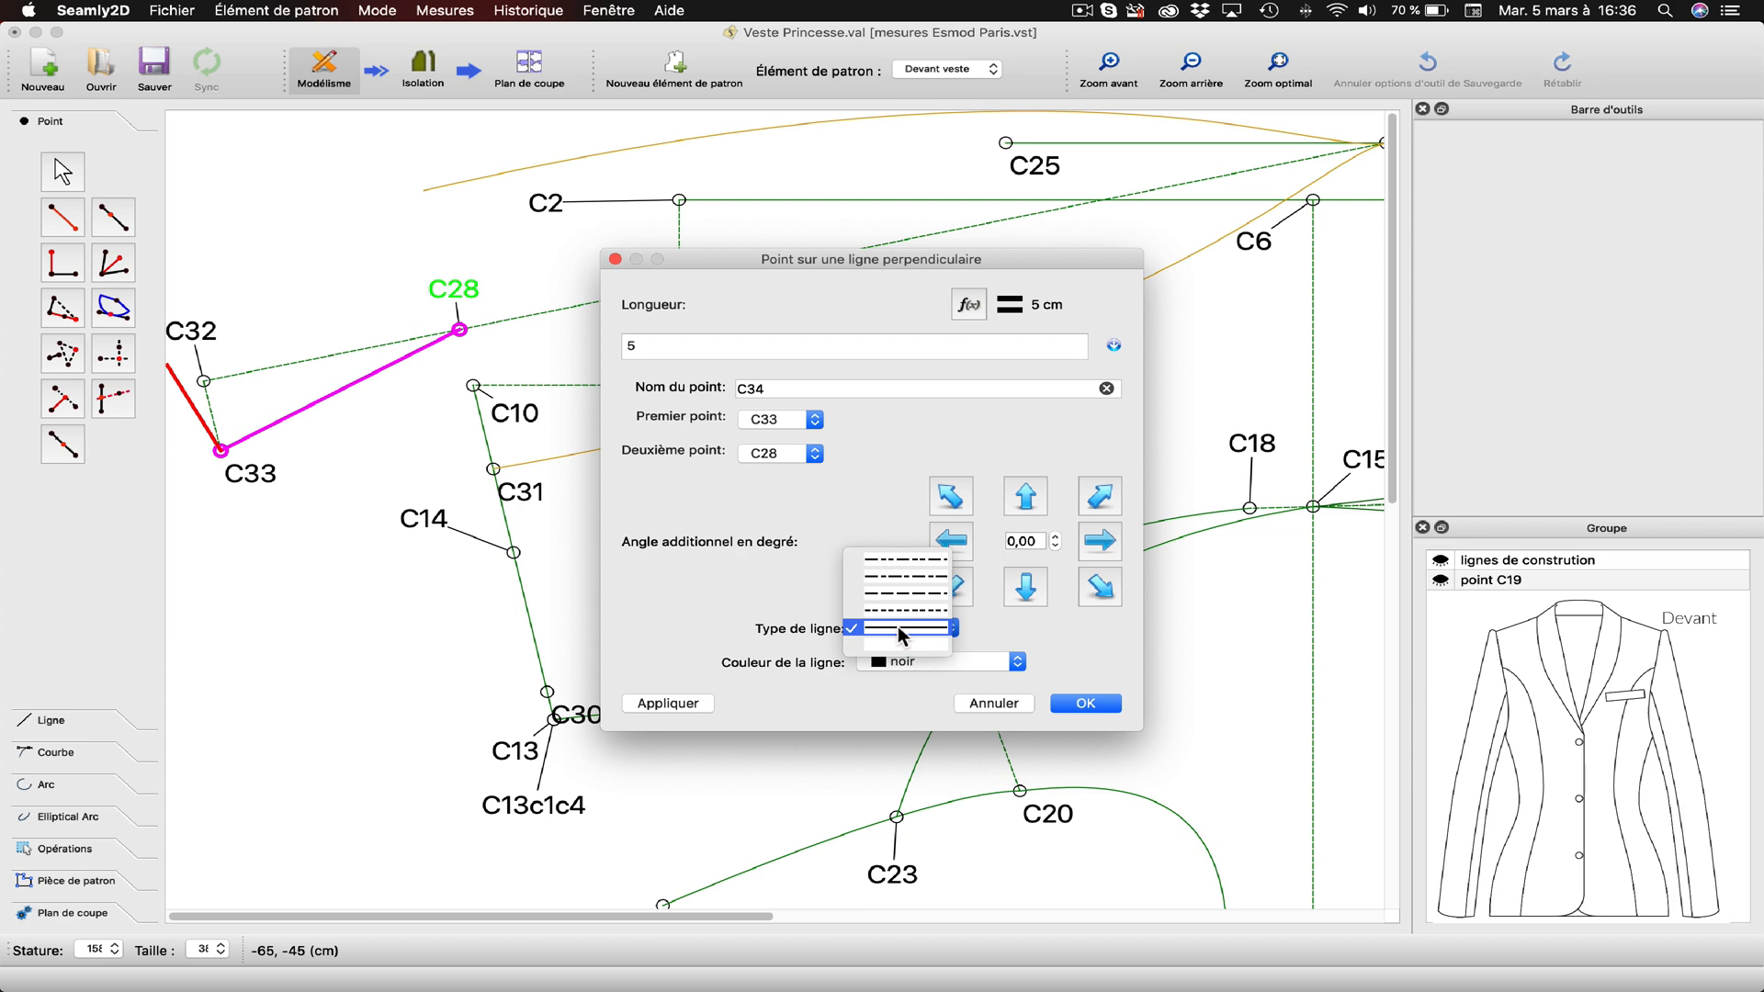
click(896, 625)
click(908, 661)
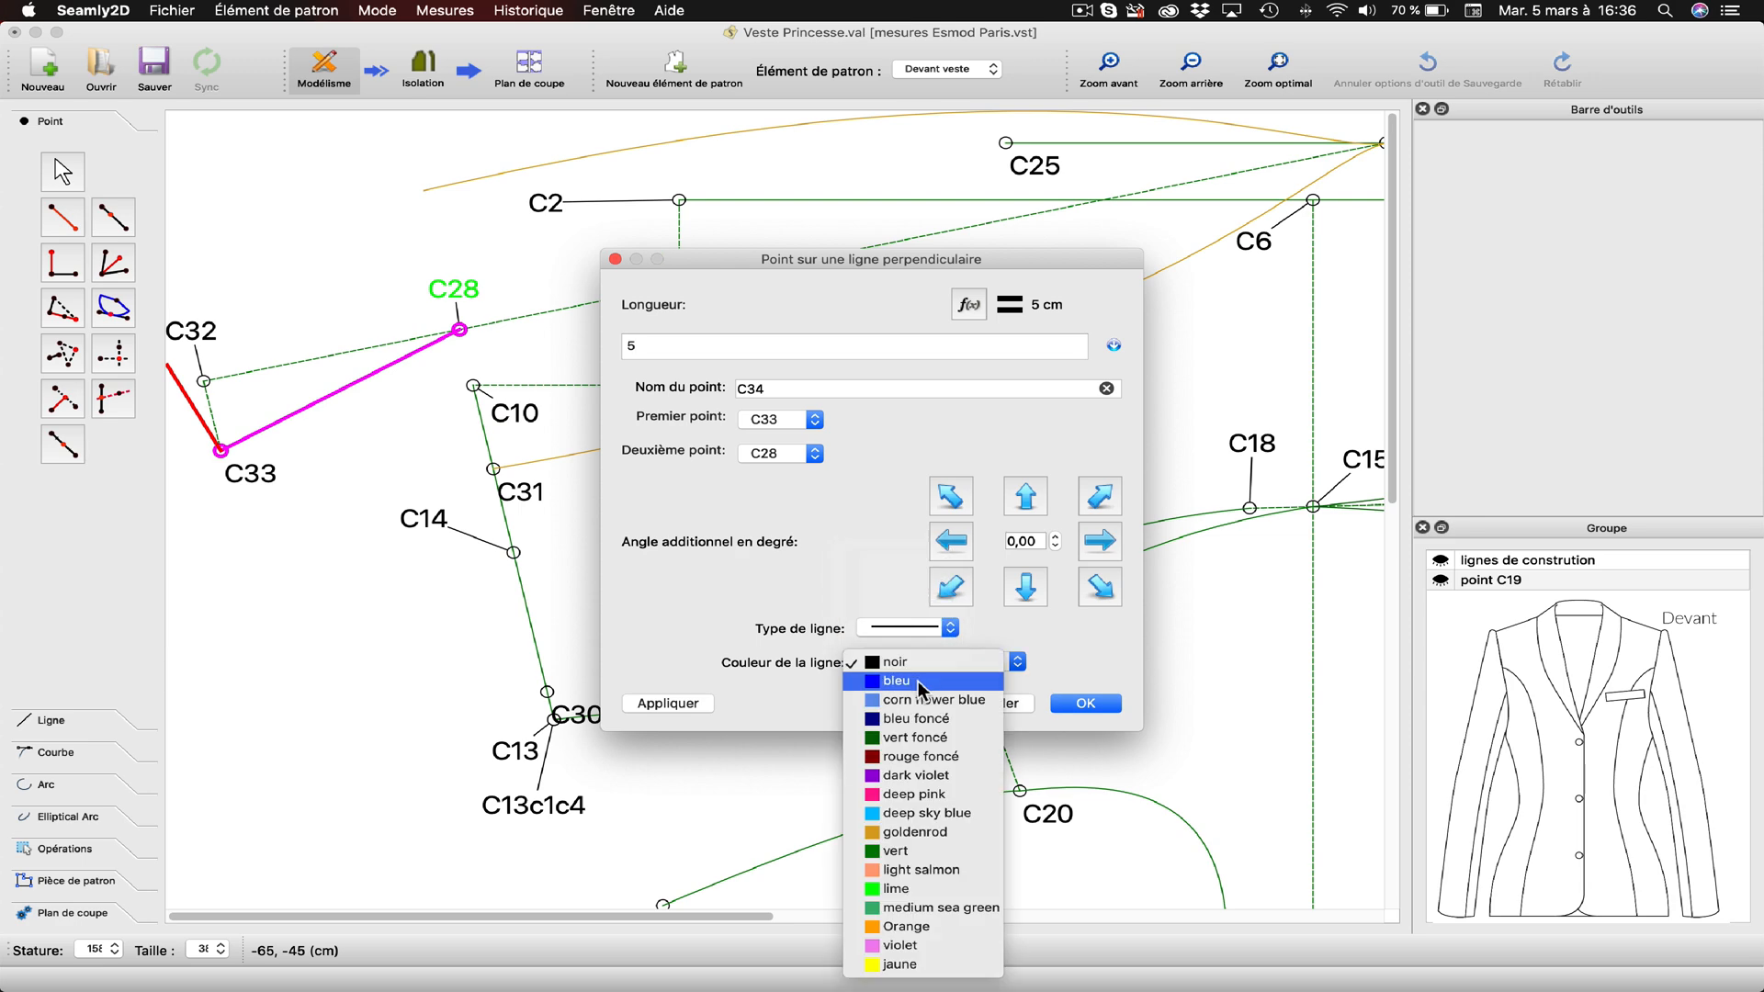
key(Return)
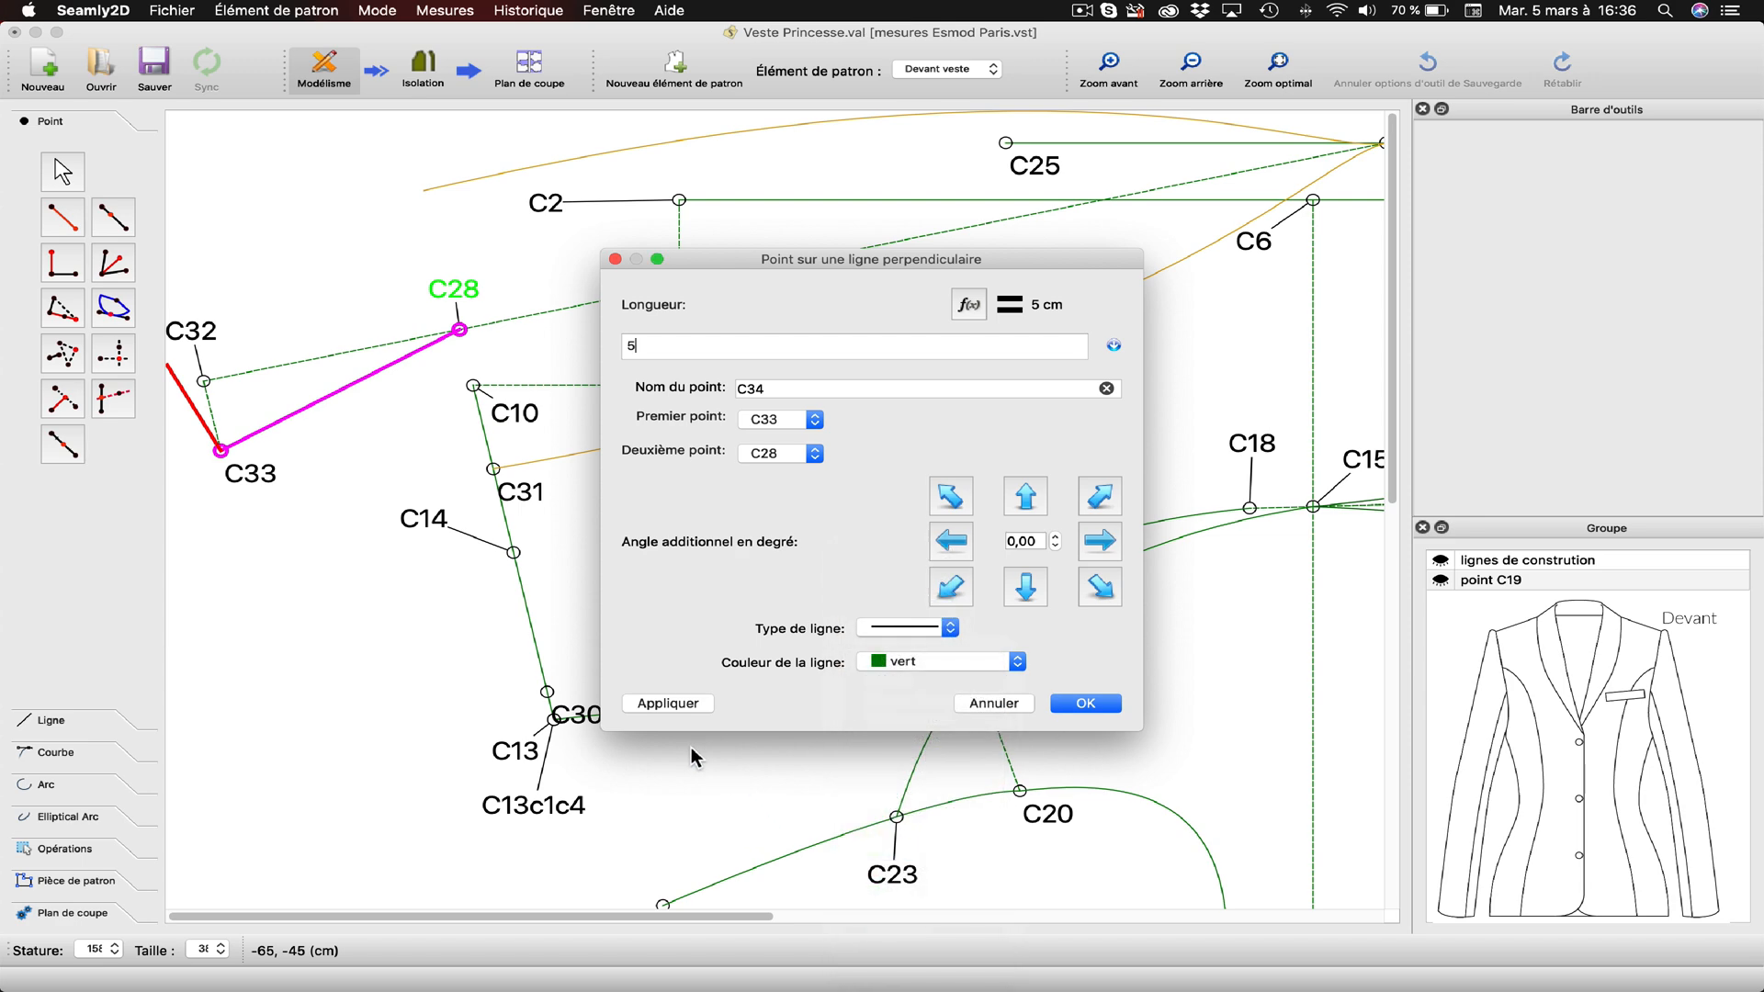
click(904, 665)
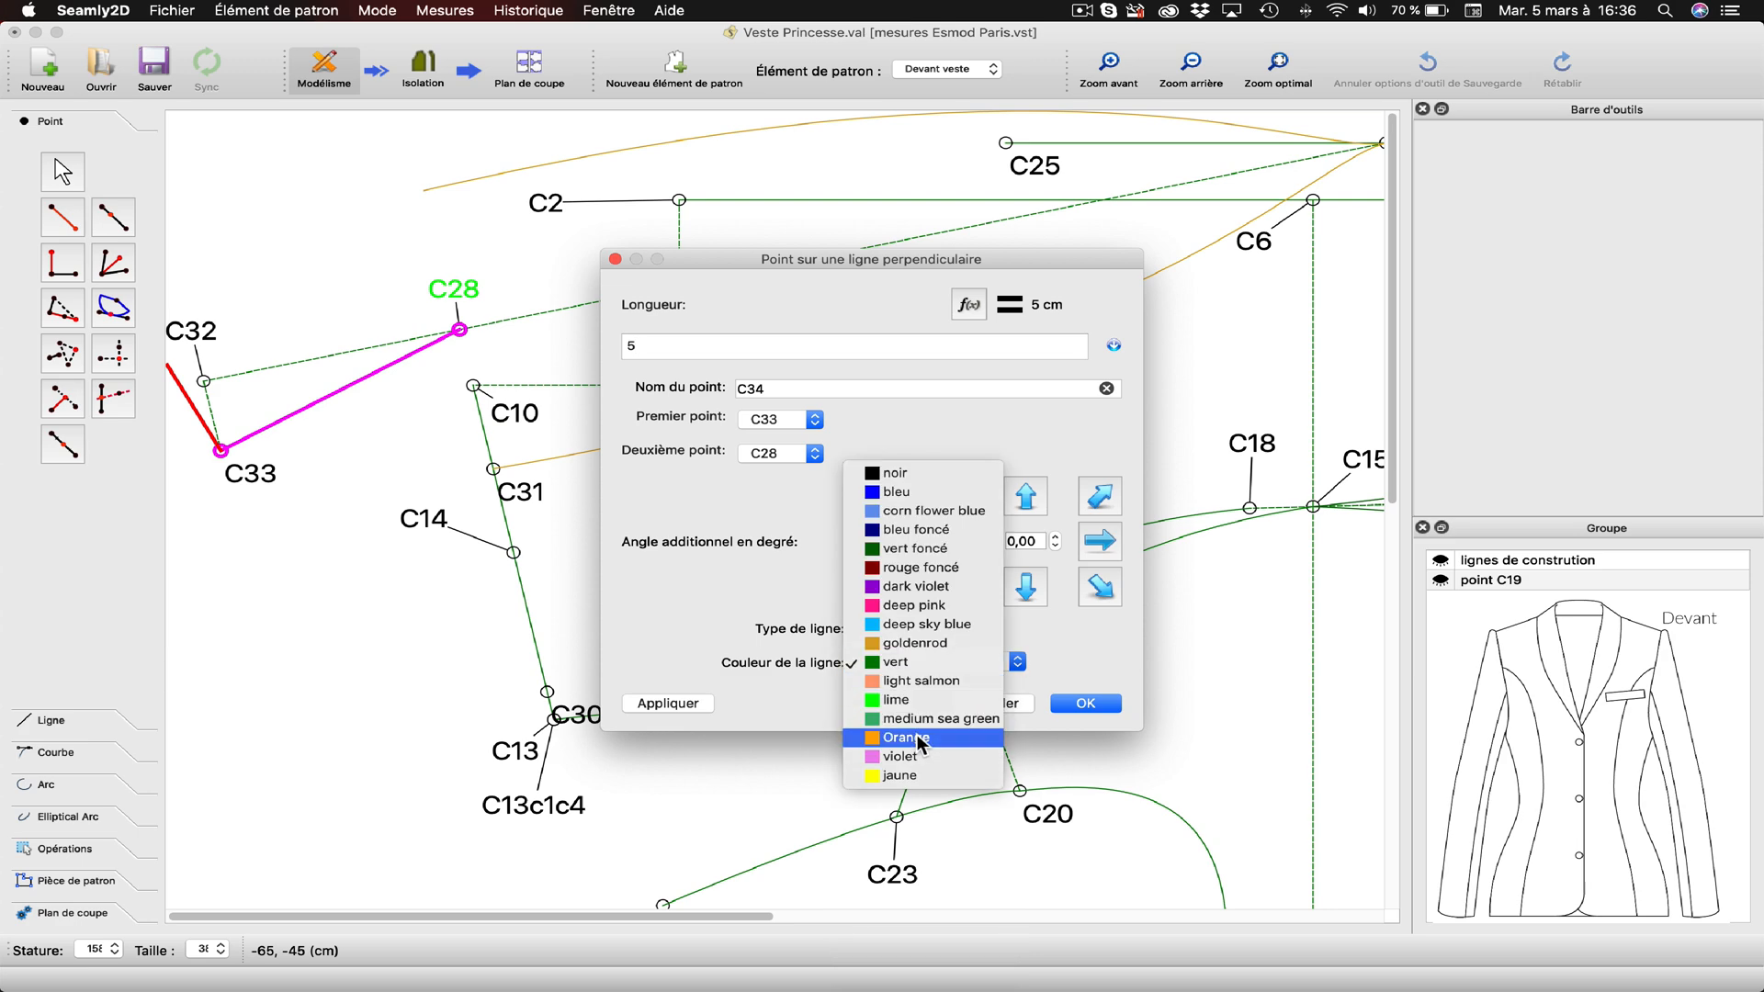
click(891, 645)
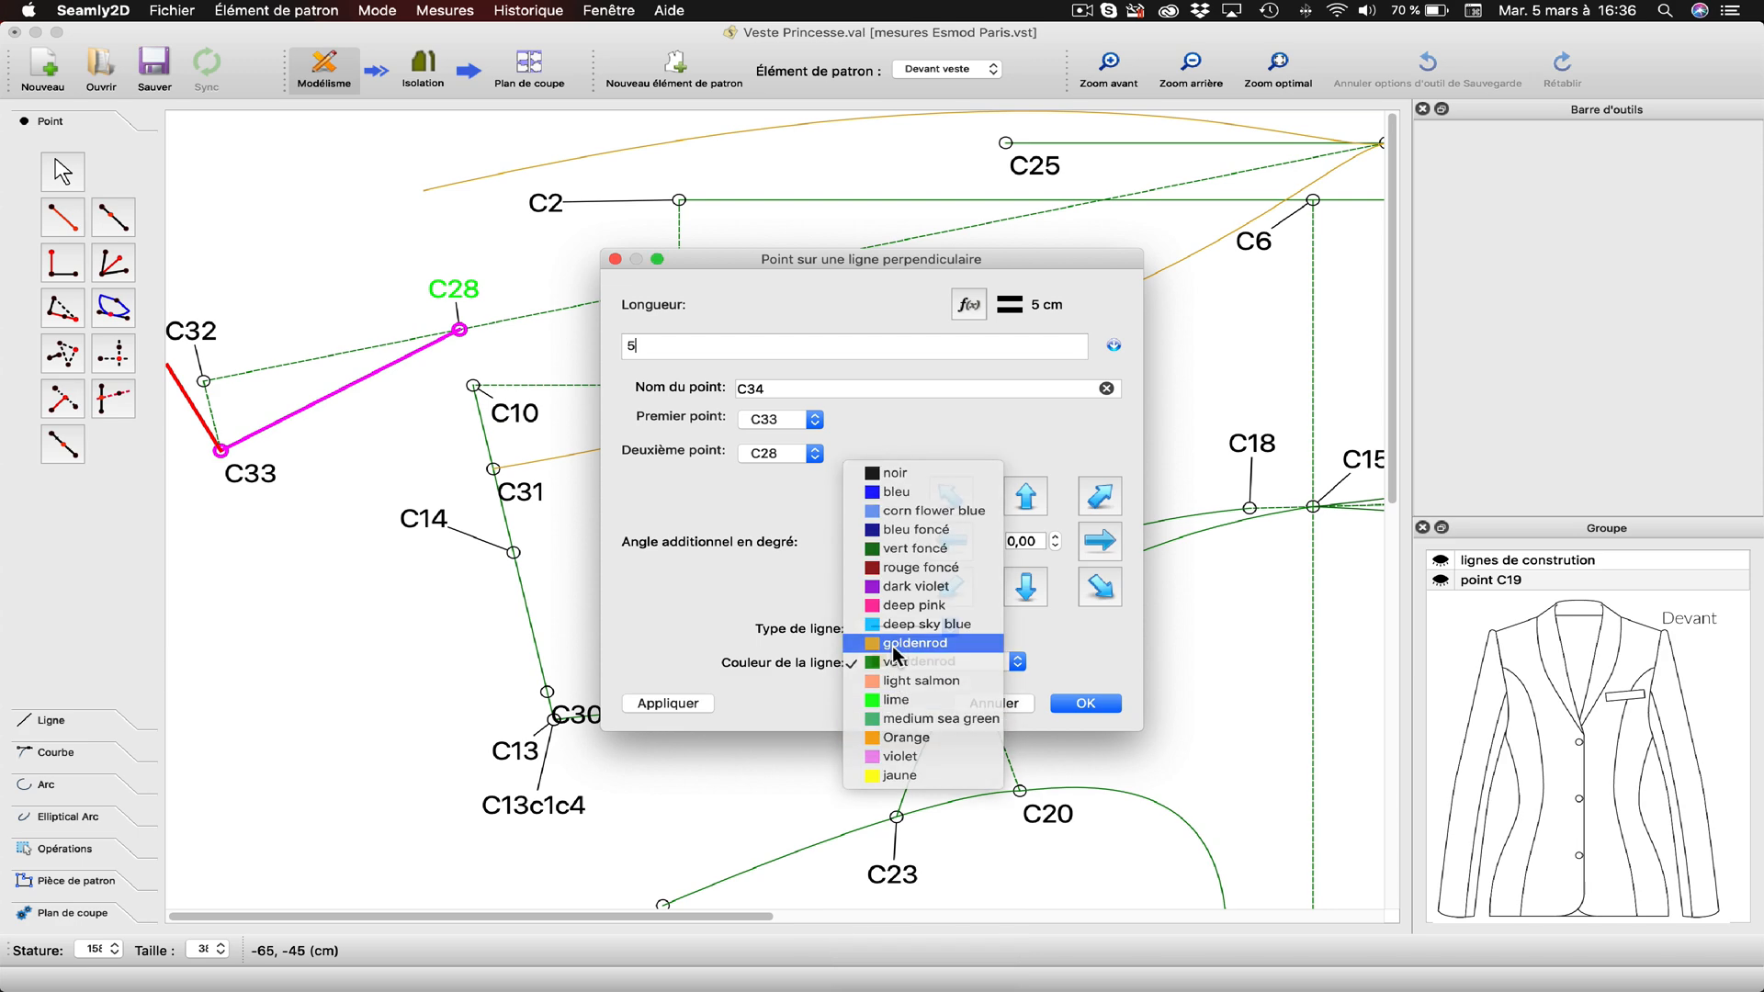
click(680, 702)
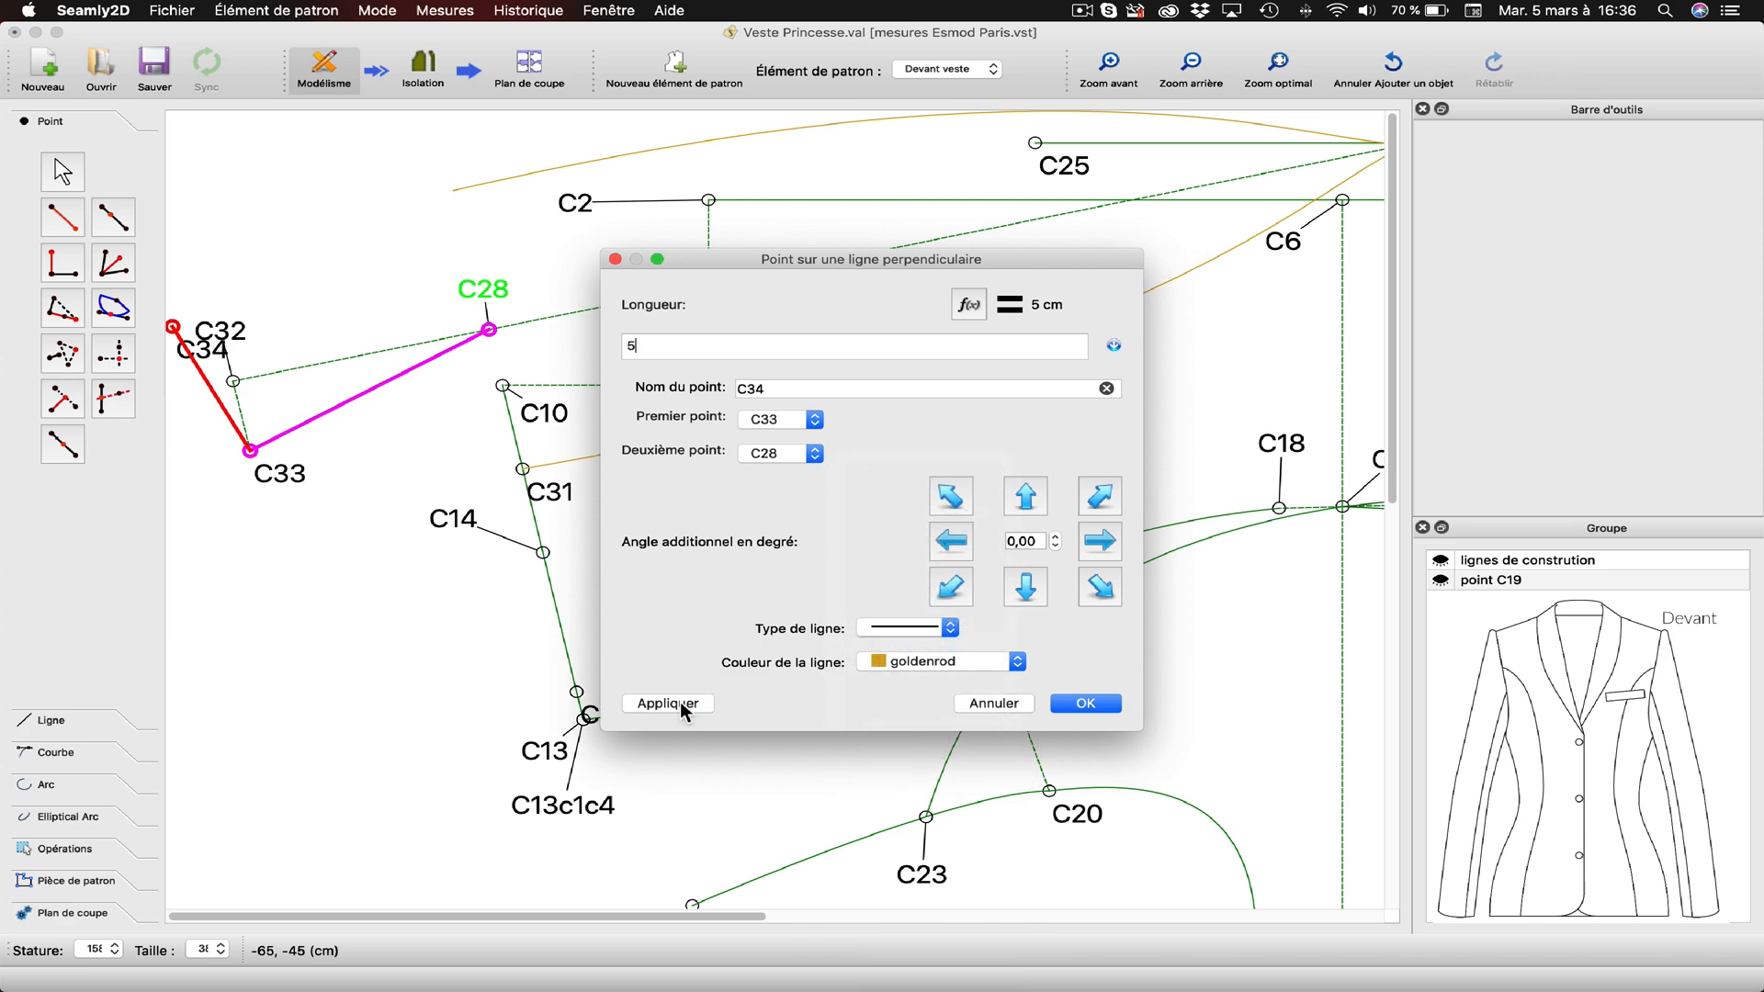
click(1086, 703)
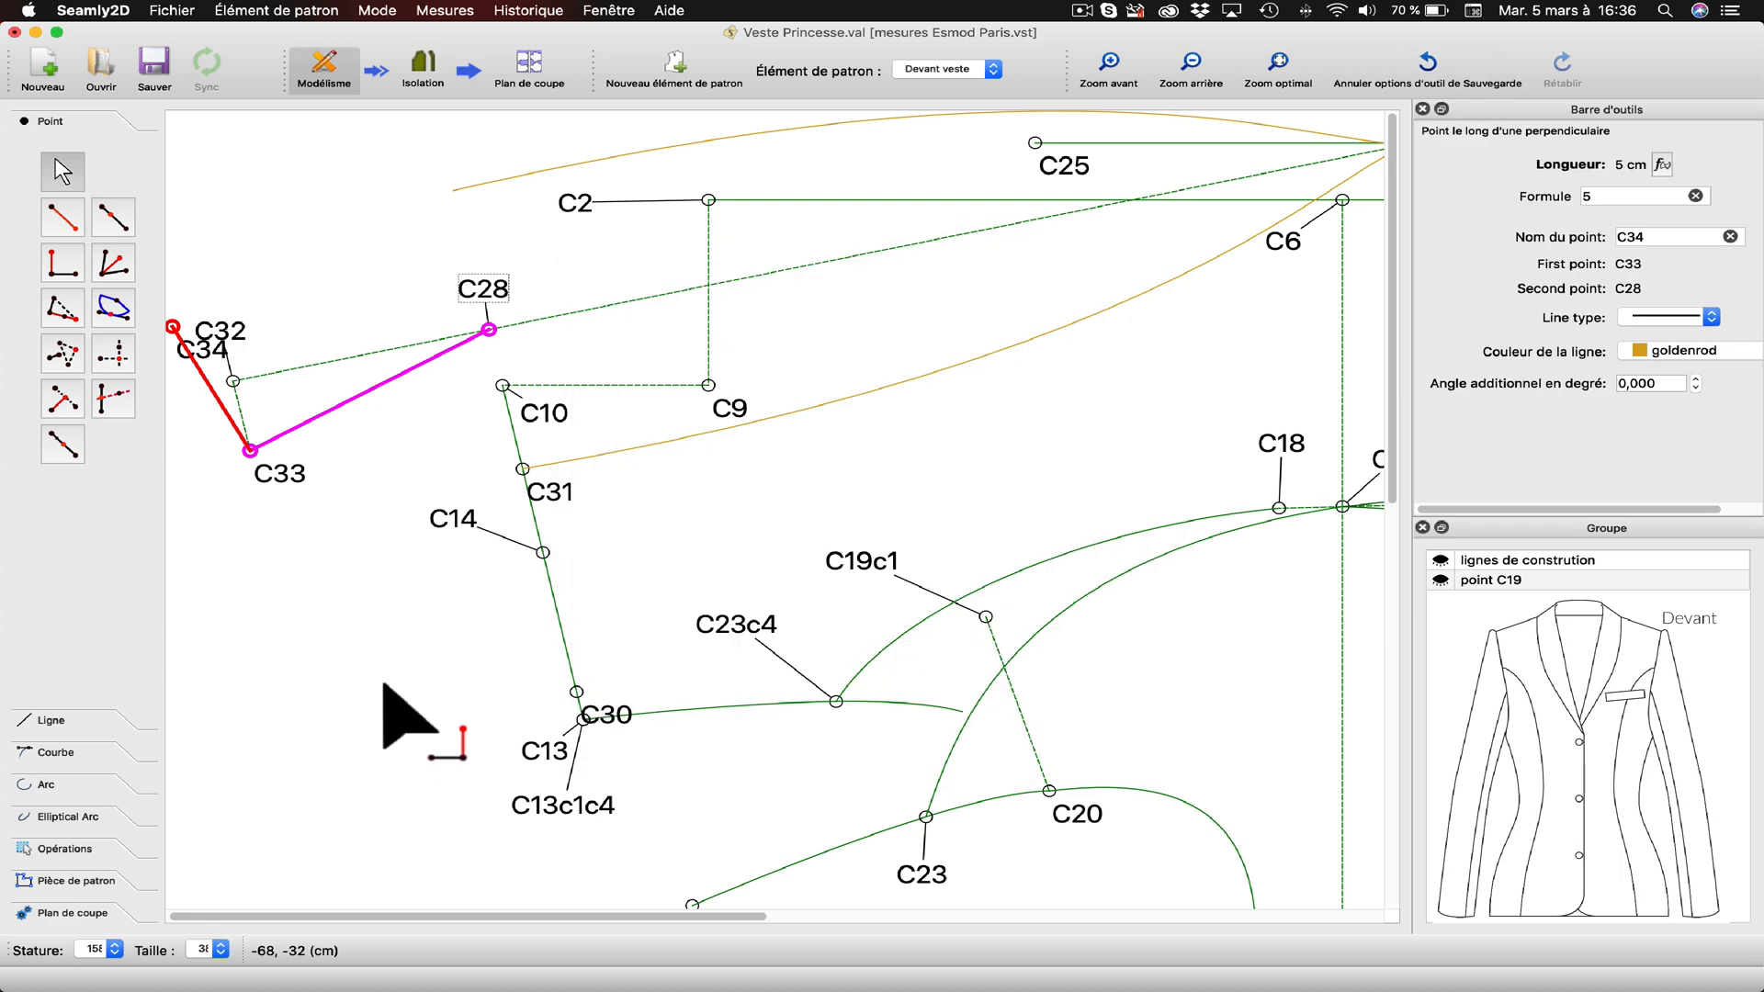
Move the C34 label to the left of its point and the C33 label to the lower left of its point.
drag(204, 351, 568, 355)
drag(602, 921, 709, 923)
drag(474, 483, 406, 501)
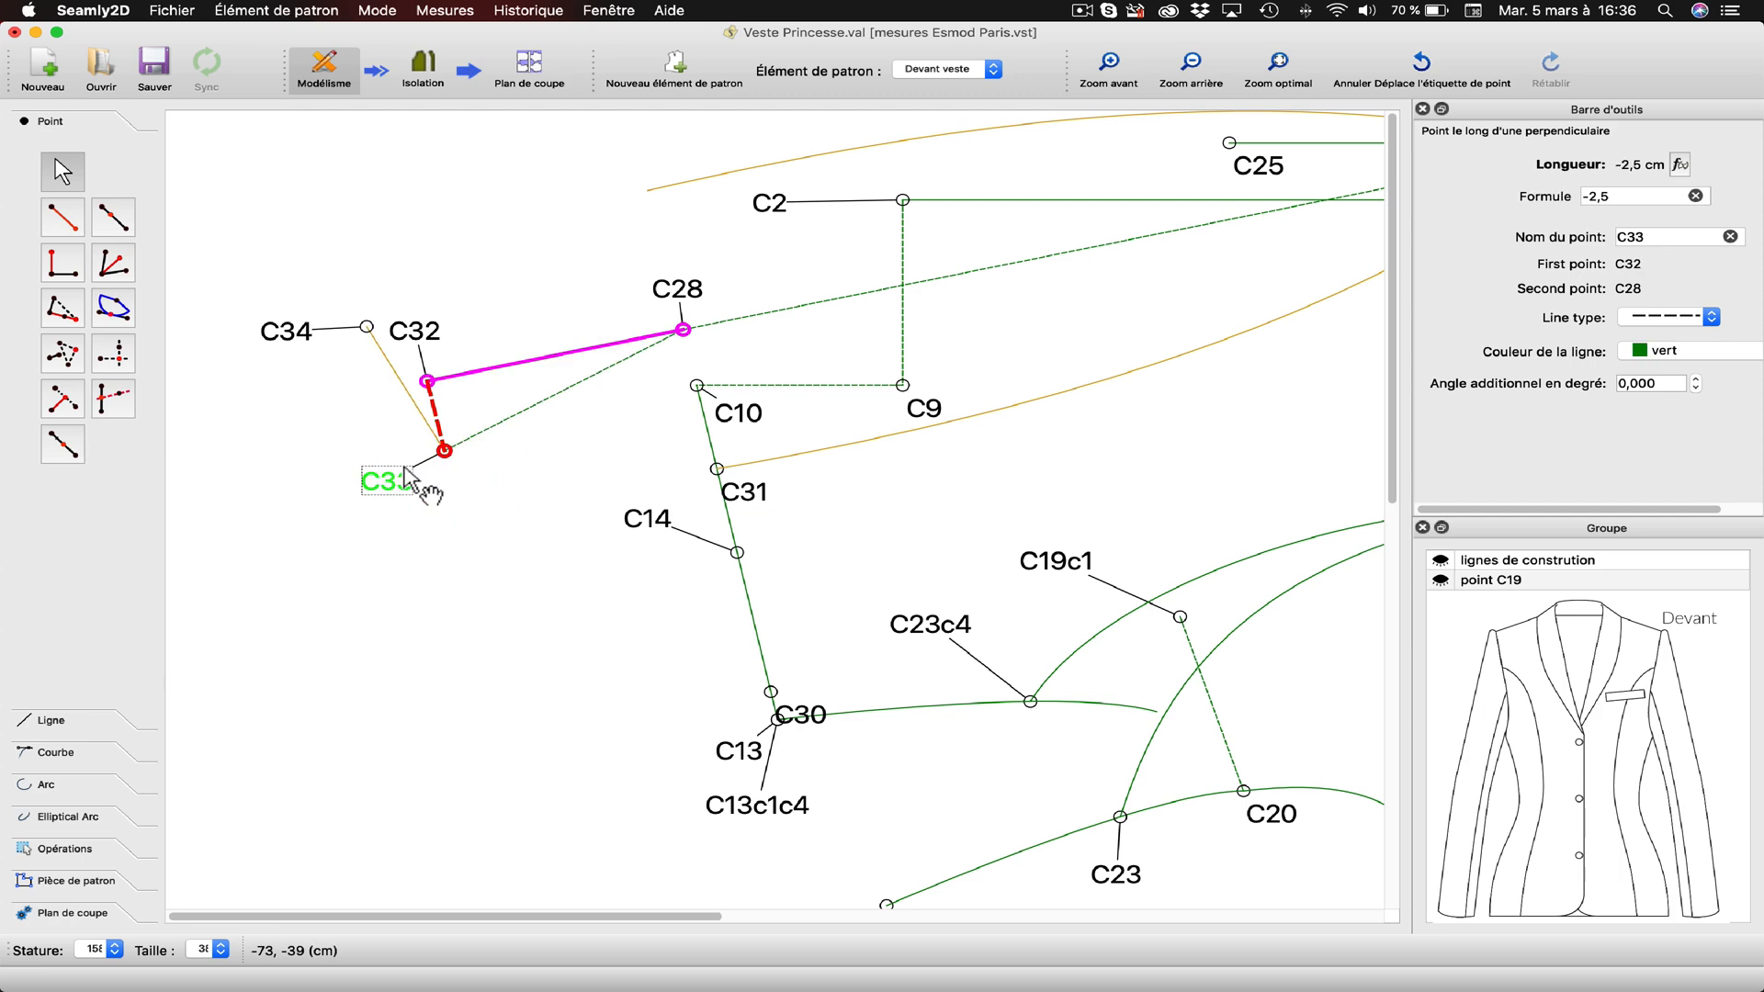
Create a point on the perpendicular to C33–C28 at C33 with a length of -2 cm.
click(57, 266)
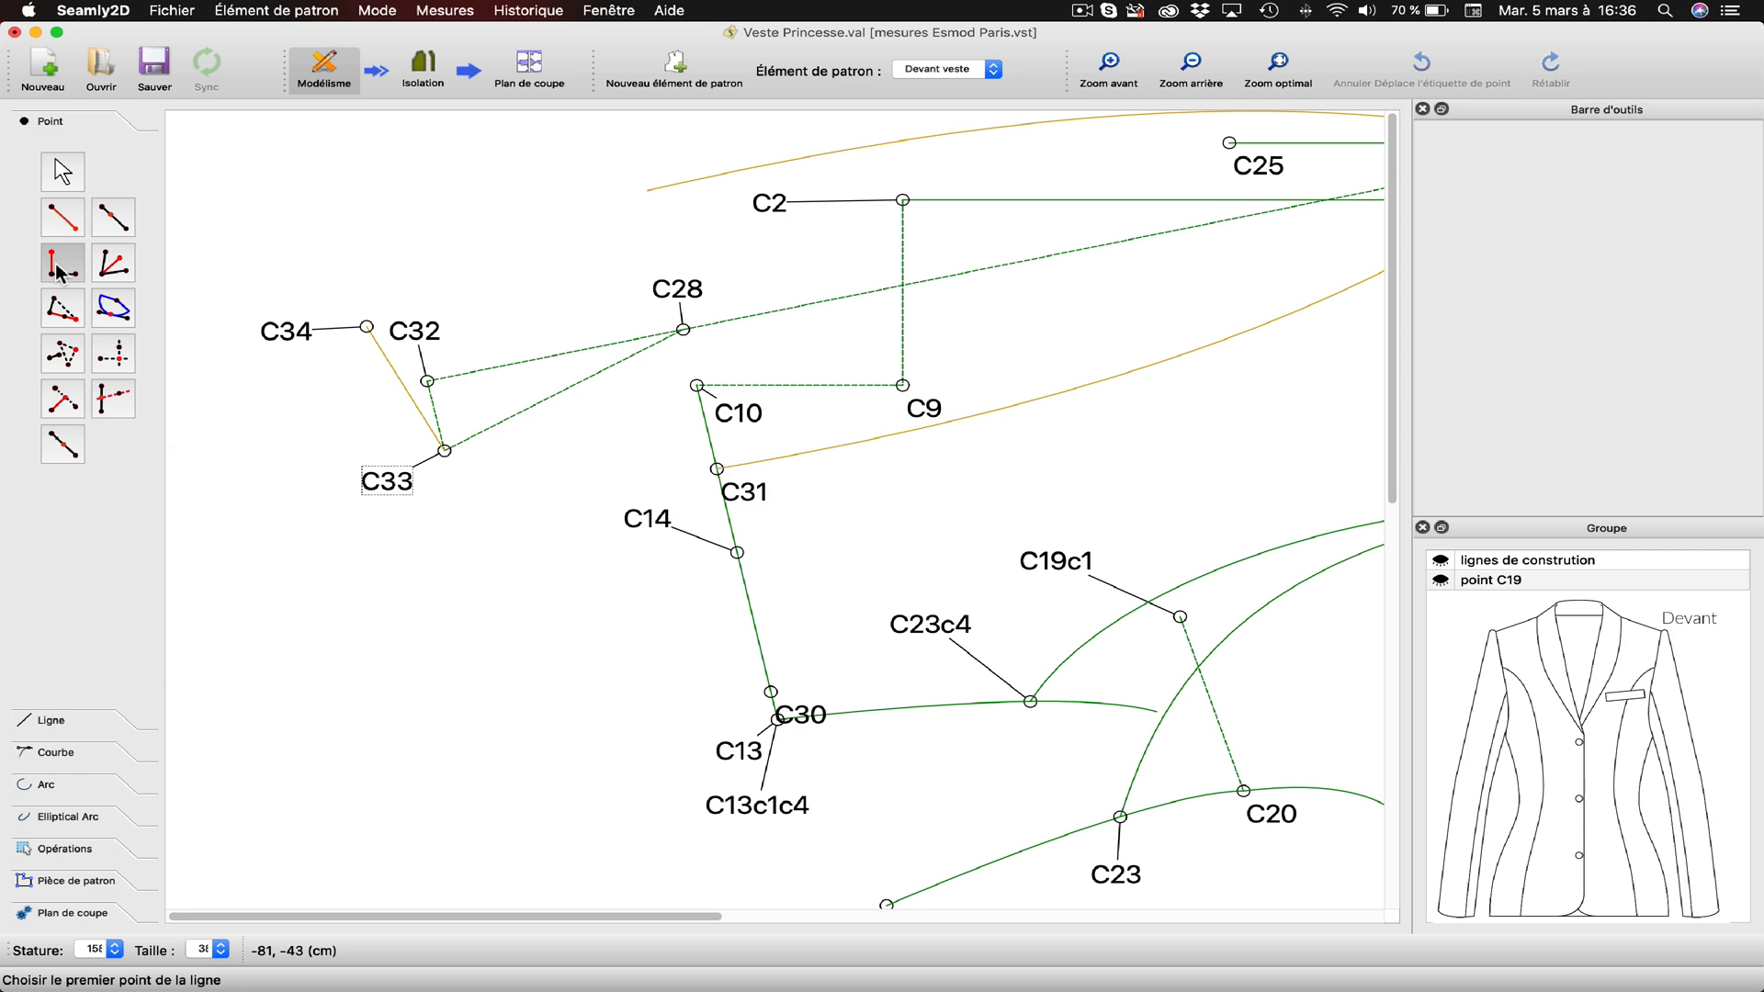
click(385, 483)
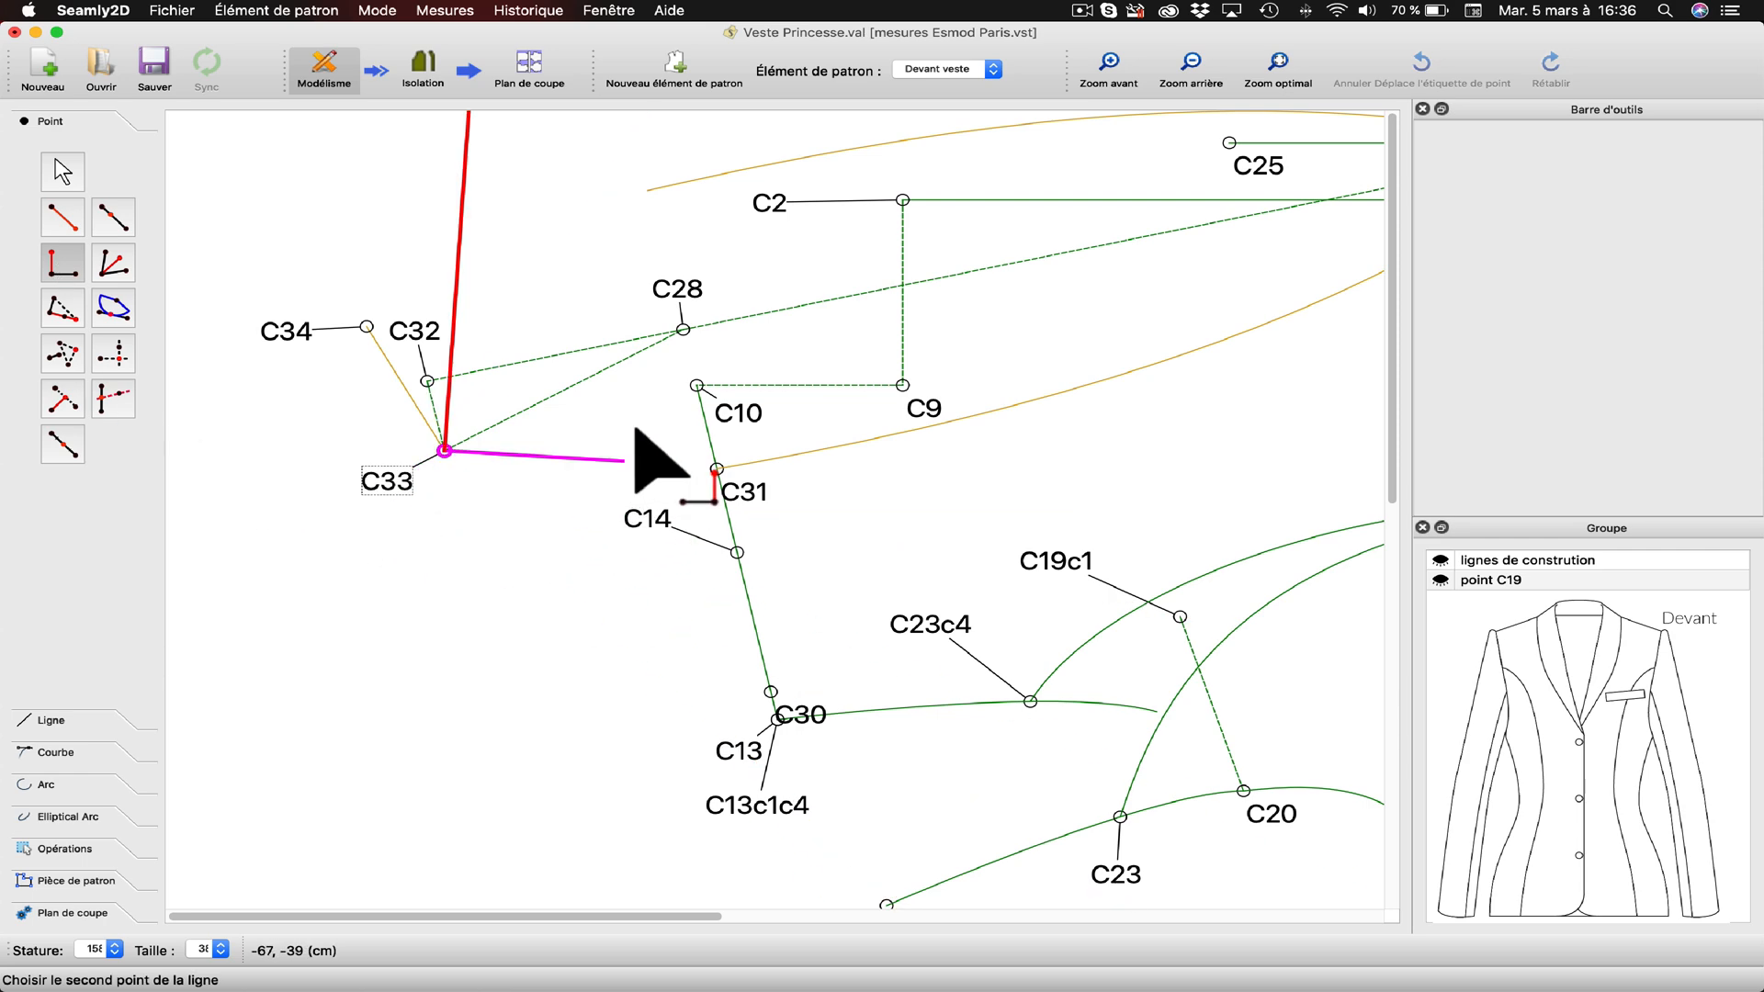
click(683, 329)
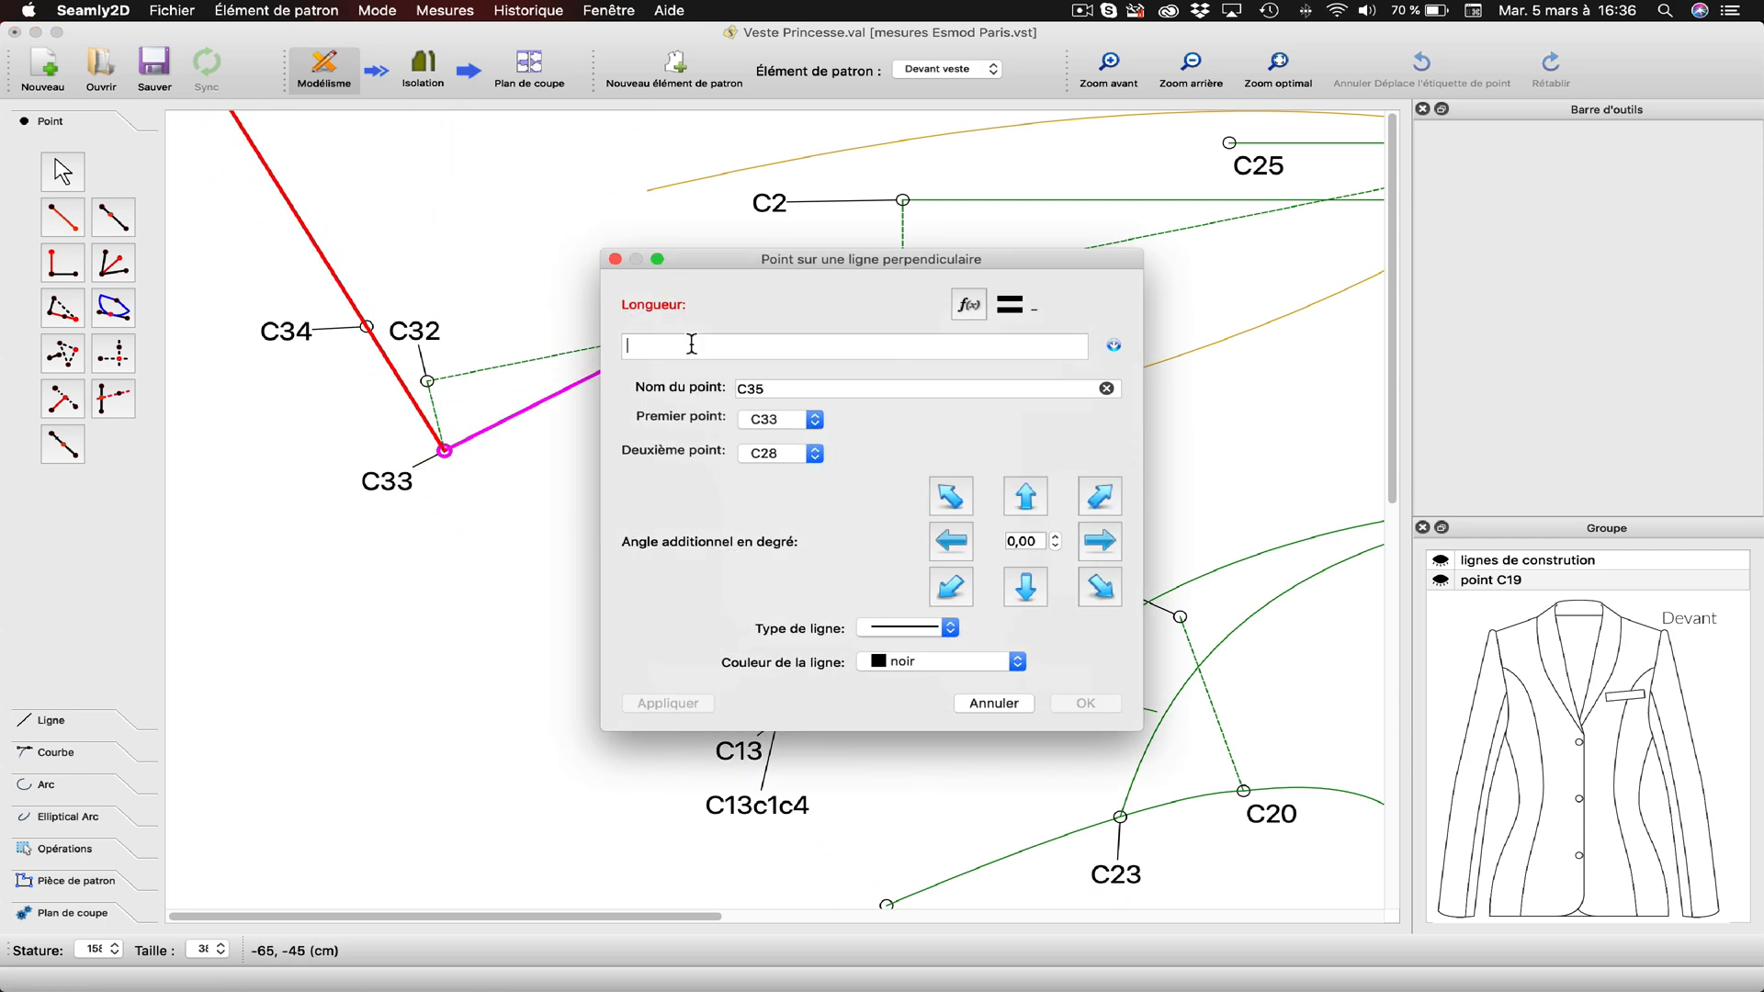
text(-2)
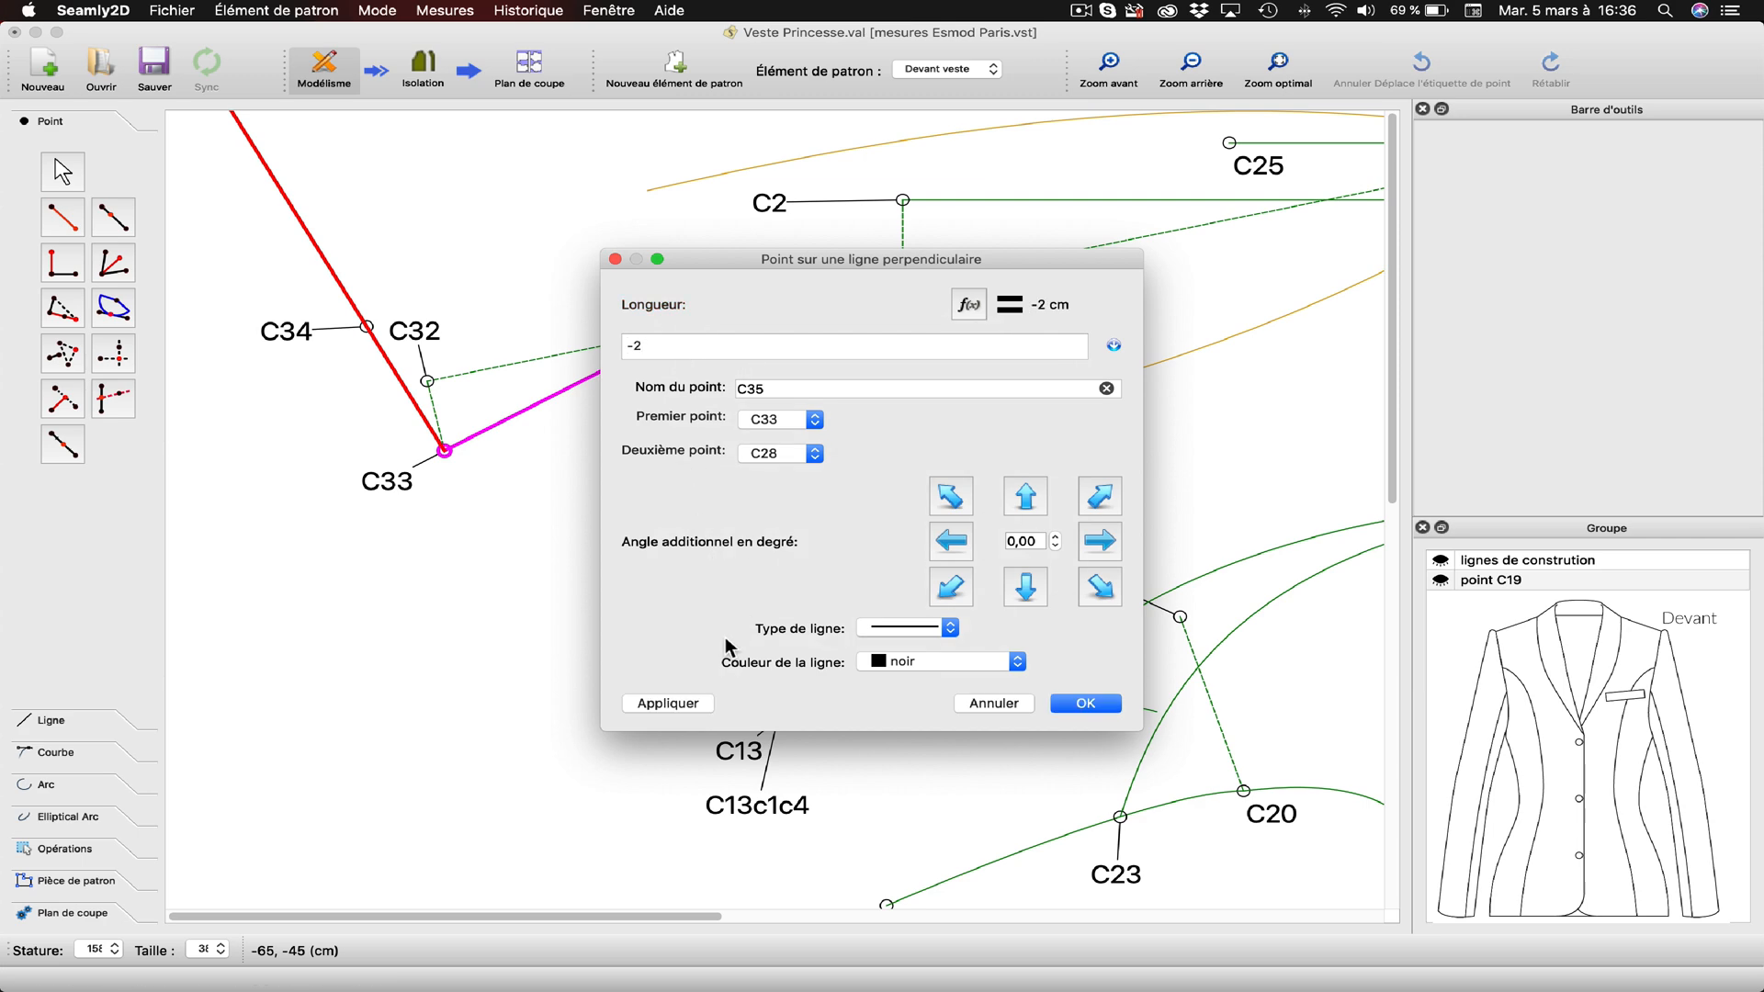
click(700, 705)
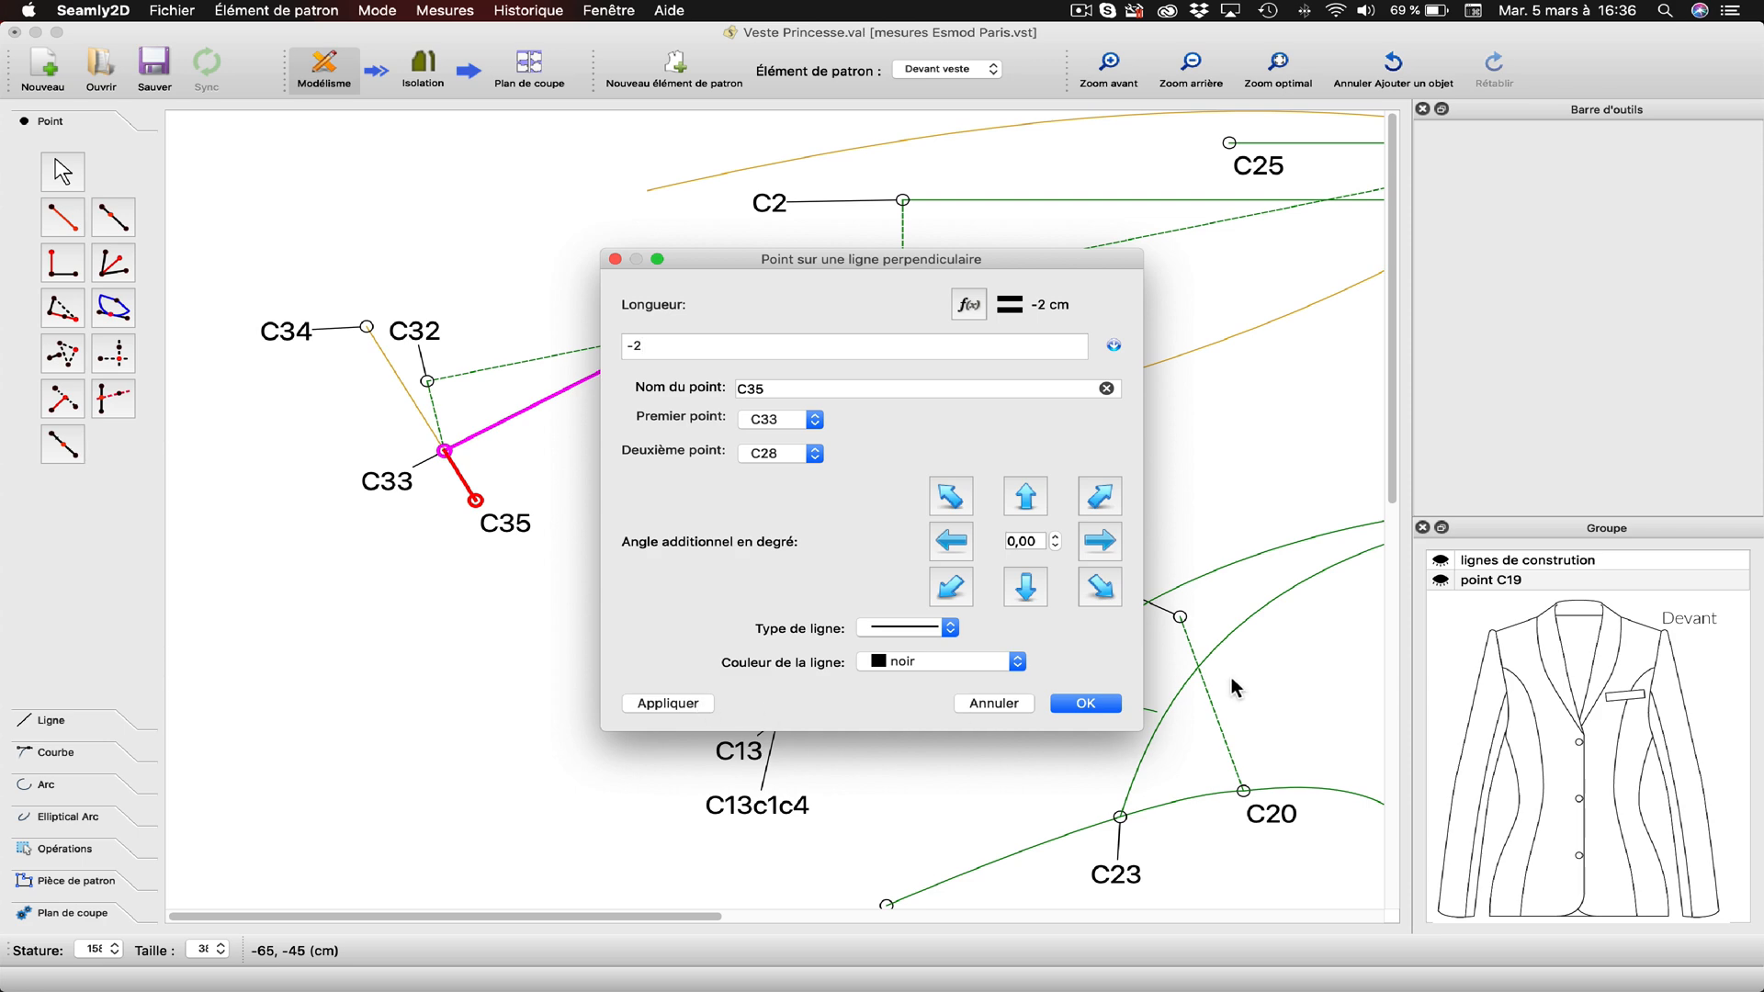
click(1095, 706)
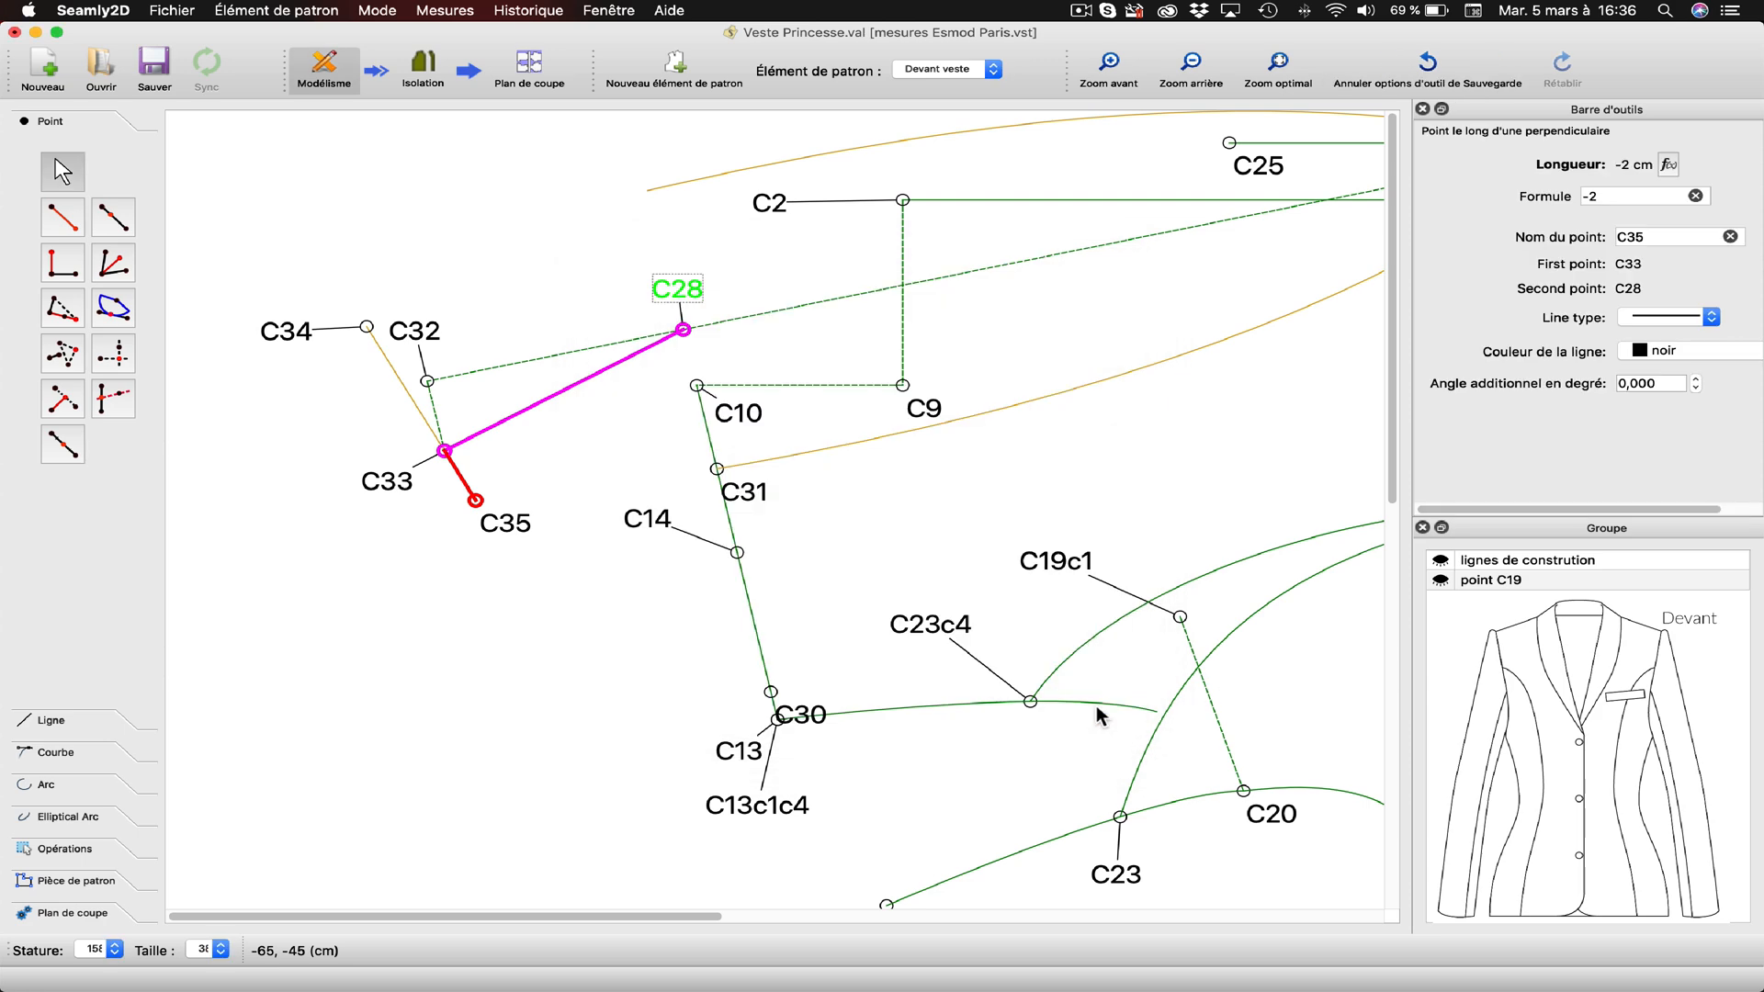
Change the line colour of perpendicular point C35 to goldenrod.
right_click(503, 514)
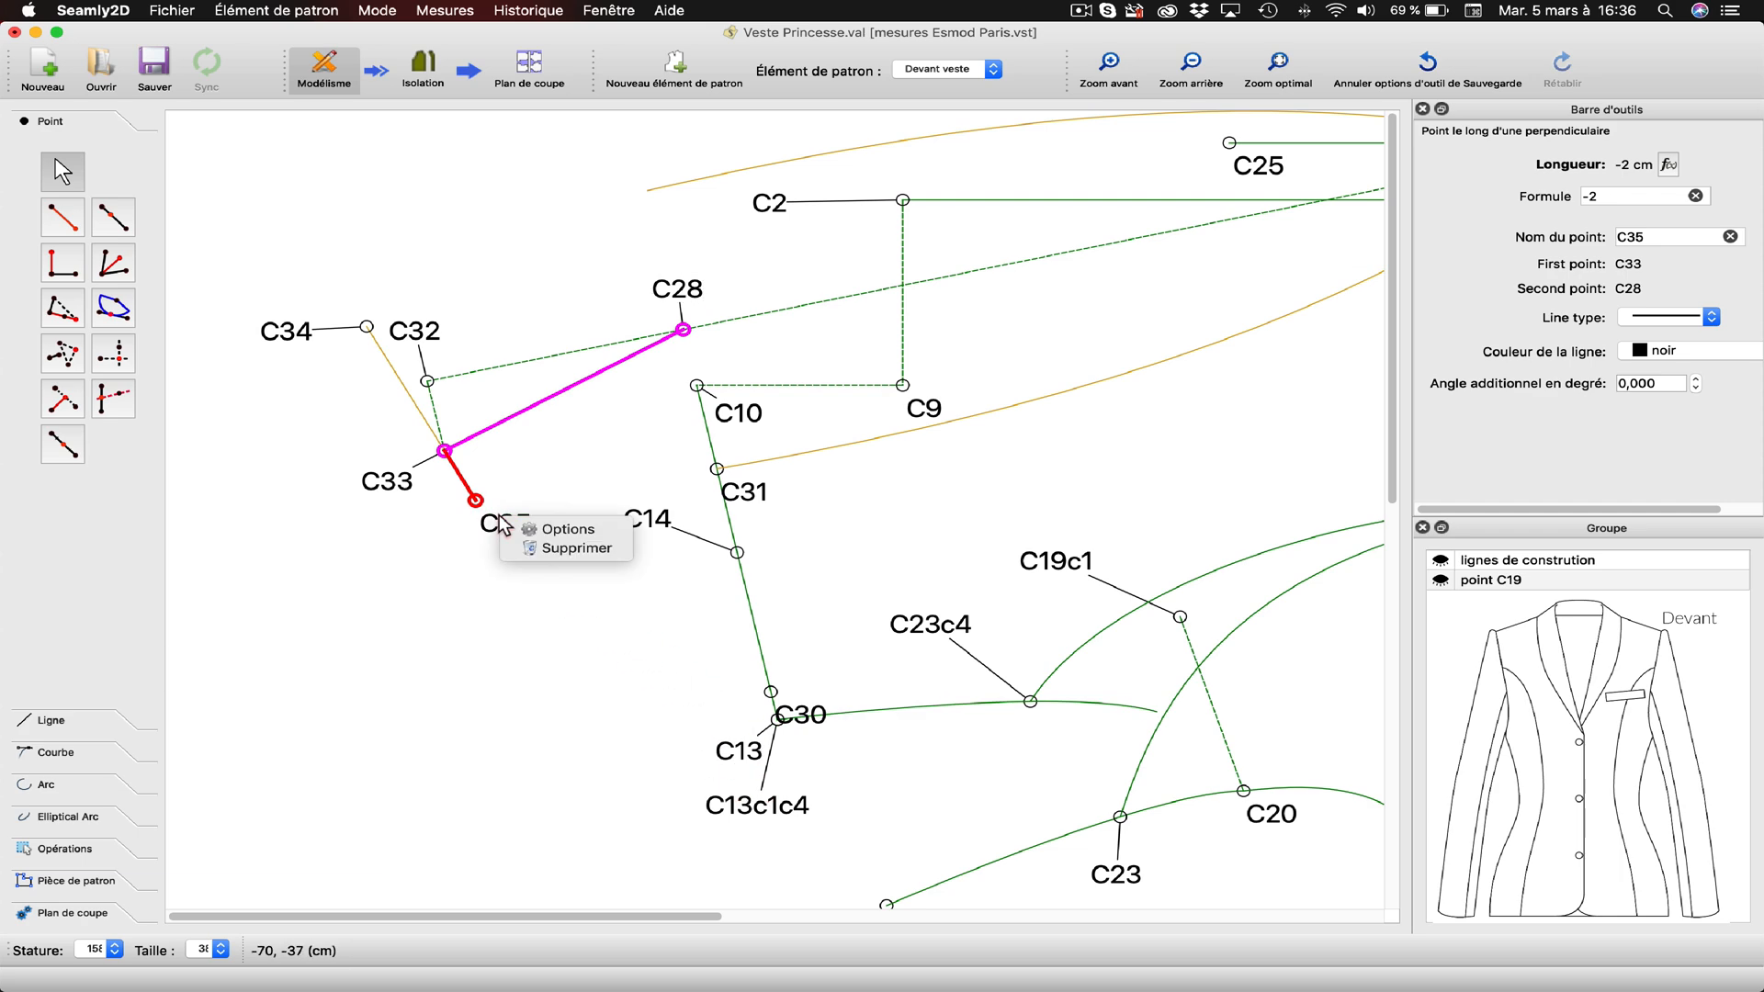
click(544, 523)
click(909, 661)
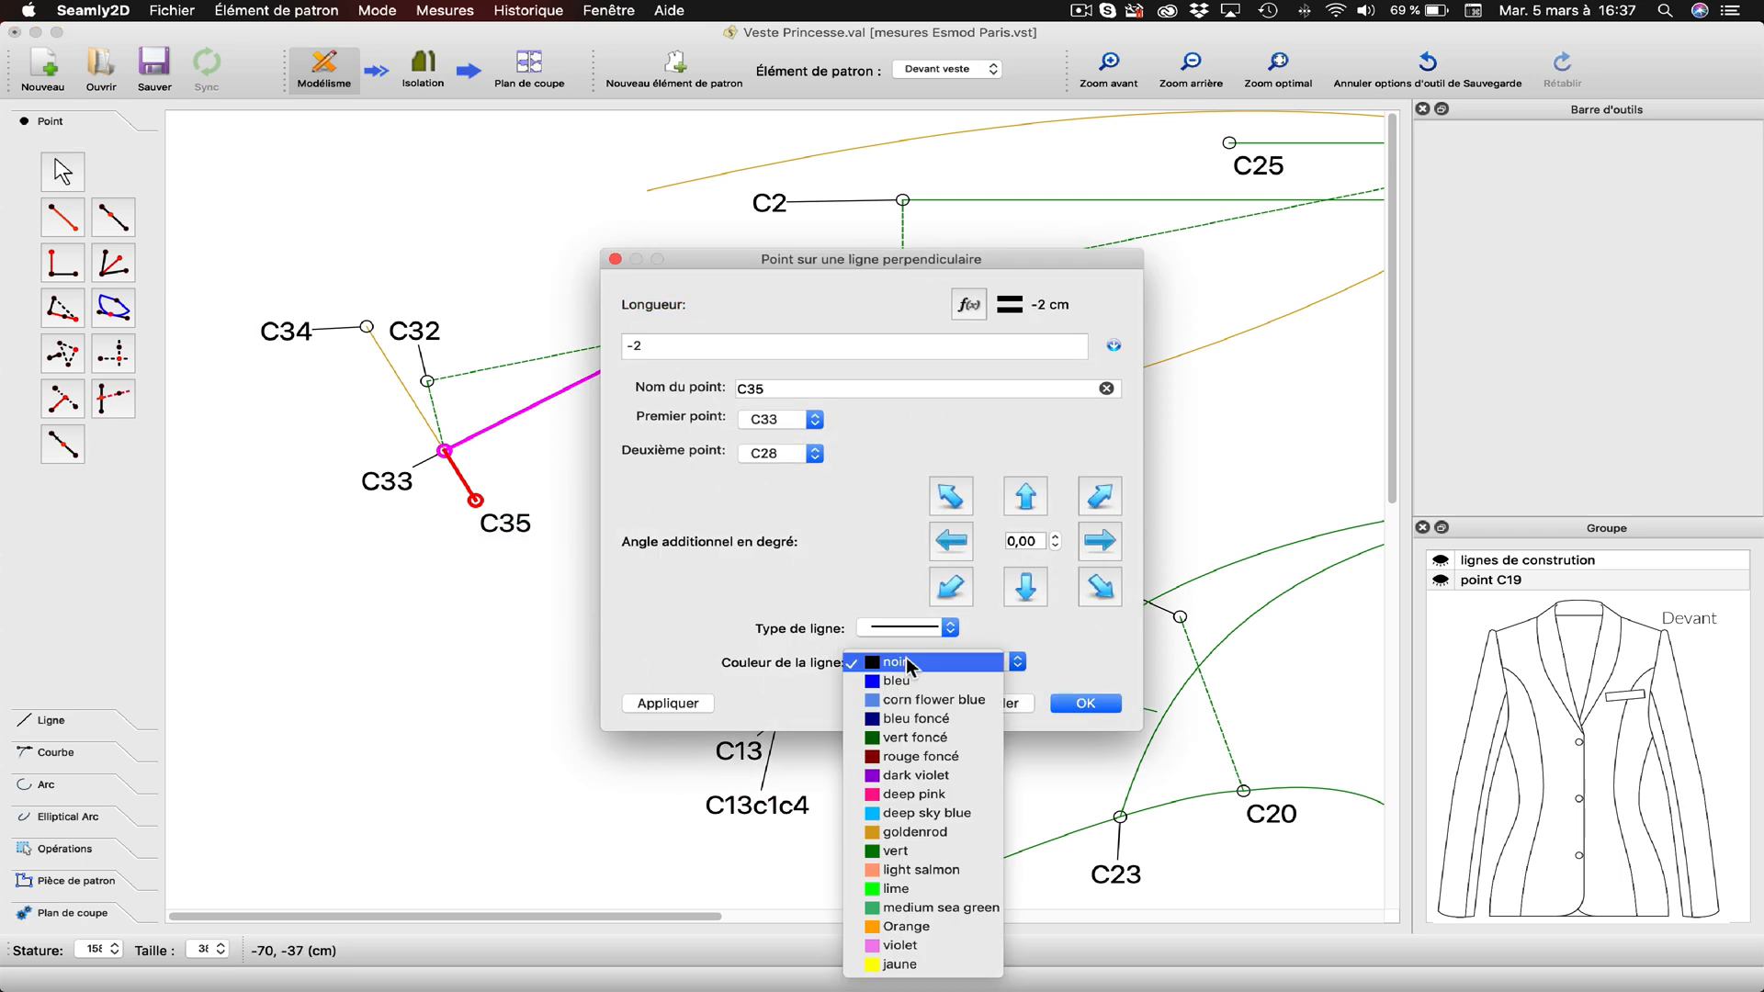
click(906, 832)
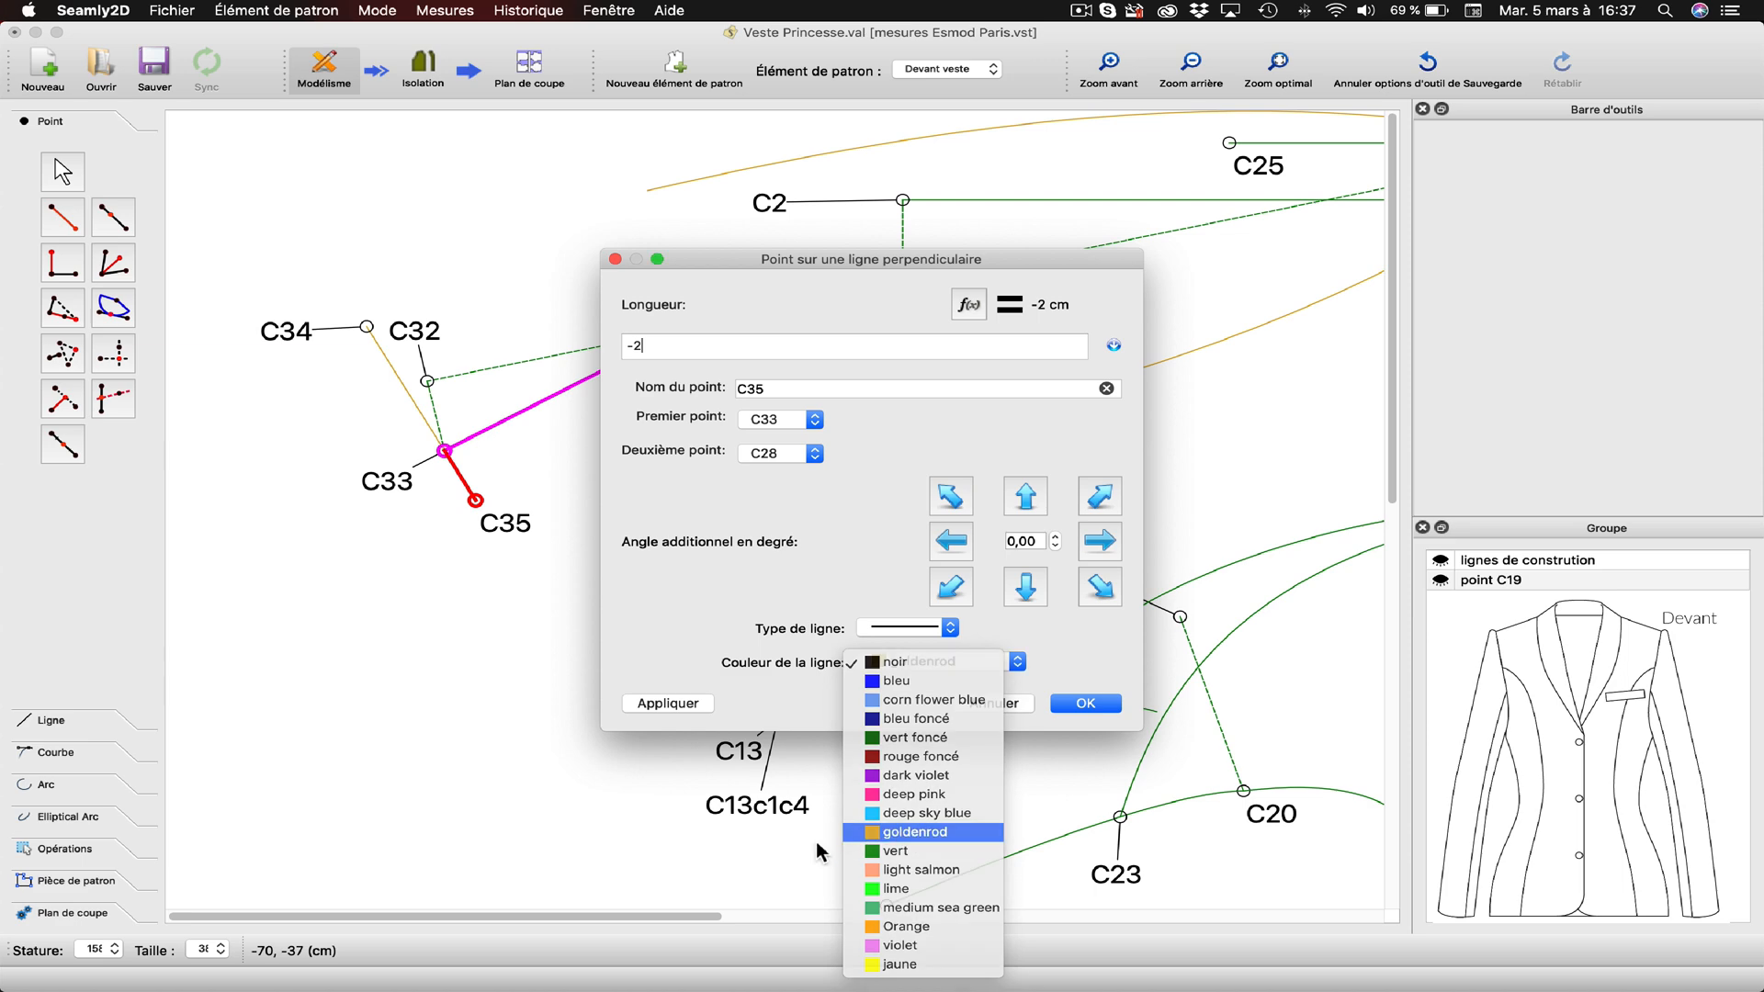
click(1075, 704)
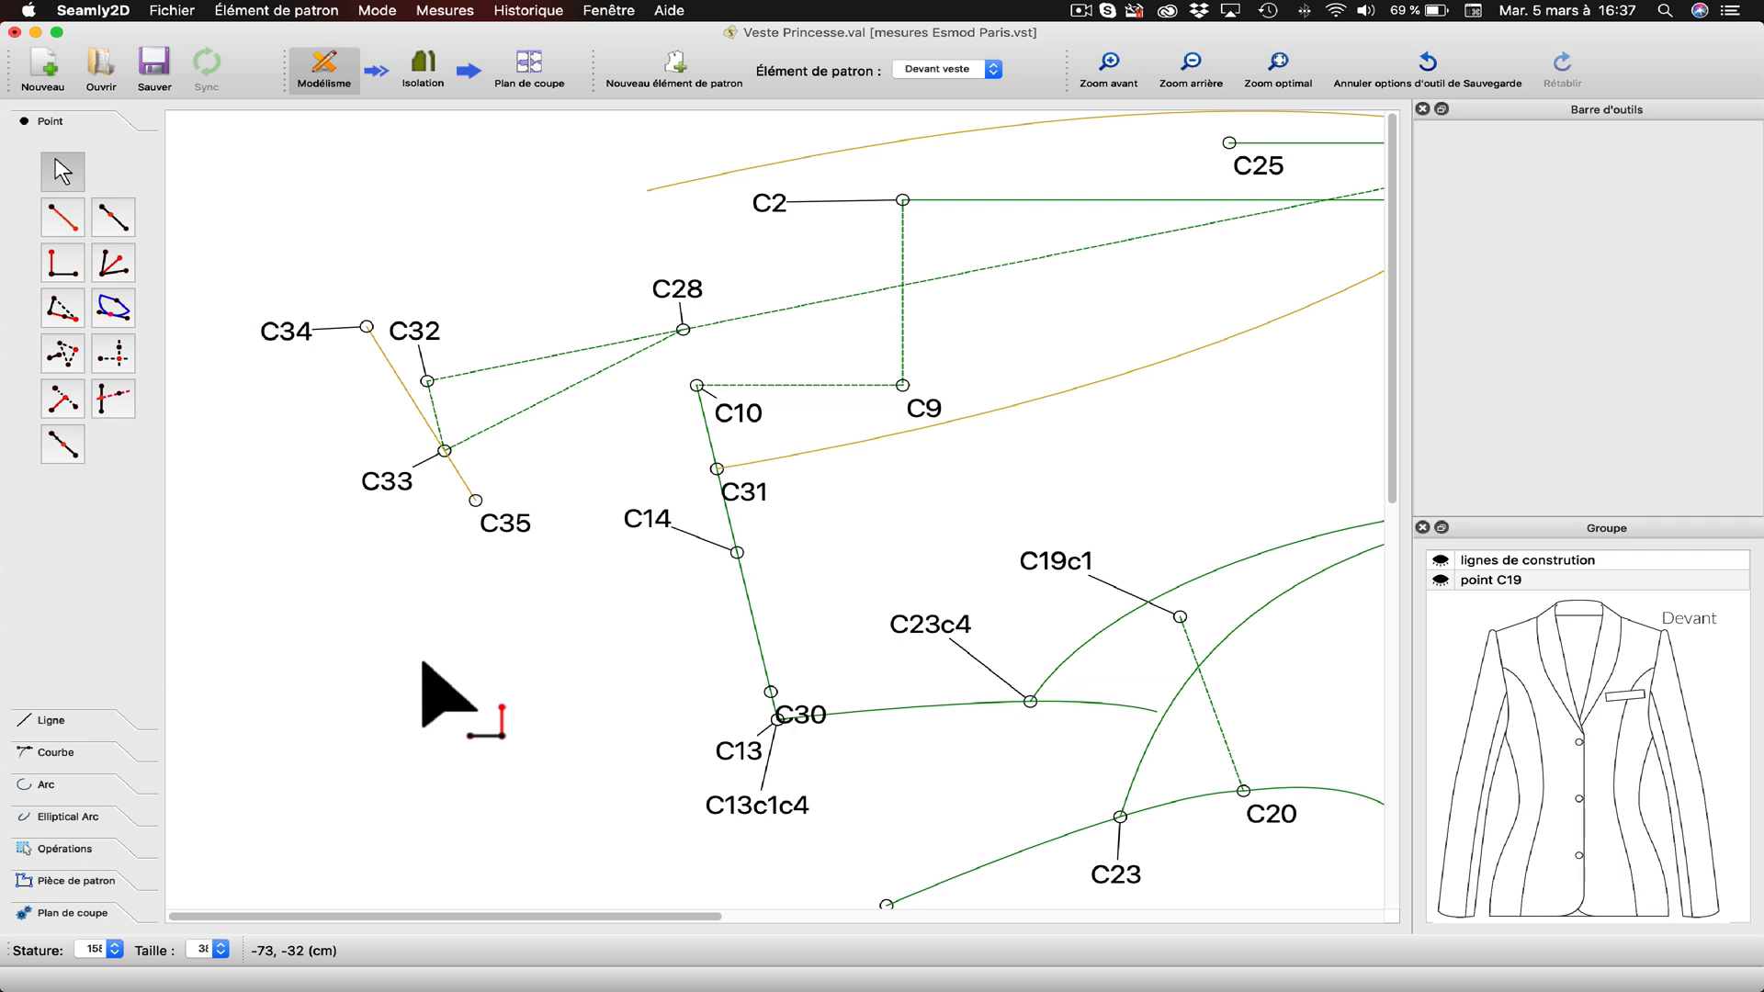
Mirror point C31 about the line C29–C28 and move the mirrored point's label above it.
click(55, 850)
click(63, 423)
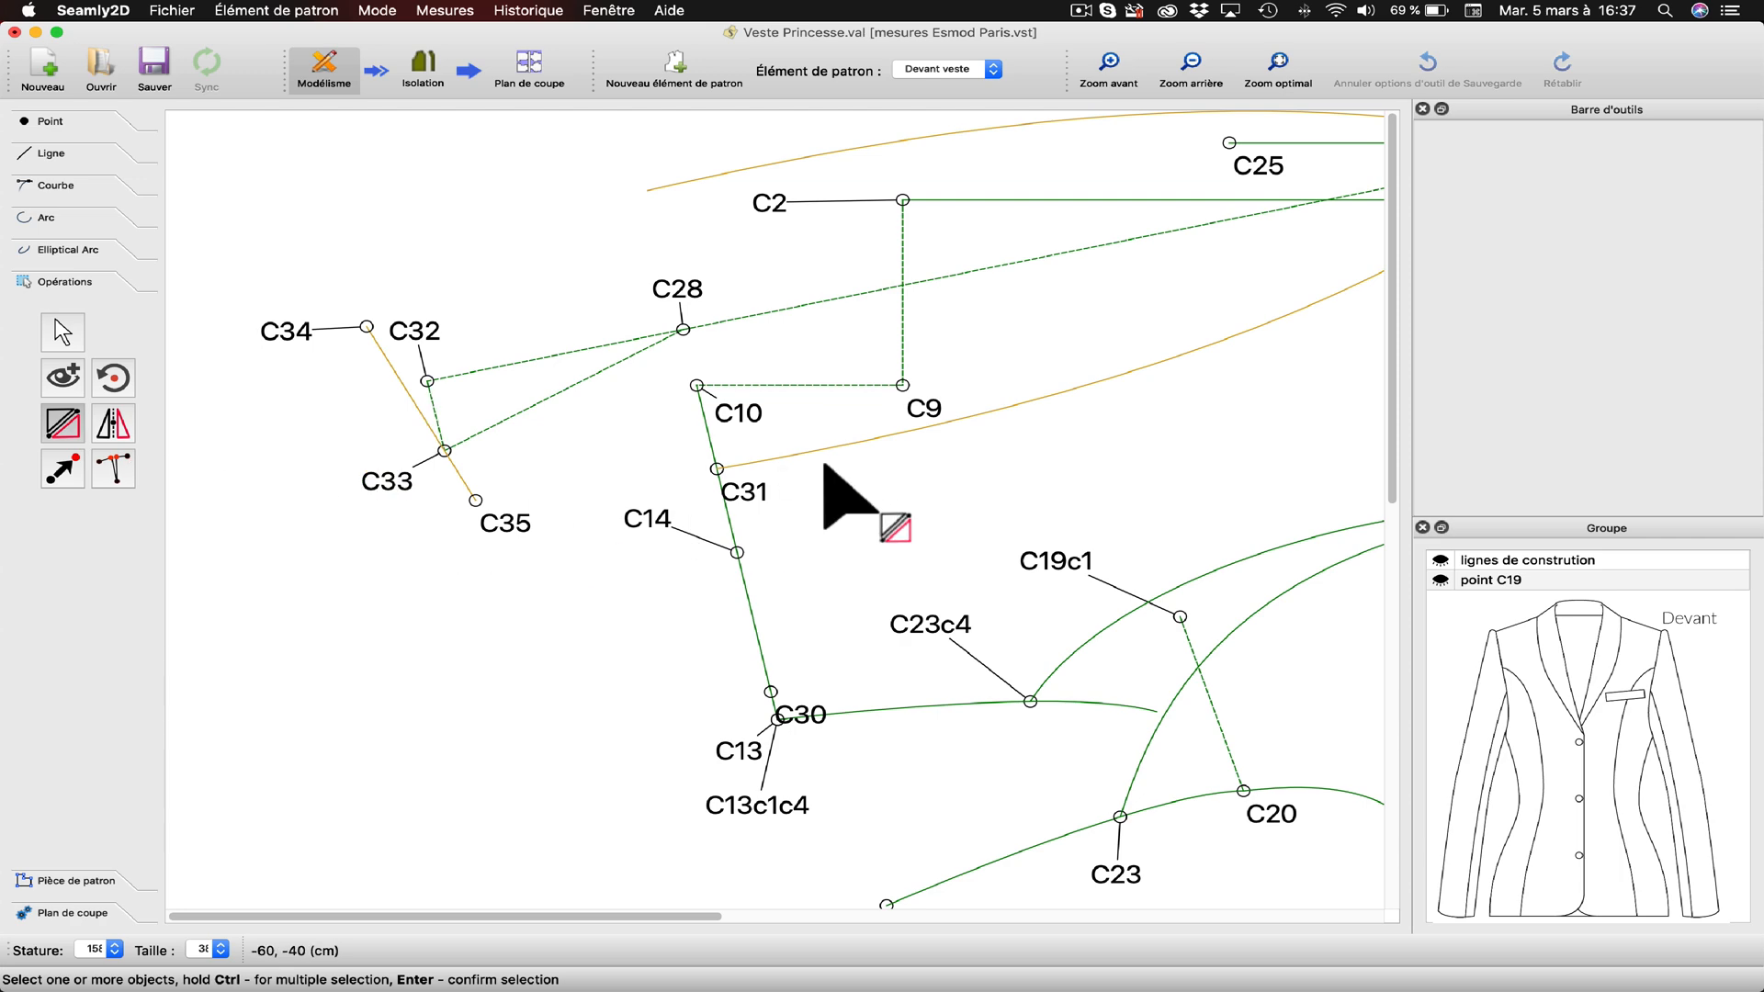
click(756, 493)
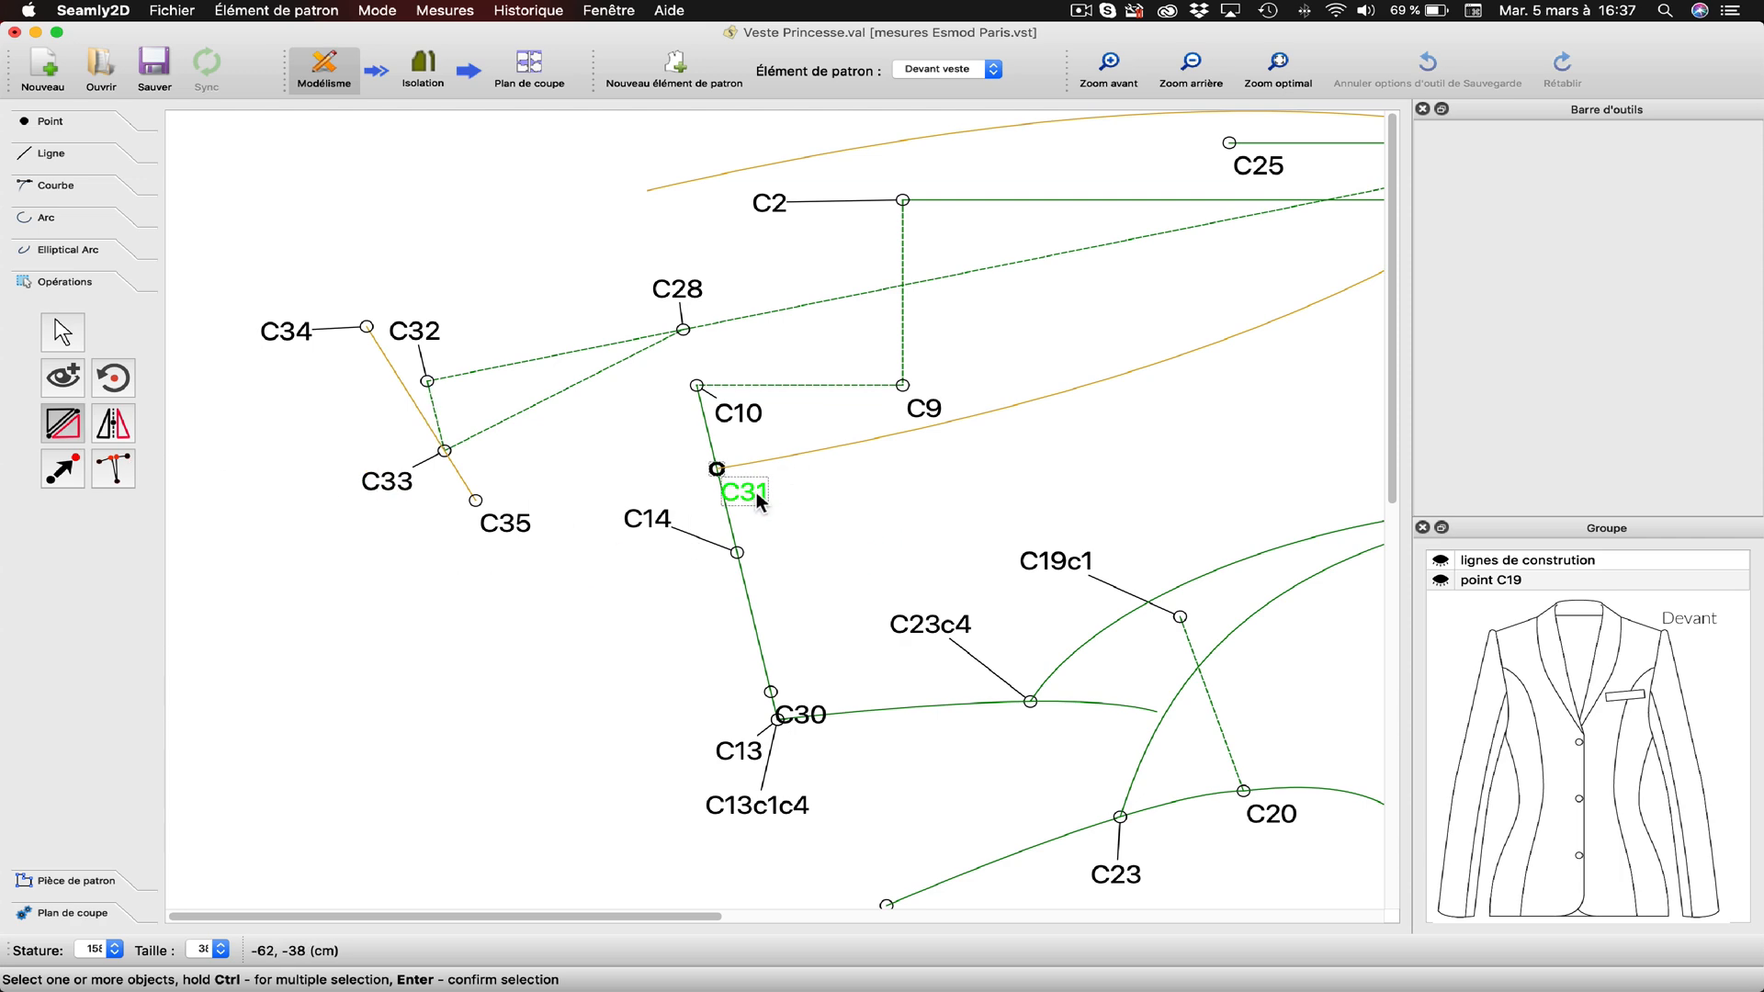
key(Return)
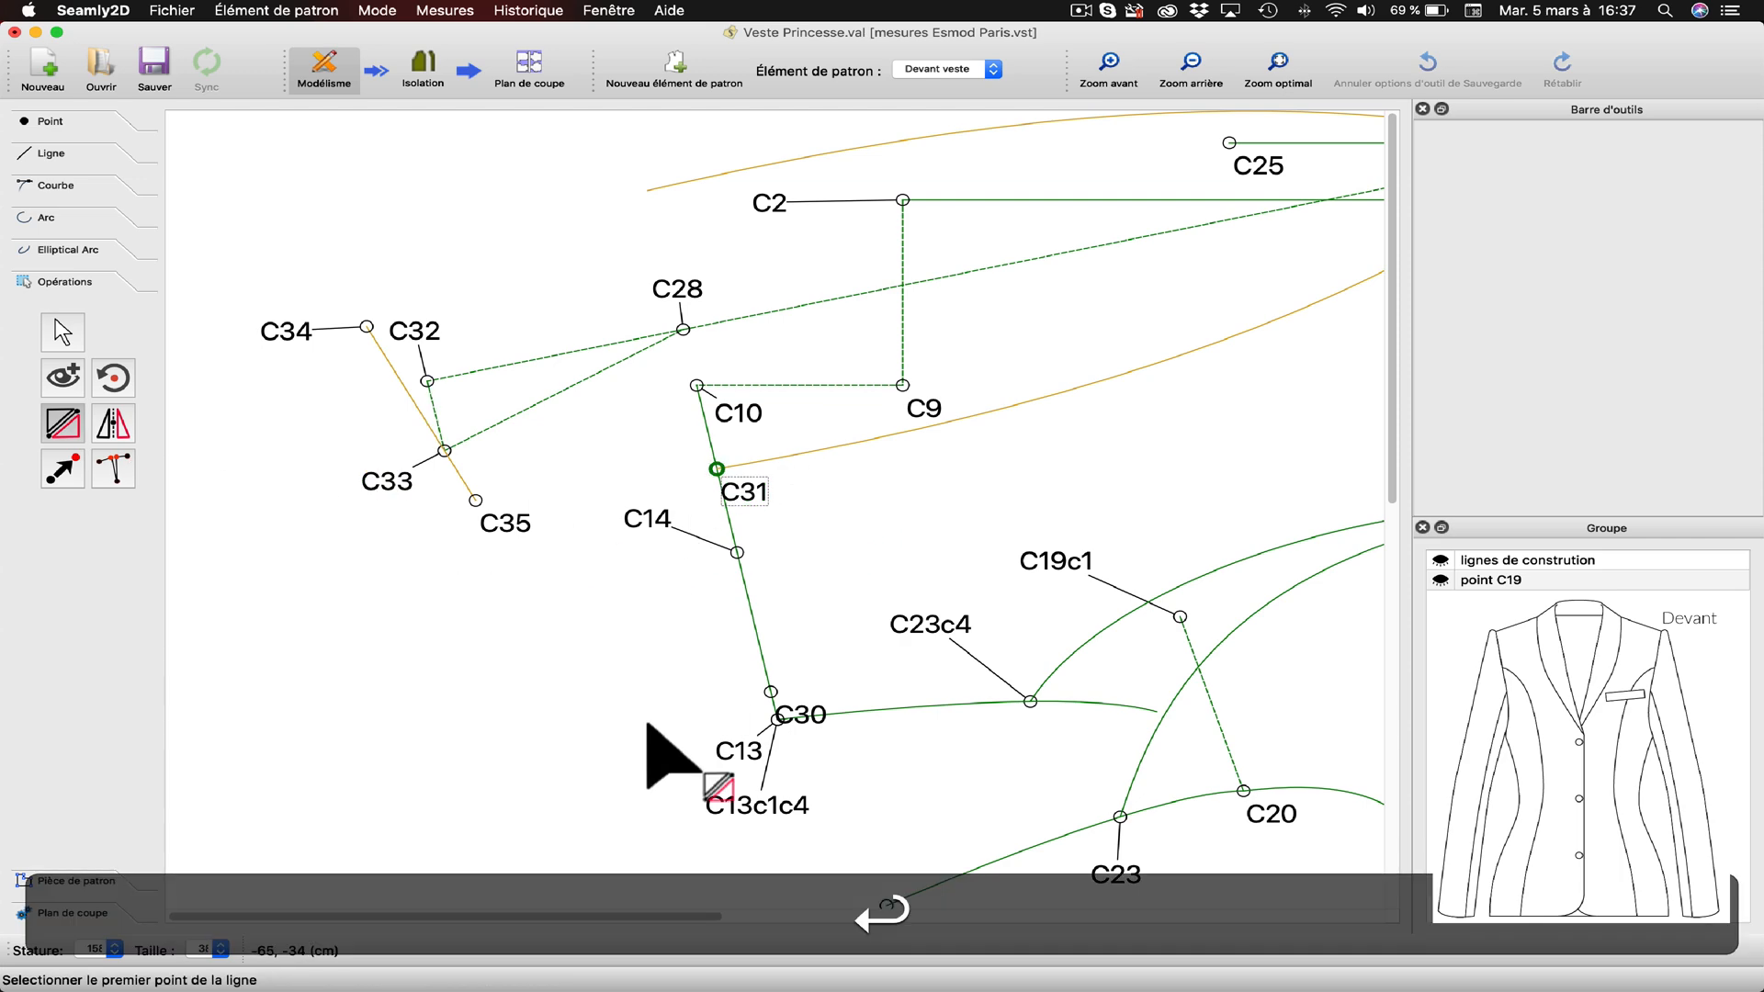
drag(650, 924, 778, 910)
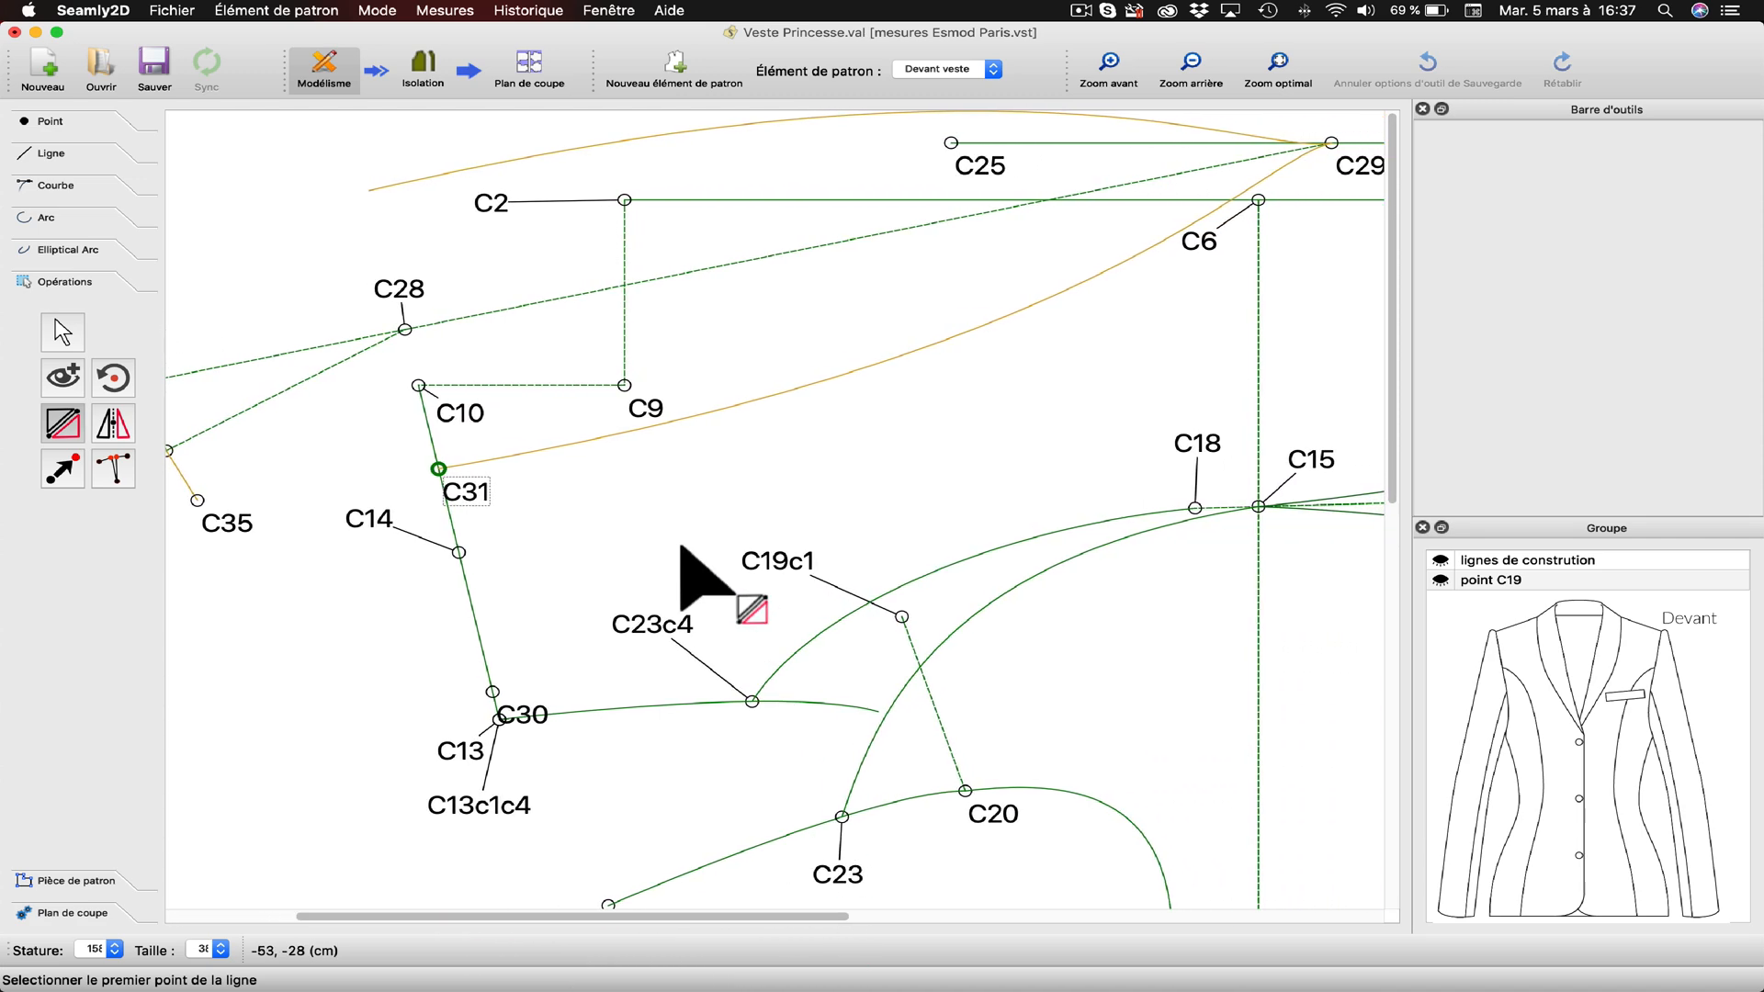
click(1368, 169)
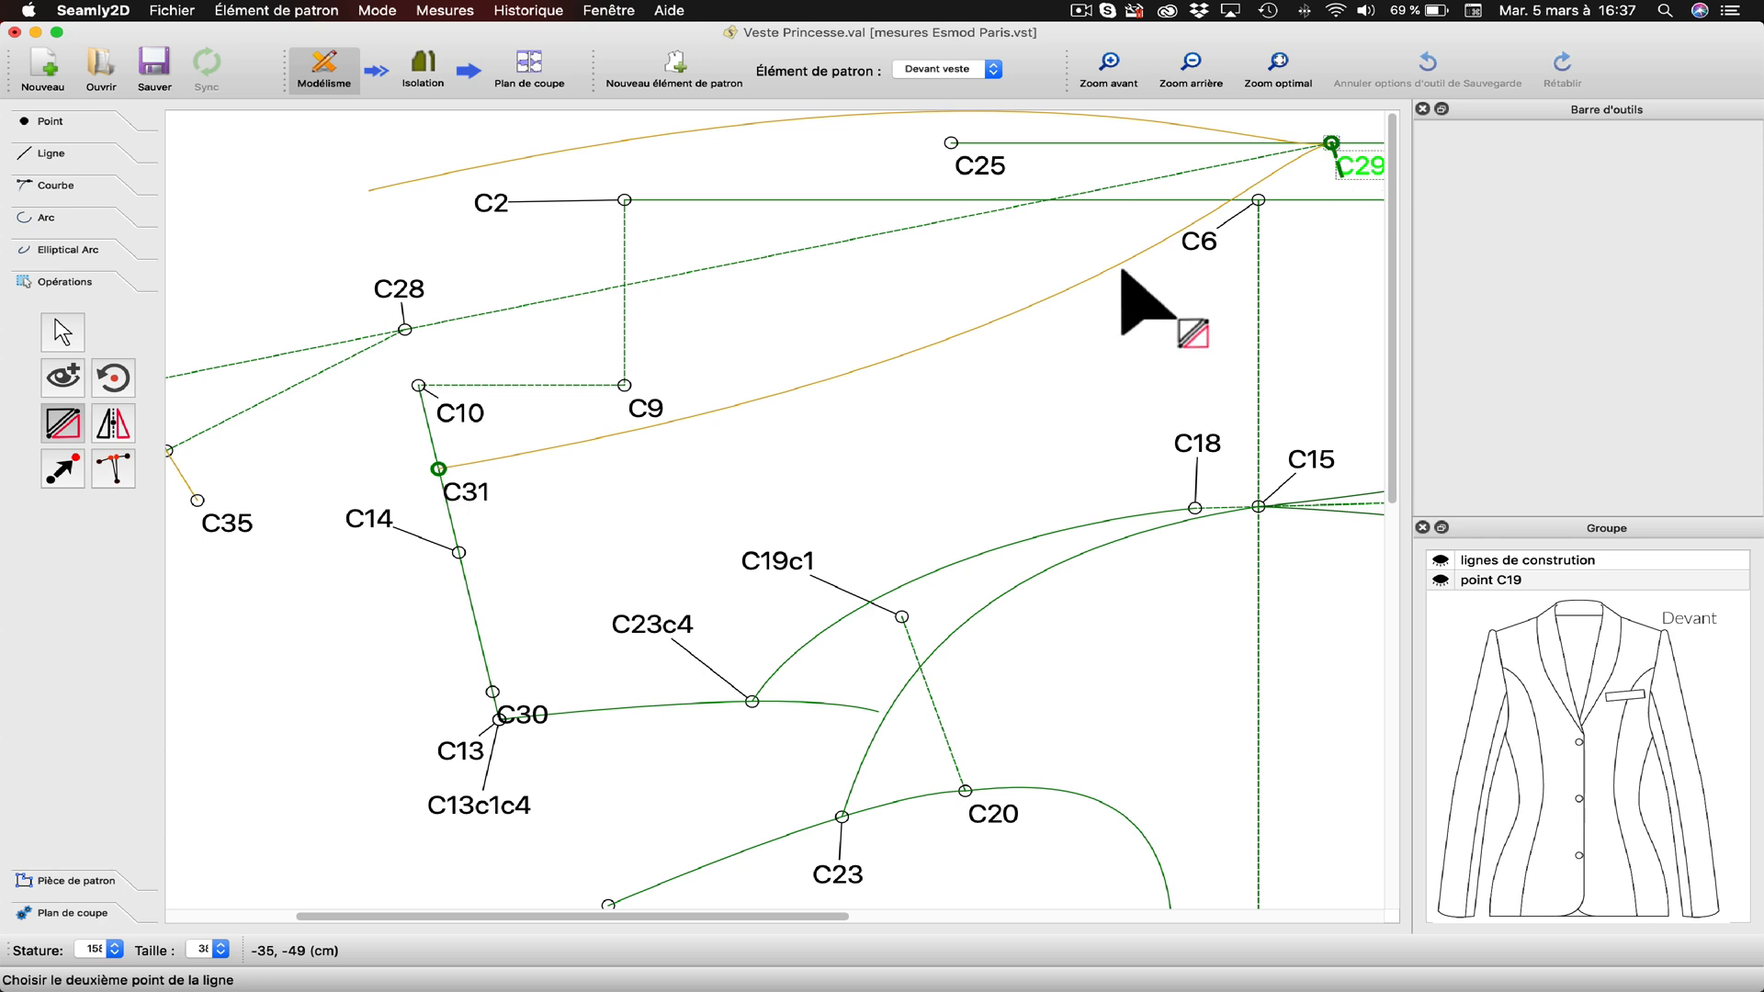
click(402, 299)
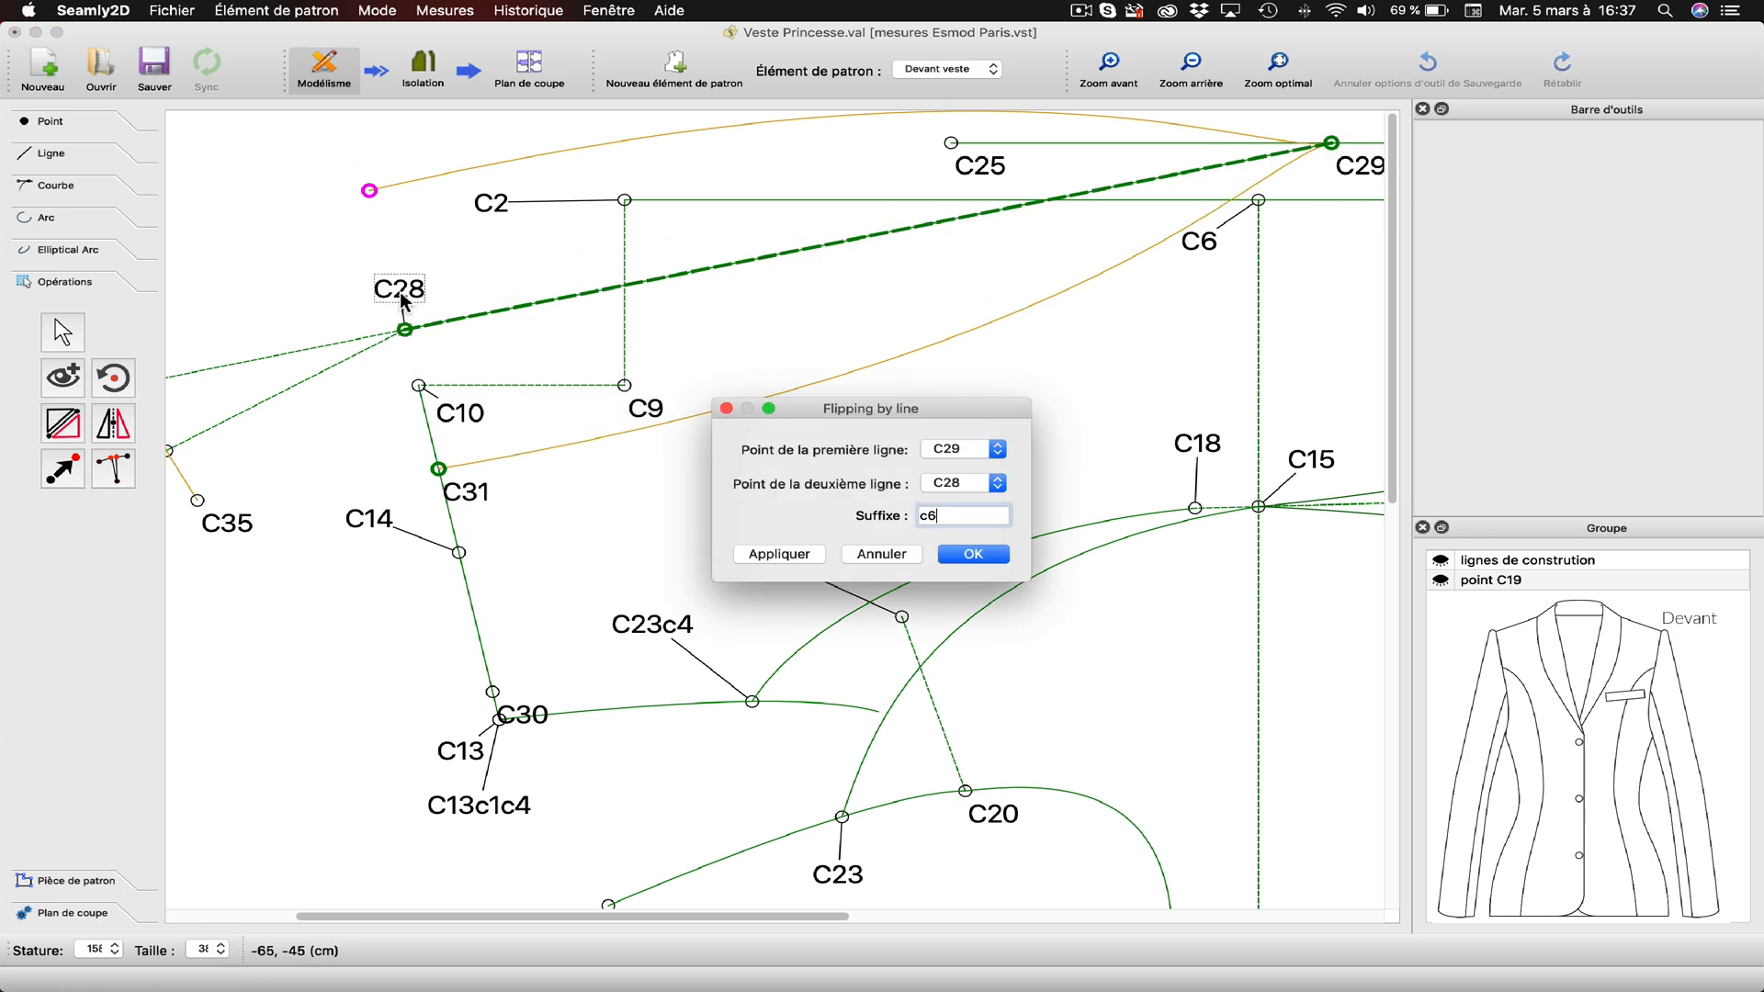
click(781, 554)
click(973, 554)
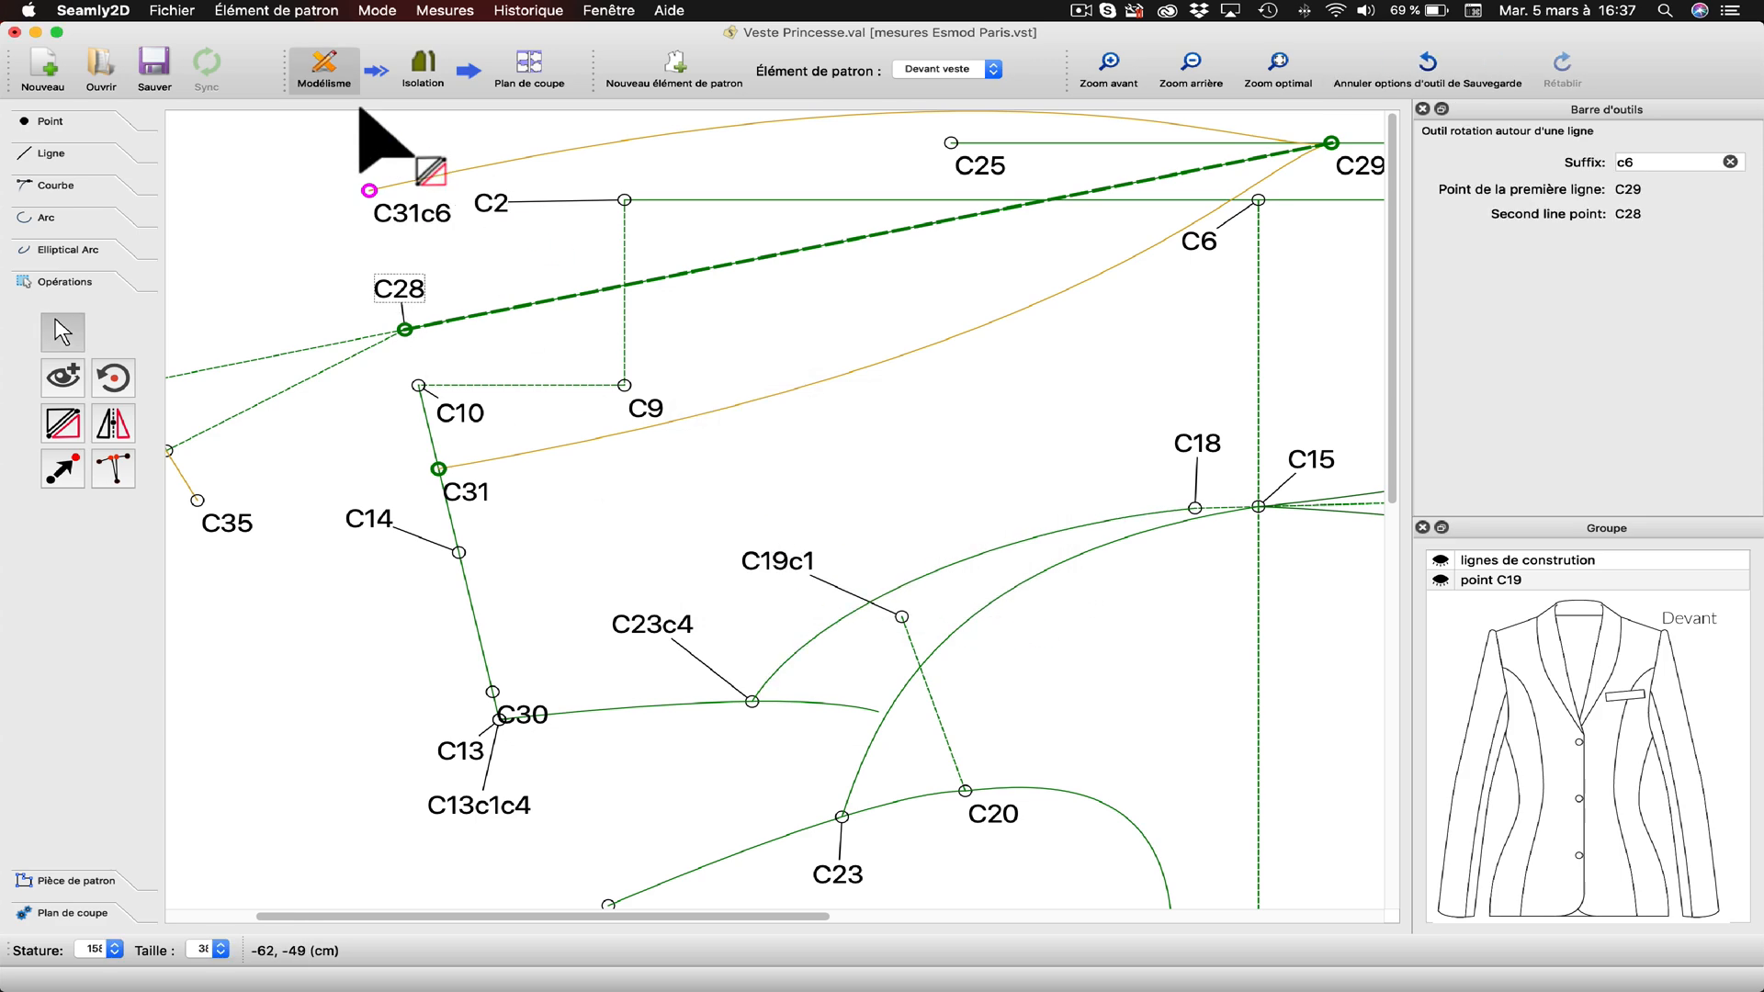
drag(411, 223, 362, 150)
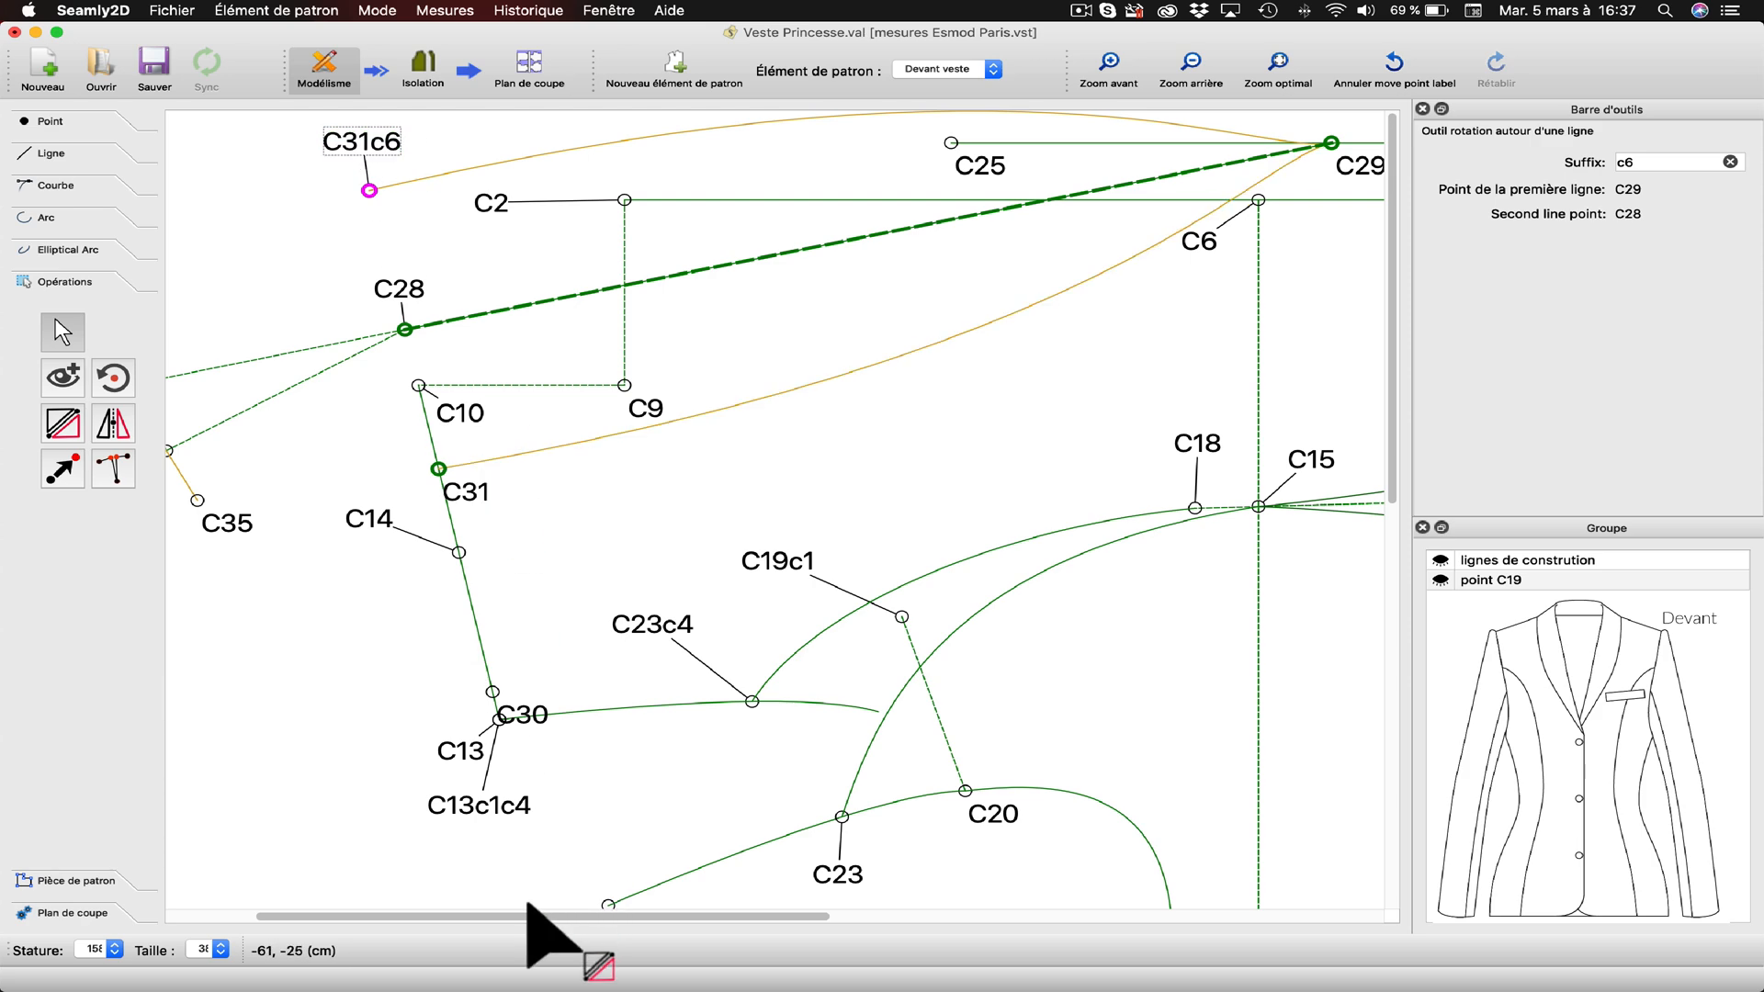
drag(531, 917, 418, 919)
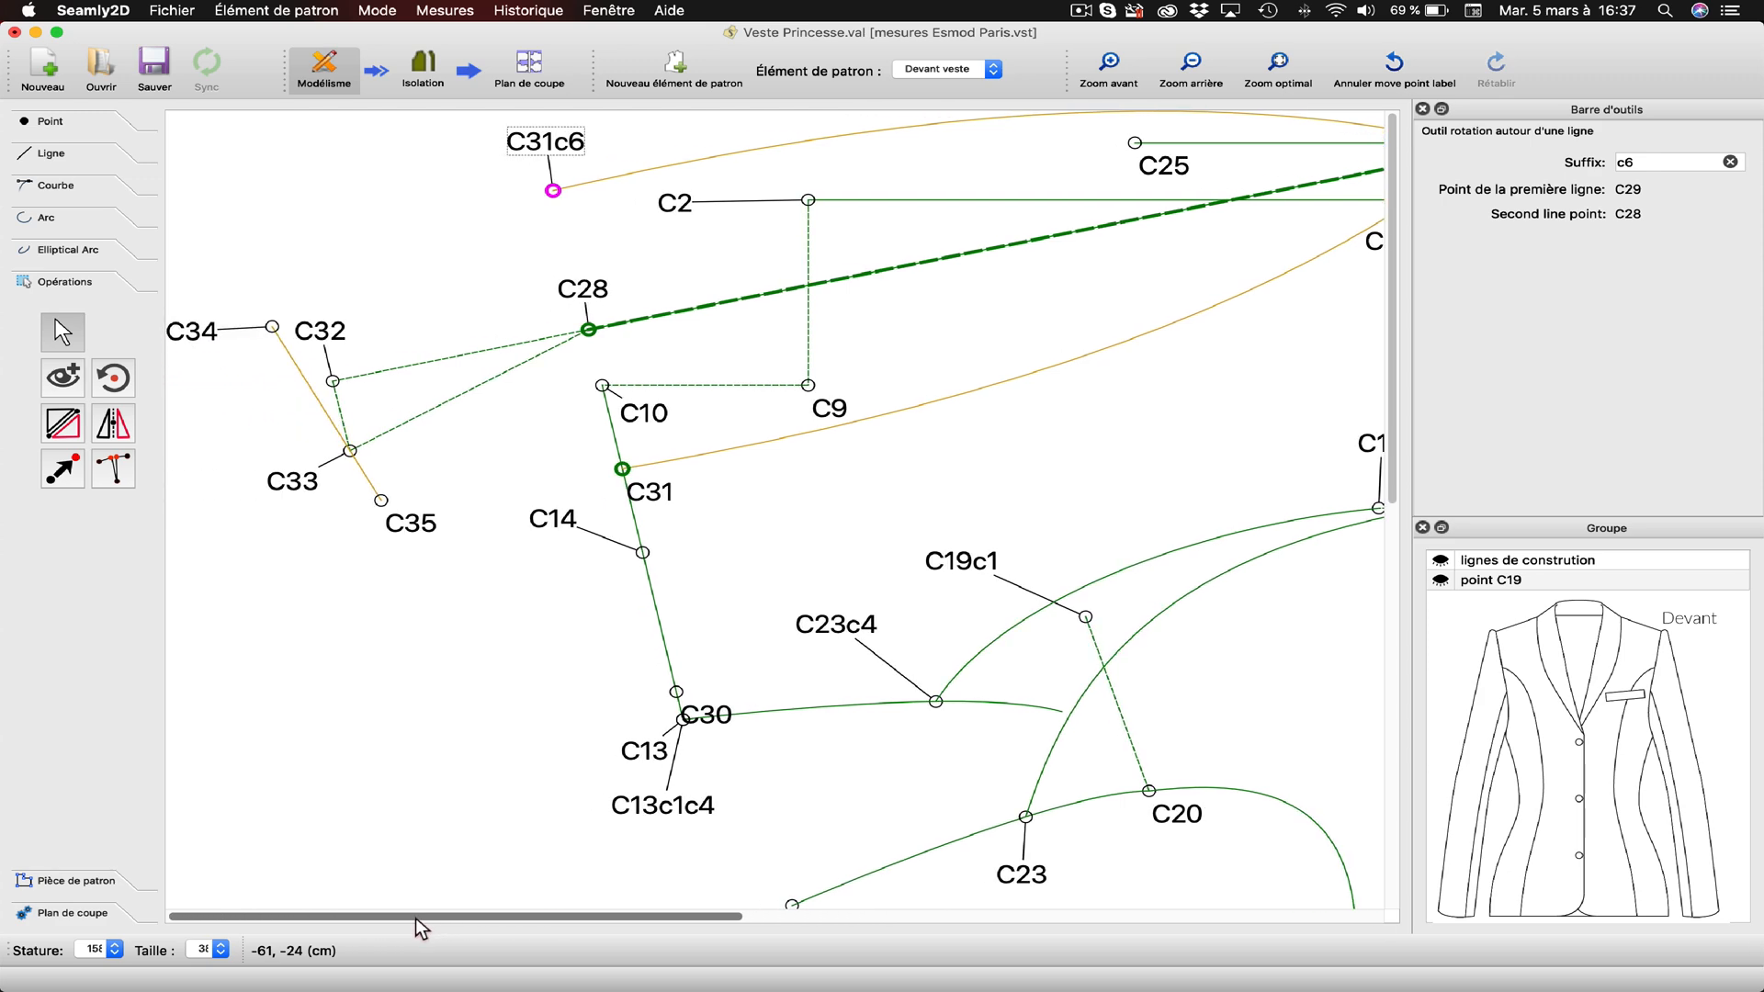
click(55, 187)
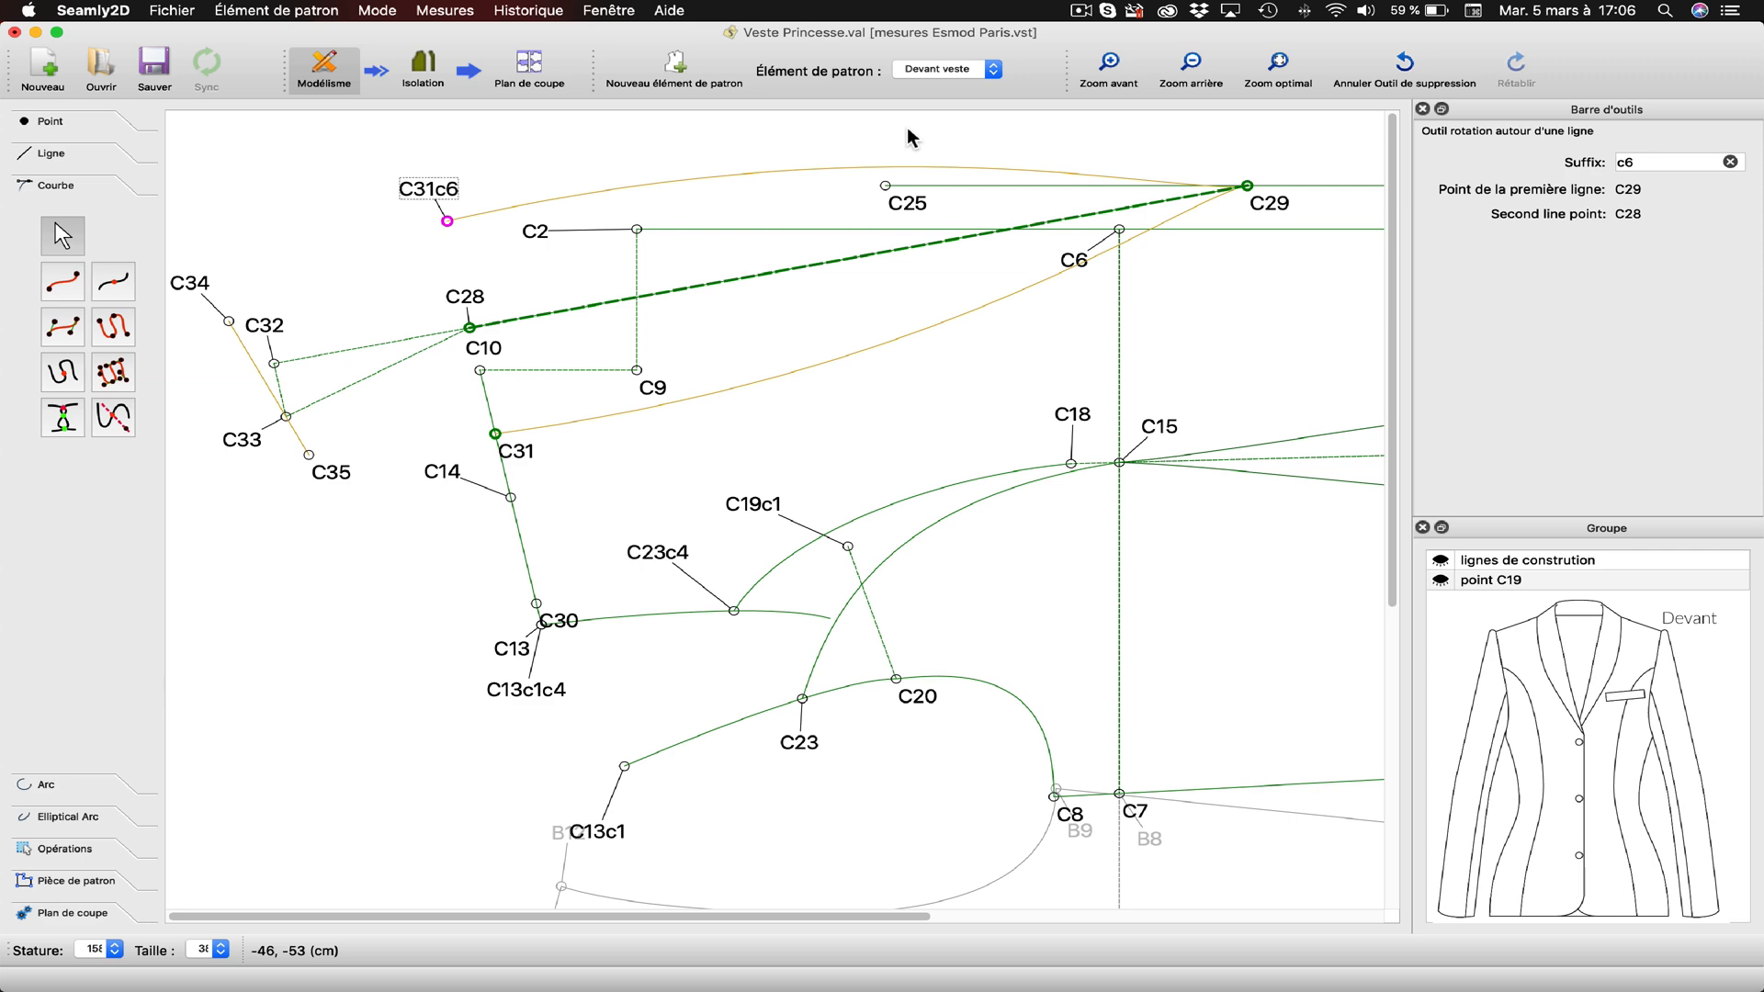
click(349, 217)
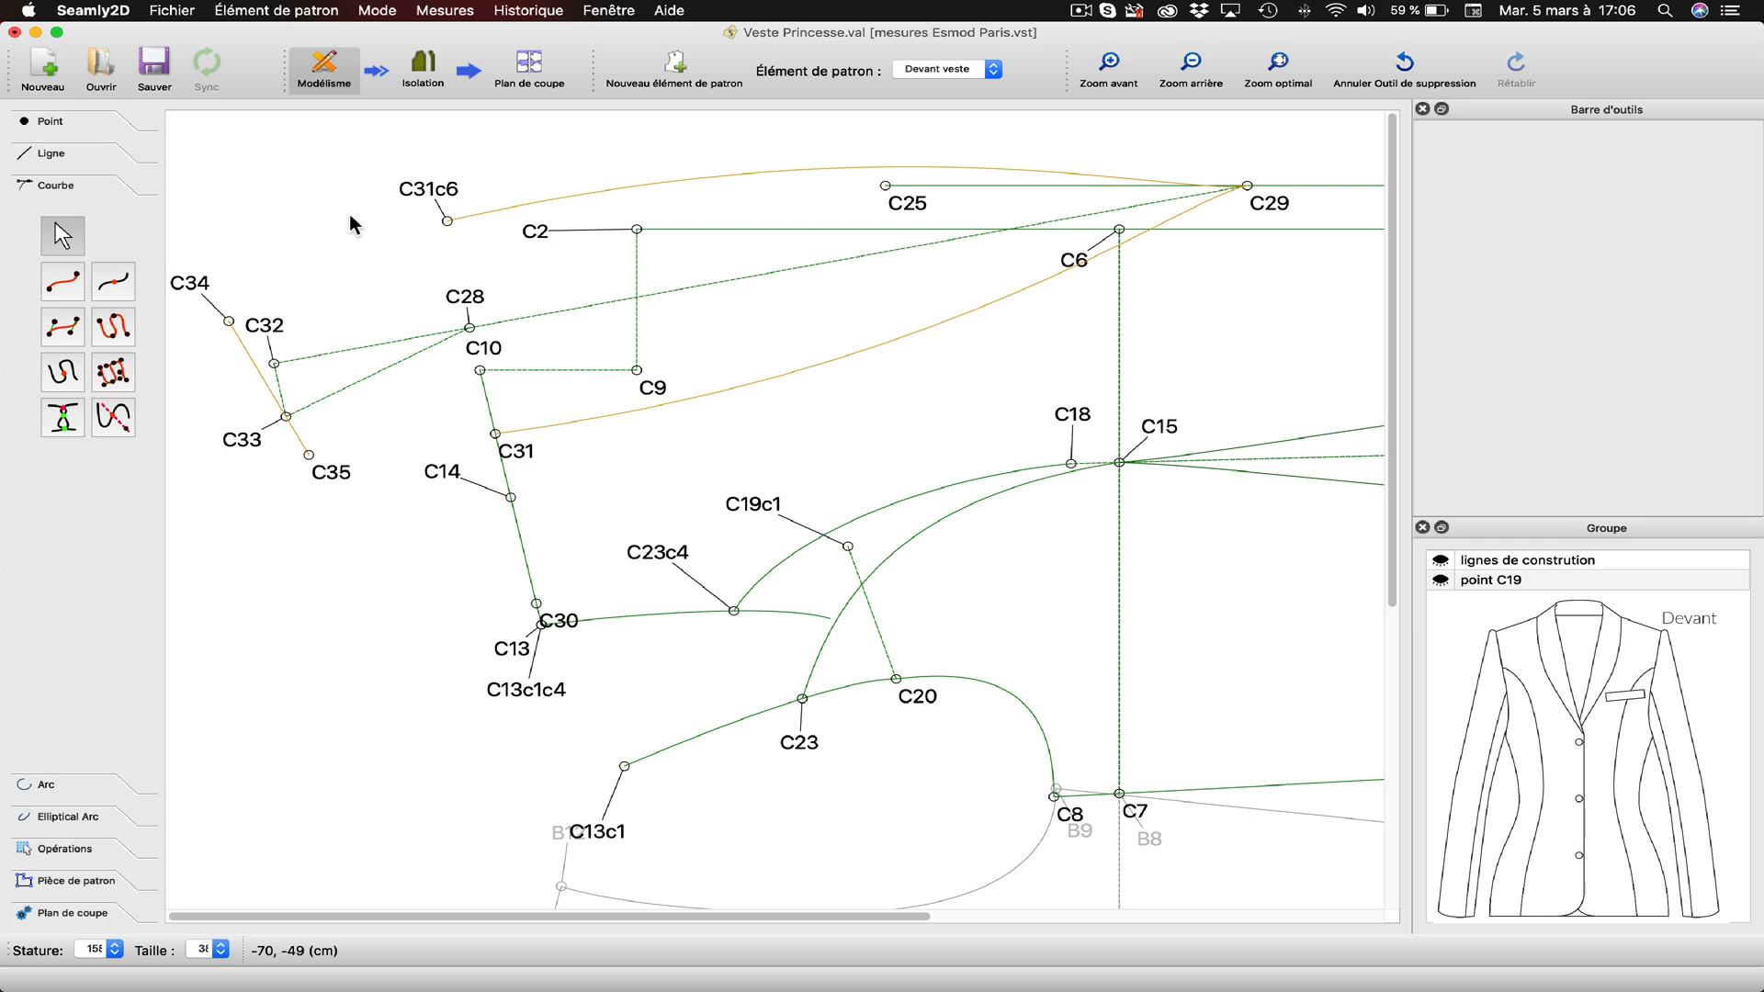
Create a point on line C10–C31 at 0,5 cm from C10 and move its label to the right of the point.
click(61, 120)
click(113, 217)
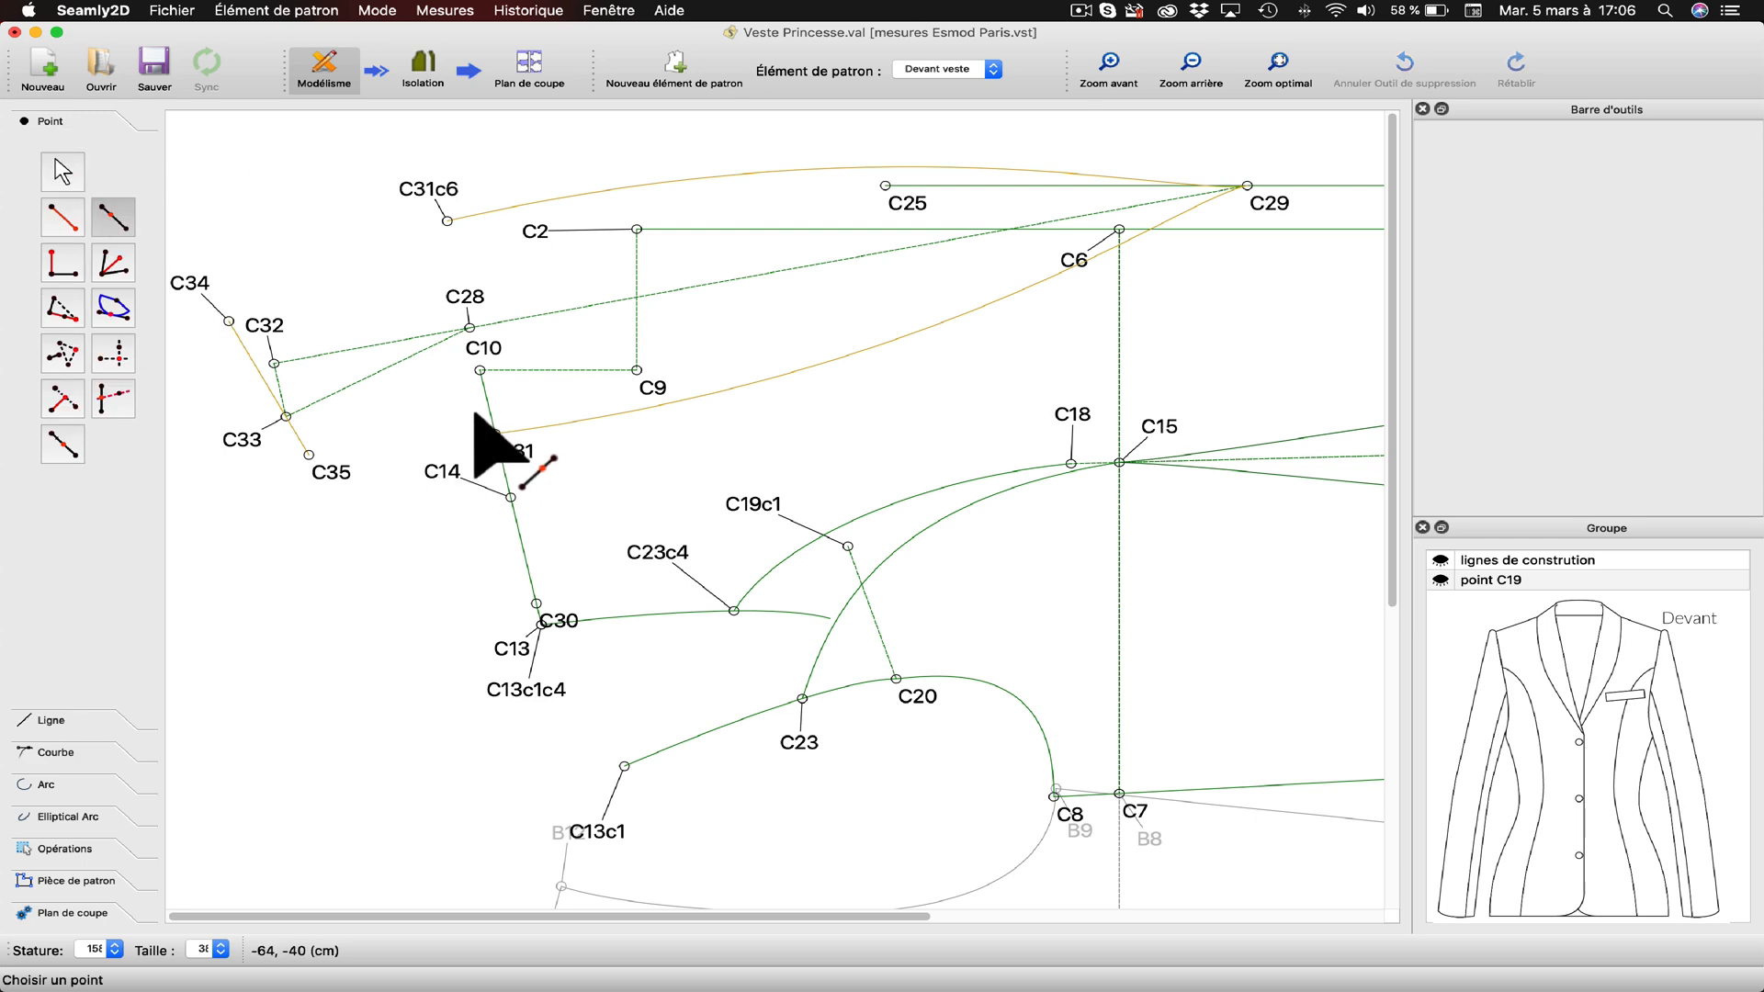
click(480, 370)
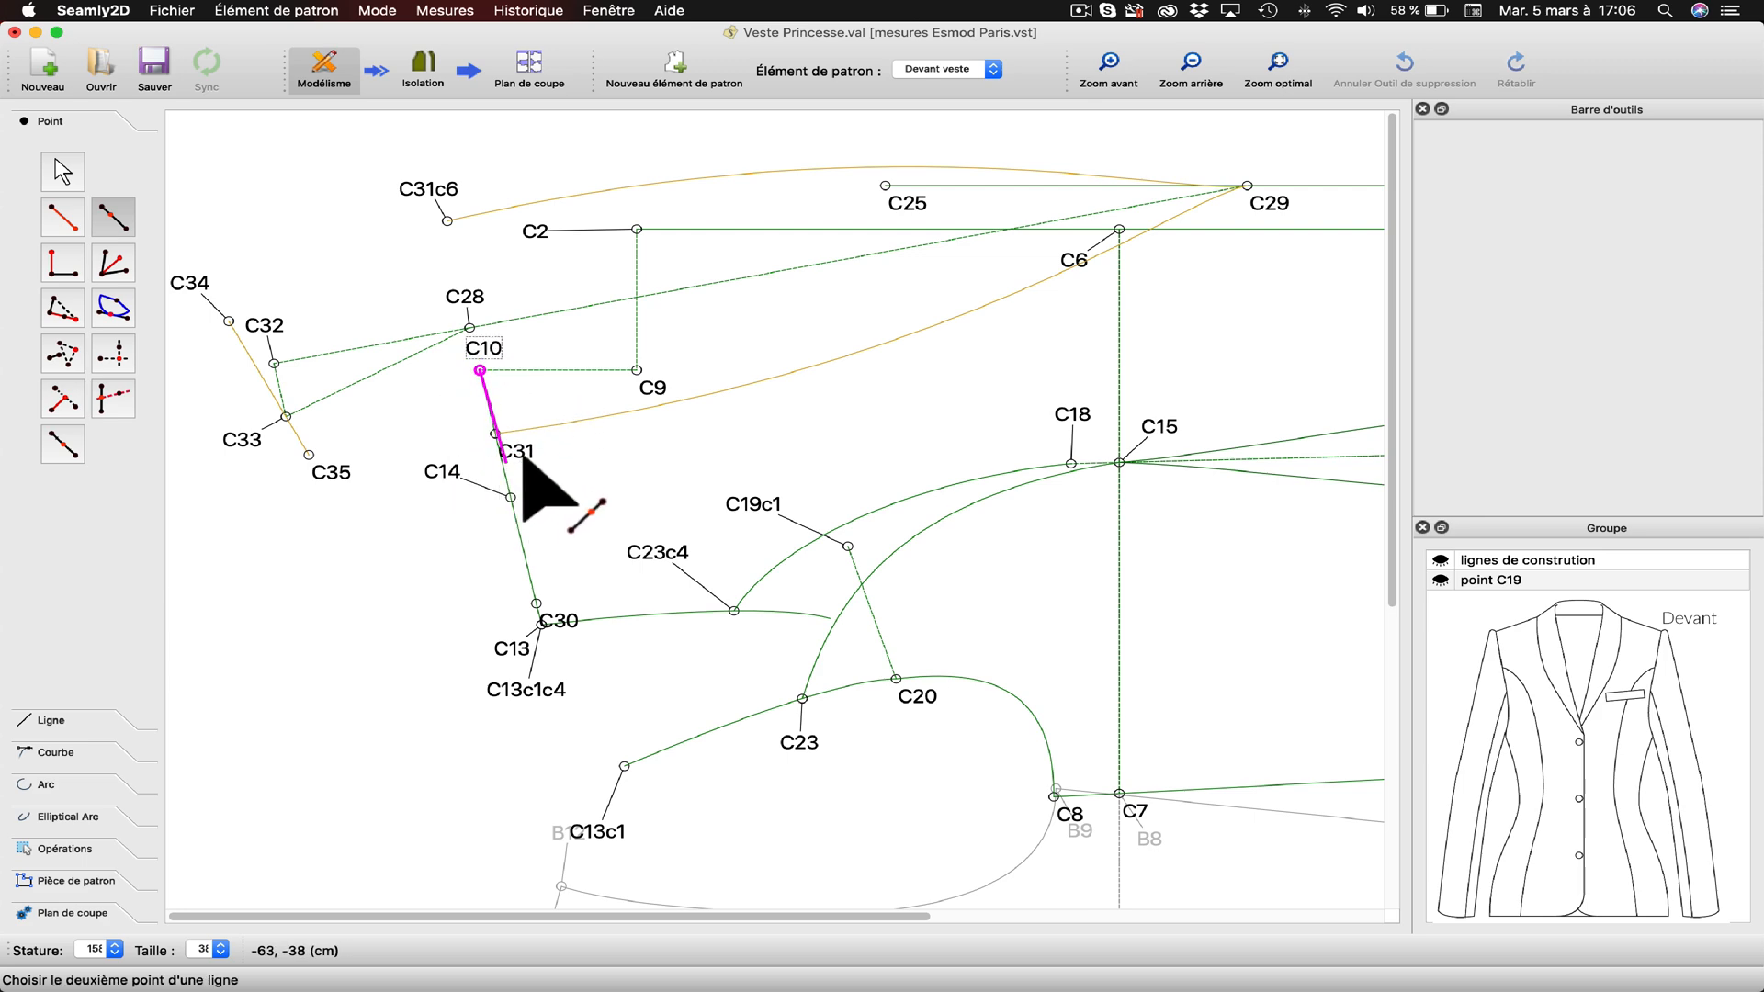
click(495, 434)
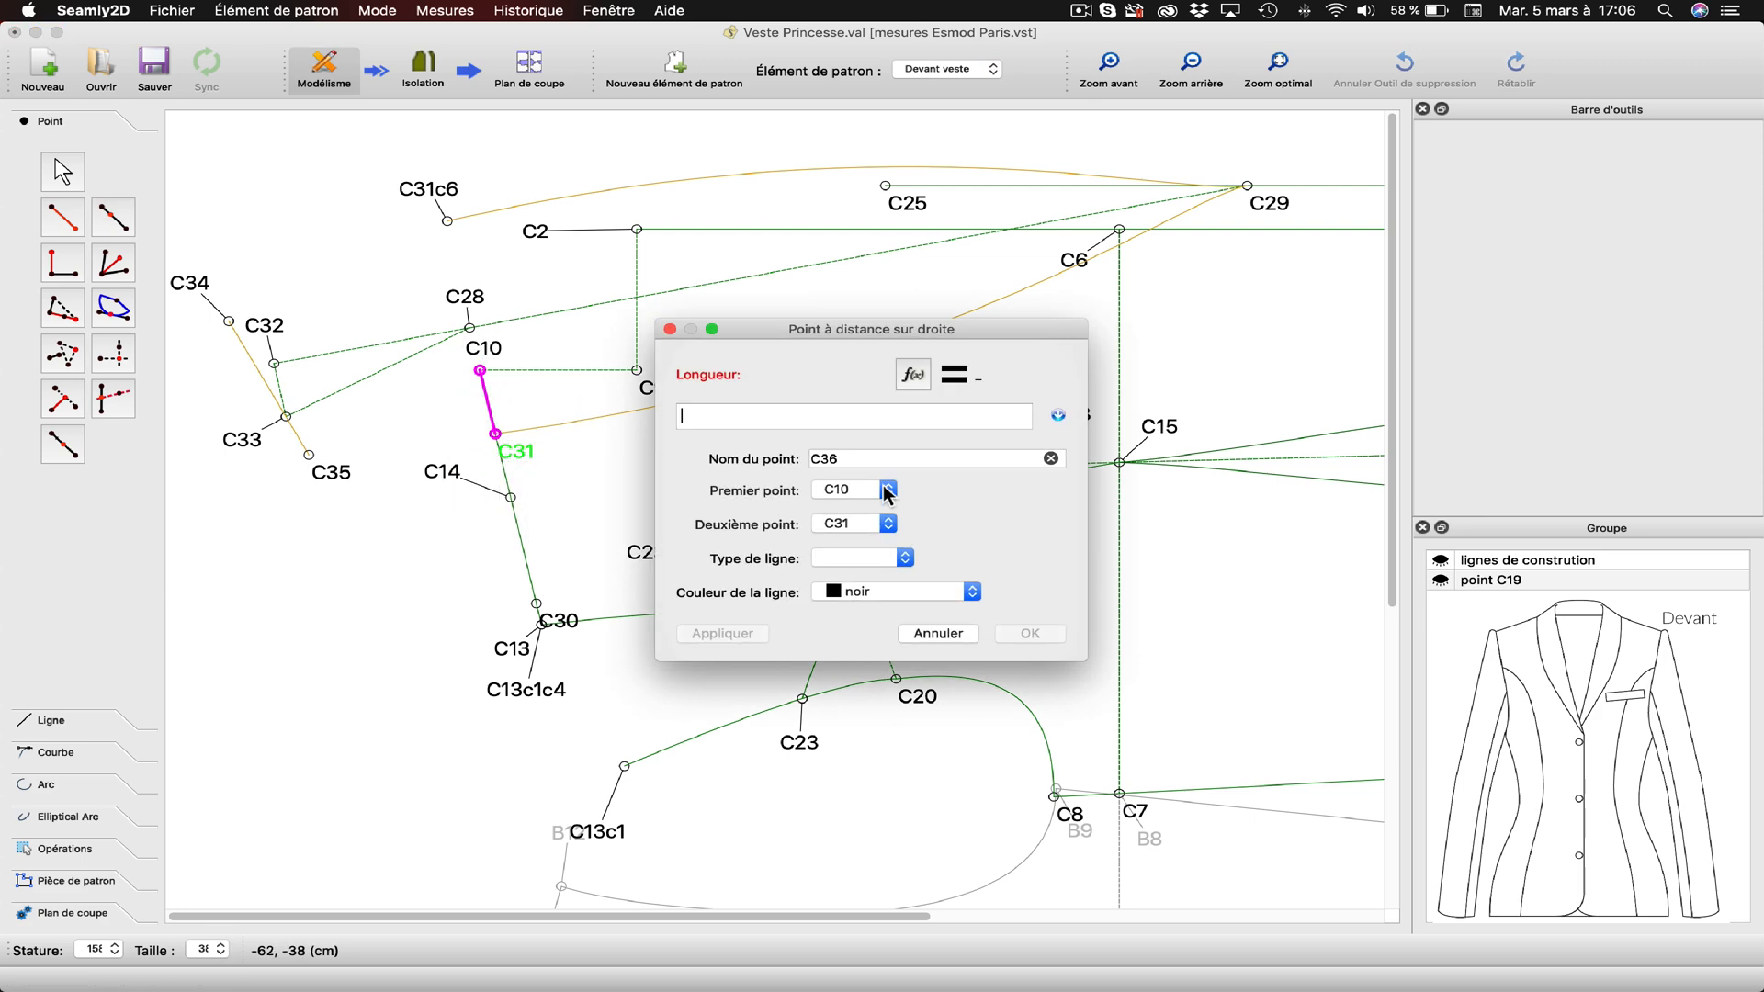
text(0,)
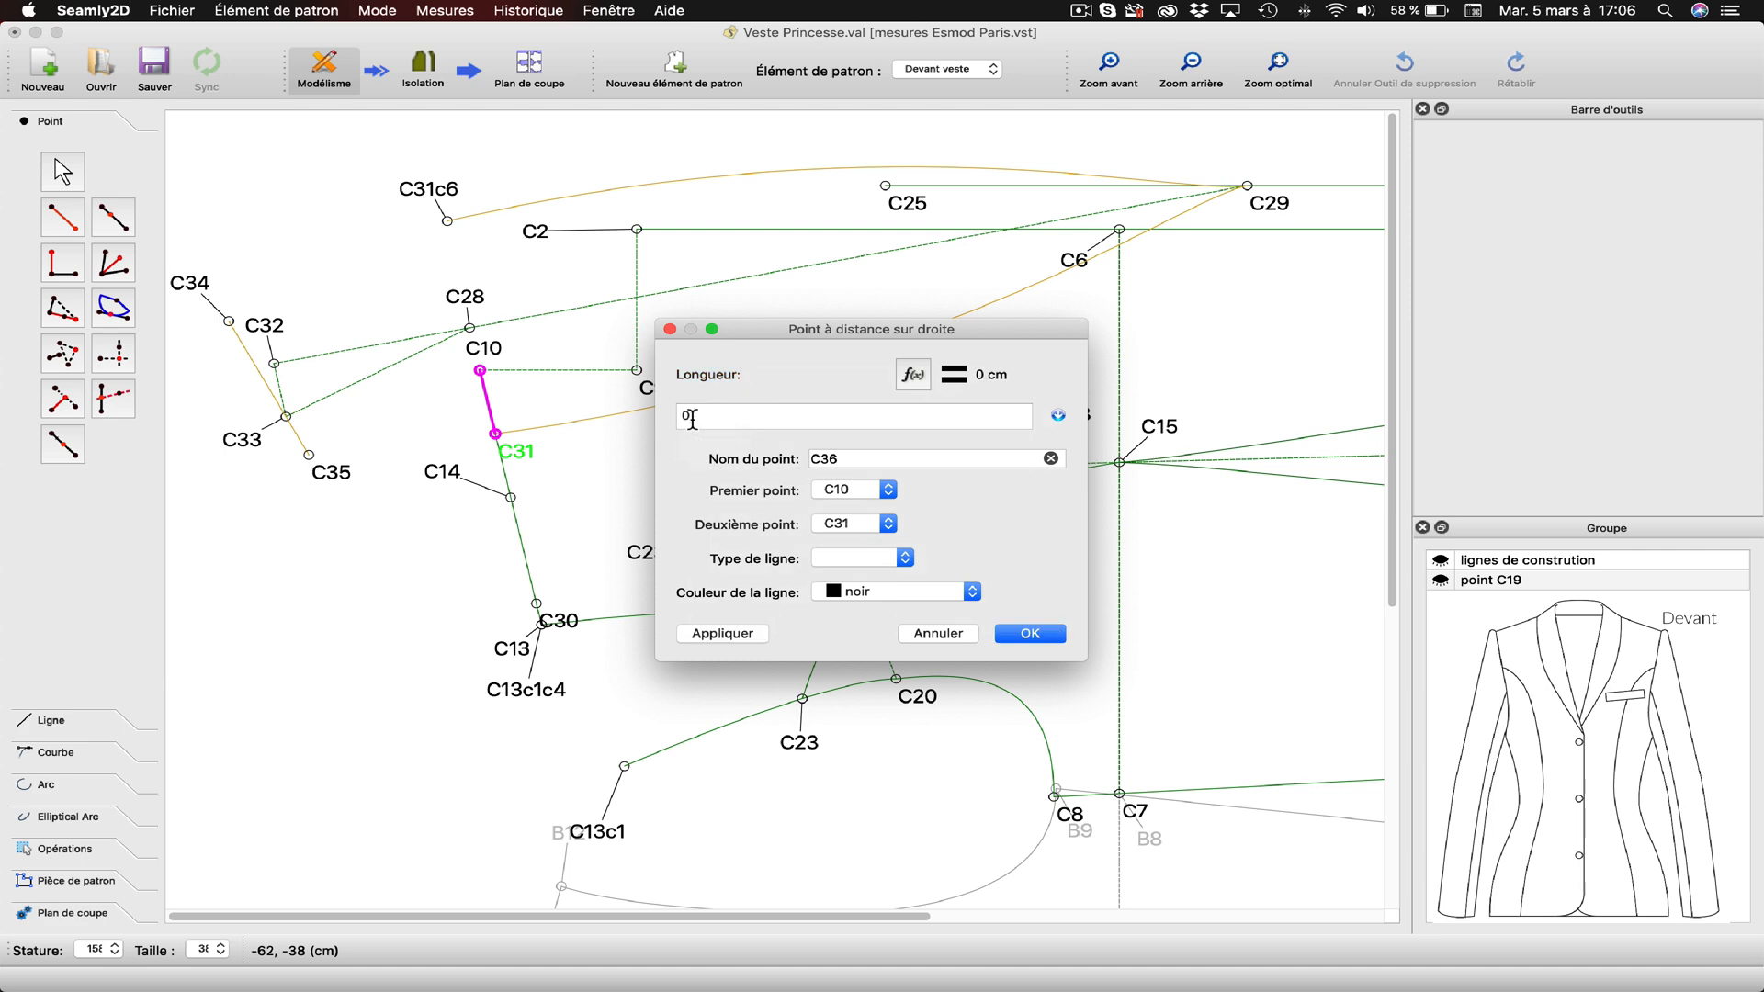
text(5)
click(748, 631)
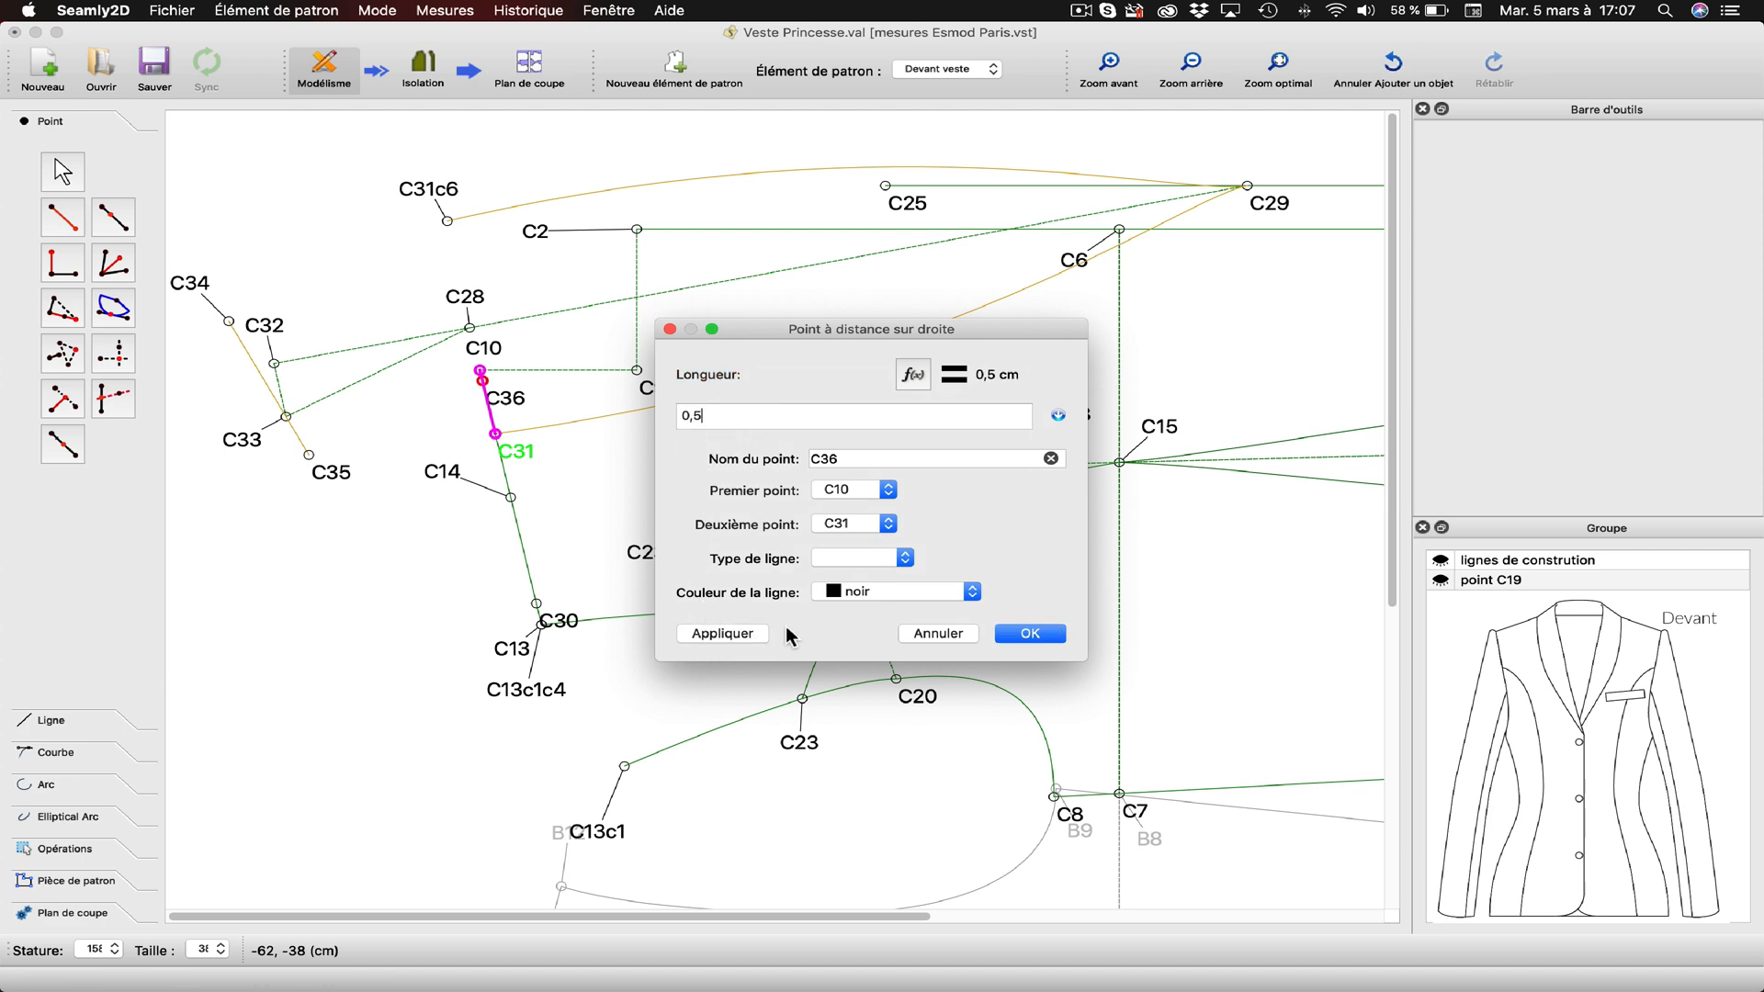
click(1029, 634)
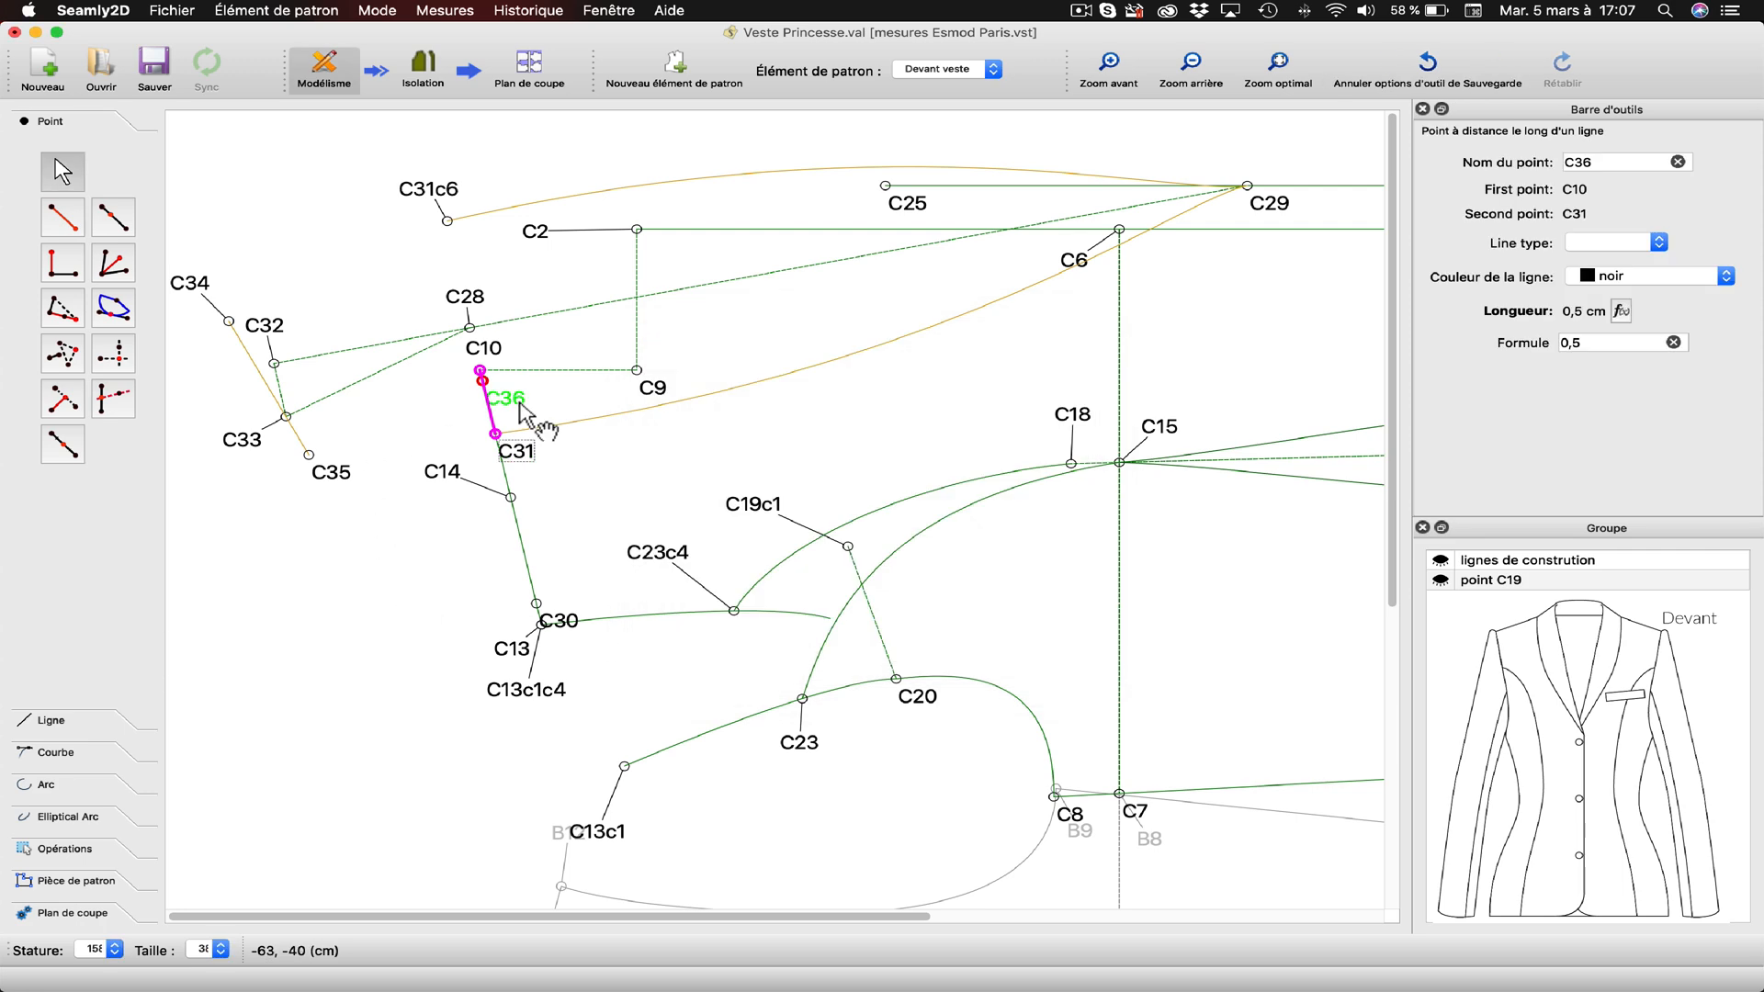
mouse_move(523, 417)
mouse_down()
mouse_move(484, 428)
mouse_move(554, 402)
mouse_up()
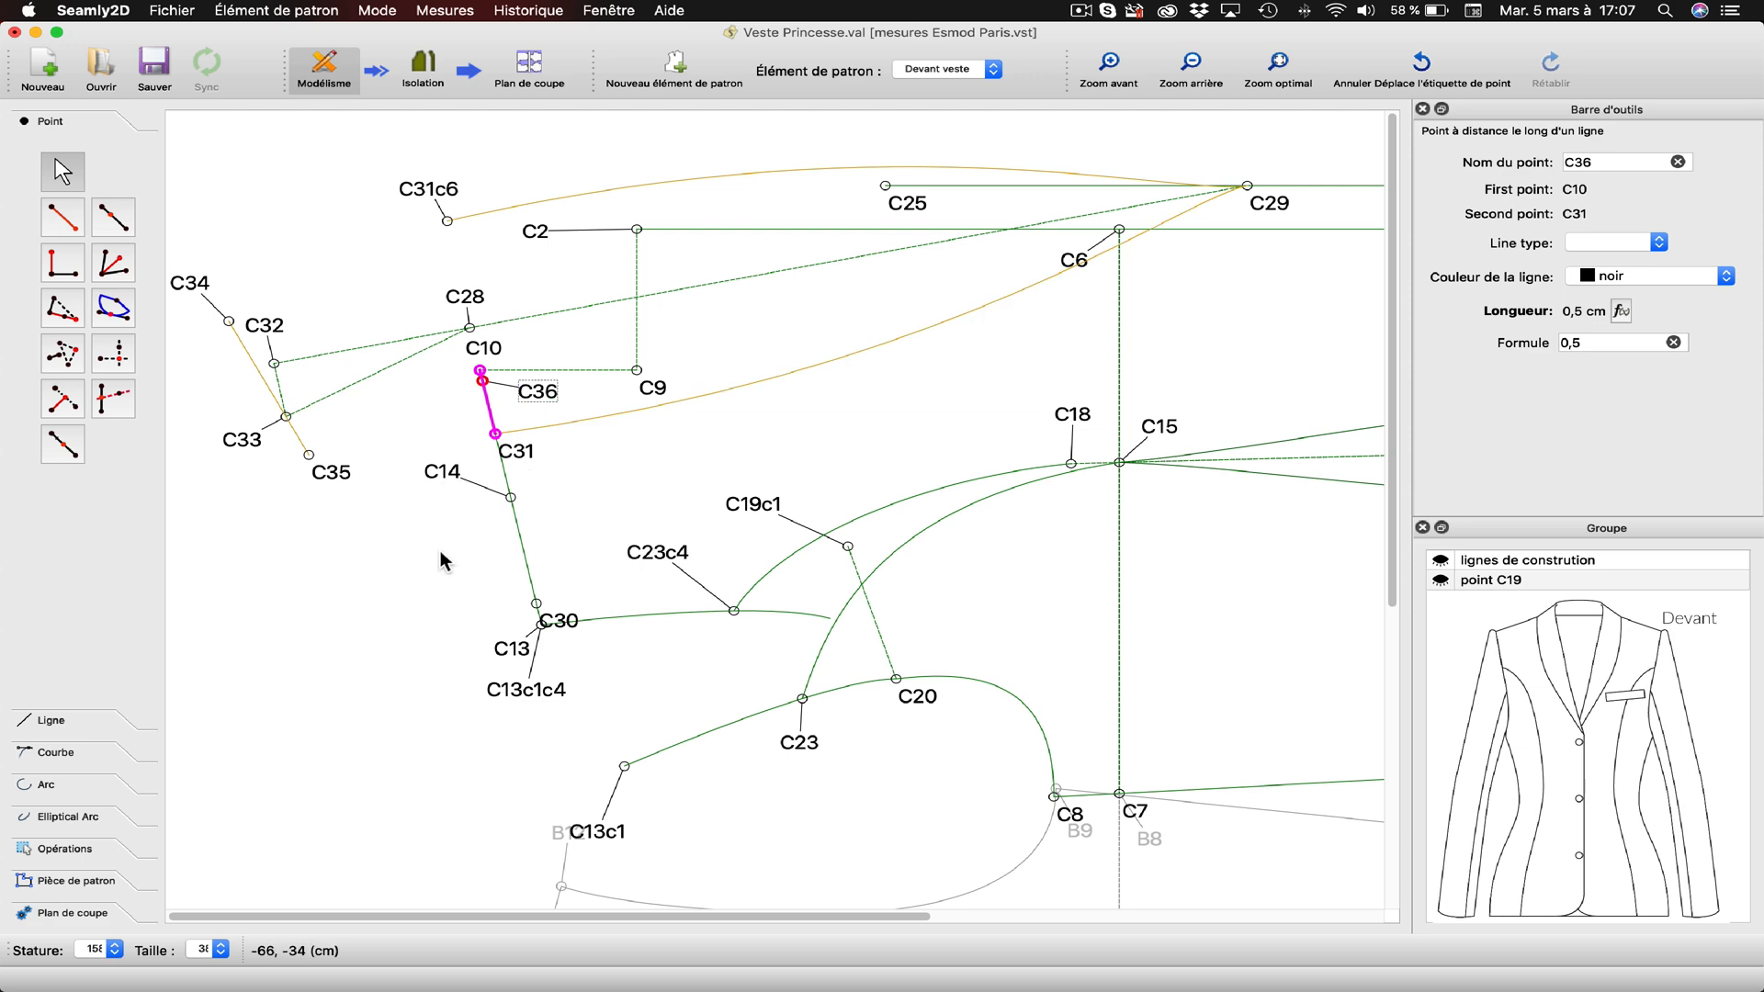
click(442, 555)
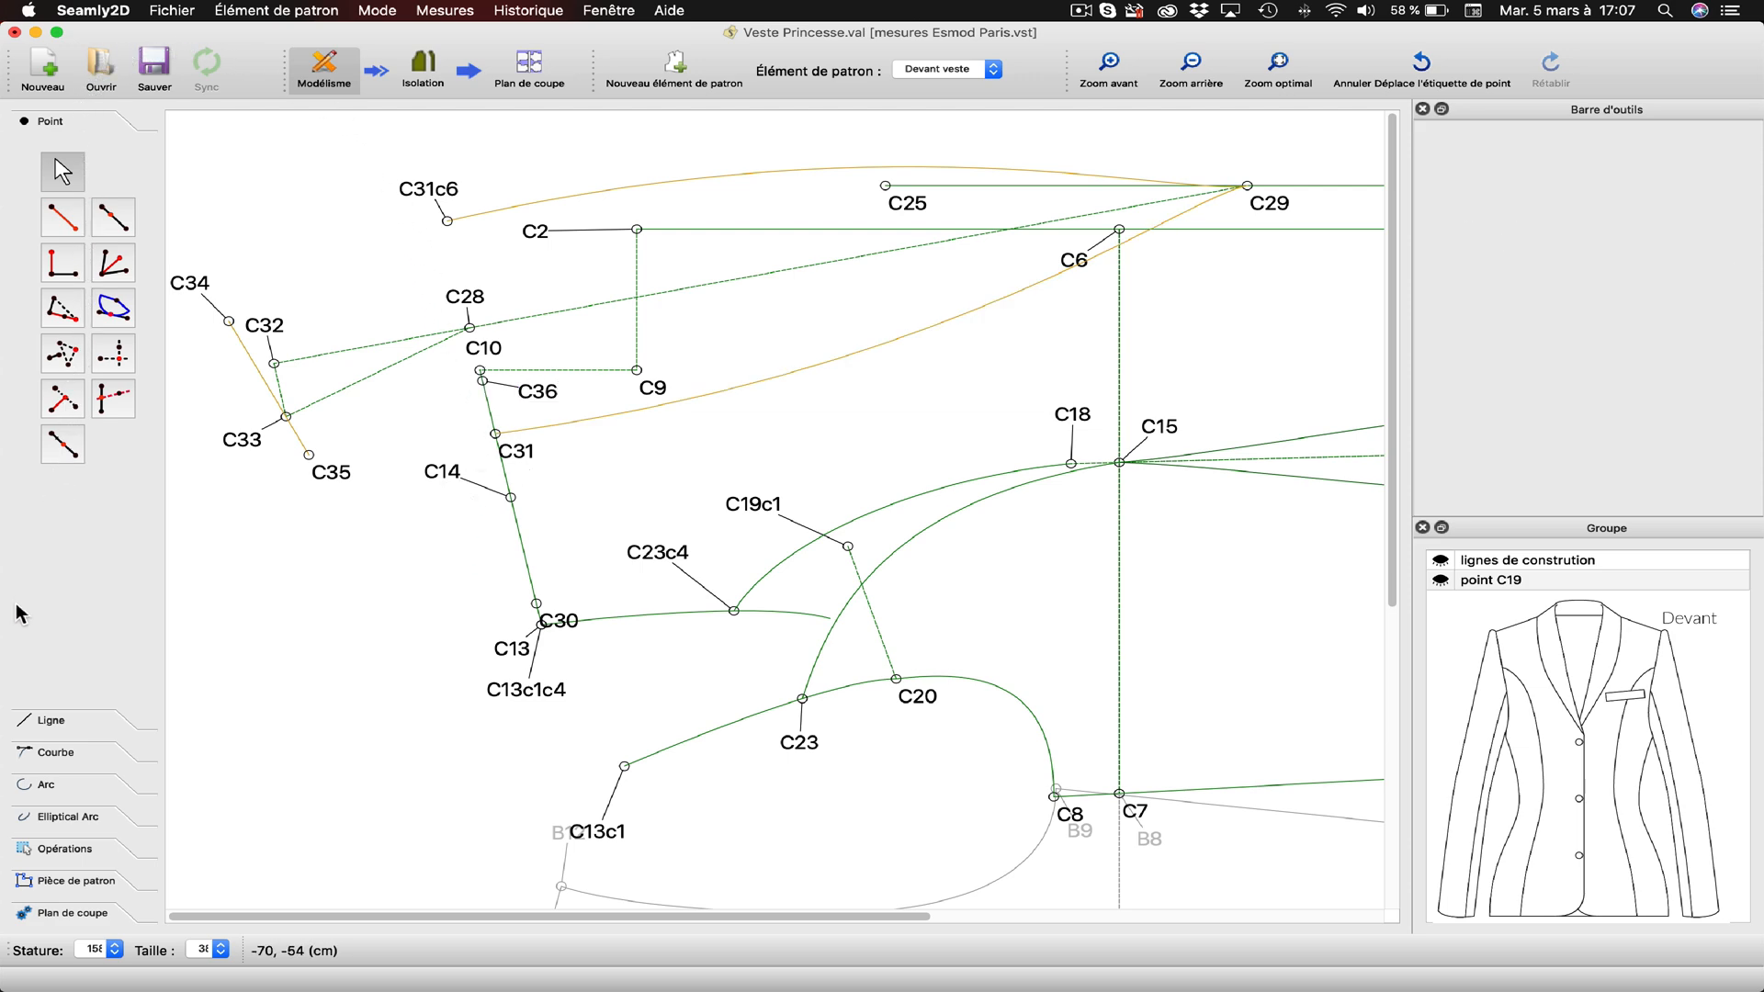
Segment the mirrored lapel curve Spl_C31_C29c5 at a length of 11 cm from C31c6.
click(51, 753)
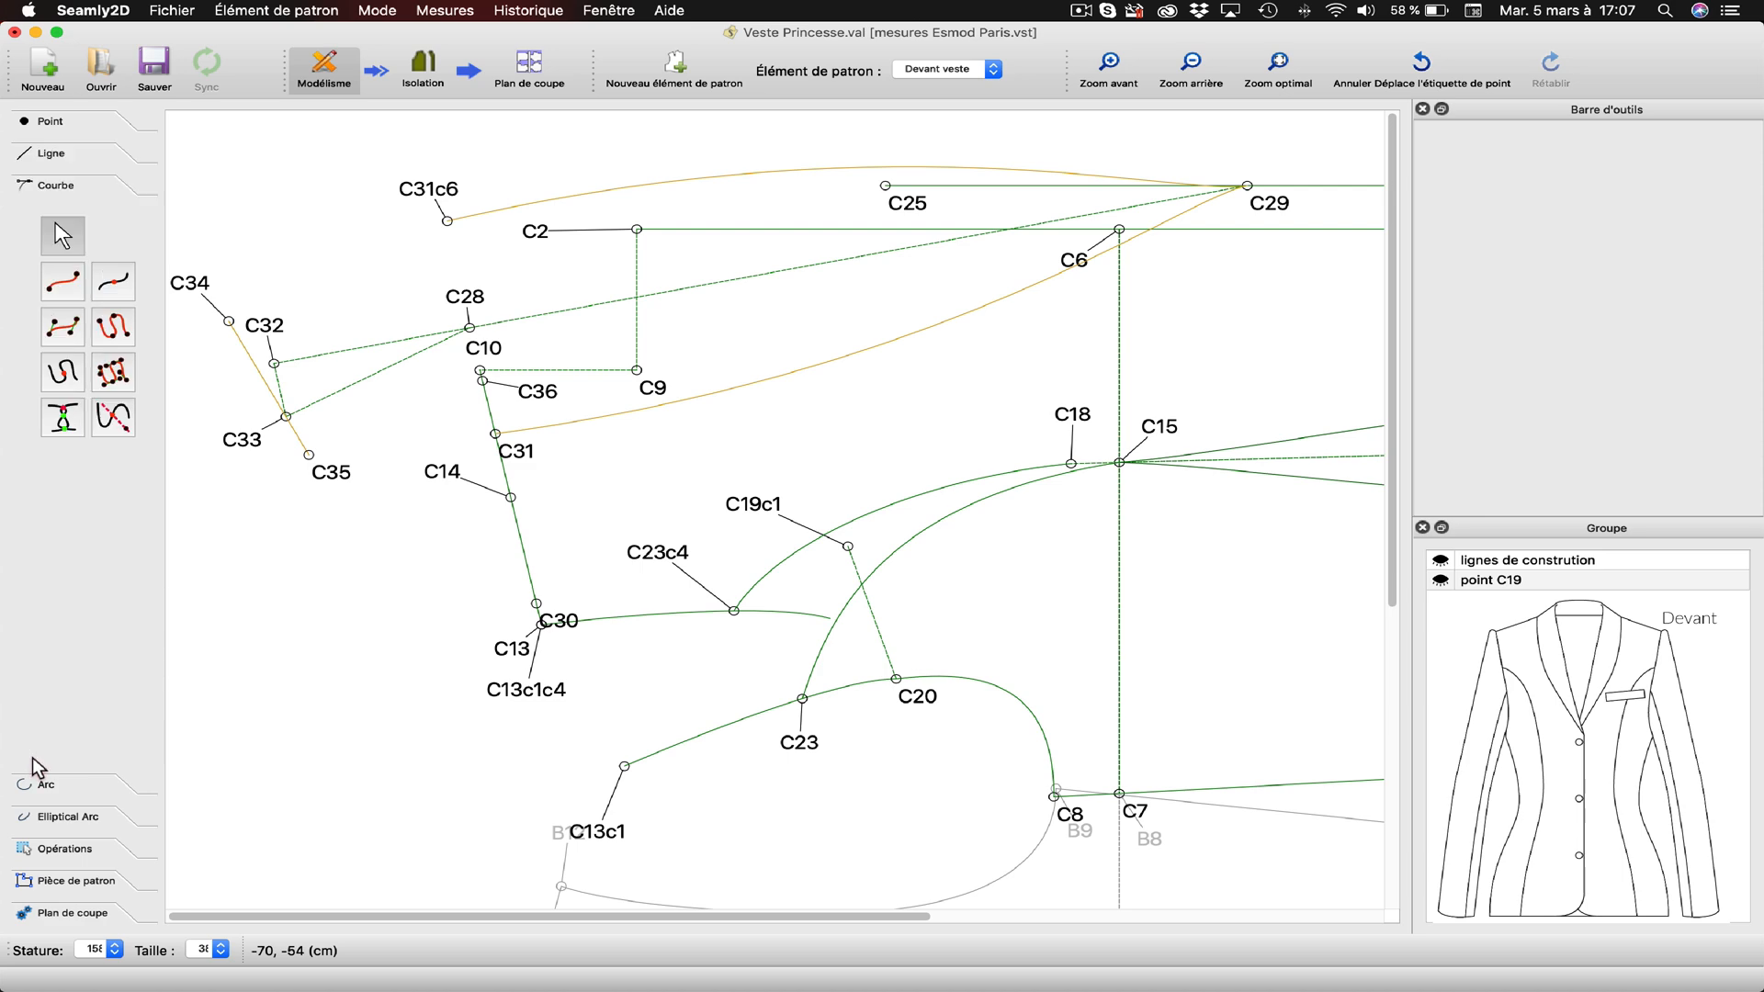
click(113, 281)
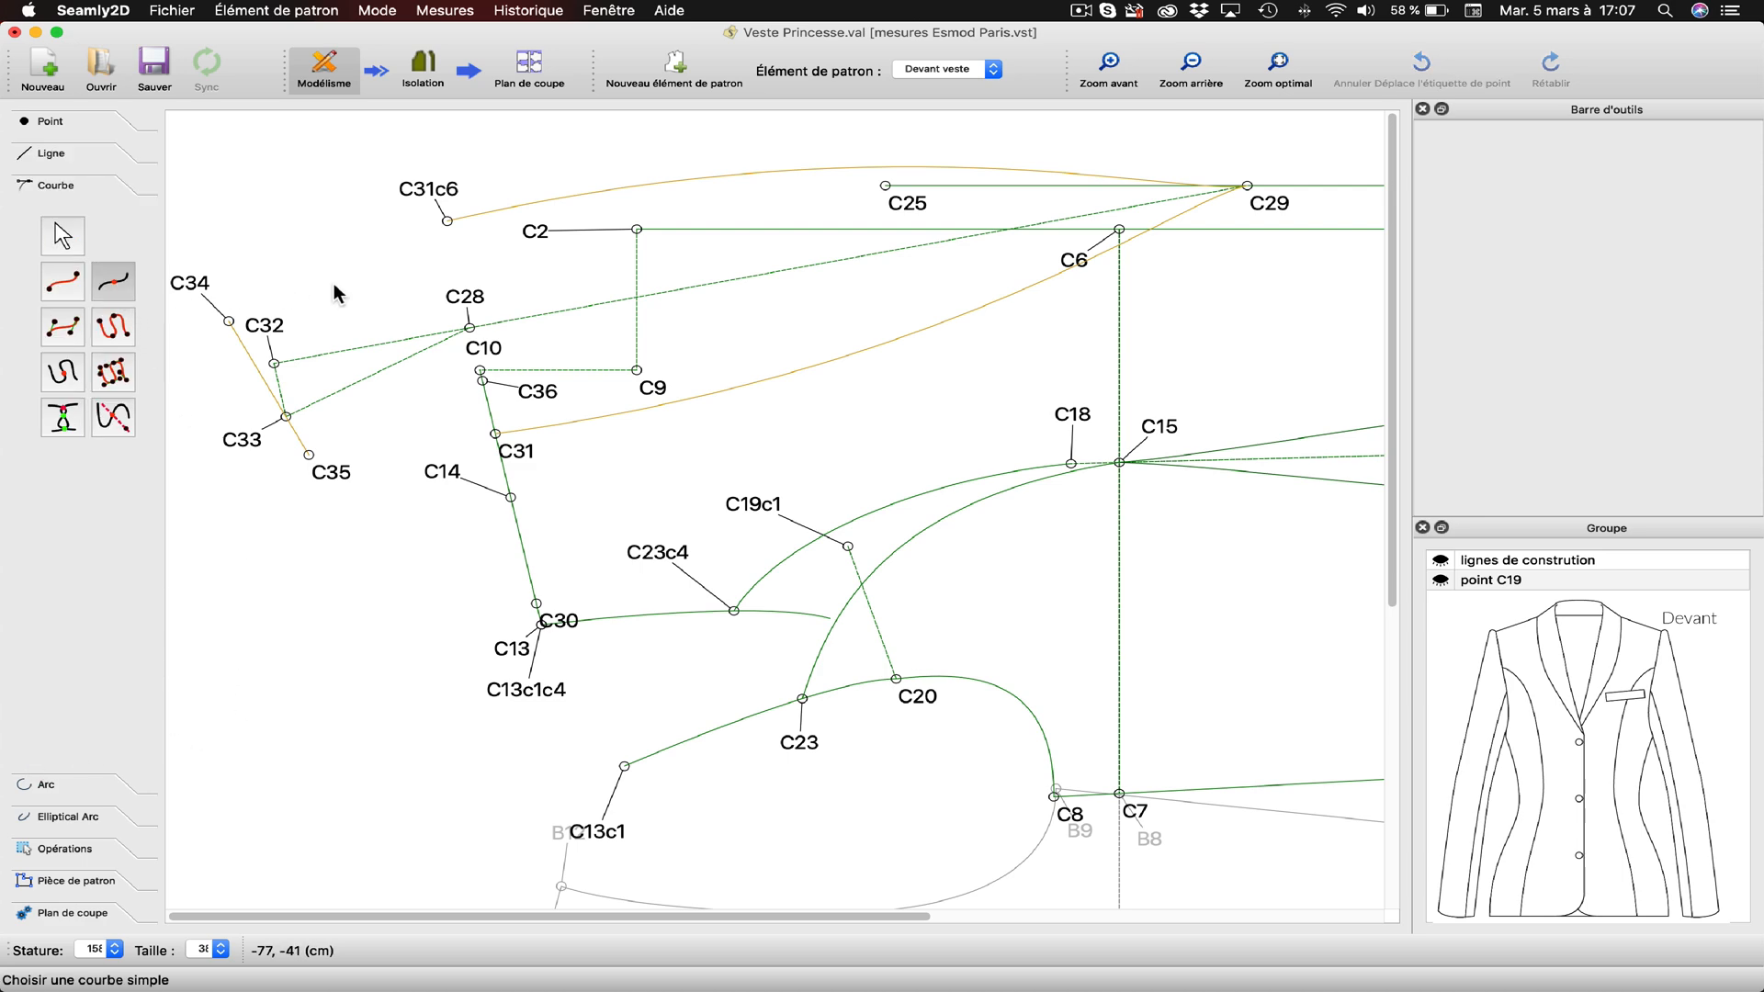
click(510, 208)
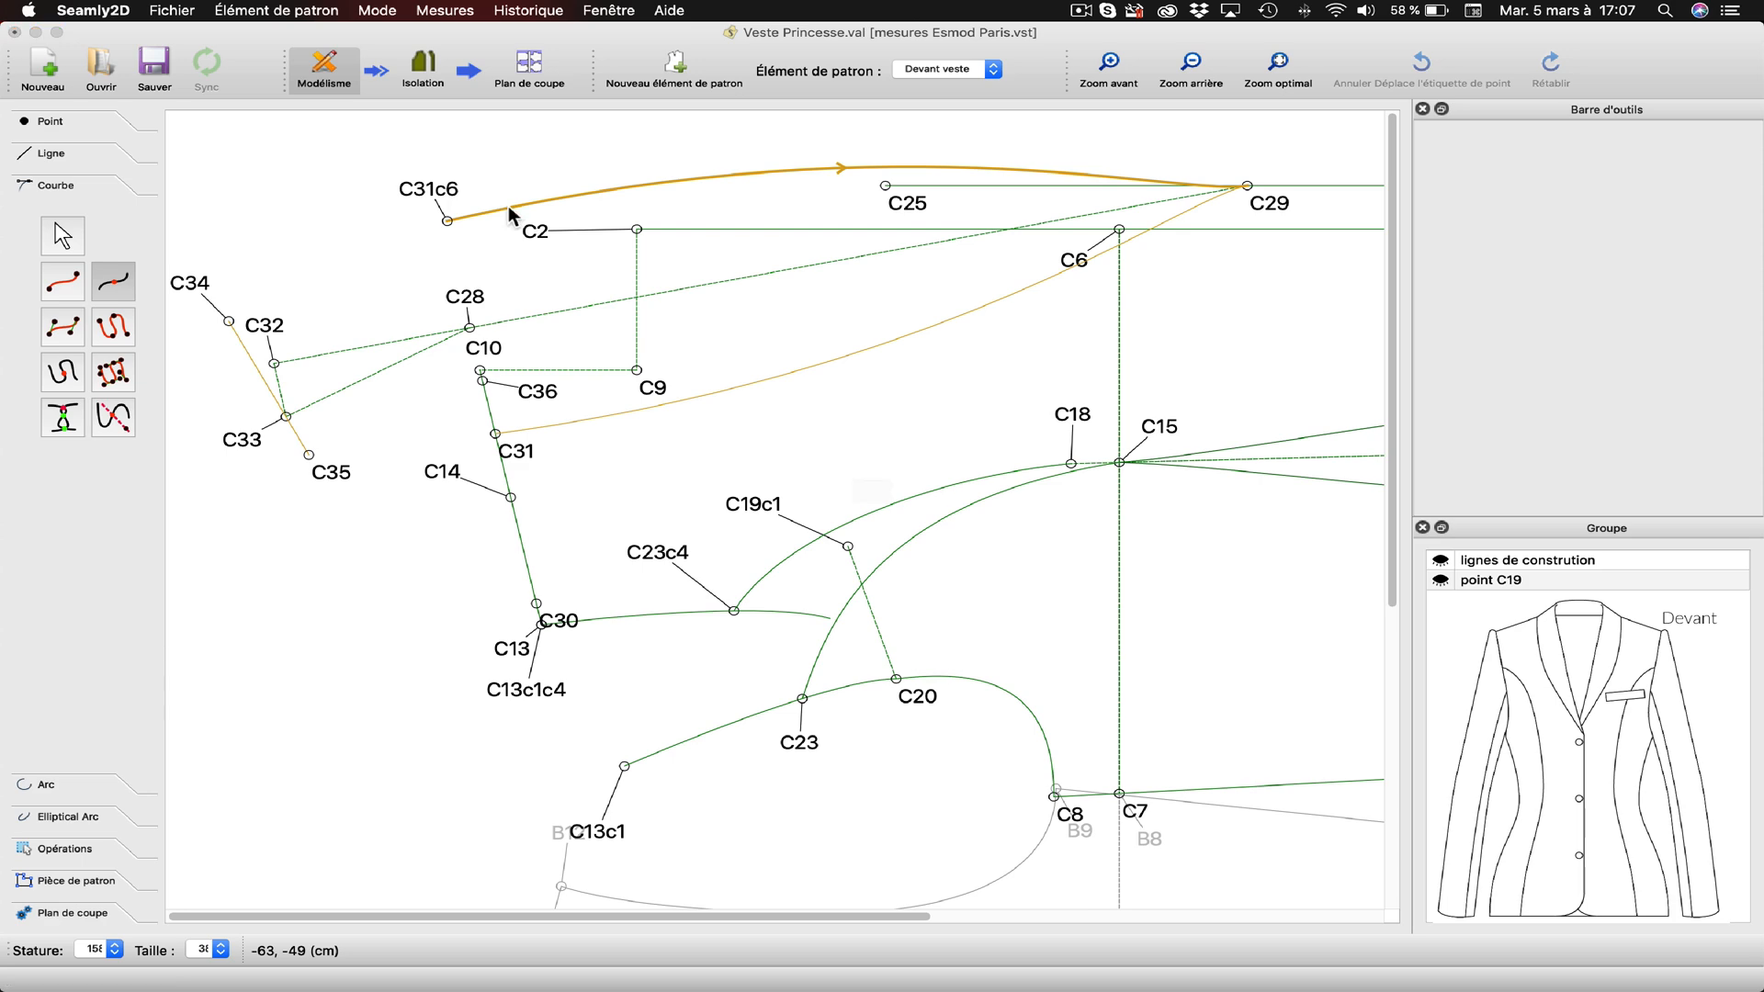
text(12)
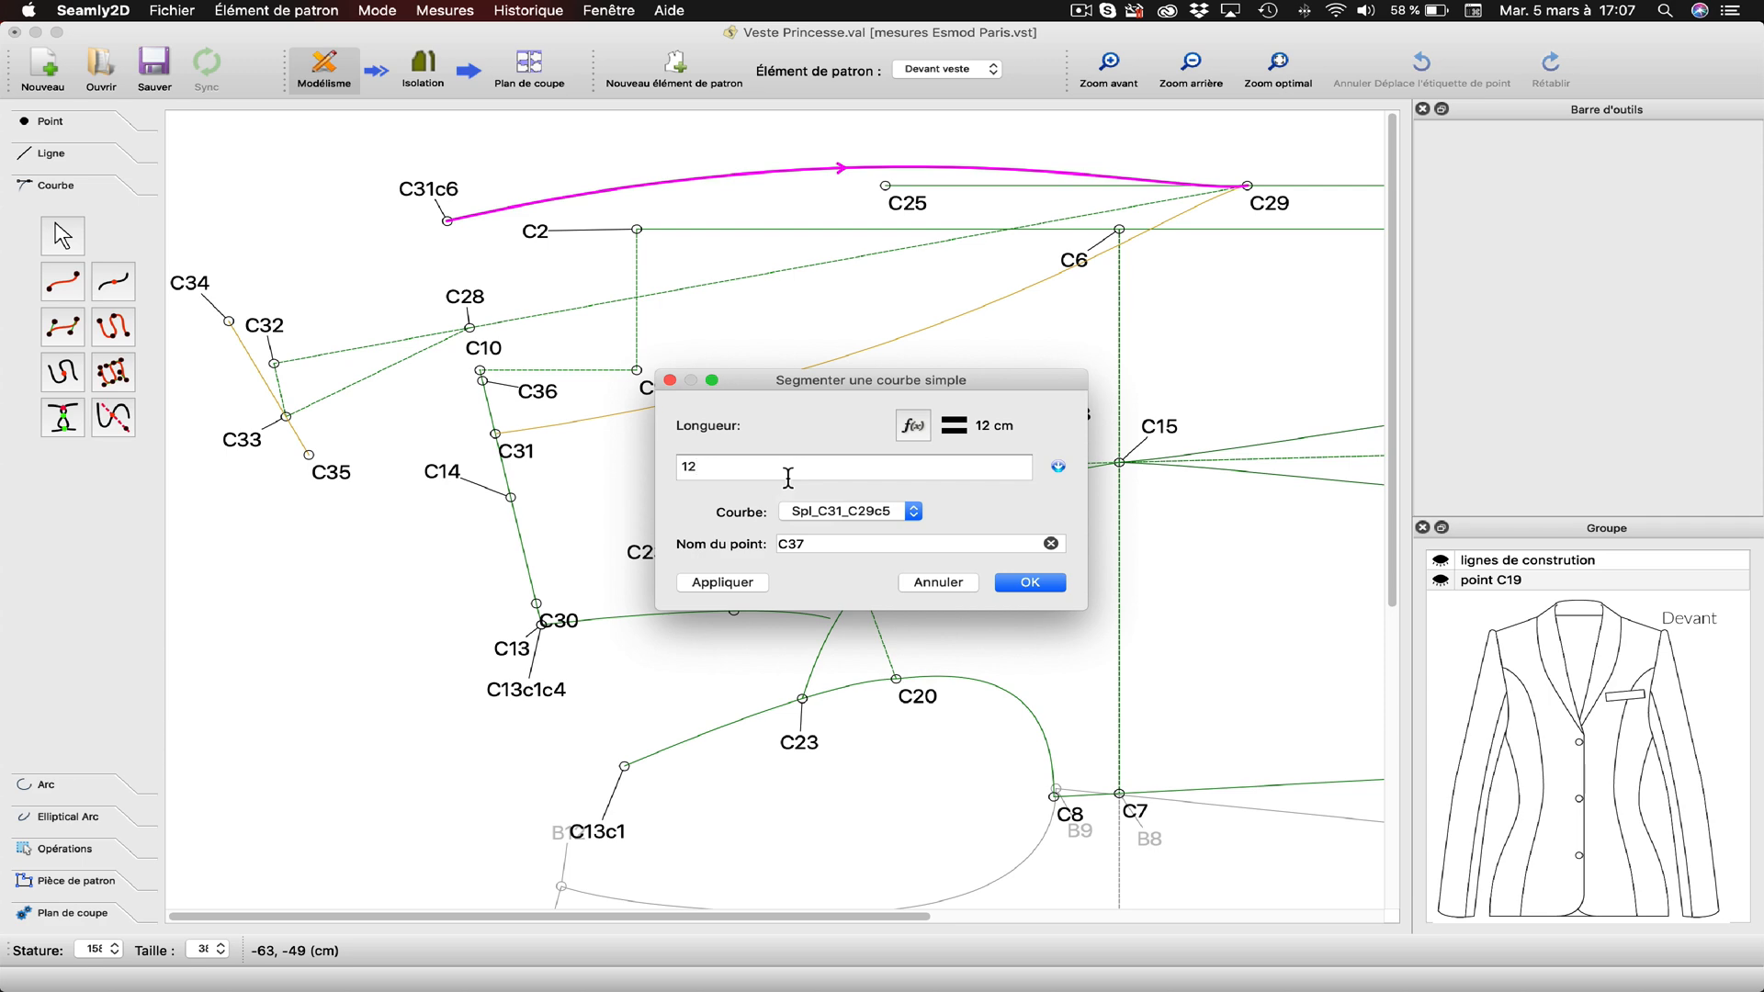
key(BackSpace)
click(714, 583)
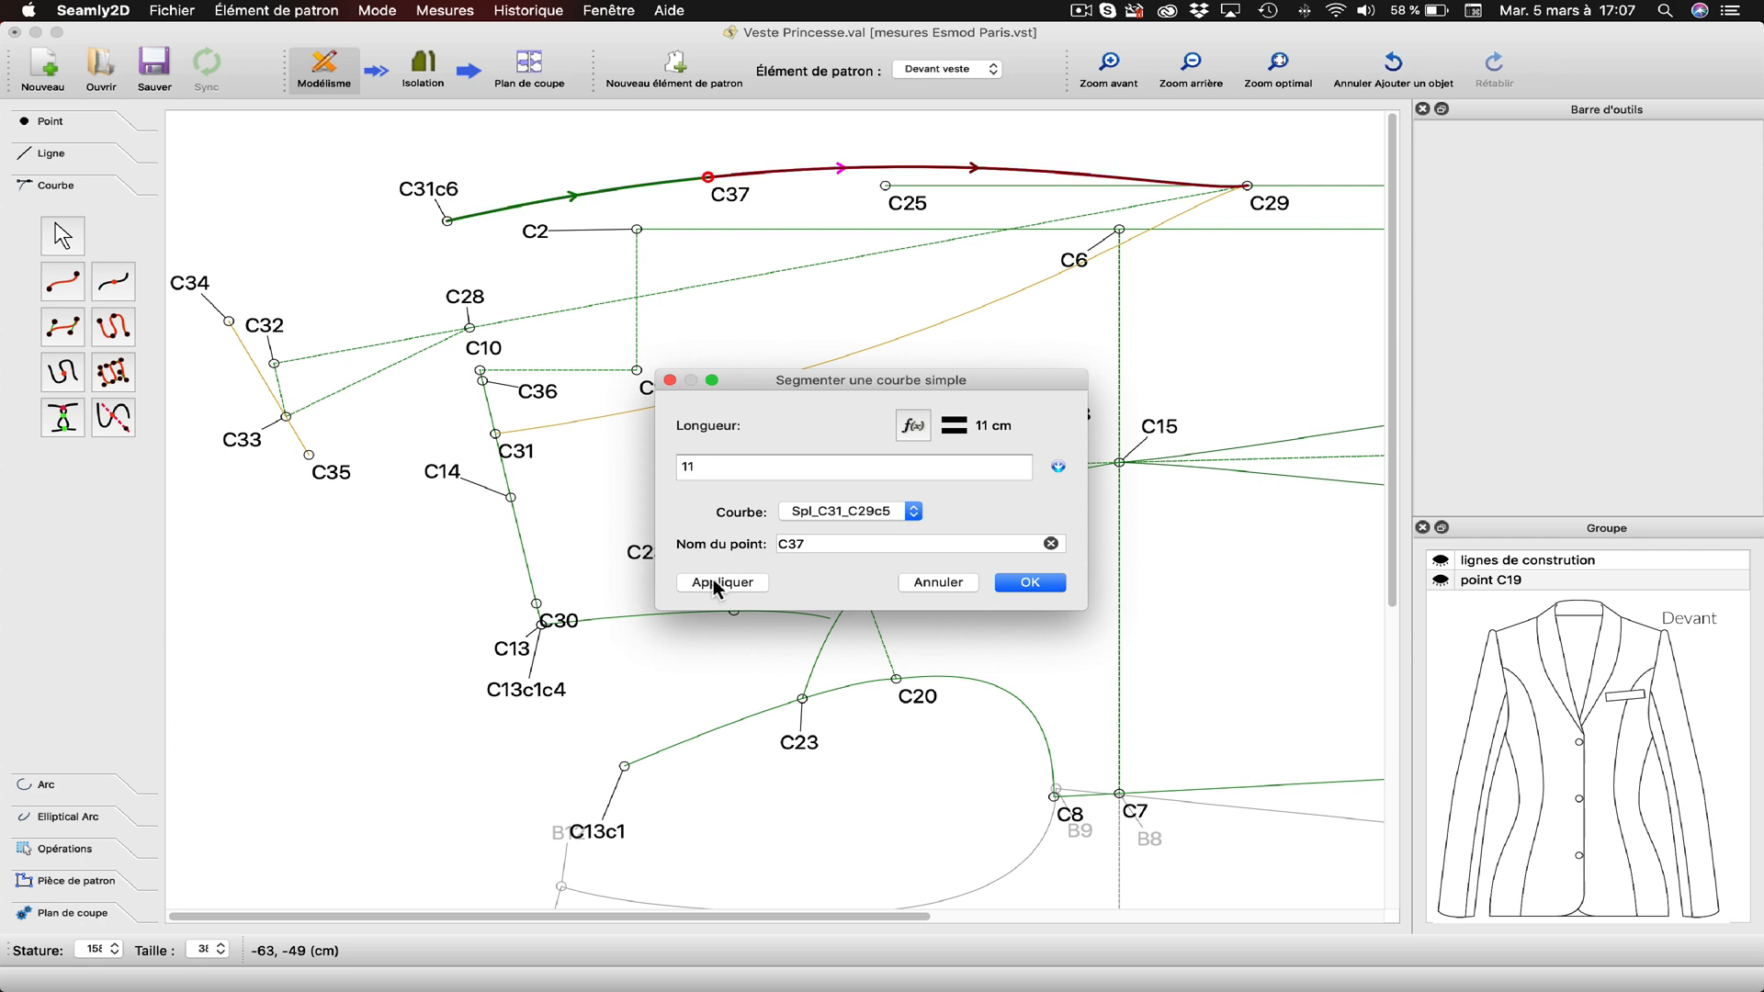
click(1056, 588)
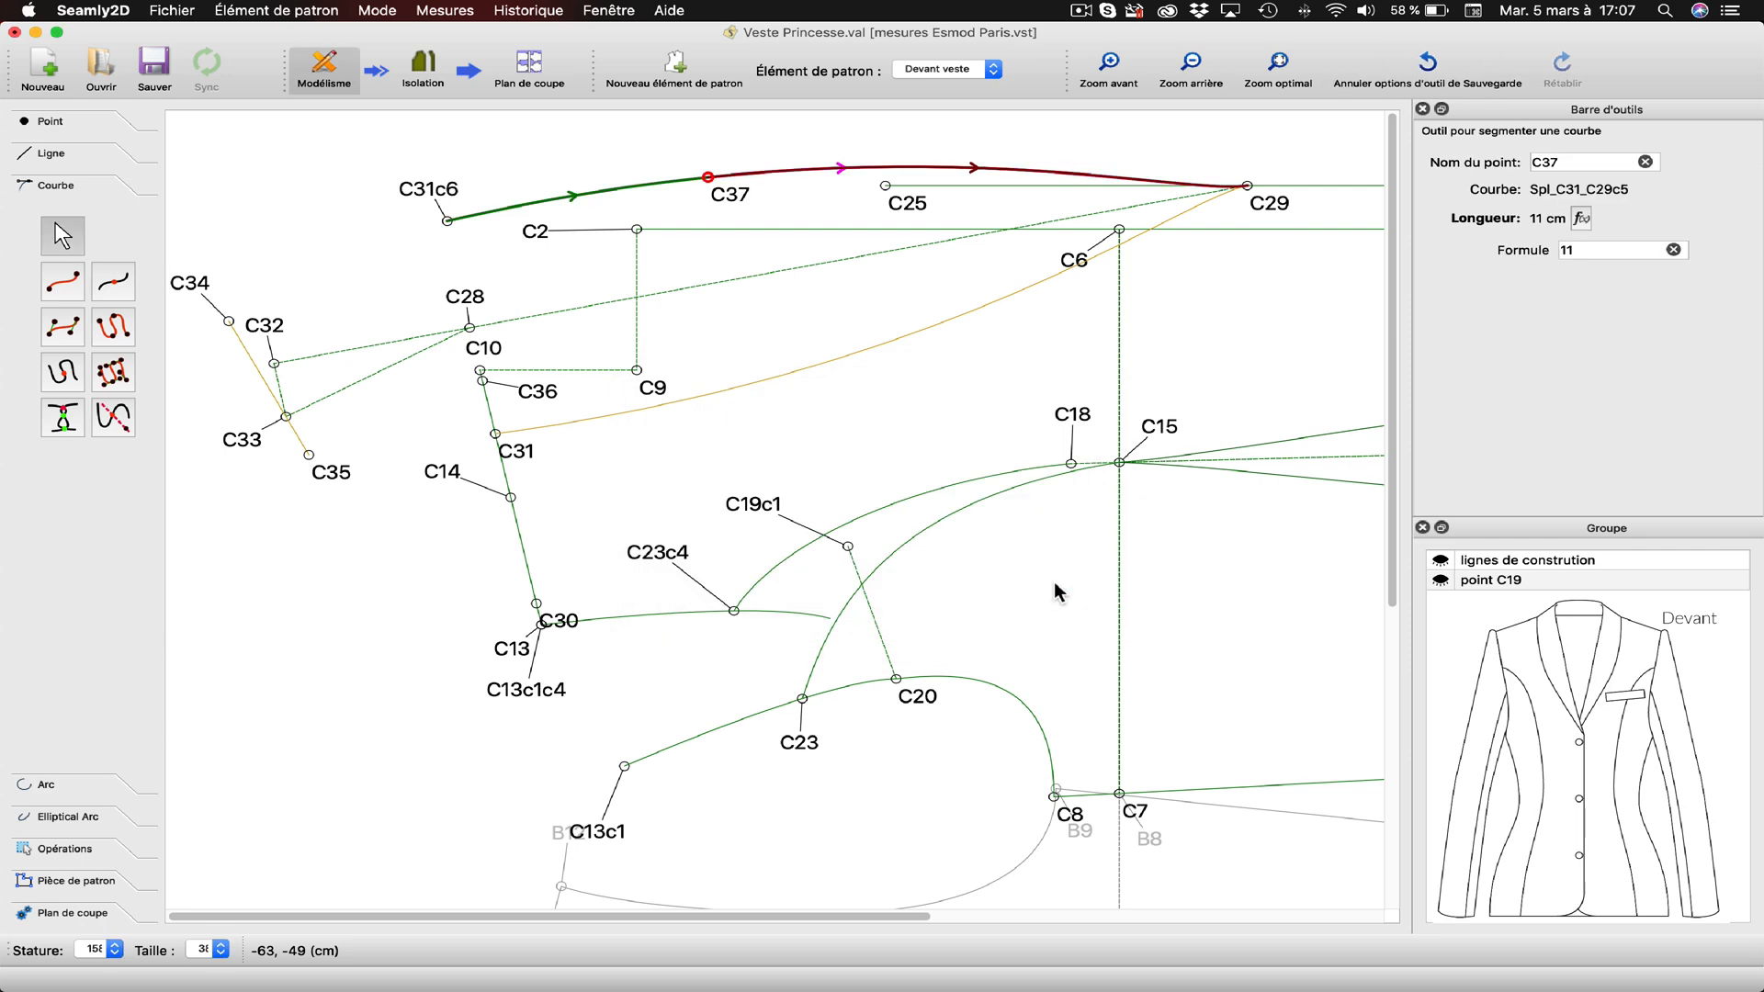
click(378, 697)
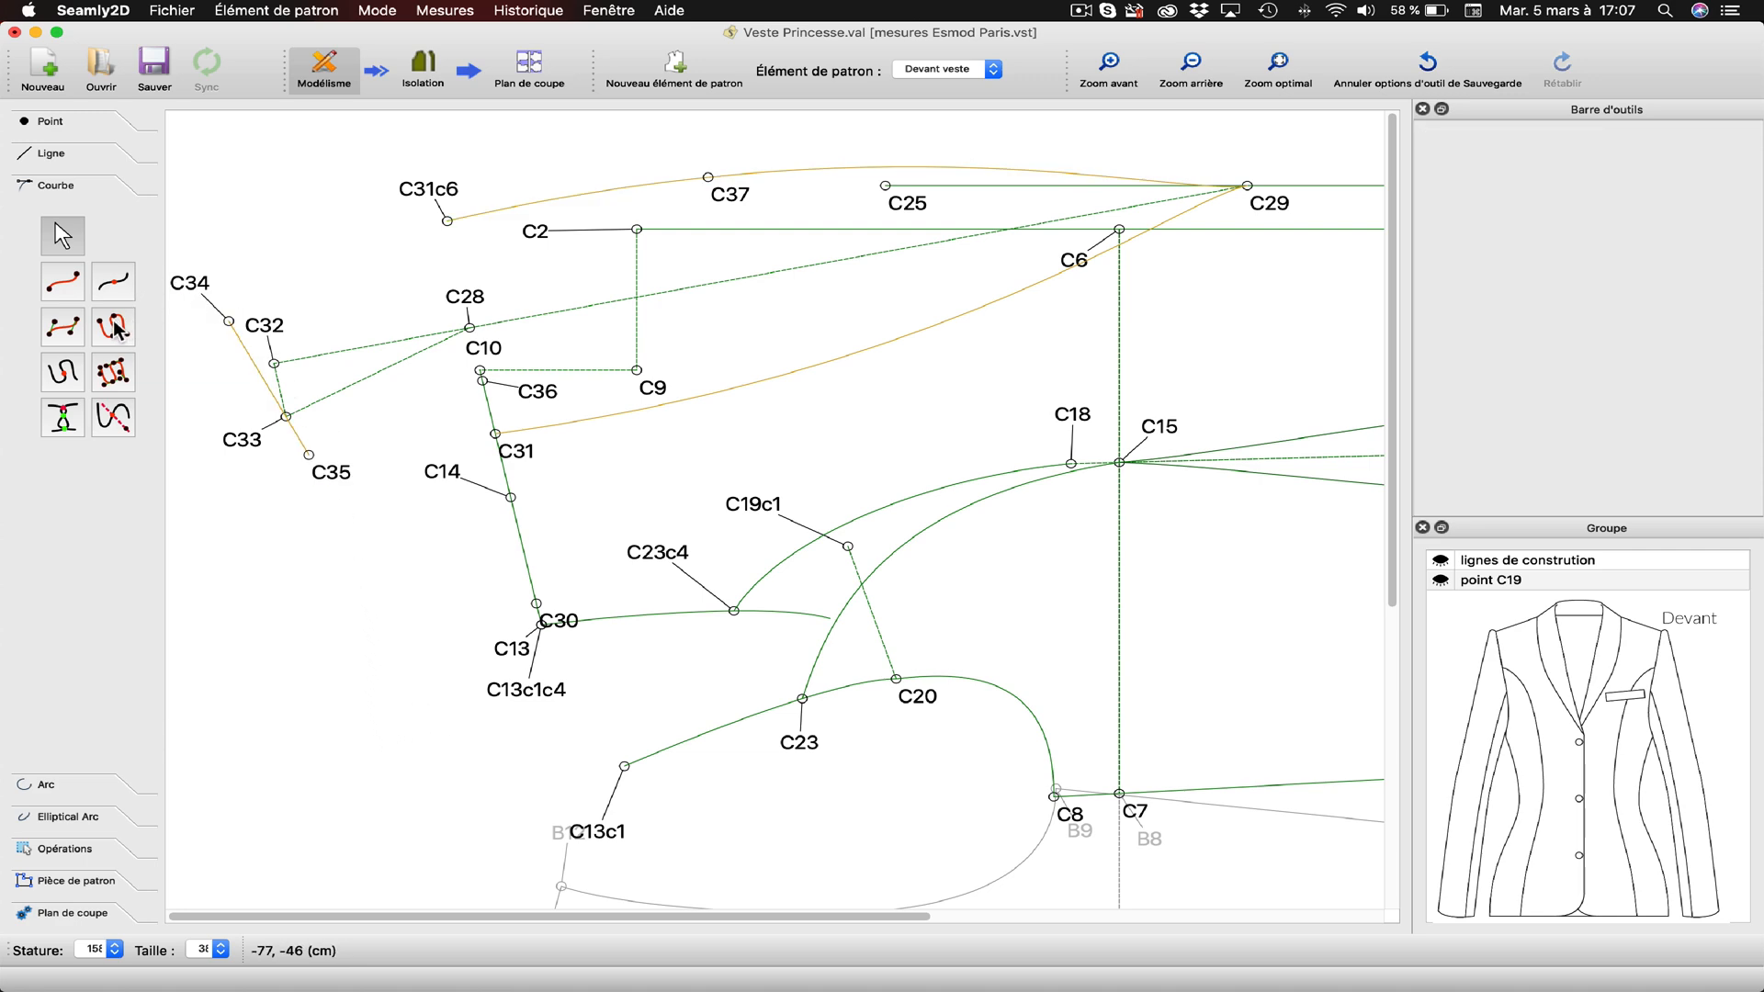
Draw a simple curve from C34 to C31c6 and adjust its control handles to about 4.4 cm at 31.6° and 2.9 cm at 199.5°.
click(63, 281)
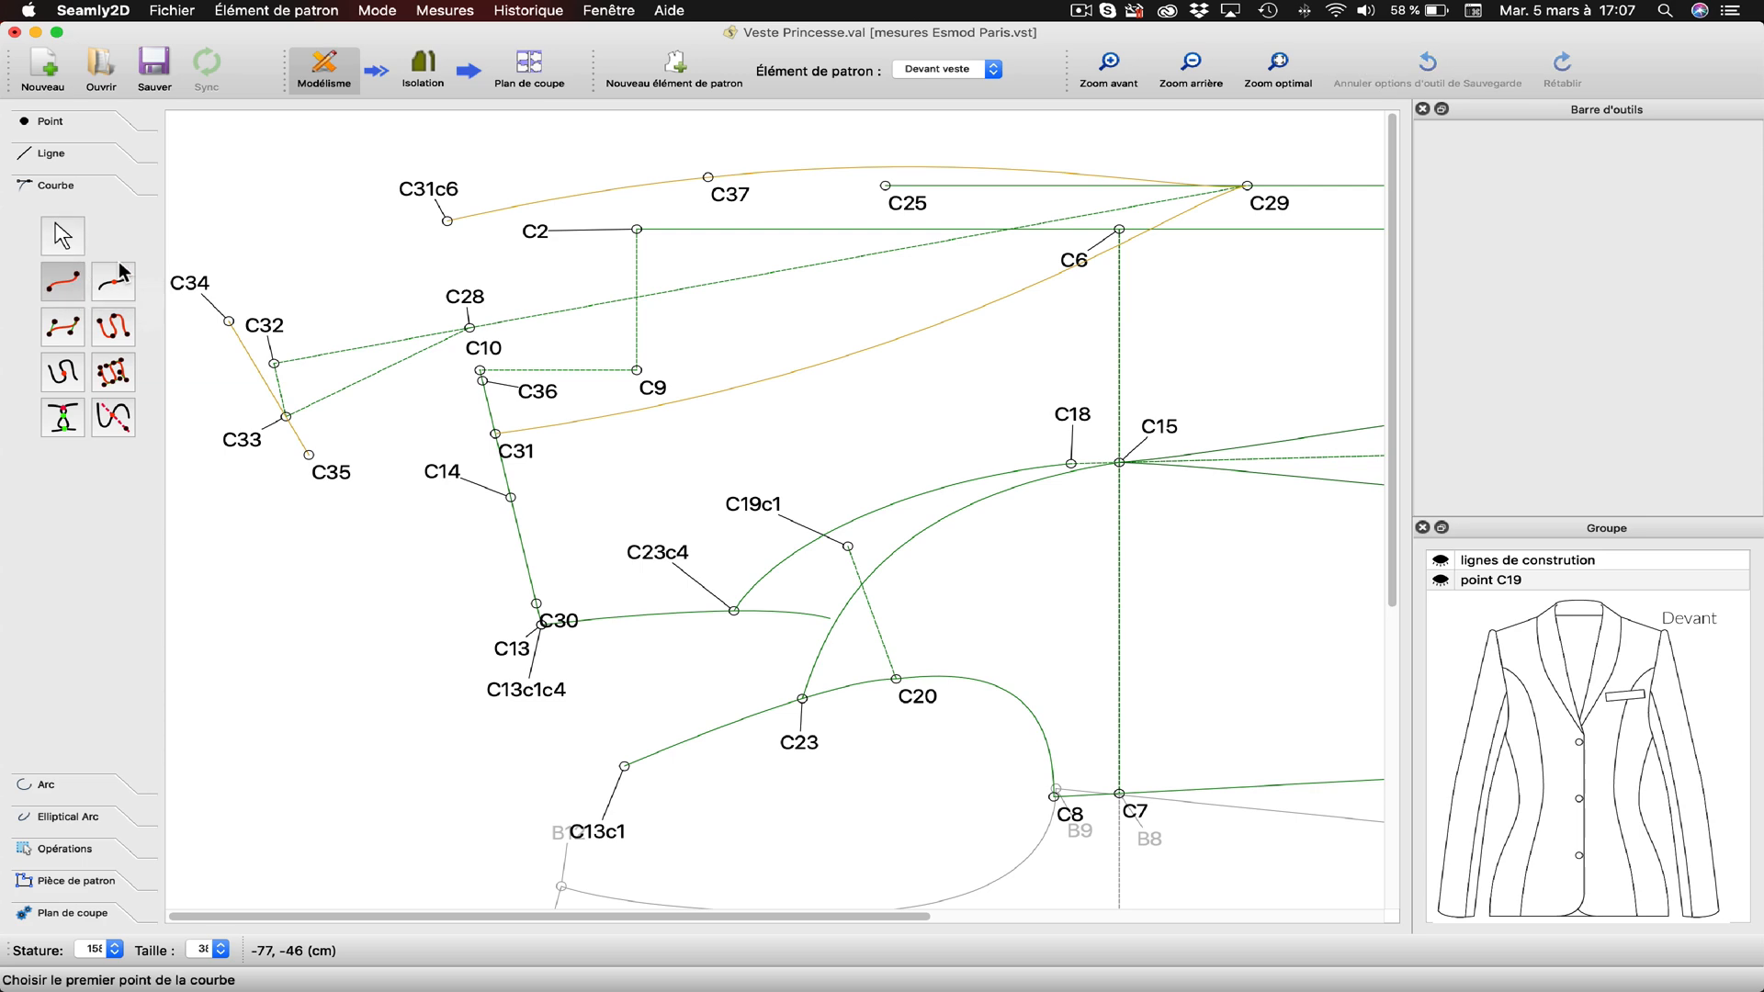
click(195, 287)
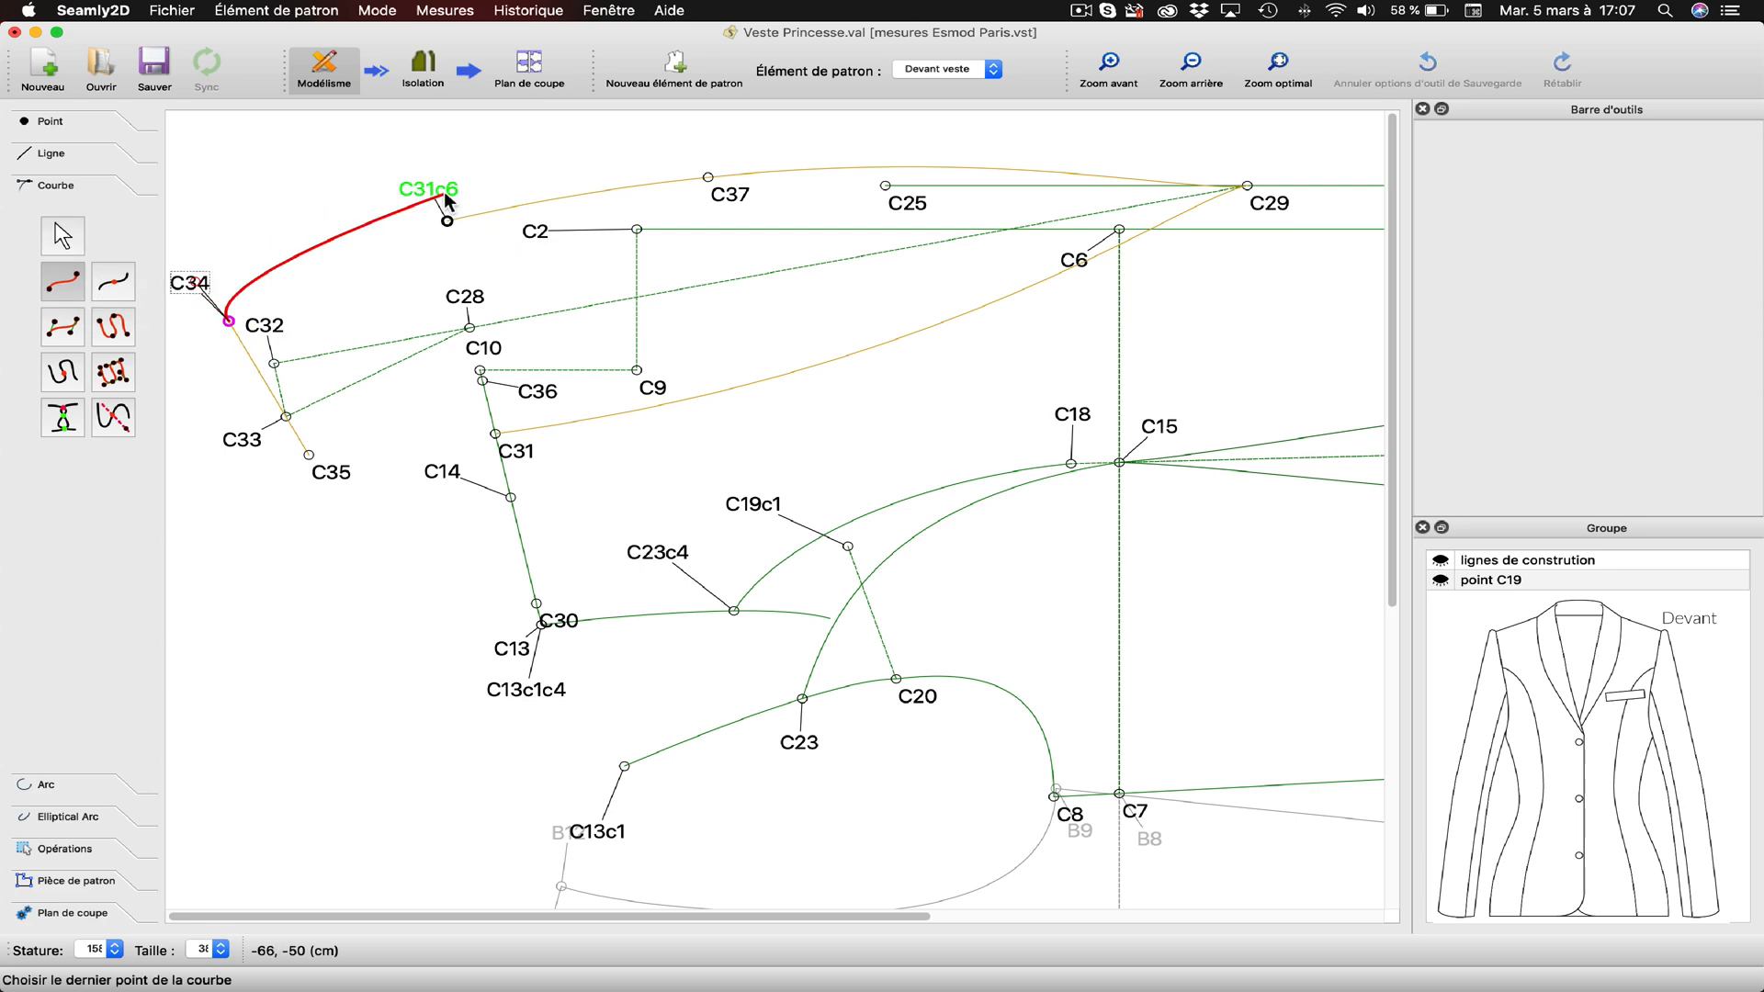
click(448, 221)
drag(454, 258, 416, 242)
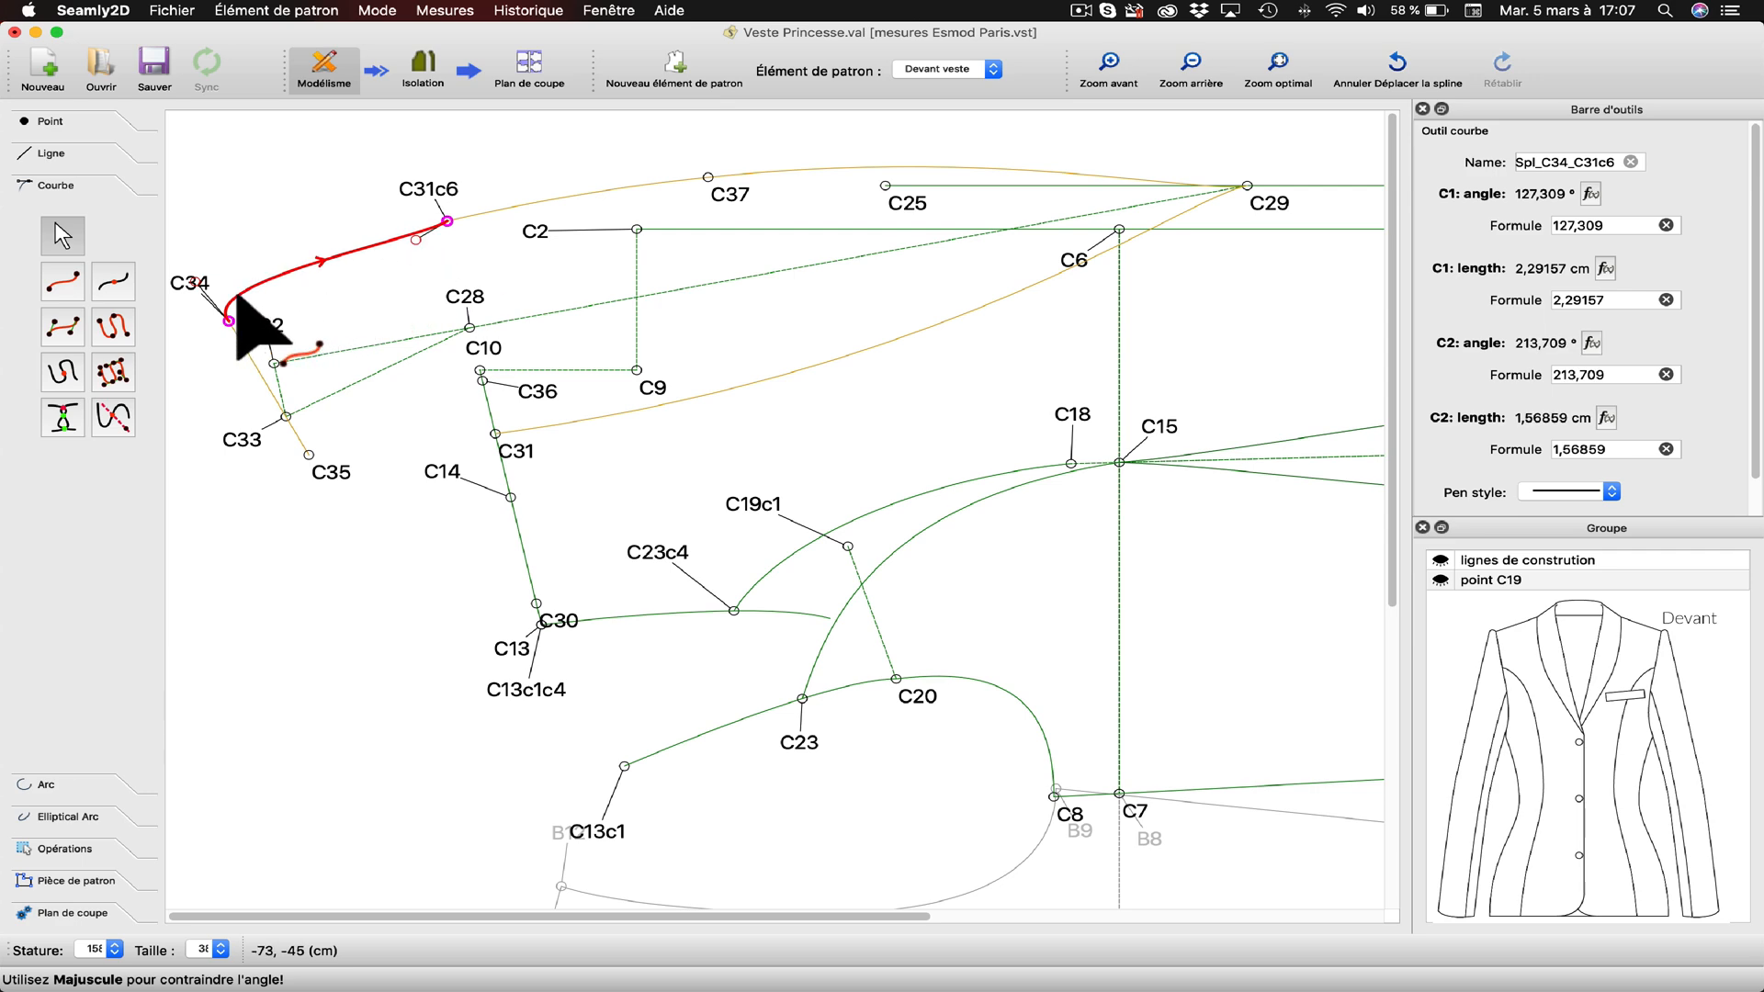
drag(198, 290, 317, 282)
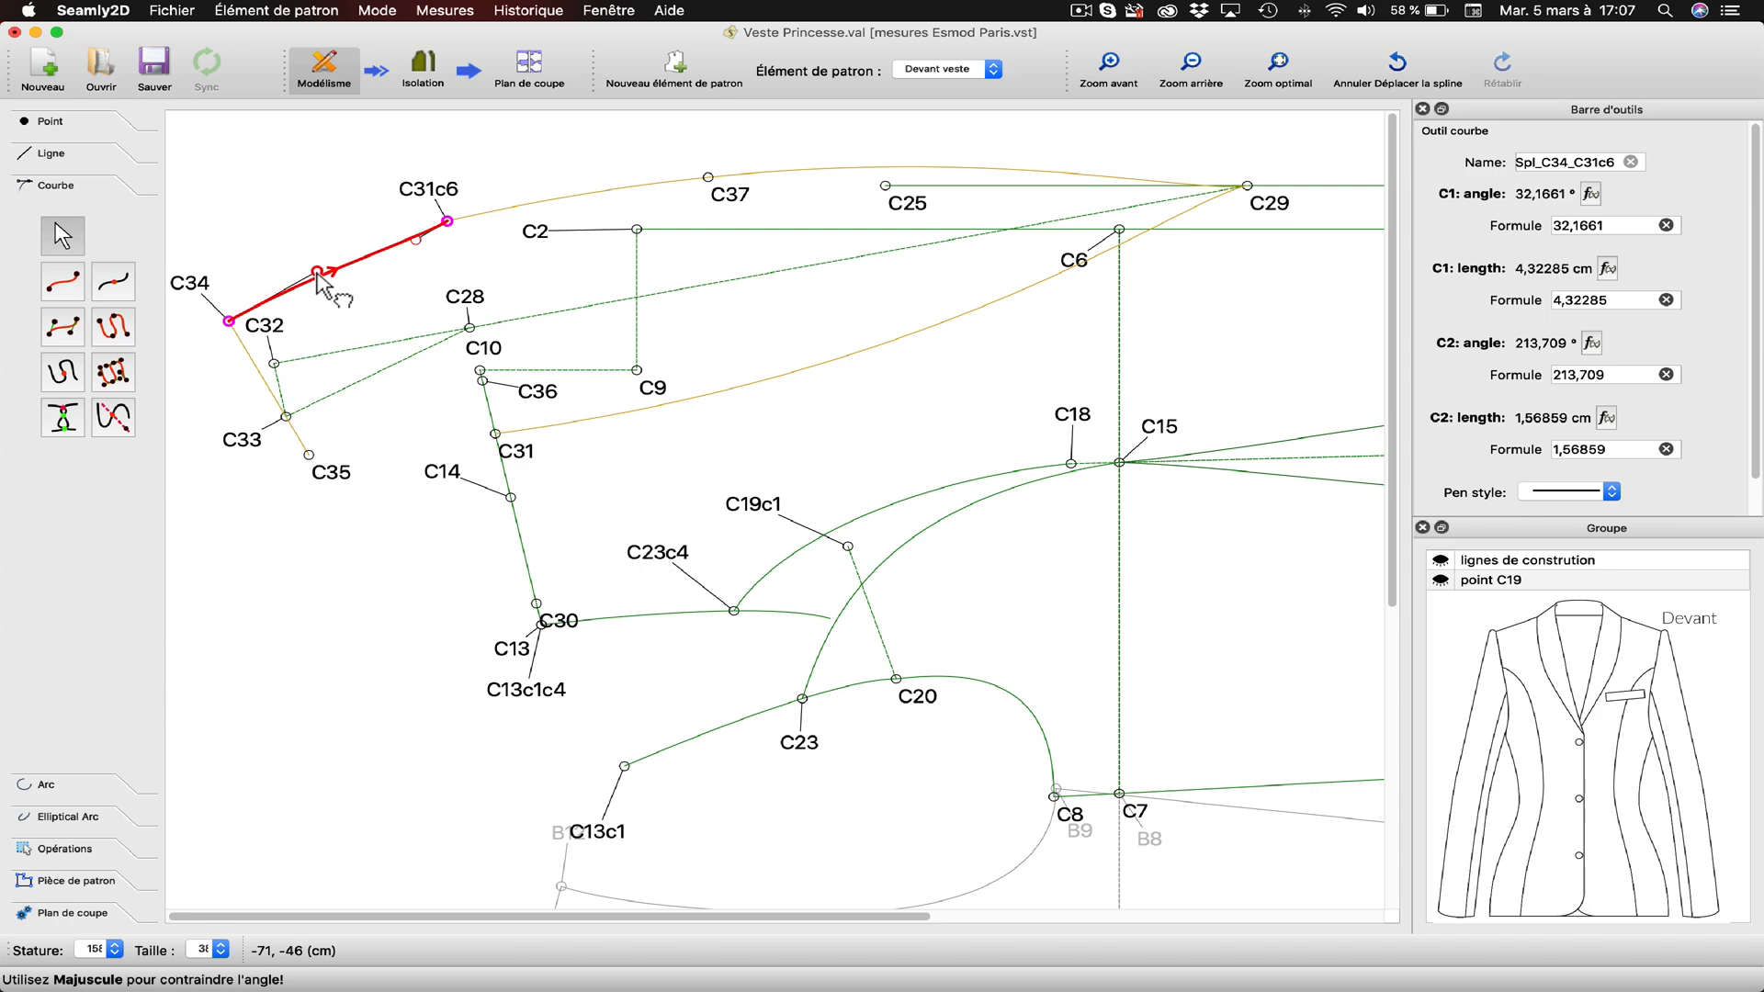
drag(416, 240, 383, 245)
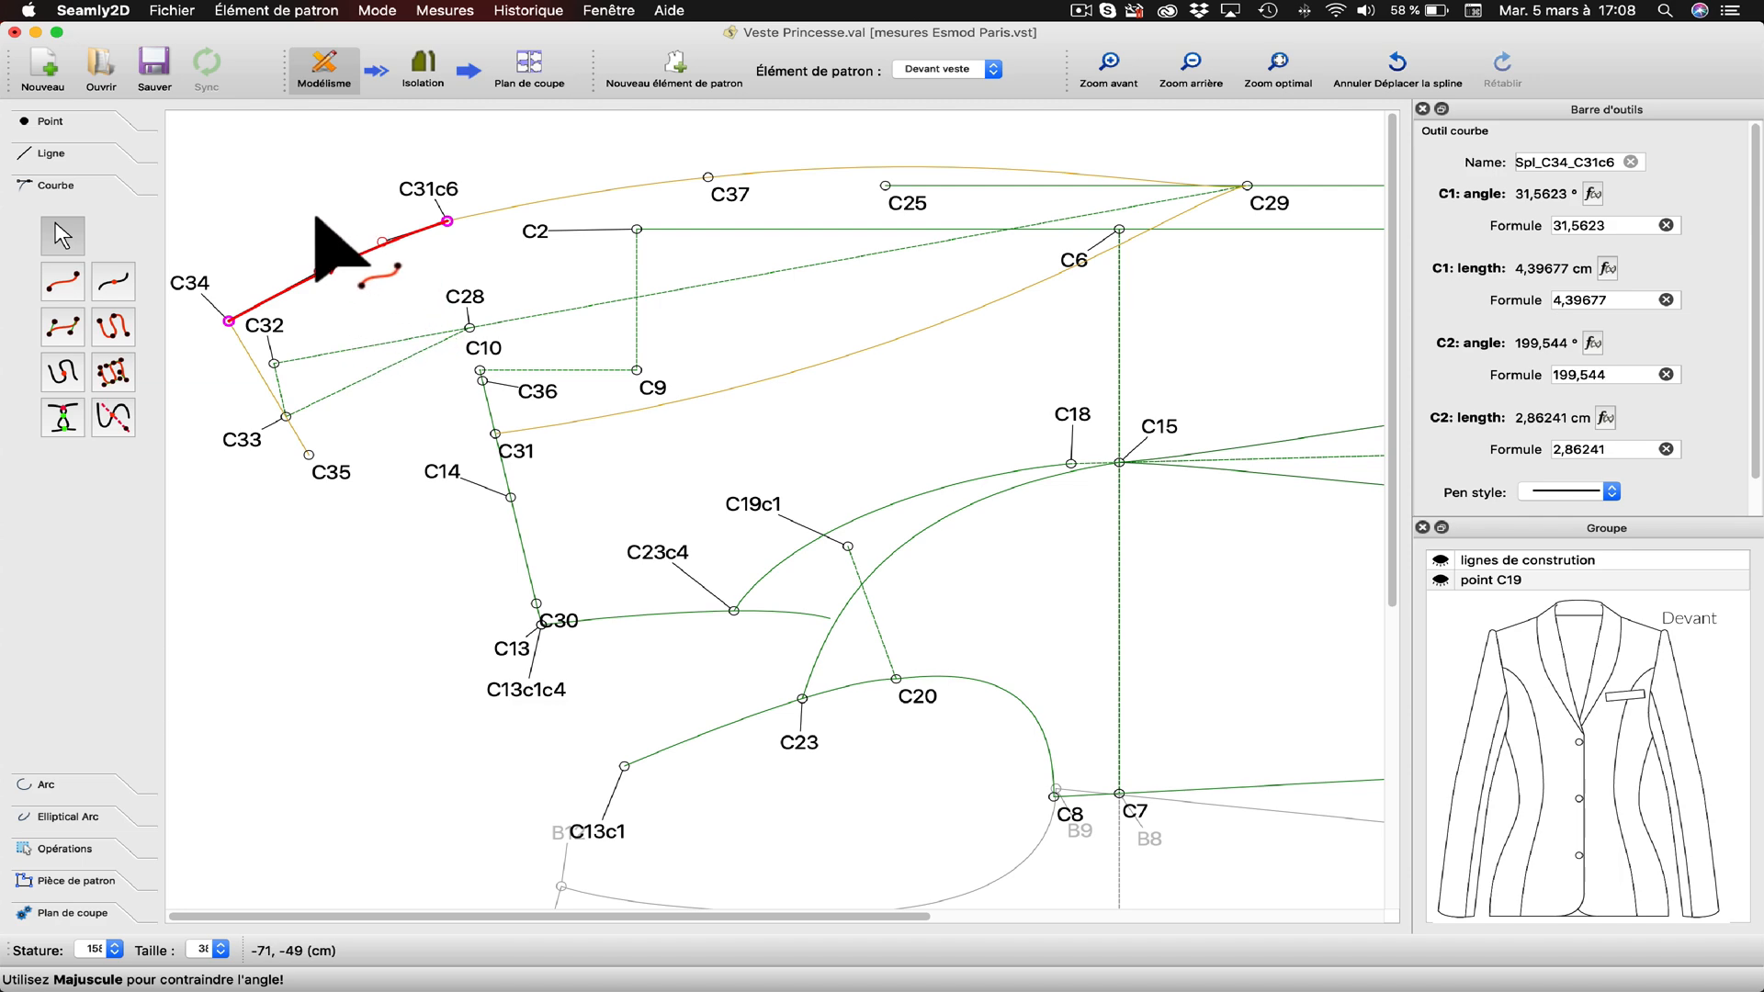
Set the length of perpendicular point C34 to 5,5 cm and its line colour to goldenrod.
click(196, 285)
right_click(202, 292)
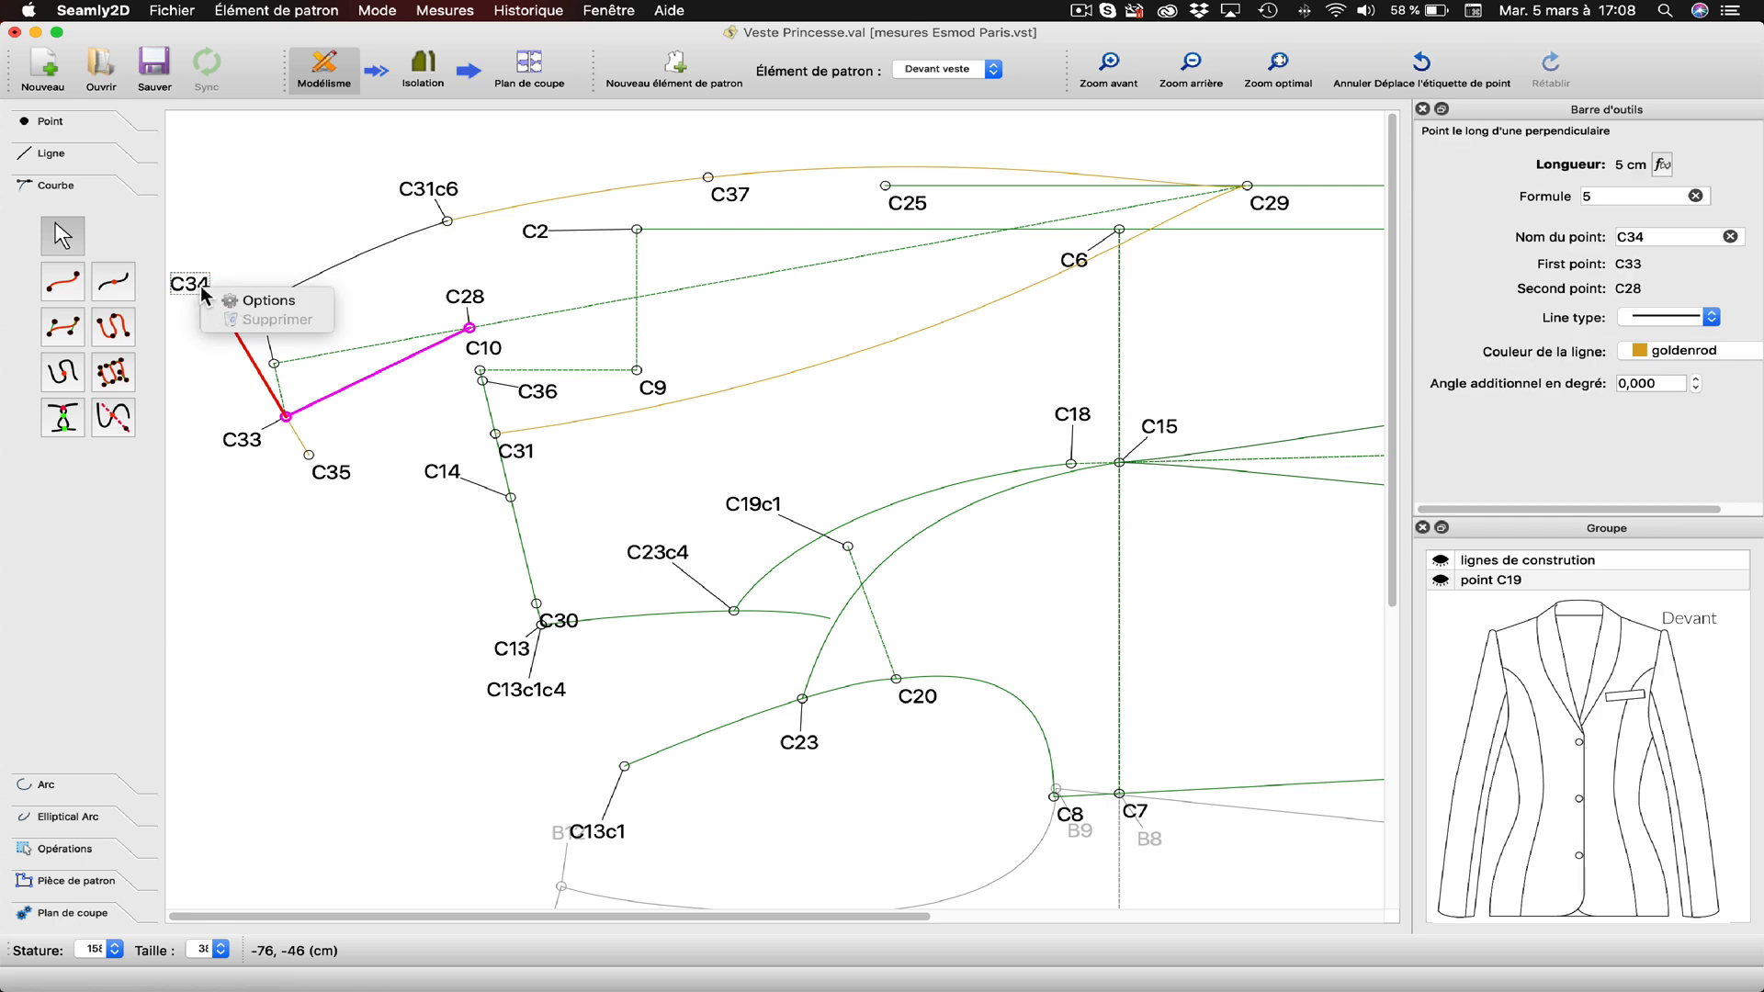
click(257, 303)
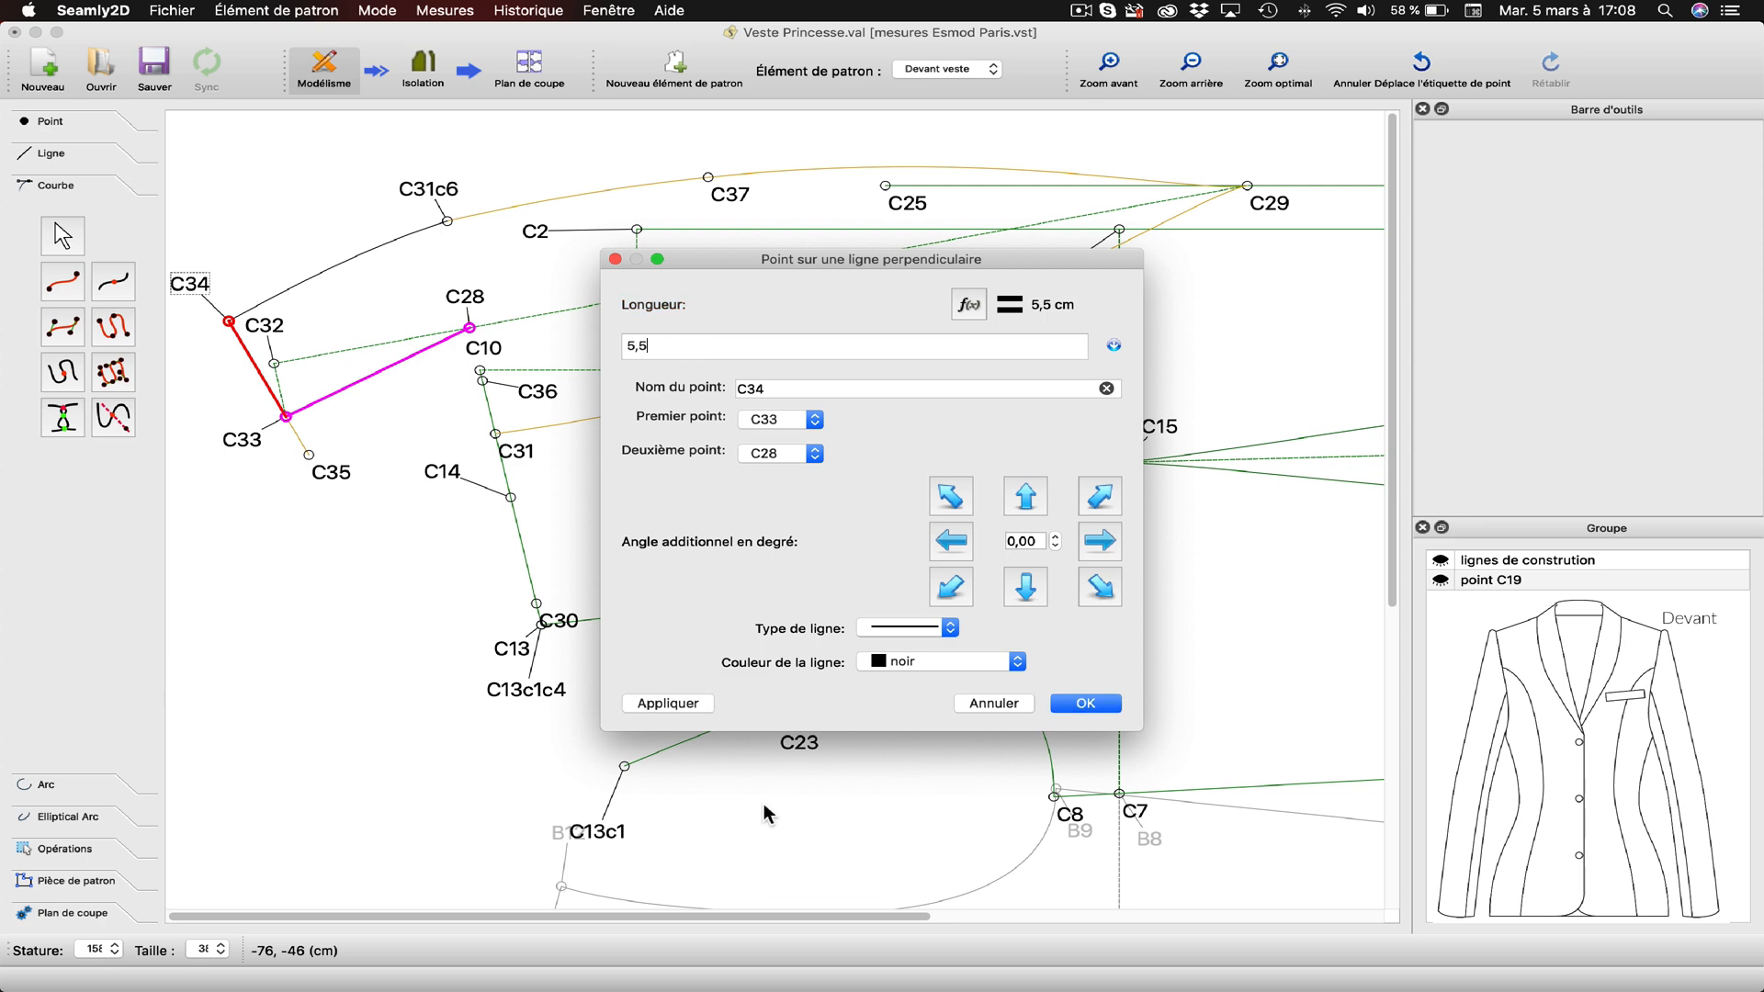
click(679, 702)
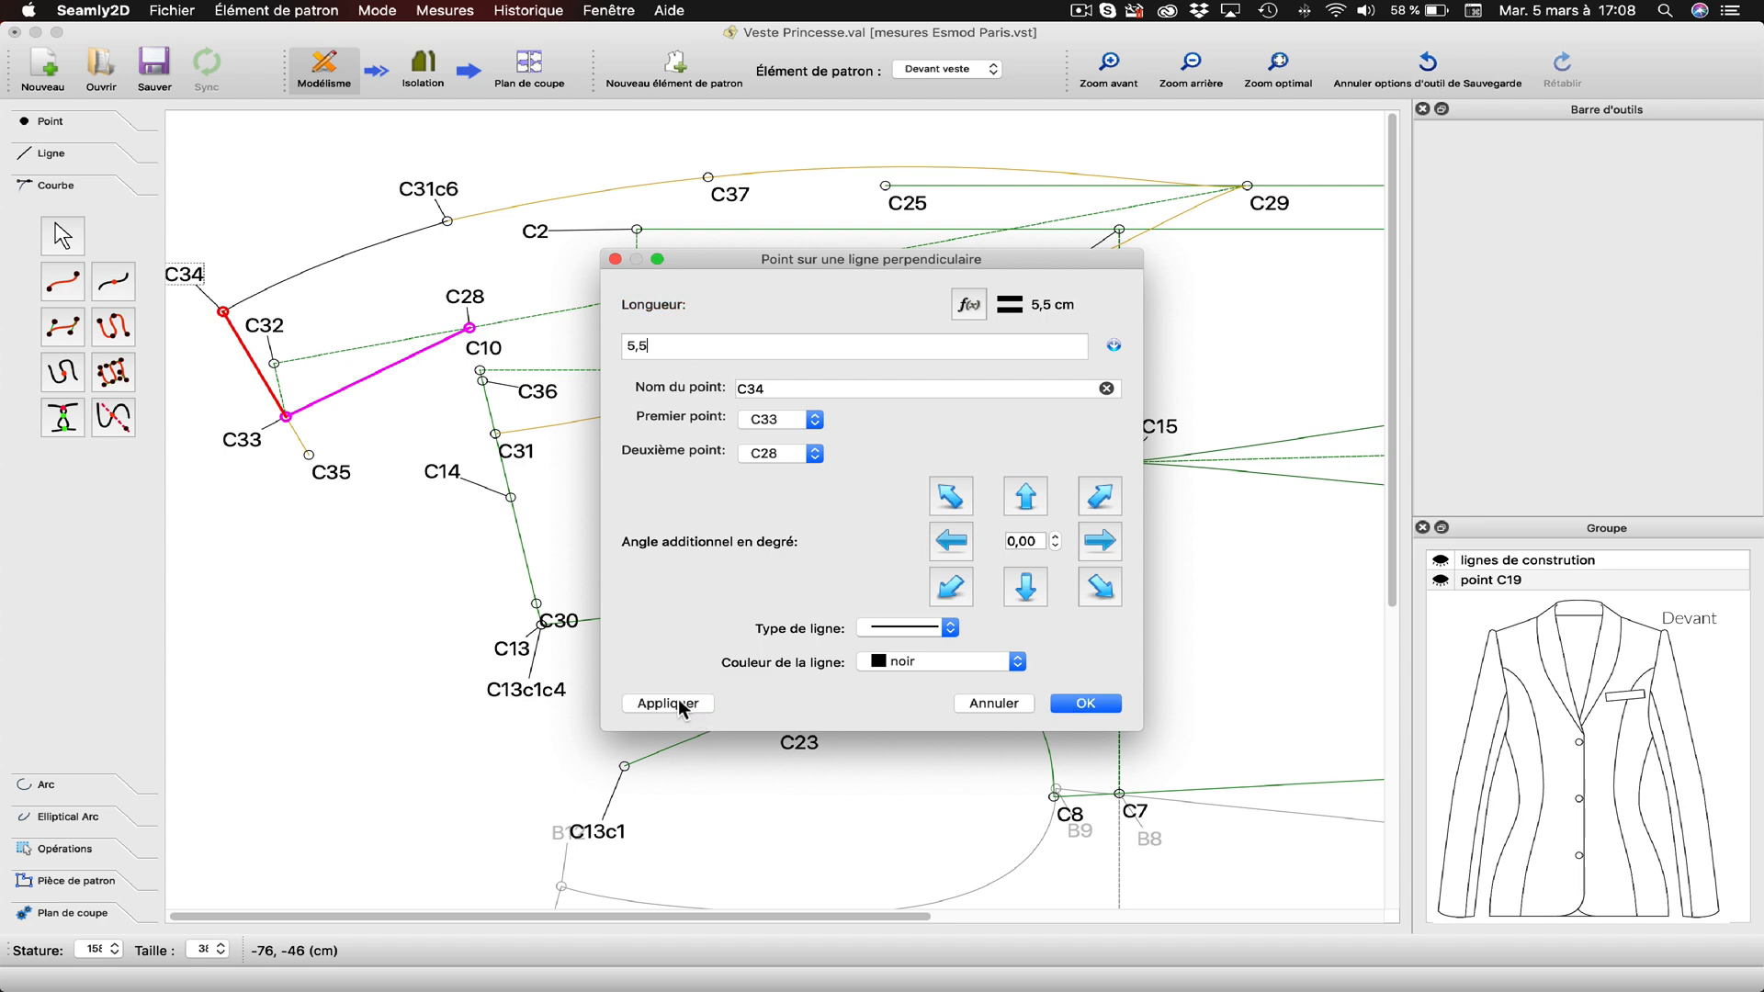
click(890, 661)
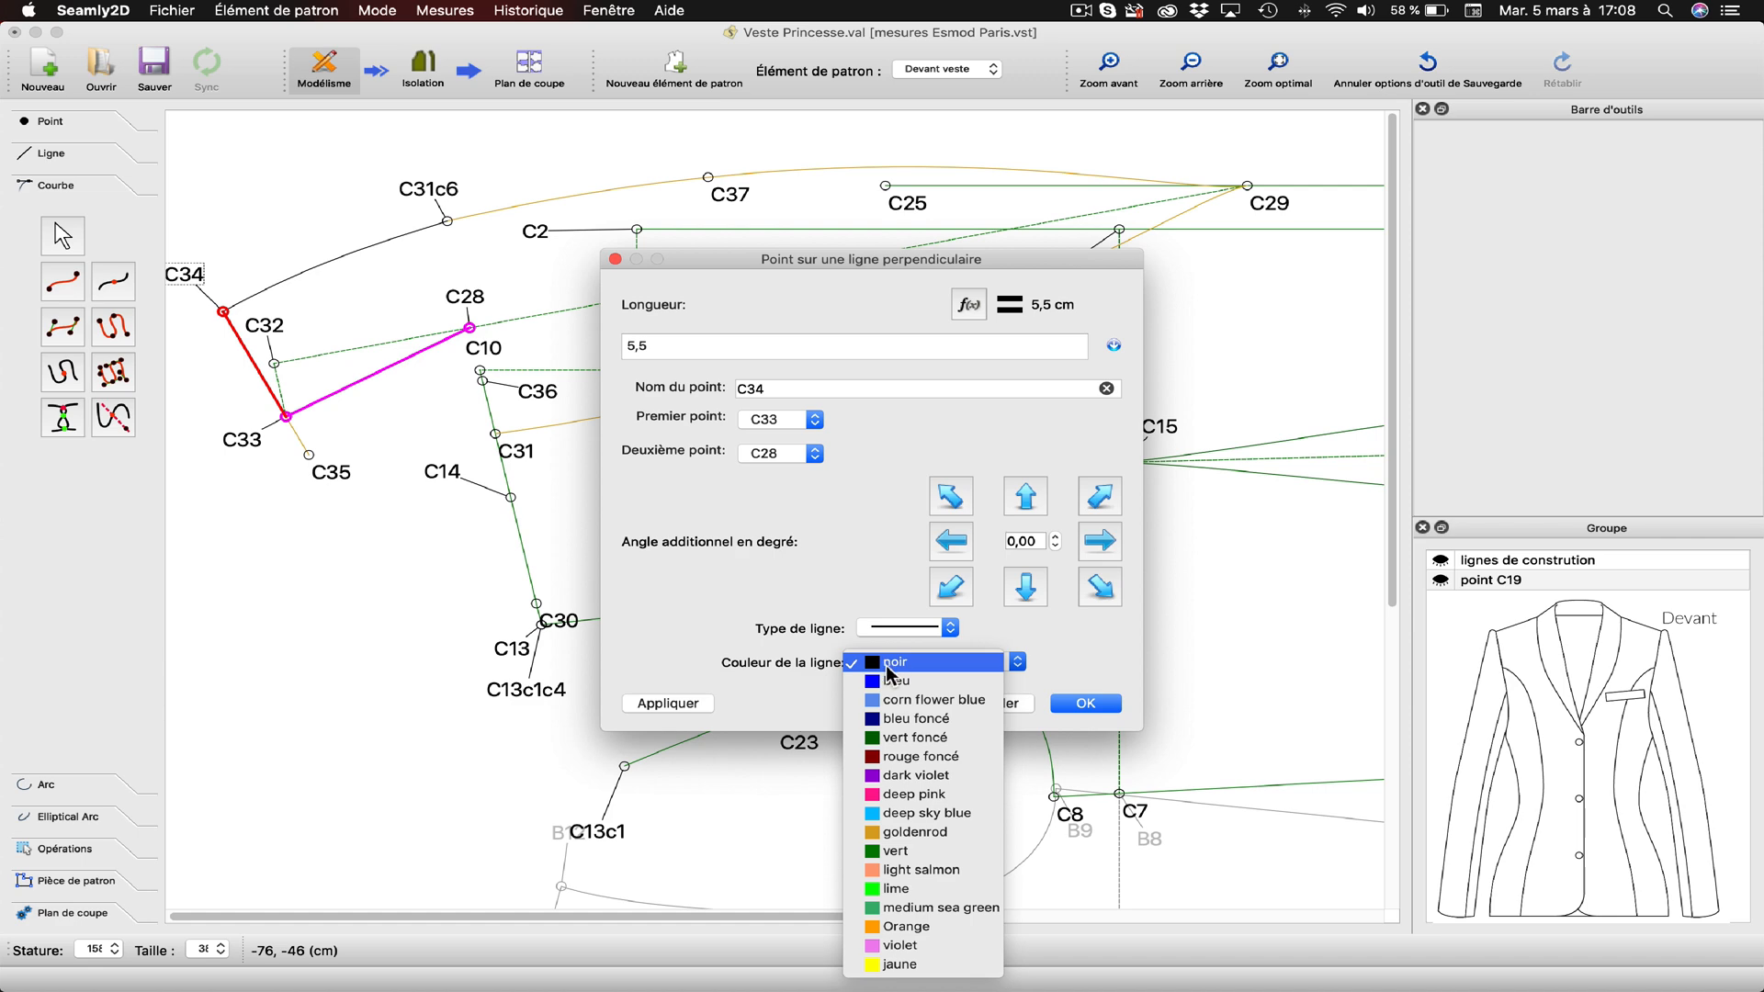
click(898, 832)
click(680, 705)
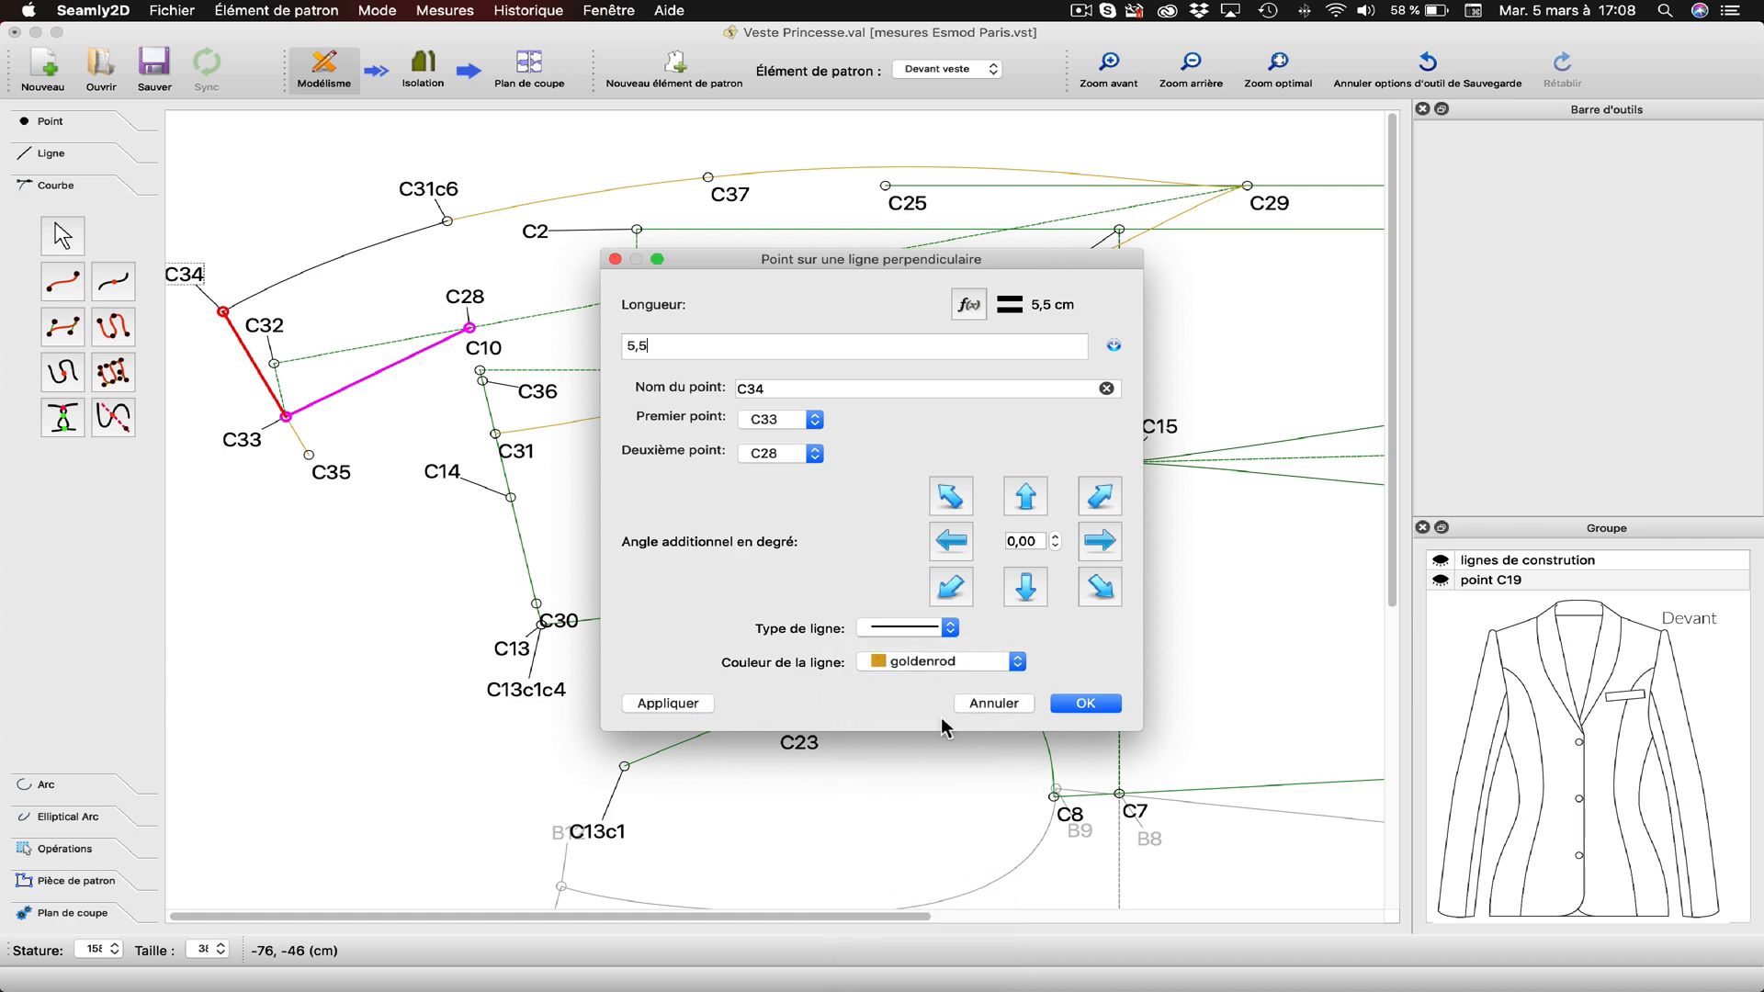
click(1106, 704)
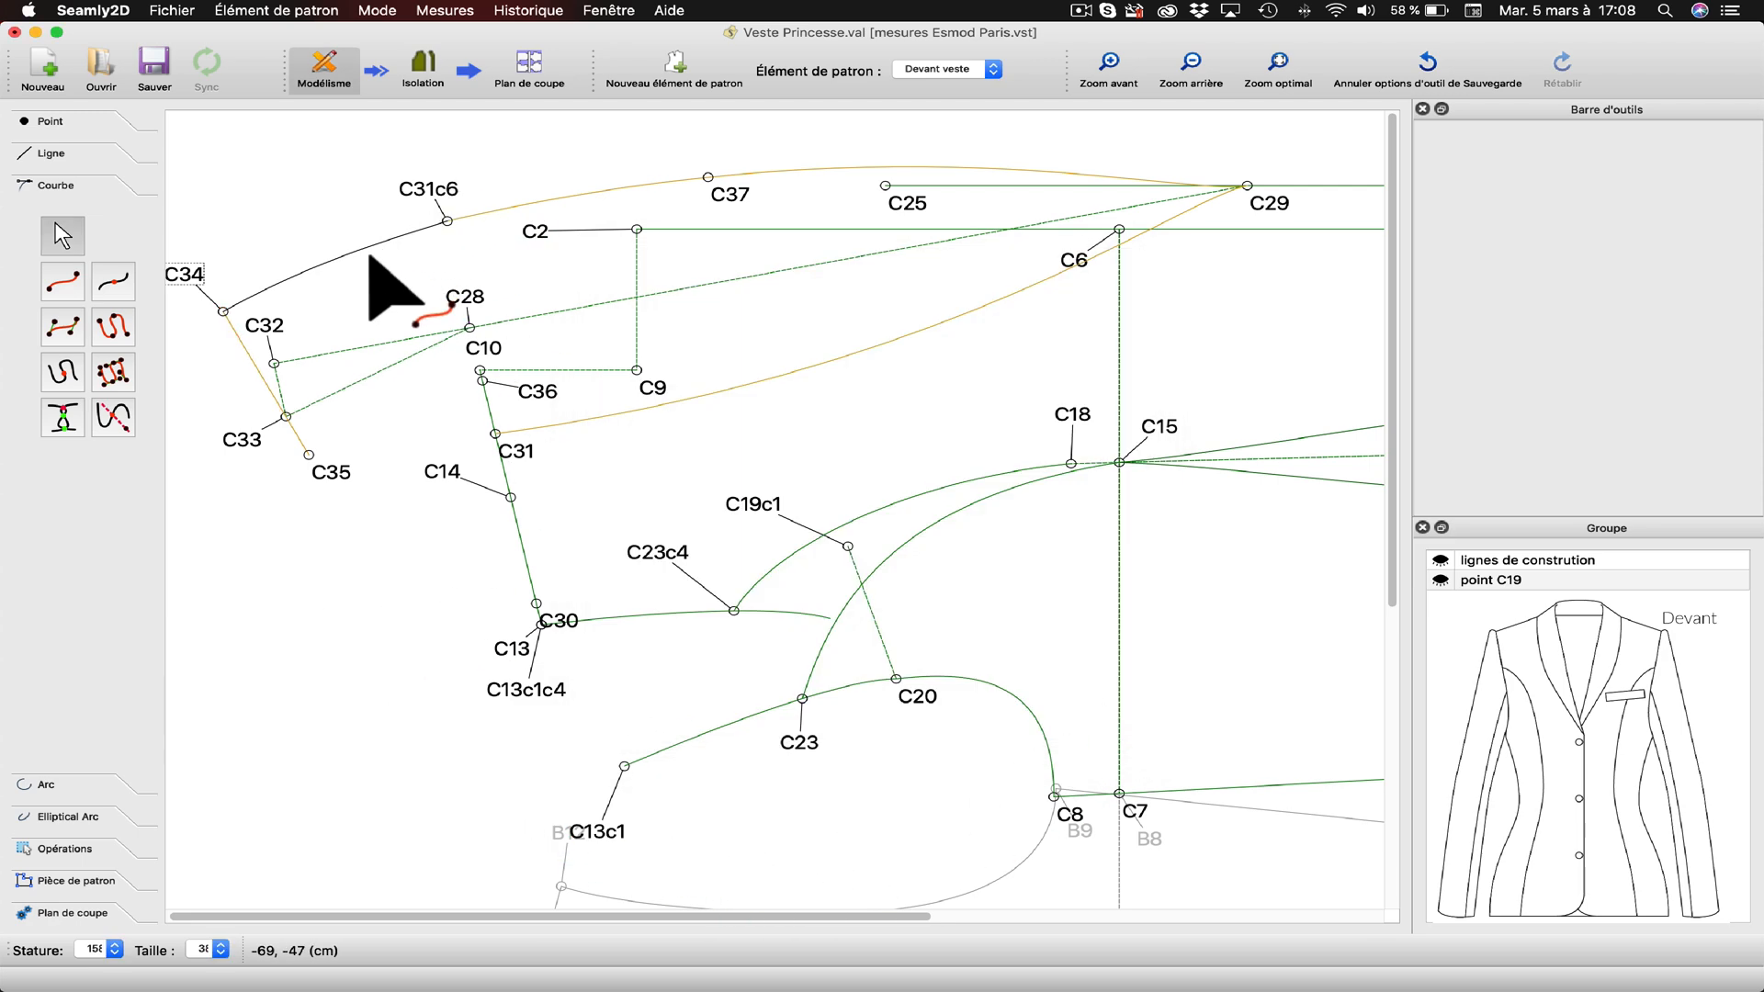
Change the colour of the curve between C34 and C31c6 to goldenrod.
click(352, 251)
right_click(352, 252)
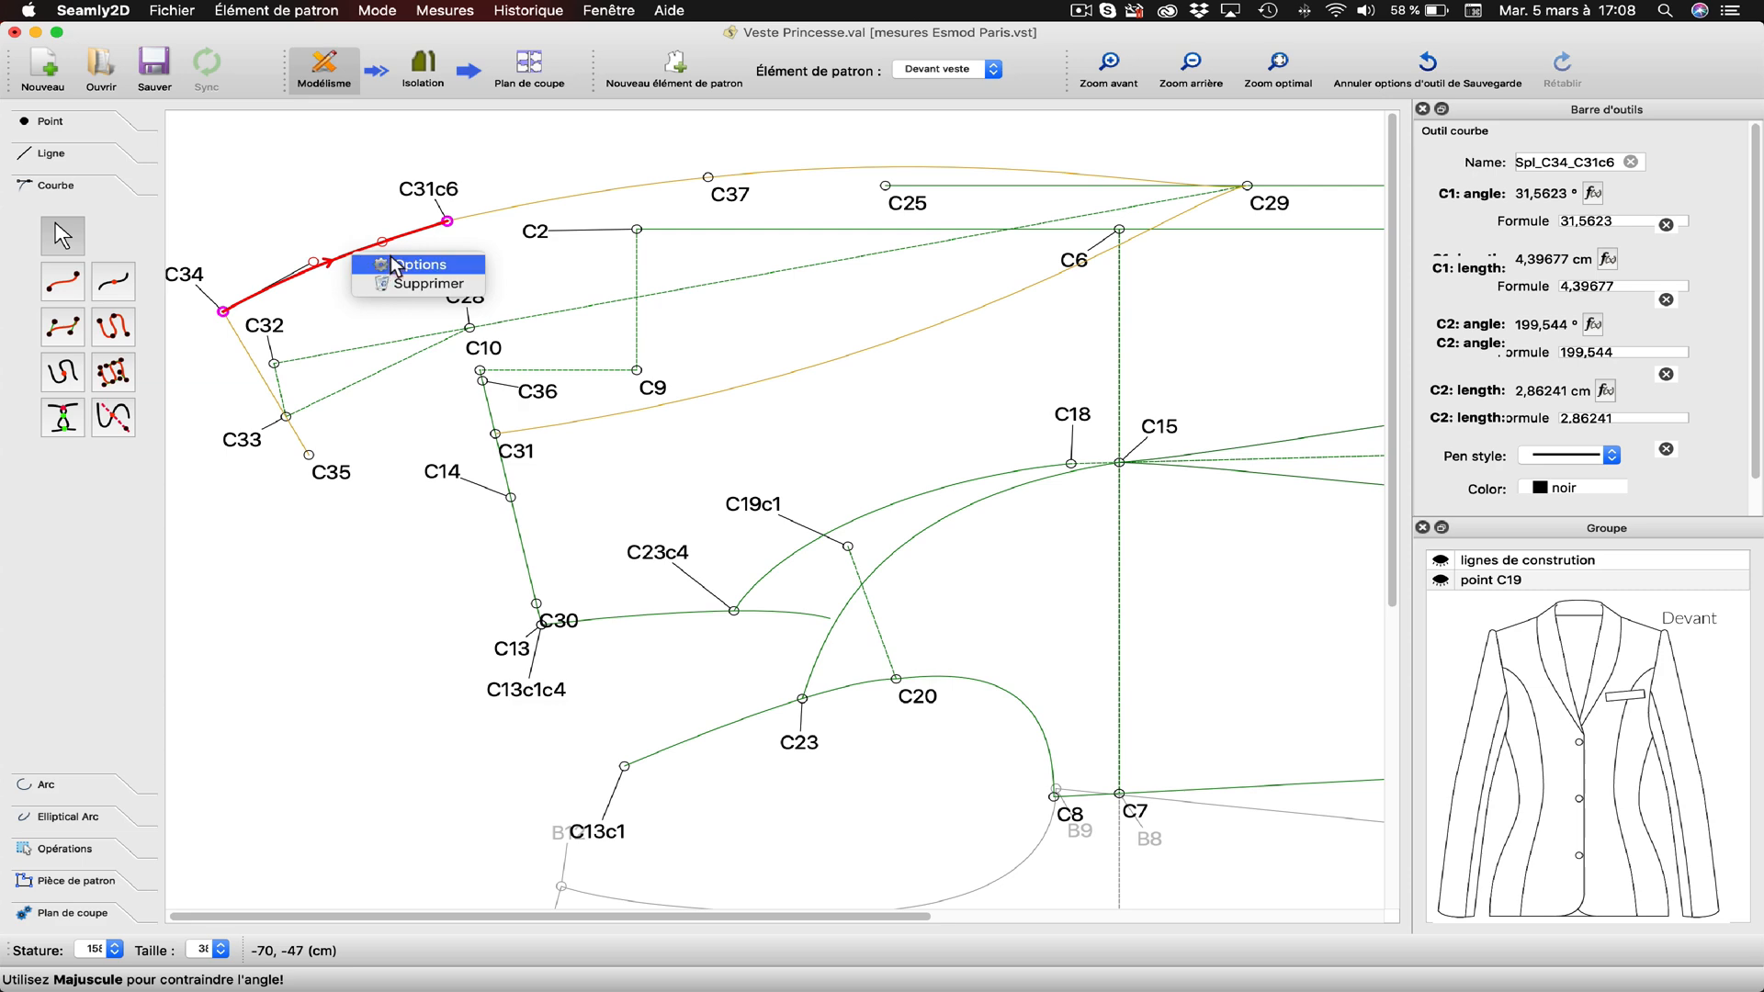
click(391, 266)
click(705, 618)
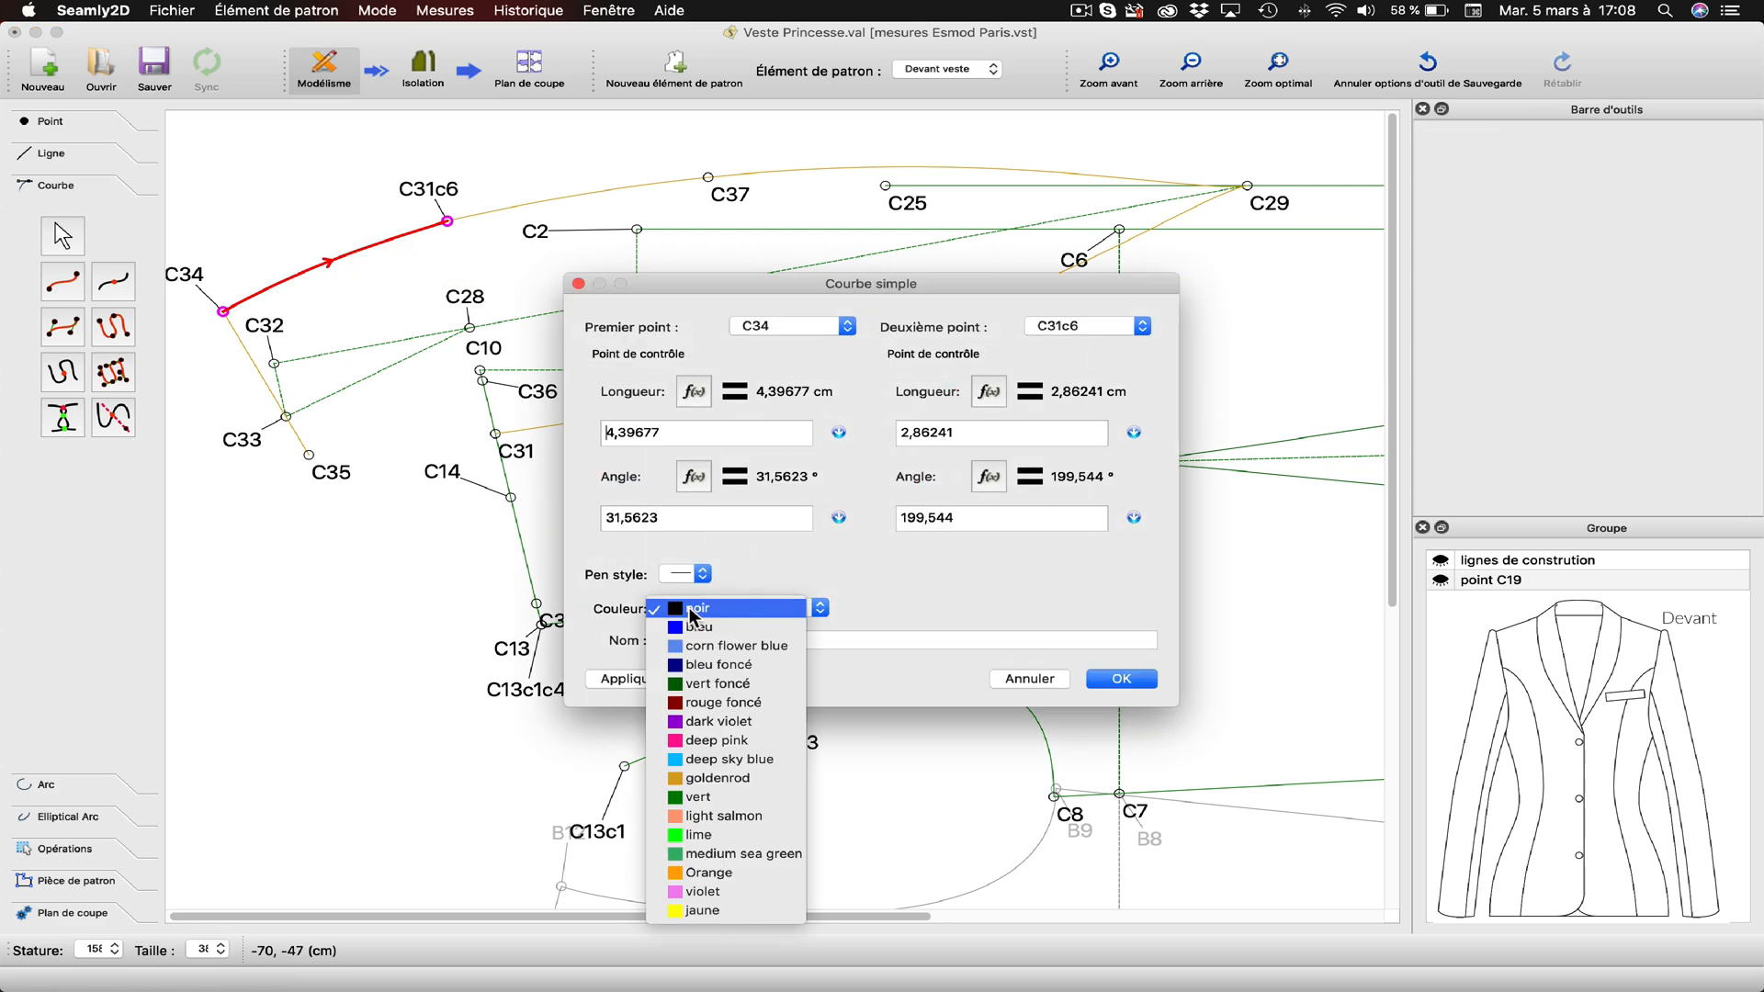
click(691, 779)
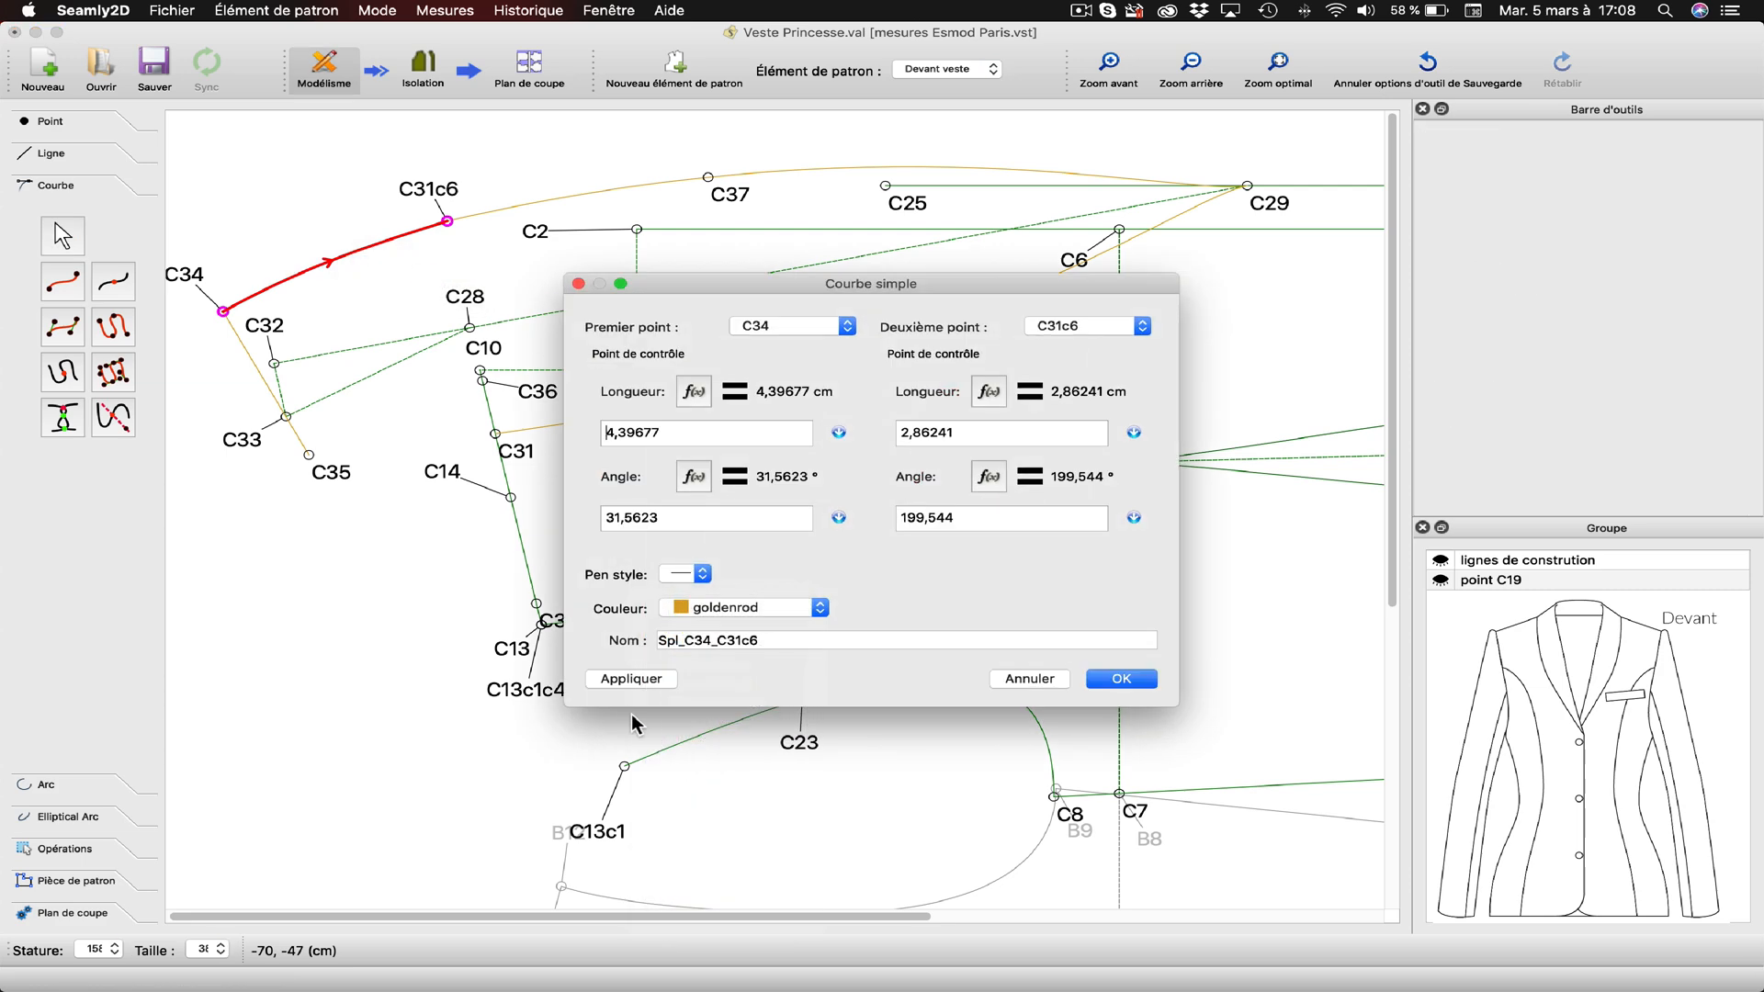
click(1125, 680)
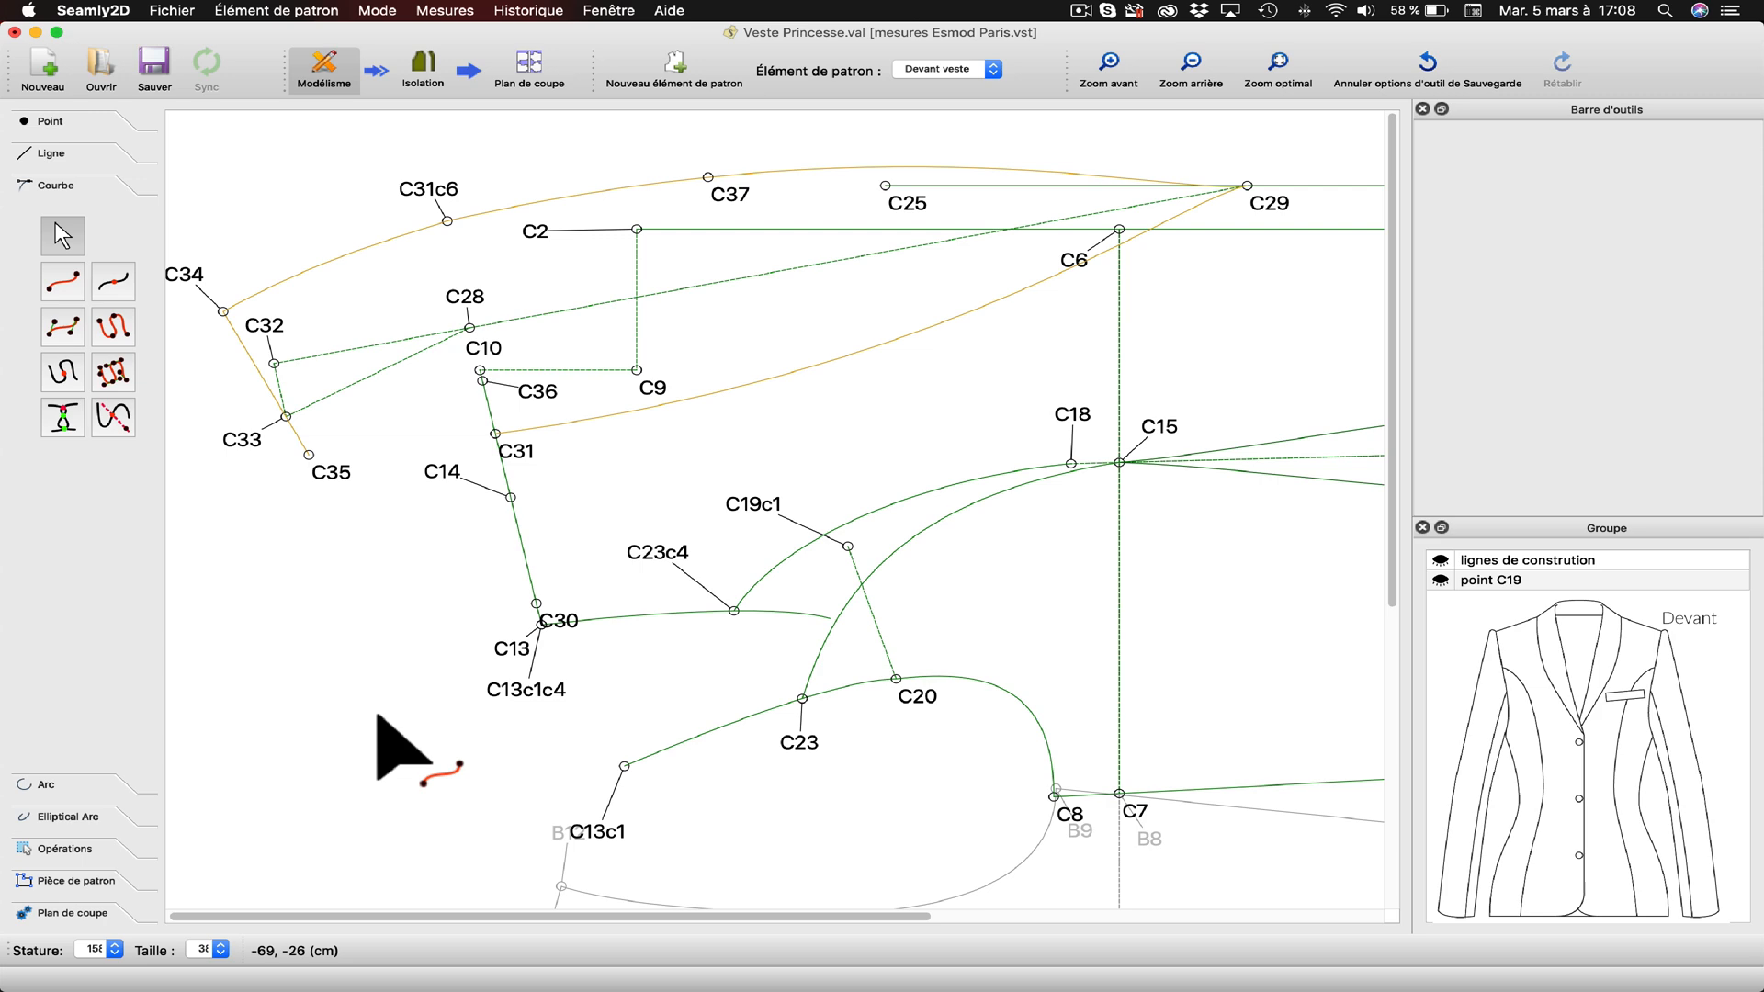
Draw a curve path from C35 through C36 to C37 and adjust its handles so it flows smoothly and rises steeply into C37.
click(116, 327)
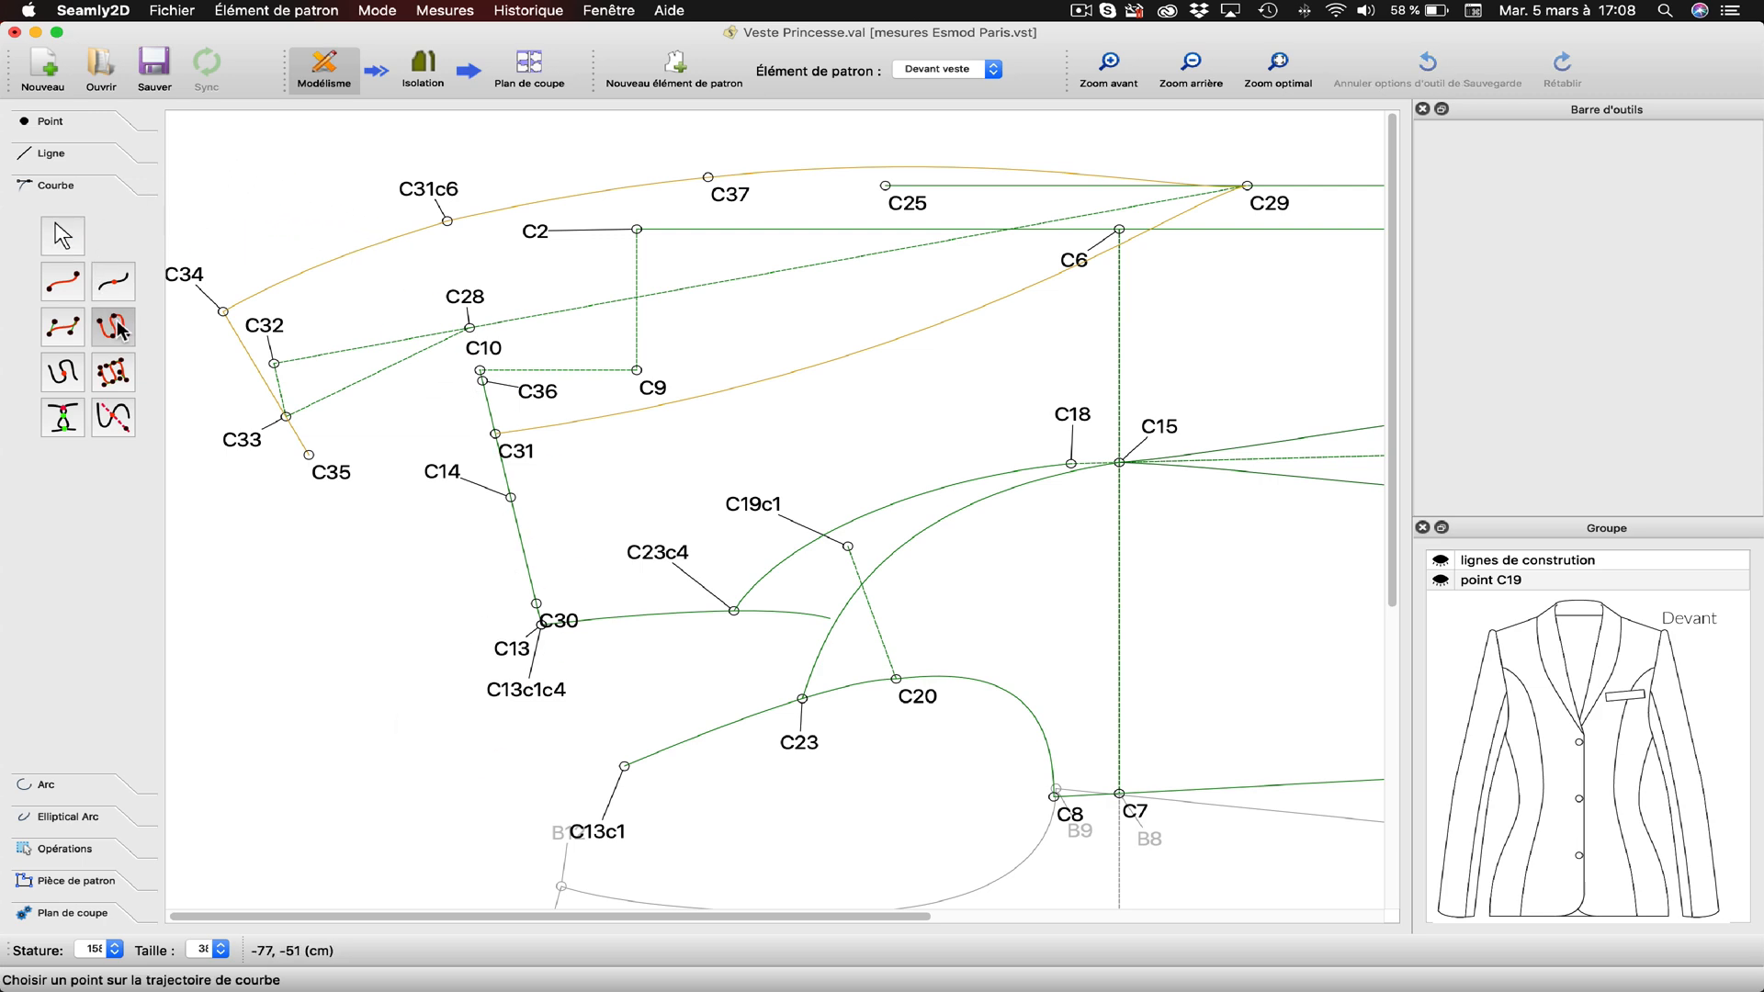
click(329, 473)
click(483, 381)
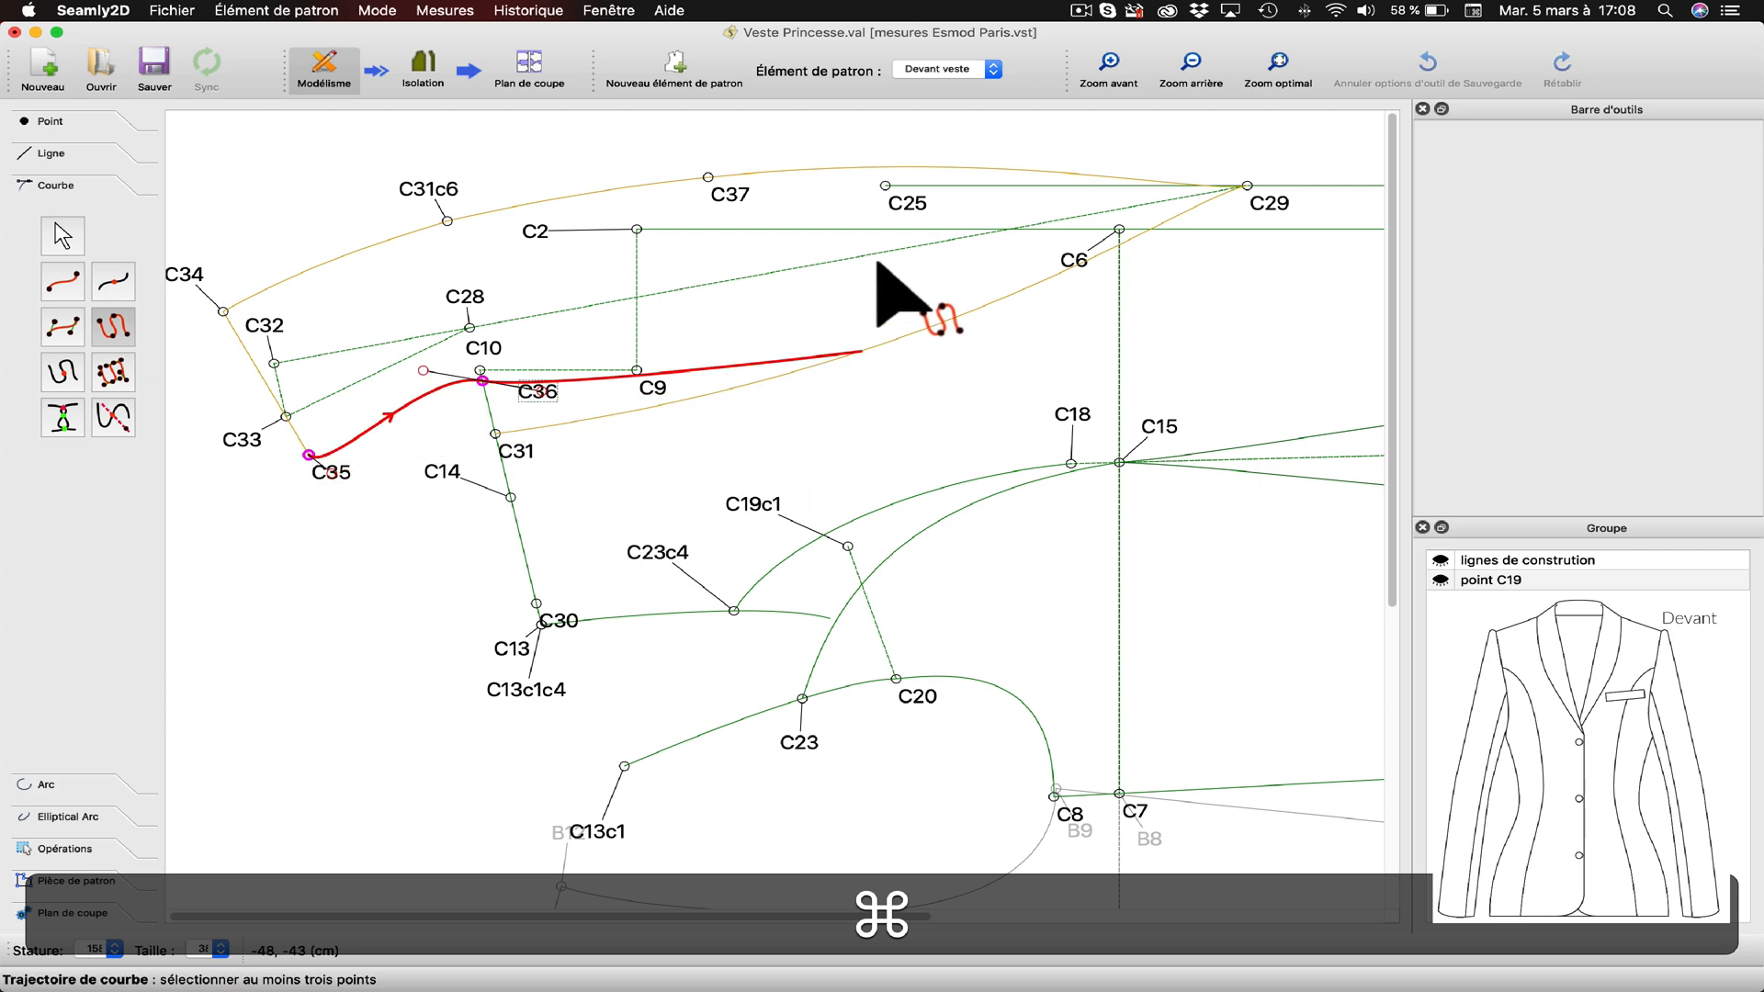
click(709, 178)
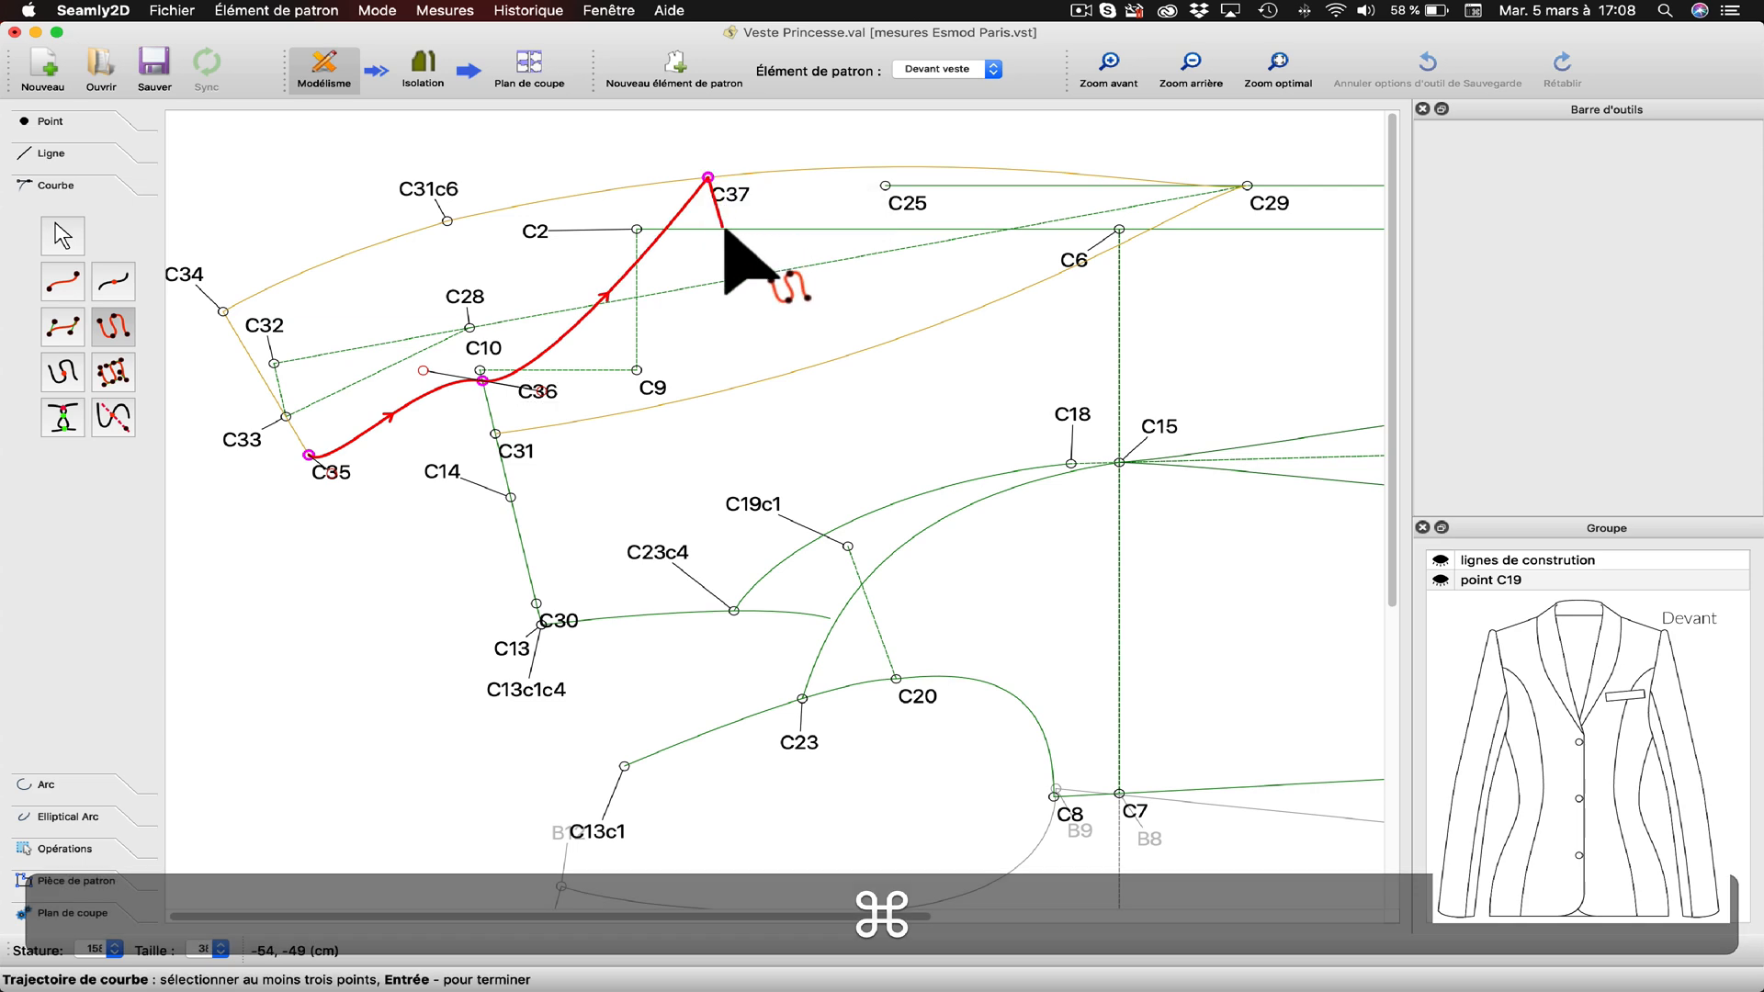
key(Return)
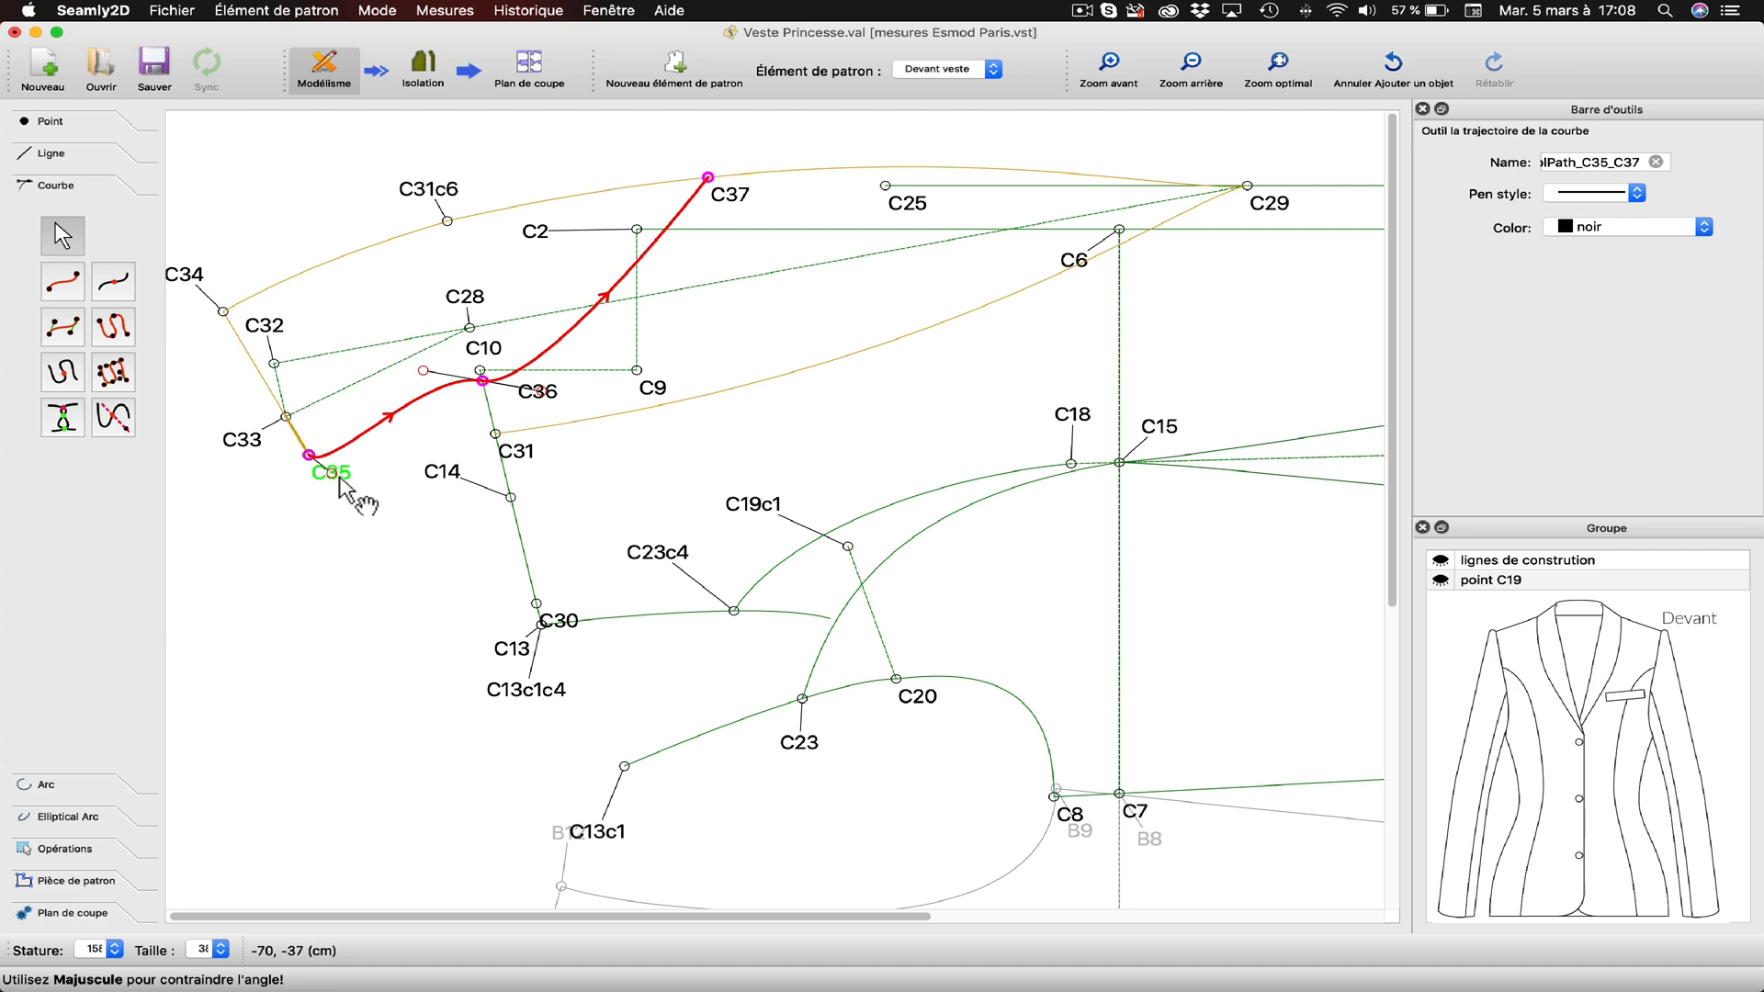
drag(332, 473, 454, 385)
drag(704, 186, 694, 354)
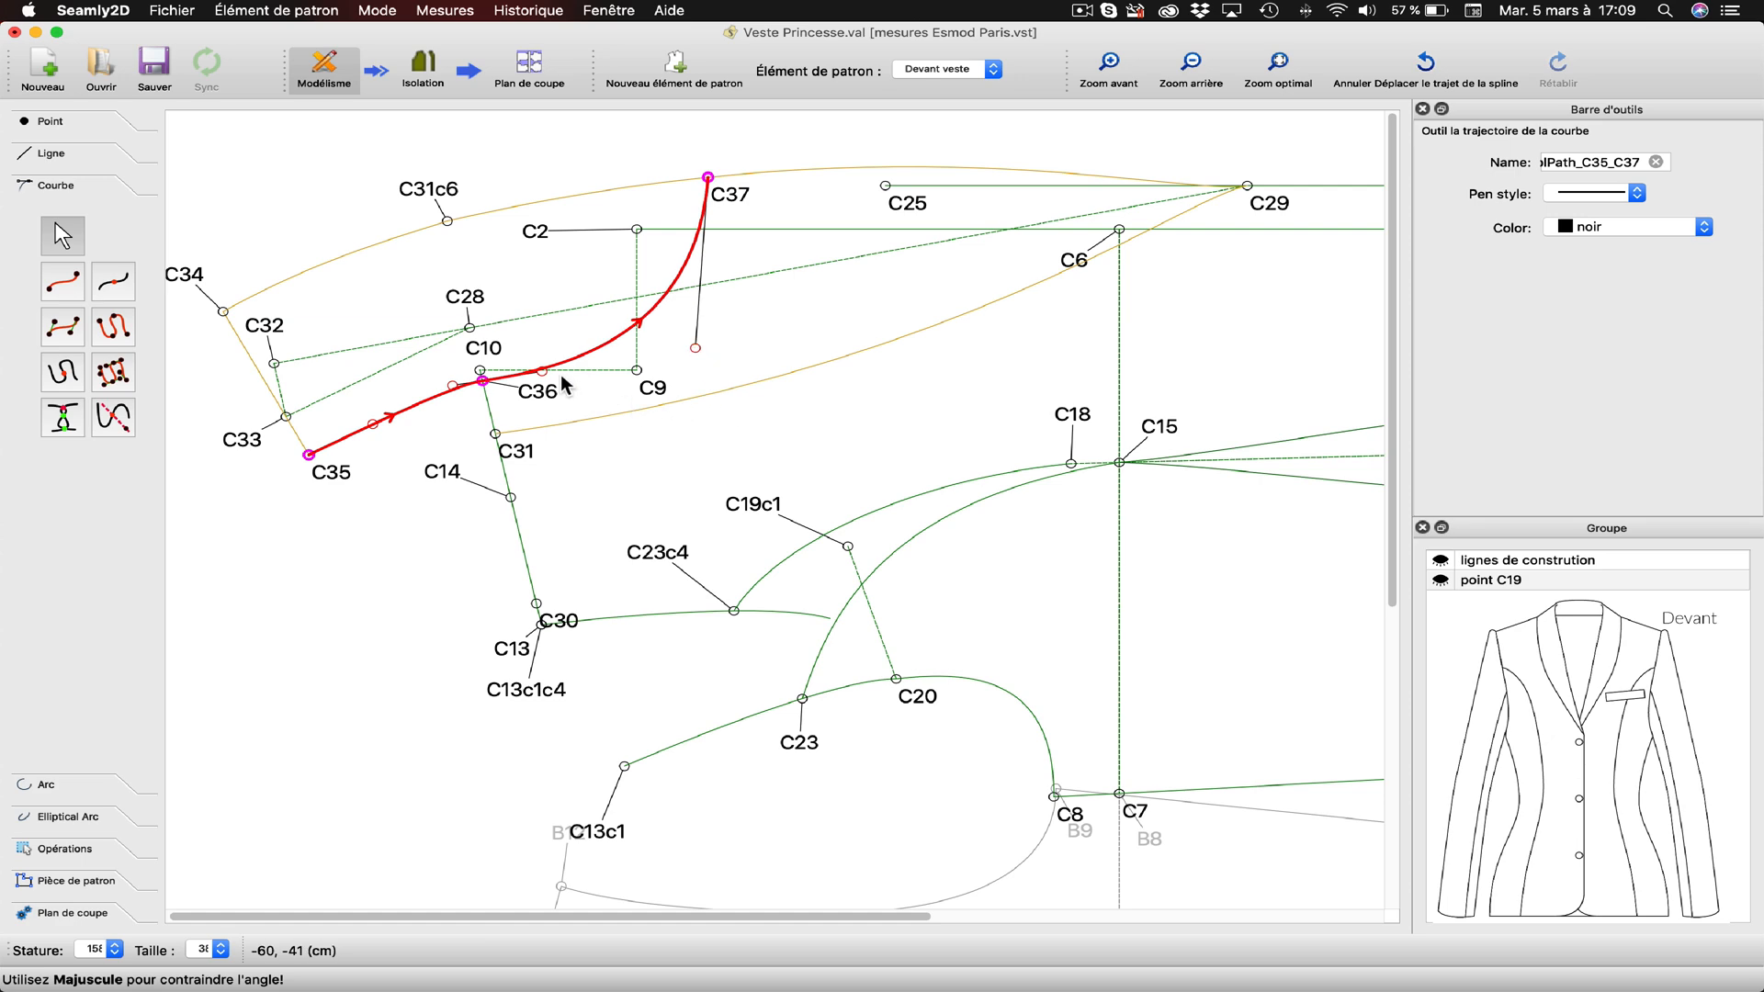
Refine the handles of the C35–C36–C37 curve path for a smooth passage through C36, with C37's handle about 8,4 cm at 264°.
mouse_move(549, 371)
mouse_down()
mouse_move(638, 372)
mouse_move(576, 362)
mouse_up()
drag(454, 388, 454, 391)
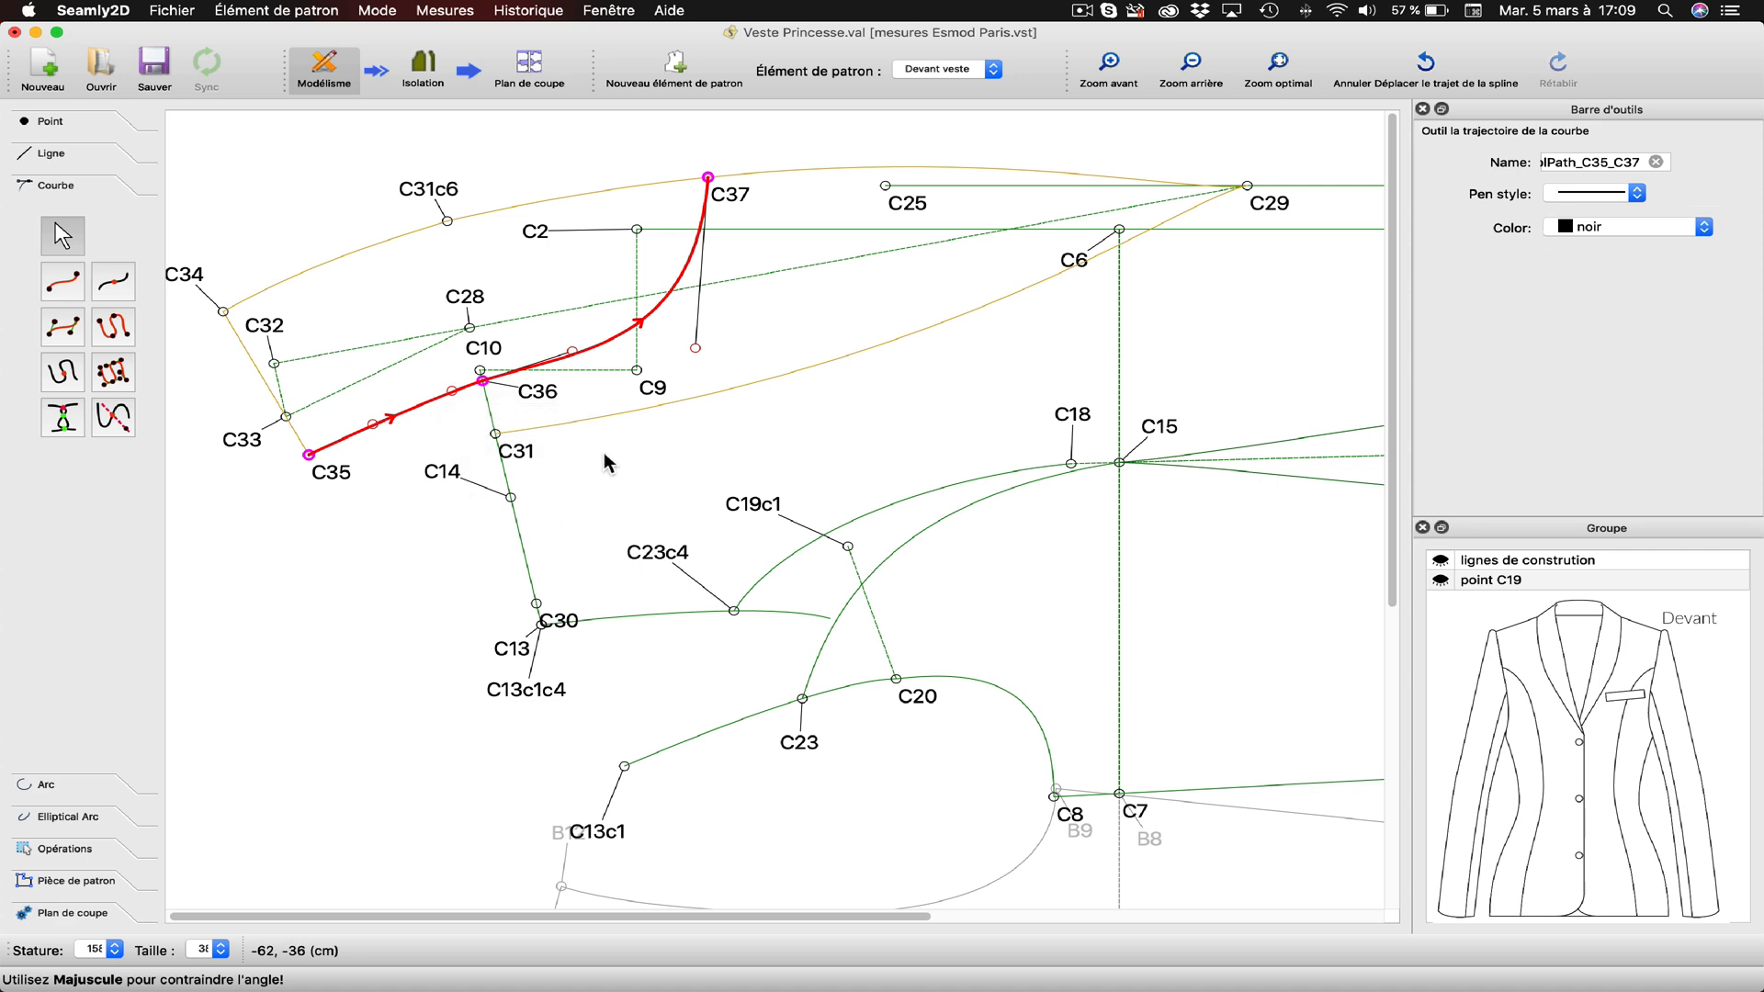
drag(696, 349, 690, 359)
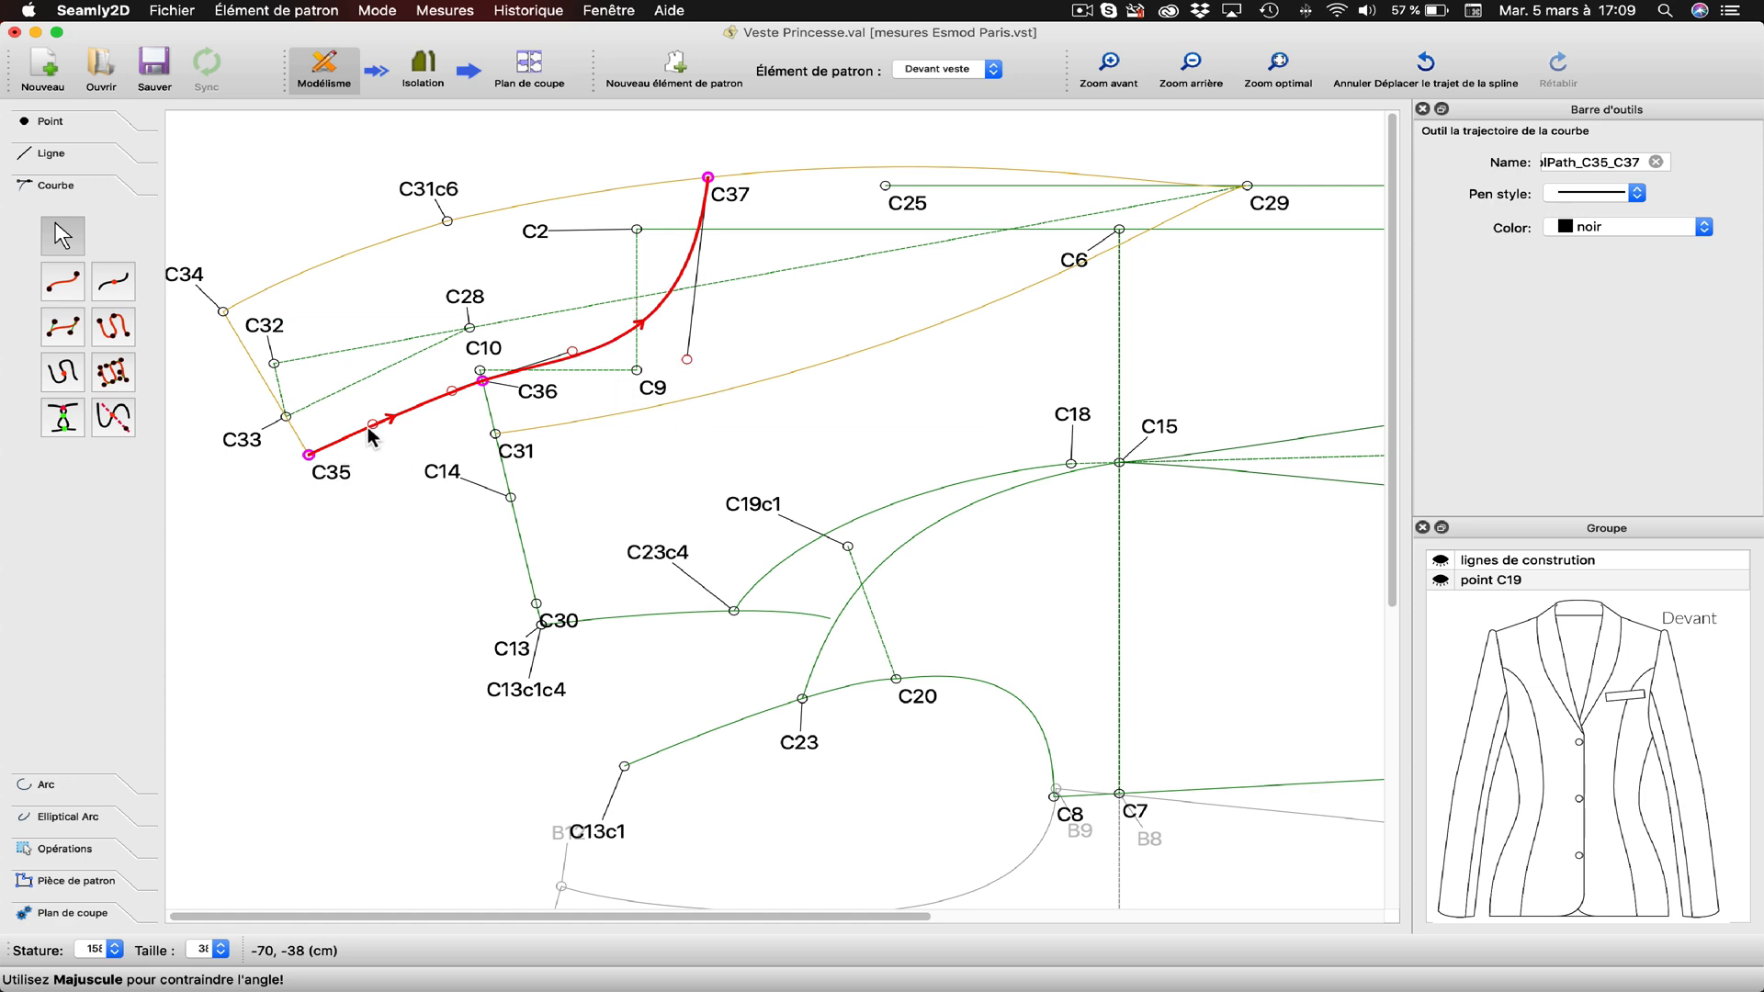
drag(373, 425, 394, 411)
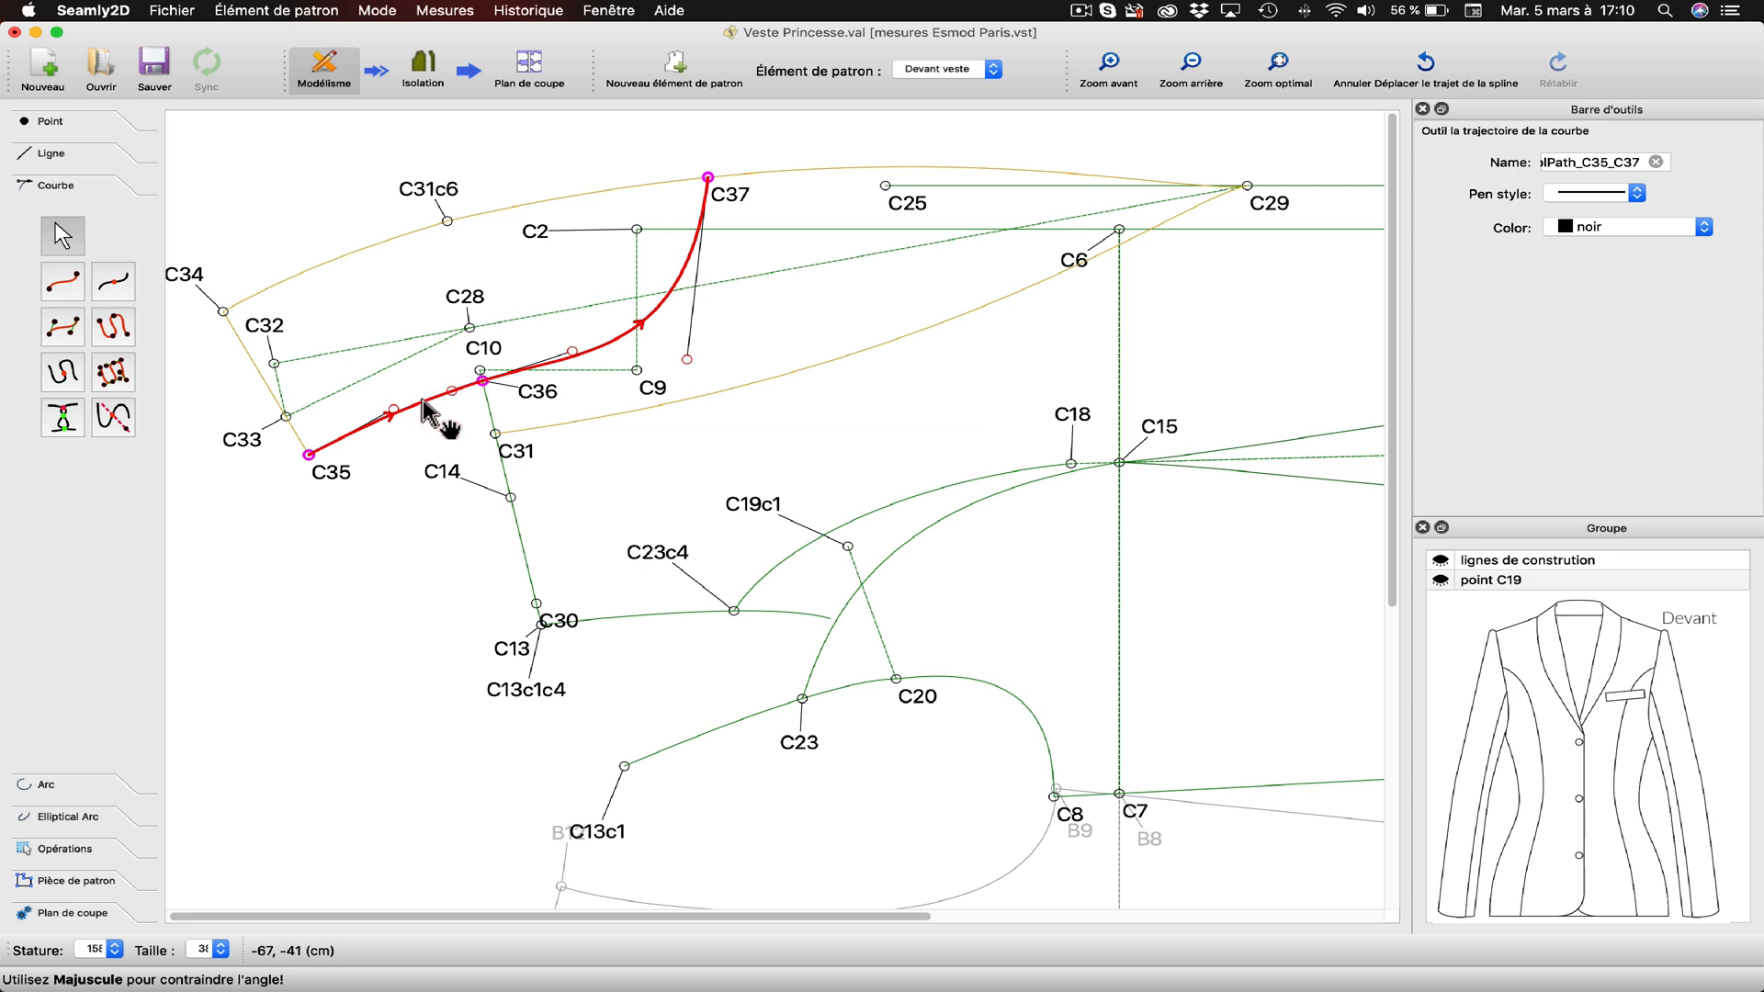
Change the colour of the curve path from C35 to C37 to goldenrod.
right_click(428, 405)
click(453, 413)
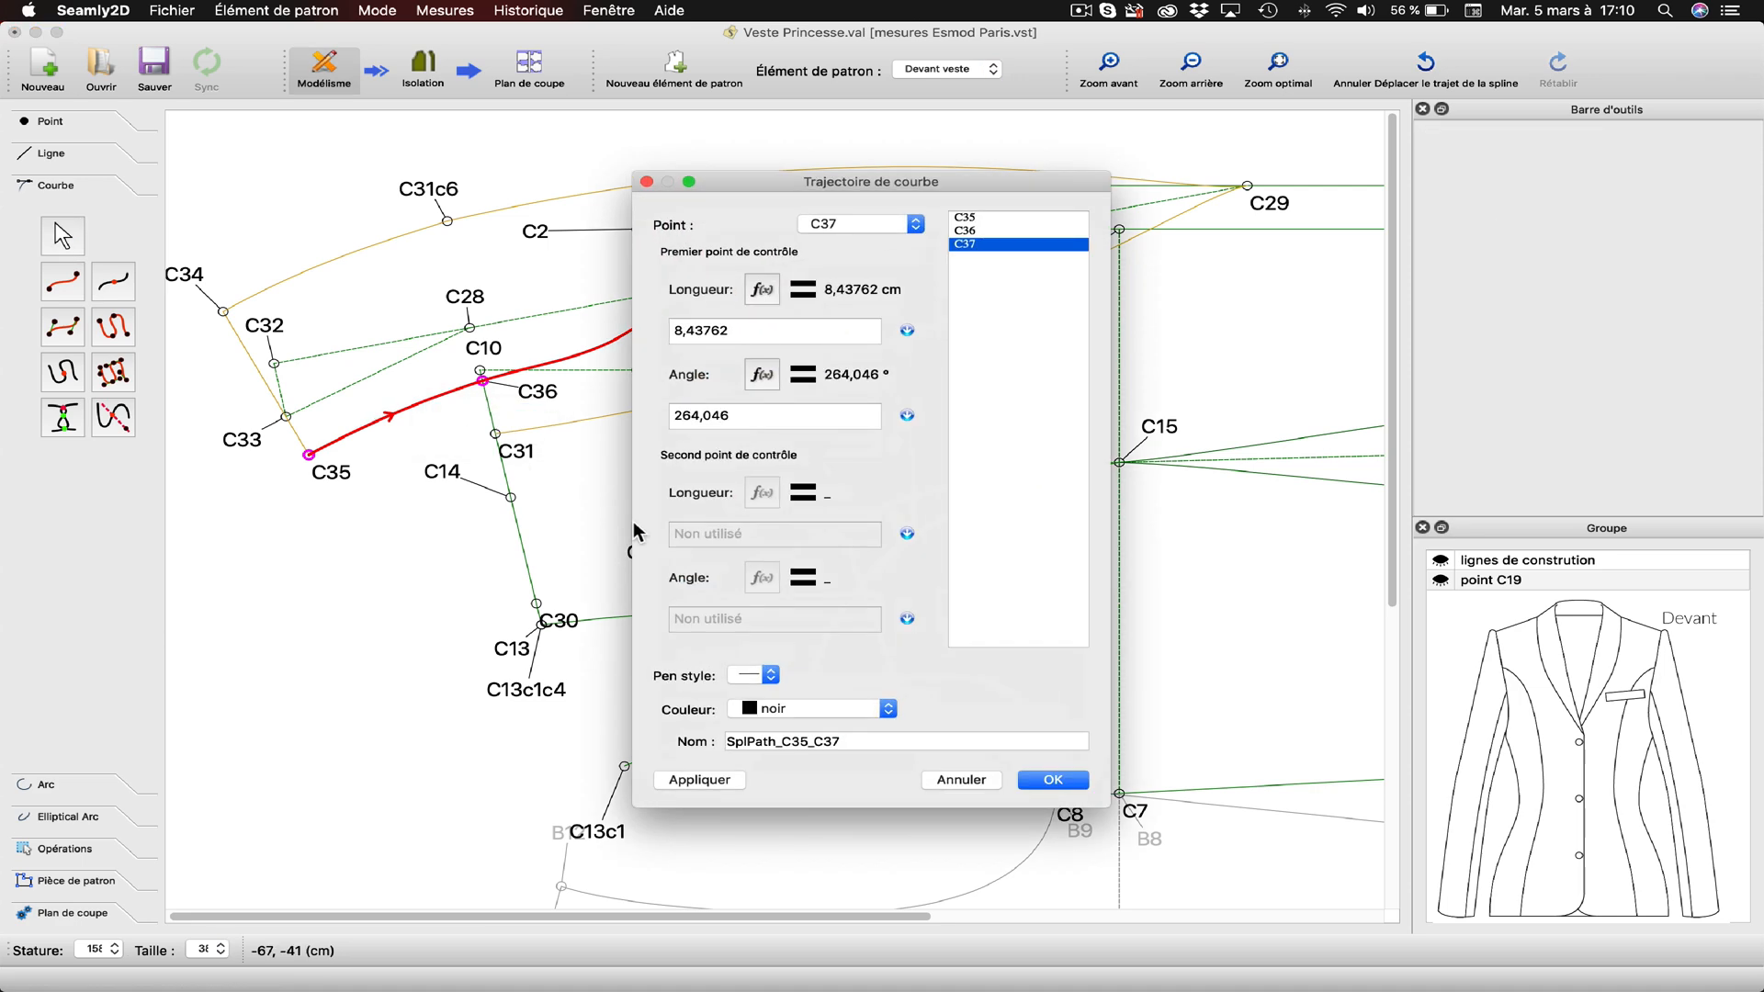
click(745, 712)
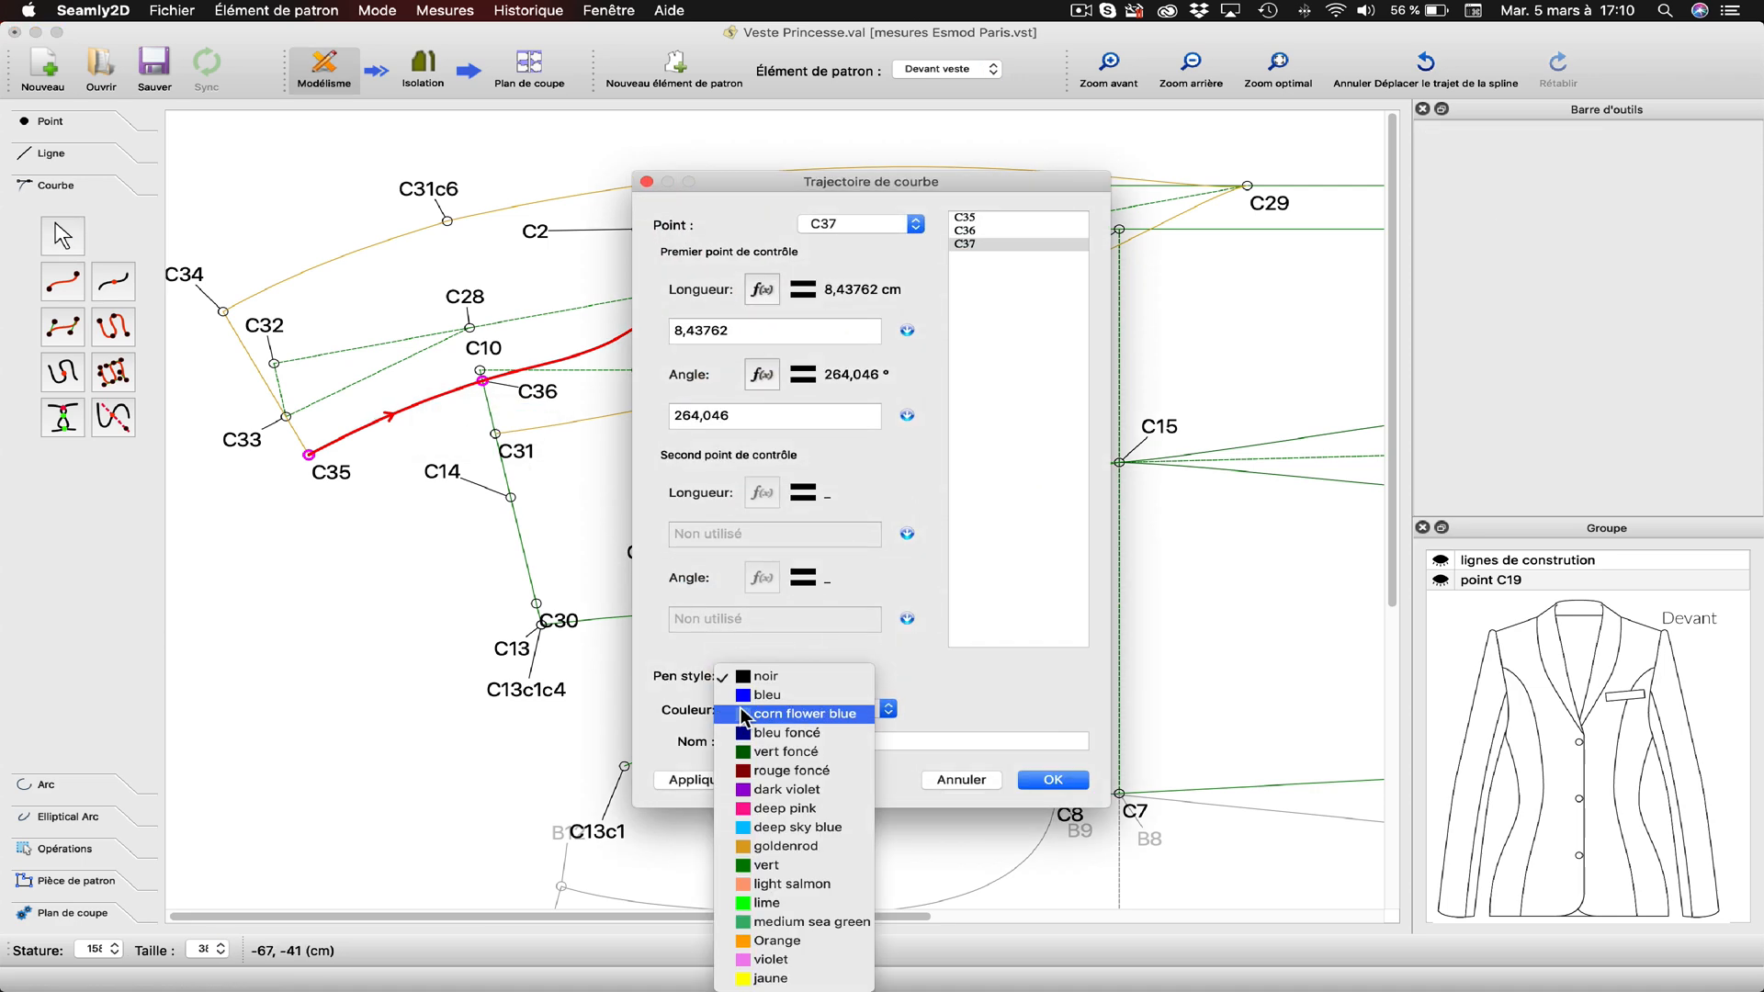
click(759, 847)
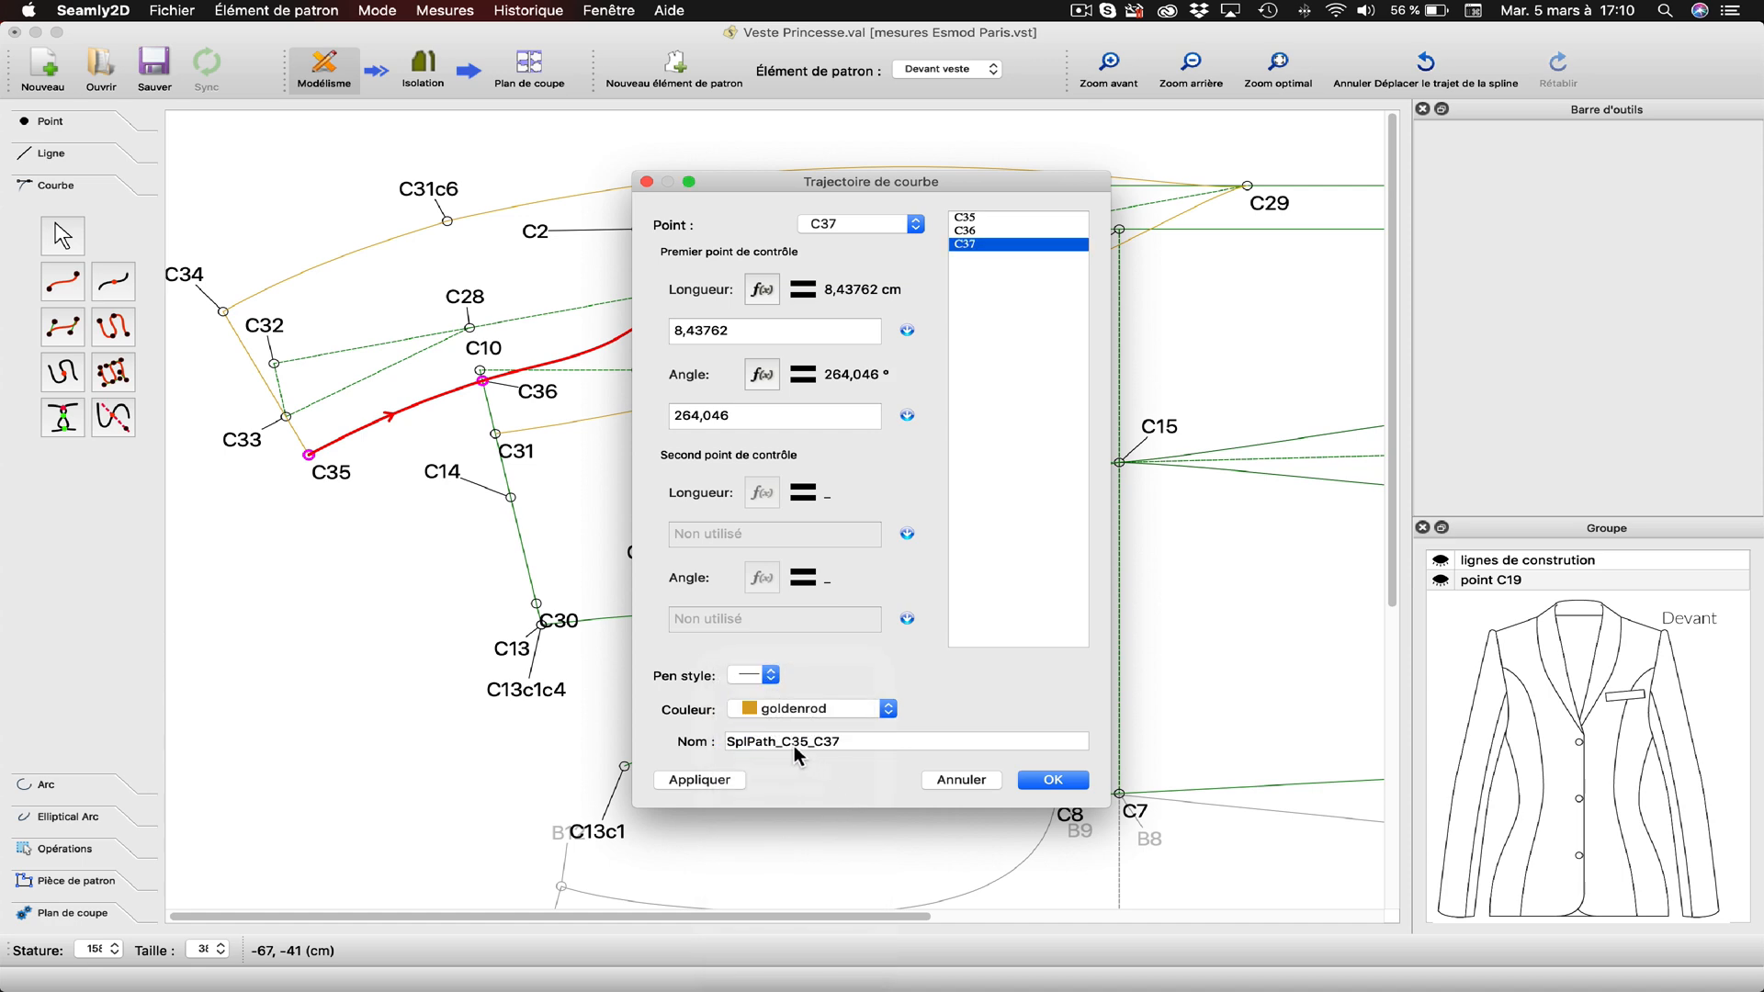
click(691, 781)
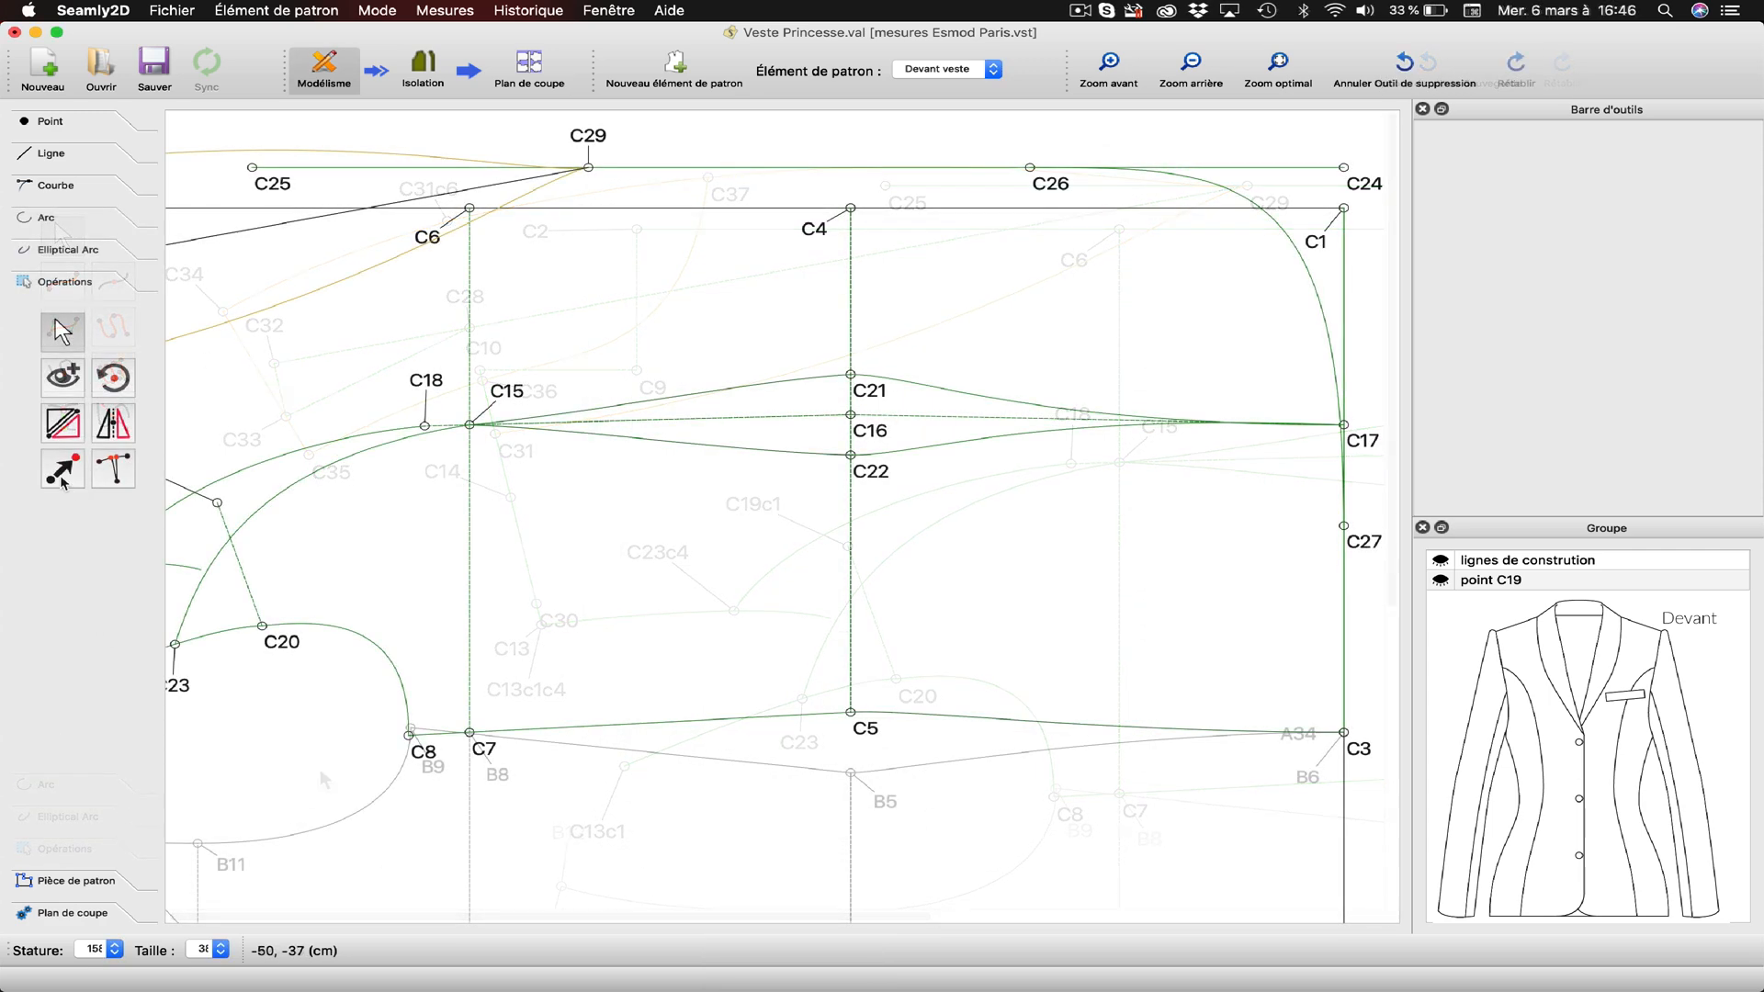
Create a moved copy of point C29 at an angle of 270° and a length of 2 cm.
click(62, 469)
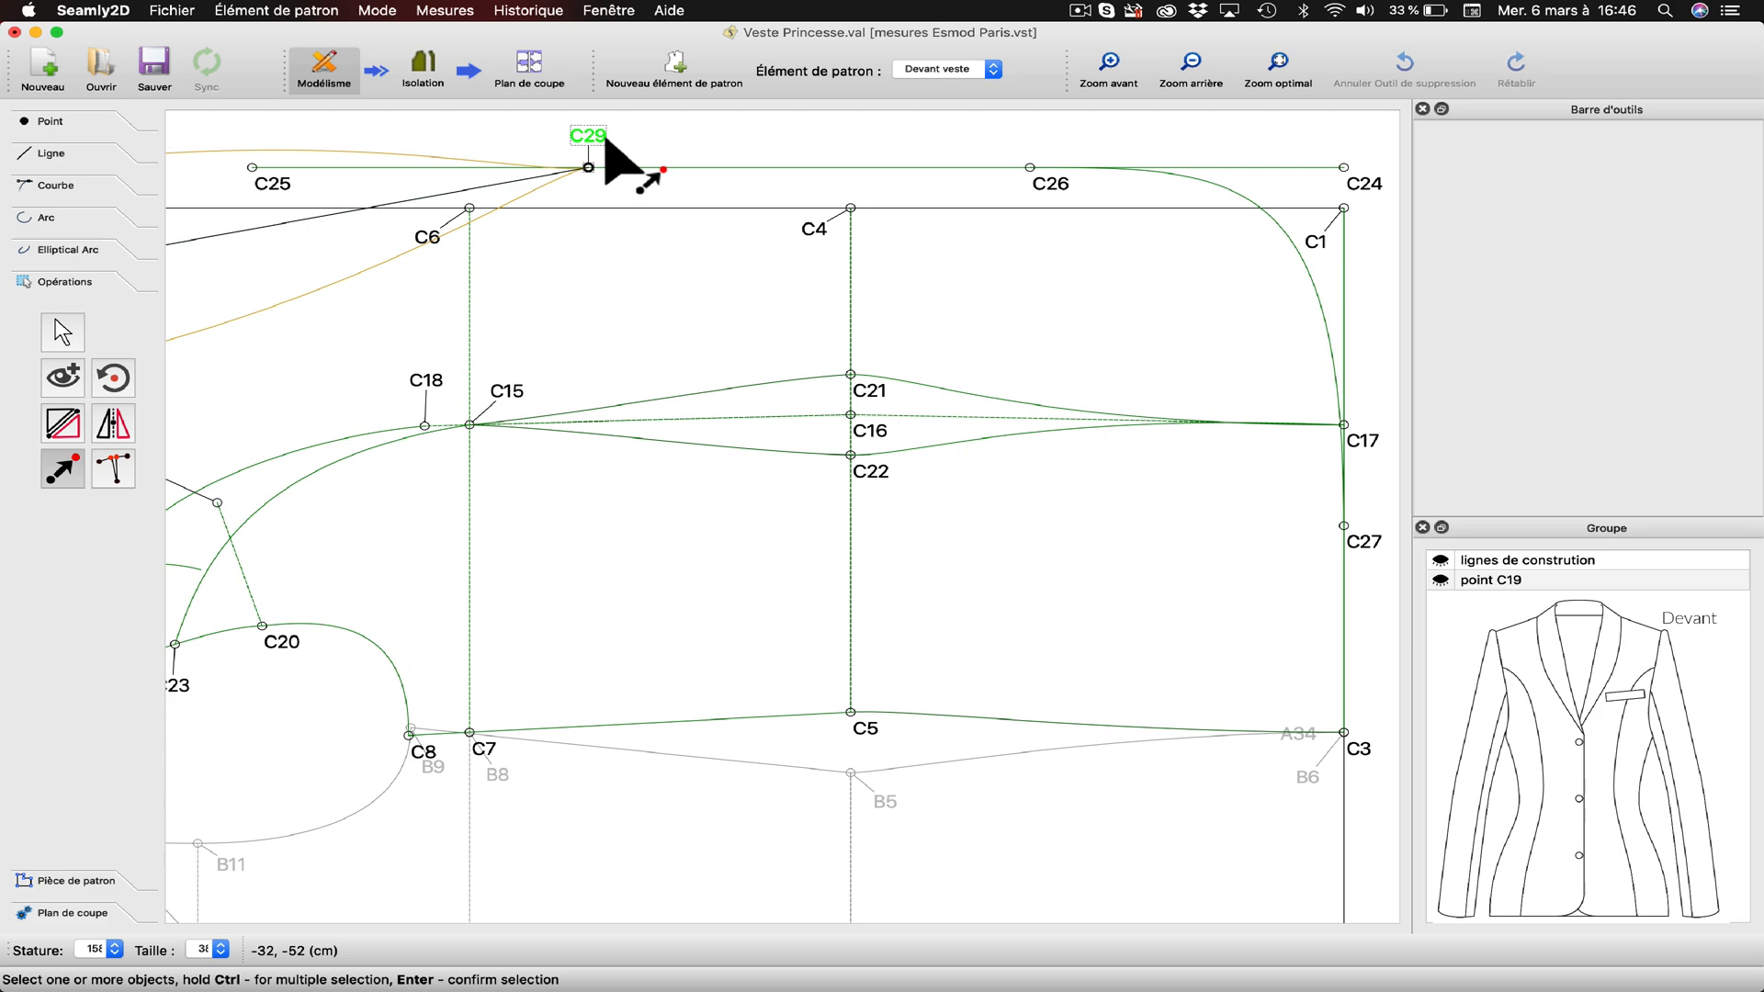
click(604, 136)
key(Return)
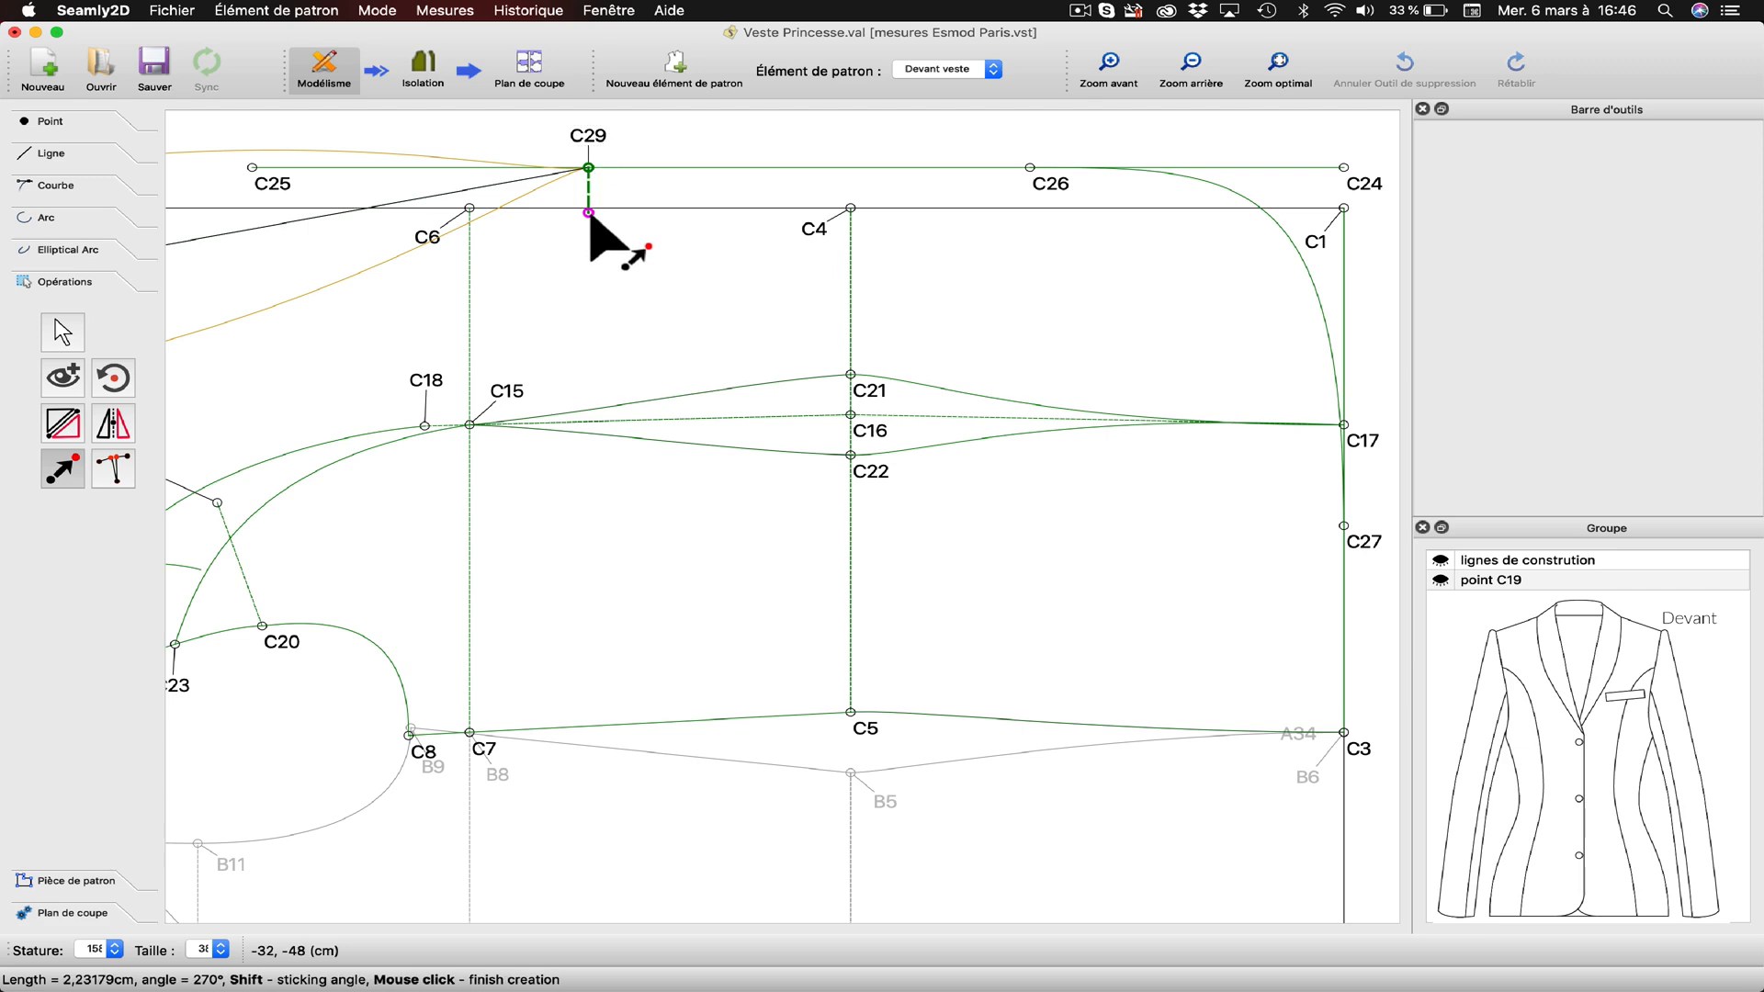
click(589, 215)
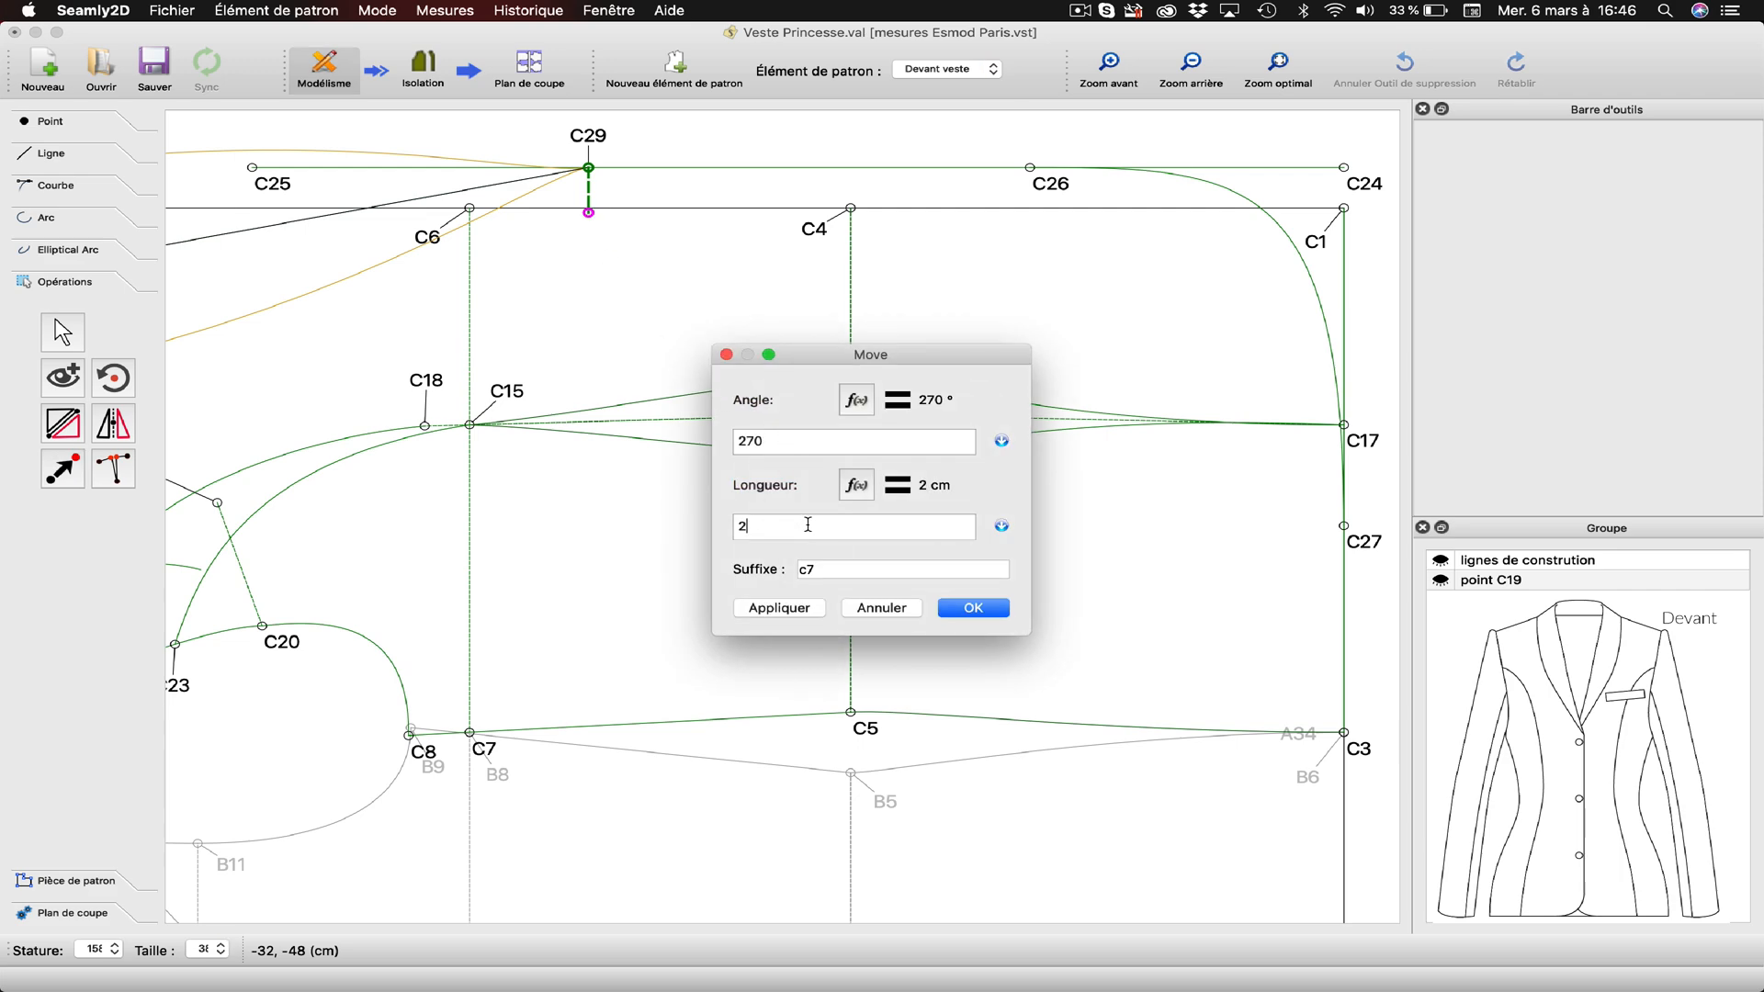
click(780, 607)
click(948, 610)
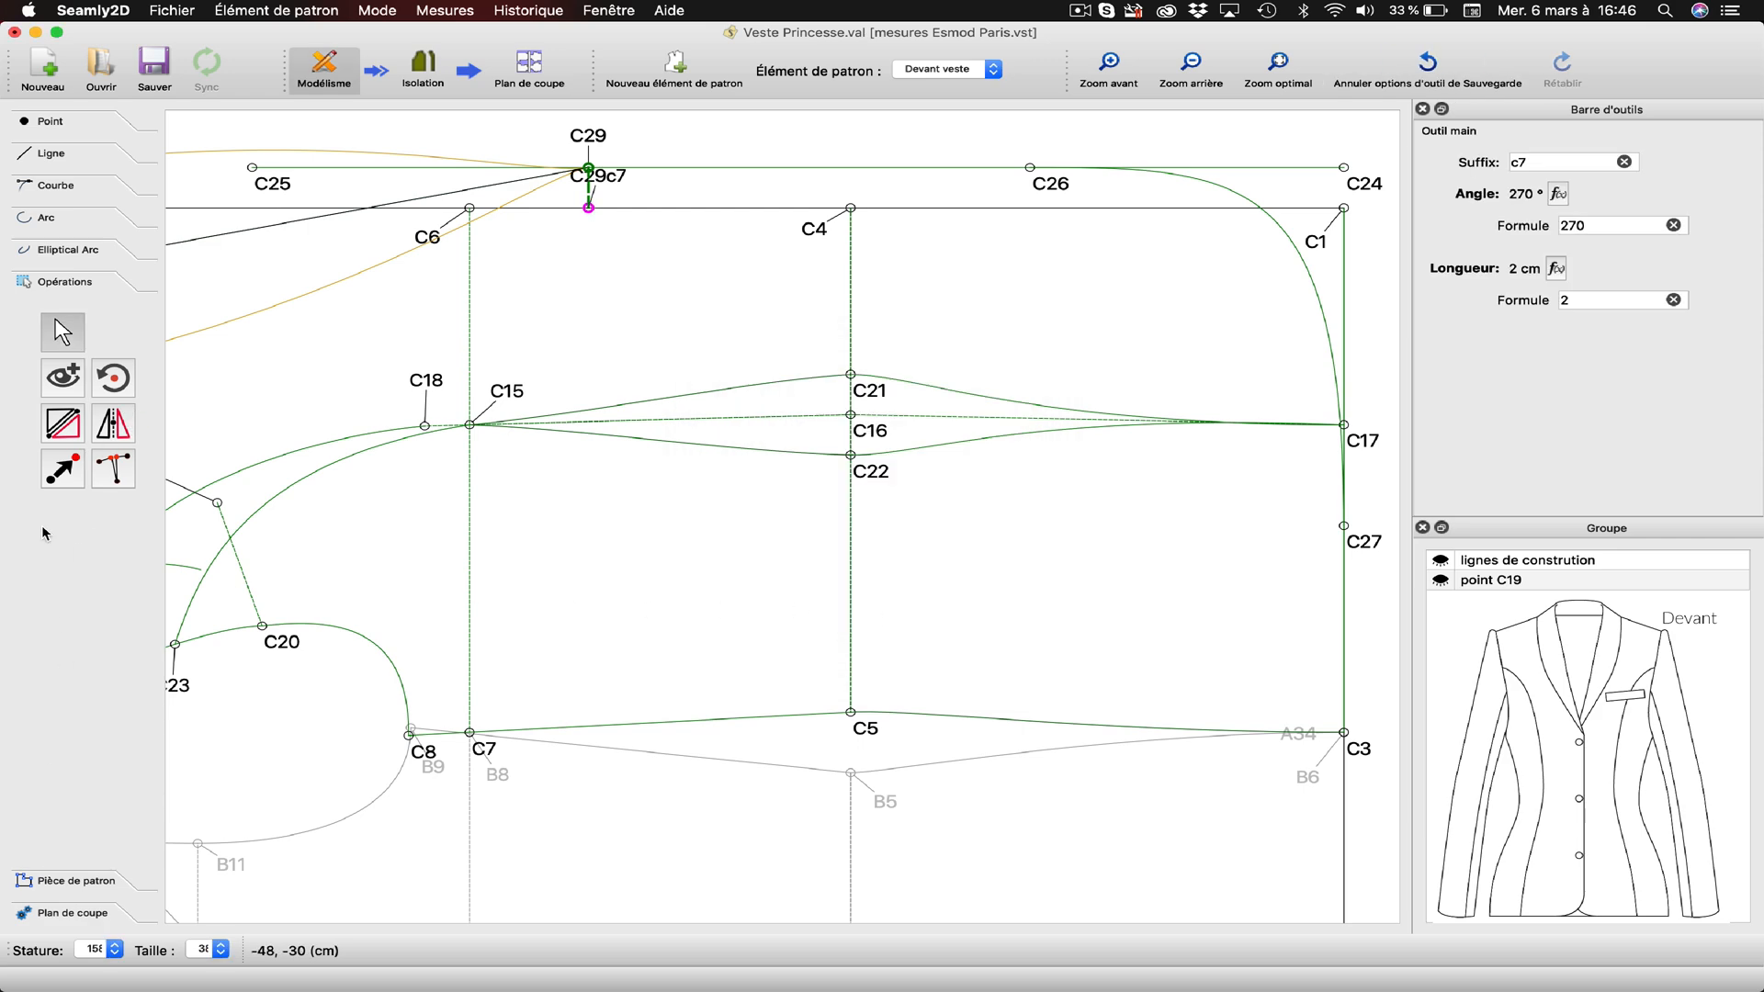
Draw a full-circle arc of given length centred on C29c7, with radius 1,5 cm, first angle 360° and length 360 cm.
click(52, 186)
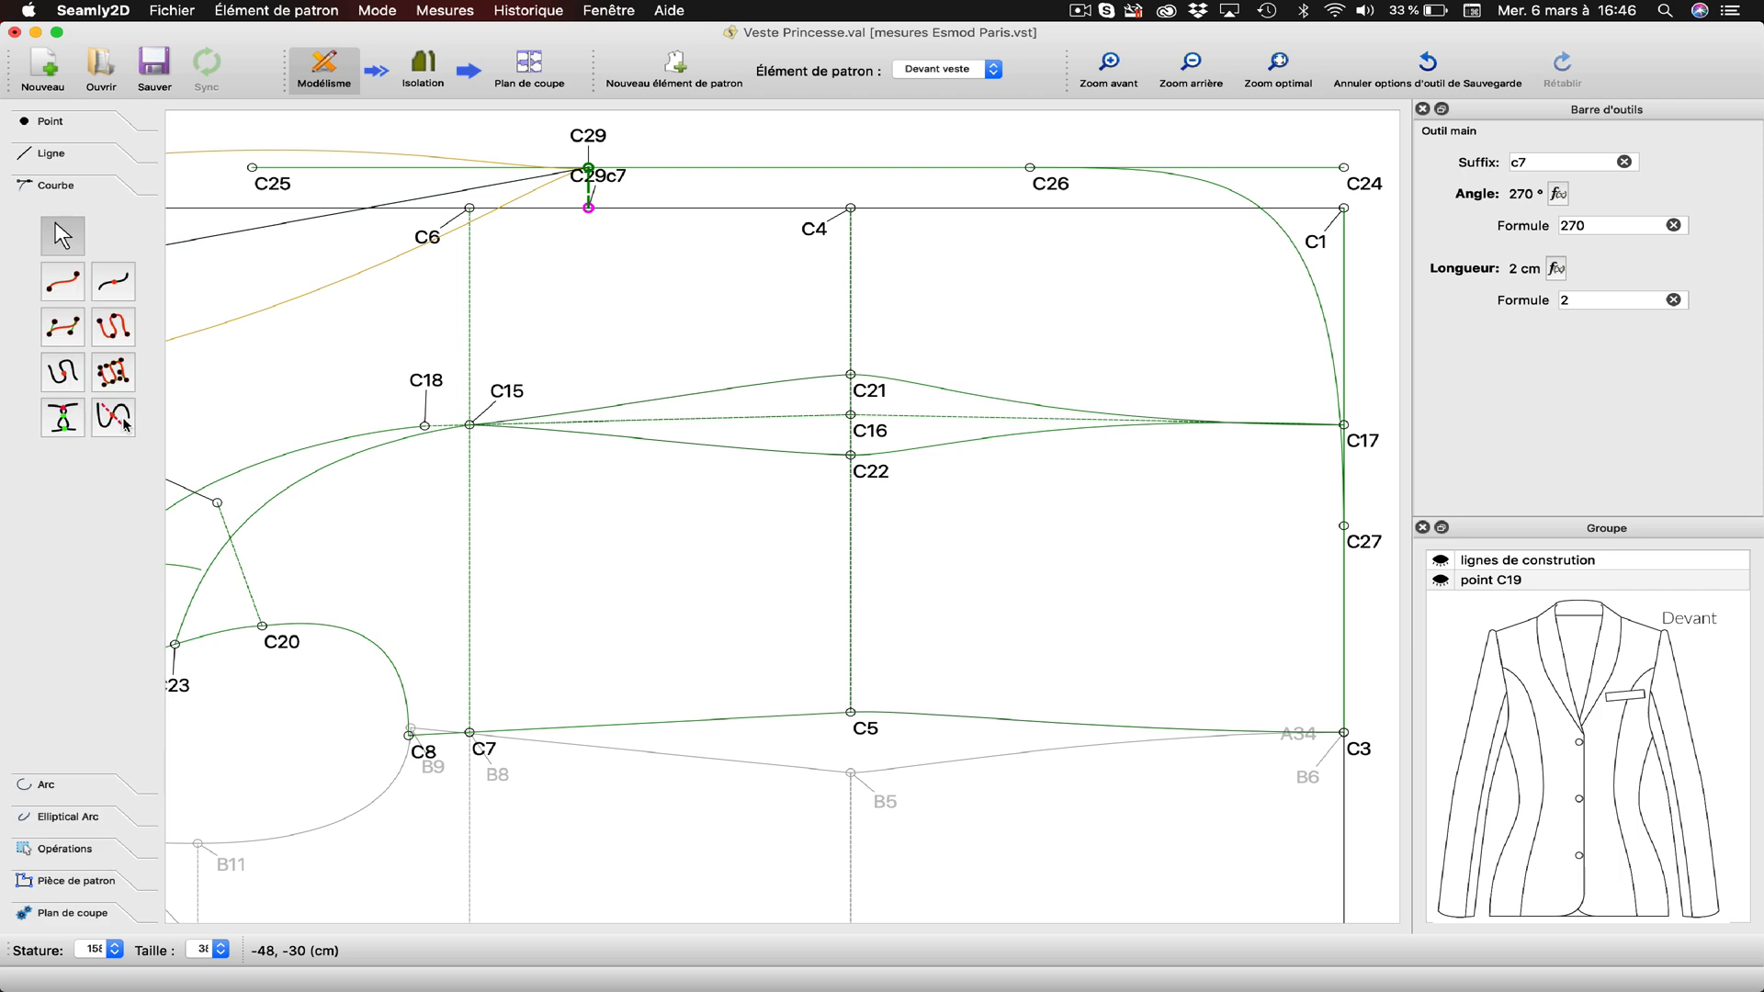
click(69, 799)
click(118, 450)
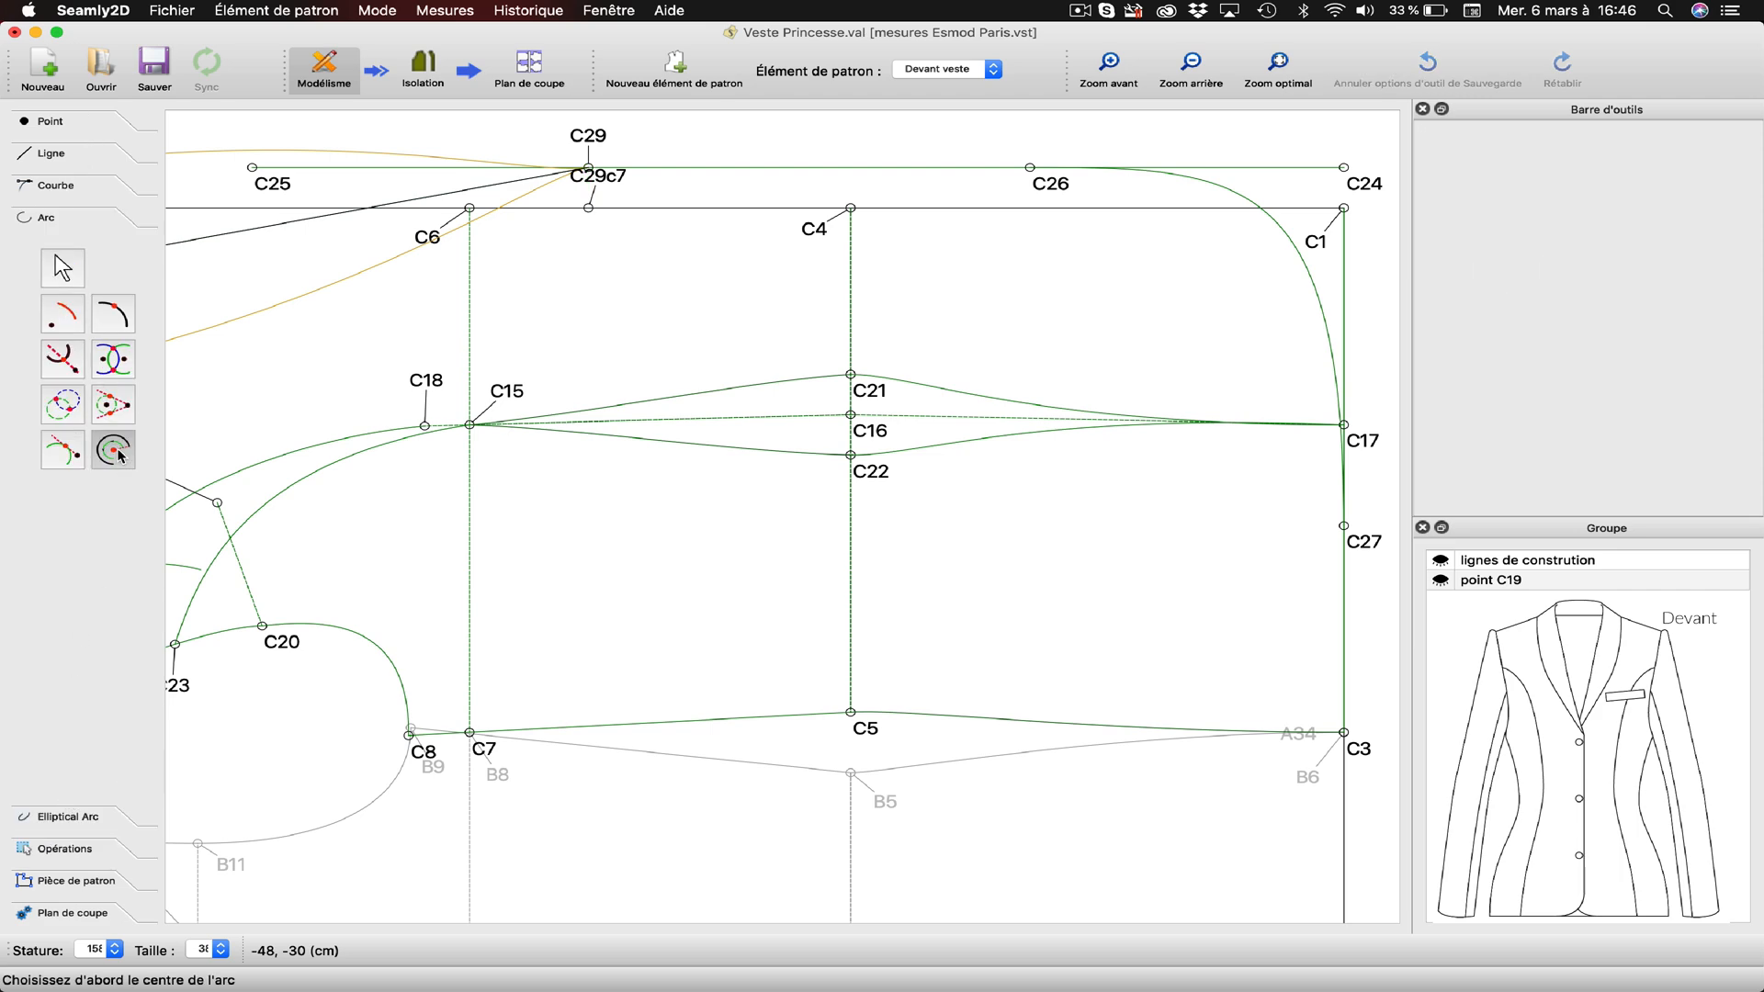
click(589, 208)
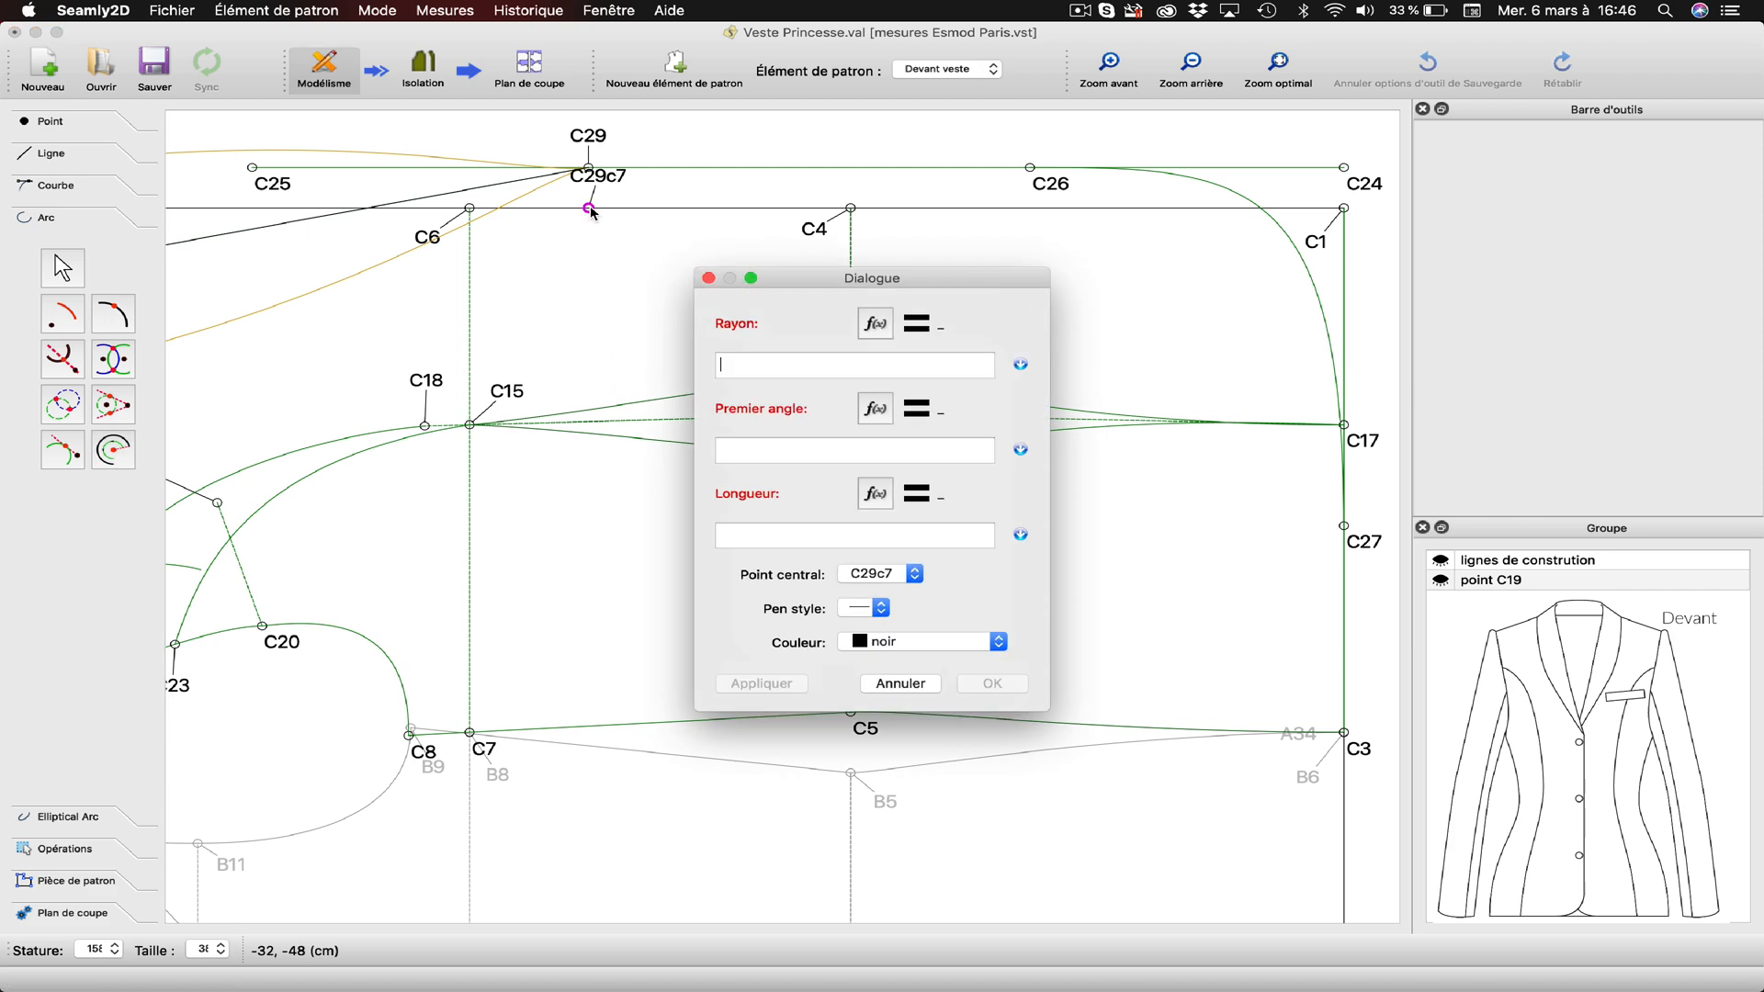
text(1,5)
click(762, 538)
text(360)
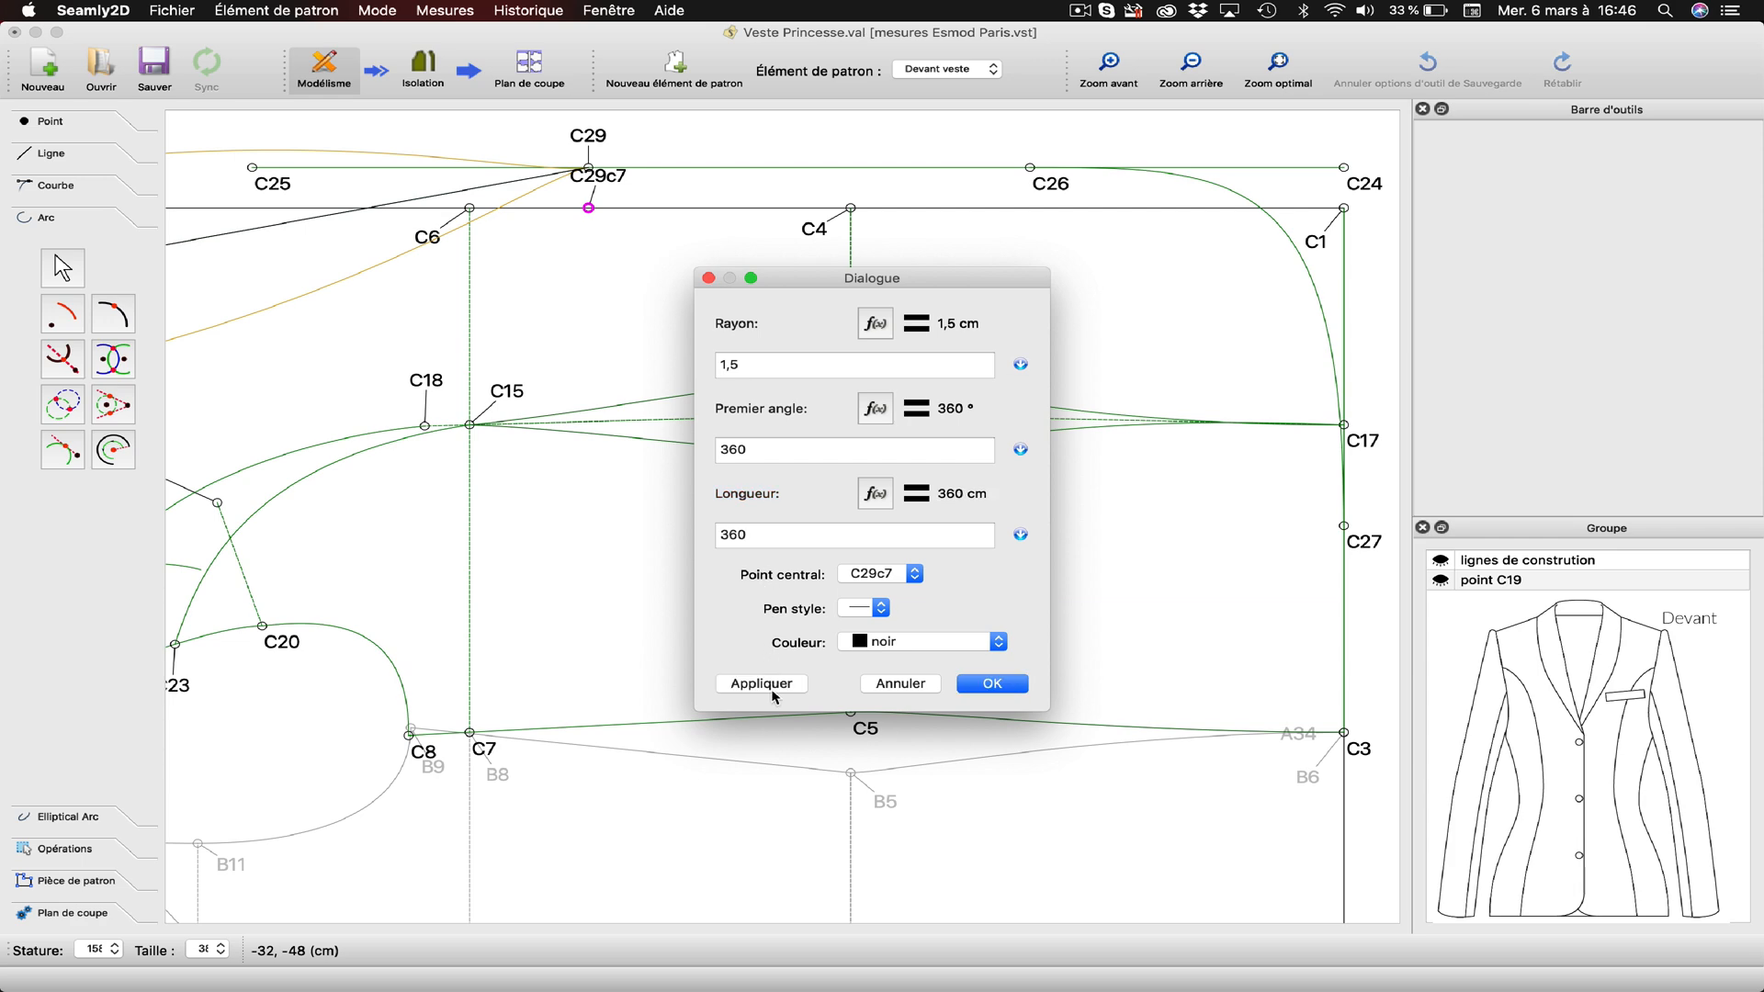
click(772, 691)
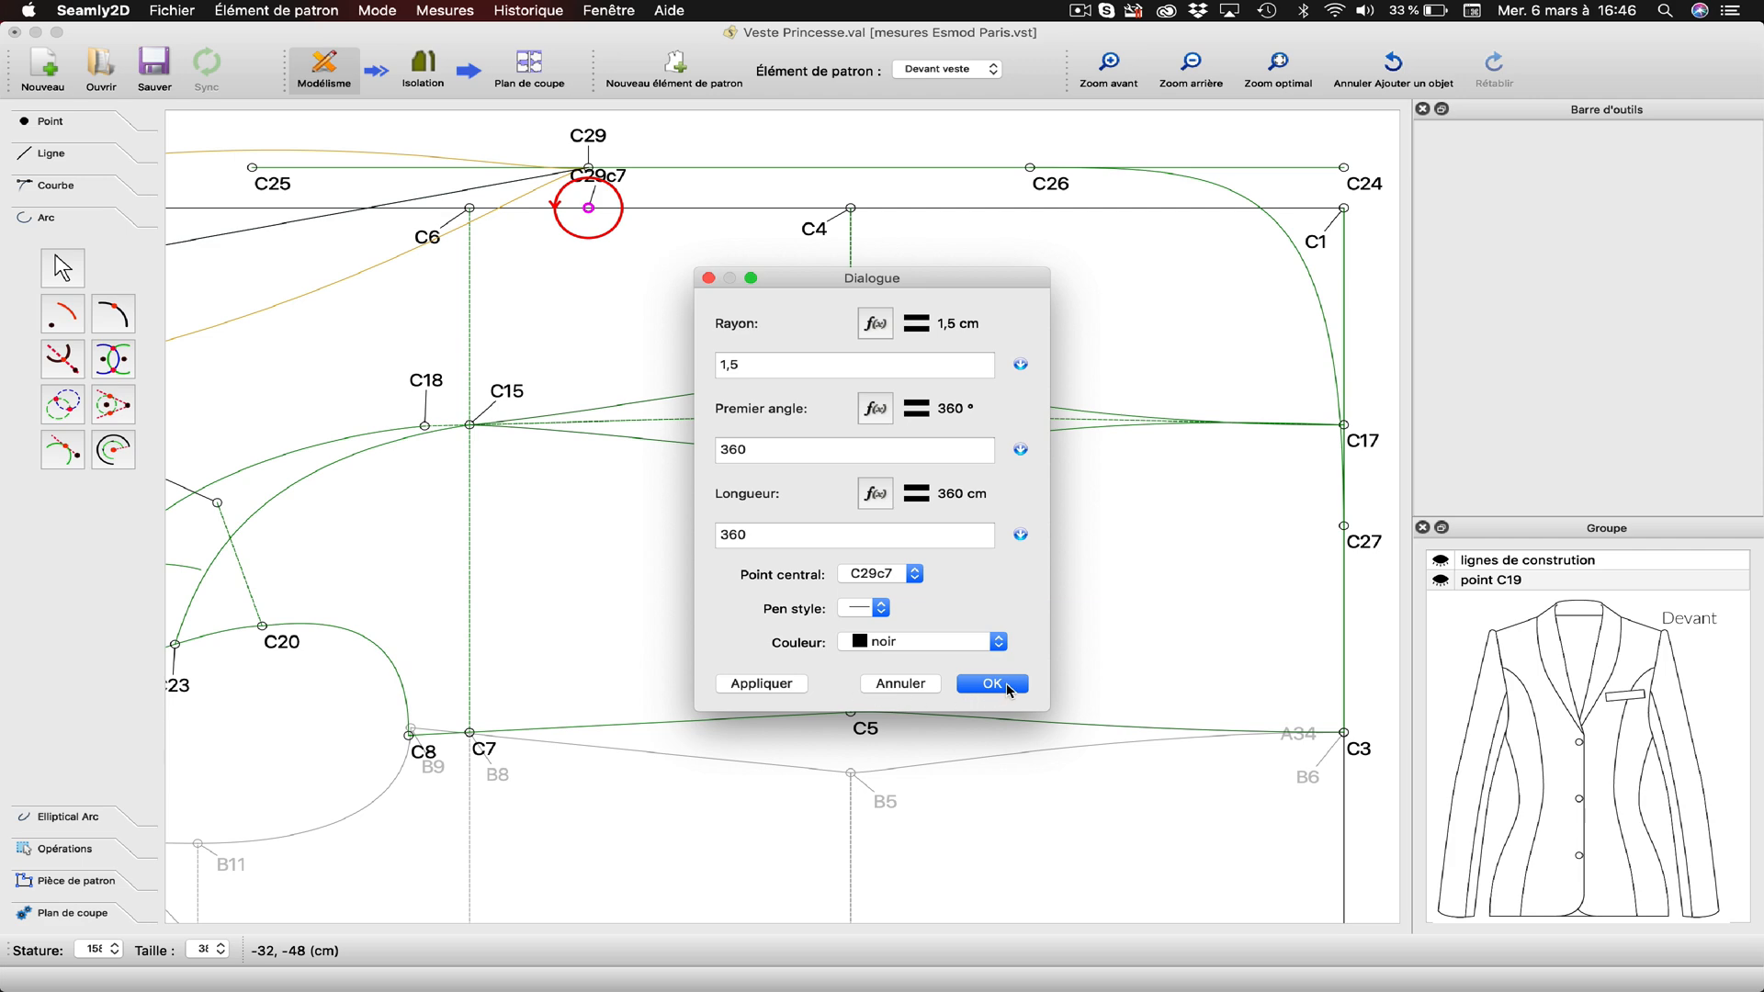
click(992, 684)
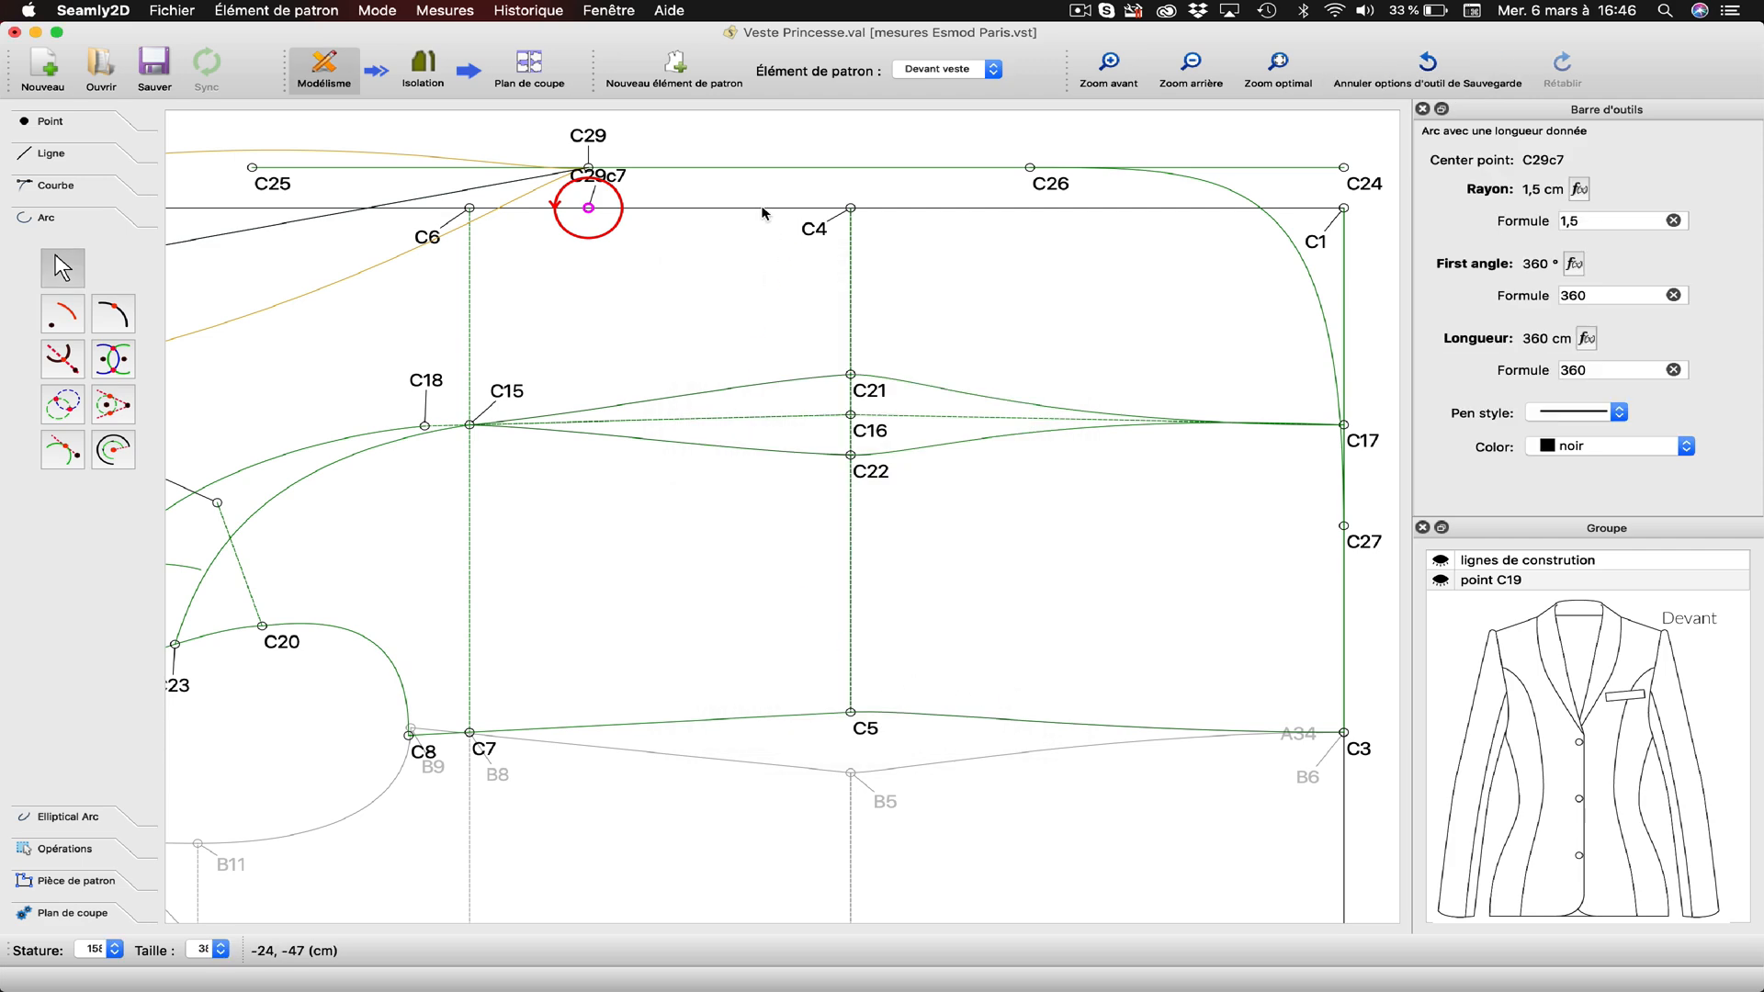
click(761, 155)
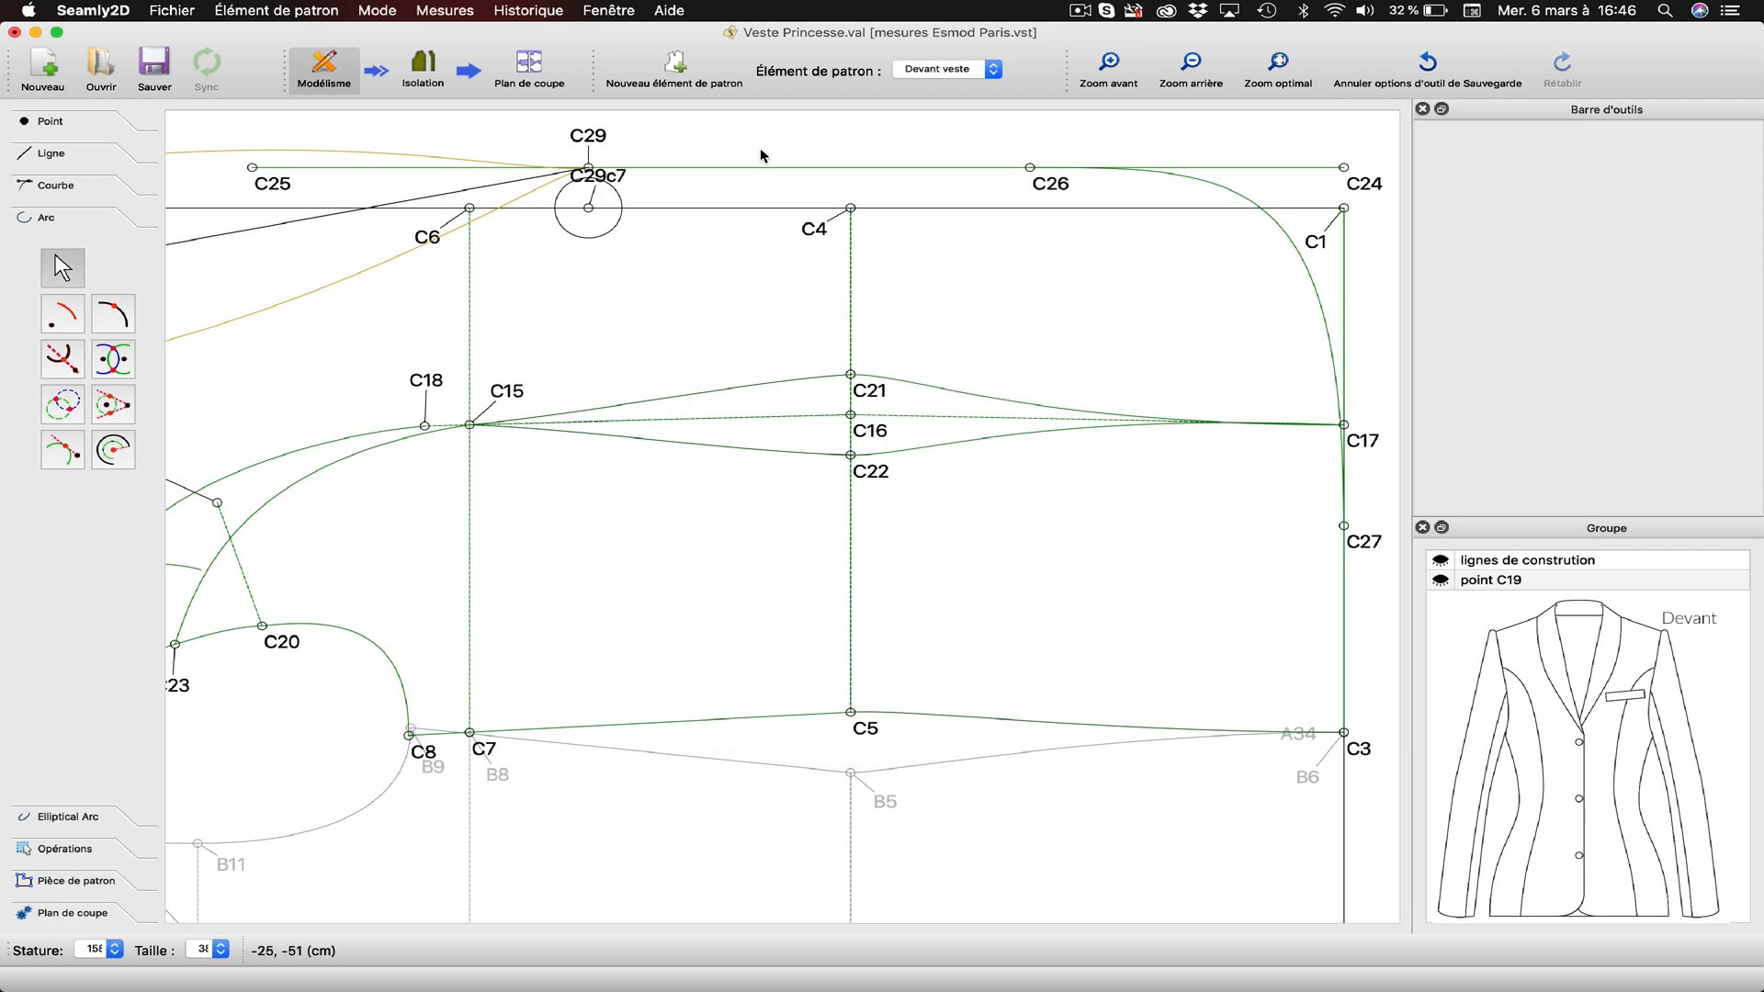
Change the colour of the button circle around C29c7 to green (vert).
right_click(618, 227)
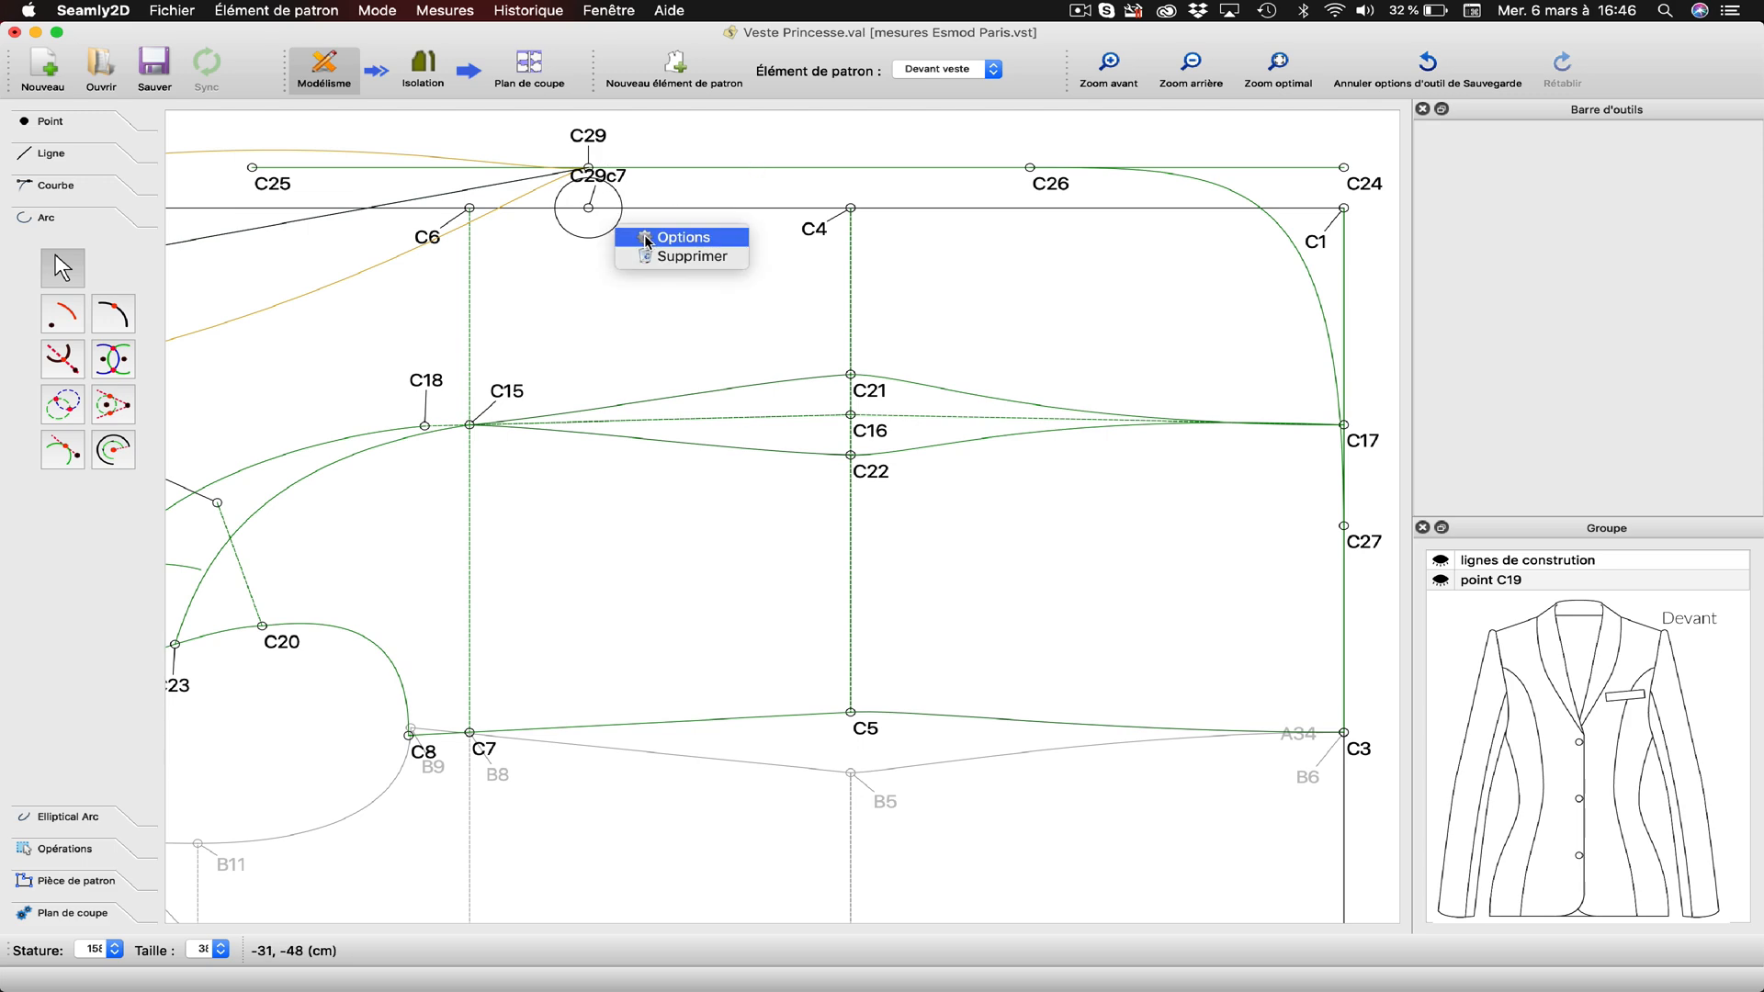
click(682, 238)
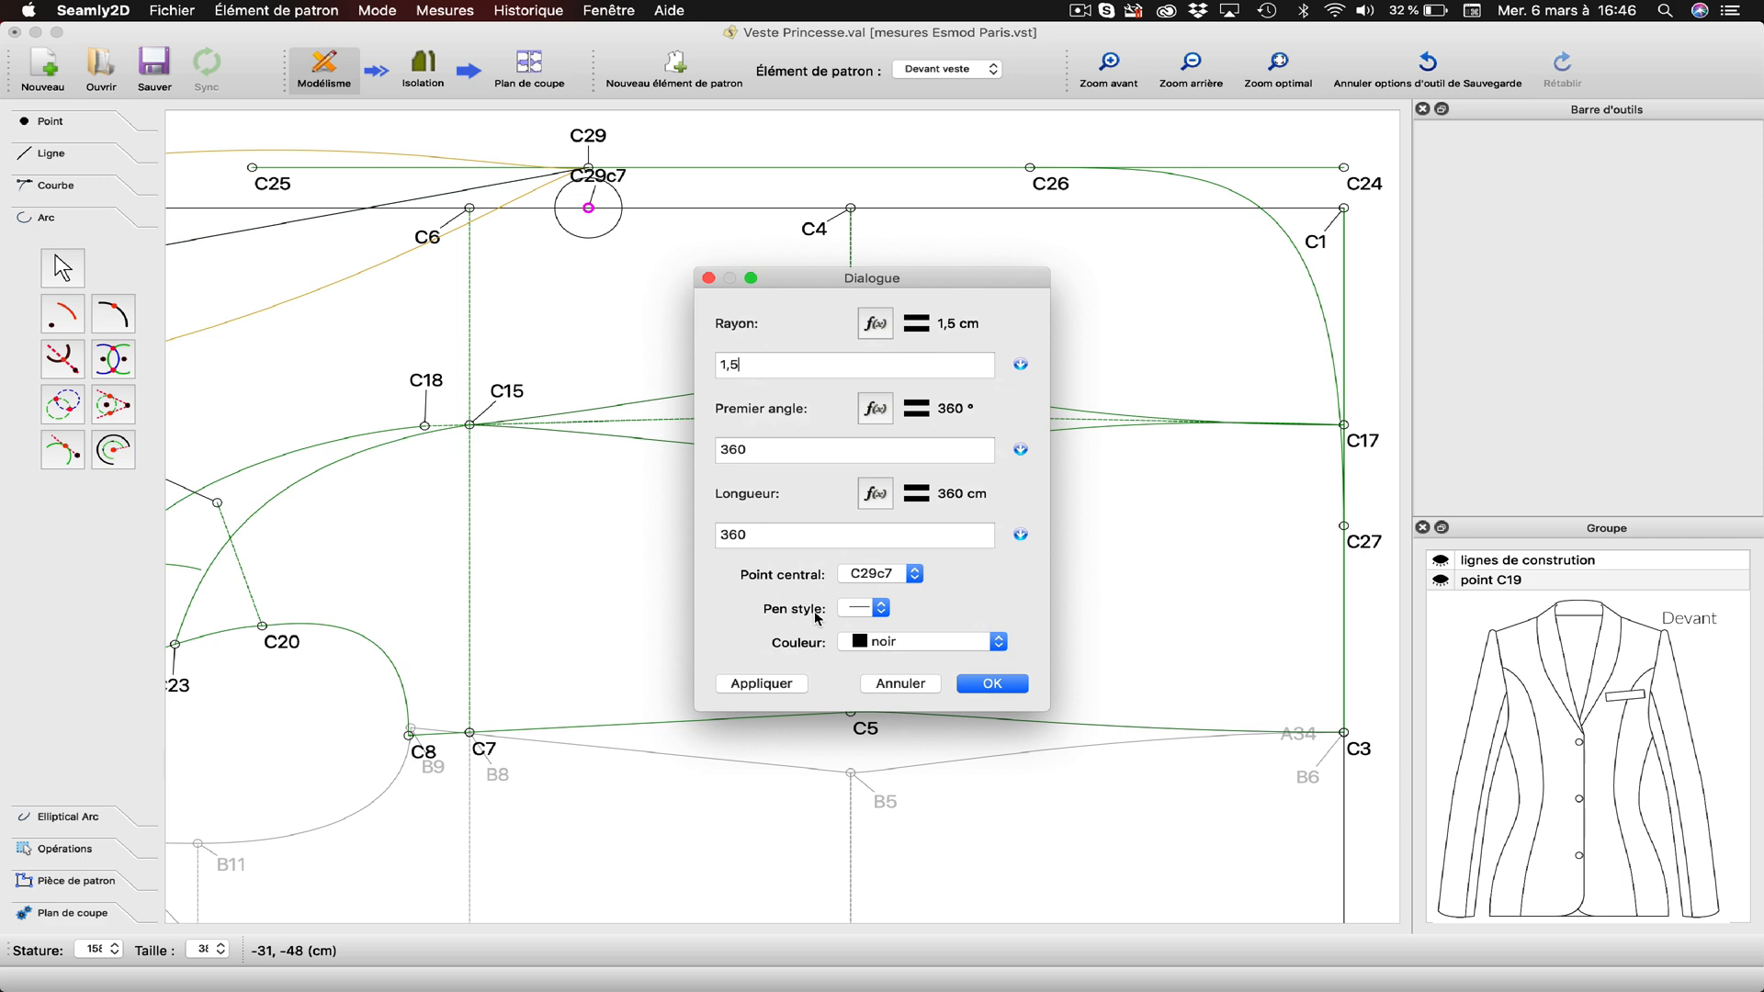
click(888, 642)
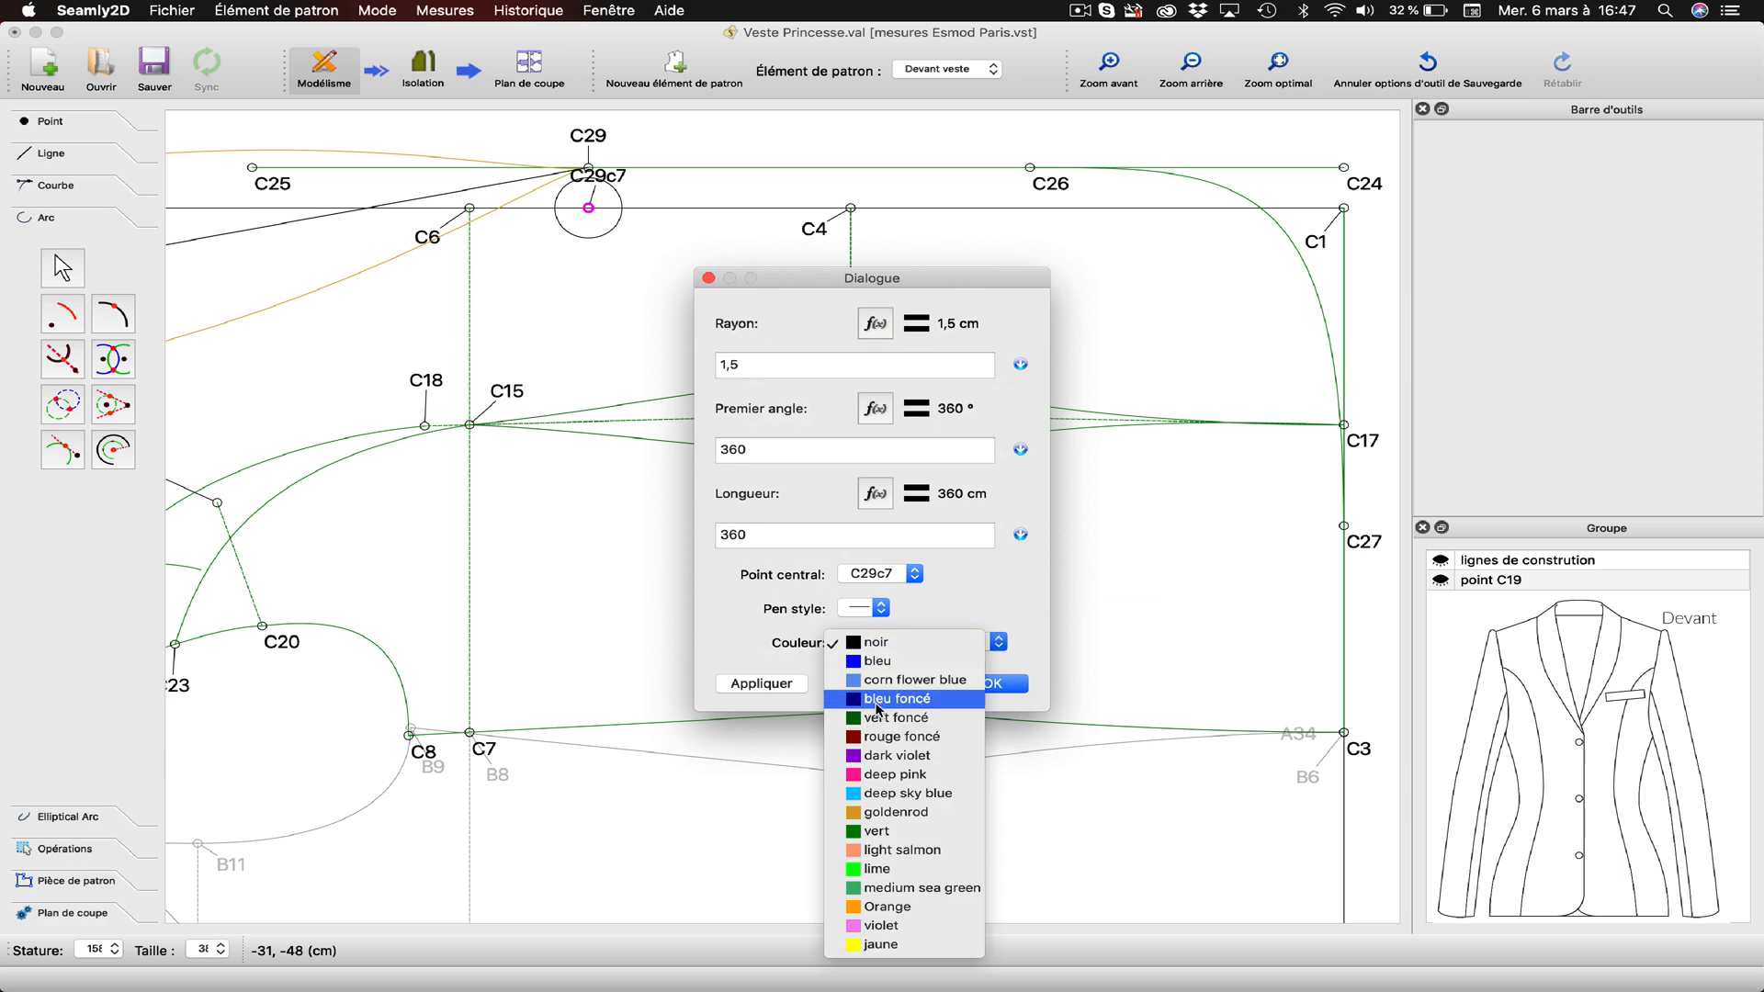
click(870, 831)
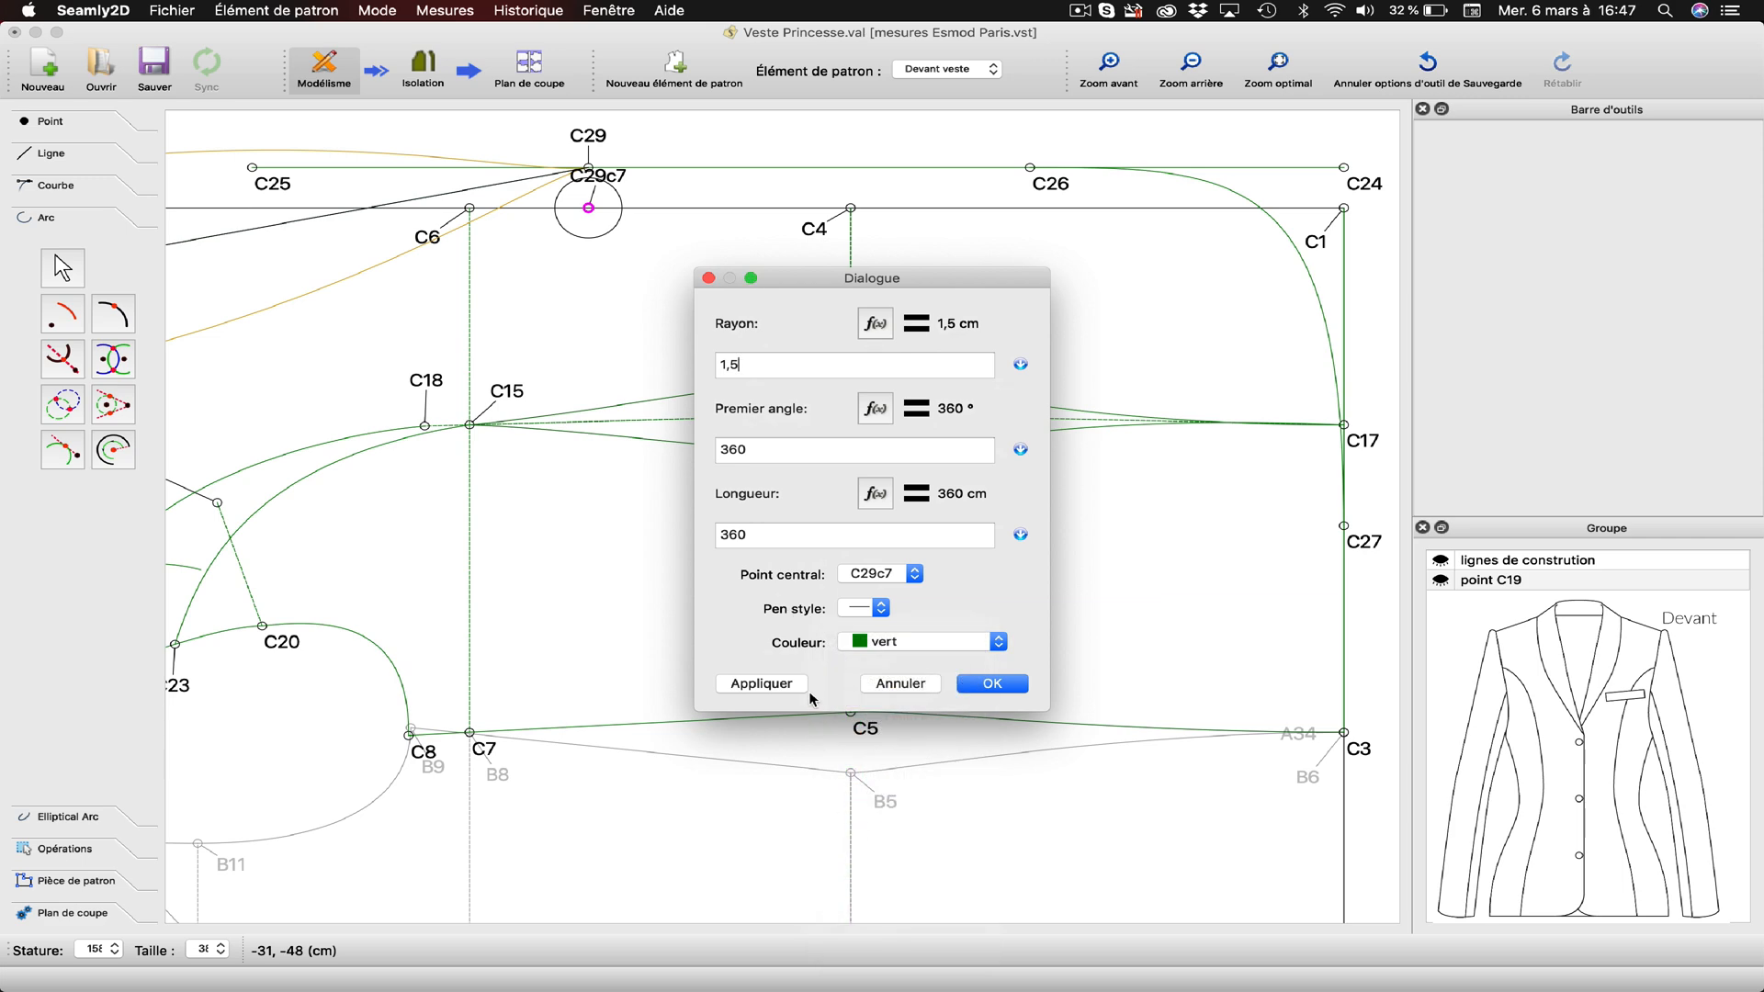
click(761, 685)
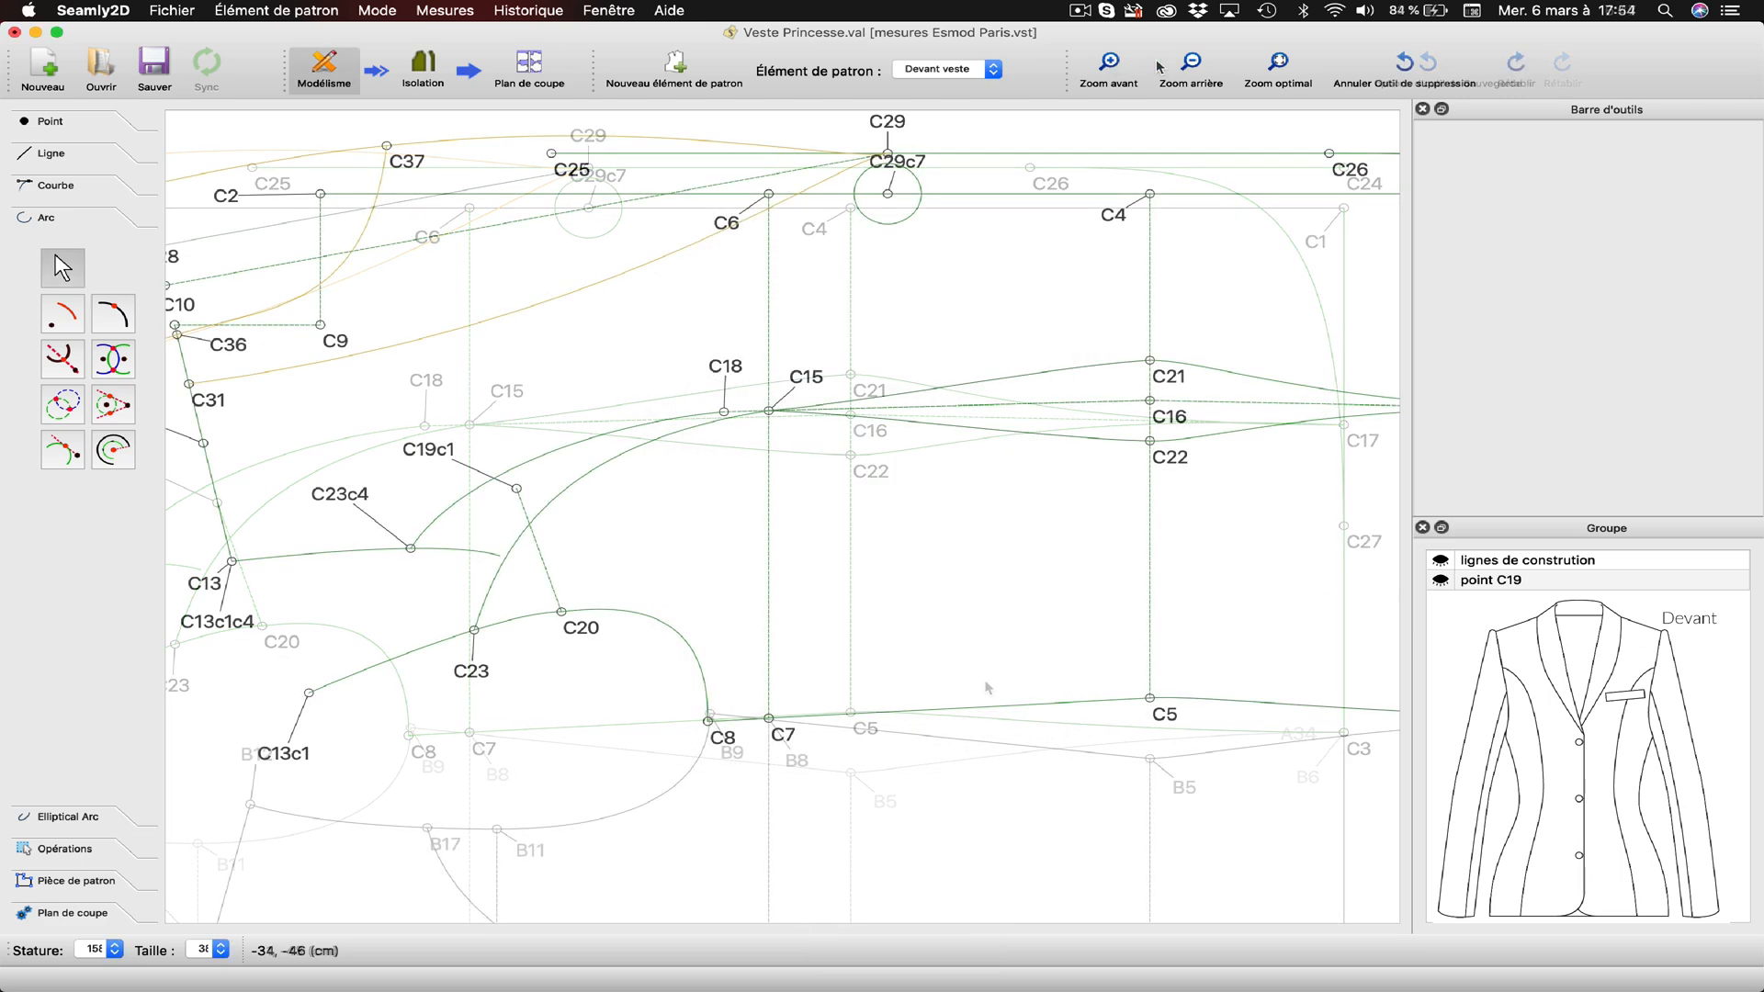
Move the label of point C29c7 to just below the button circle.
click(1192, 64)
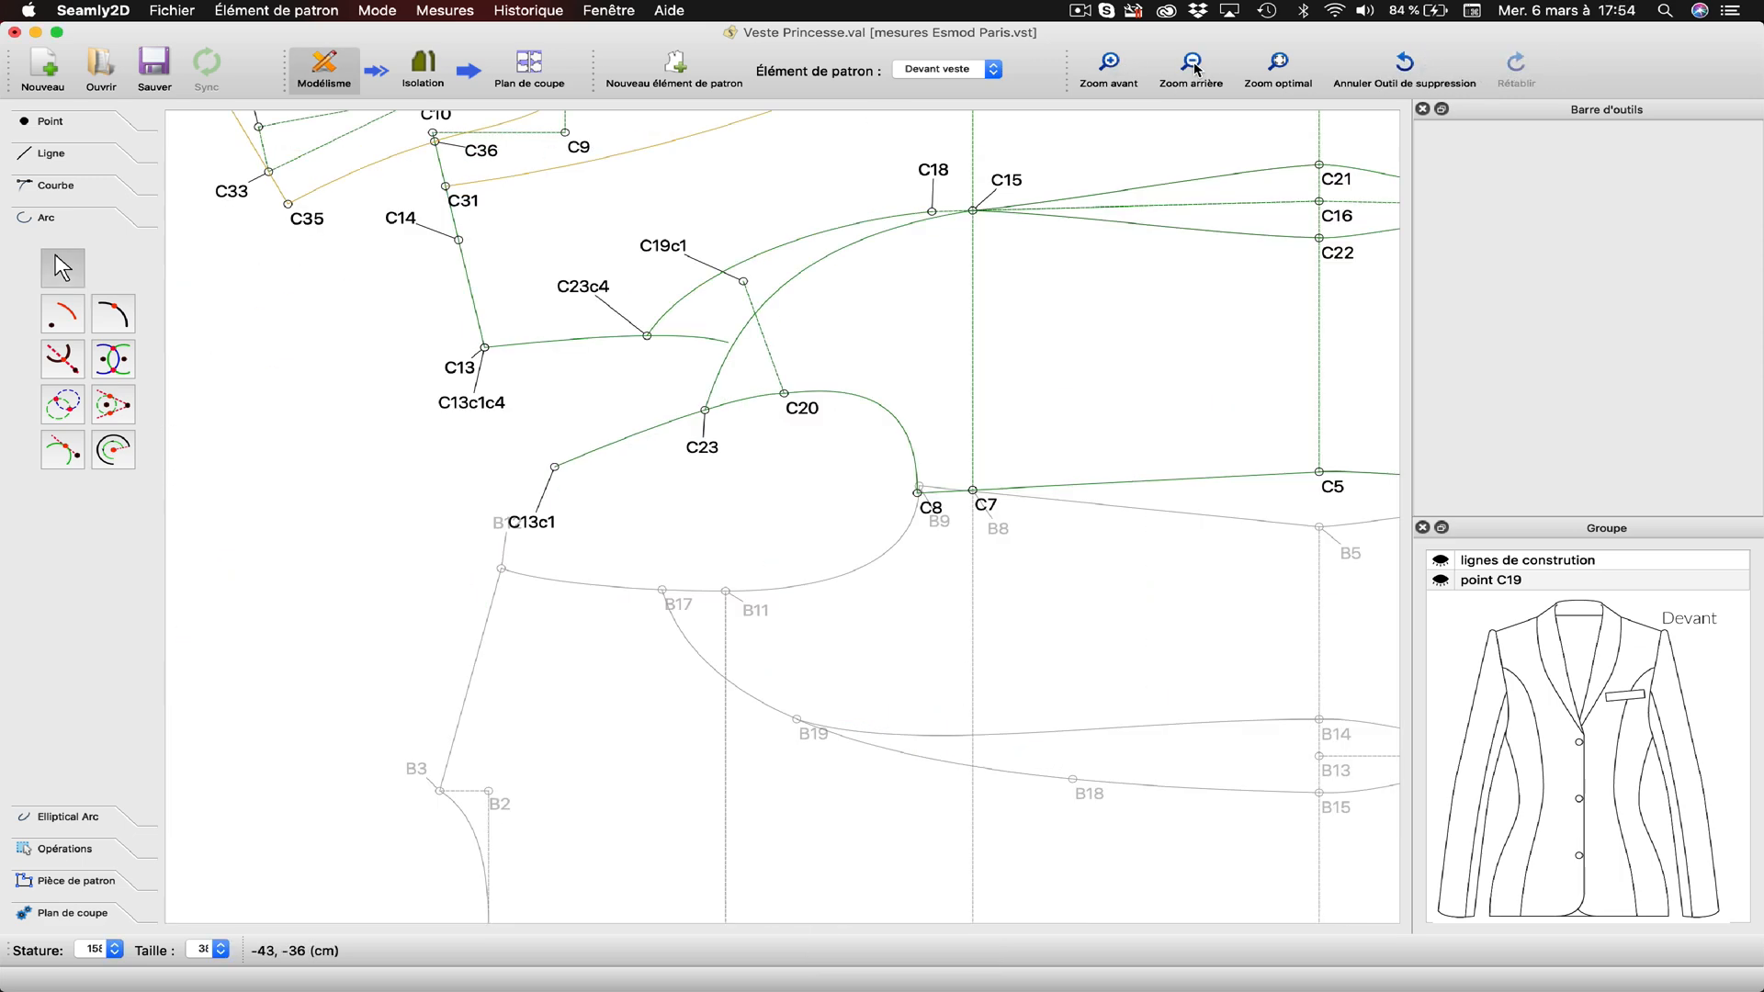
click(1193, 64)
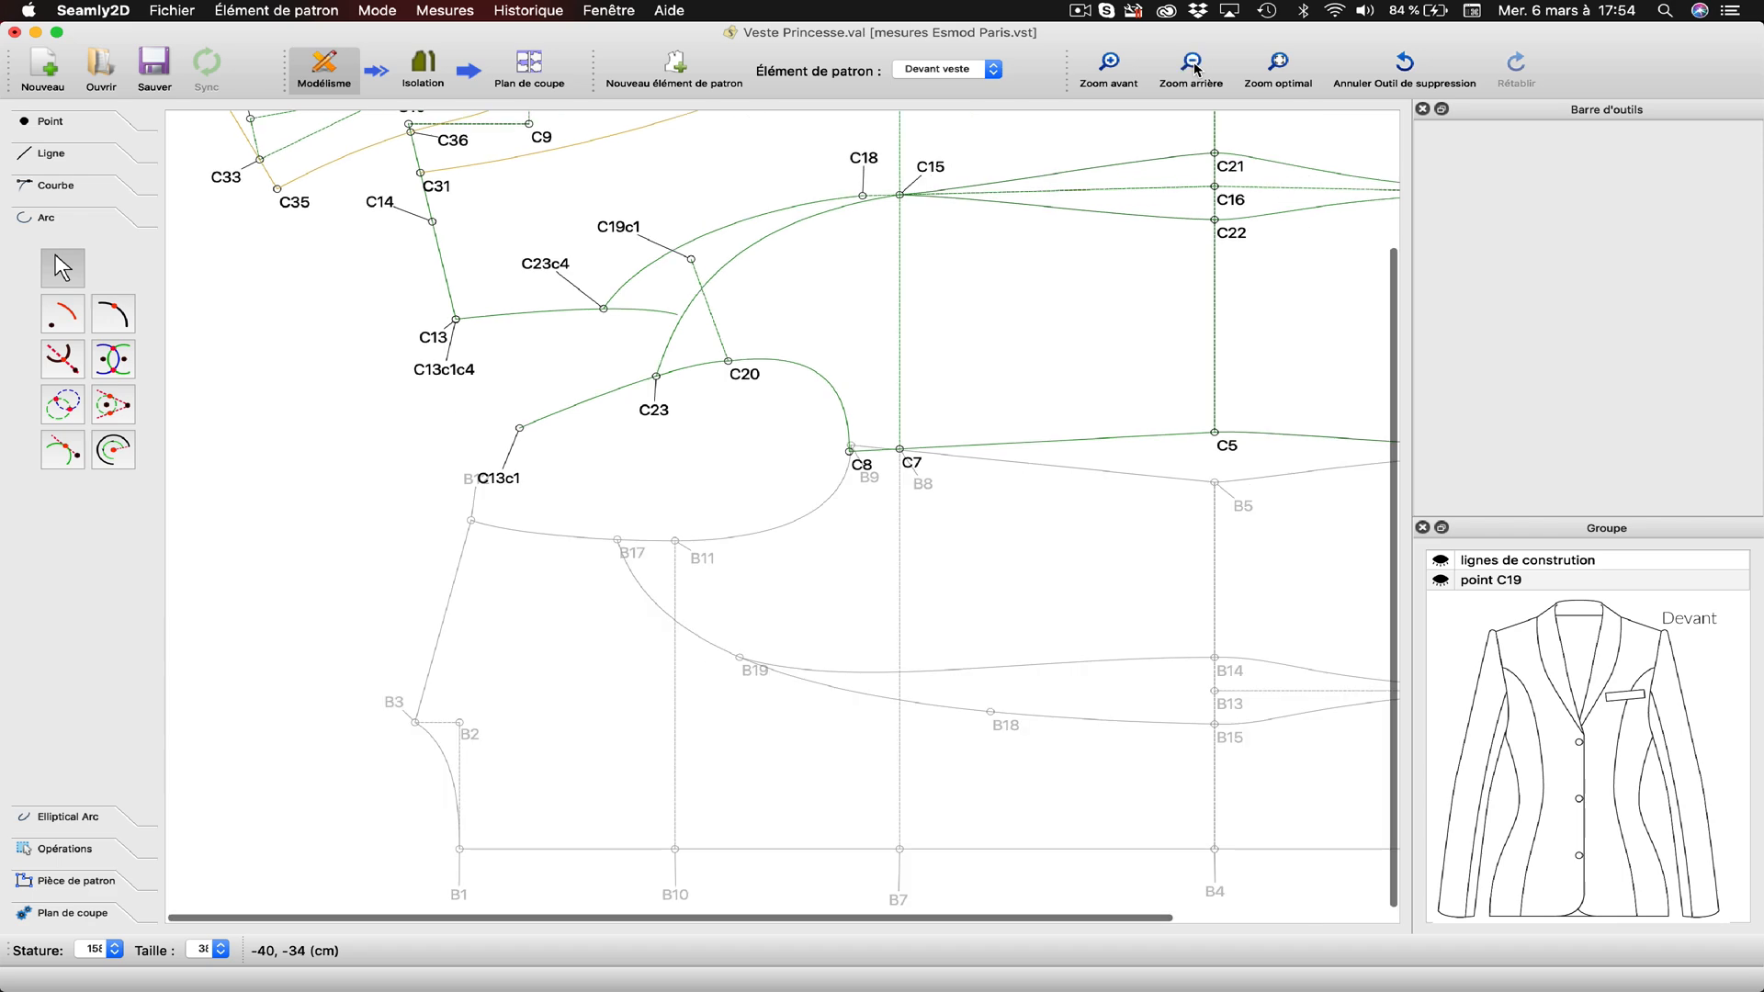
click(1279, 64)
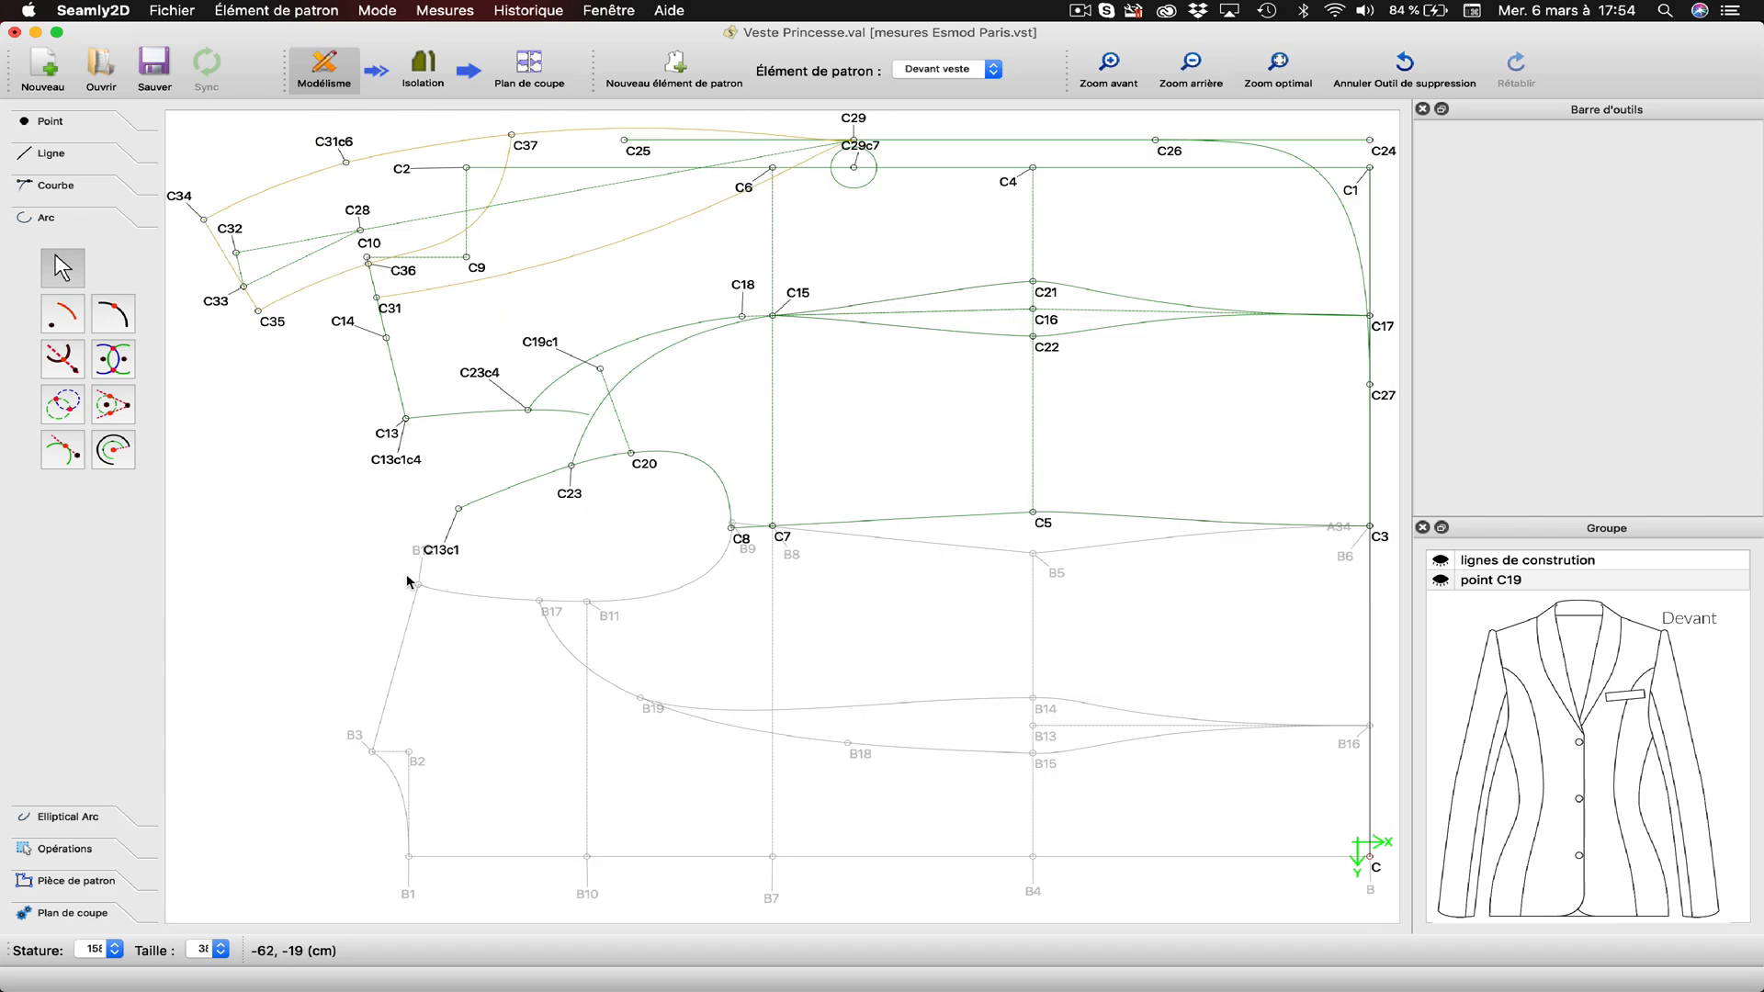
drag(874, 153, 862, 223)
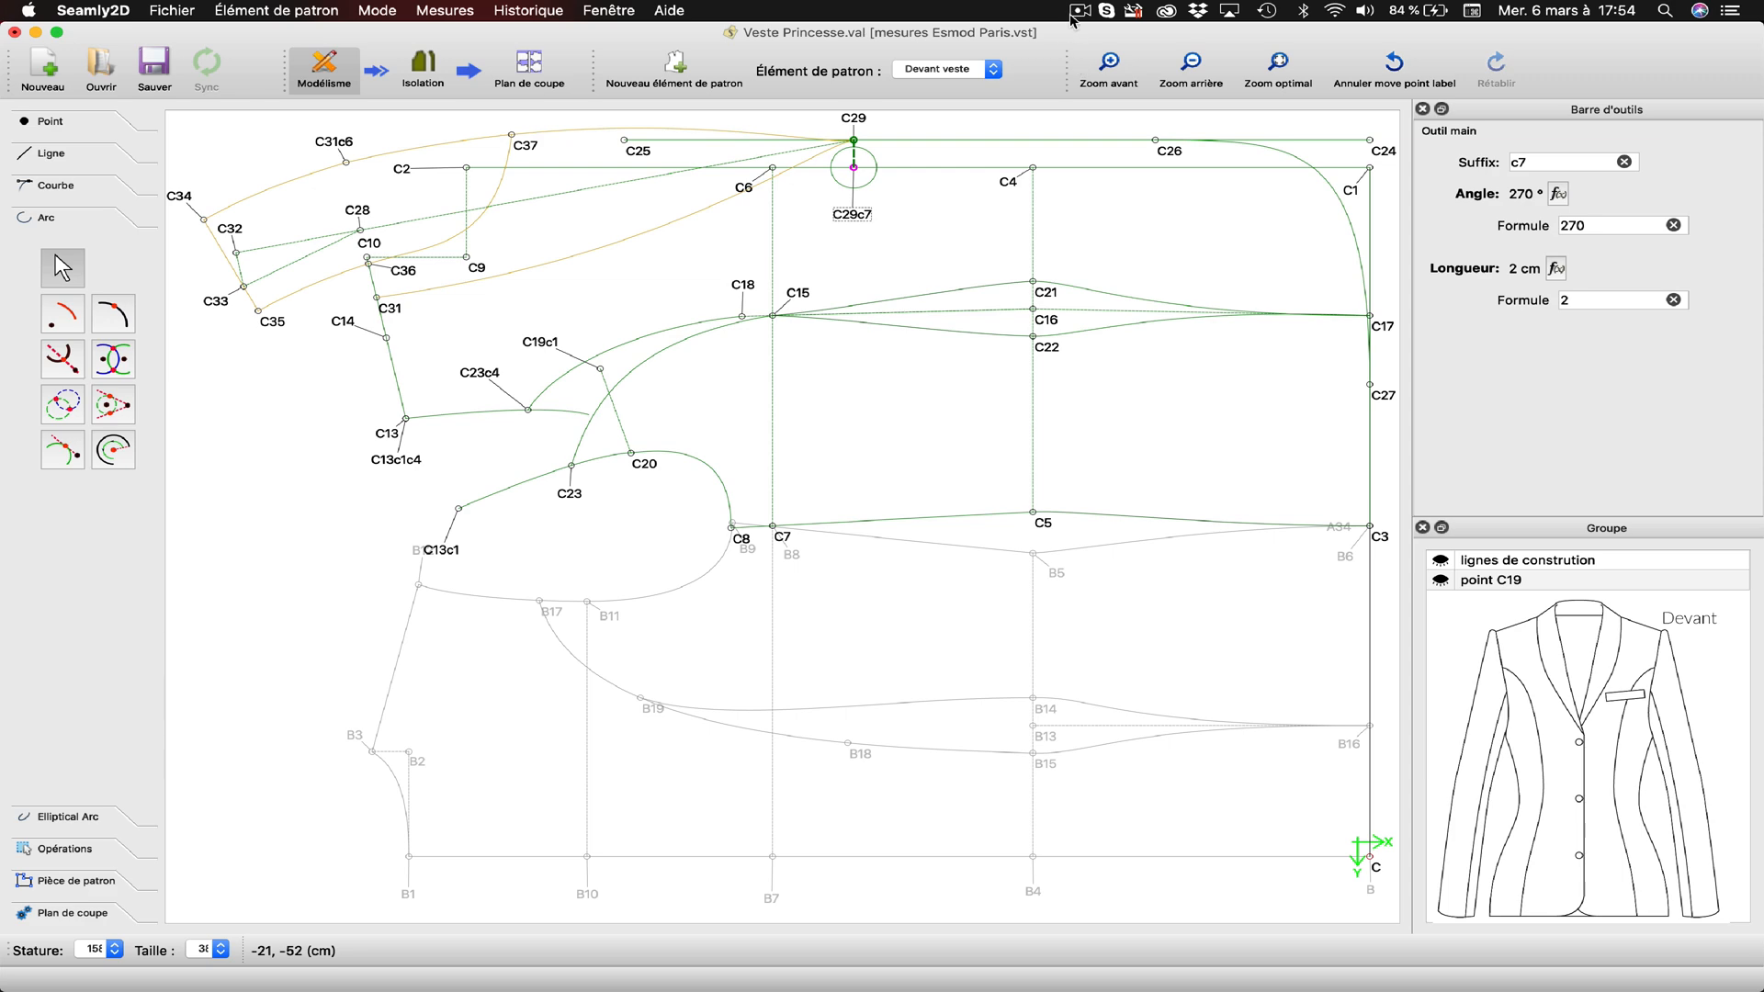